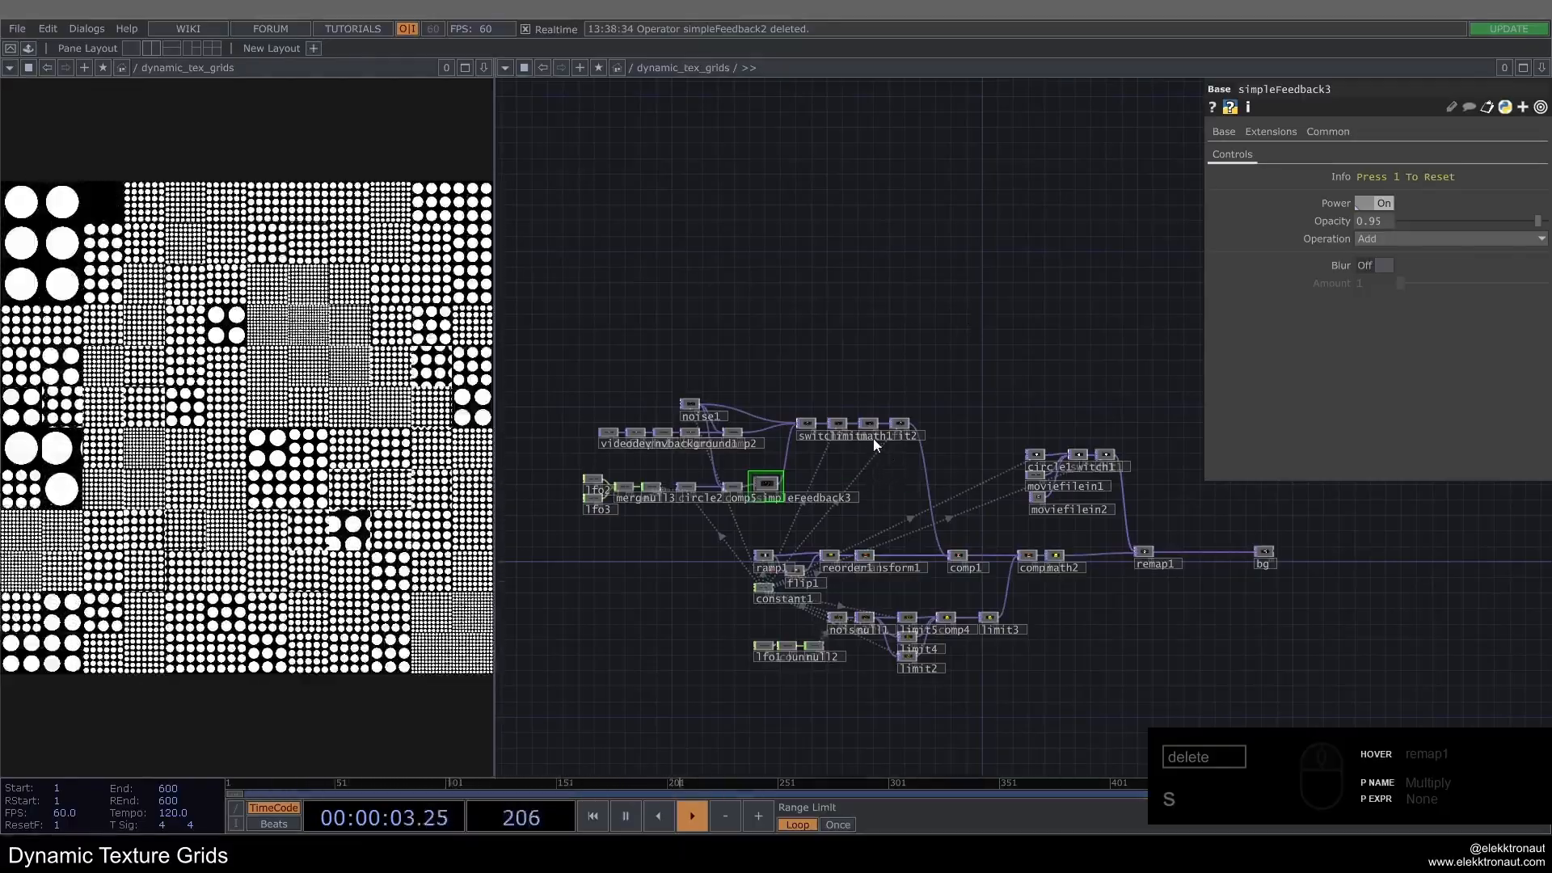
Step: Try the other texture inputs of switch1 by raising its index to 3.11, and return the index to 0
{"action": "scroll", "coordinate": [1077, 461], "scroll_direction": "up", "scroll_amount": 5}
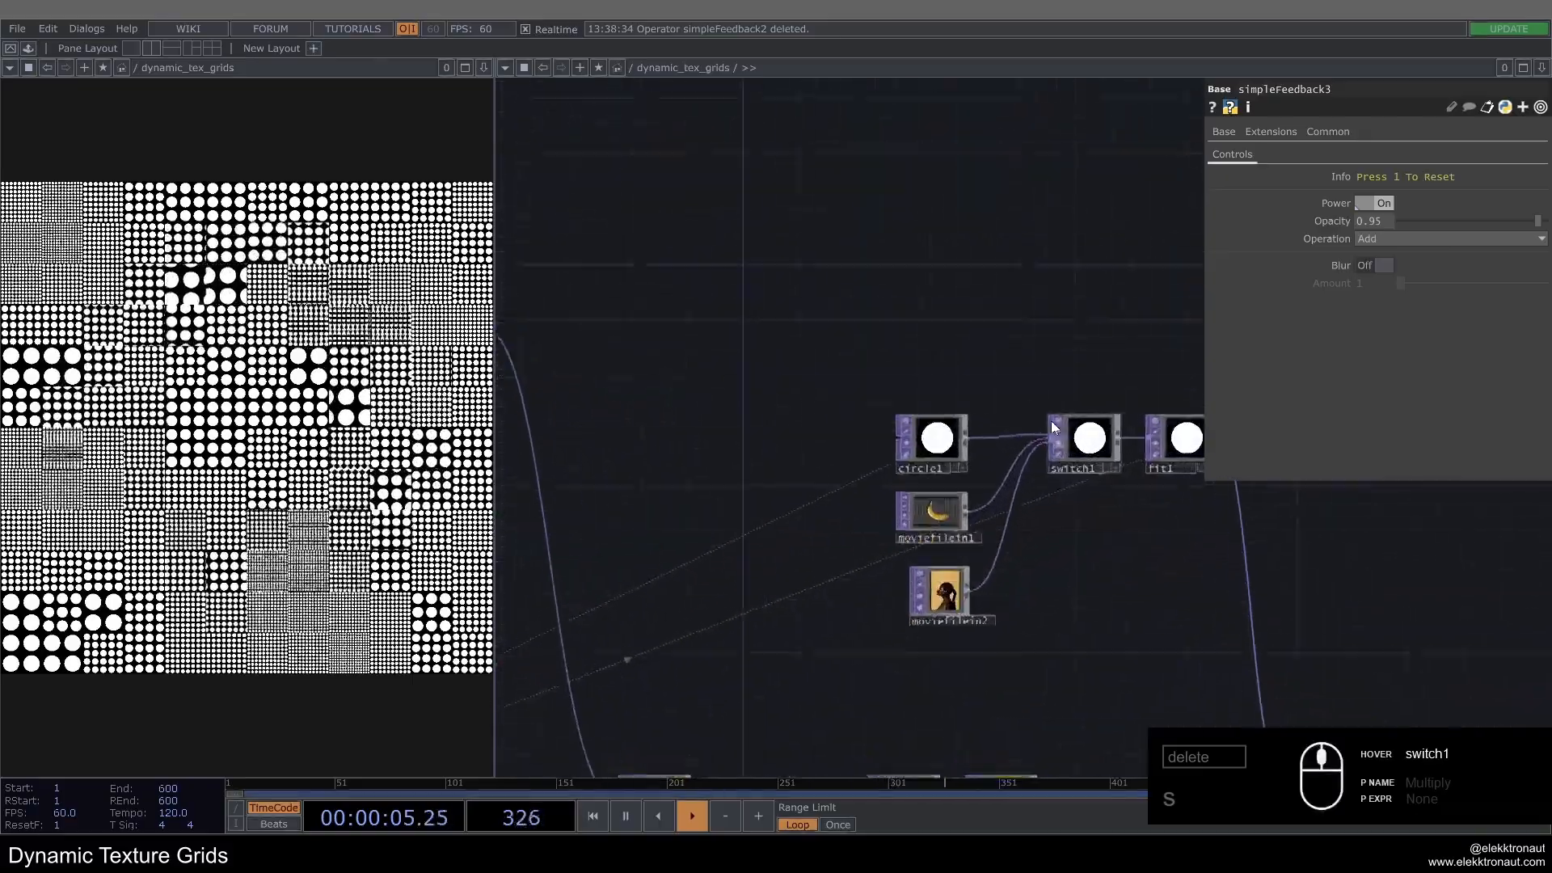
{"action": "left_click_drag", "start_coordinate": [1051, 421], "coordinate": [944, 361]}
{"action": "left_click", "coordinate": [975, 380]}
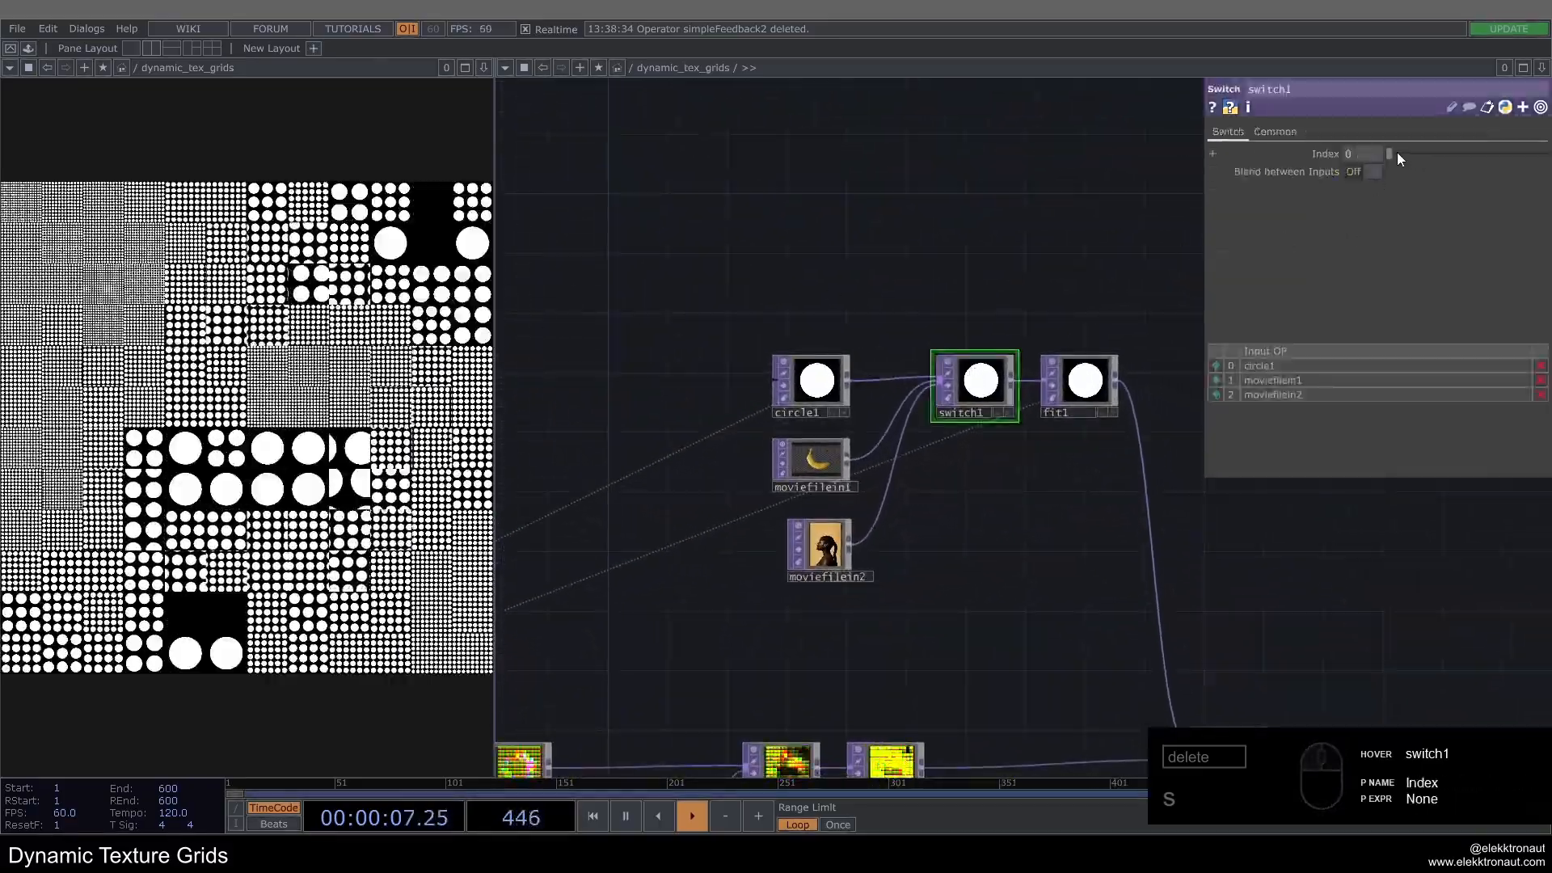
{"action": "left_click_drag", "start_coordinate": [1397, 153], "coordinate": [1439, 158]}
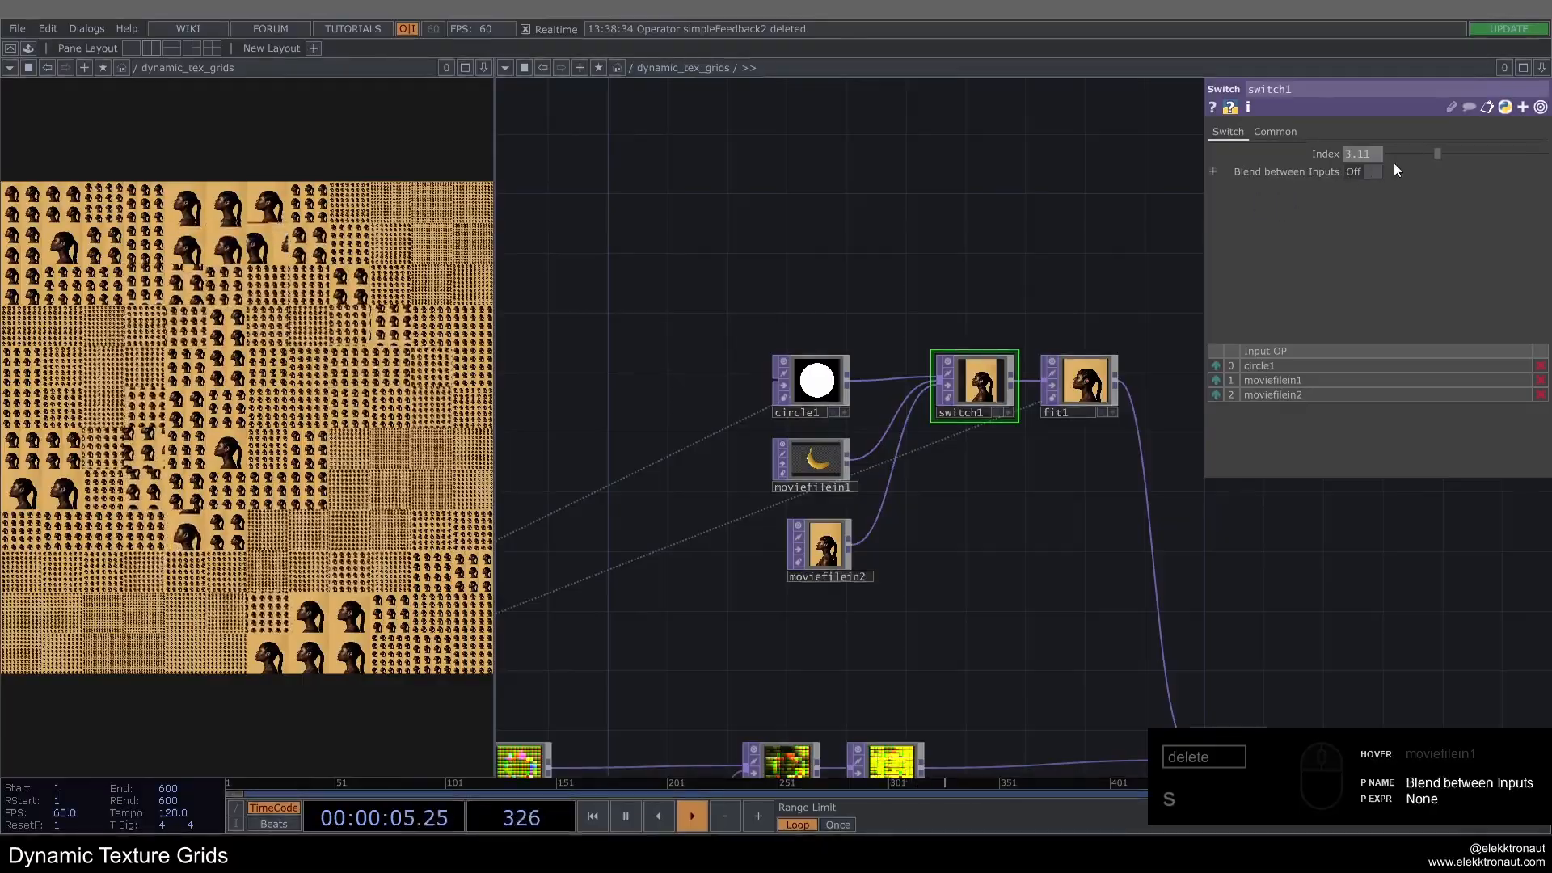
{"action": "left_click_drag", "start_coordinate": [1425, 158], "coordinate": [892, 290]}
Step: Set the index of switch2 to 1.09 so that comp2 from the webcam branch drives the displacement
{"action": "middle_click_drag", "start_coordinate": [892, 289], "coordinate": [724, 235]}
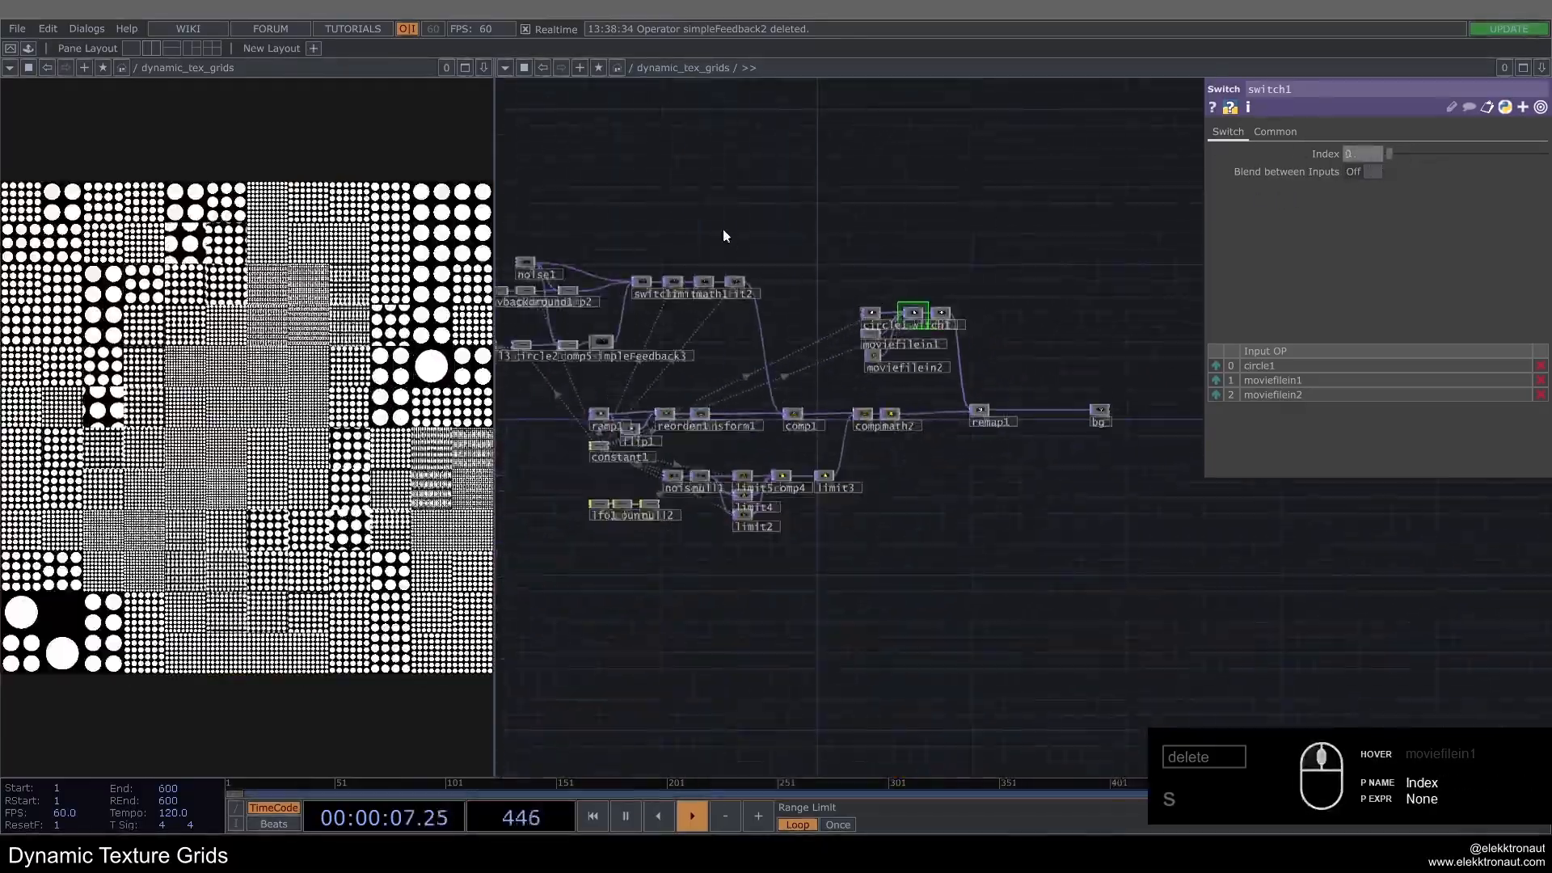
{"action": "left_click_drag", "start_coordinate": [545, 228], "coordinate": [718, 292]}
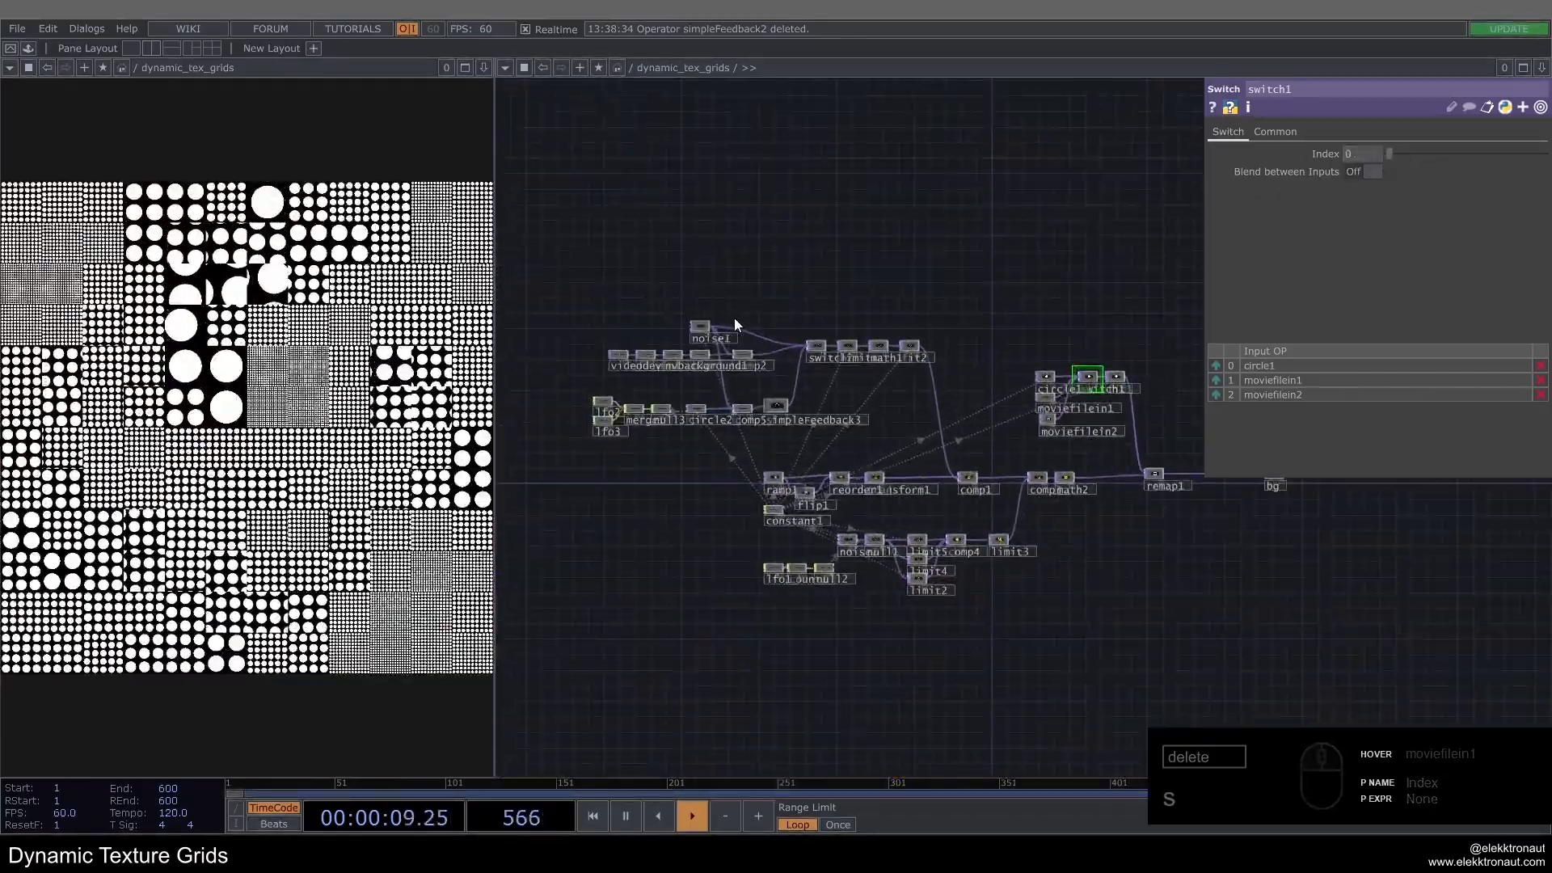
{"action": "scroll", "coordinate": [639, 300], "scroll_direction": "up", "scroll_amount": 5}
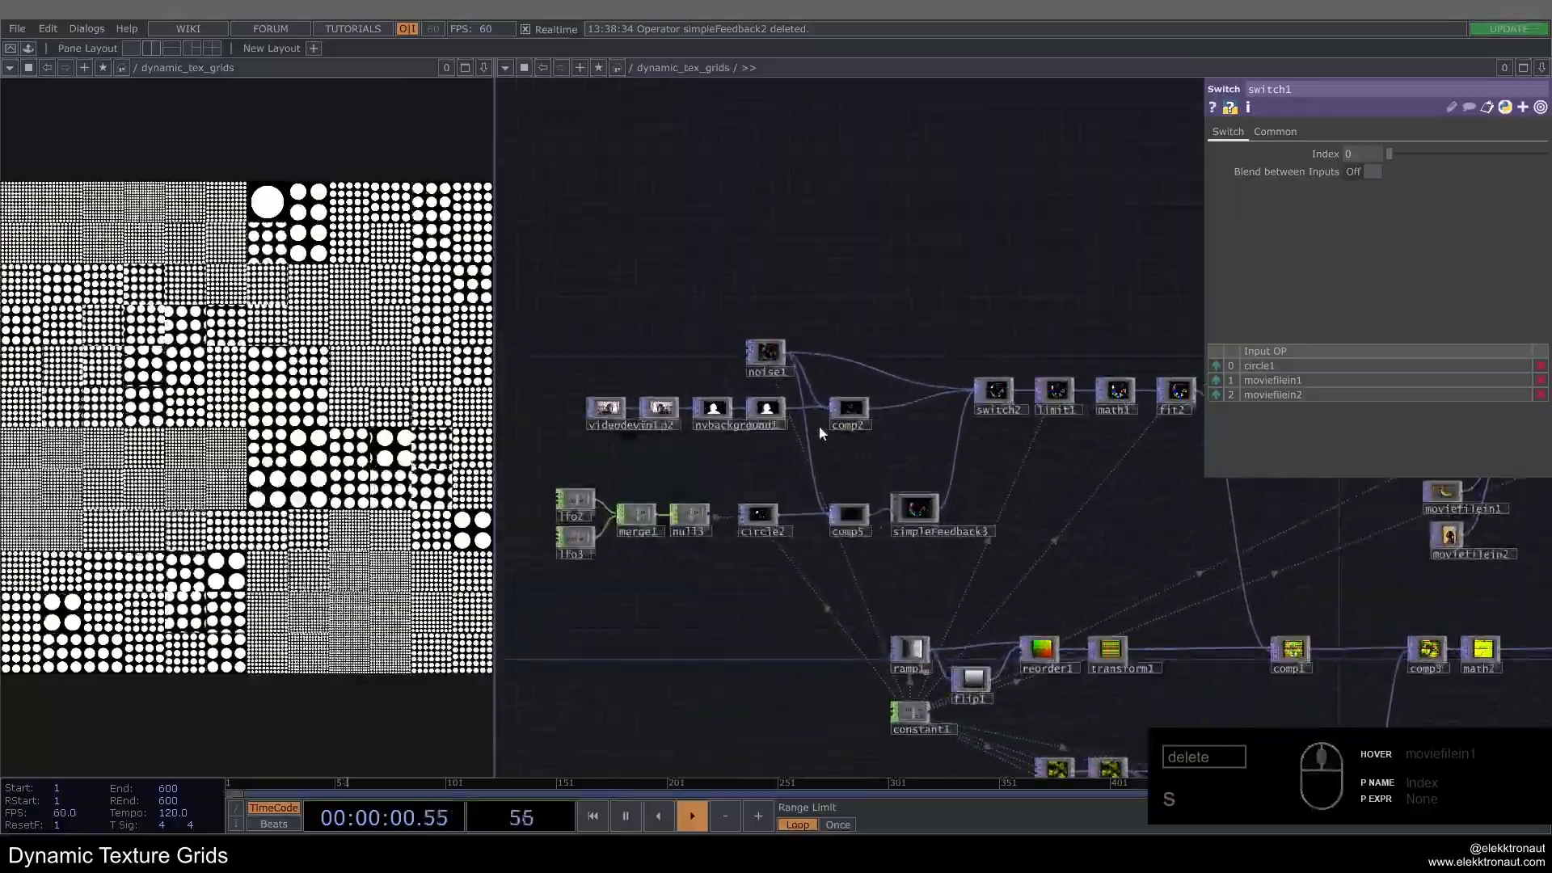
{"action": "left_click", "coordinate": [990, 387]}
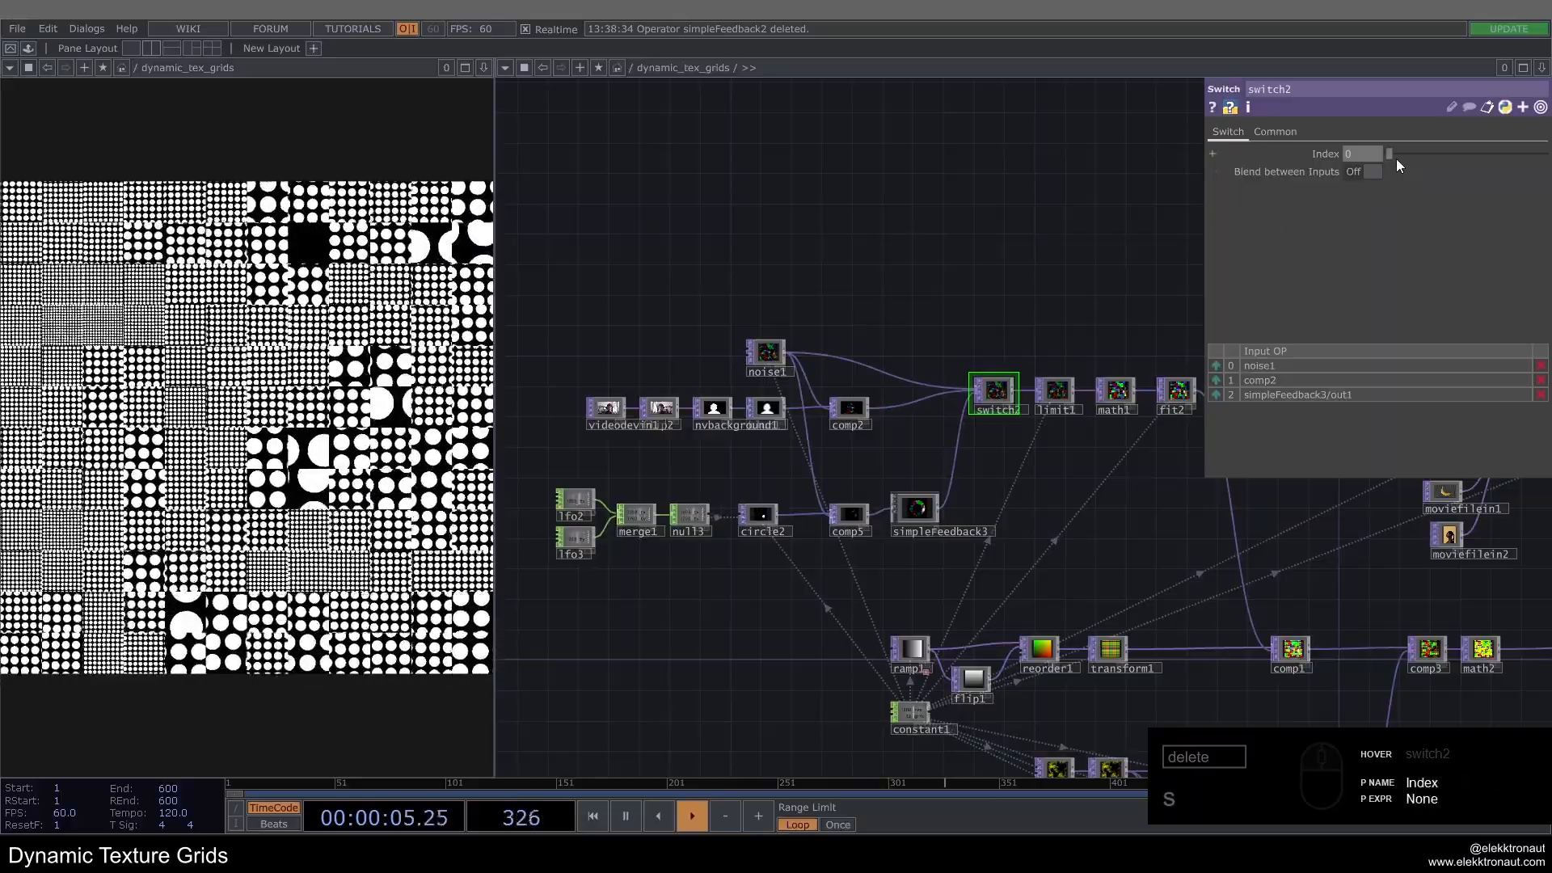
{"action": "left_click_drag", "start_coordinate": [1396, 158], "coordinate": [1409, 162]}
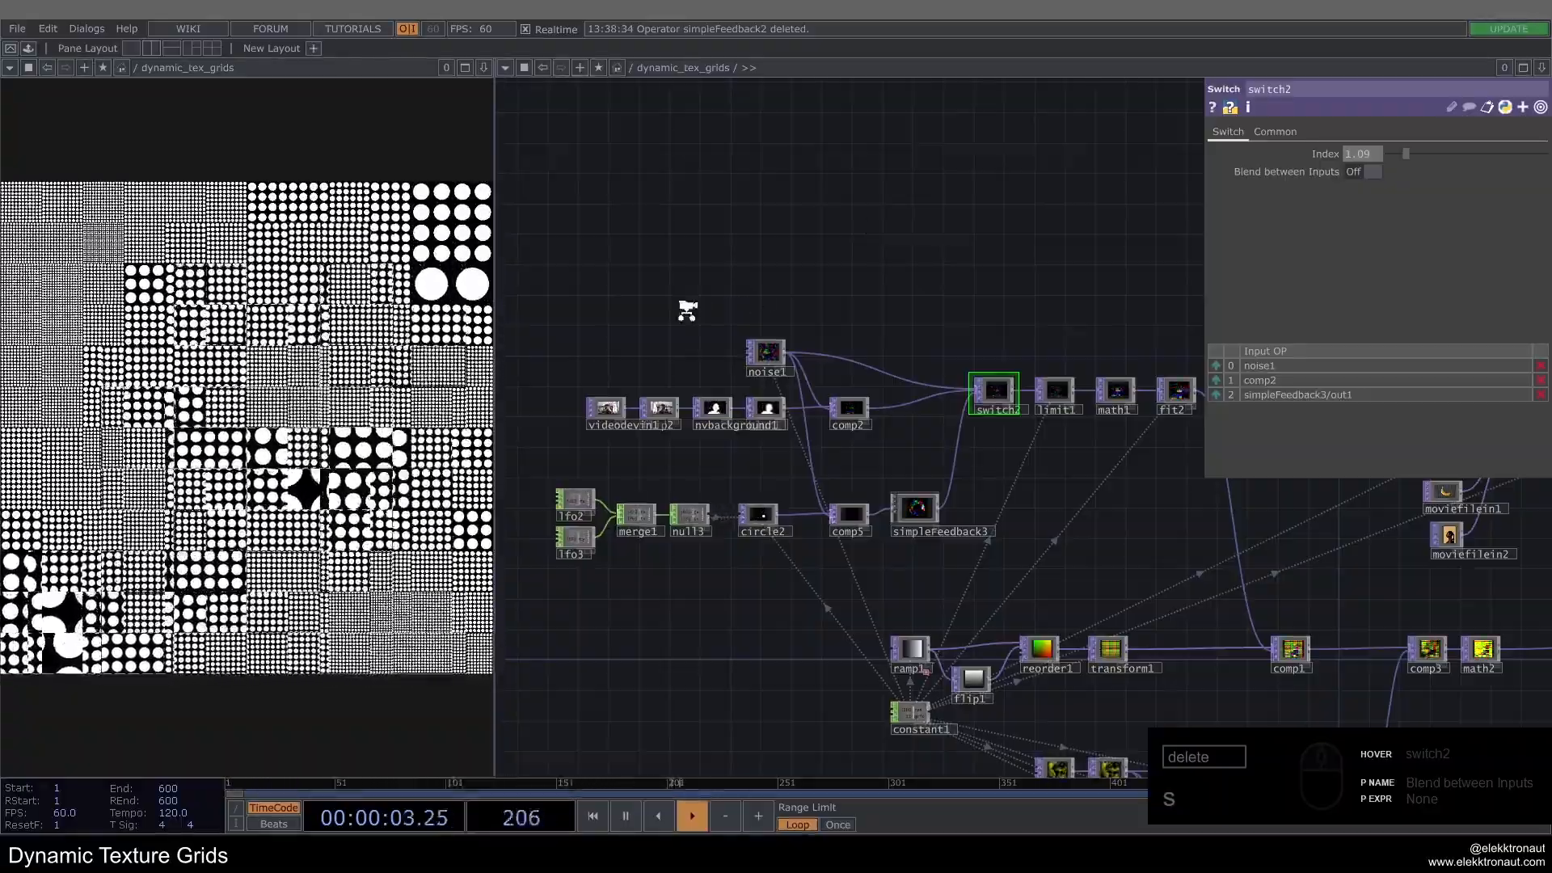
Step: Set the index of switch2 to 2.49 so that the simpleFeedback3 branch is used
{"action": "scroll", "coordinate": [686, 308], "scroll_direction": "up", "scroll_amount": 3}
{"action": "scroll", "coordinate": [704, 256], "scroll_direction": "down", "scroll_amount": 3}
{"action": "scroll", "coordinate": [706, 375], "scroll_direction": "up", "scroll_amount": 6}
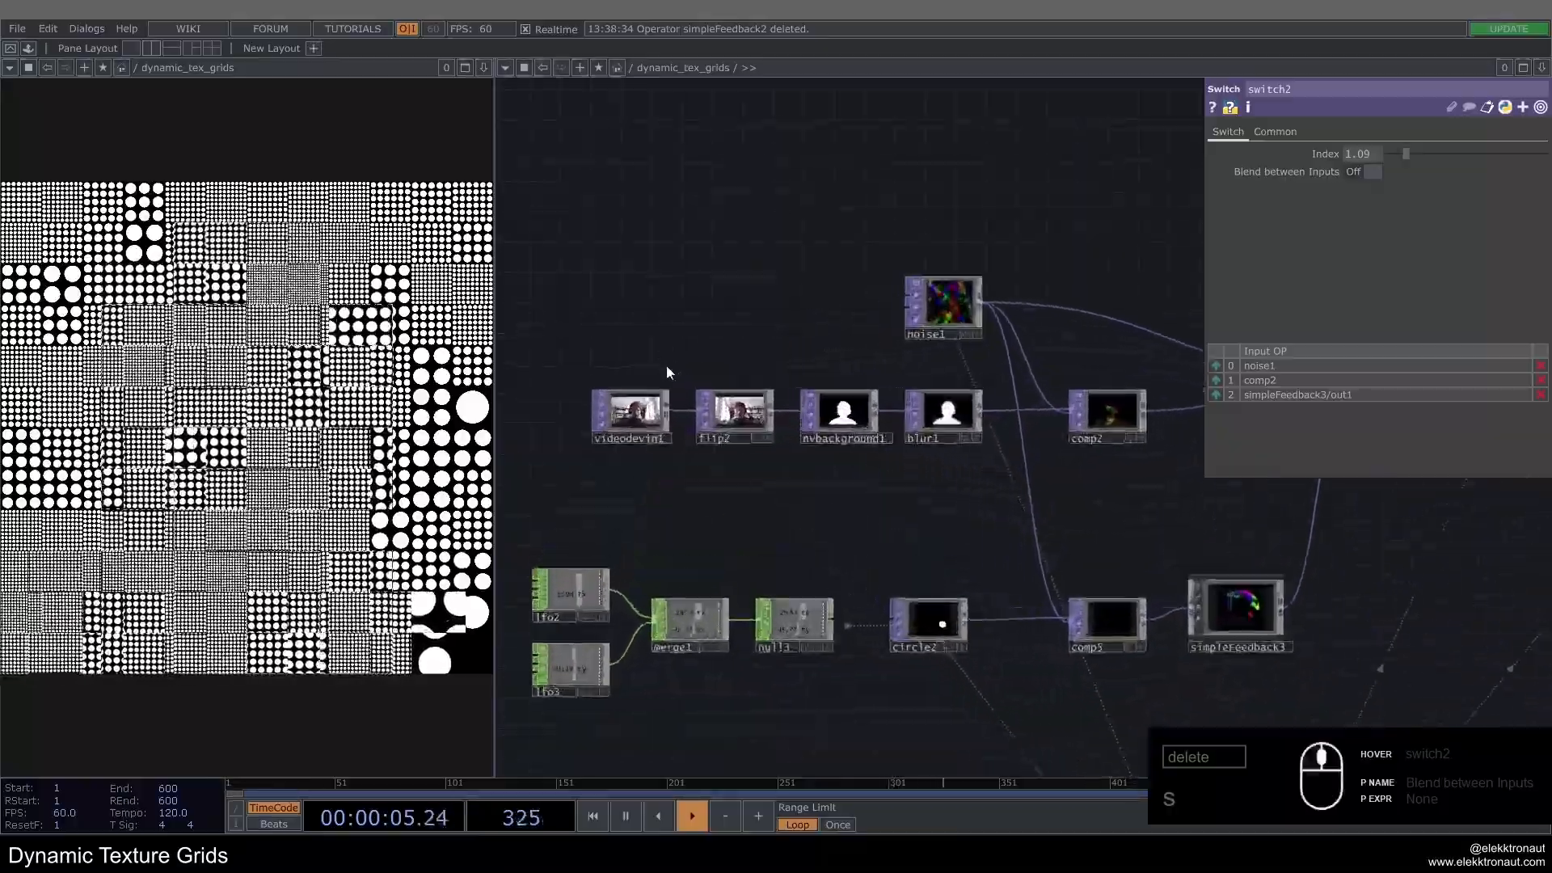
{"action": "scroll", "coordinate": [832, 260], "scroll_direction": "down", "scroll_amount": 5}
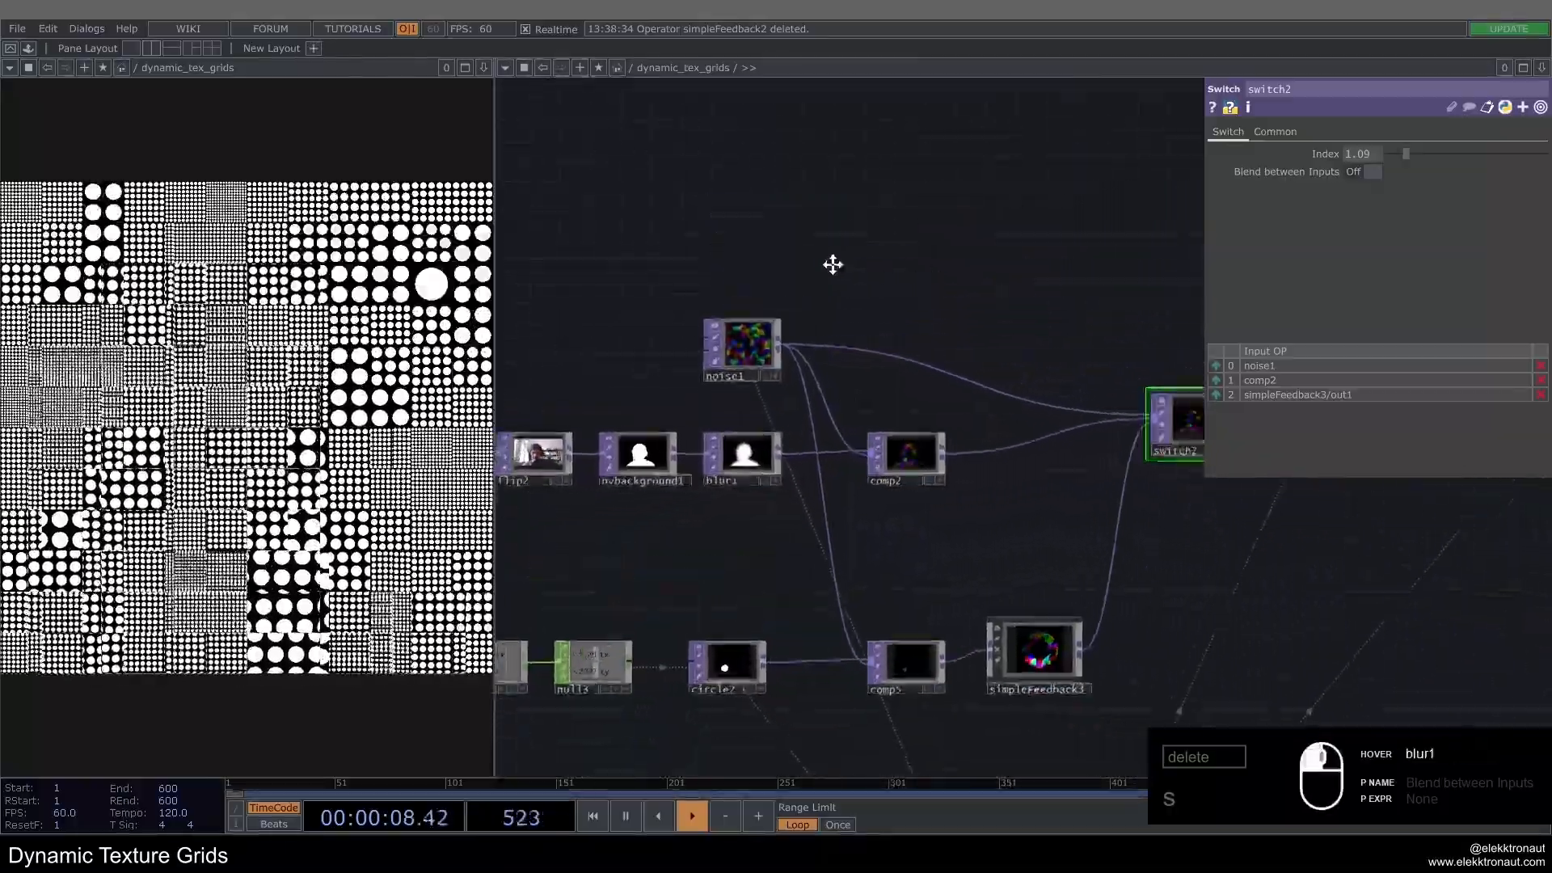
{"action": "scroll", "coordinate": [684, 424], "scroll_direction": "up", "scroll_amount": 4}
{"action": "scroll", "coordinate": [687, 420], "scroll_direction": "down", "scroll_amount": 5}
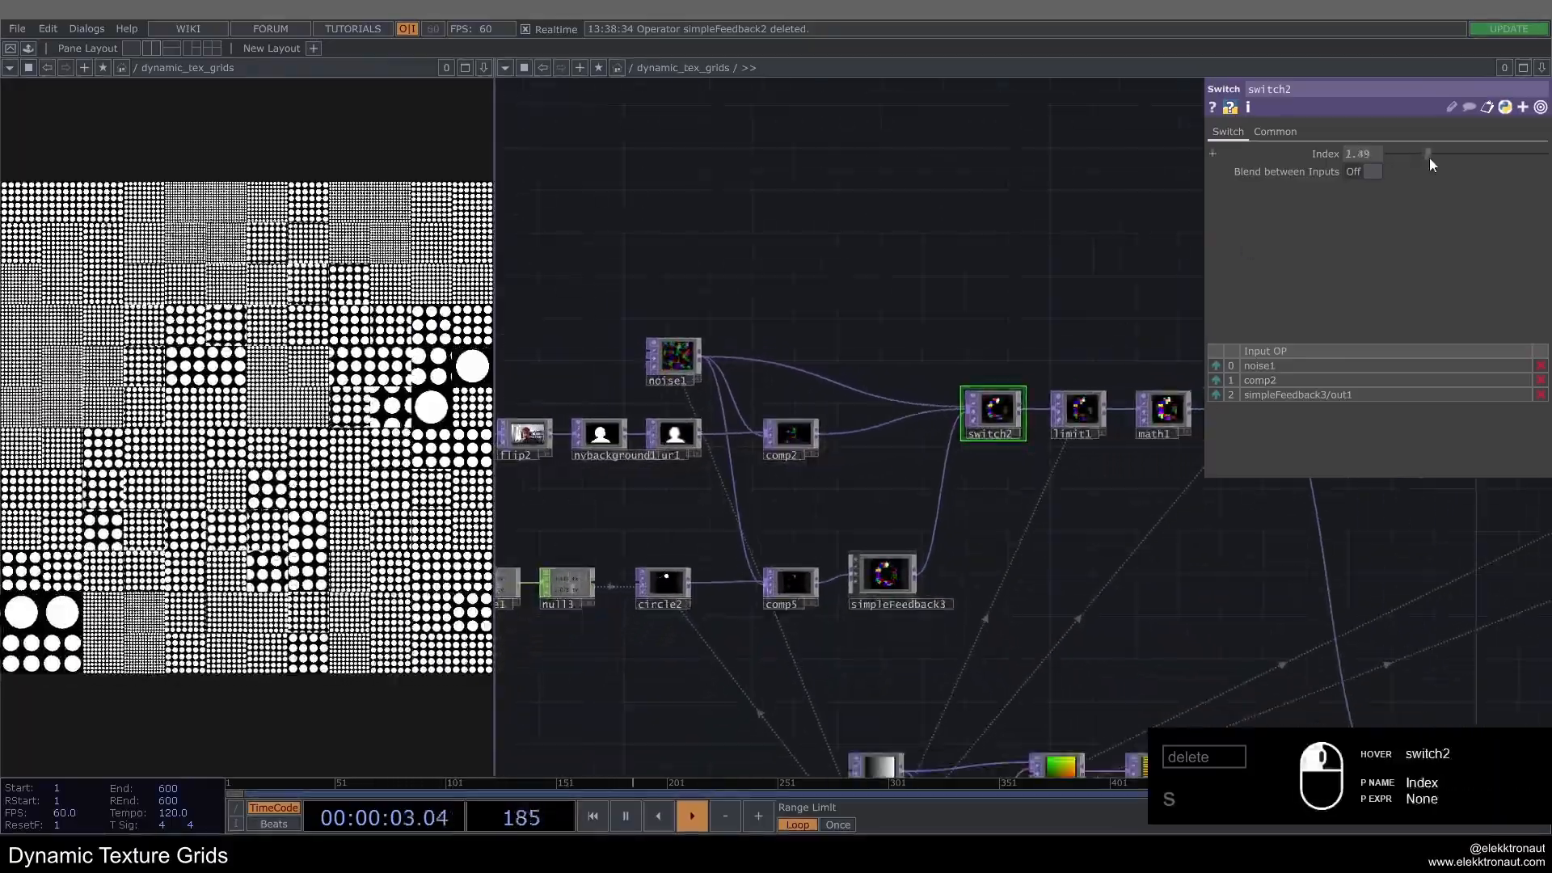
{"action": "left_click", "coordinate": [1430, 158]}
Step: Inspect where the branches combine at comp1 and comp3, and return the index of switch2 to 0
{"action": "scroll", "coordinate": [834, 459], "scroll_direction": "up", "scroll_amount": 8}
{"action": "scroll", "coordinate": [779, 484], "scroll_direction": "down", "scroll_amount": 5}
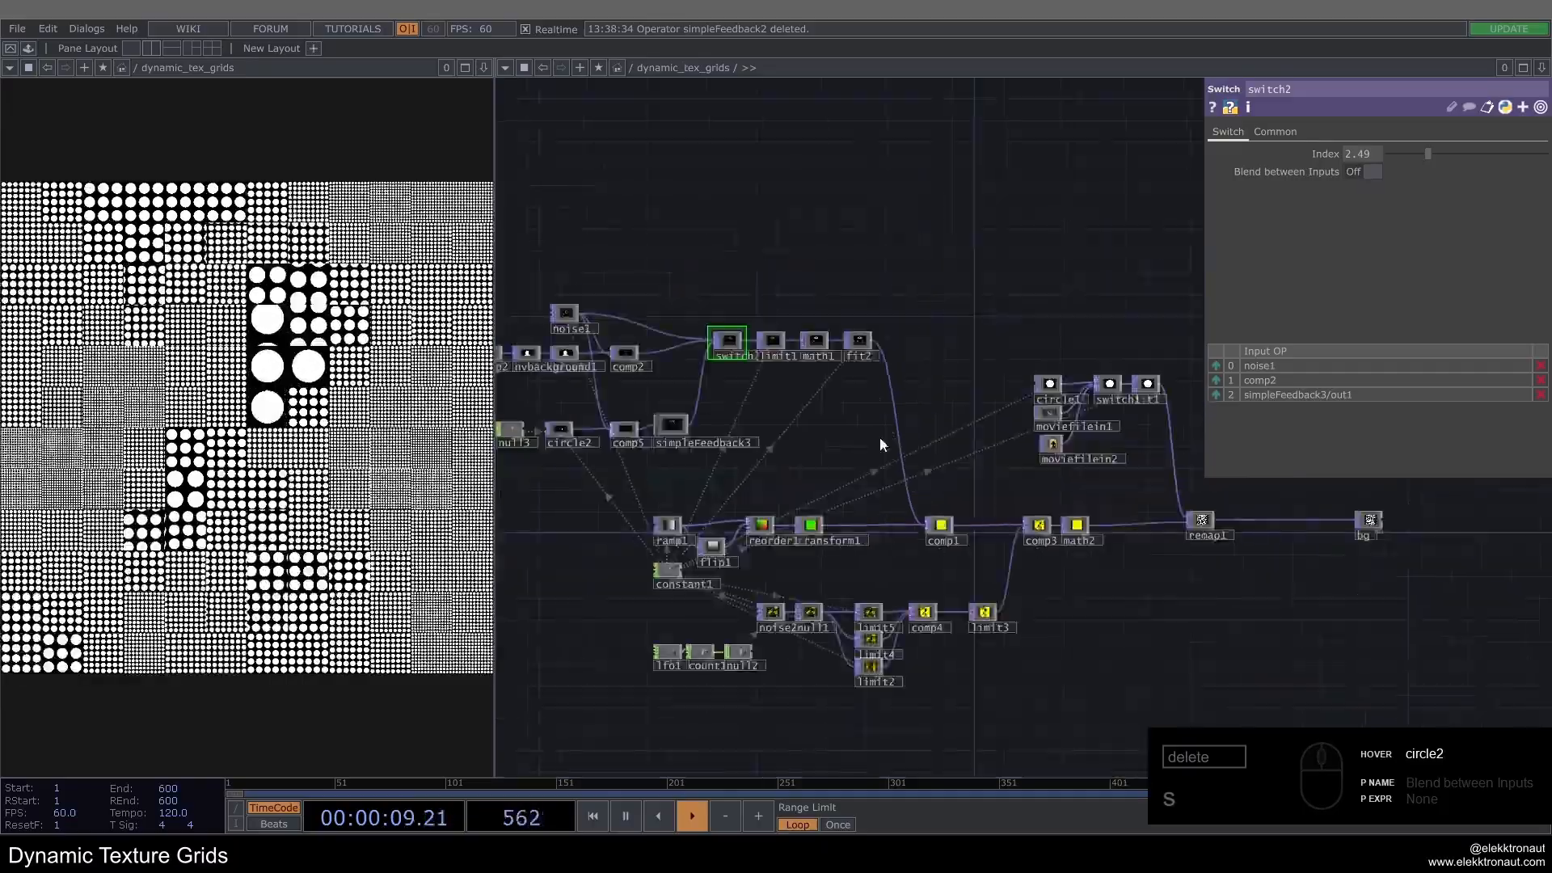
{"action": "scroll", "coordinate": [938, 513], "scroll_direction": "up", "scroll_amount": 6}
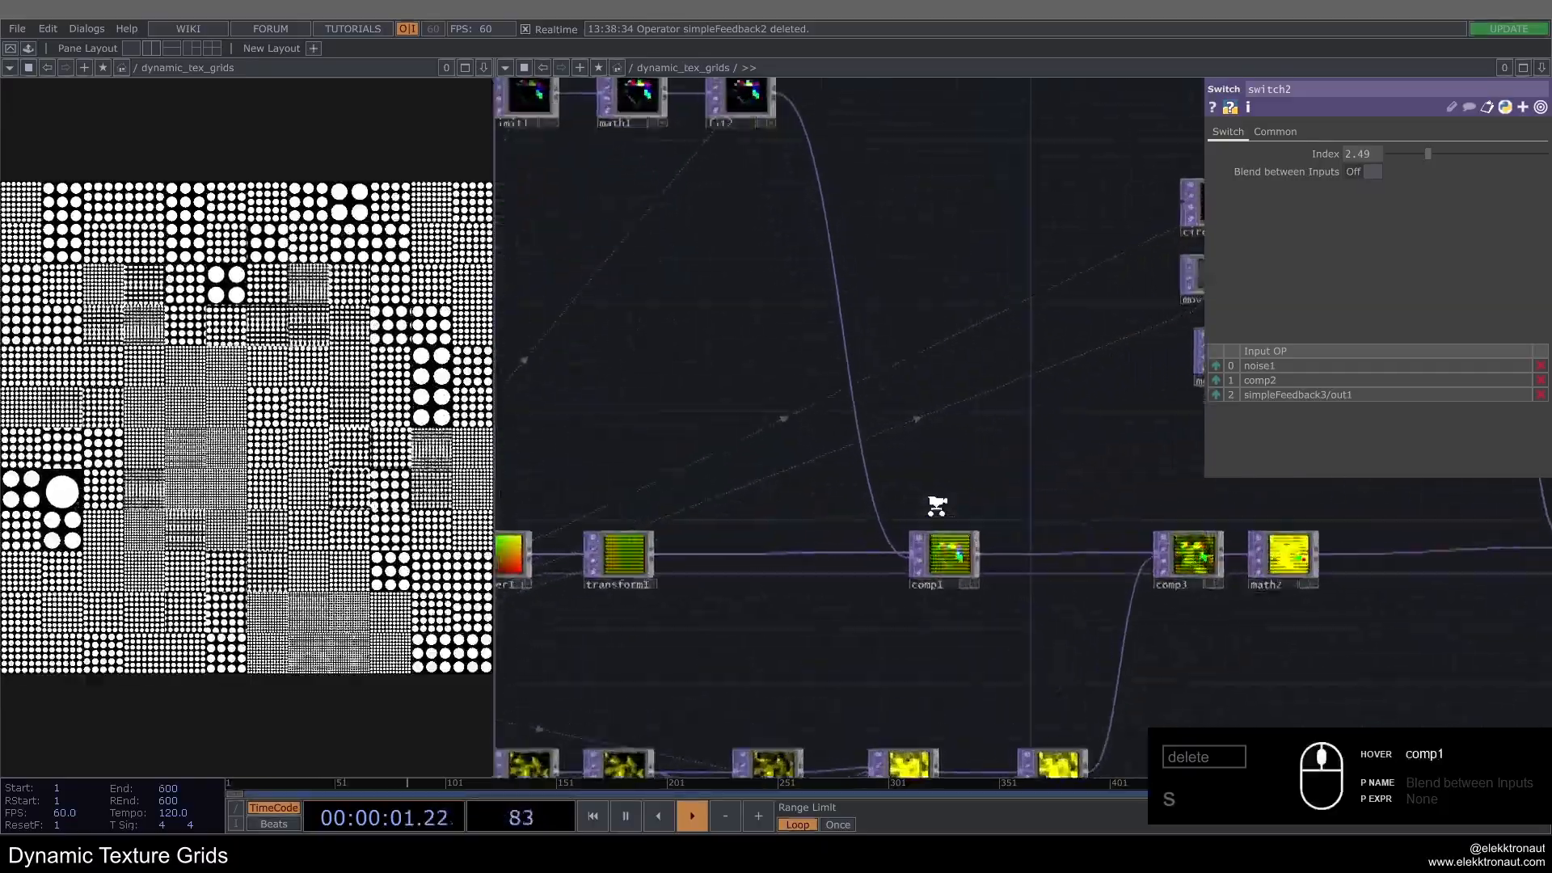
{"action": "left_click_drag", "start_coordinate": [972, 401], "coordinate": [896, 327]}
{"action": "scroll", "coordinate": [898, 325], "scroll_direction": "down", "scroll_amount": 8}
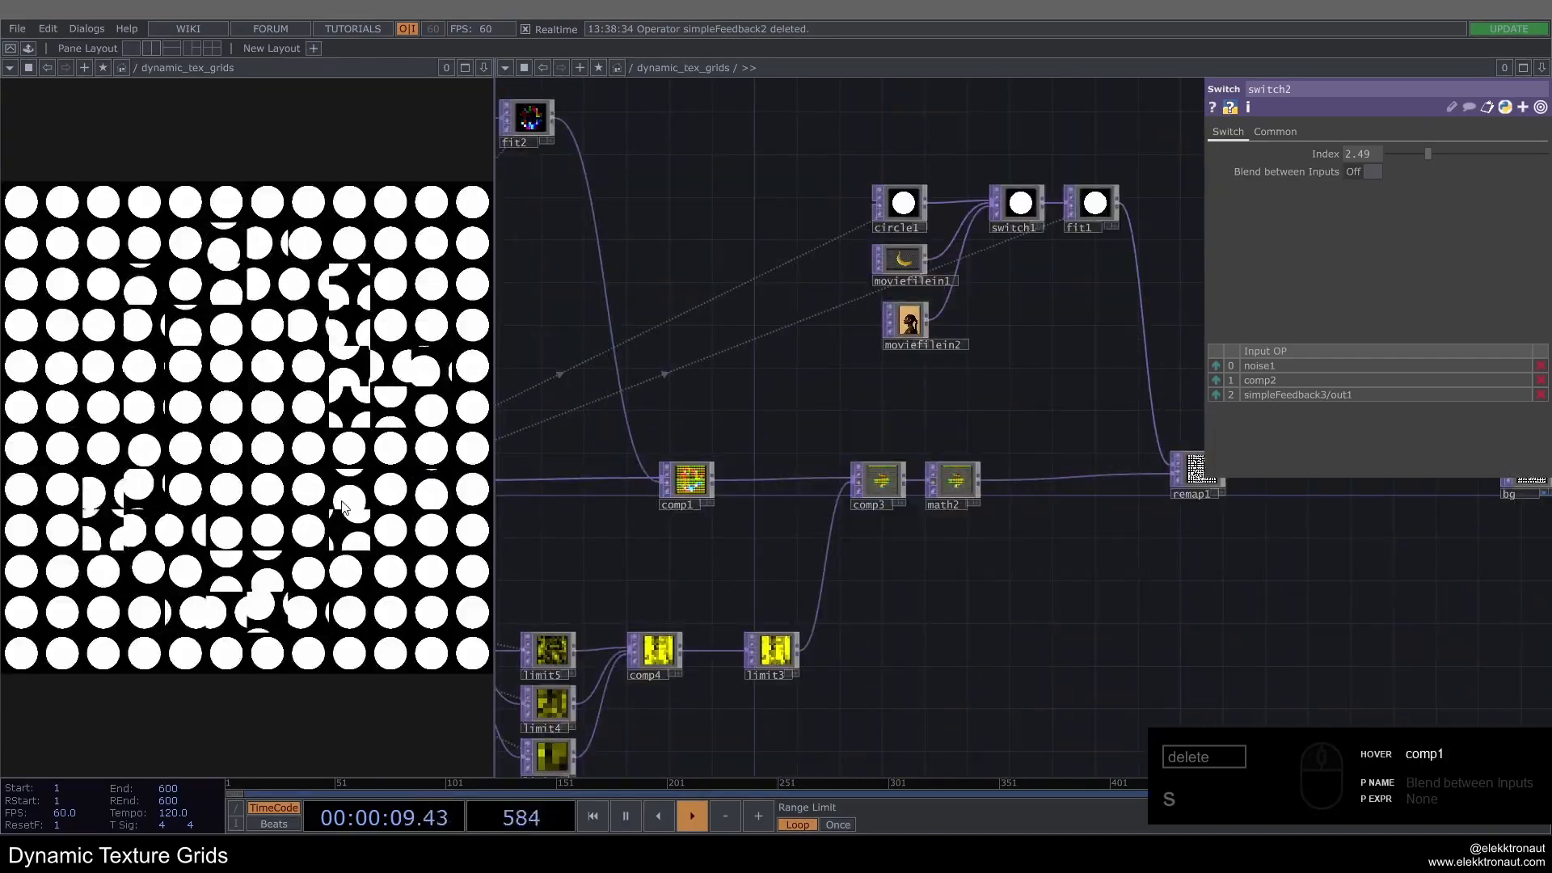
{"action": "scroll", "coordinate": [757, 421], "scroll_direction": "down", "scroll_amount": 3}
{"action": "left_click_drag", "start_coordinate": [757, 420], "coordinate": [818, 416]}
{"action": "scroll", "coordinate": [780, 402], "scroll_direction": "down", "scroll_amount": 1}
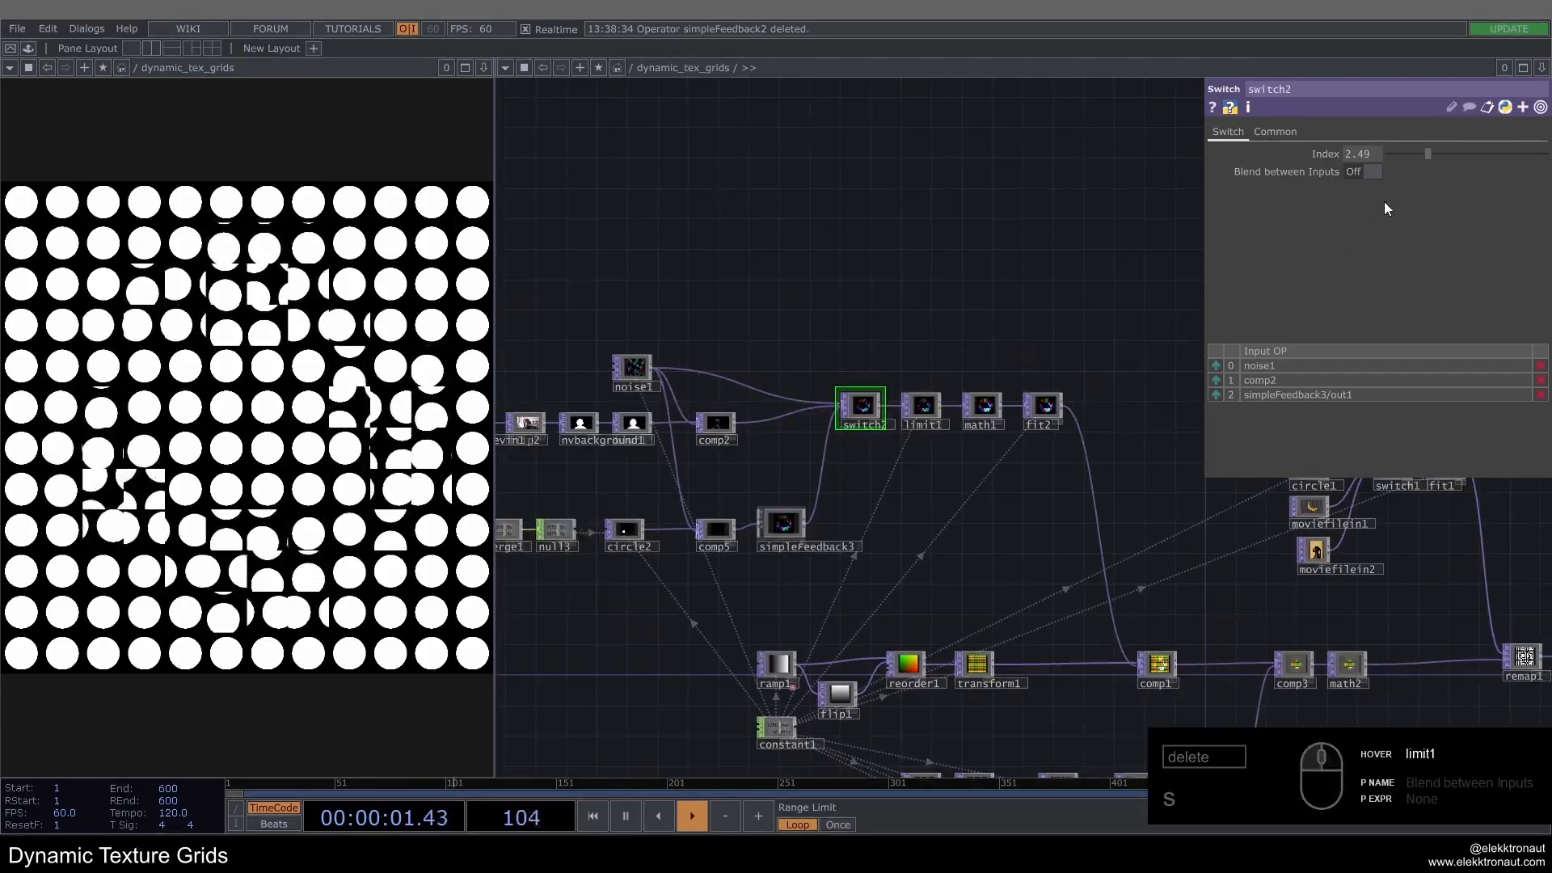
{"action": "left_click_drag", "start_coordinate": [1427, 154], "coordinate": [706, 397]}
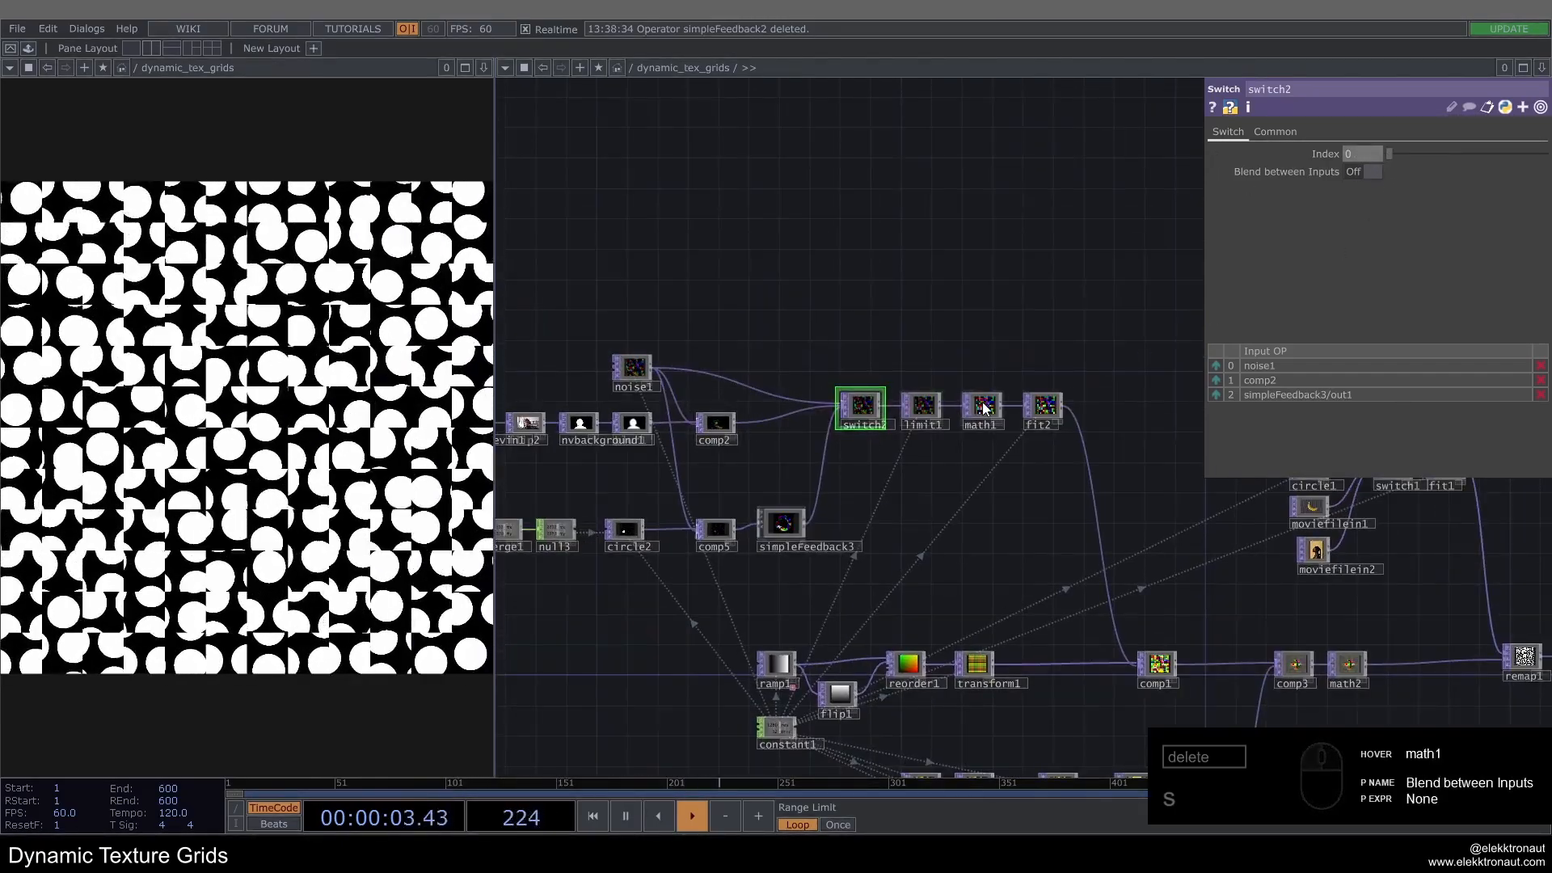
Step: Set the Extend mode of remap1 to Zero
{"action": "scroll", "coordinate": [954, 414], "scroll_direction": "up", "scroll_amount": 3}
{"action": "scroll", "coordinate": [954, 414], "scroll_direction": "down", "scroll_amount": 2}
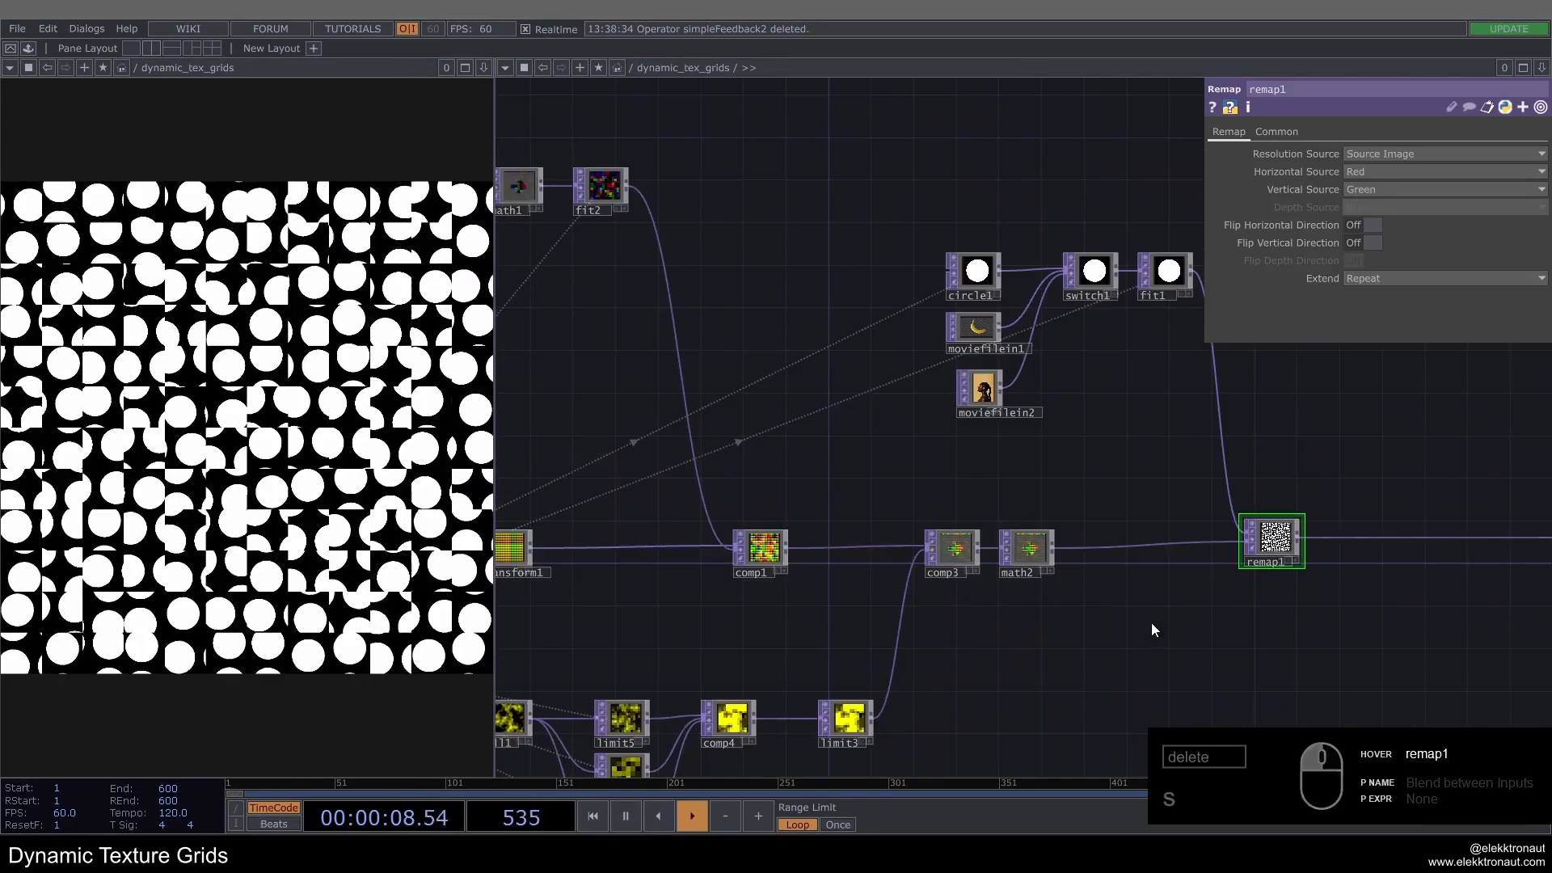
{"action": "left_click_drag", "start_coordinate": [1151, 623], "coordinate": [1034, 456]}
{"action": "left_click", "coordinate": [1379, 281]}
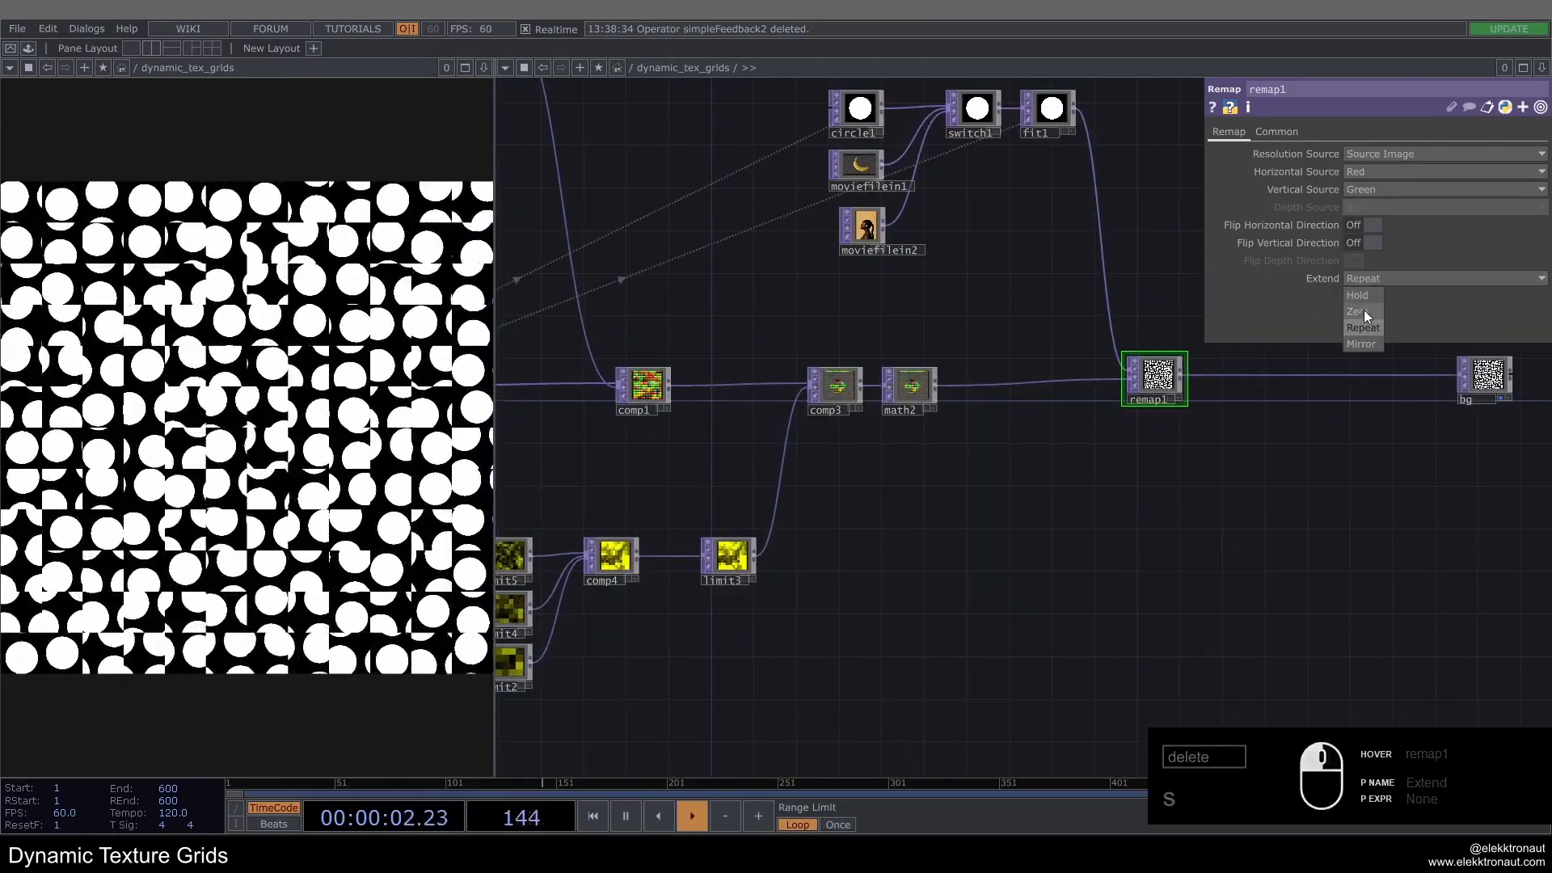
{"action": "left_click", "coordinate": [1361, 311]}
Step: Set the period of noise1 to 5
{"action": "scroll", "coordinate": [1022, 485], "scroll_direction": "down", "scroll_amount": 5}
{"action": "scroll", "coordinate": [731, 303], "scroll_direction": "up", "scroll_amount": 3}
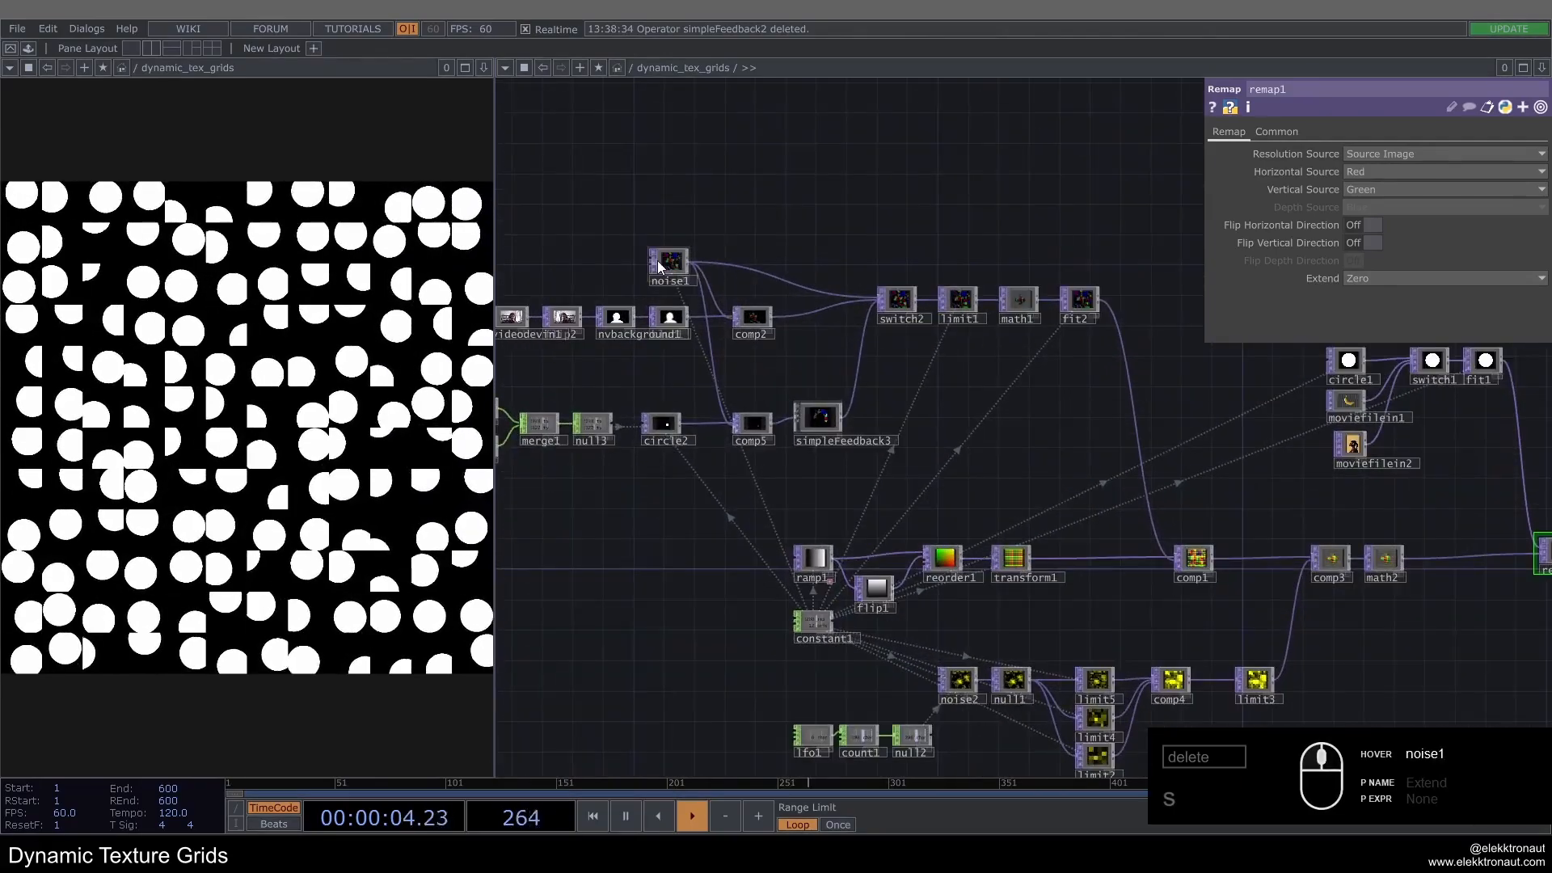
{"action": "left_click", "coordinate": [663, 260]}
{"action": "left_click", "coordinate": [1371, 191]}
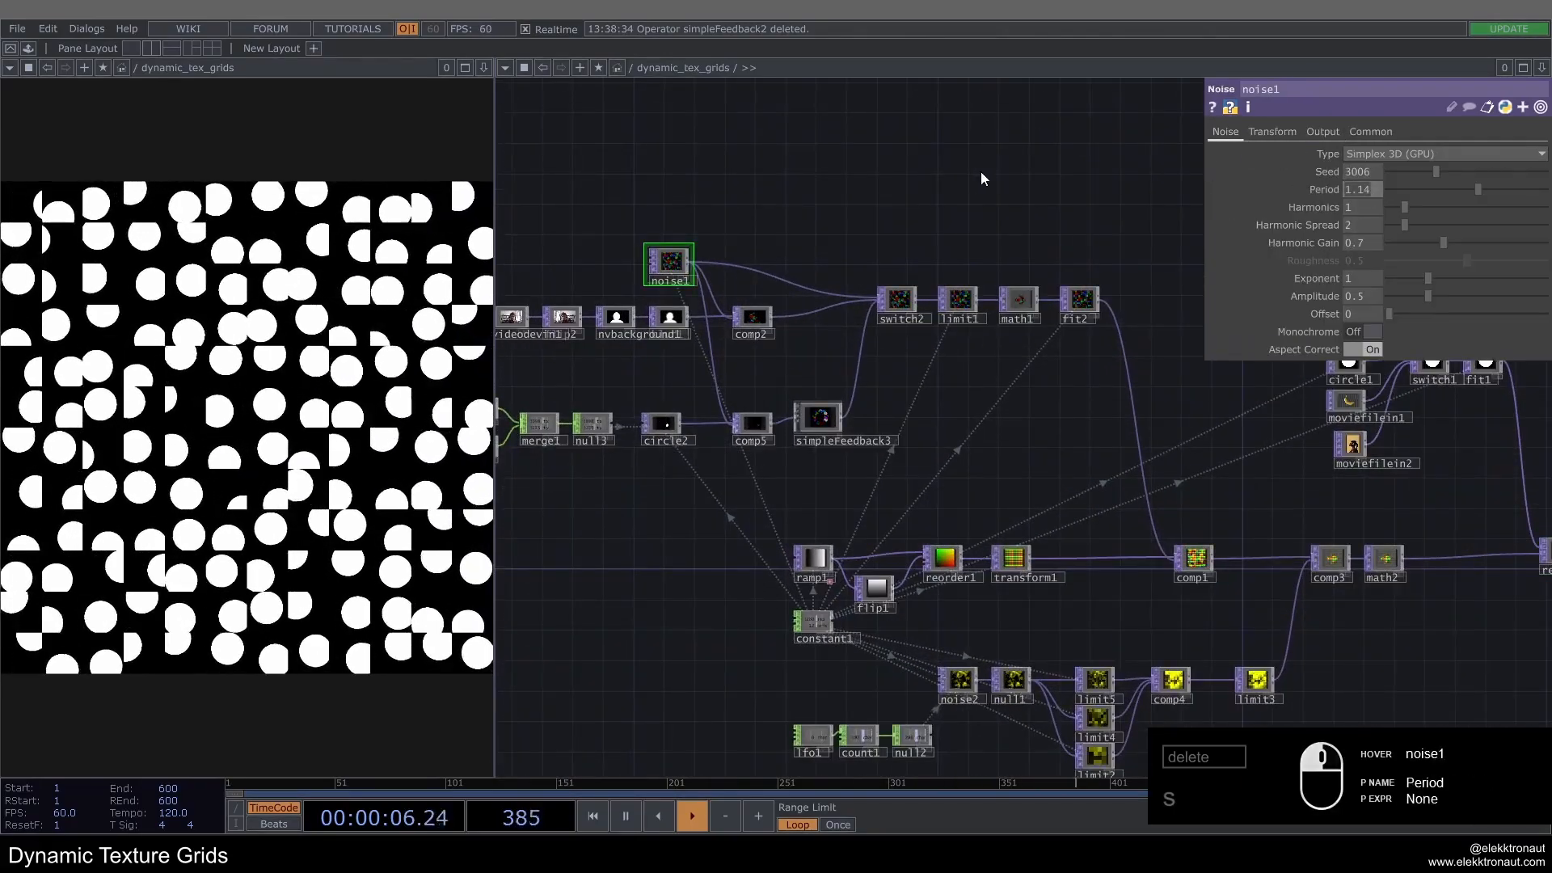
{"action": "type", "text": "5"}
{"action": "key", "text": "Return"}
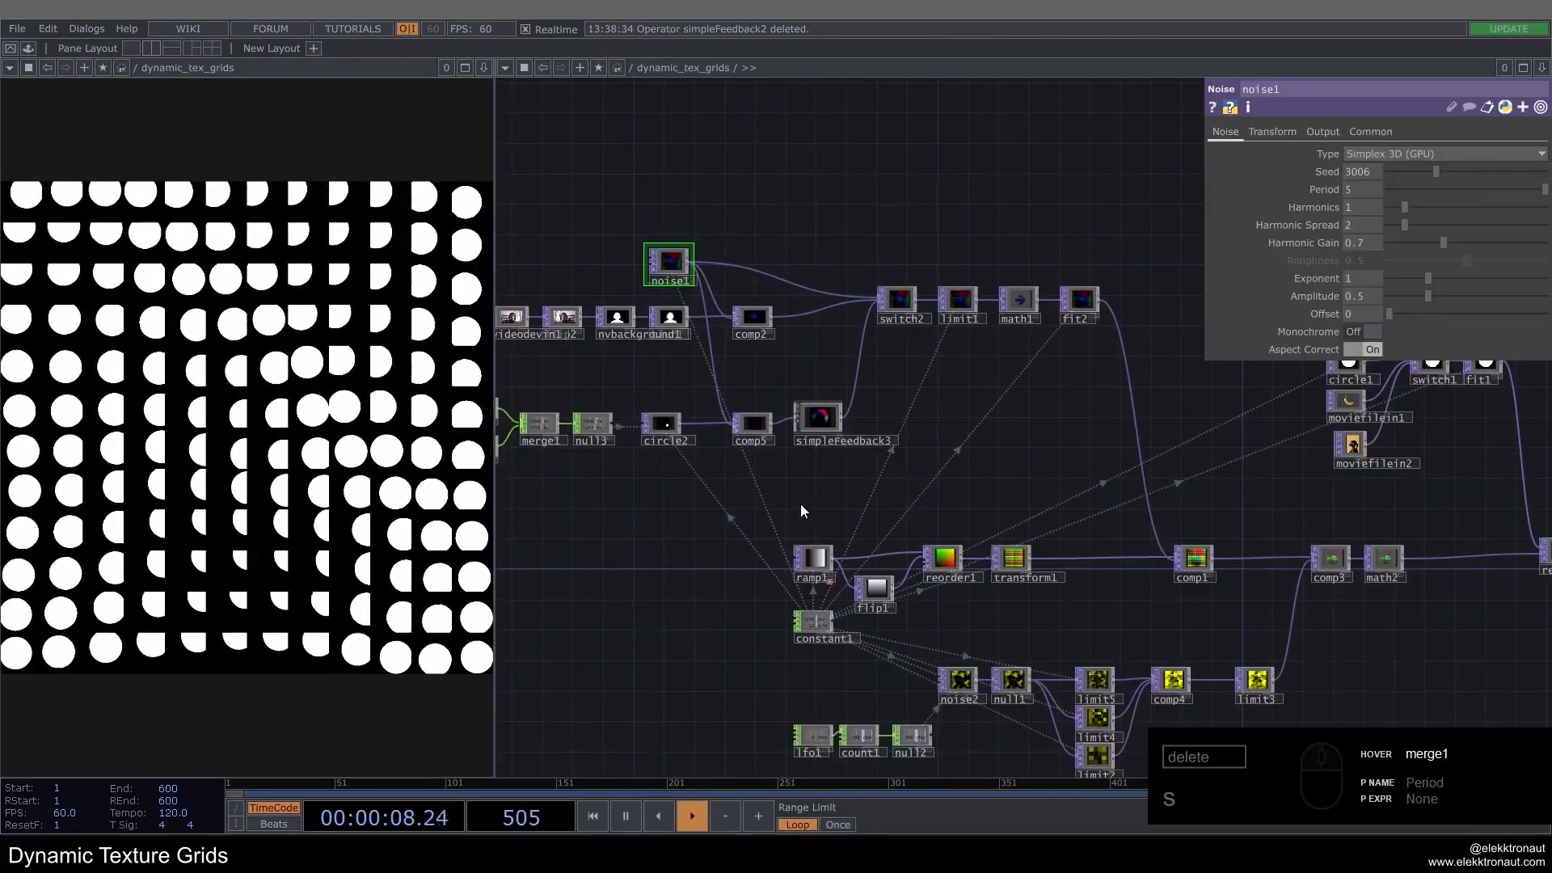
Step: Delete all operators of the example network to start from an empty project
{"action": "left_click_drag", "start_coordinate": [971, 487], "coordinate": [828, 414]}
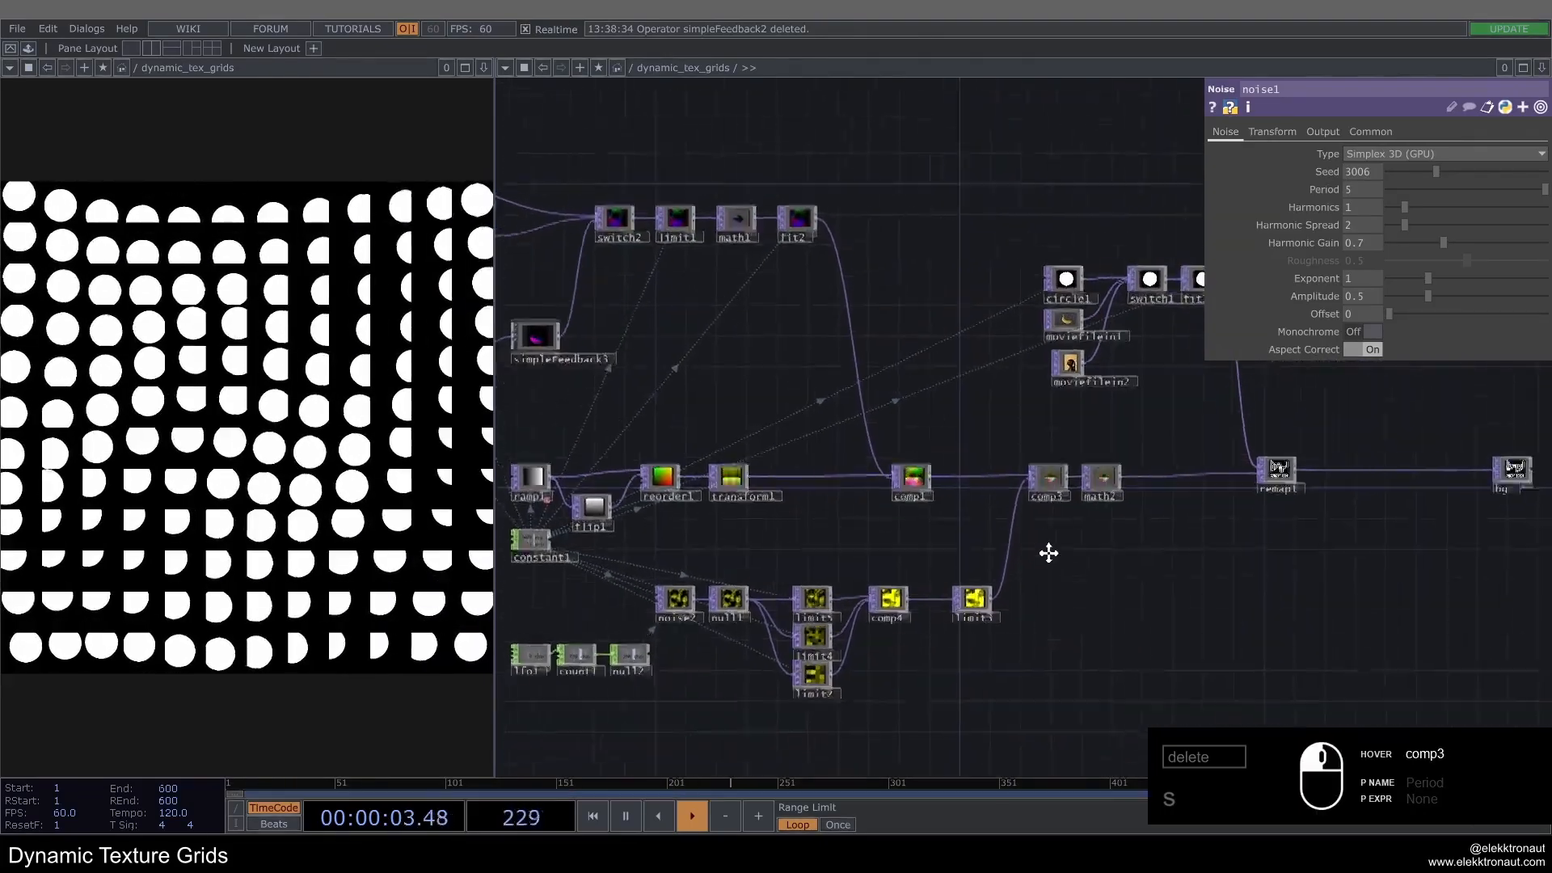
{"action": "left_click_drag", "start_coordinate": [672, 503], "coordinate": [621, 497]}
{"action": "scroll", "coordinate": [662, 409], "scroll_direction": "down", "scroll_amount": 5}
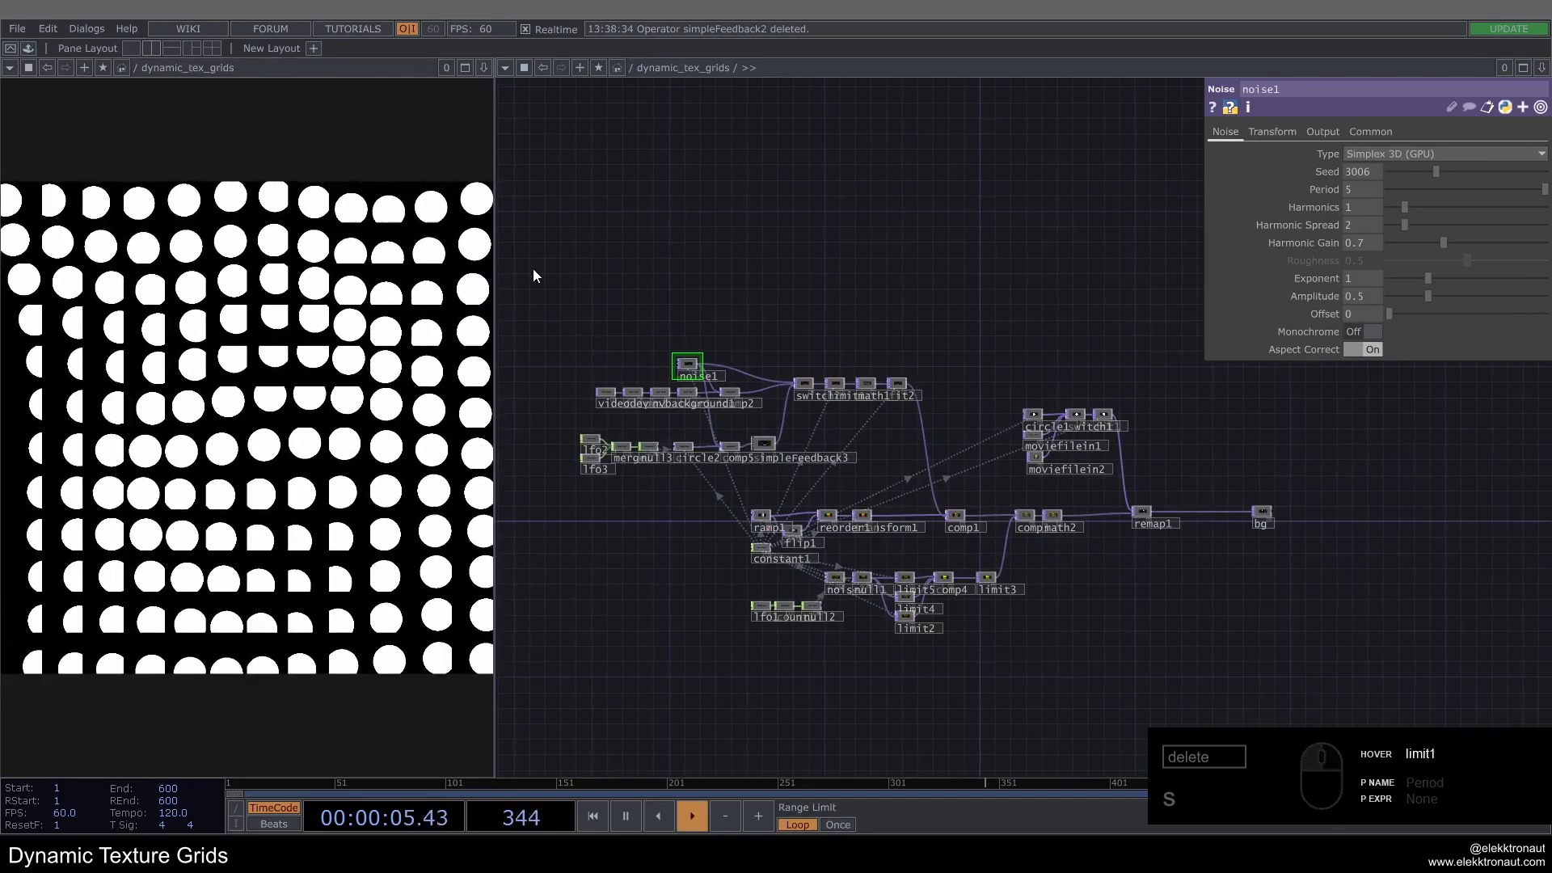
{"action": "left_click_drag", "start_coordinate": [533, 275], "coordinate": [1330, 635]}
{"action": "key", "text": "Delete"}
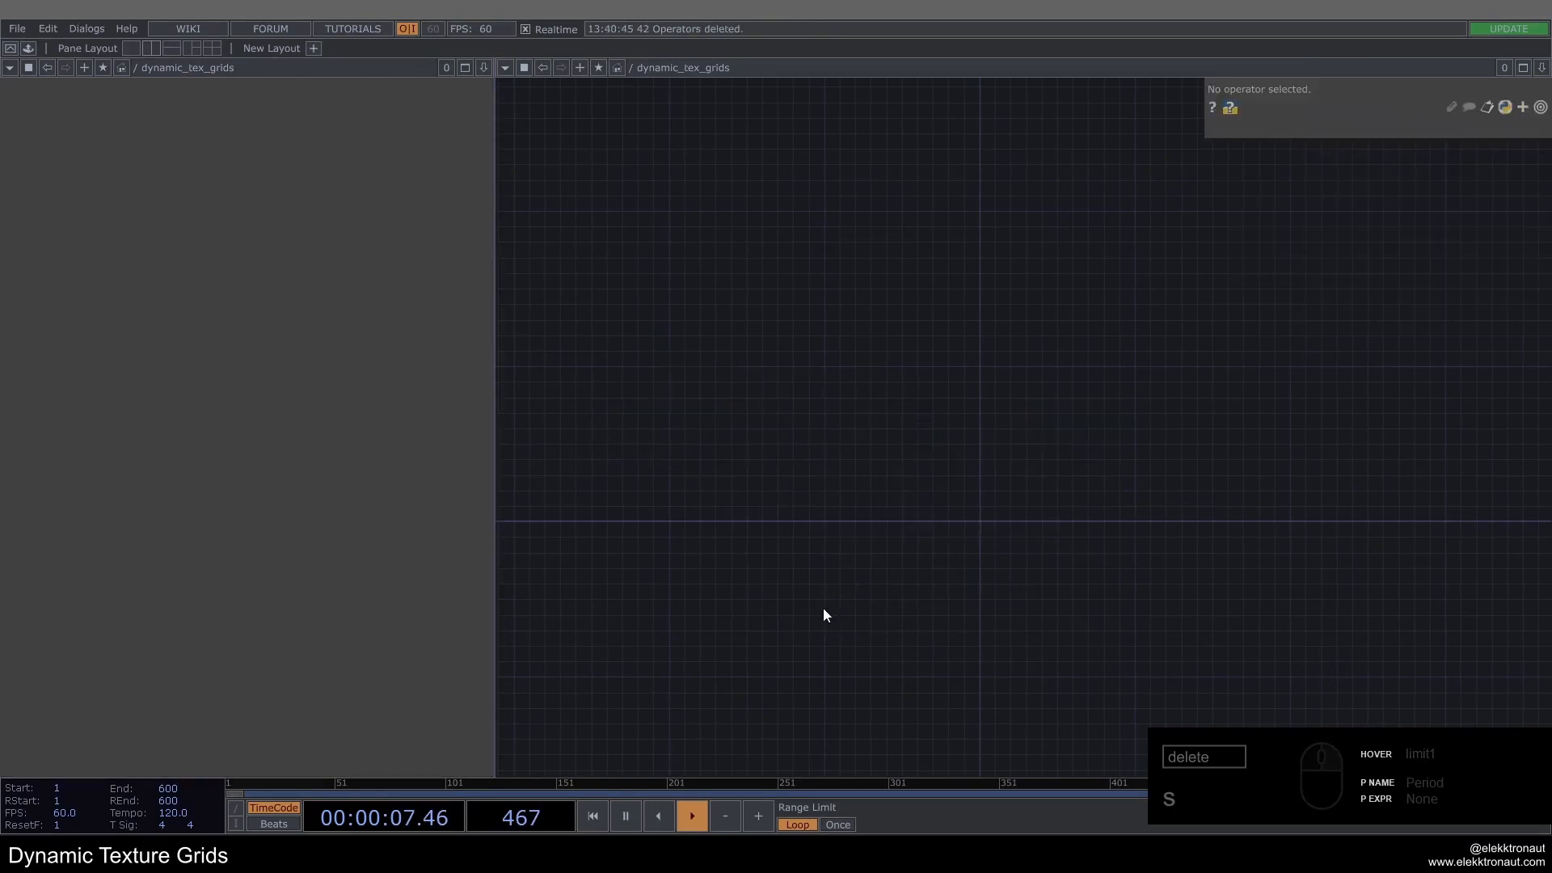
Step: Add a Constant CHOP to the empty network
{"action": "left_click_drag", "start_coordinate": [824, 453], "coordinate": [826, 459]}
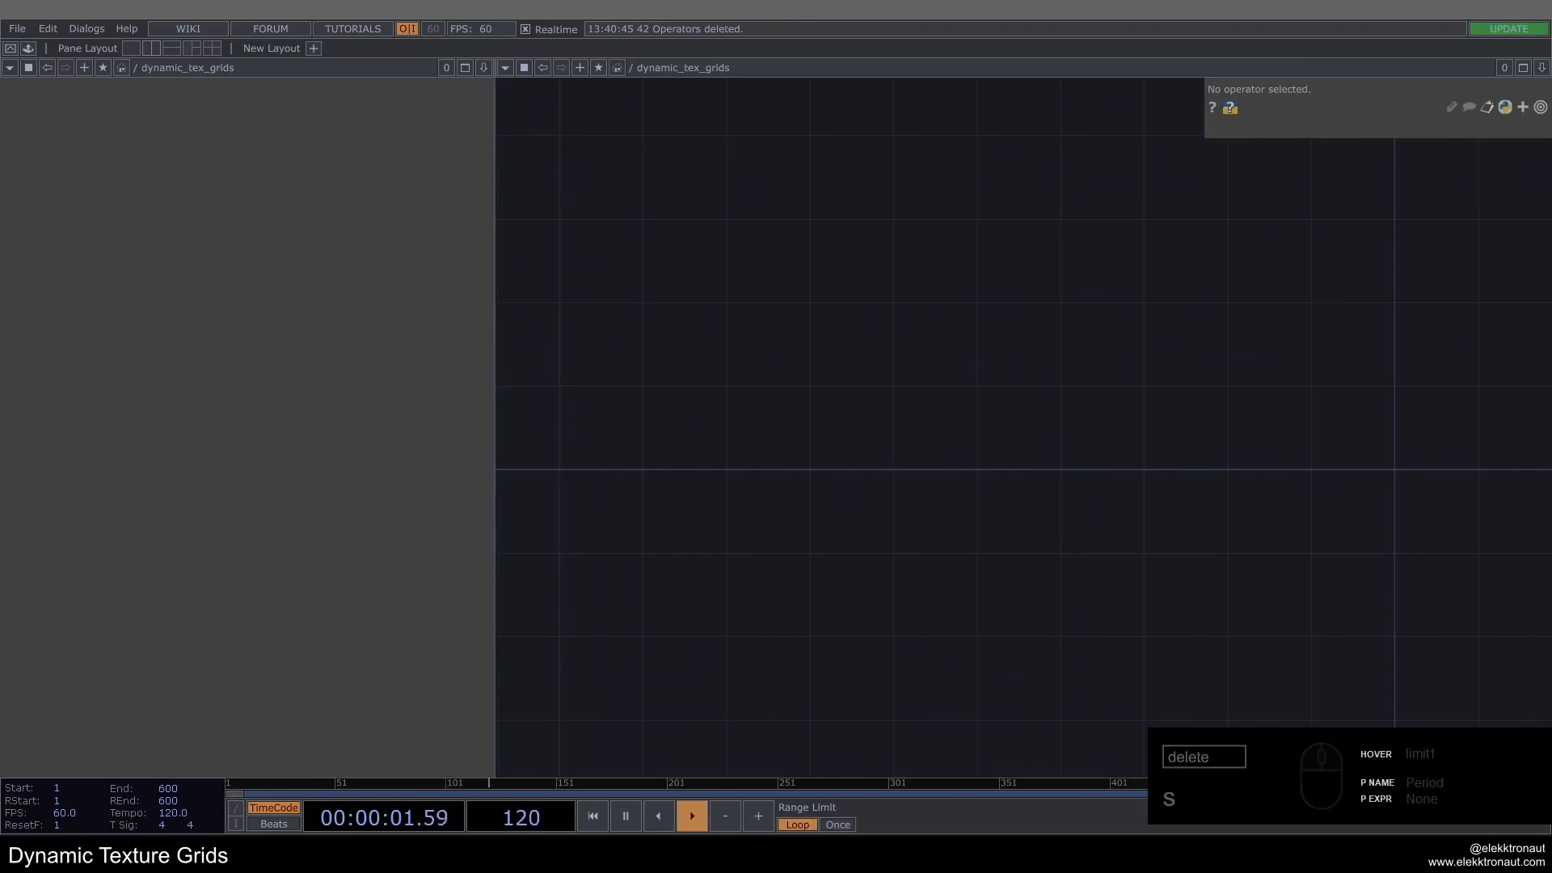
{"action": "double_click", "coordinate": [802, 492]}
{"action": "type", "text": "co"}
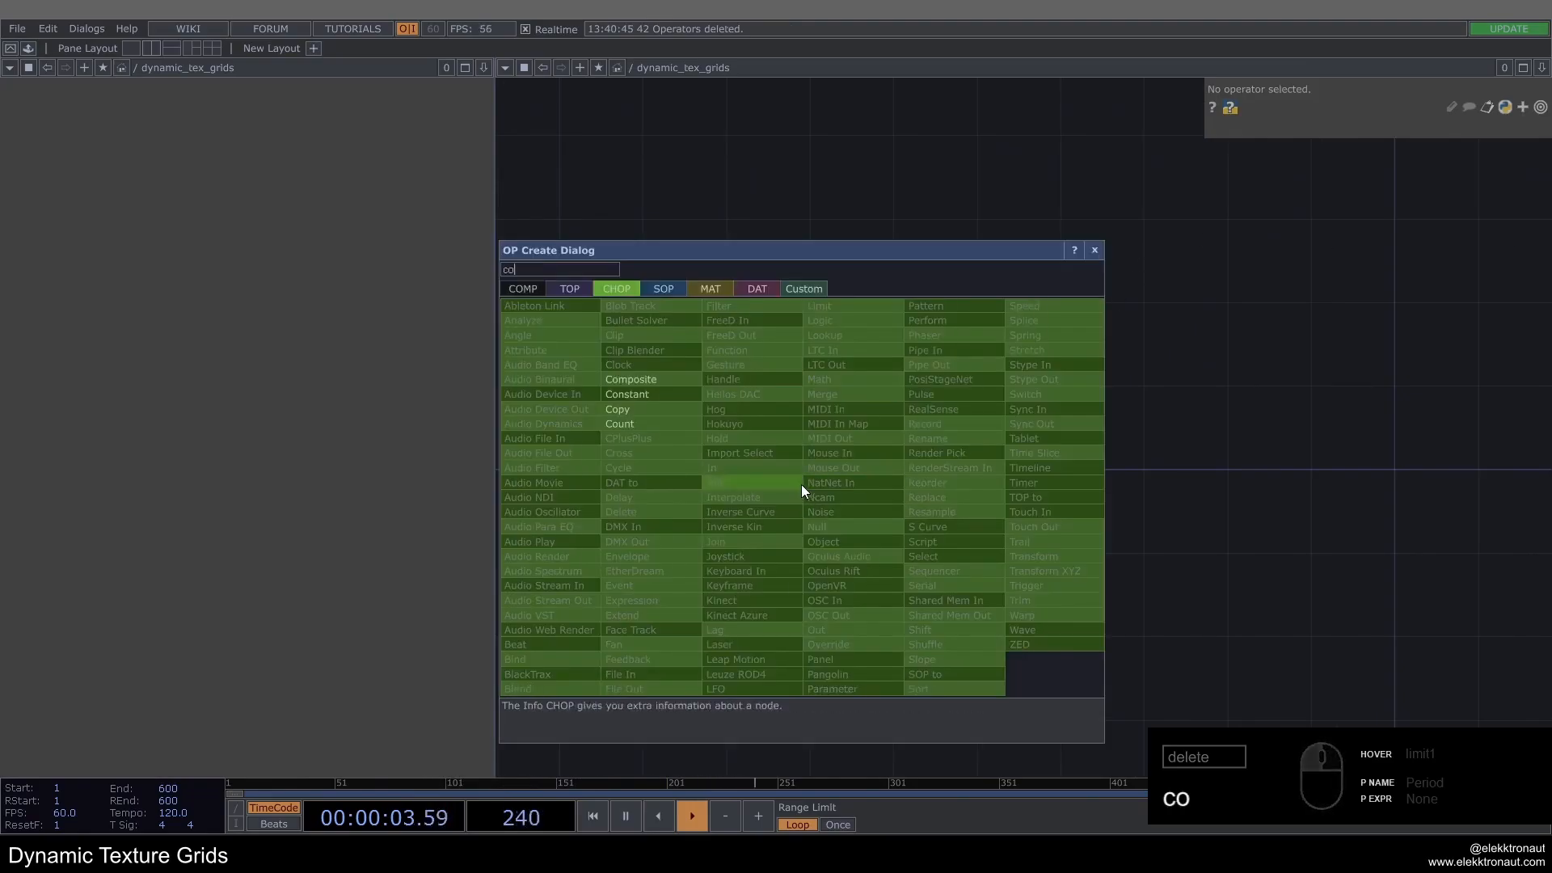
{"action": "left_click", "coordinate": [652, 397]}
{"action": "left_click", "coordinate": [707, 621]}
{"action": "left_click_drag", "start_coordinate": [884, 476], "coordinate": [967, 346]}
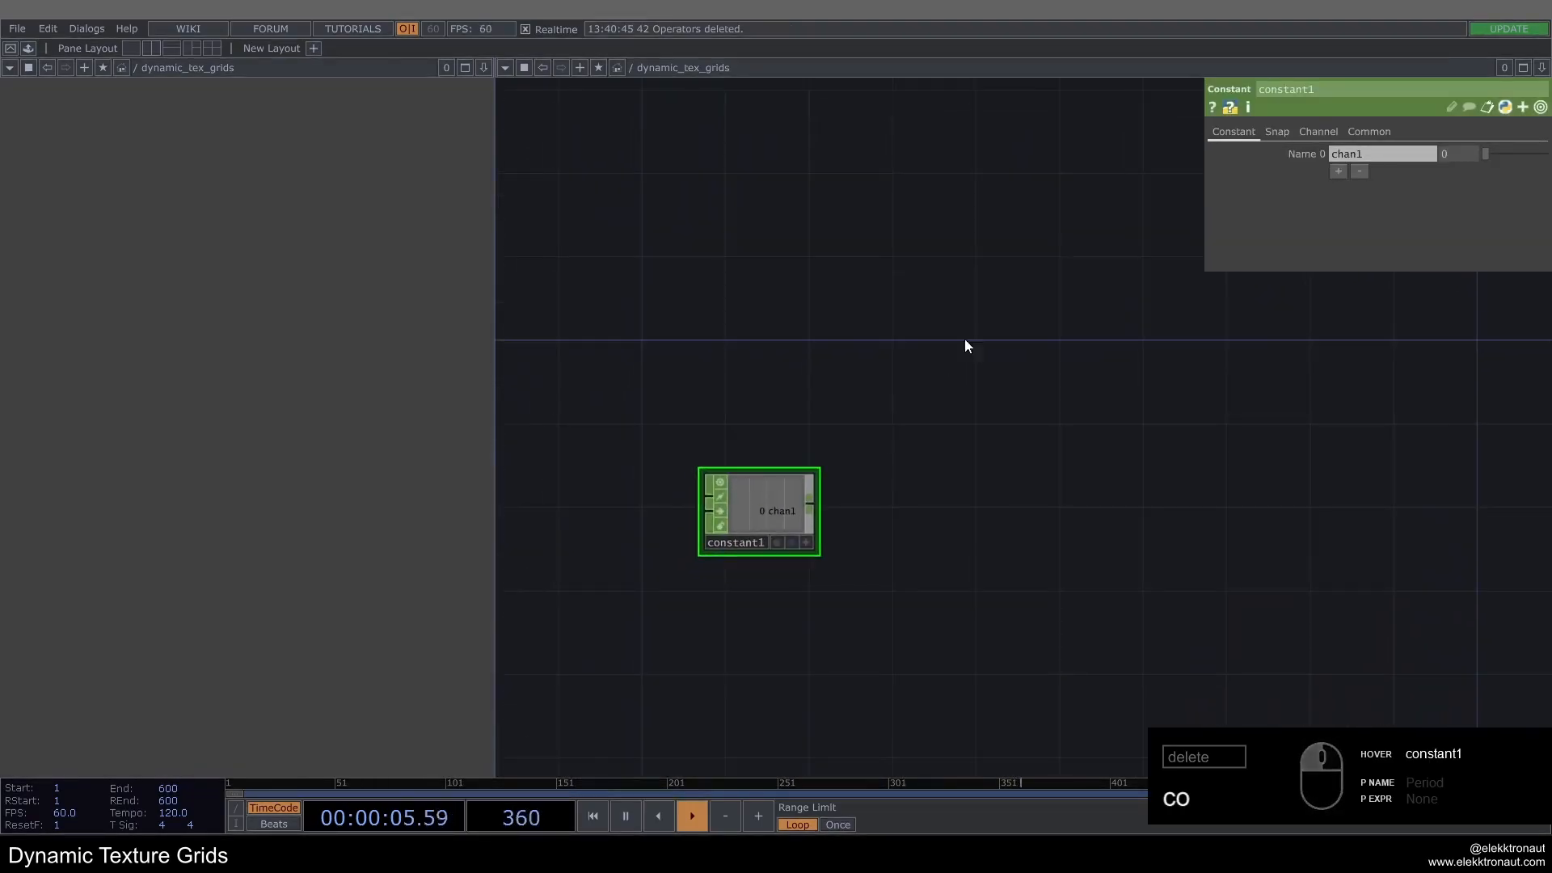
Step: Give the Constant CHOP two channels: res with the value 1280 and grid with the value 12
{"action": "left_click", "coordinate": [1338, 171]}
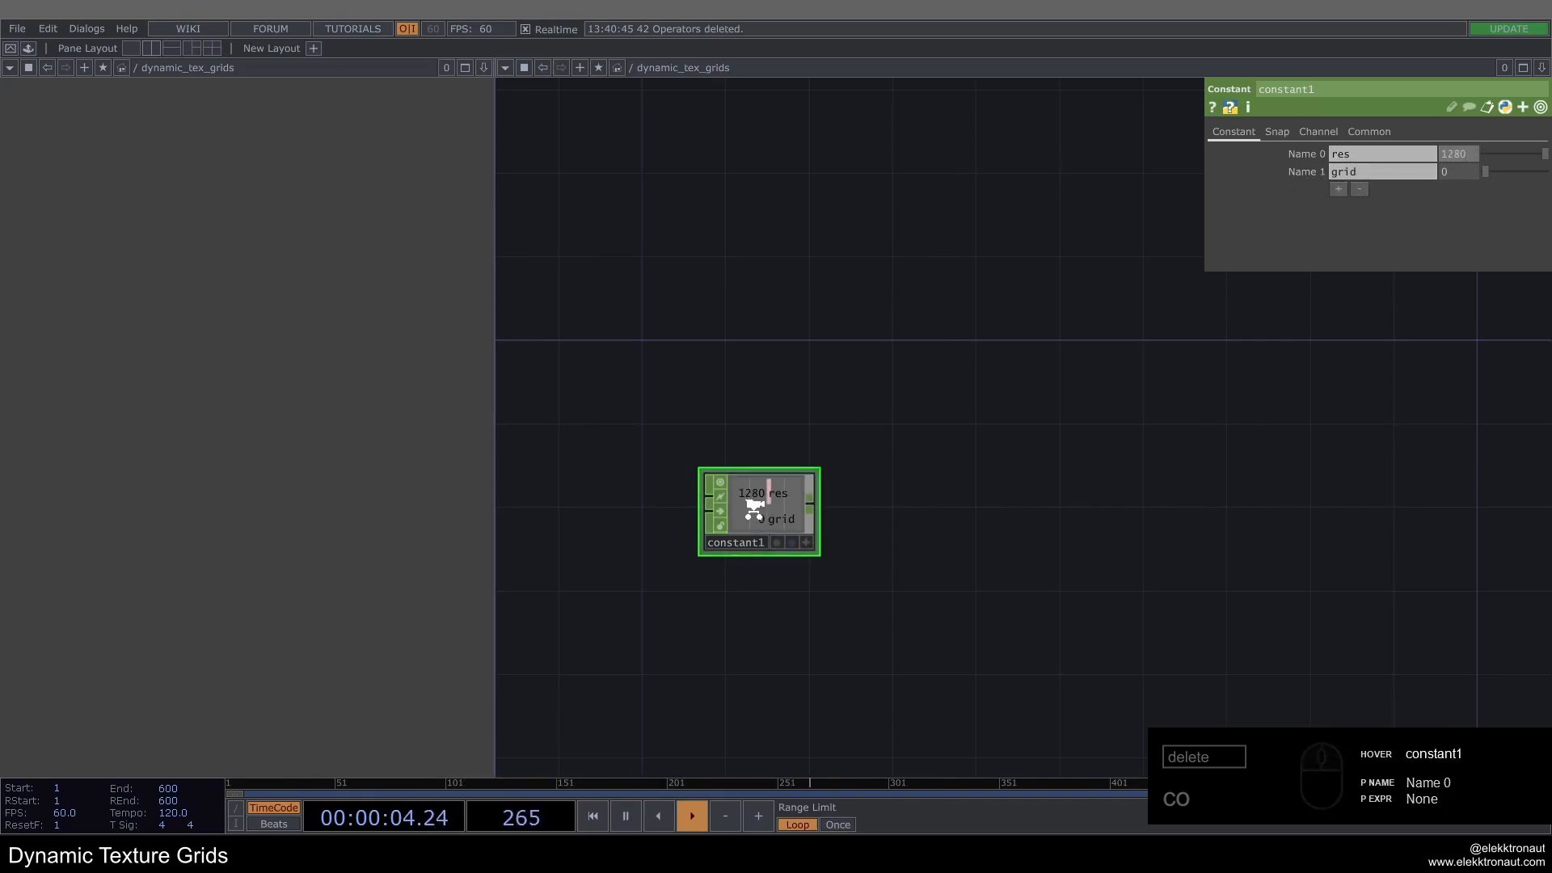
{"action": "scroll", "coordinate": [752, 510], "scroll_direction": "up", "scroll_amount": 3}
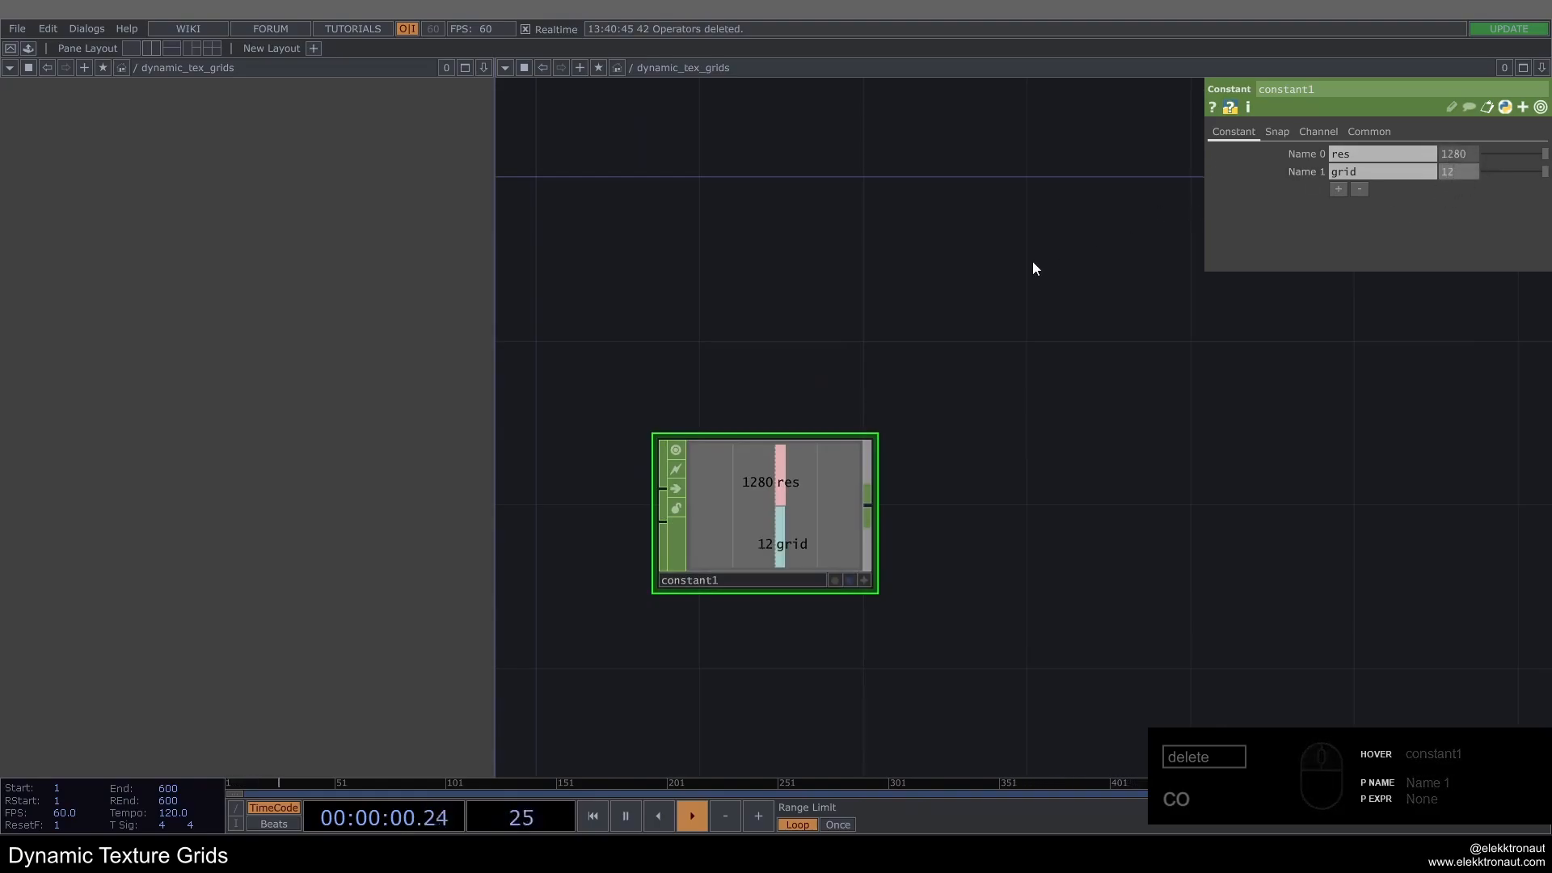
{"action": "scroll", "coordinate": [744, 488], "scroll_direction": "down", "scroll_amount": 5}
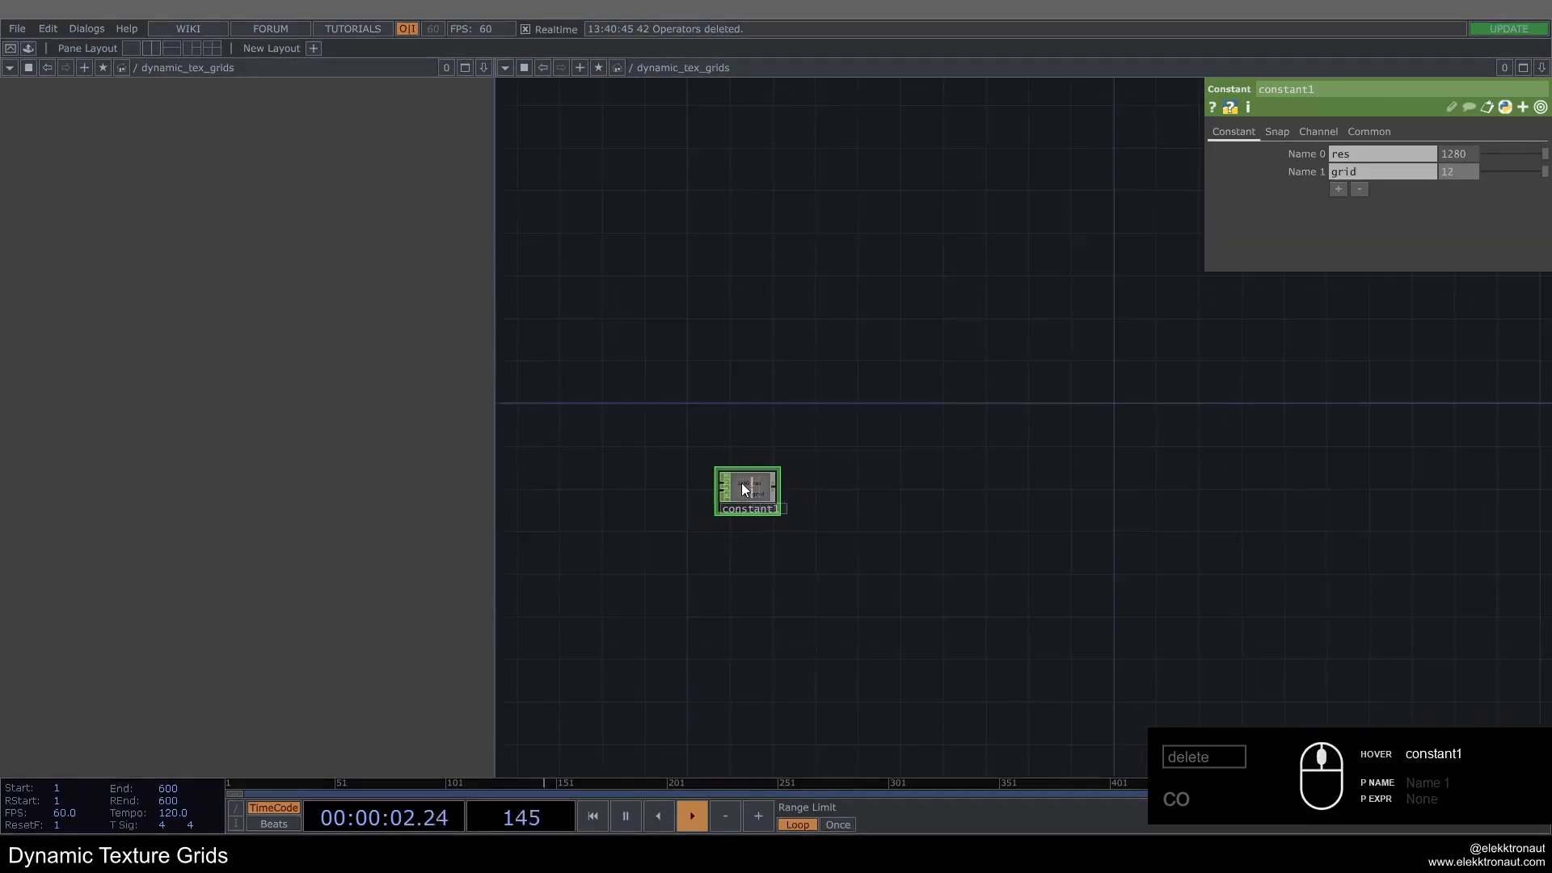
Step: Add a Ramp TOP above the Constant CHOP
{"action": "double_click", "coordinate": [734, 395]}
{"action": "type", "text": "ra"}
{"action": "left_click", "coordinate": [501, 192]}
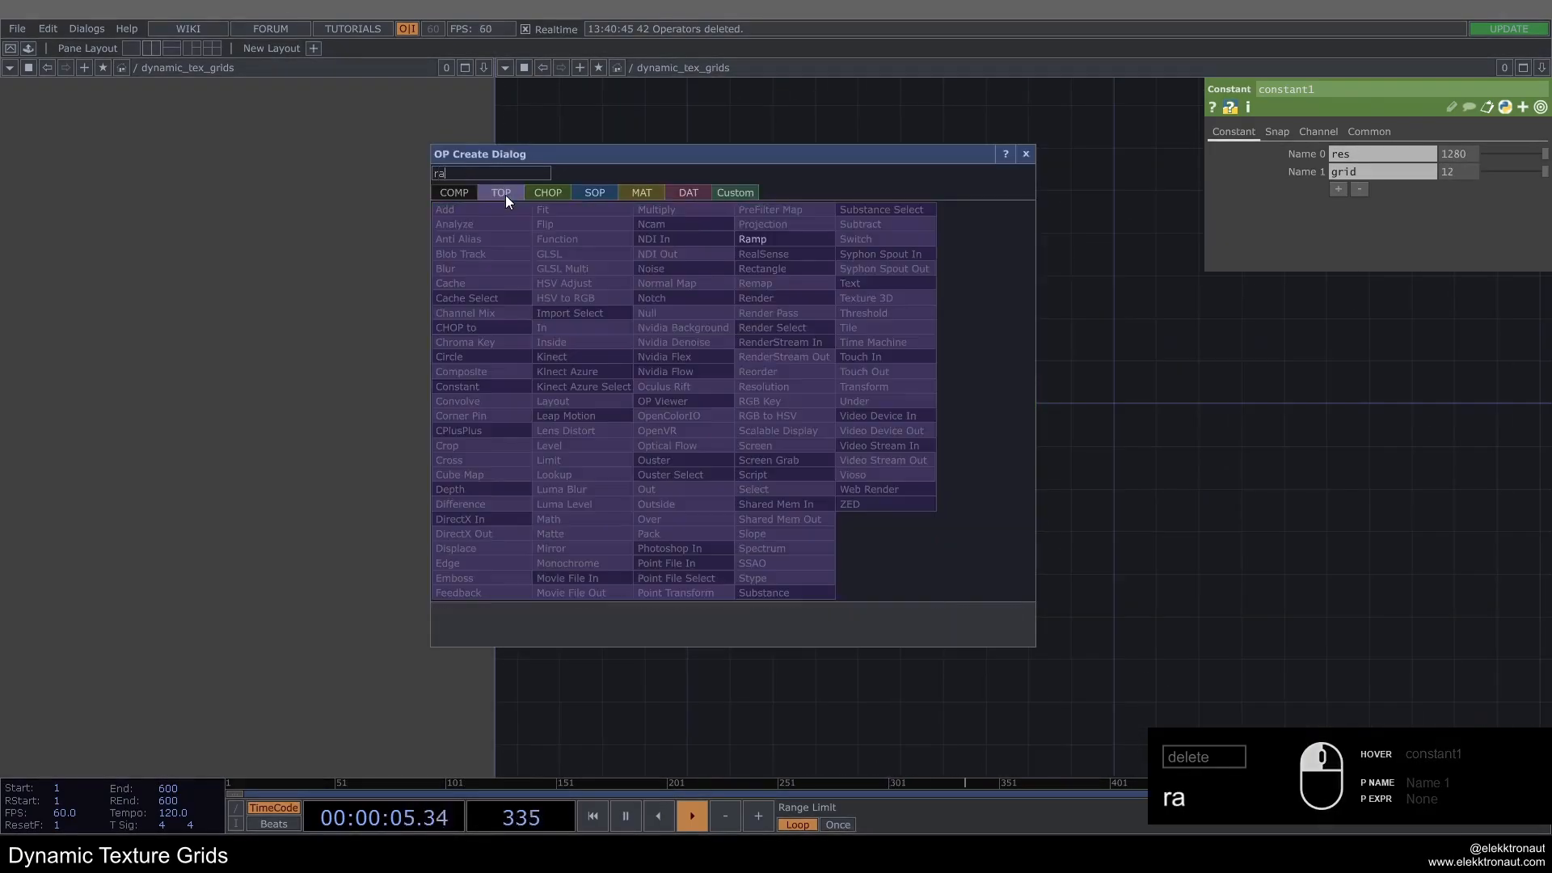
{"action": "left_click", "coordinate": [758, 238]}
{"action": "left_click", "coordinate": [749, 391]}
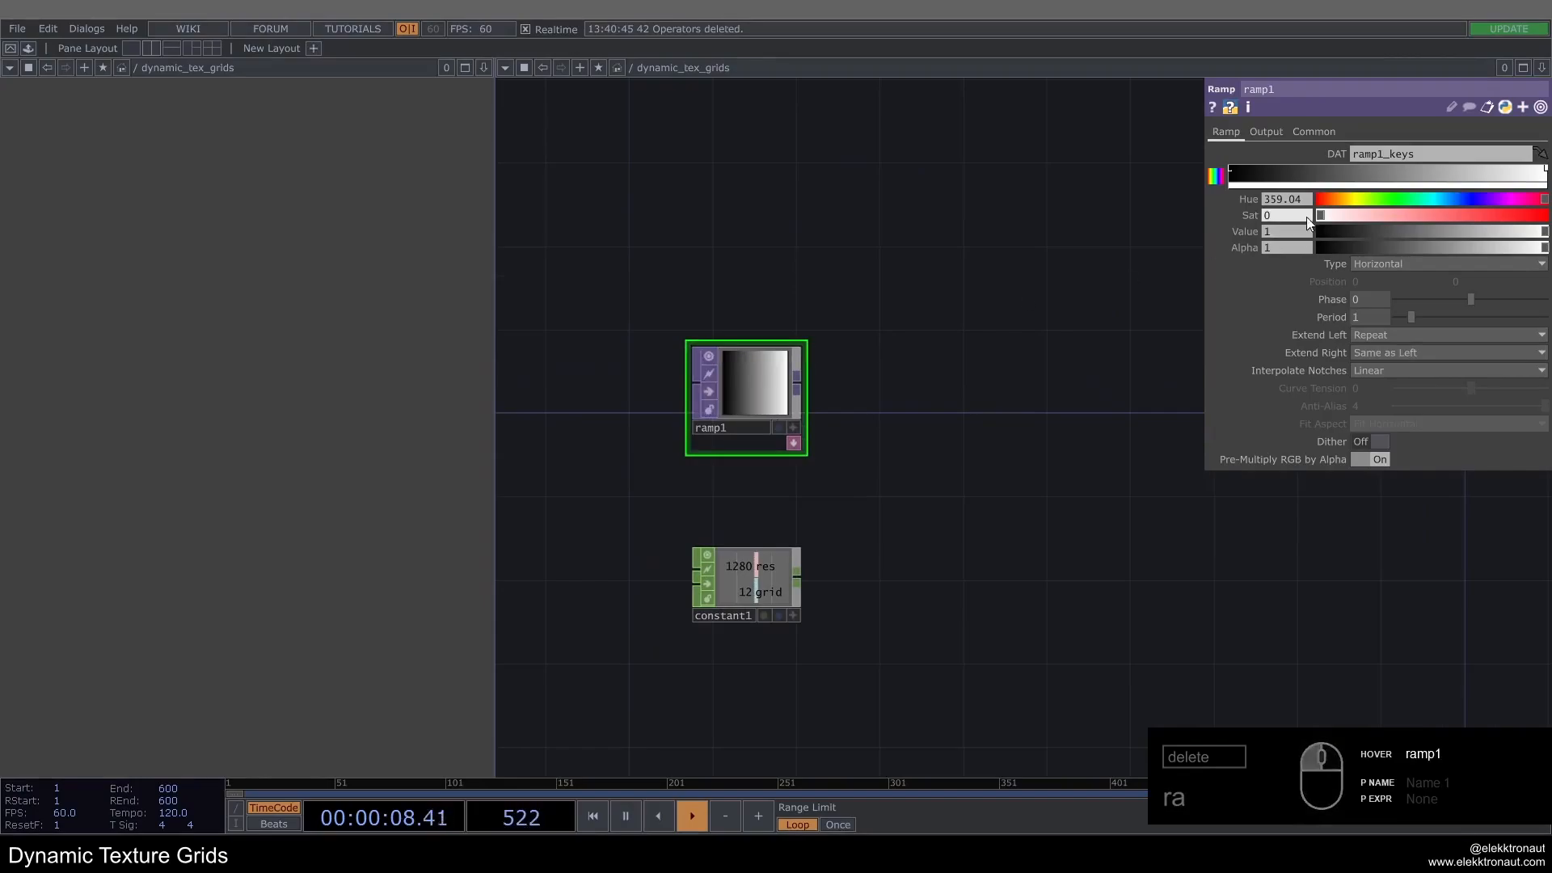
Step: Set the pixel format of ramp1 to 32-bit float (Mono)
{"action": "left_click", "coordinate": [1318, 132]}
{"action": "left_click", "coordinate": [1398, 333]}
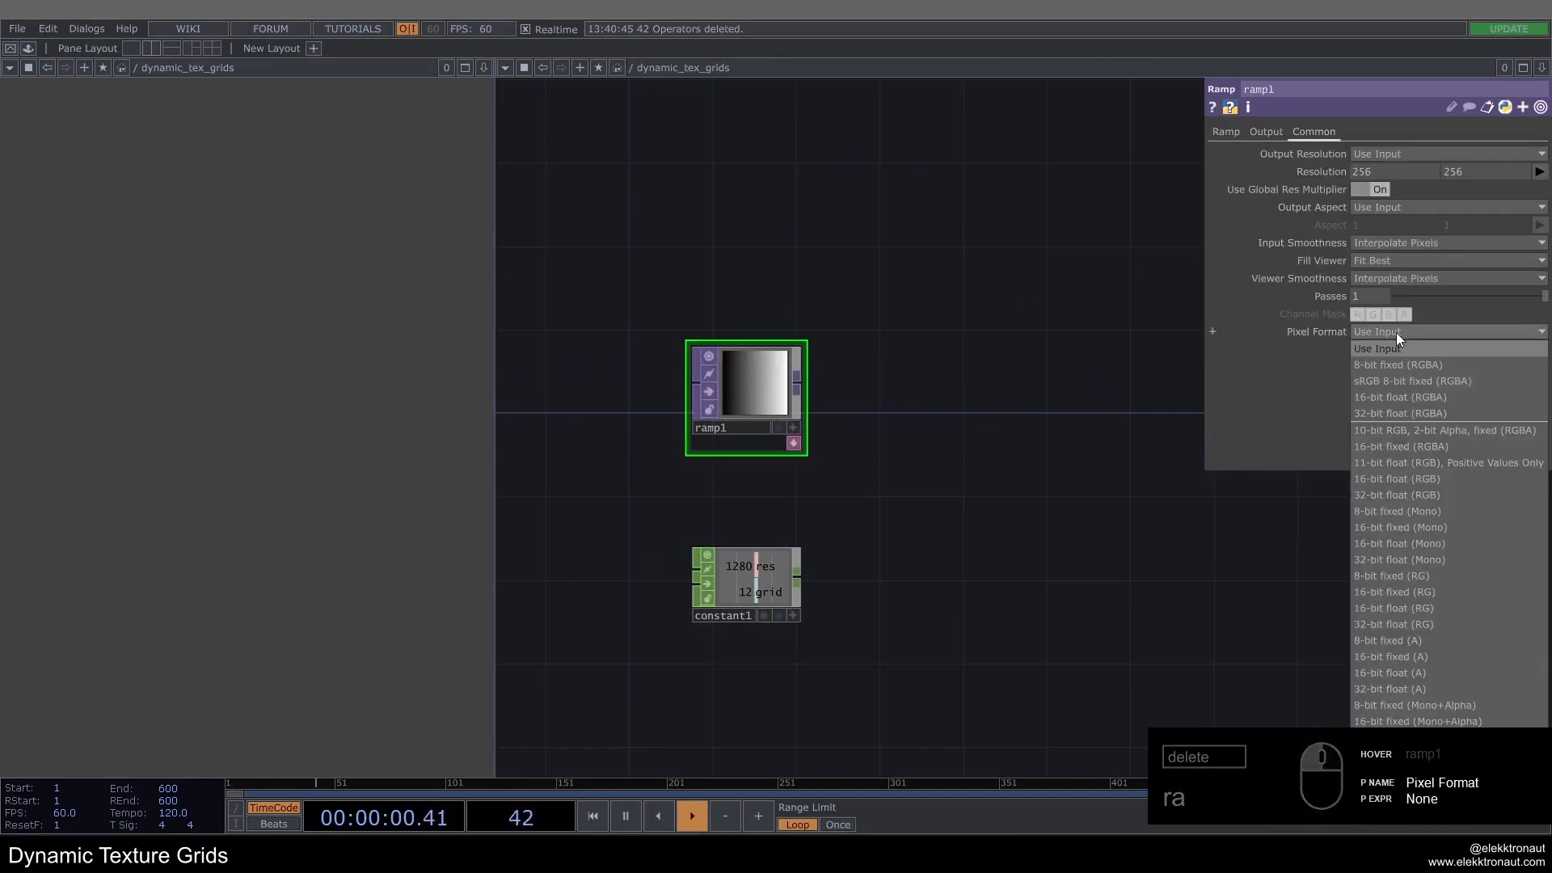
{"action": "left_click", "coordinate": [1428, 559]}
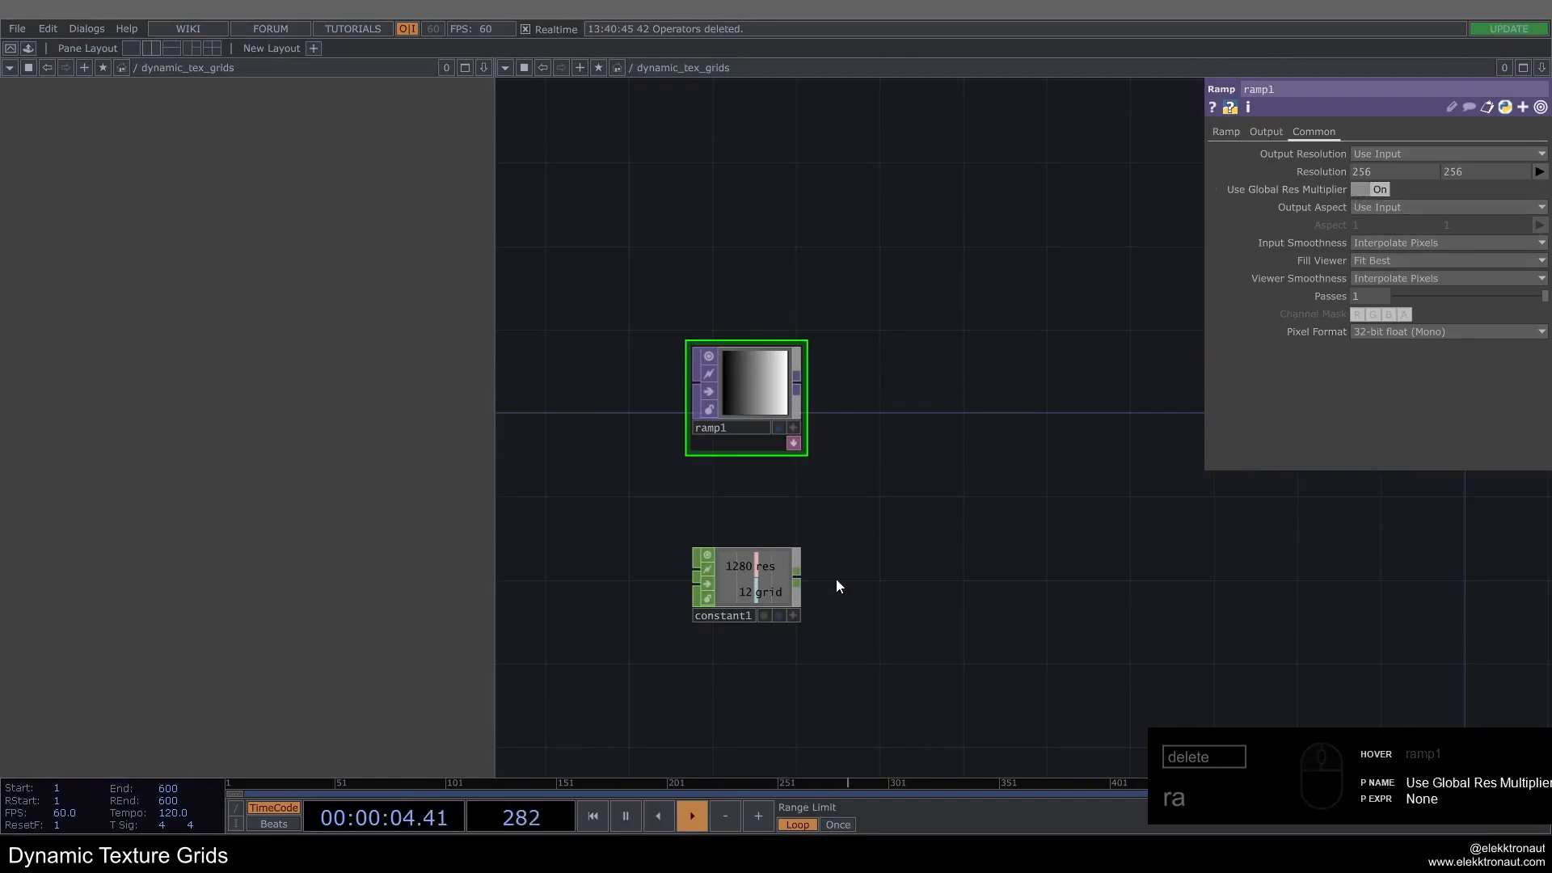
Step: Drive both resolution values of ramp1 with the res channel of the Constant CHOP
{"action": "left_click_drag", "start_coordinate": [743, 570], "coordinate": [808, 519]}
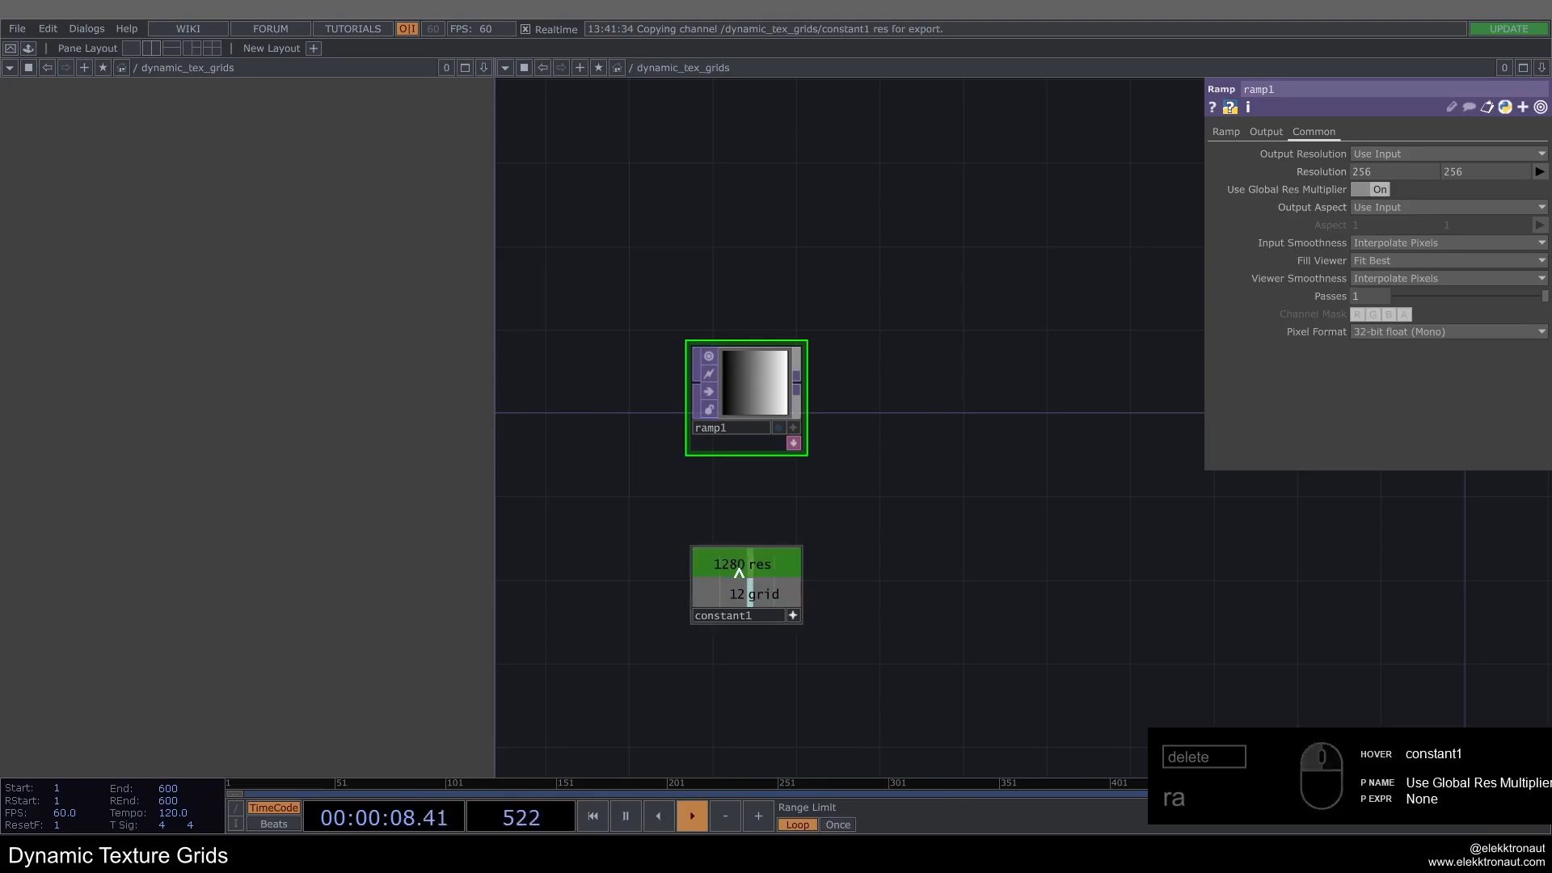
{"action": "left_click_drag", "start_coordinate": [1320, 172], "coordinate": [1321, 171]}
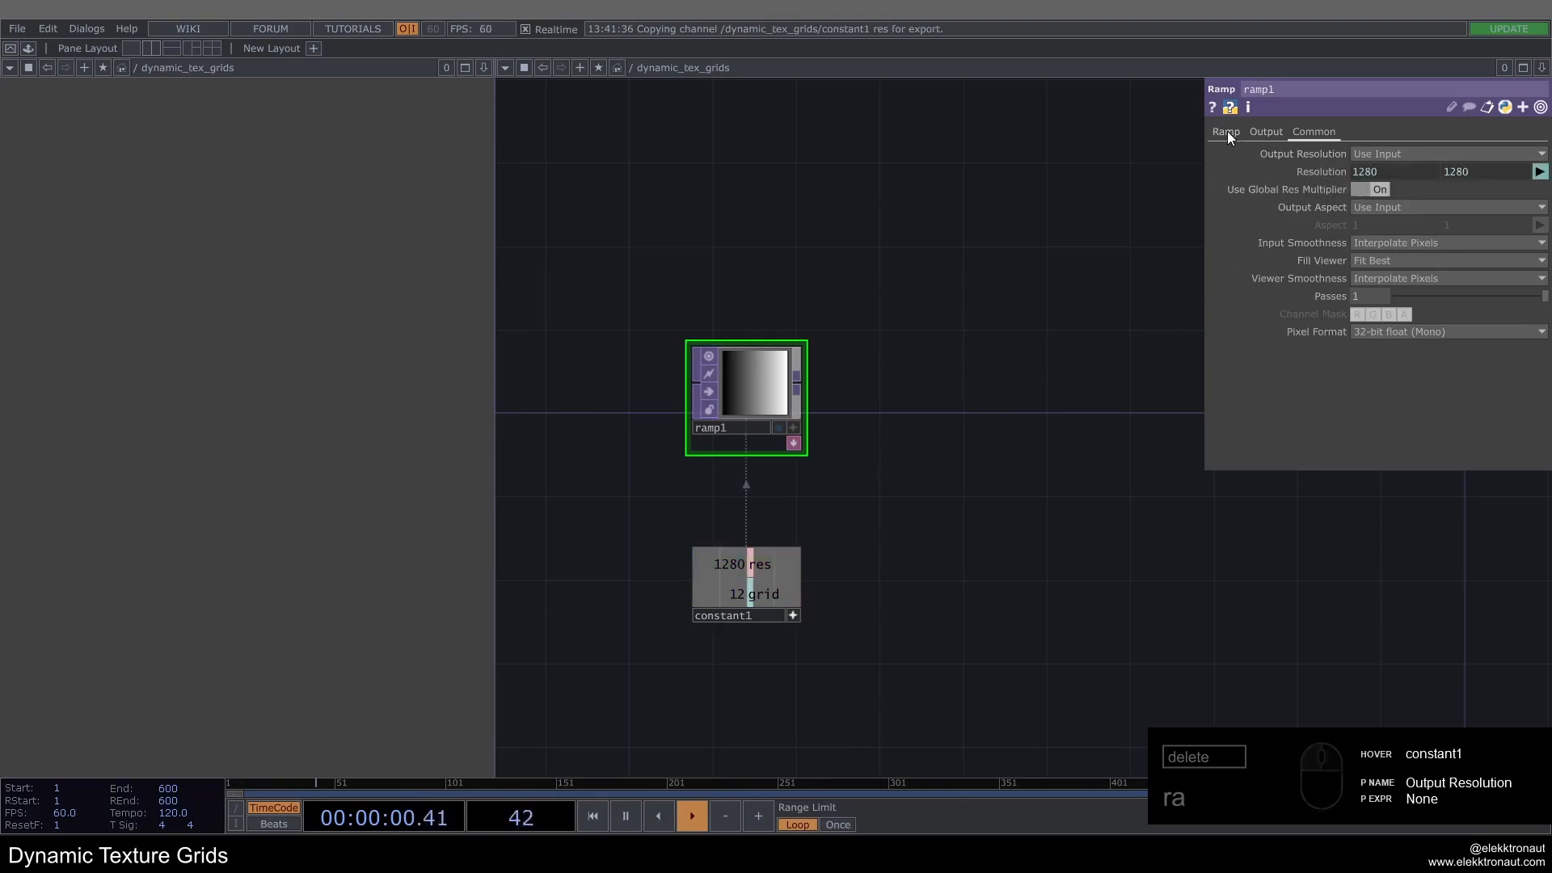
Step: Add a Reorder TOP fed by ramp1, leaving room between the two nodes
{"action": "left_click_drag", "start_coordinate": [950, 334], "coordinate": [841, 344]}
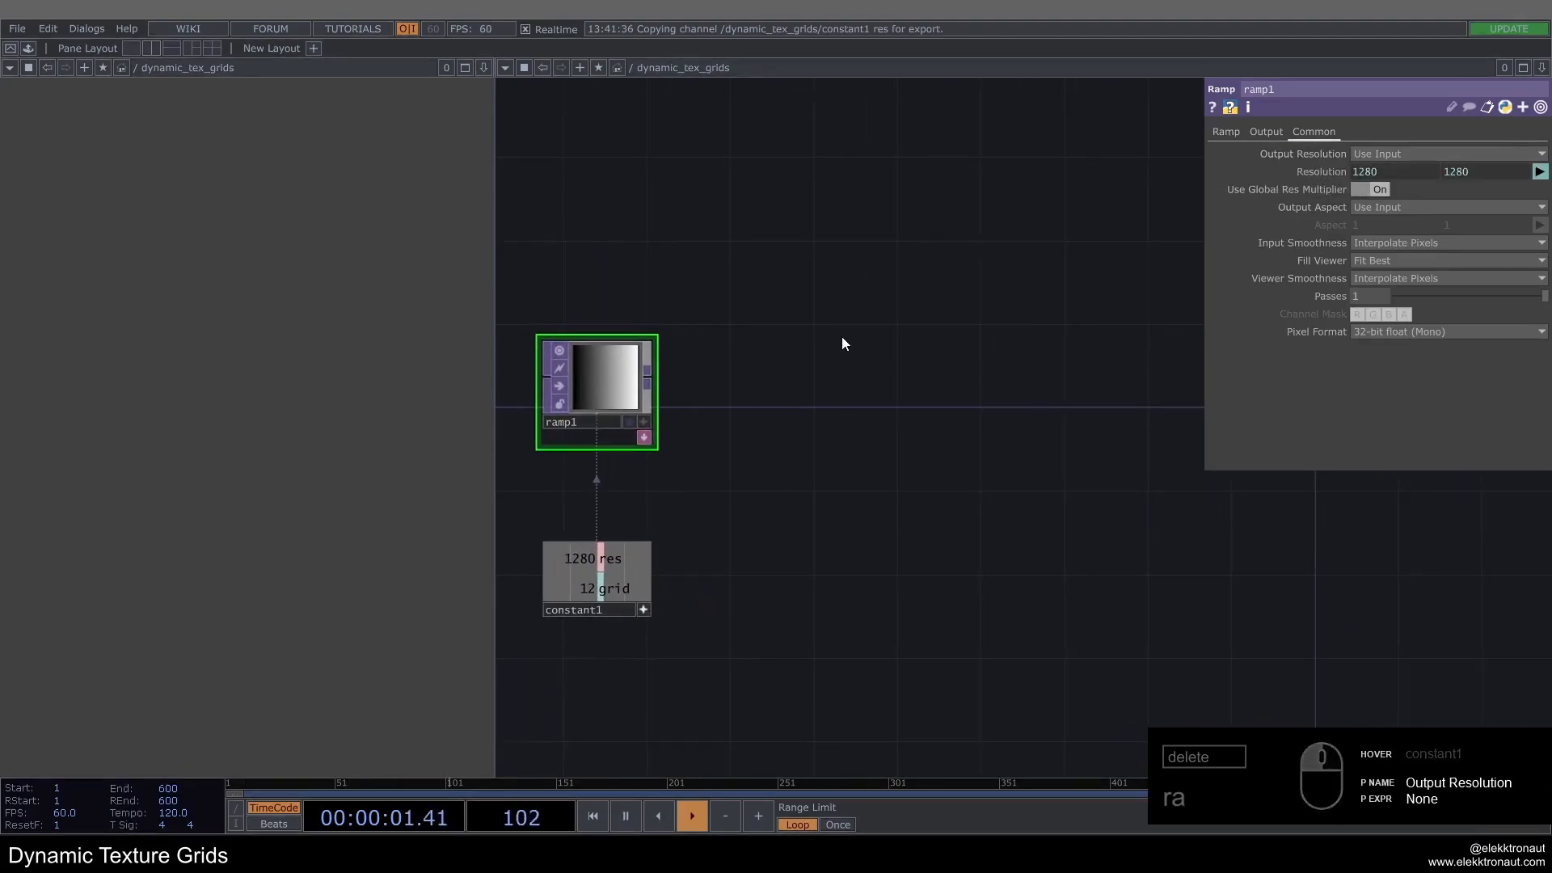
{"action": "right_click", "coordinate": [647, 376]}
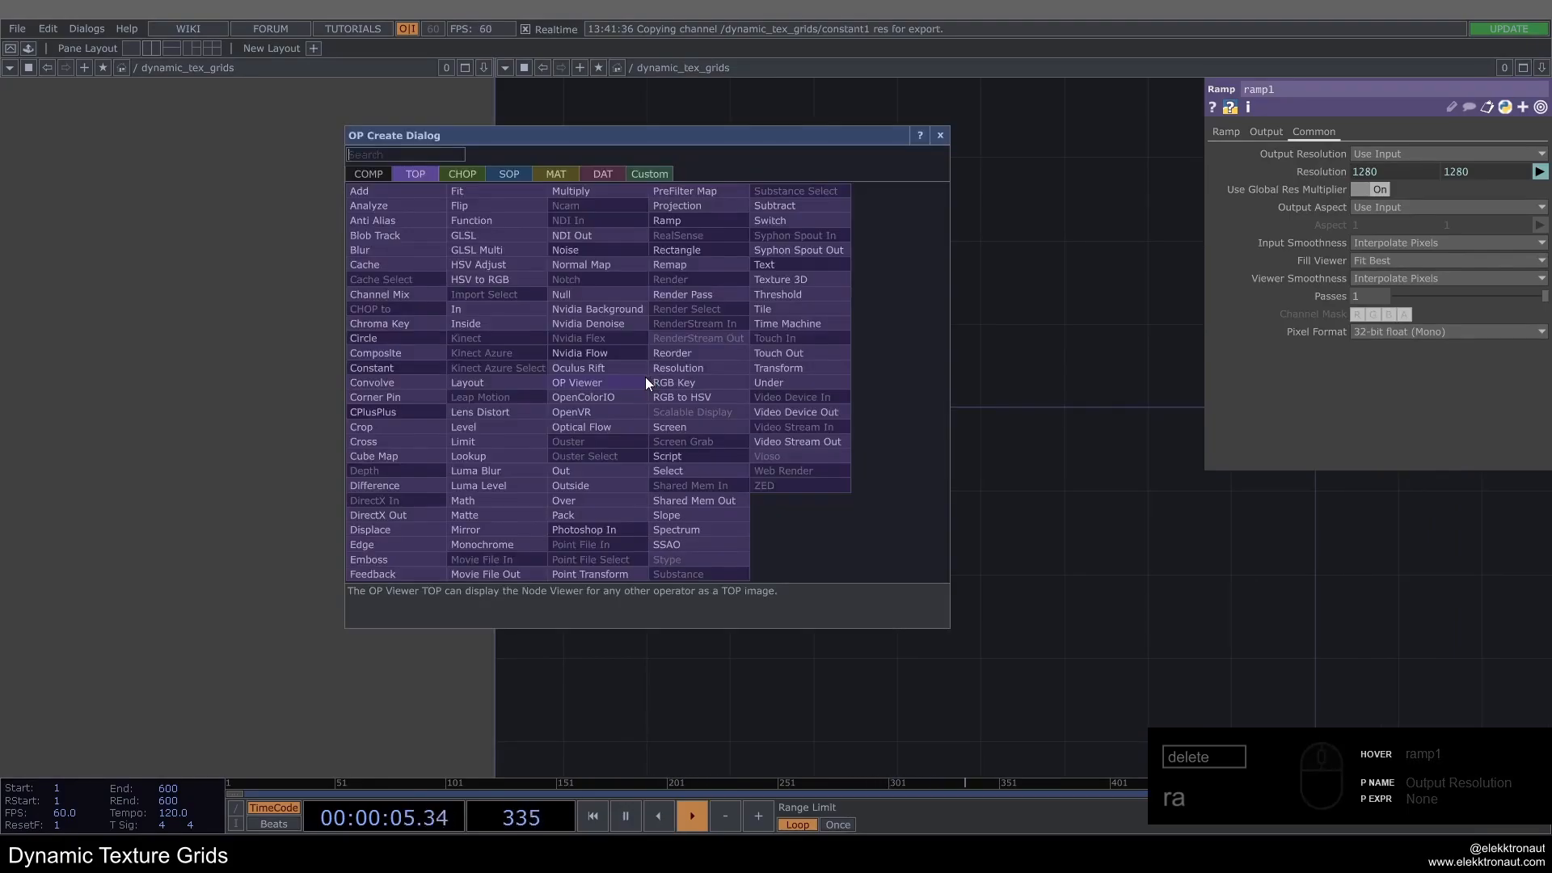
{"action": "type", "text": "reo"}
{"action": "key", "text": "Return"}
{"action": "left_click", "coordinate": [1023, 368]}
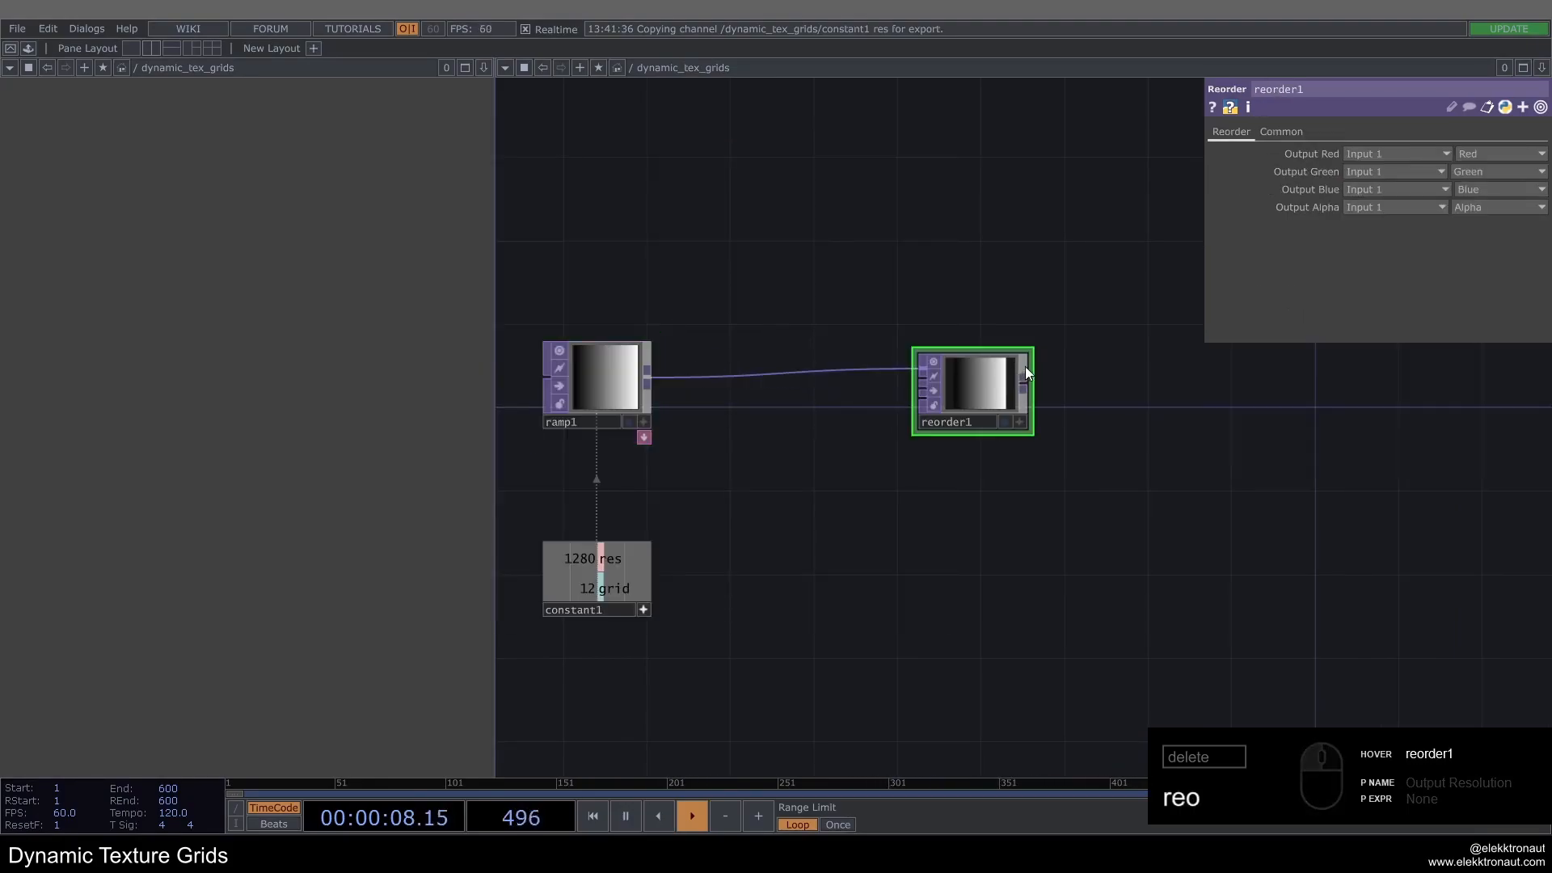
Step: Branch a Flip TOP off ramp1 with Flop set to Bottom Left and connect it to the second input of reorder1
{"action": "right_click", "coordinate": [651, 381]}
{"action": "type", "text": "fli"}
{"action": "left_click", "coordinate": [493, 222]}
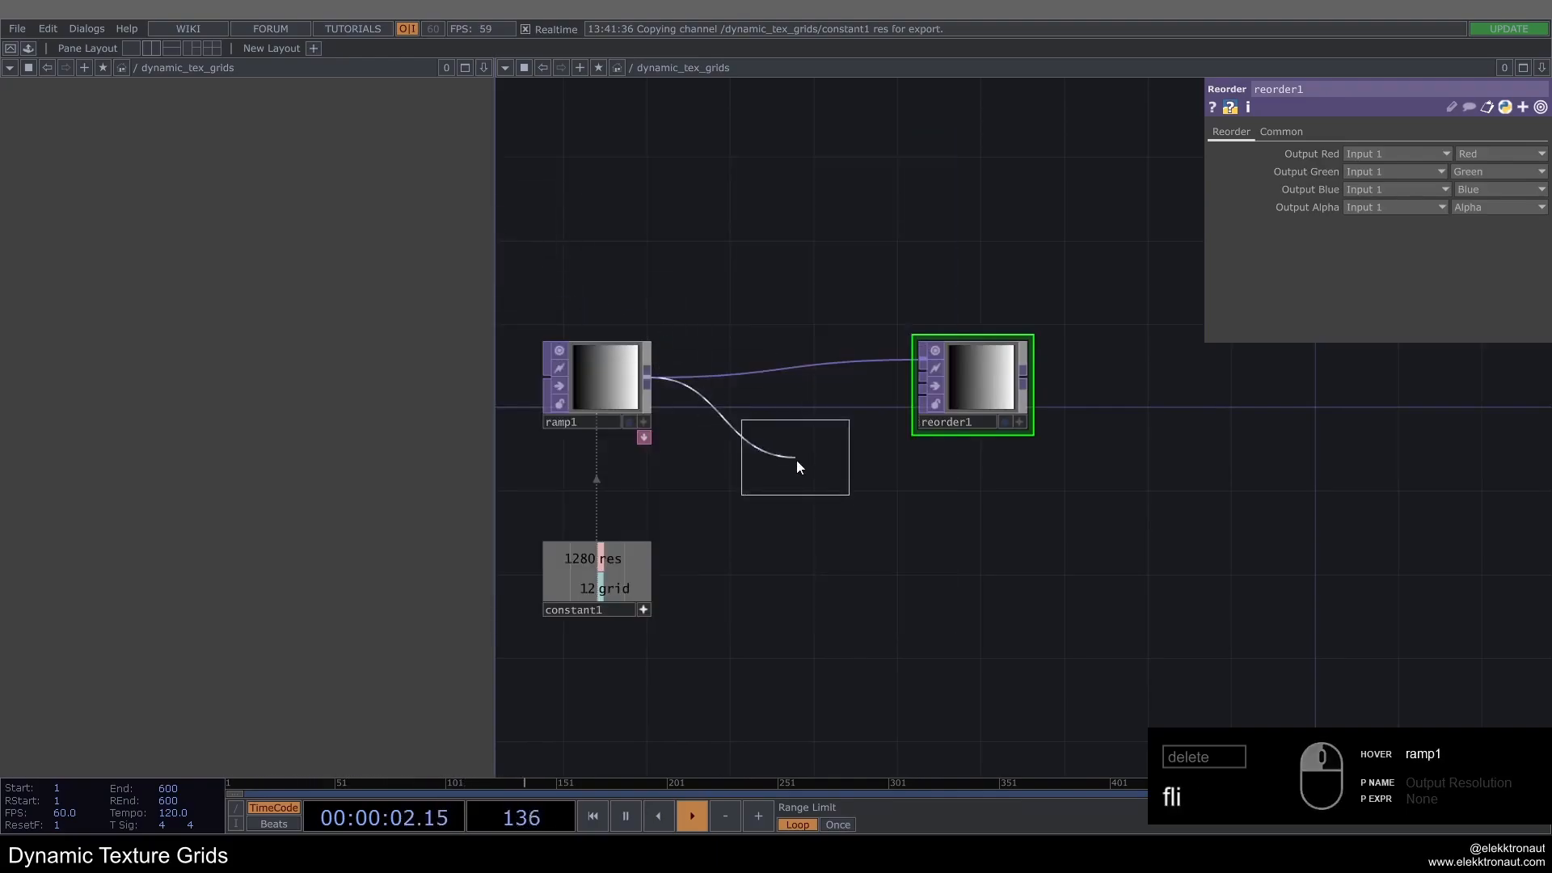
{"action": "left_click", "coordinate": [781, 497]}
{"action": "left_click", "coordinate": [1374, 224]}
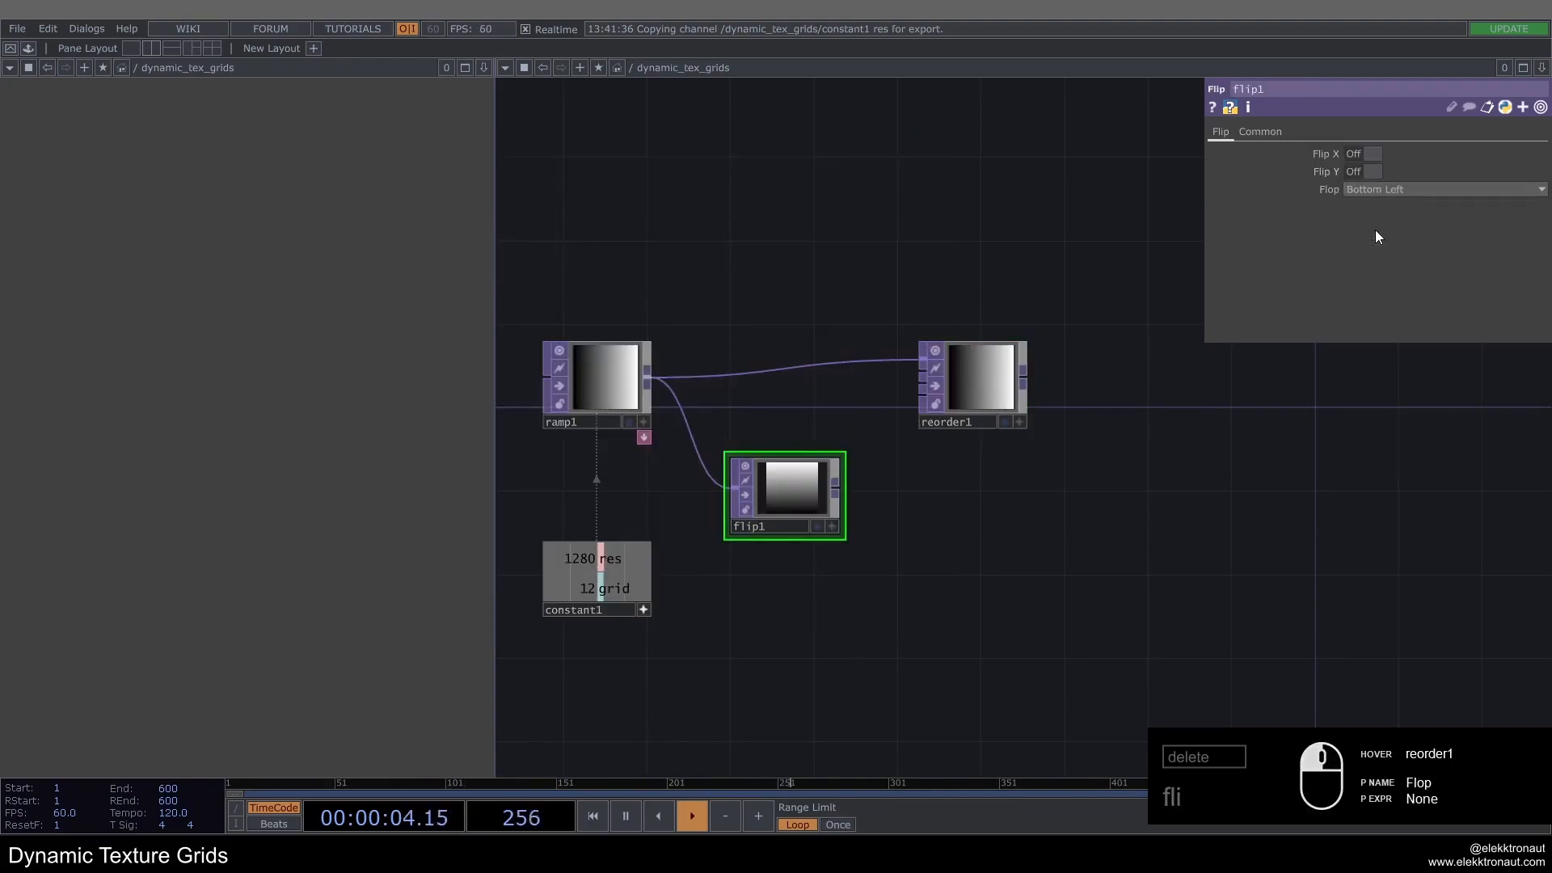
{"action": "left_click", "coordinate": [905, 367]}
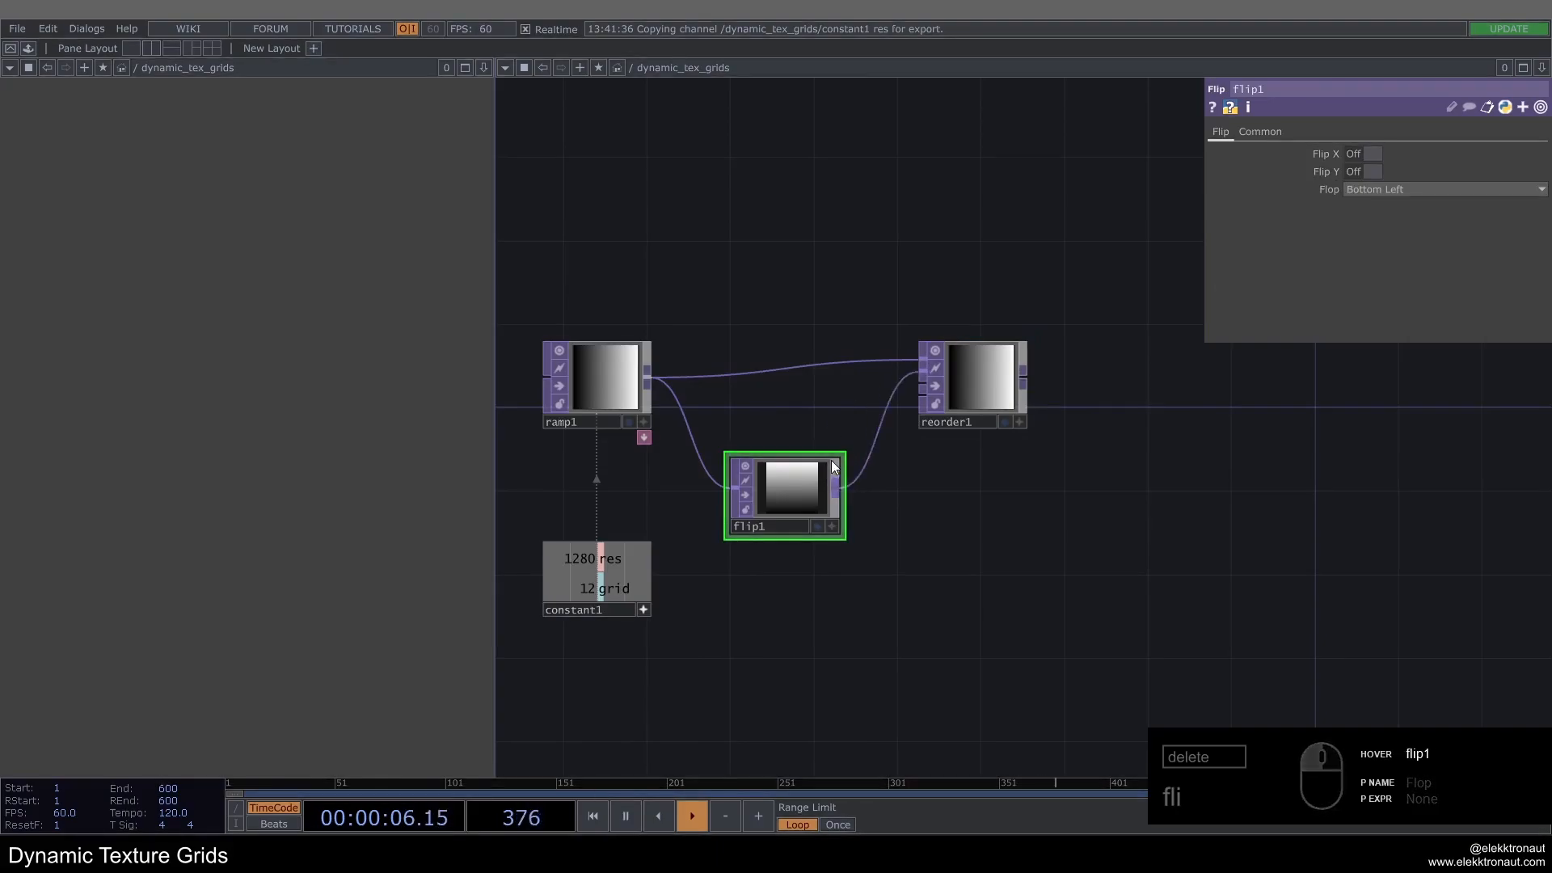
Step: Make reorder1 take its green output from Input 2
{"action": "left_click", "coordinate": [982, 386]}
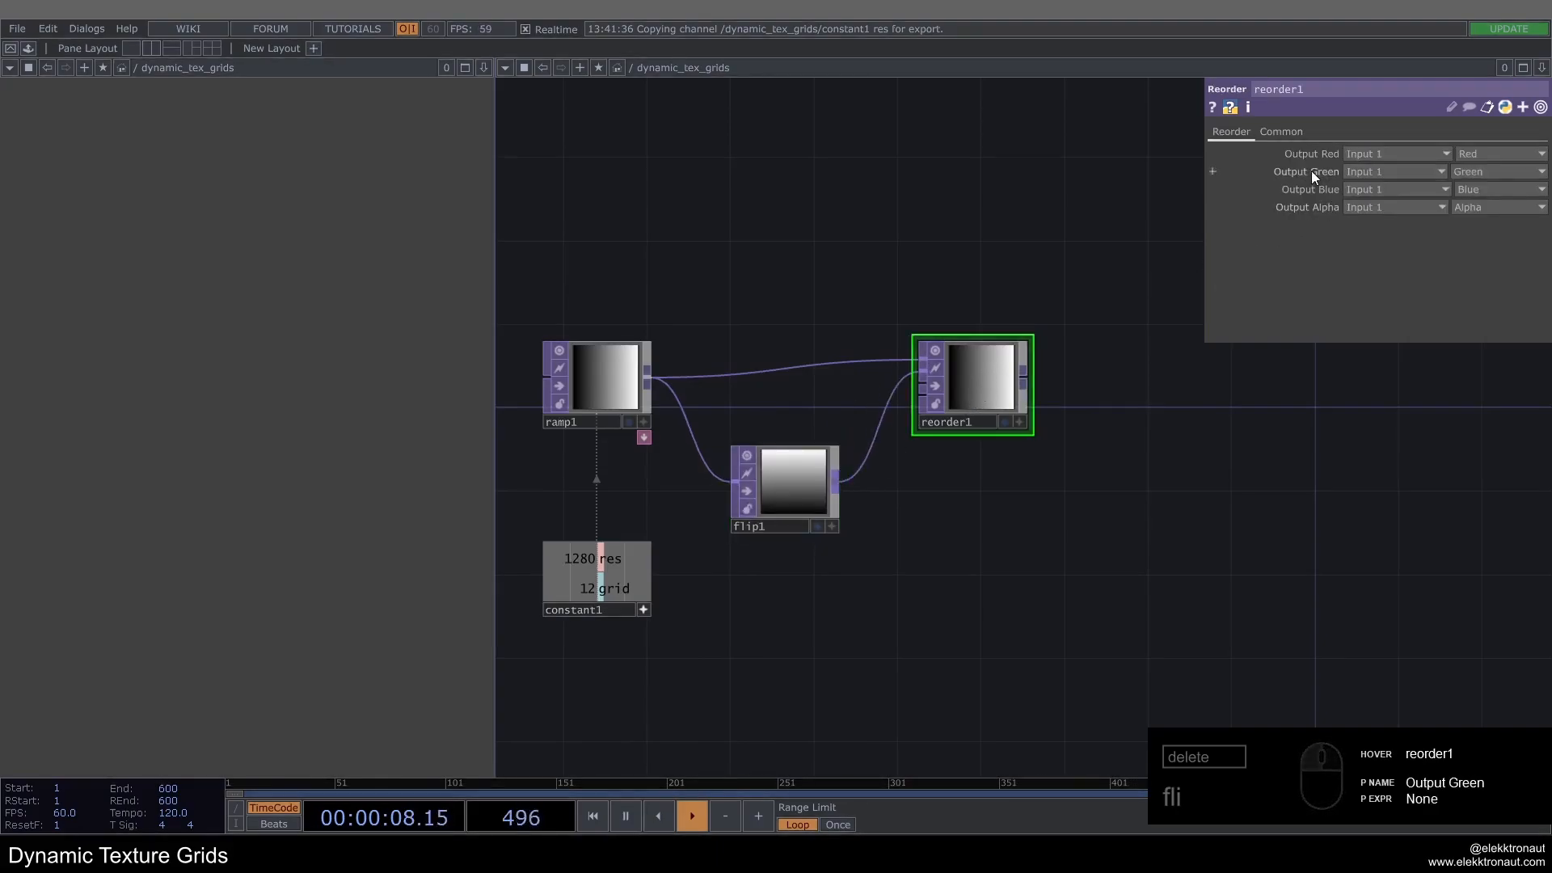
{"action": "left_click", "coordinate": [1360, 170]}
{"action": "left_click", "coordinate": [1368, 203]}
Step: Set the pixel format of reorder1 to 32-bit float (RG) and check the resulting gradient
{"action": "left_click", "coordinate": [1281, 132]}
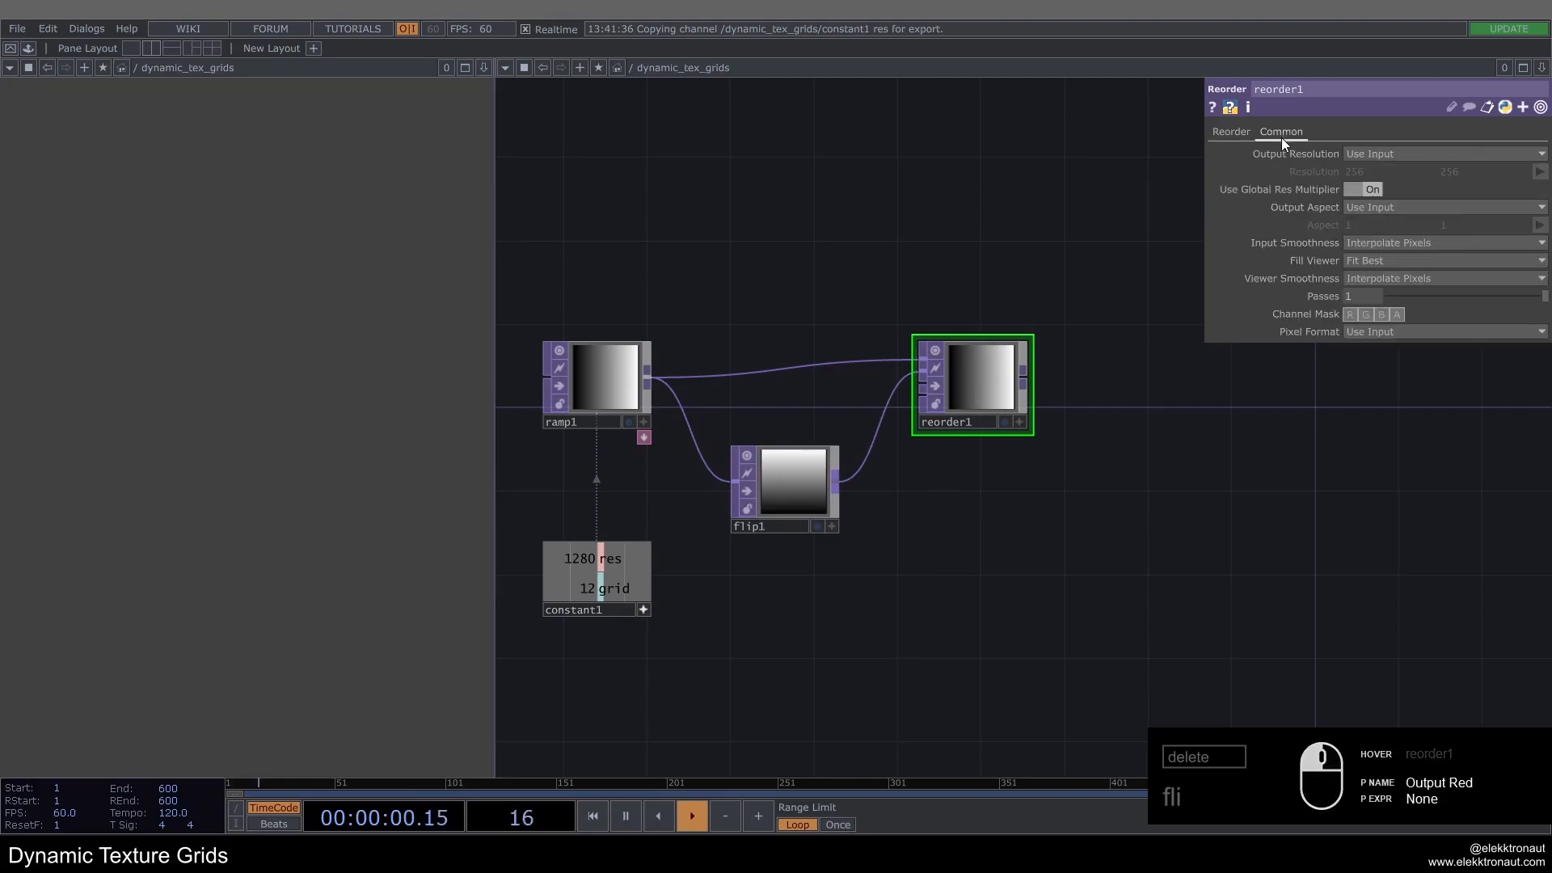
{"action": "left_click", "coordinate": [1372, 332]}
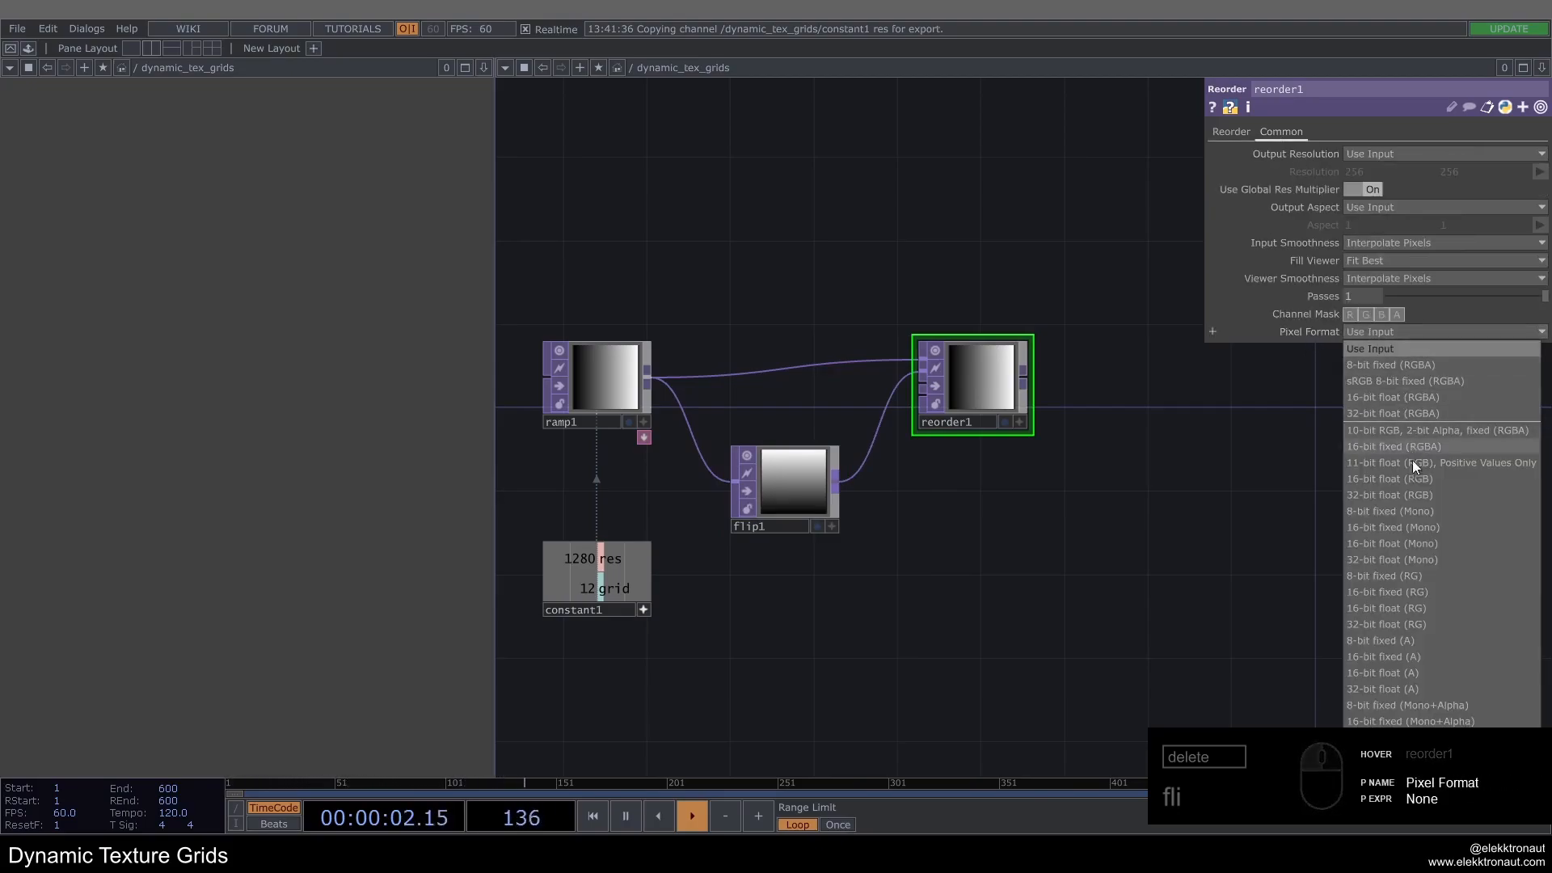
{"action": "left_click", "coordinate": [1423, 624]}
{"action": "scroll", "coordinate": [1003, 376], "scroll_direction": "up", "scroll_amount": 3}
{"action": "scroll", "coordinate": [998, 370], "scroll_direction": "up", "scroll_amount": 2}
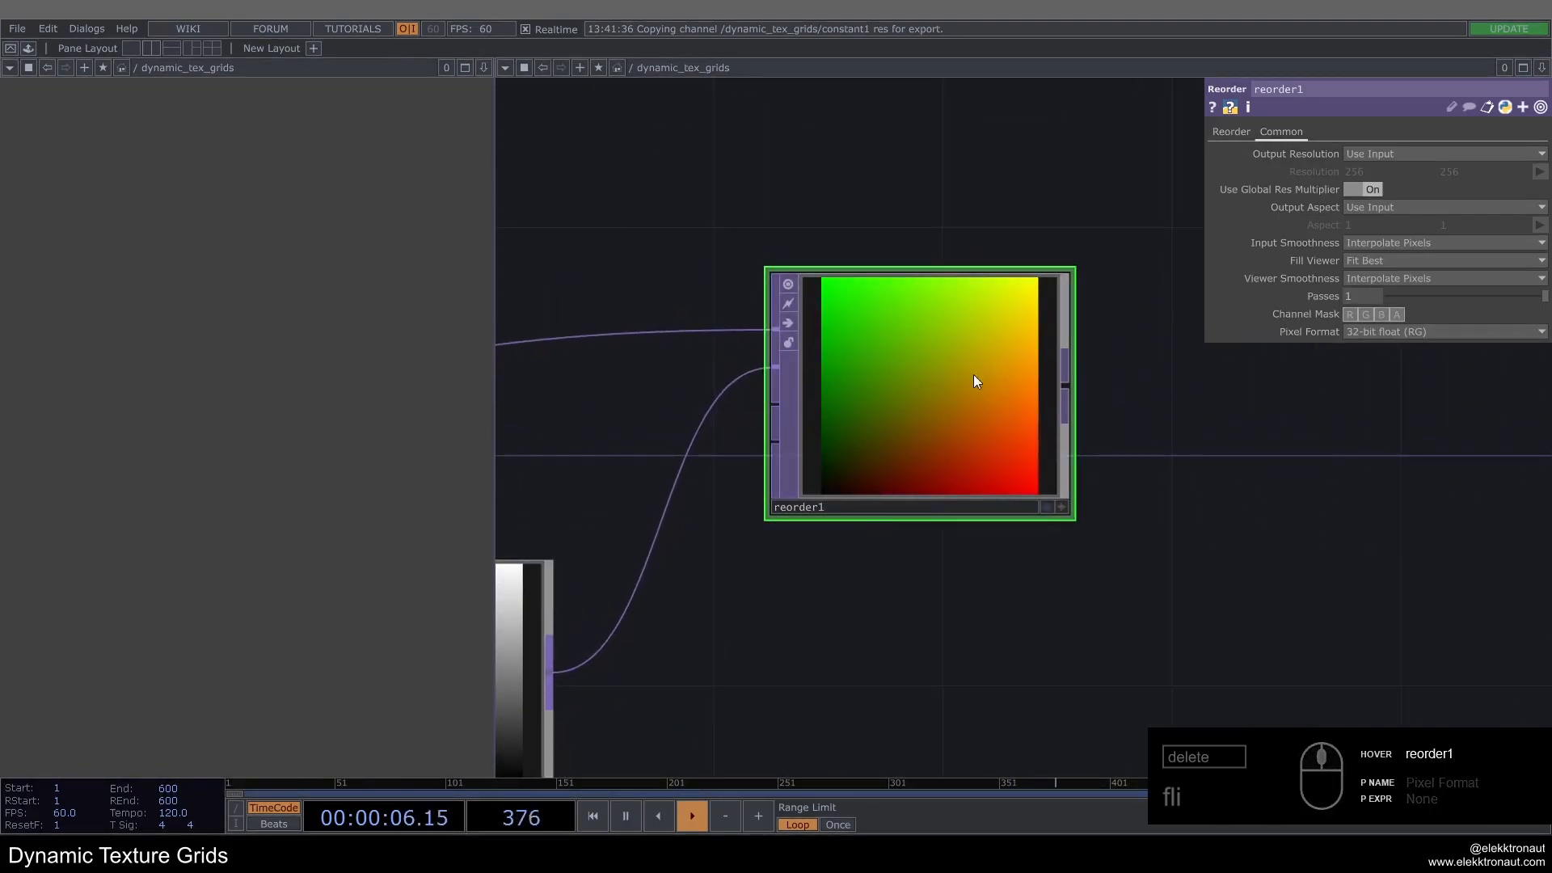
Step: Add a second Ramp TOP above reorder1
{"action": "scroll", "coordinate": [849, 428], "scroll_direction": "down", "scroll_amount": 5}
{"action": "left_click_drag", "start_coordinate": [877, 309], "coordinate": [807, 371]}
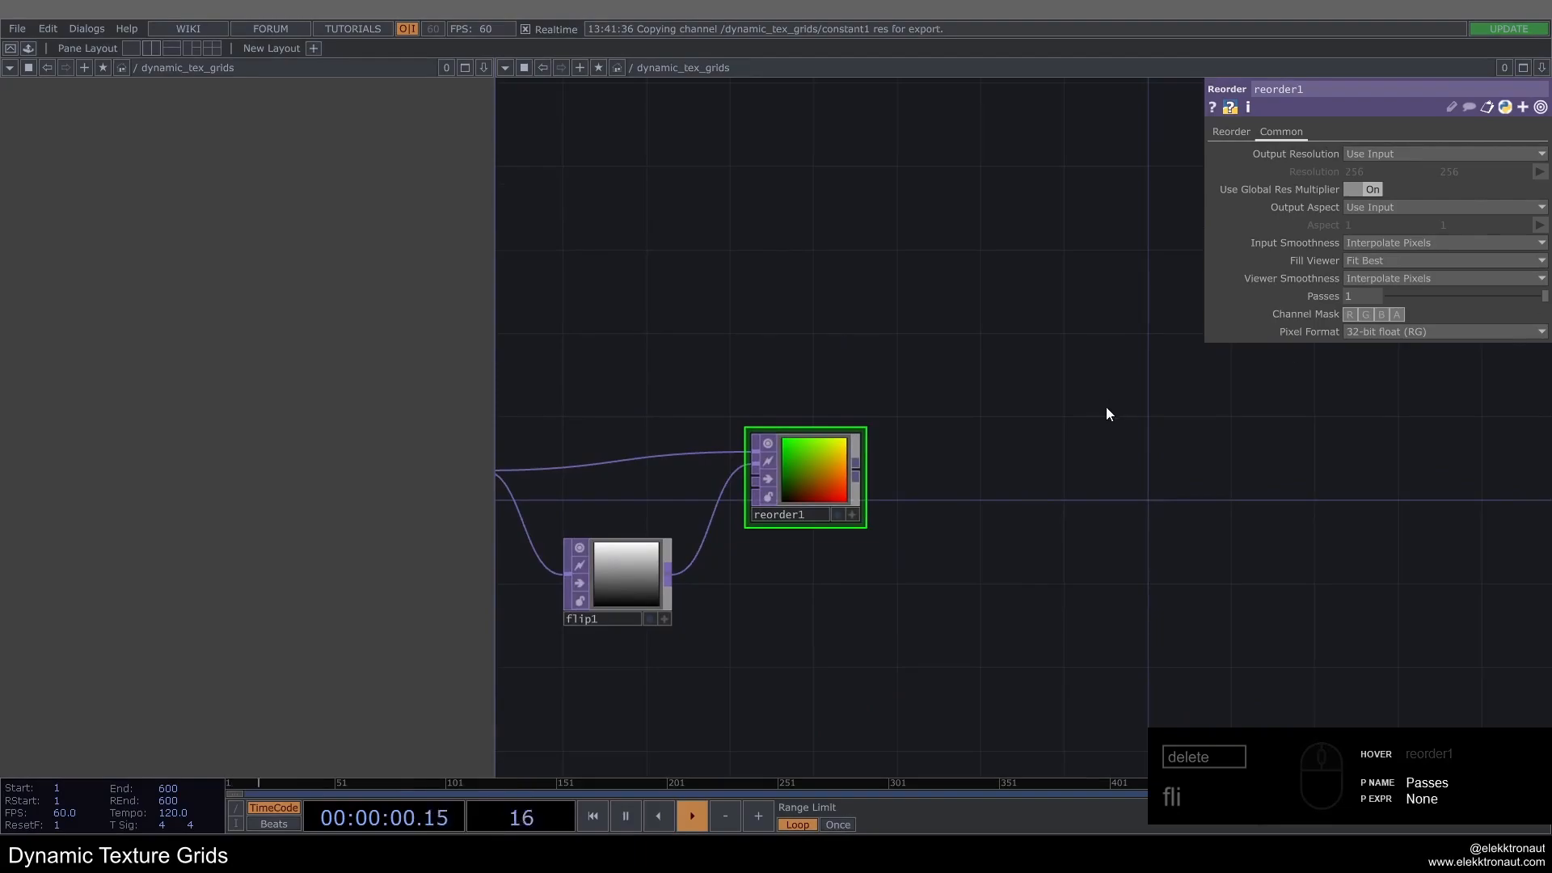
{"action": "scroll", "coordinate": [930, 413], "scroll_direction": "down", "scroll_amount": 2}
{"action": "left_click_drag", "start_coordinate": [907, 354], "coordinate": [902, 357]}
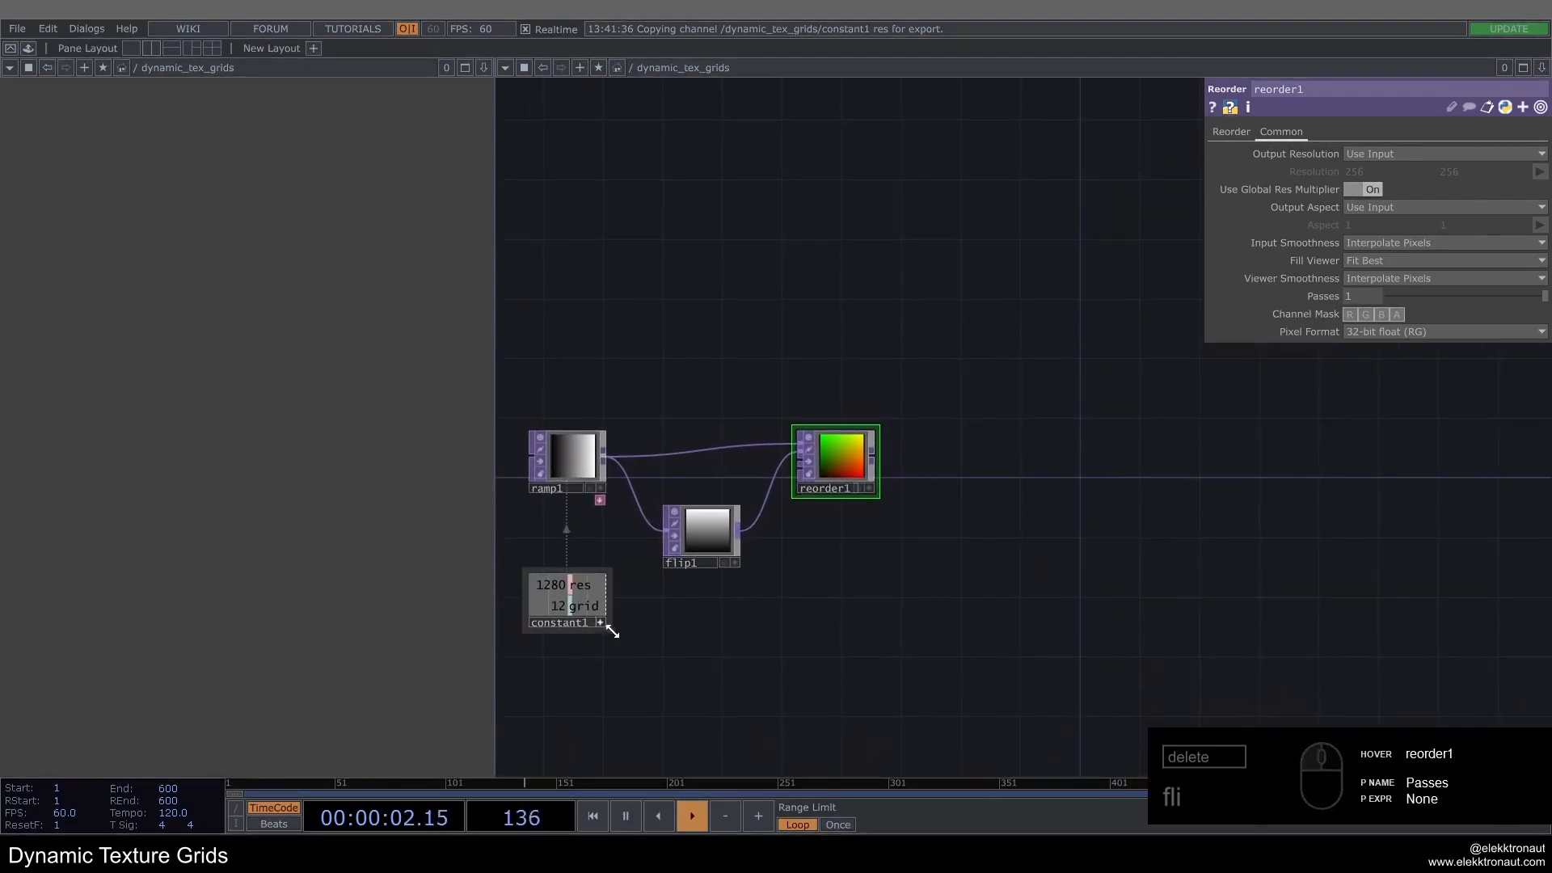
{"action": "left_click_drag", "start_coordinate": [793, 597], "coordinate": [744, 610]}
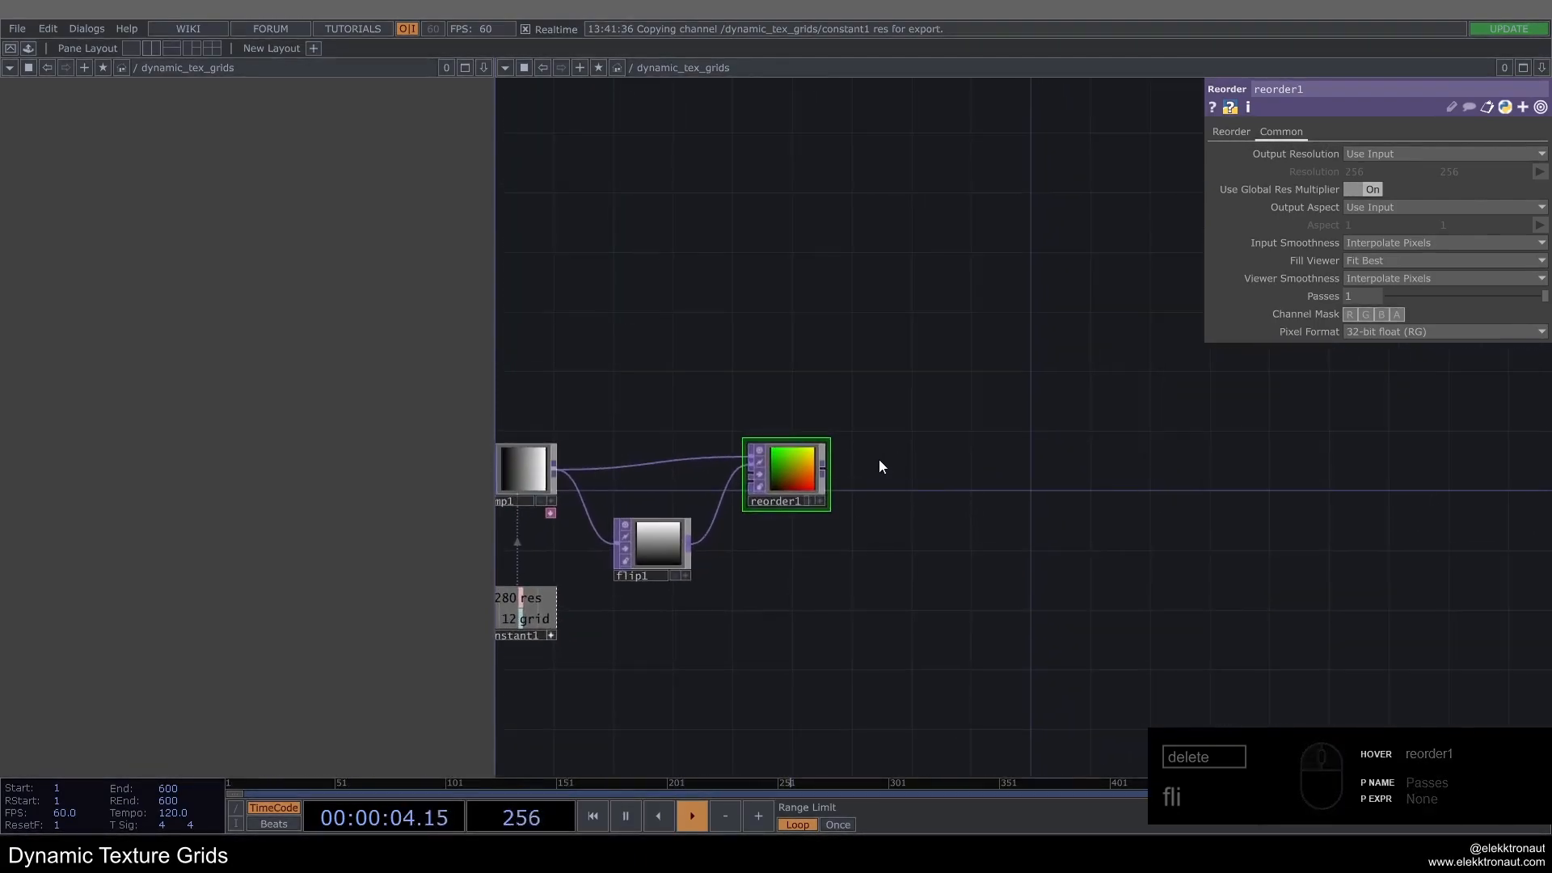
{"action": "double_click", "coordinate": [752, 327]}
{"action": "type", "text": "ram"}
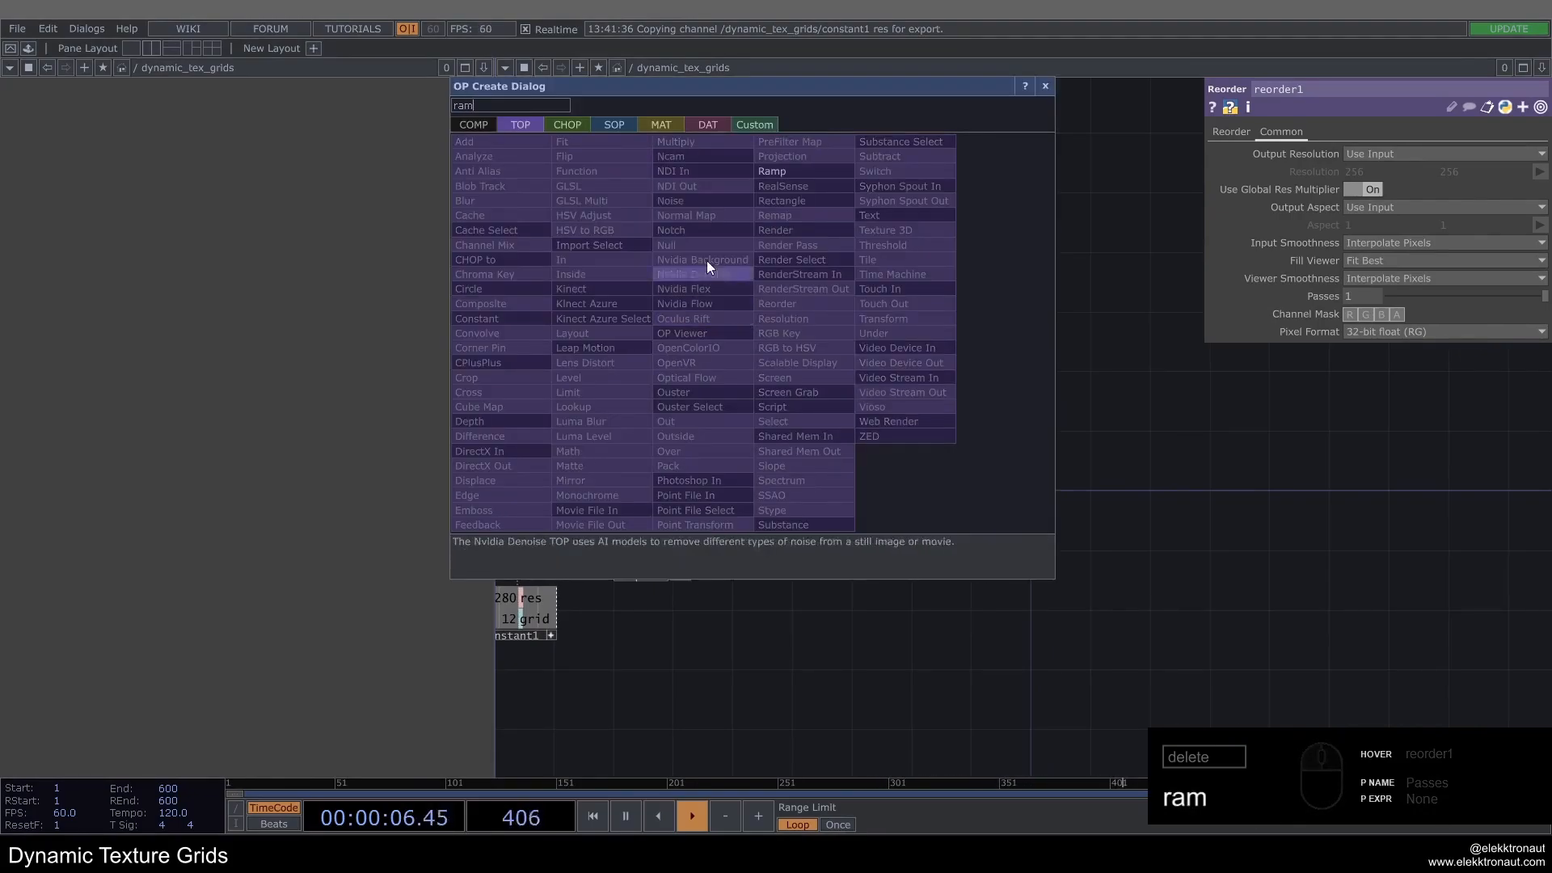
{"action": "left_click", "coordinate": [789, 170]}
{"action": "left_click", "coordinate": [778, 377]}
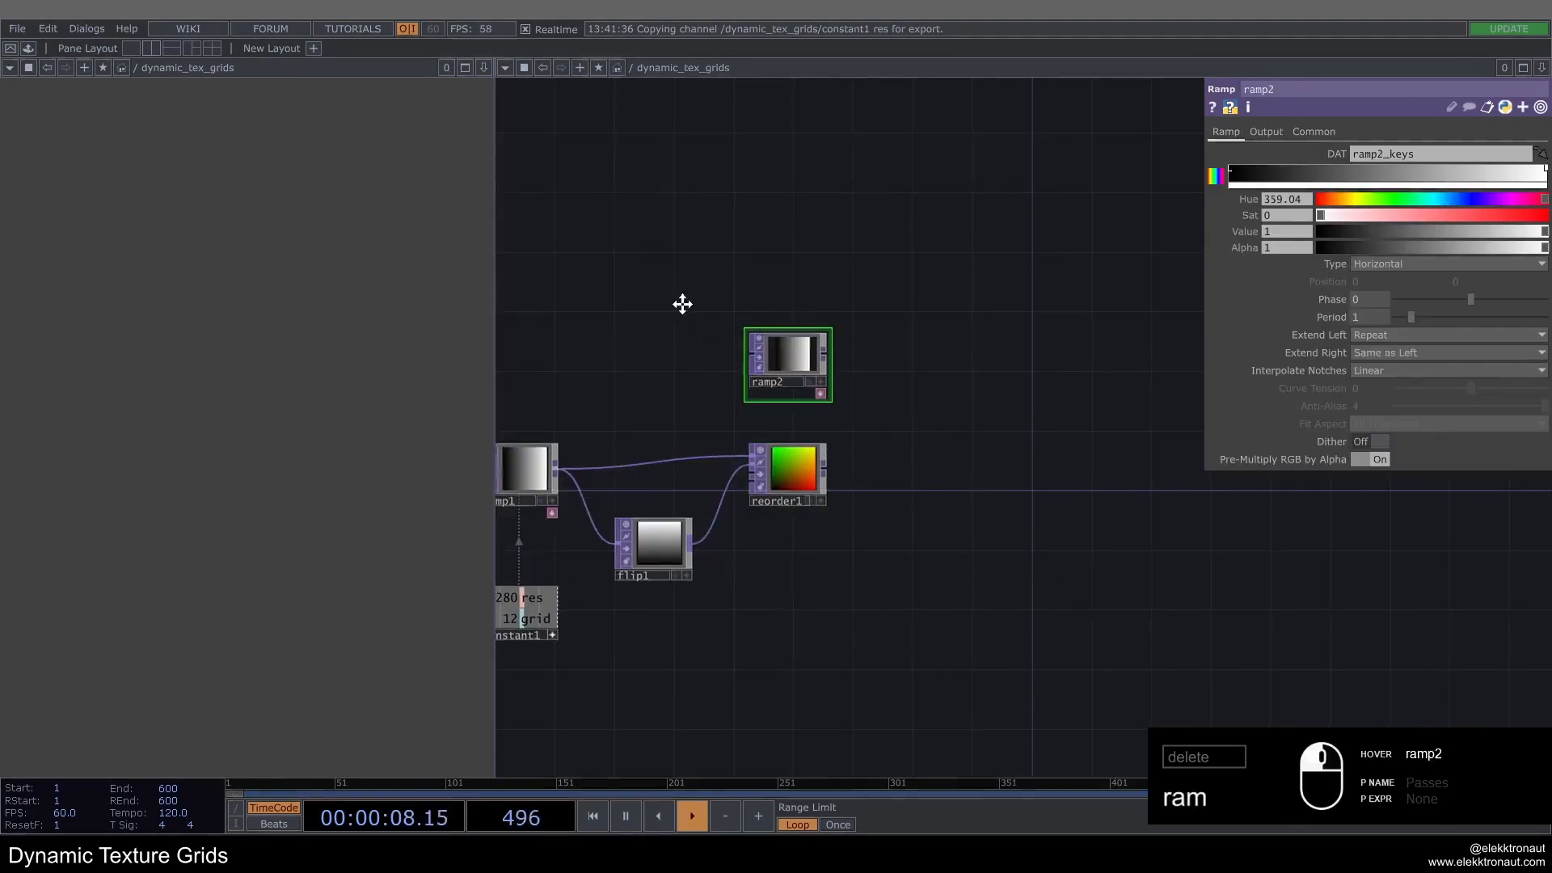
Step: Drive the resolution of ramp2 with the constant's res channel and set its pixel format to 32-bit float (RGB)
{"action": "left_click_drag", "start_coordinate": [682, 305], "coordinate": [786, 301]}
{"action": "left_click_drag", "start_coordinate": [1323, 131], "coordinate": [1341, 165]}
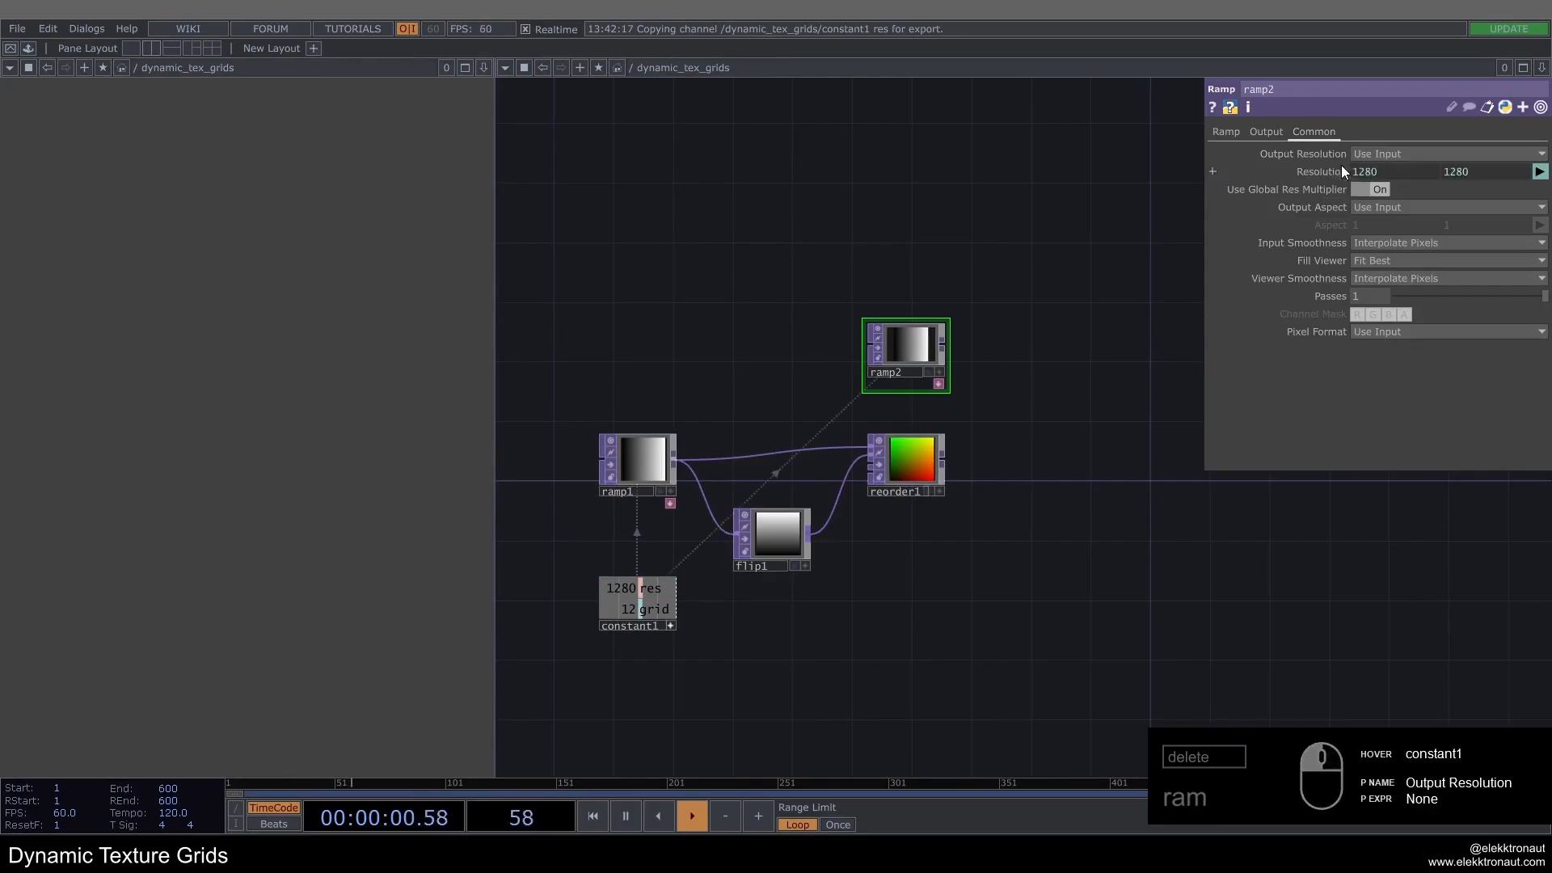
{"action": "left_click", "coordinate": [1424, 336]}
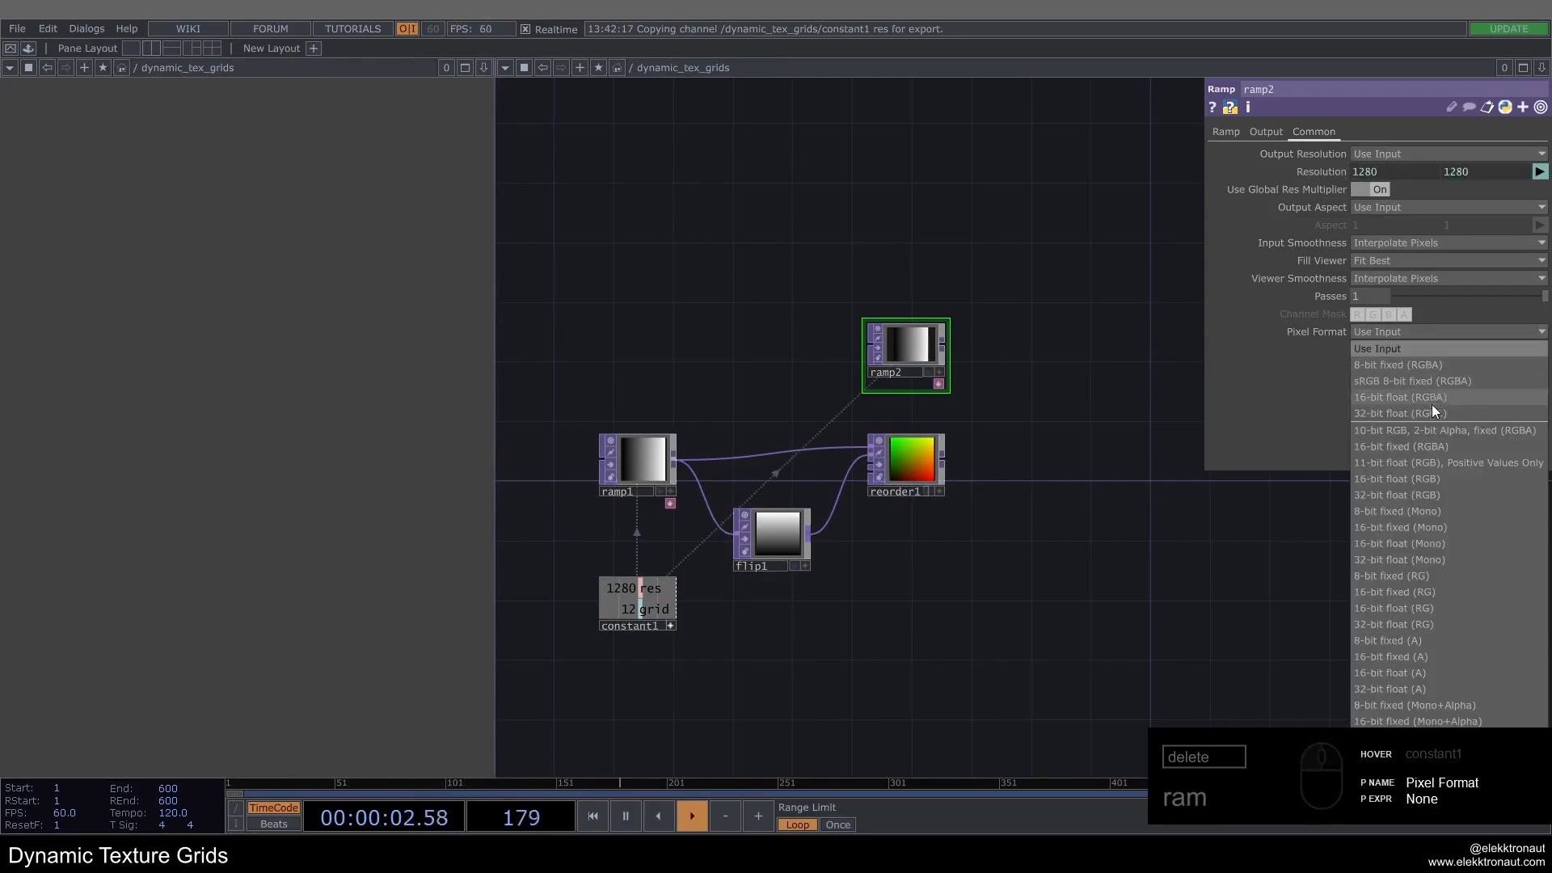
{"action": "left_click", "coordinate": [1433, 496]}
Step: Add a Remap TOP with ramp2 as its first input and reorder1 as its second input
{"action": "left_click_drag", "start_coordinate": [982, 370], "coordinate": [766, 377]}
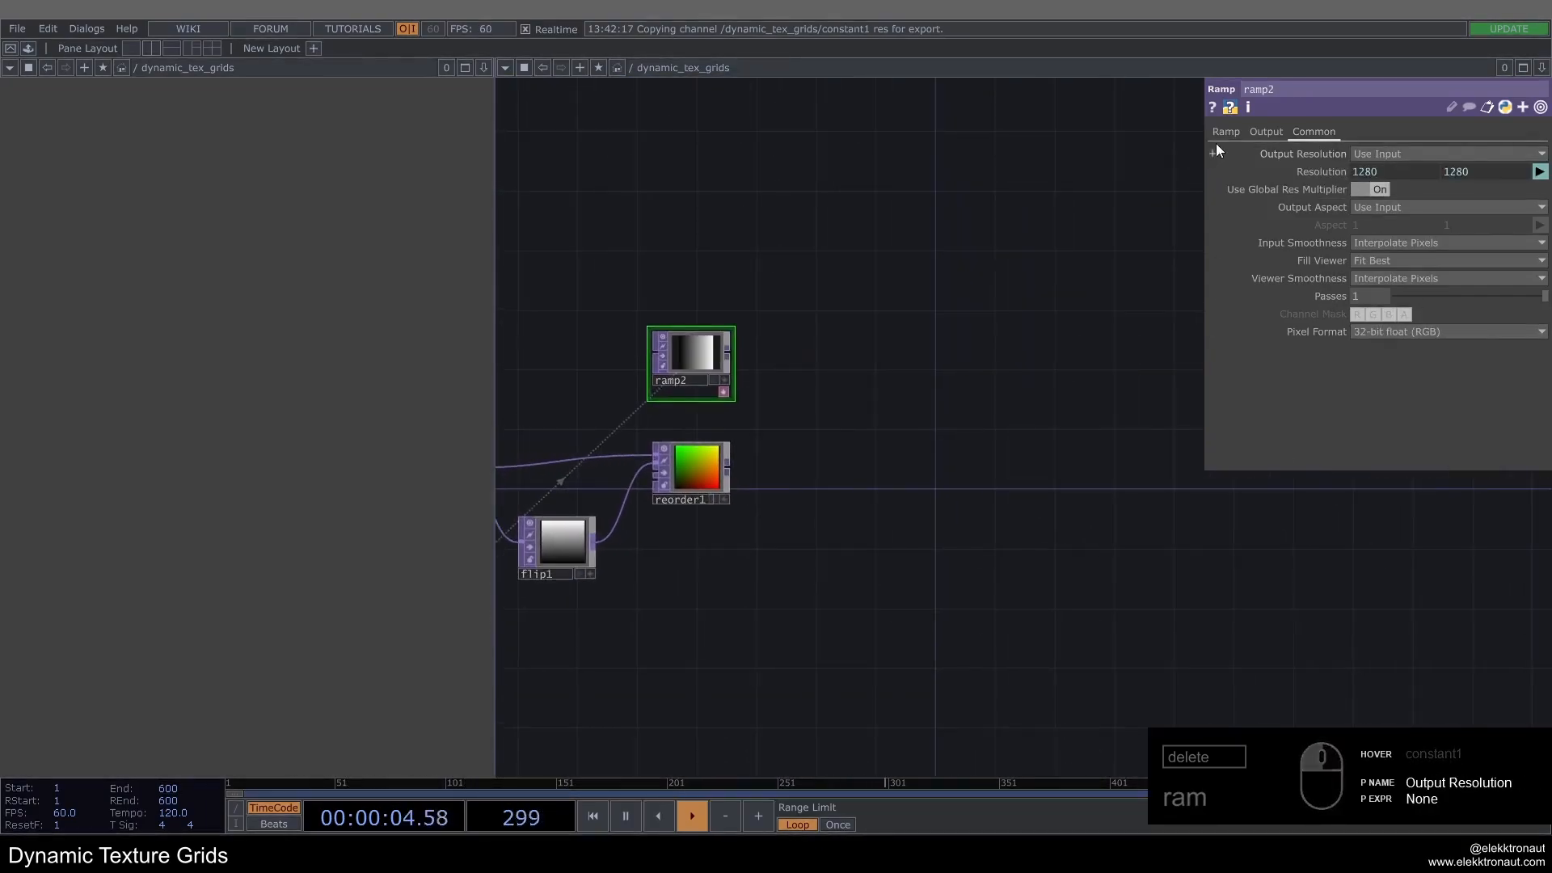
{"action": "left_click", "coordinate": [1223, 134]}
{"action": "scroll", "coordinate": [588, 401], "scroll_direction": "up", "scroll_amount": 3}
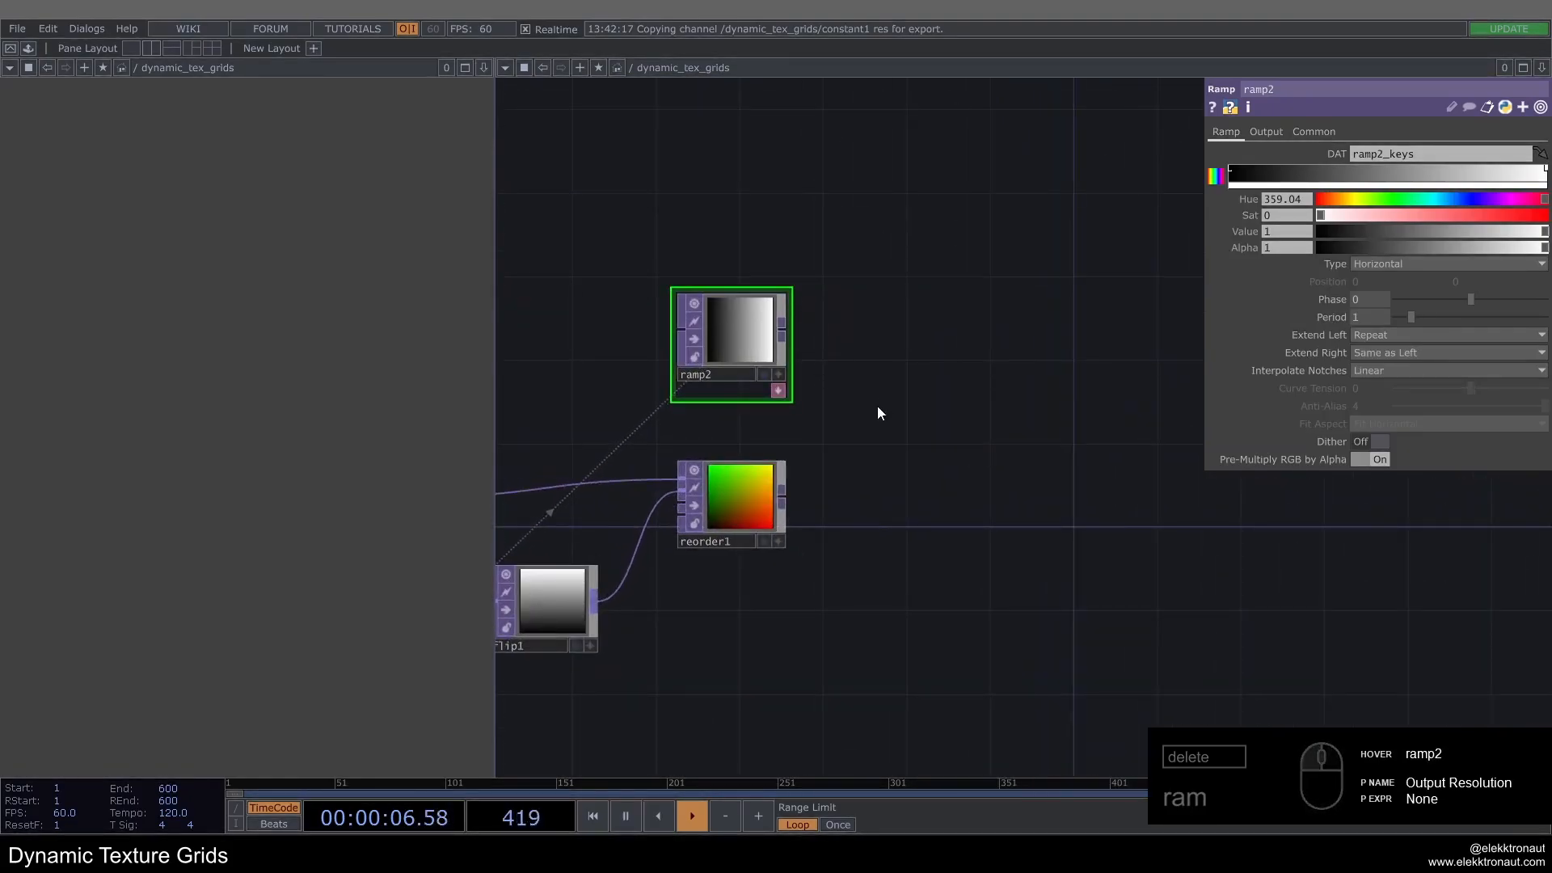
{"action": "left_click_drag", "start_coordinate": [739, 324], "coordinate": [739, 308]}
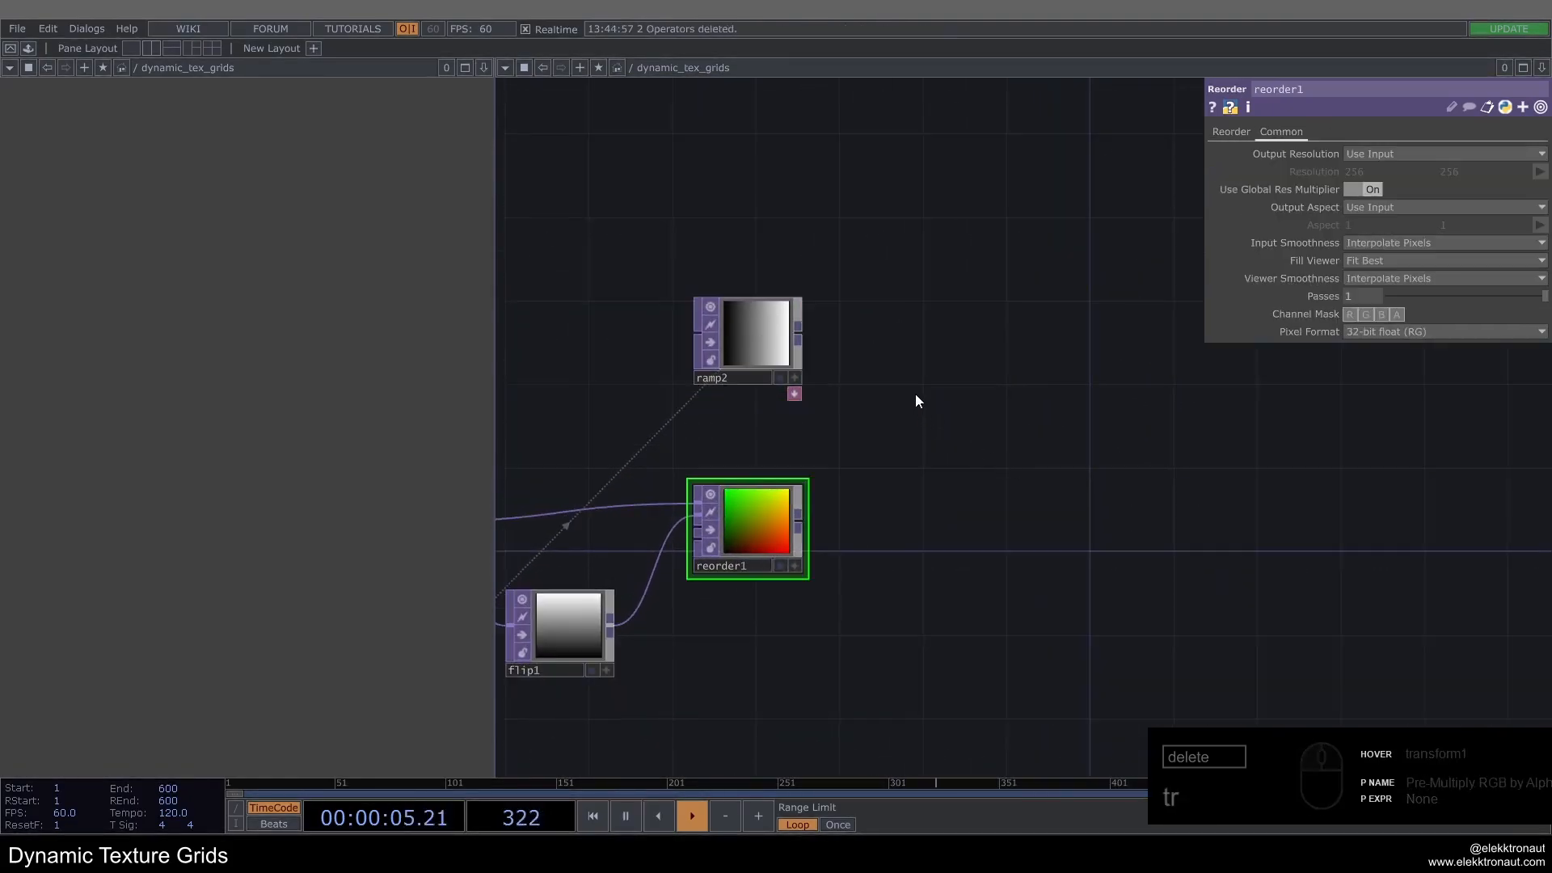
{"action": "right_click", "coordinate": [803, 326]}
{"action": "type", "text": "re"}
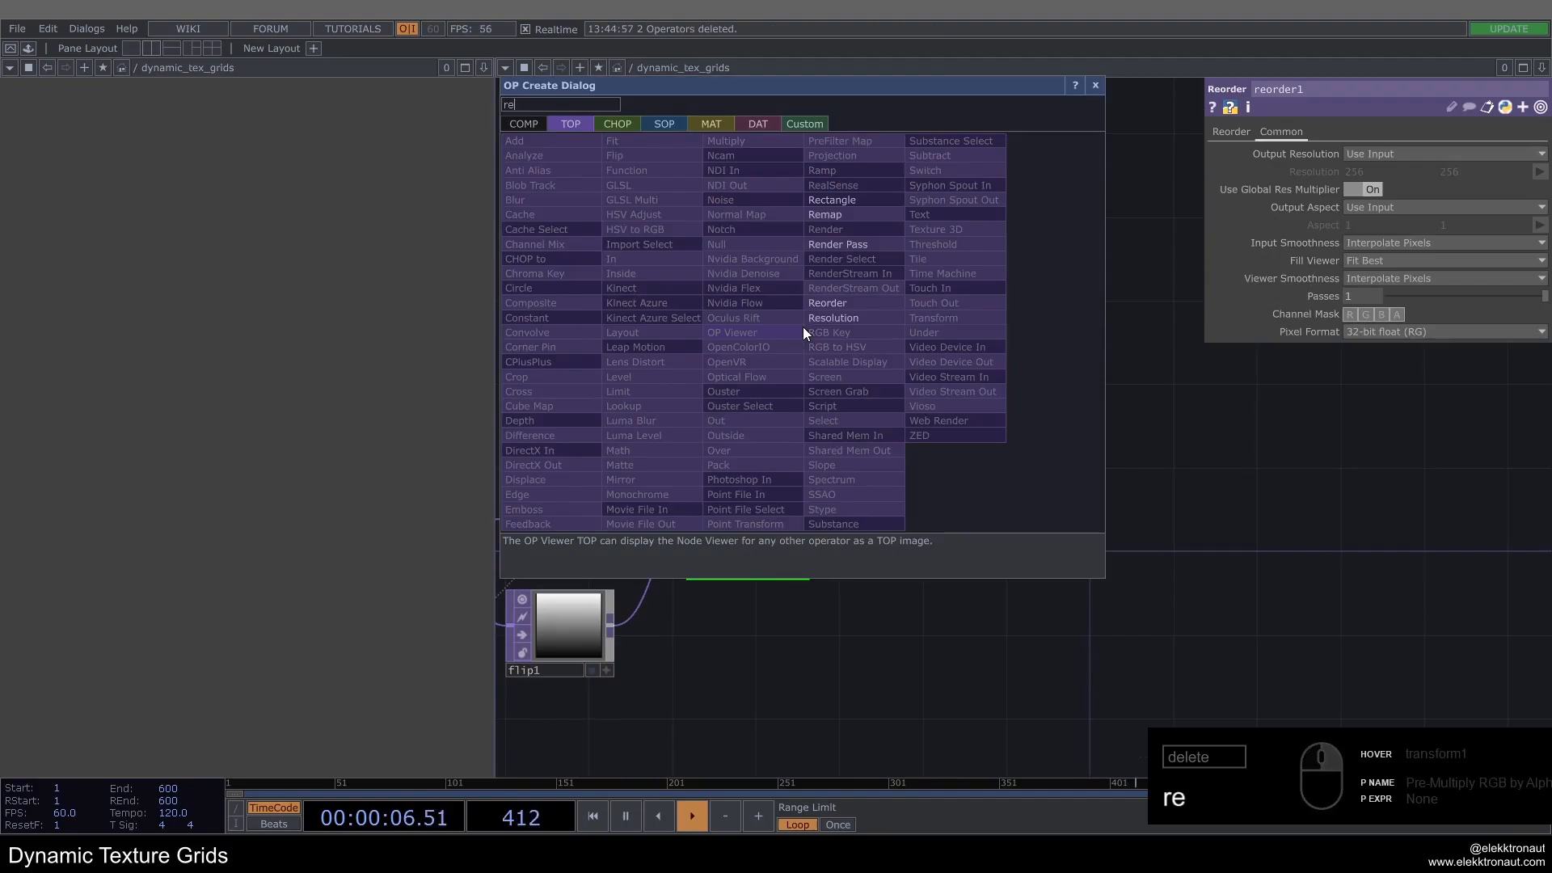
{"action": "left_click", "coordinate": [834, 208]}
{"action": "left_click", "coordinate": [1072, 527]}
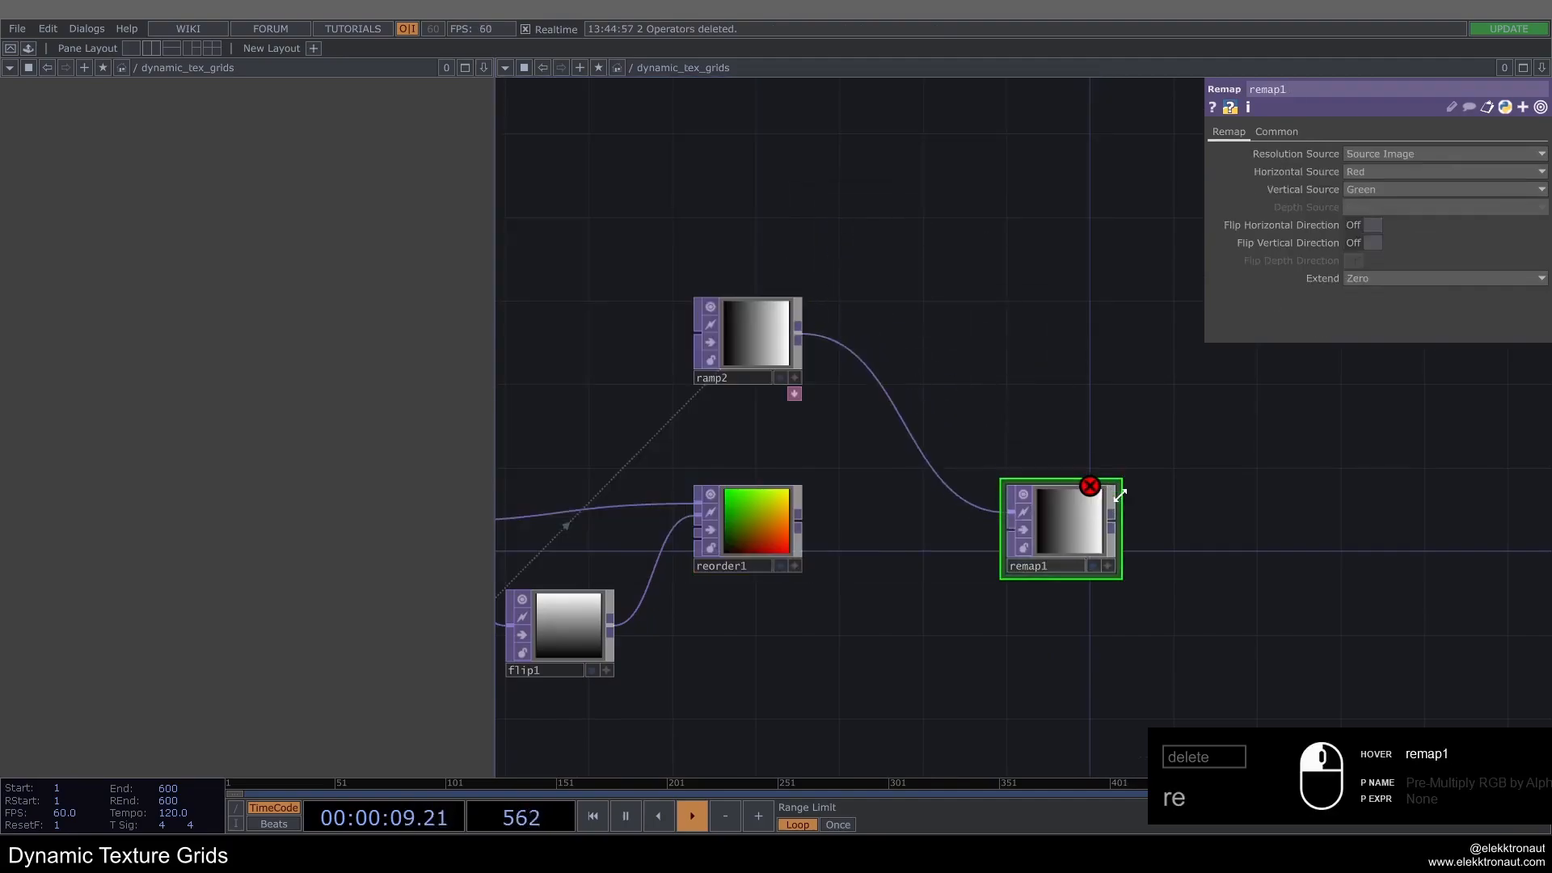
{"action": "left_click_drag", "start_coordinate": [827, 537], "coordinate": [1017, 548]}
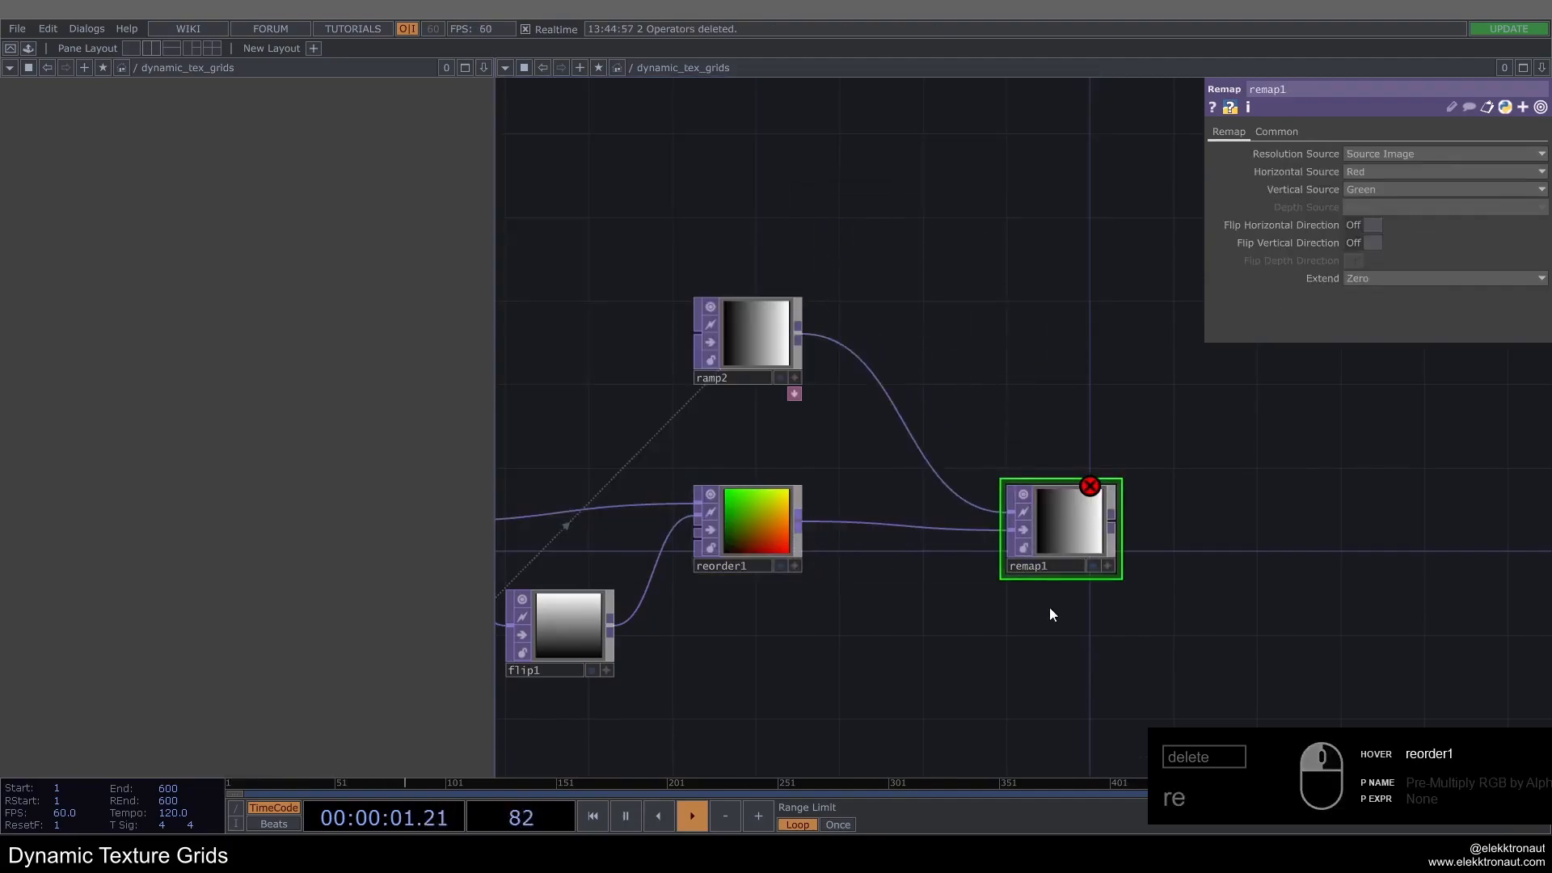
{"action": "left_click_drag", "start_coordinate": [1049, 608], "coordinate": [971, 612]}
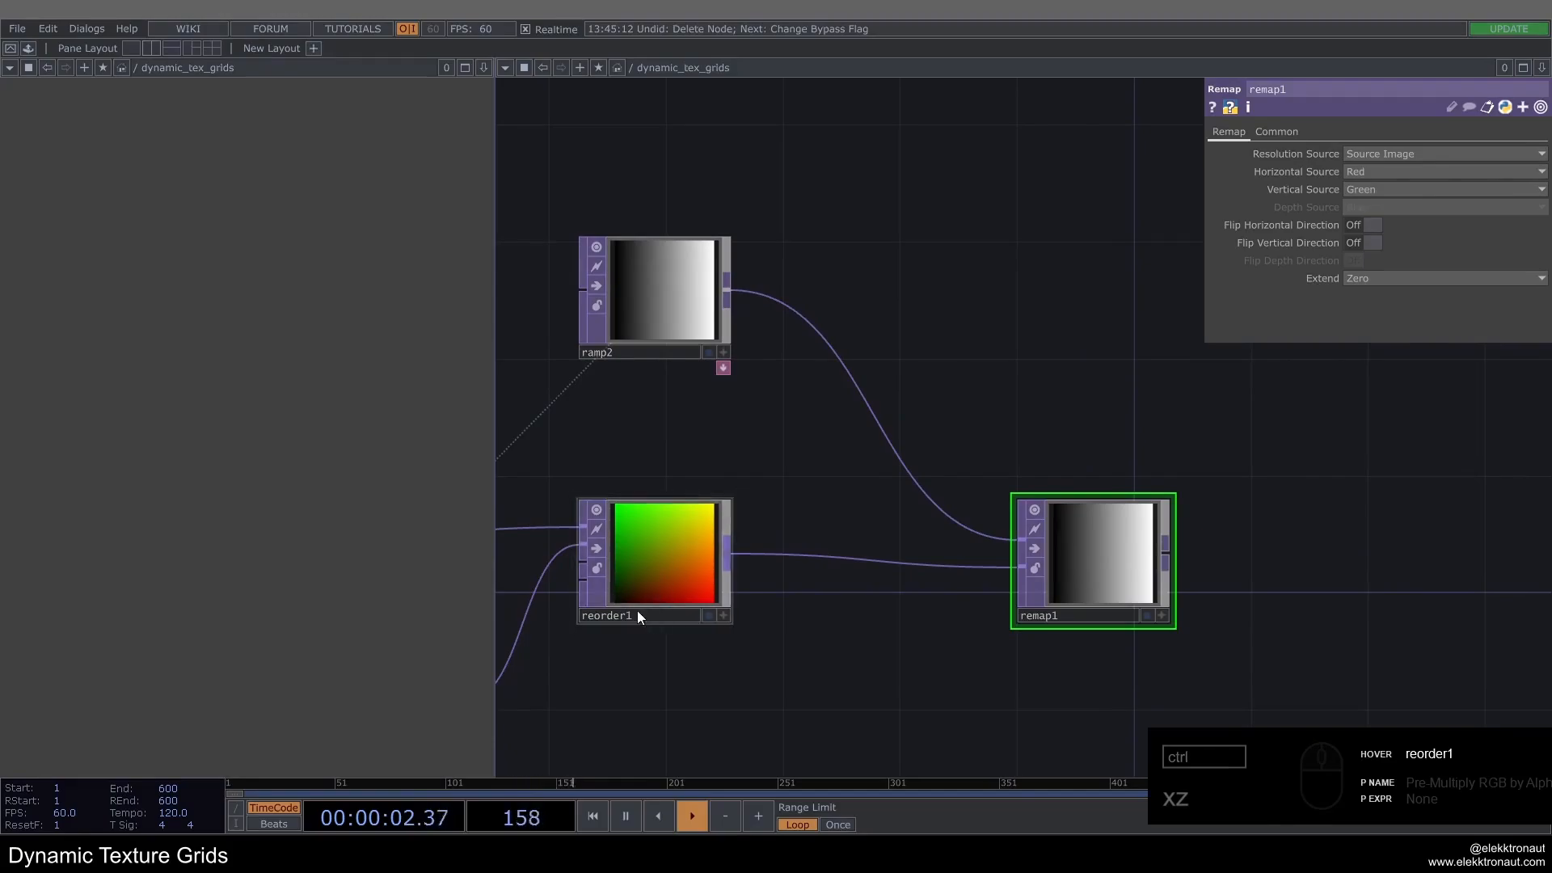
{"action": "scroll", "coordinate": [610, 605], "scroll_direction": "up", "scroll_amount": 2}
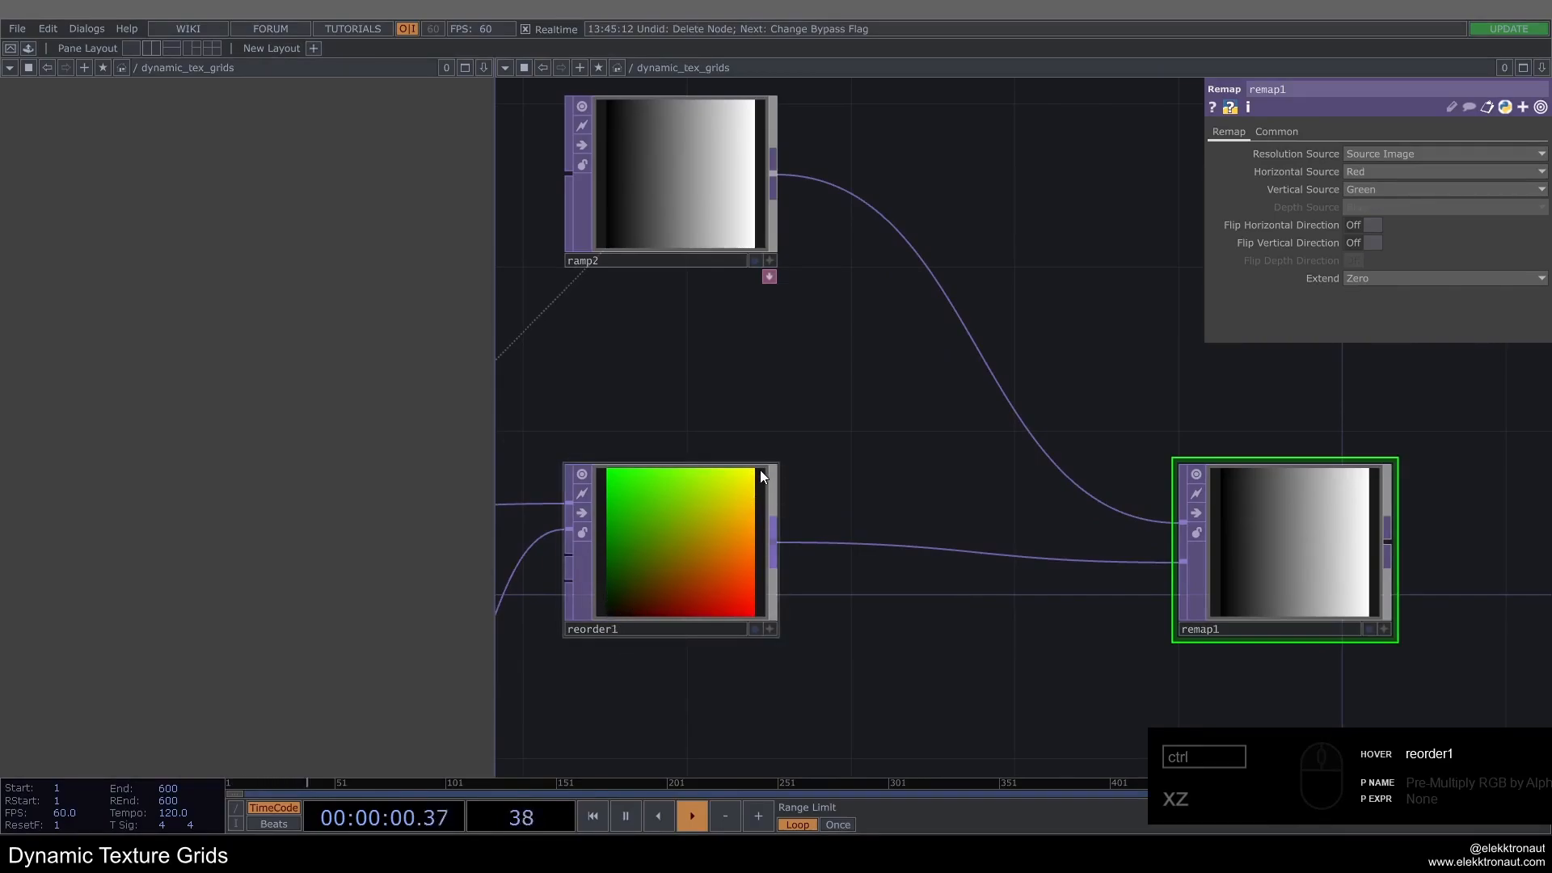
{"action": "middle_click_drag", "start_coordinate": [787, 440], "coordinate": [782, 453]}
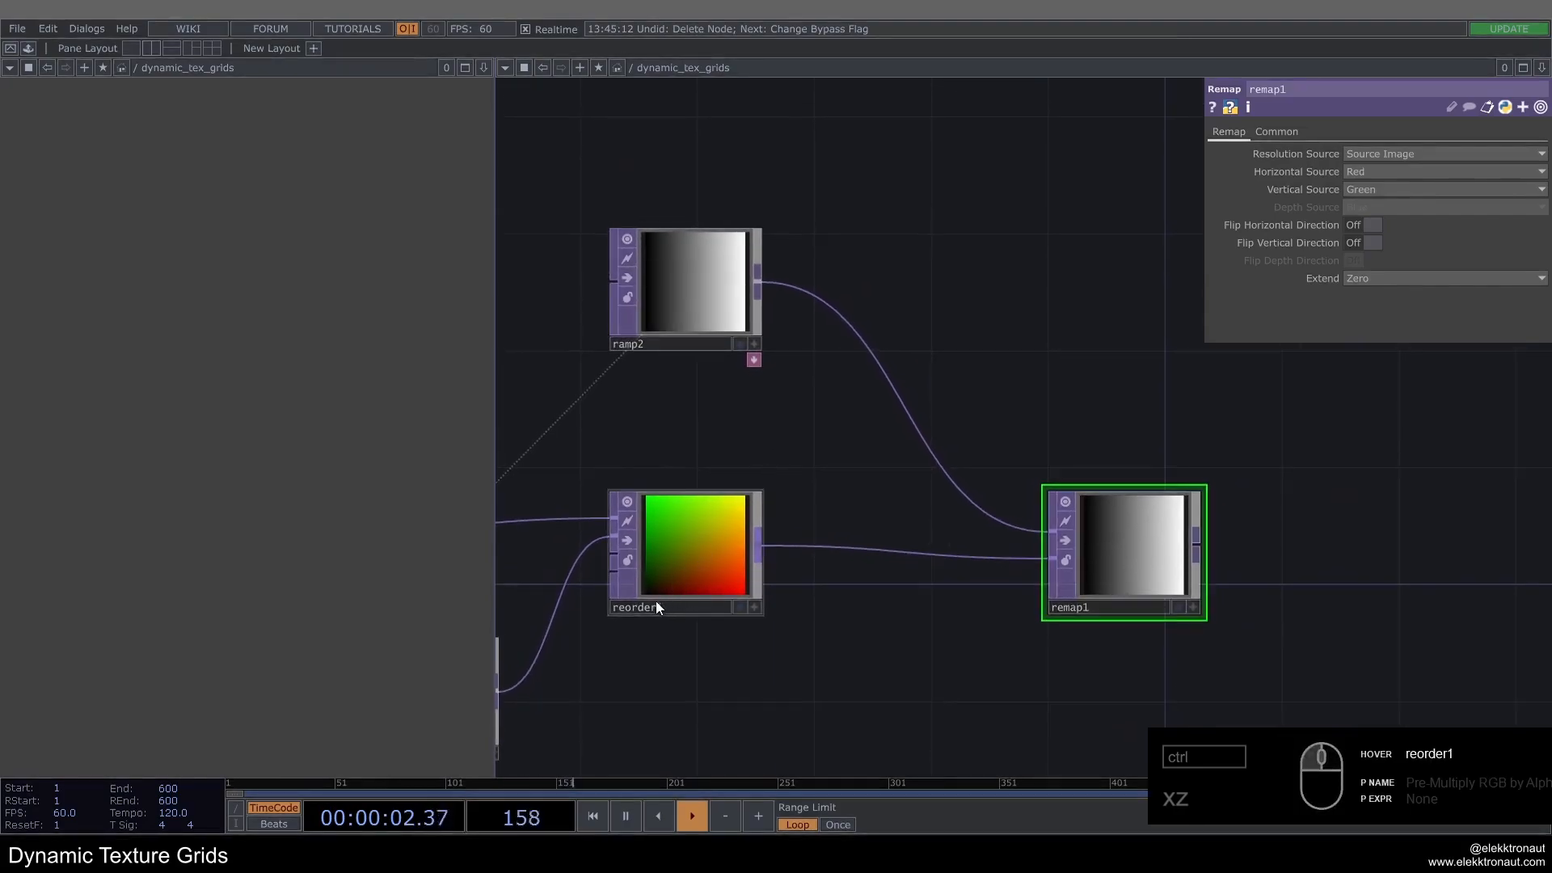
{"action": "left_click", "coordinate": [691, 564]}
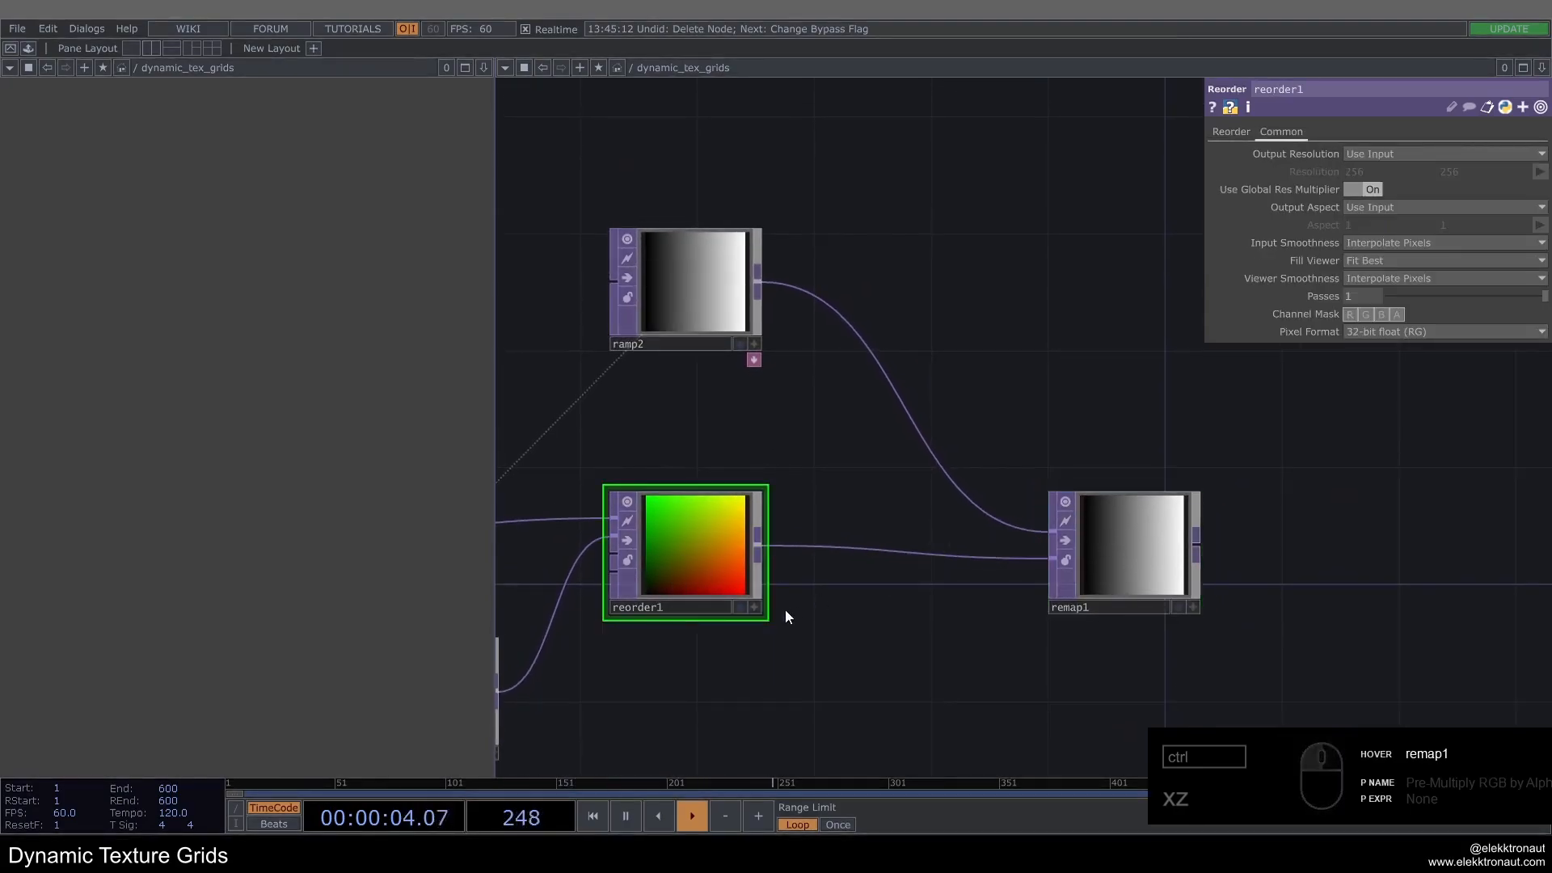
Step: Move remap1 farther from reorder1 and insert a Transform TOP into the wire between them
{"action": "left_click", "coordinate": [1144, 548]}
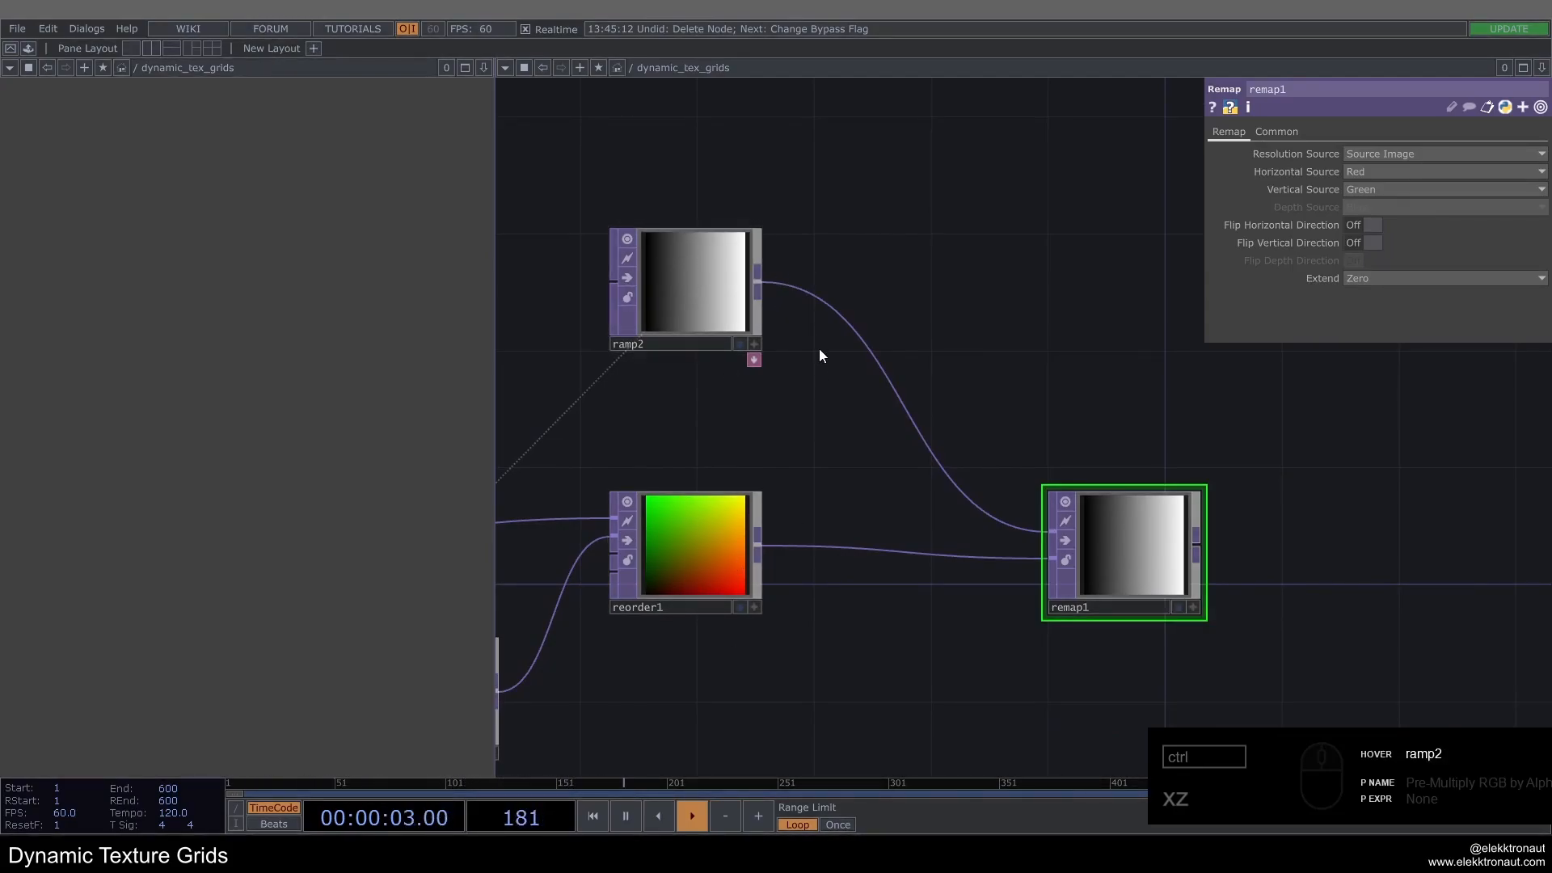
{"action": "left_click_drag", "start_coordinate": [1131, 558], "coordinate": [1307, 557]}
{"action": "right_click", "coordinate": [866, 548]}
{"action": "left_click", "coordinate": [893, 527]}
{"action": "type", "text": "tr"}
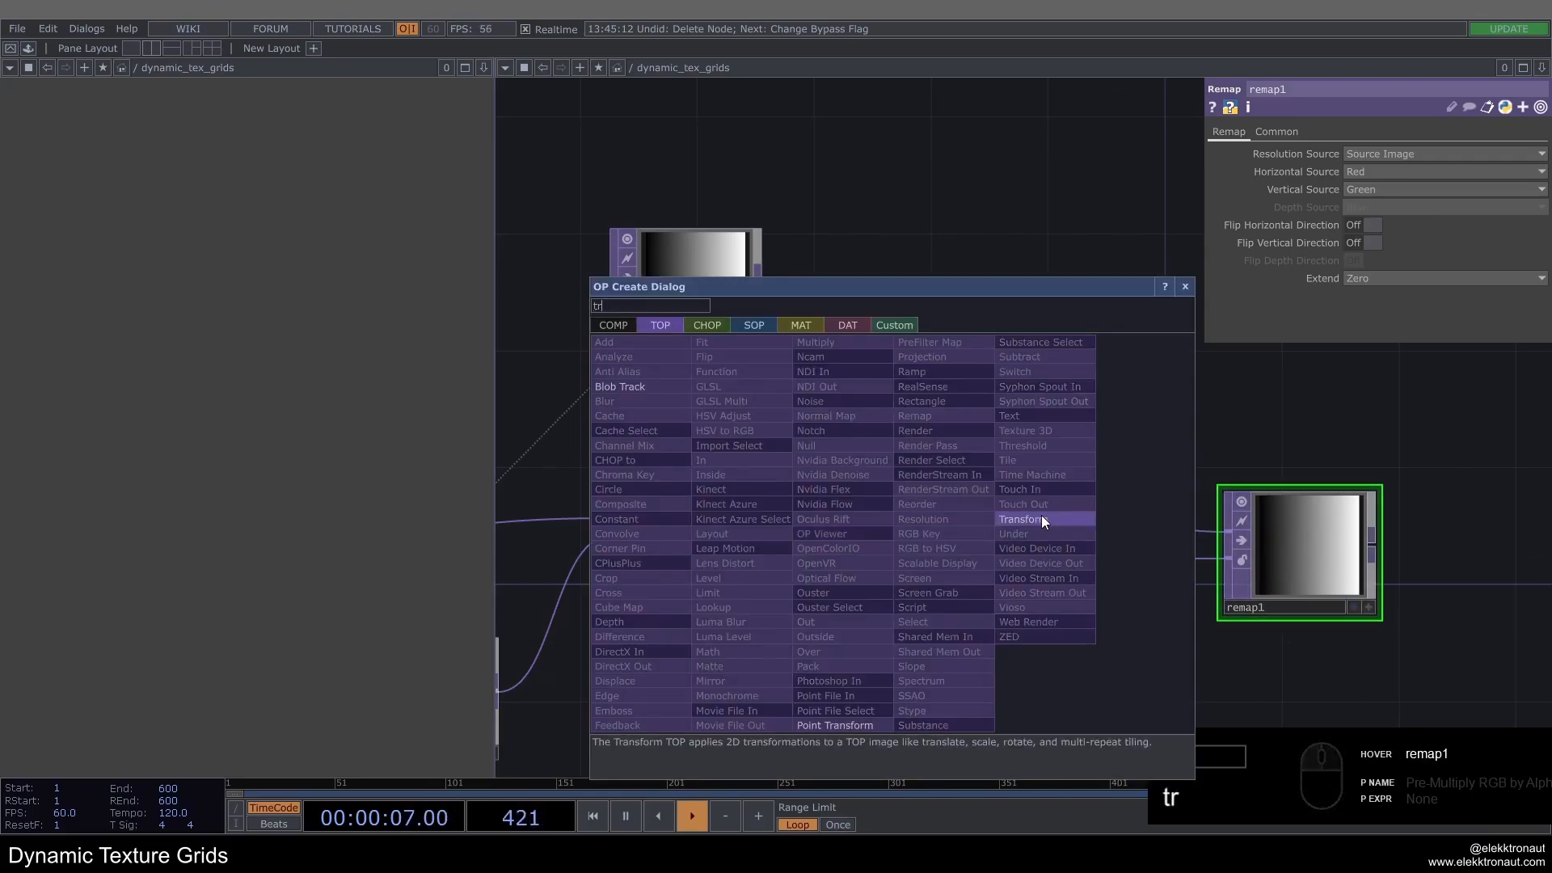
{"action": "left_click", "coordinate": [1041, 516]}
{"action": "left_click", "coordinate": [916, 540]}
{"action": "left_click_drag", "start_coordinate": [938, 518], "coordinate": [936, 546]}
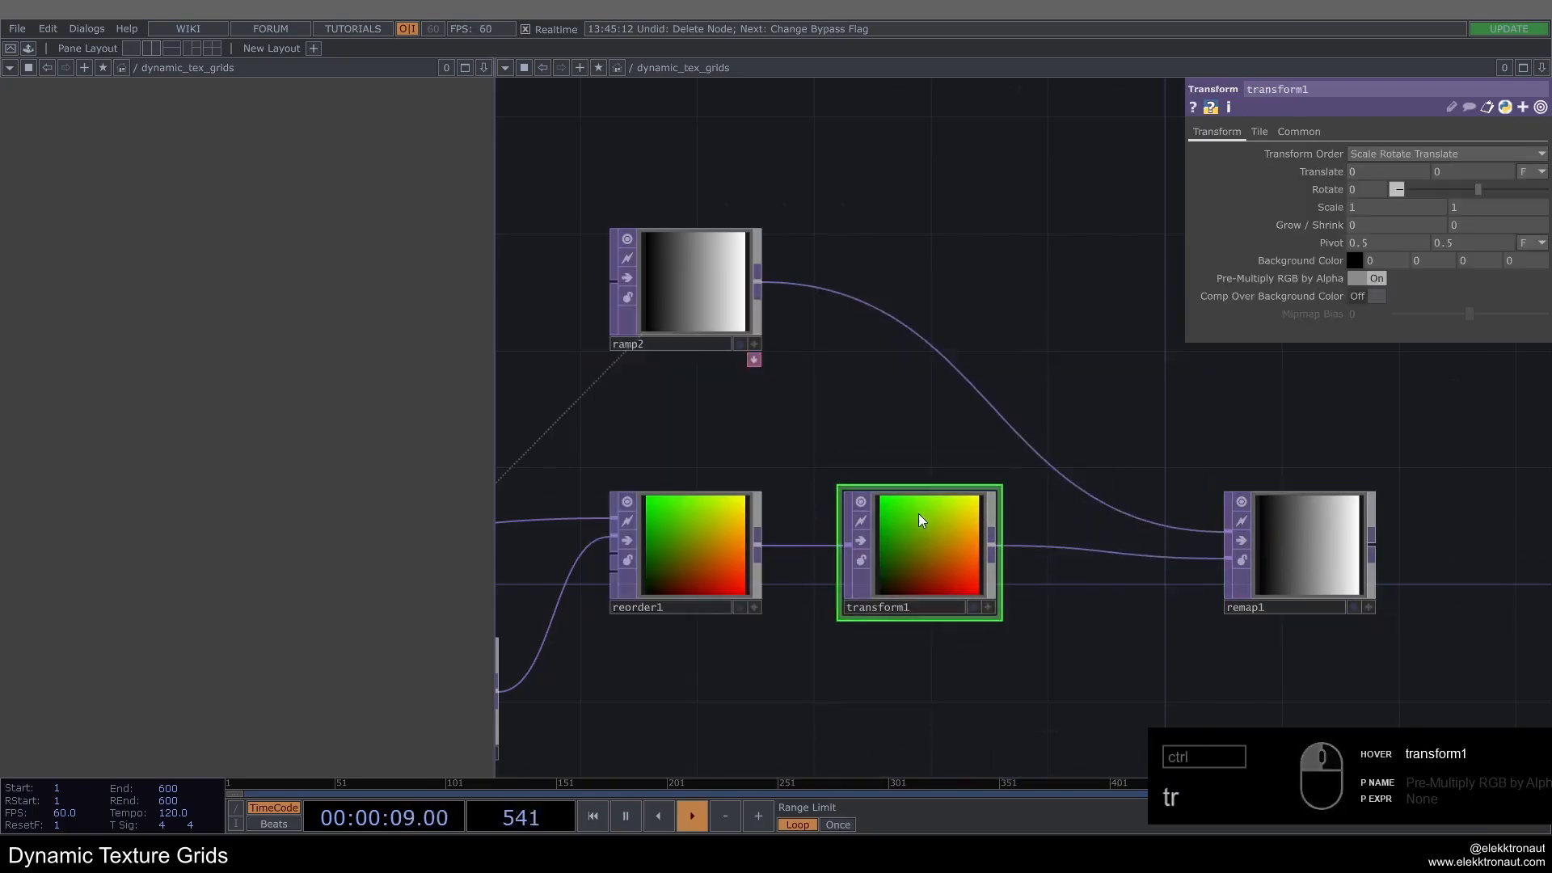
Step: Set the scale of transform1 to 0.5 in both directions and bring up the parameters of ramp2
{"action": "left_click_drag", "start_coordinate": [1342, 211], "coordinate": [1286, 211]}
{"action": "left_click_drag", "start_coordinate": [1034, 253], "coordinate": [1035, 262]}
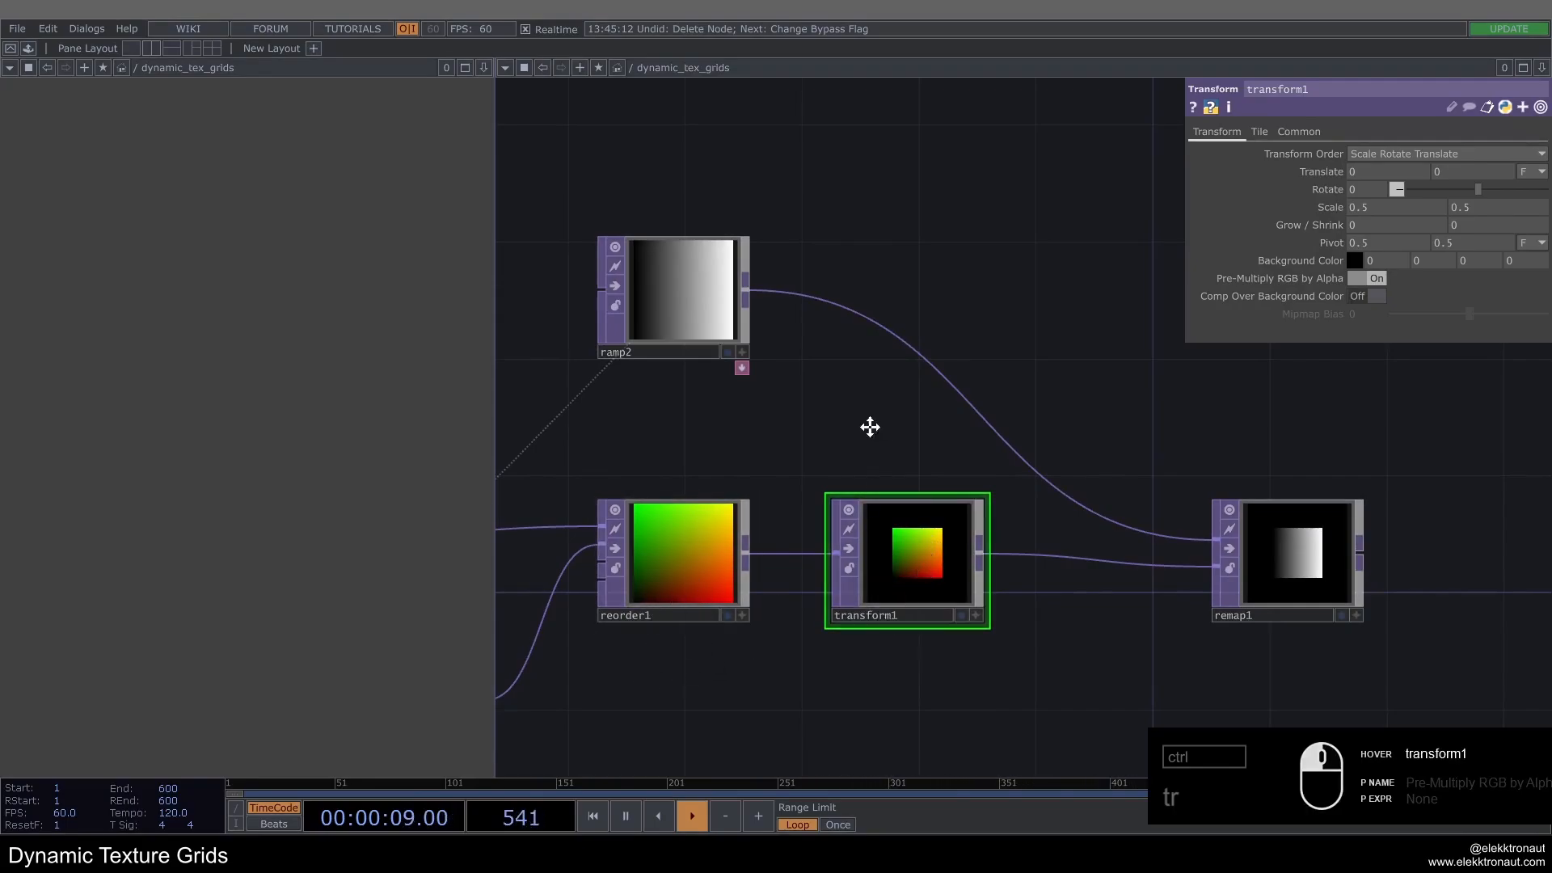
{"action": "left_click_drag", "start_coordinate": [870, 426], "coordinate": [822, 450]}
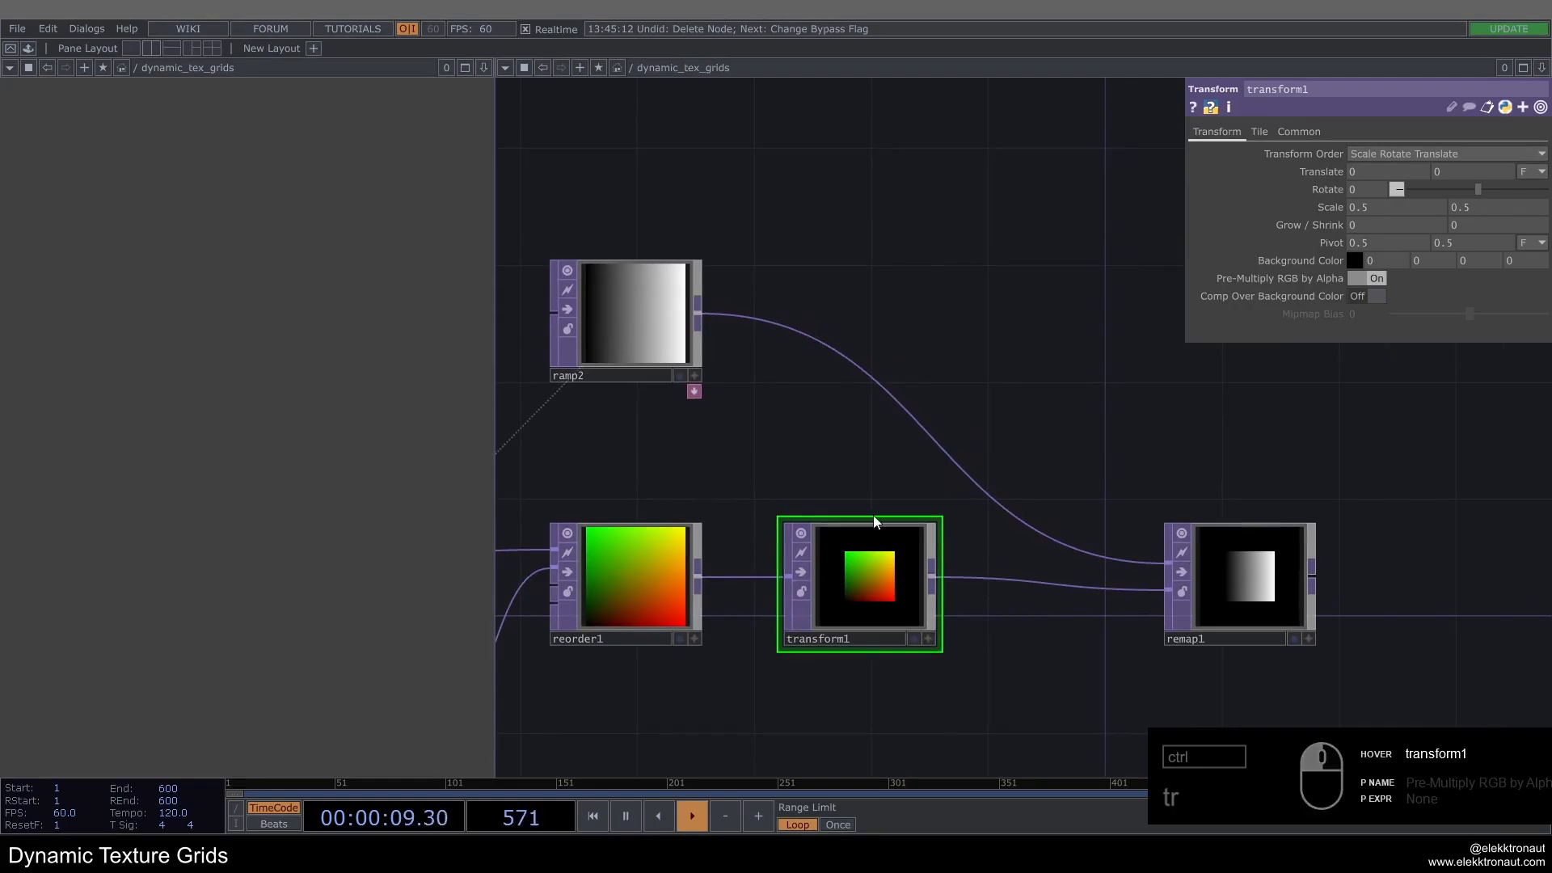
{"action": "left_click", "coordinate": [647, 313]}
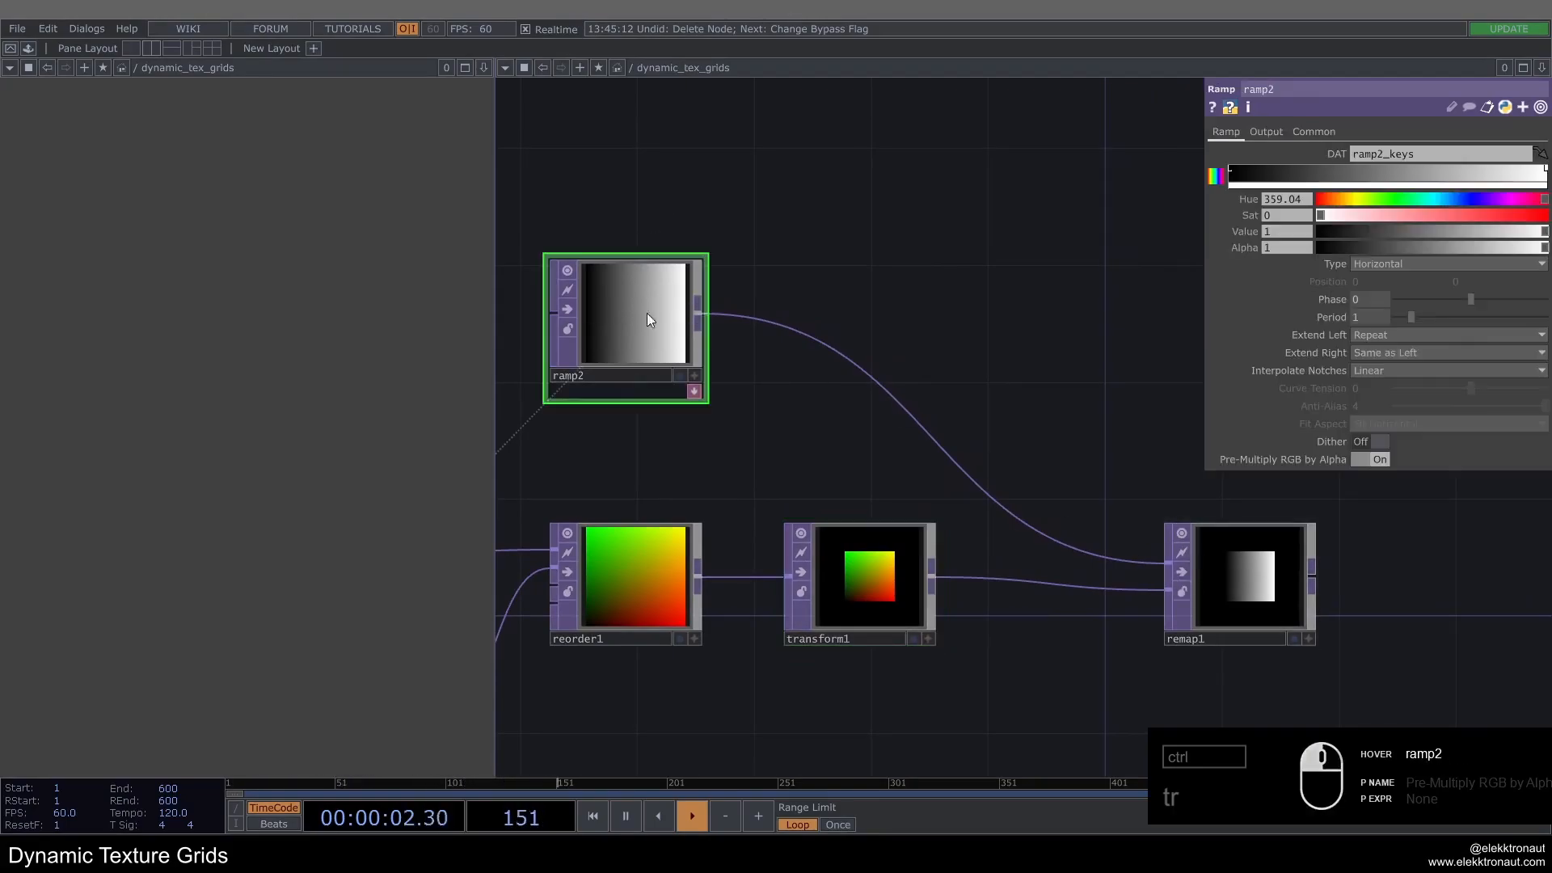
Step: Set the extend mode of transform1 to Repeat and return to its transform parameters
{"action": "left_click", "coordinate": [876, 546]}
{"action": "left_click_drag", "start_coordinate": [919, 477], "coordinate": [884, 468]}
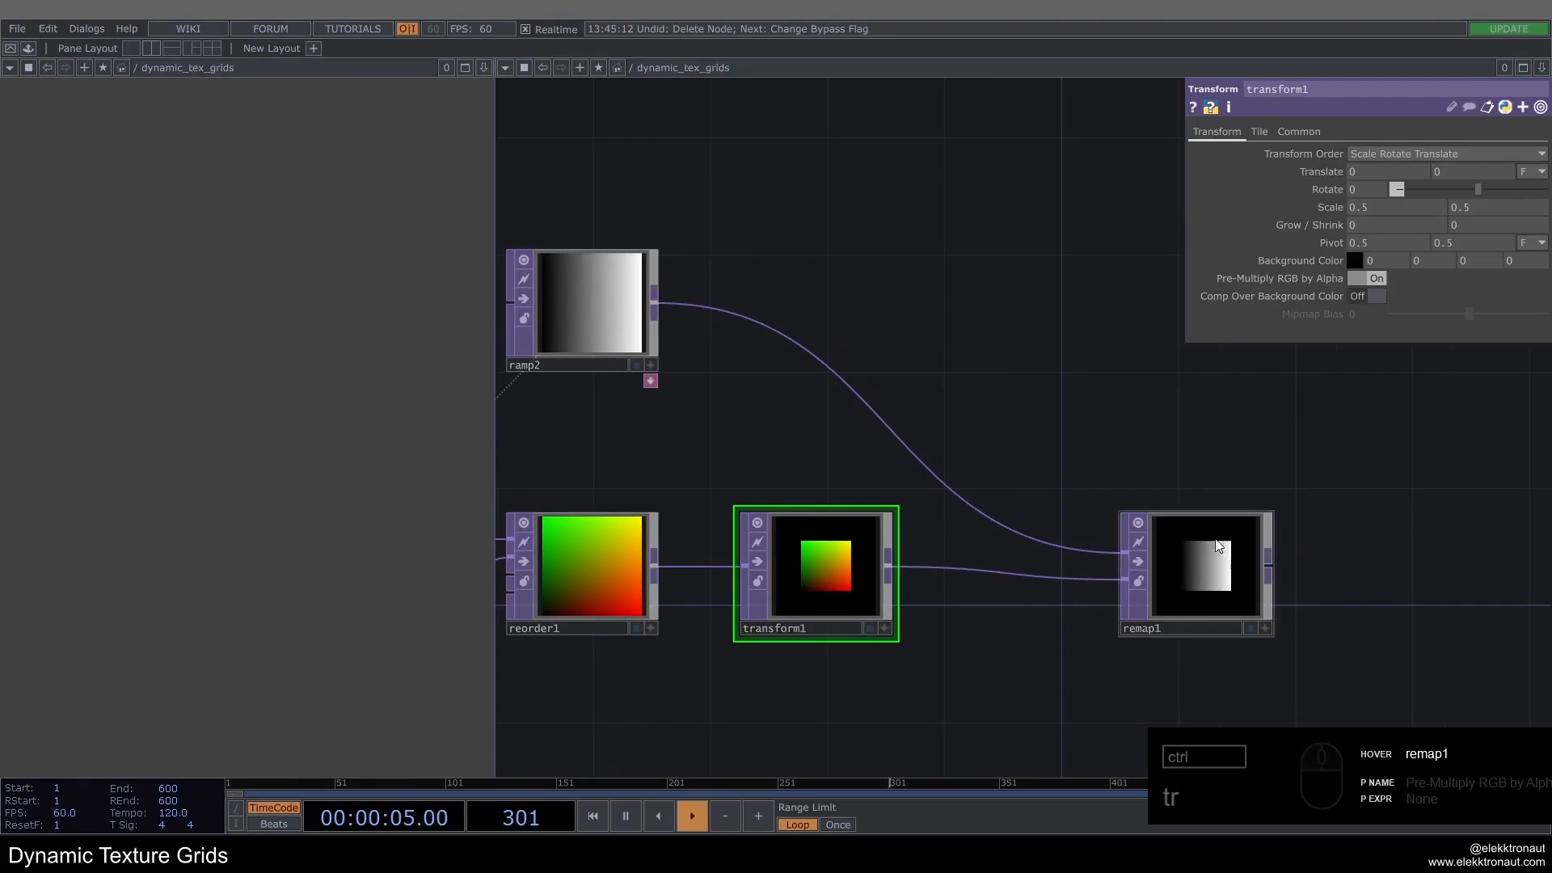
{"action": "left_click_drag", "start_coordinate": [954, 526], "coordinate": [1012, 521]}
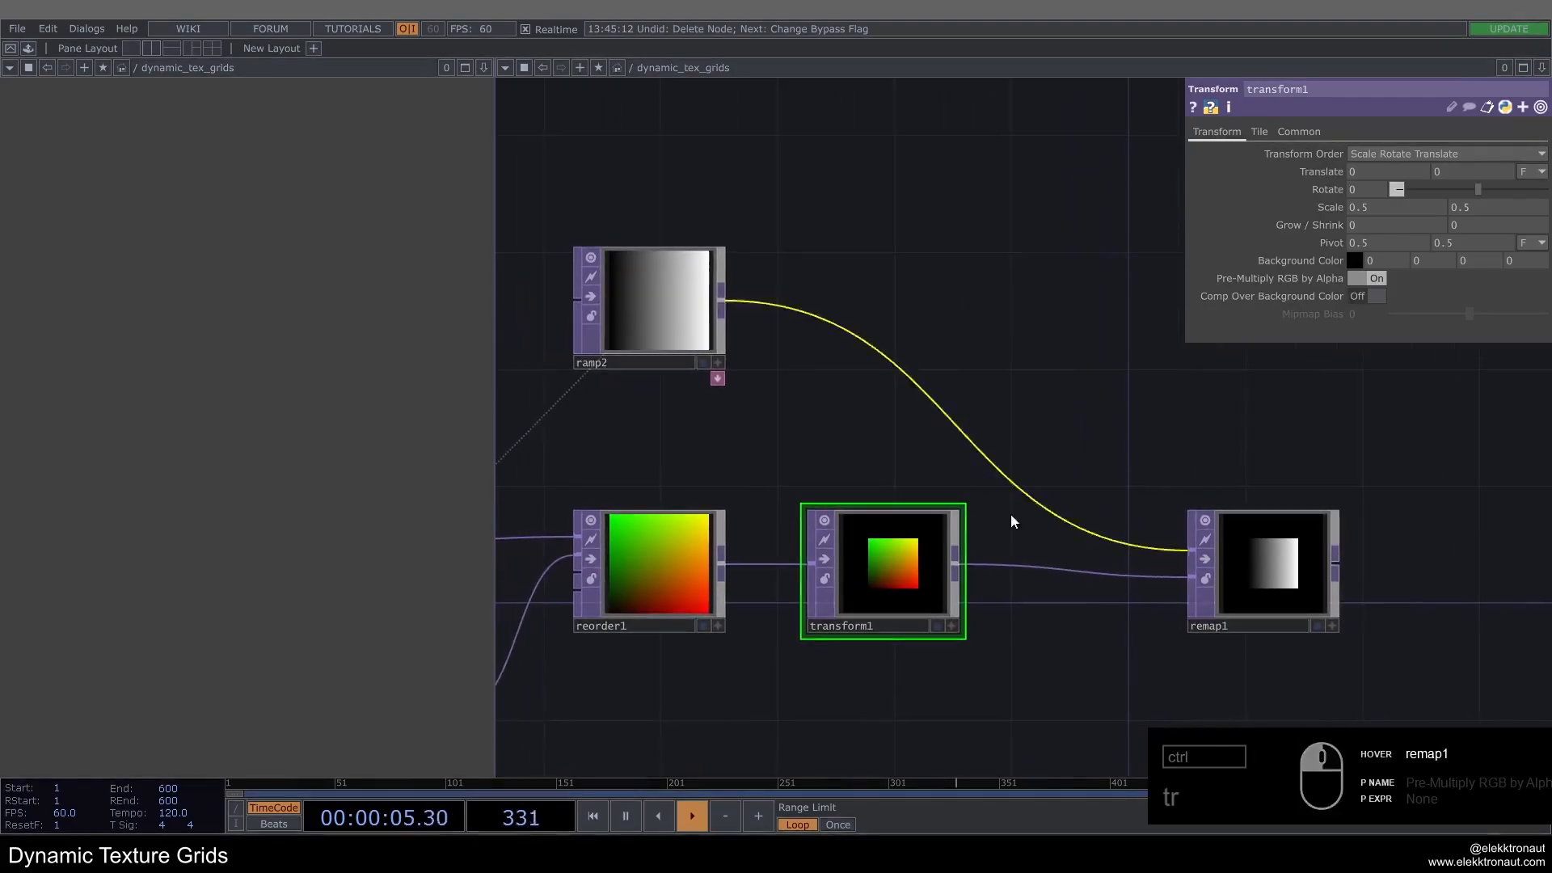
{"action": "middle_click", "coordinate": [1387, 208]}
{"action": "middle_click_drag", "start_coordinate": [1386, 210], "coordinate": [1262, 193]}
{"action": "left_click", "coordinate": [1270, 134]}
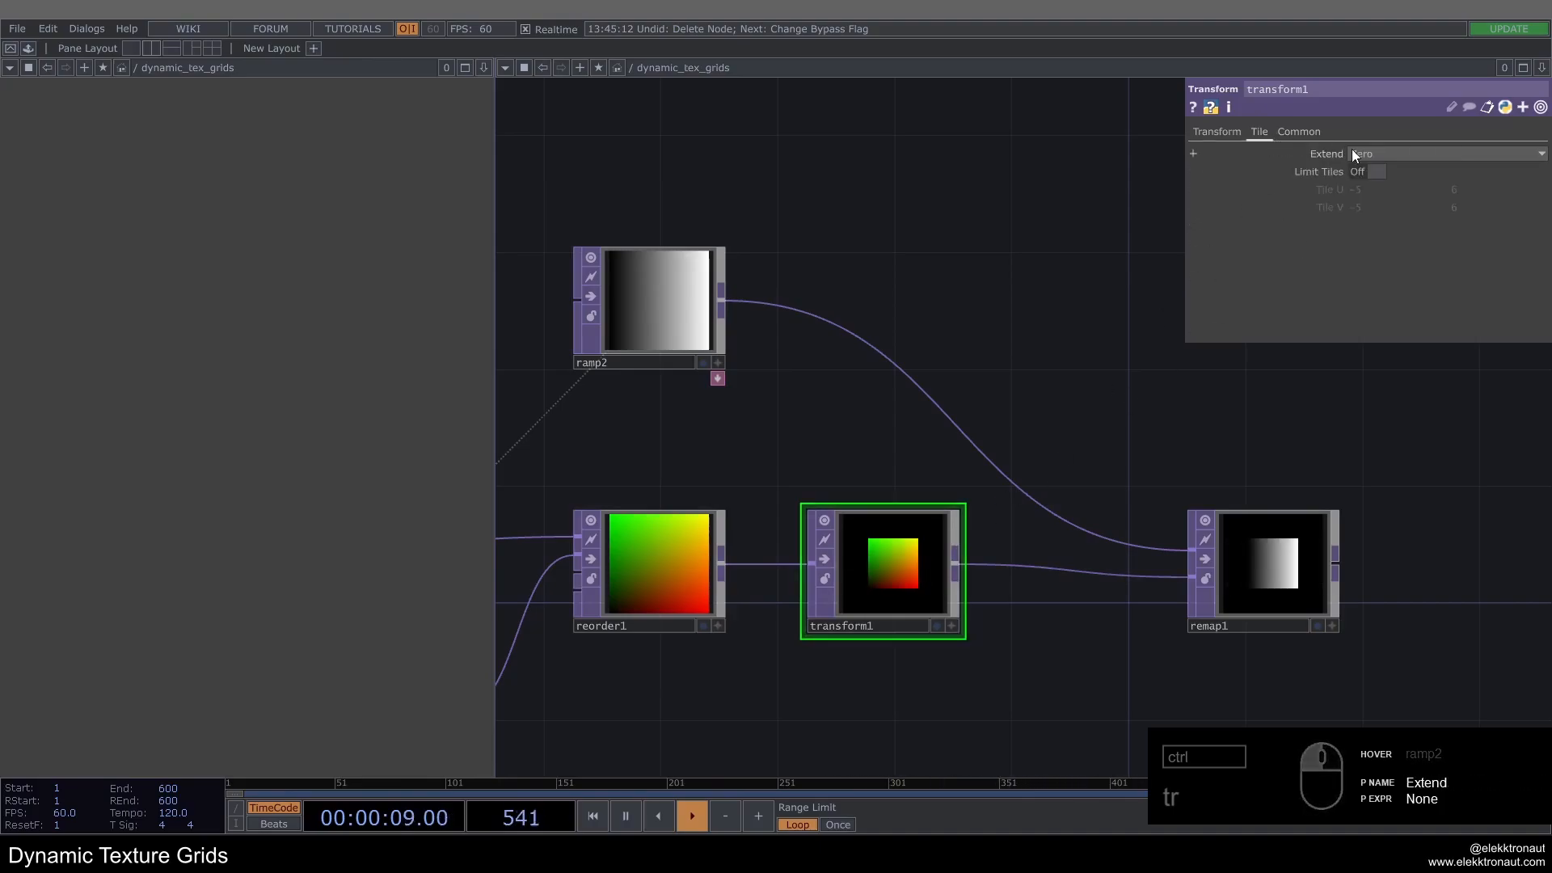
{"action": "left_click", "coordinate": [1369, 152]}
{"action": "left_click", "coordinate": [1384, 200]}
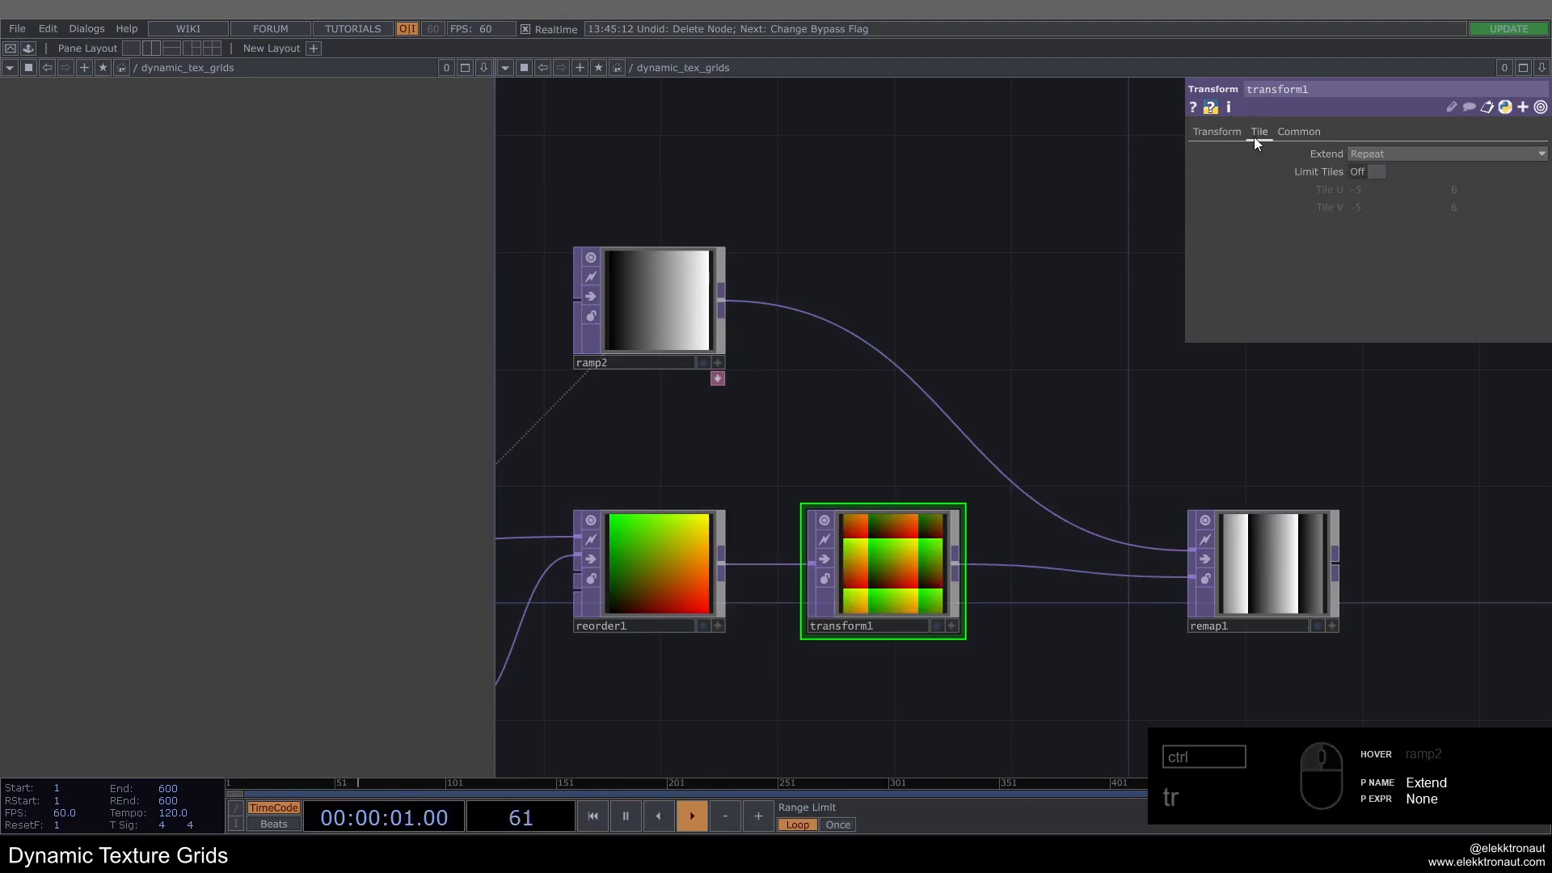
{"action": "left_click", "coordinate": [1225, 135]}
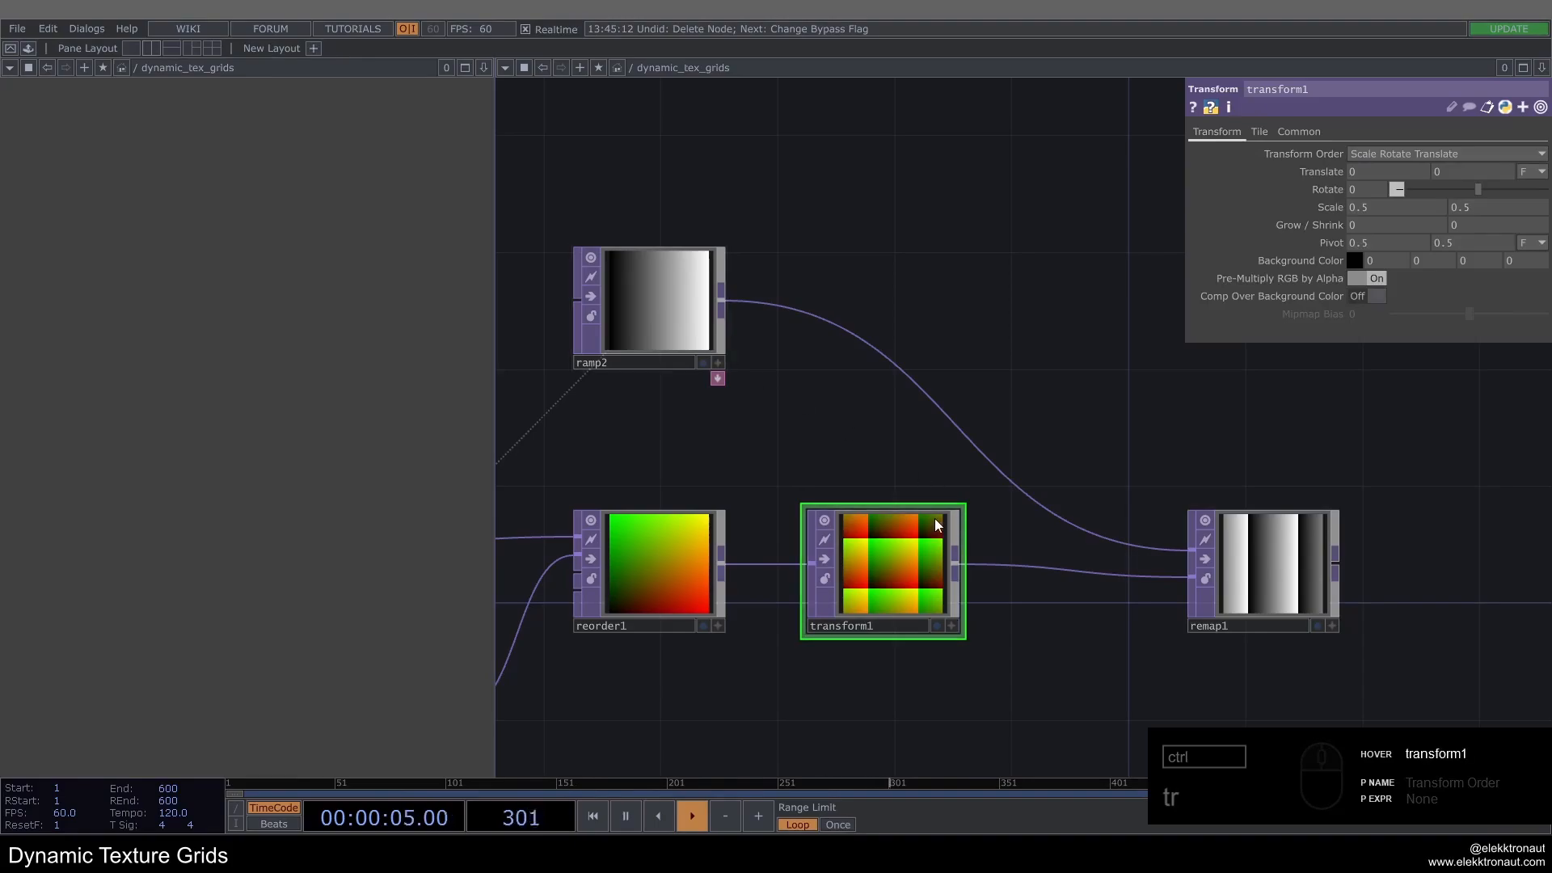
Step: Delete ramp2 and place a Circle TOP above transform1
{"action": "scroll", "coordinate": [910, 535], "scroll_direction": "down", "scroll_amount": 3}
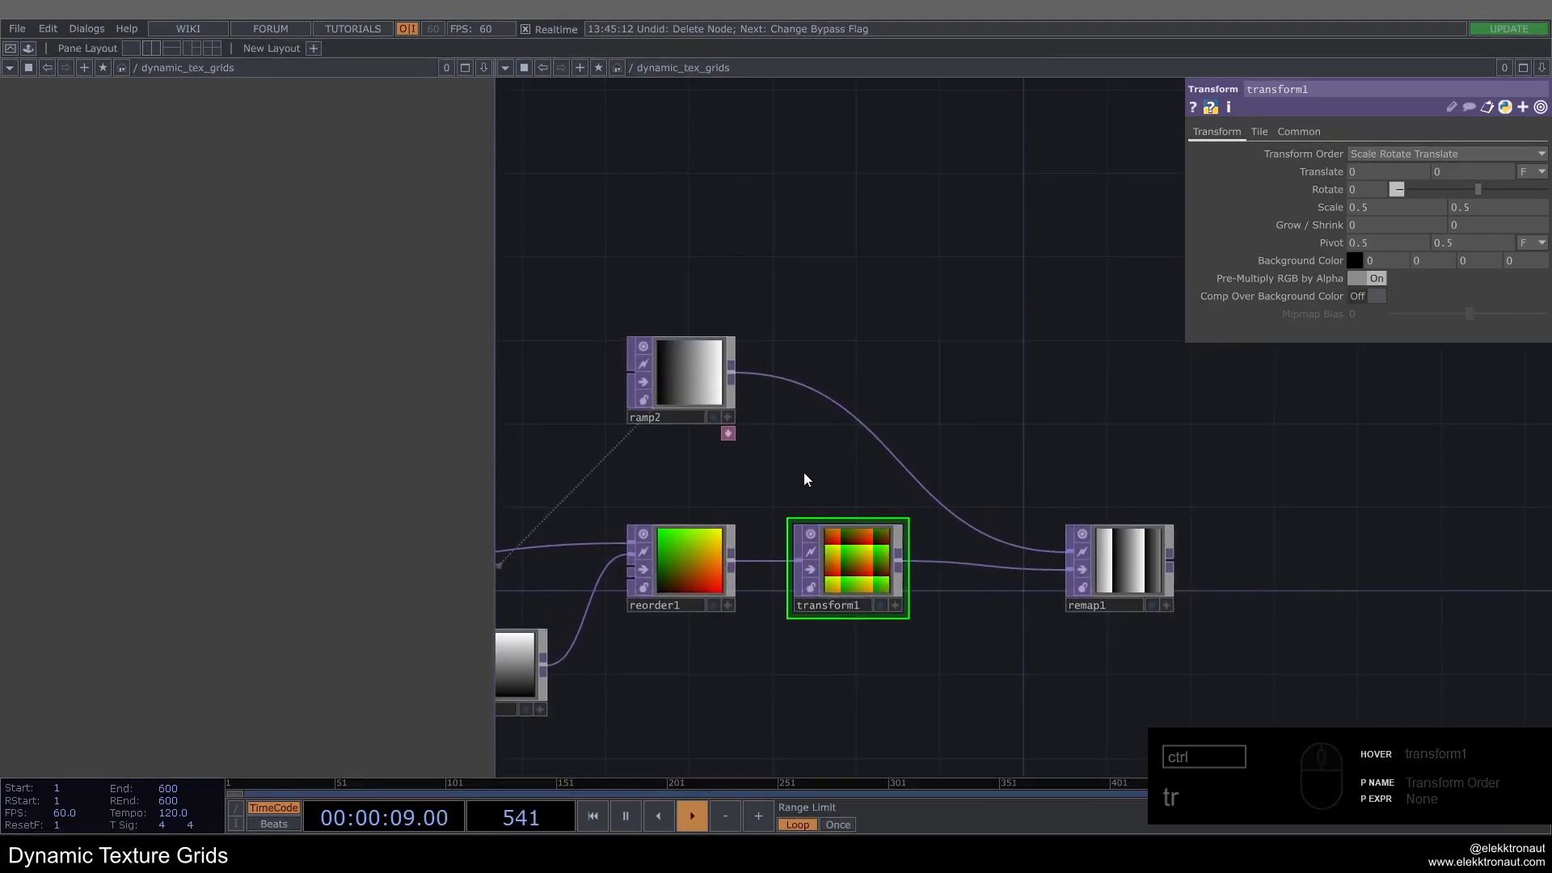
{"action": "left_click", "coordinate": [691, 372]}
{"action": "key", "text": "Delete"}
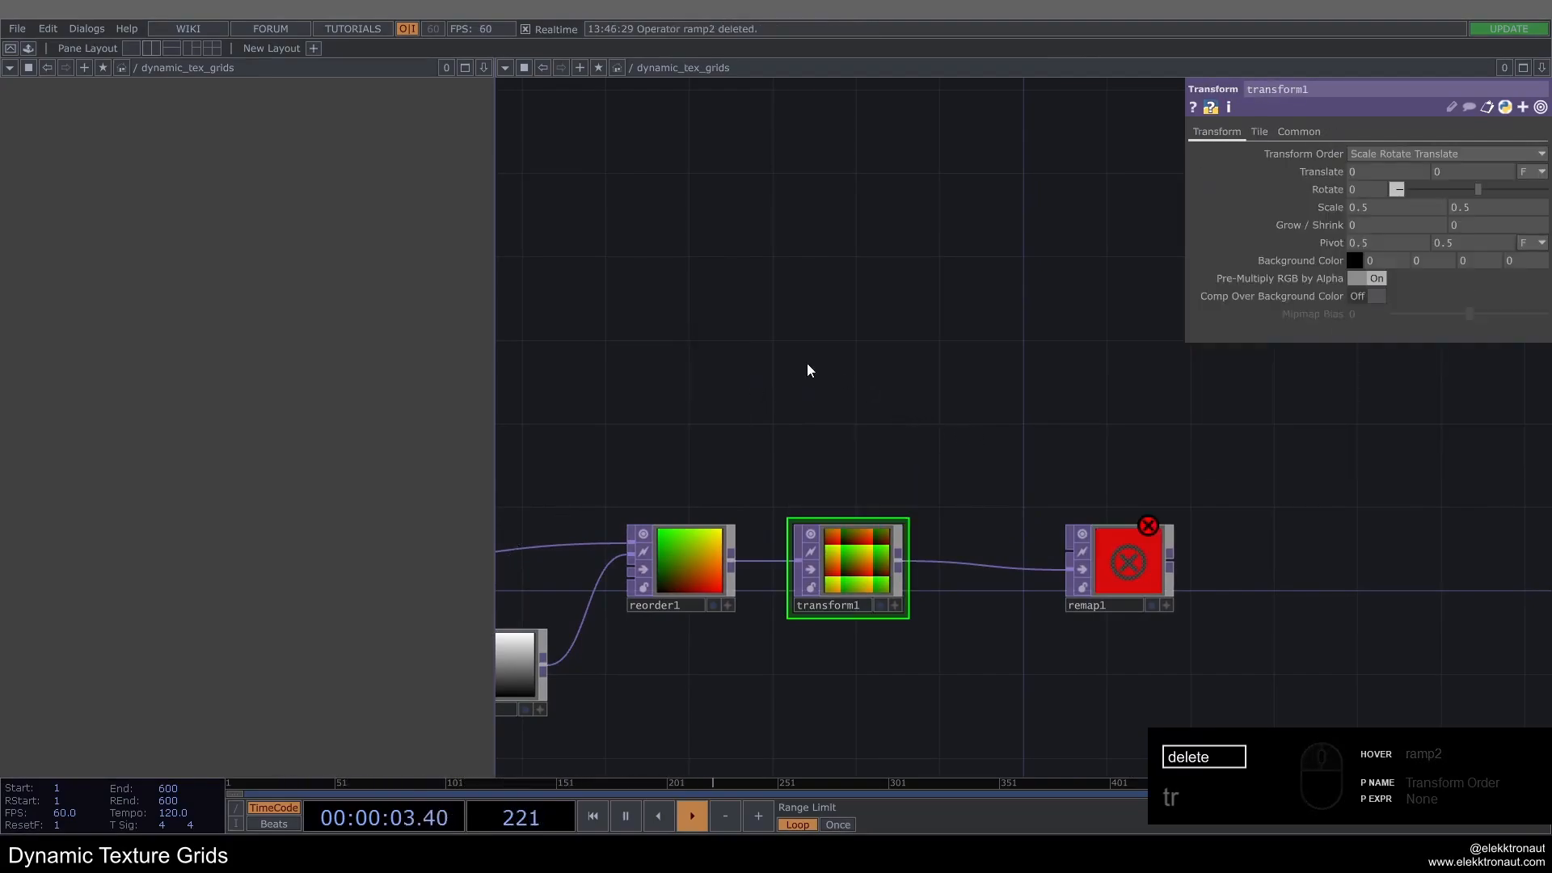
{"action": "key", "text": "Tab"}
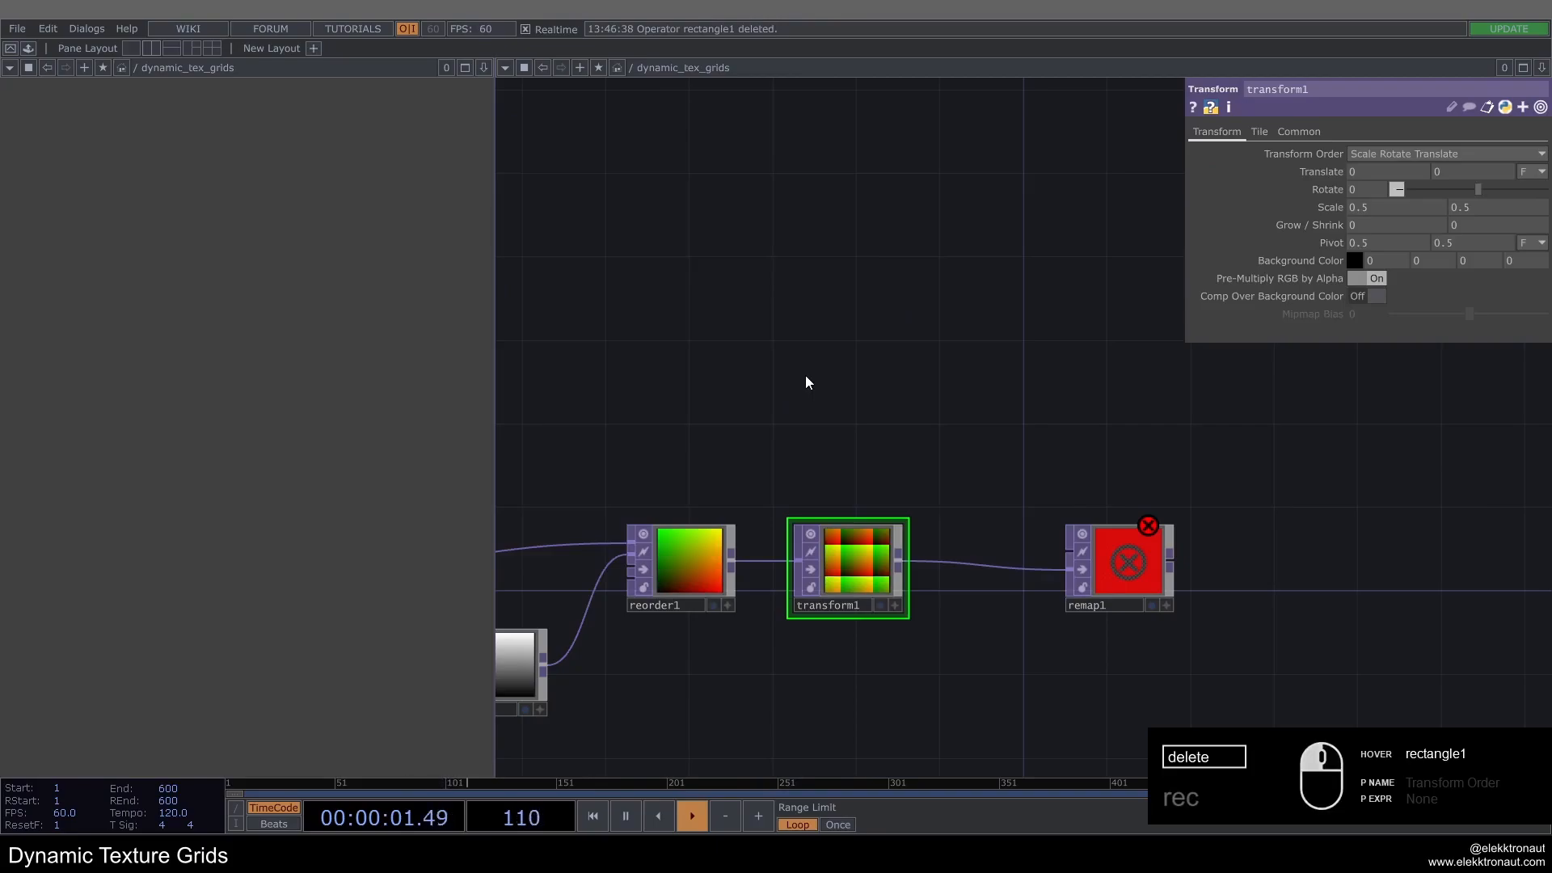
{"action": "key", "text": "Tab"}
{"action": "type", "text": "ci"}
{"action": "left_click", "coordinate": [581, 333]}
{"action": "left_click", "coordinate": [881, 348]}
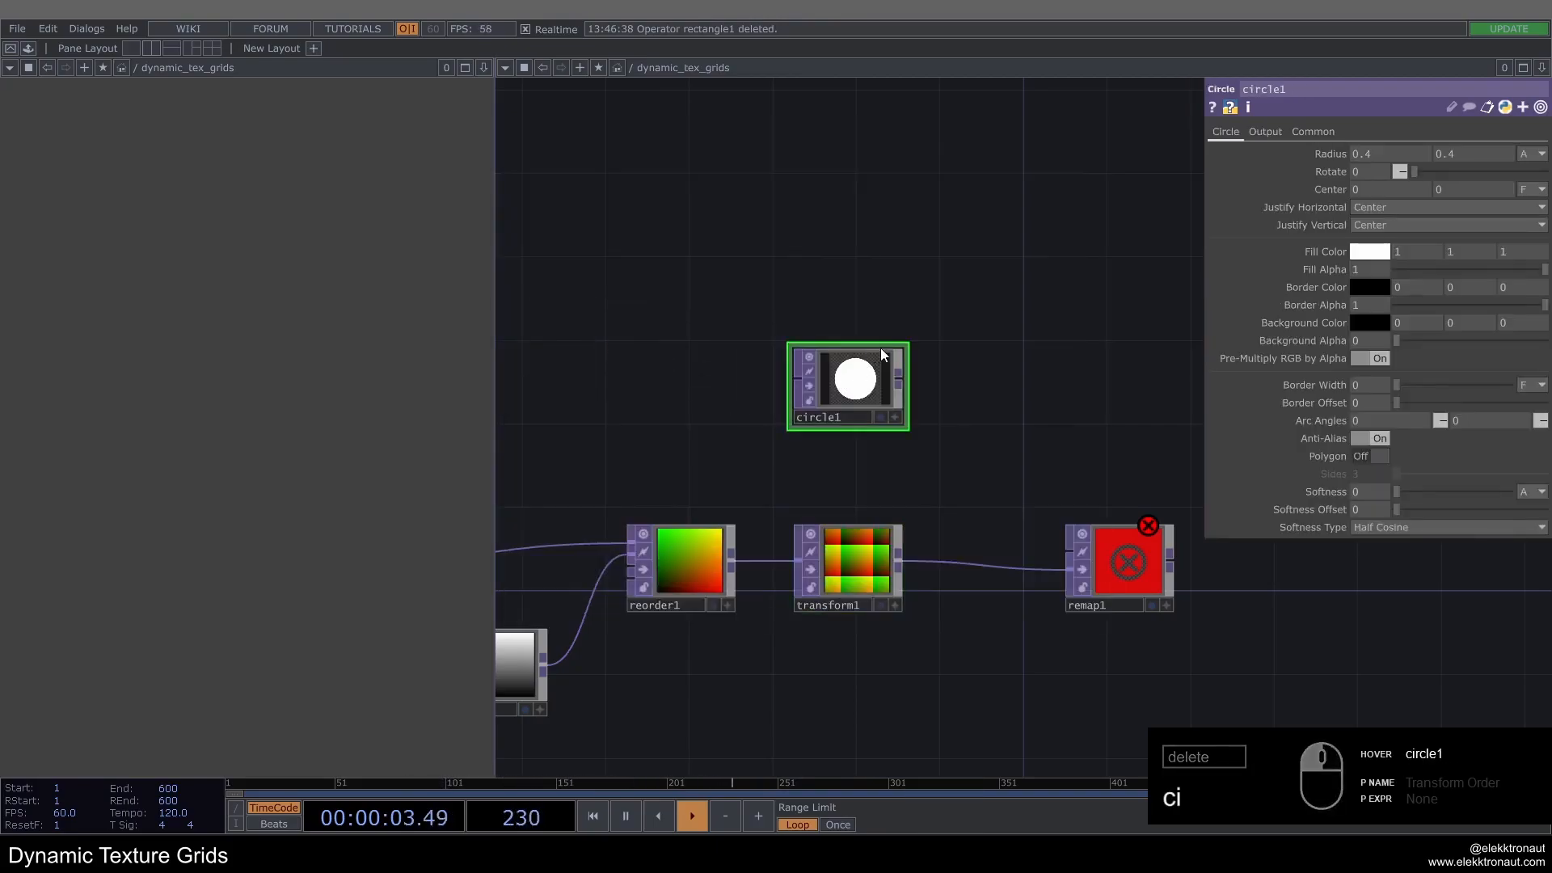
Step: Drive the resolution of circle1 with the constant's res channel and set its pixel format to 32-bit float (RGB)
{"action": "key", "text": "h"}
{"action": "left_click", "coordinate": [1313, 131]}
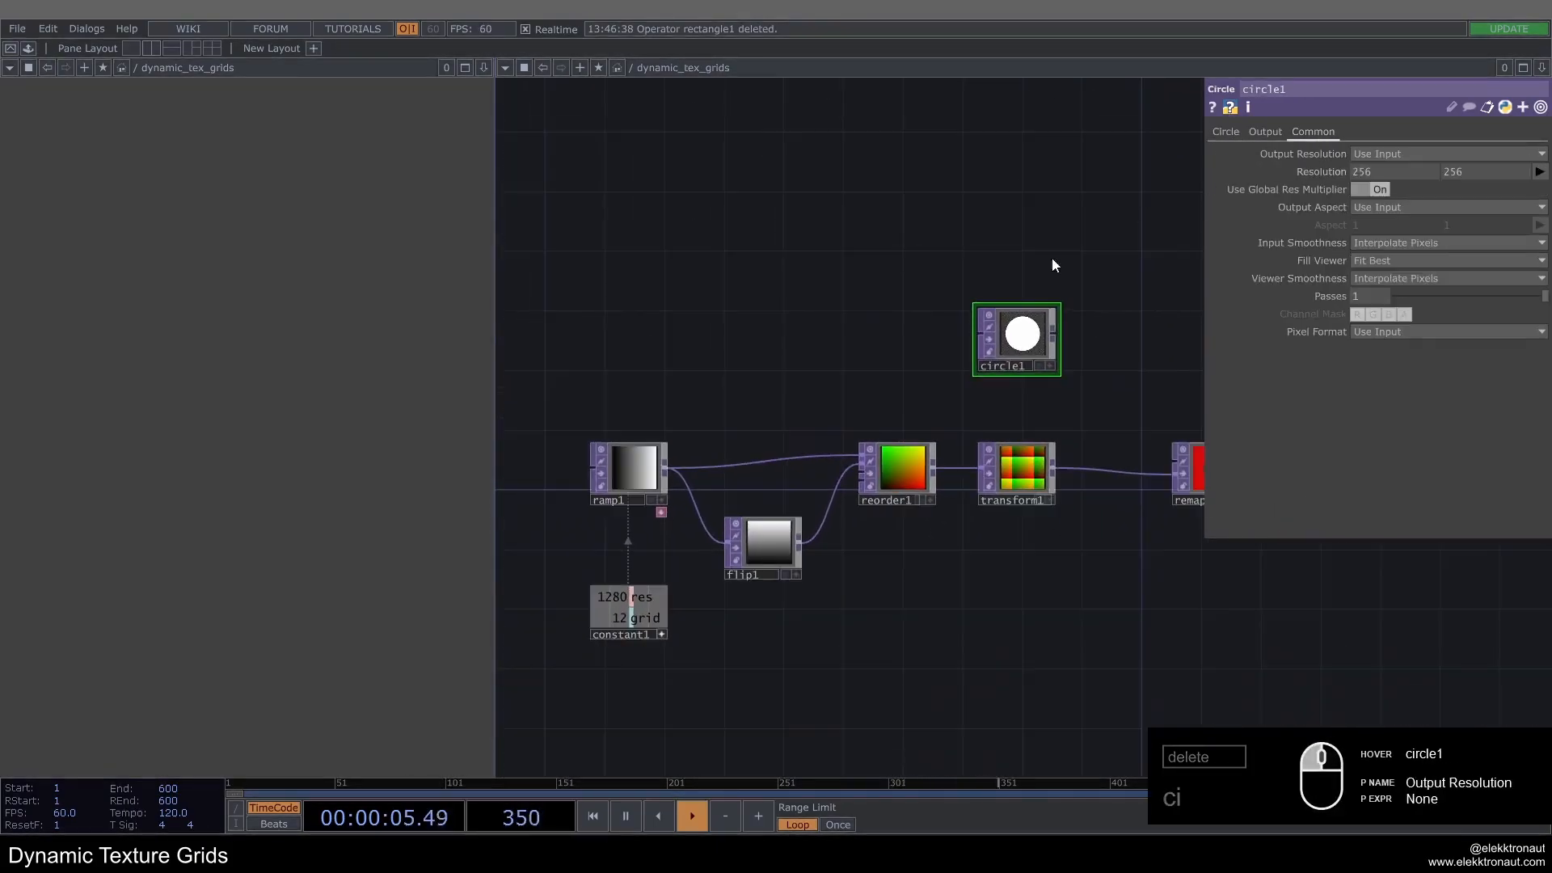
{"action": "mouse_move", "coordinate": [641, 597]}
{"action": "left_mouse_down"}
{"action": "mouse_move", "coordinate": [1261, 182]}
{"action": "mouse_move", "coordinate": [1317, 177]}
{"action": "left_mouse_up"}
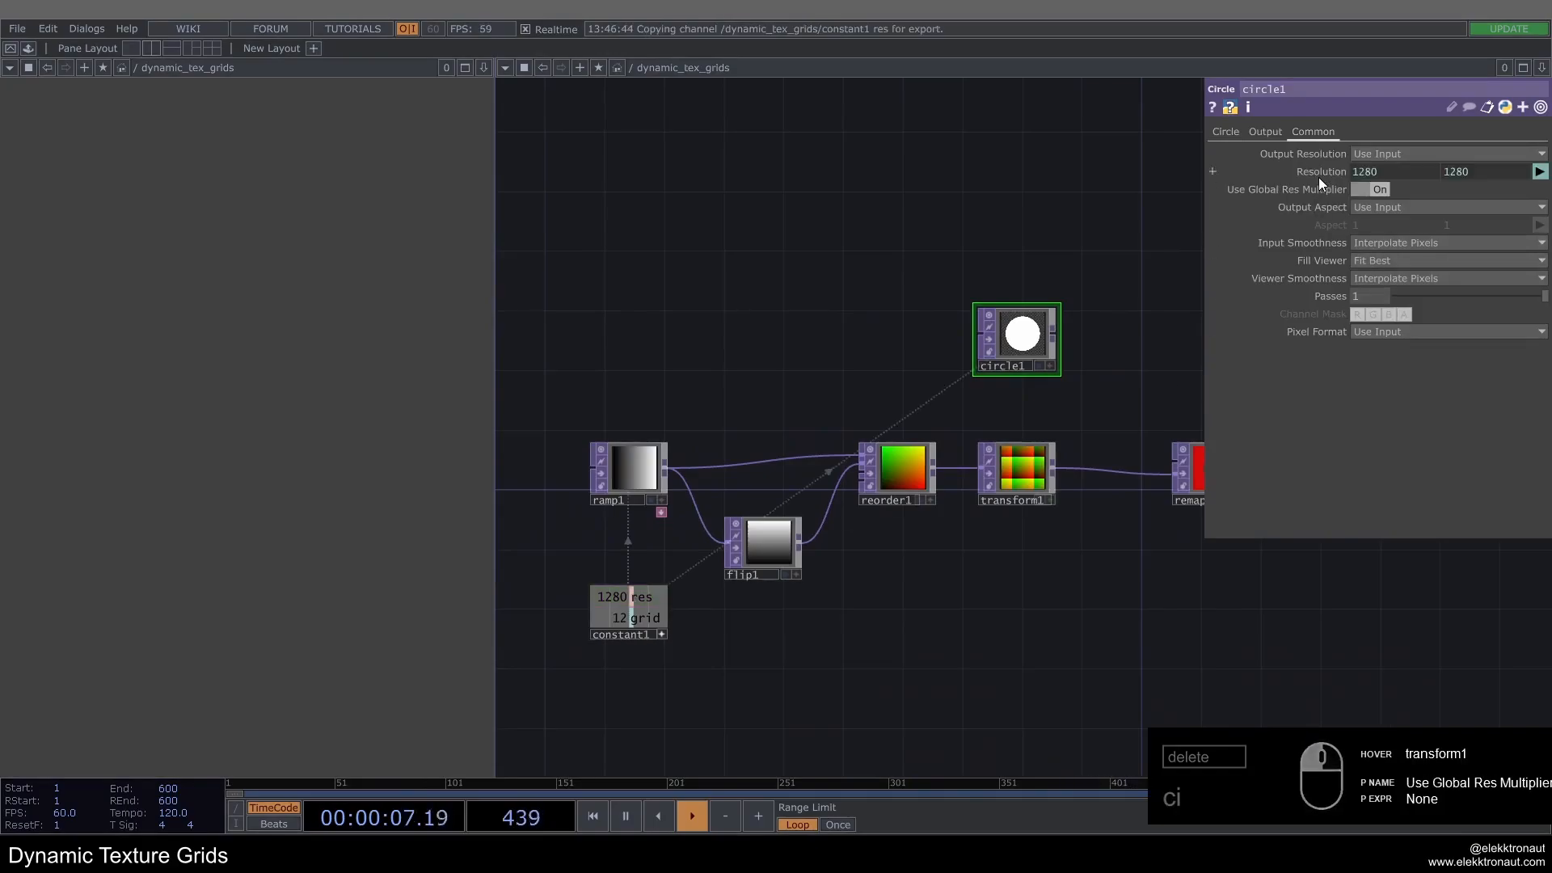
{"action": "left_click", "coordinate": [1416, 335]}
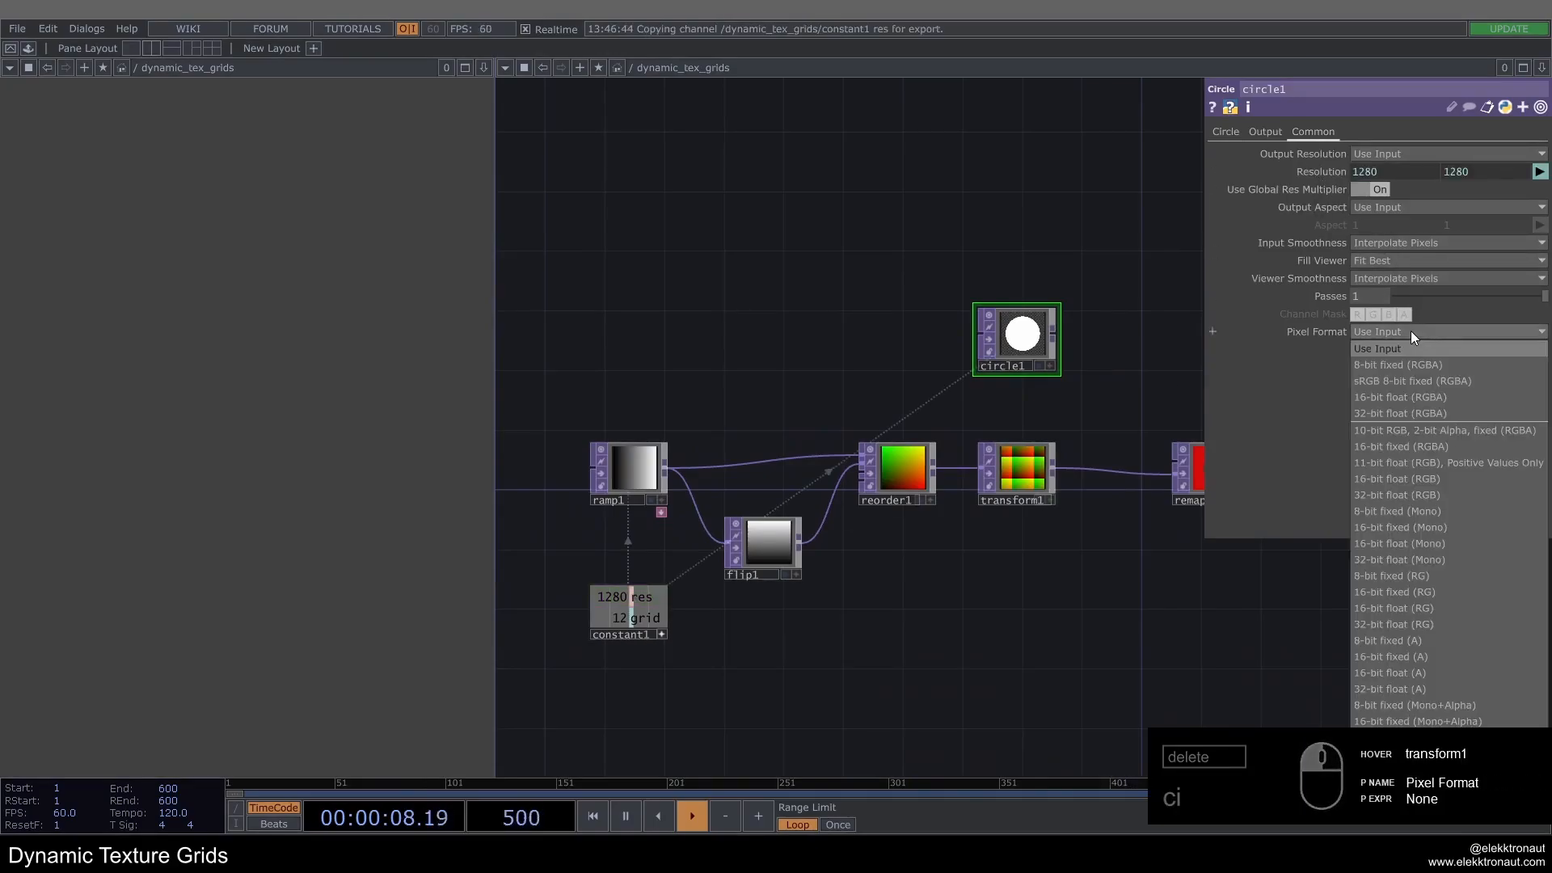
{"action": "left_click", "coordinate": [1423, 495]}
{"action": "left_click", "coordinate": [1226, 131]}
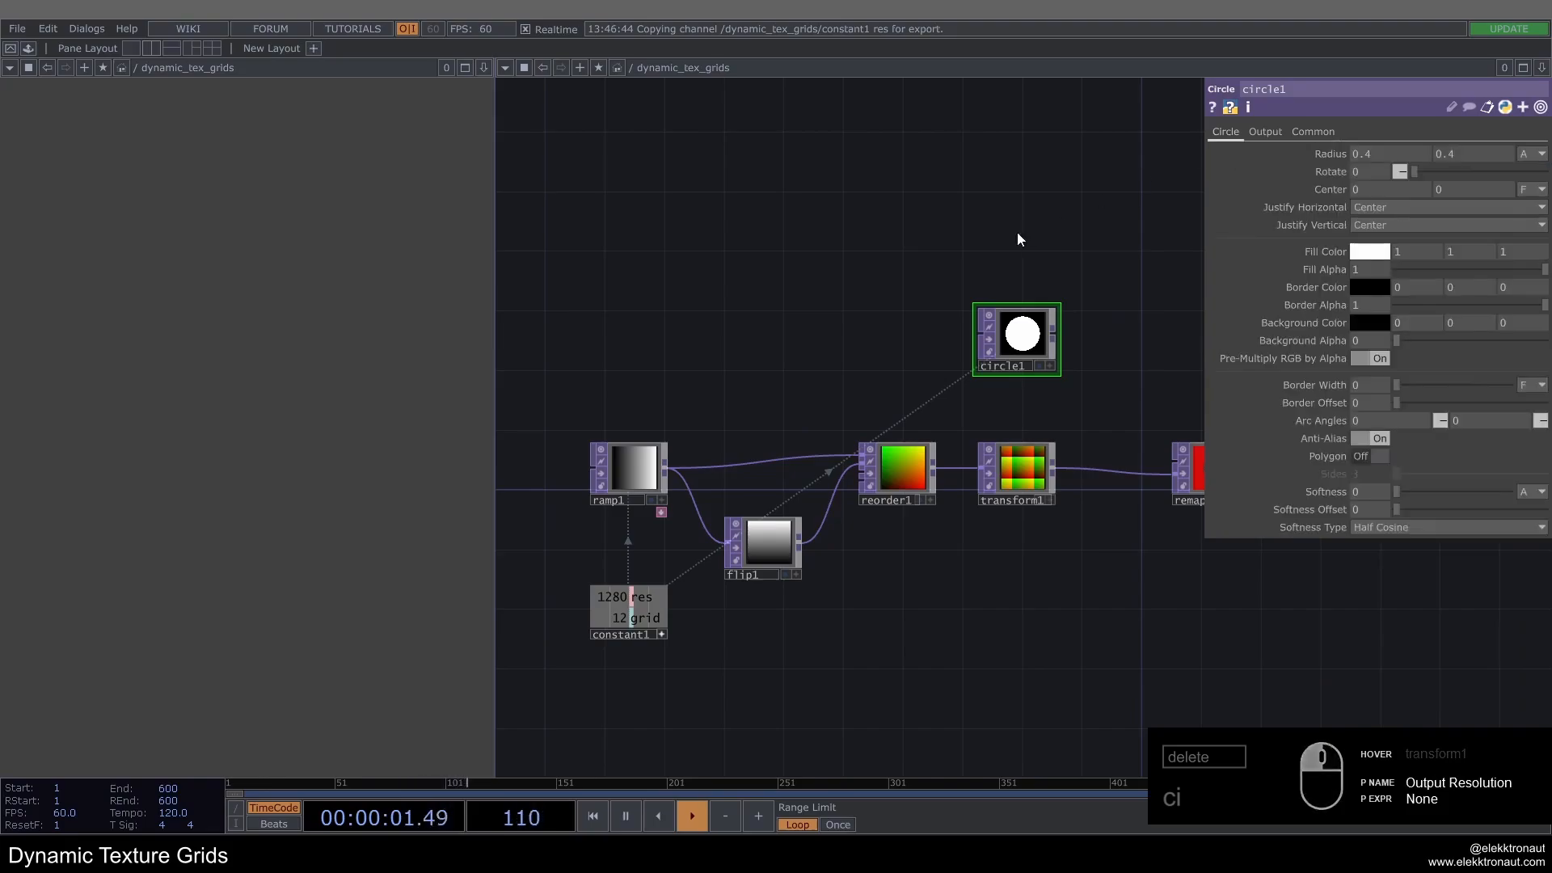
Step: Connect circle1 to the first input of remap1 and inspect the tiled circles
{"action": "left_click_drag", "start_coordinate": [1017, 234], "coordinate": [754, 241]}
{"action": "left_click_drag", "start_coordinate": [792, 341], "coordinate": [905, 479]}
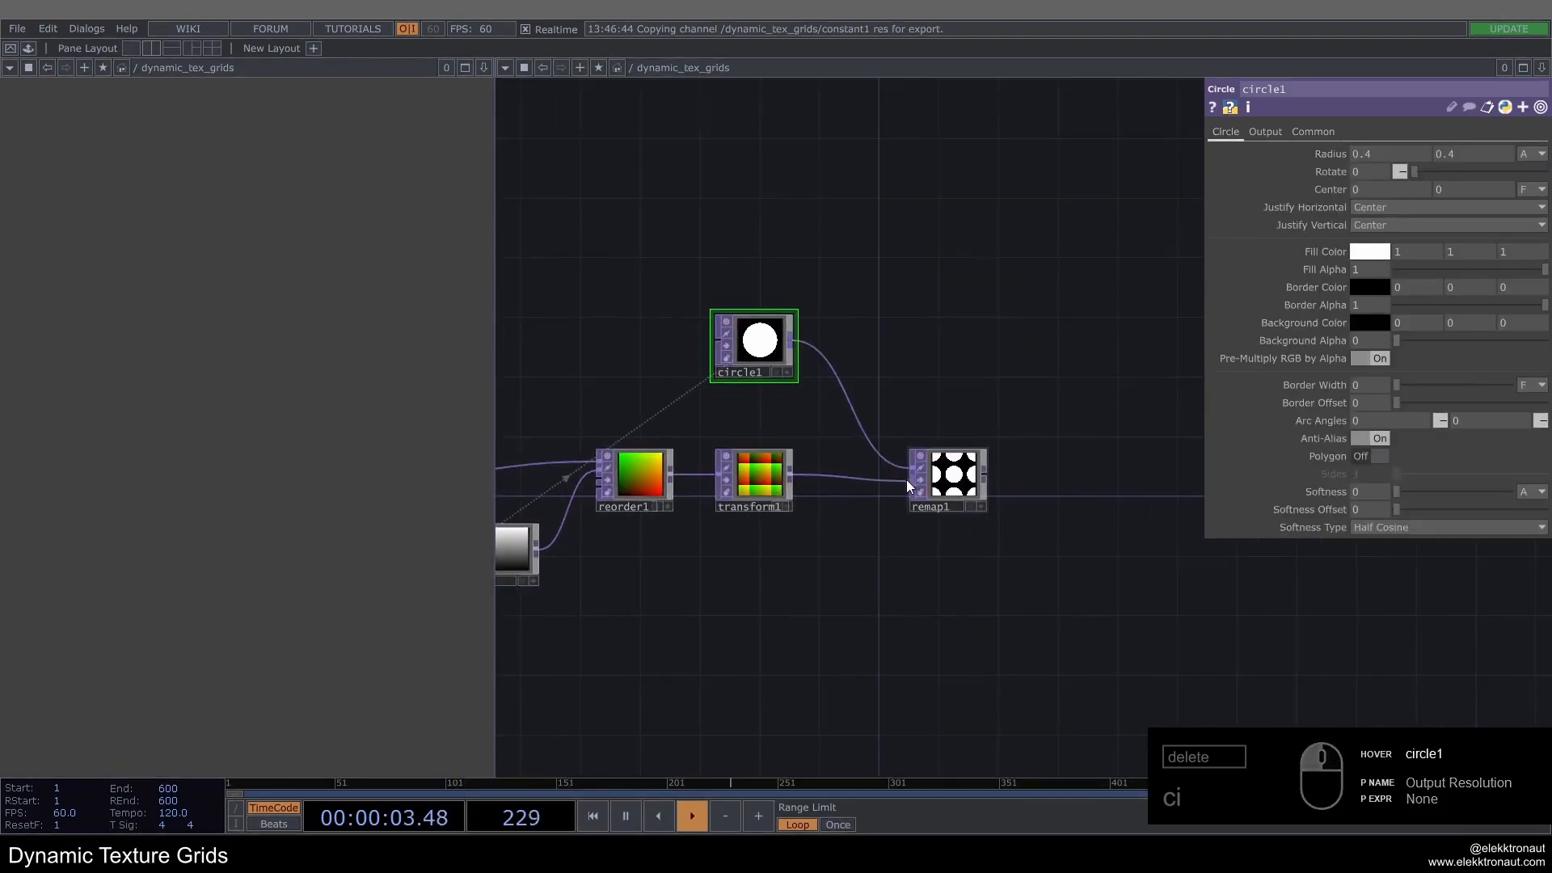
{"action": "scroll", "coordinate": [882, 493], "scroll_direction": "up", "scroll_amount": 2}
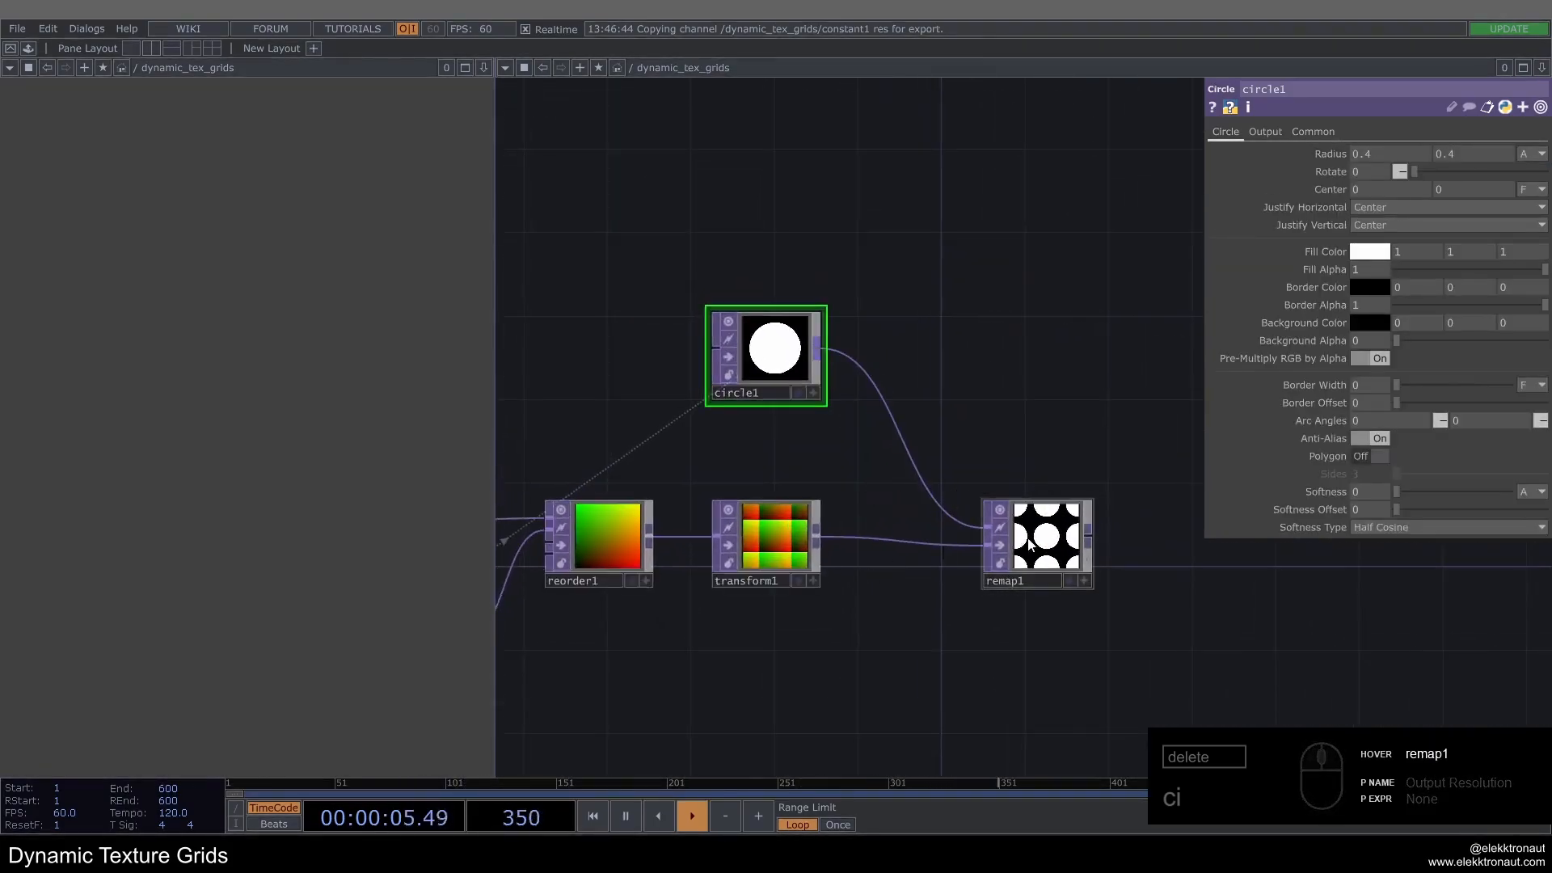
{"action": "scroll", "coordinate": [954, 510], "scroll_direction": "up", "scroll_amount": 3}
{"action": "scroll", "coordinate": [906, 534], "scroll_direction": "down", "scroll_amount": 2}
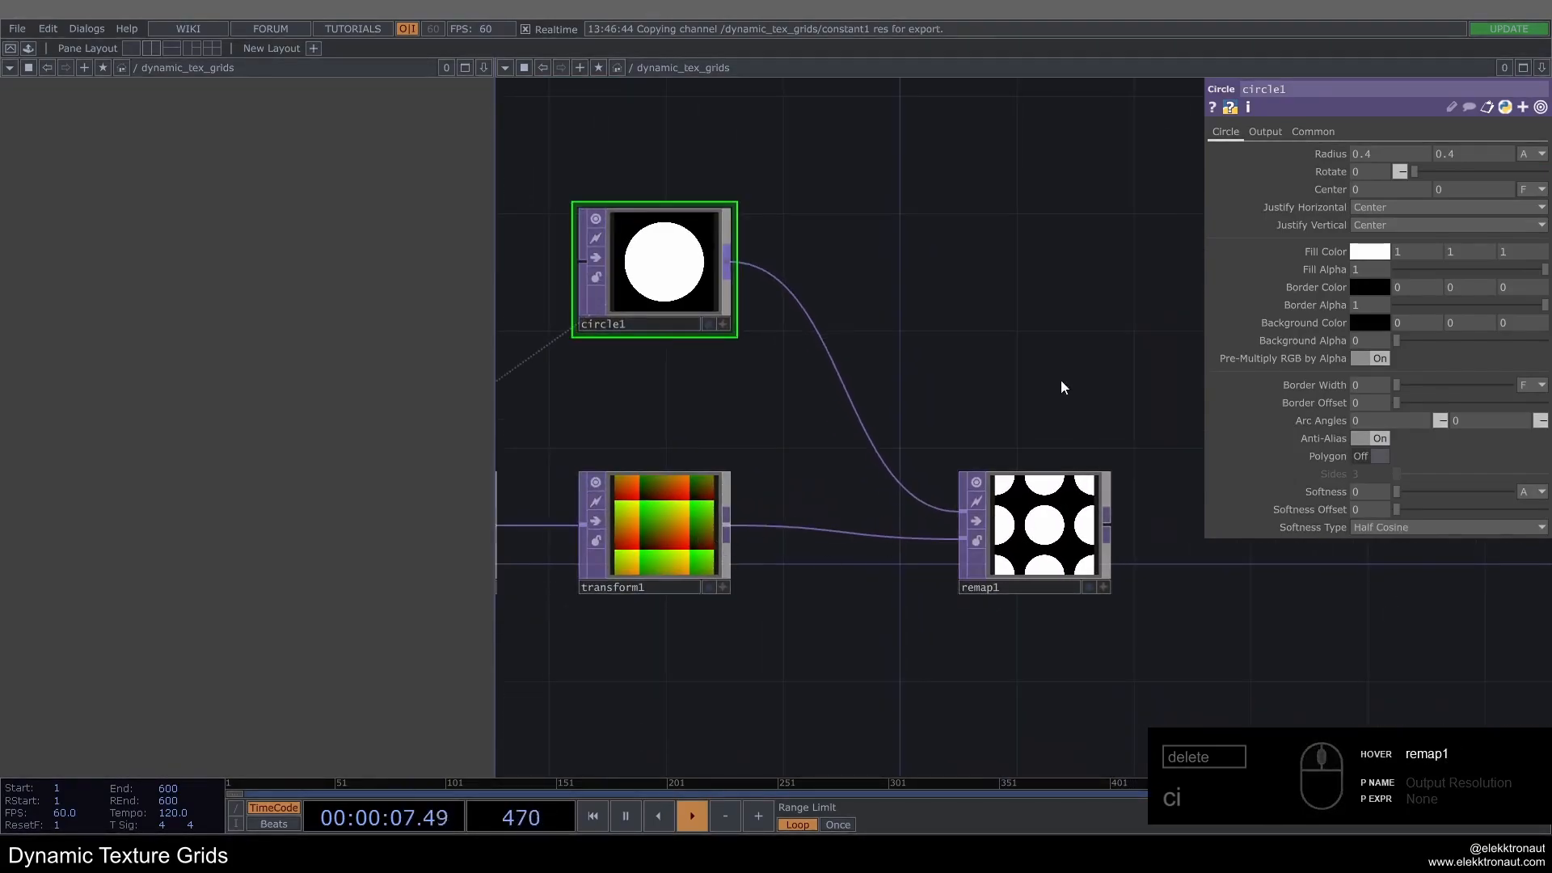
{"action": "left_click_drag", "start_coordinate": [987, 414], "coordinate": [1051, 444]}
Step: Set the pivot of transform1 to 0 in both directions and check the circles in remap1
{"action": "left_click", "coordinate": [758, 574]}
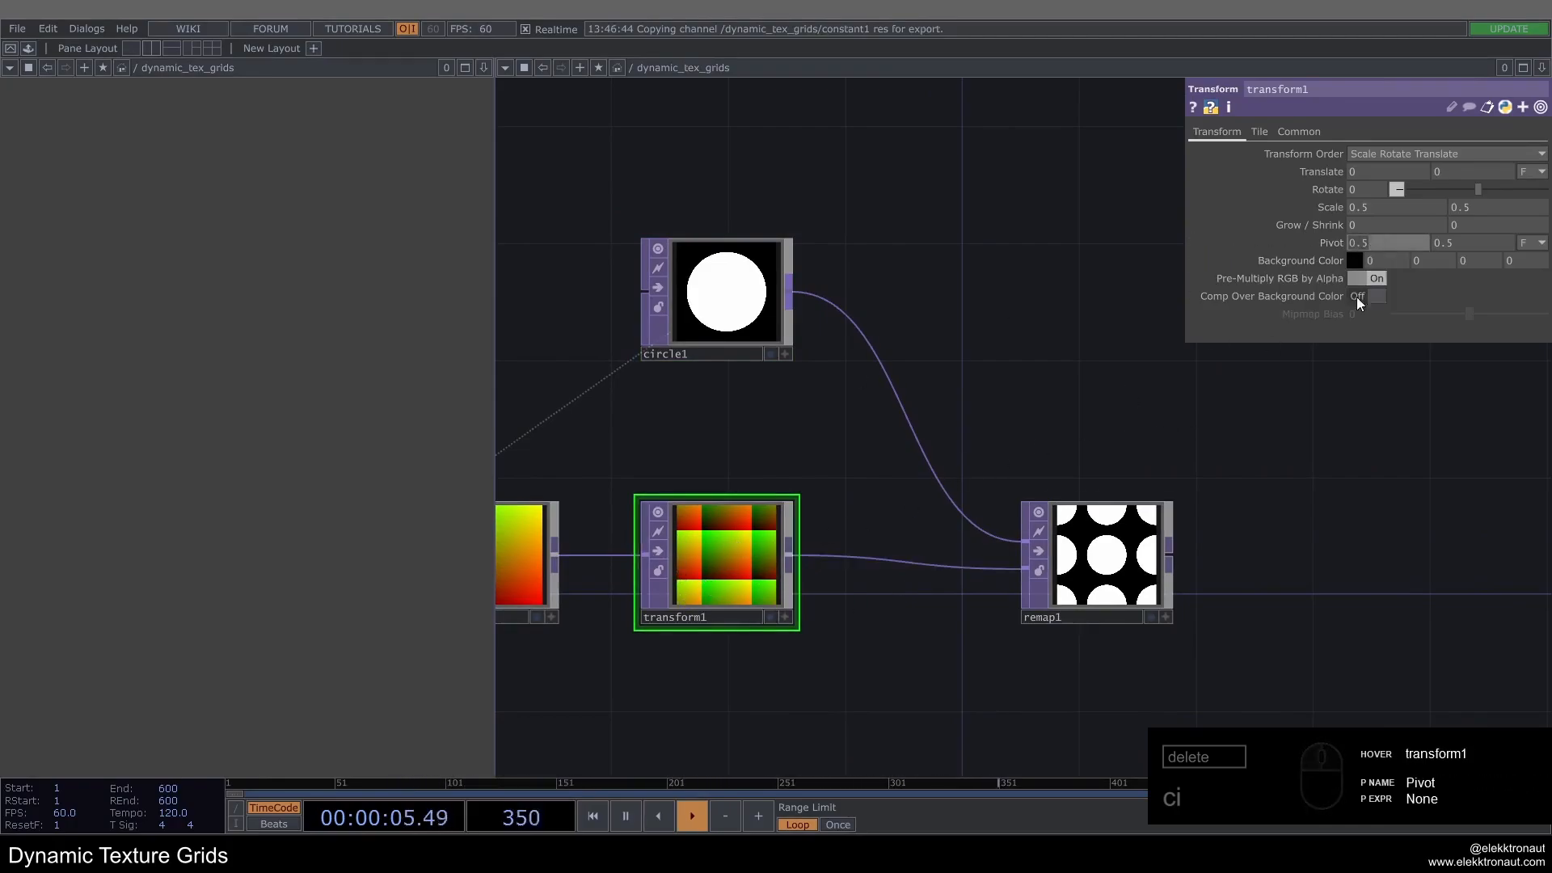
{"action": "type", "text": "0"}
{"action": "left_click", "coordinate": [1442, 244]}
{"action": "type", "text": "0"}
{"action": "key", "text": "Return"}
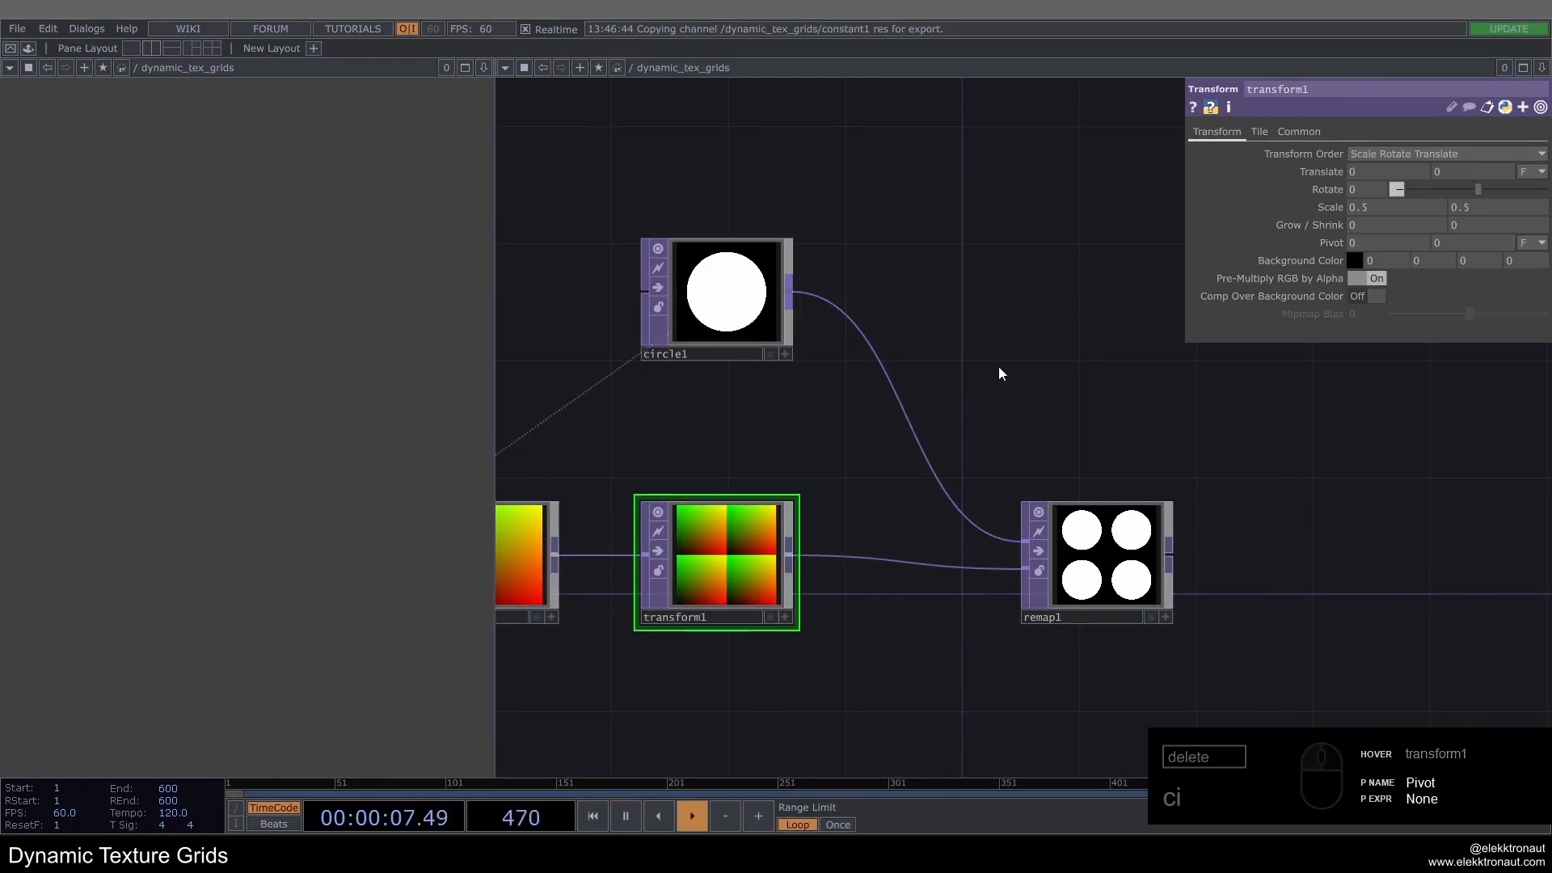
{"action": "scroll", "coordinate": [1108, 539], "scroll_direction": "up", "scroll_amount": 4}
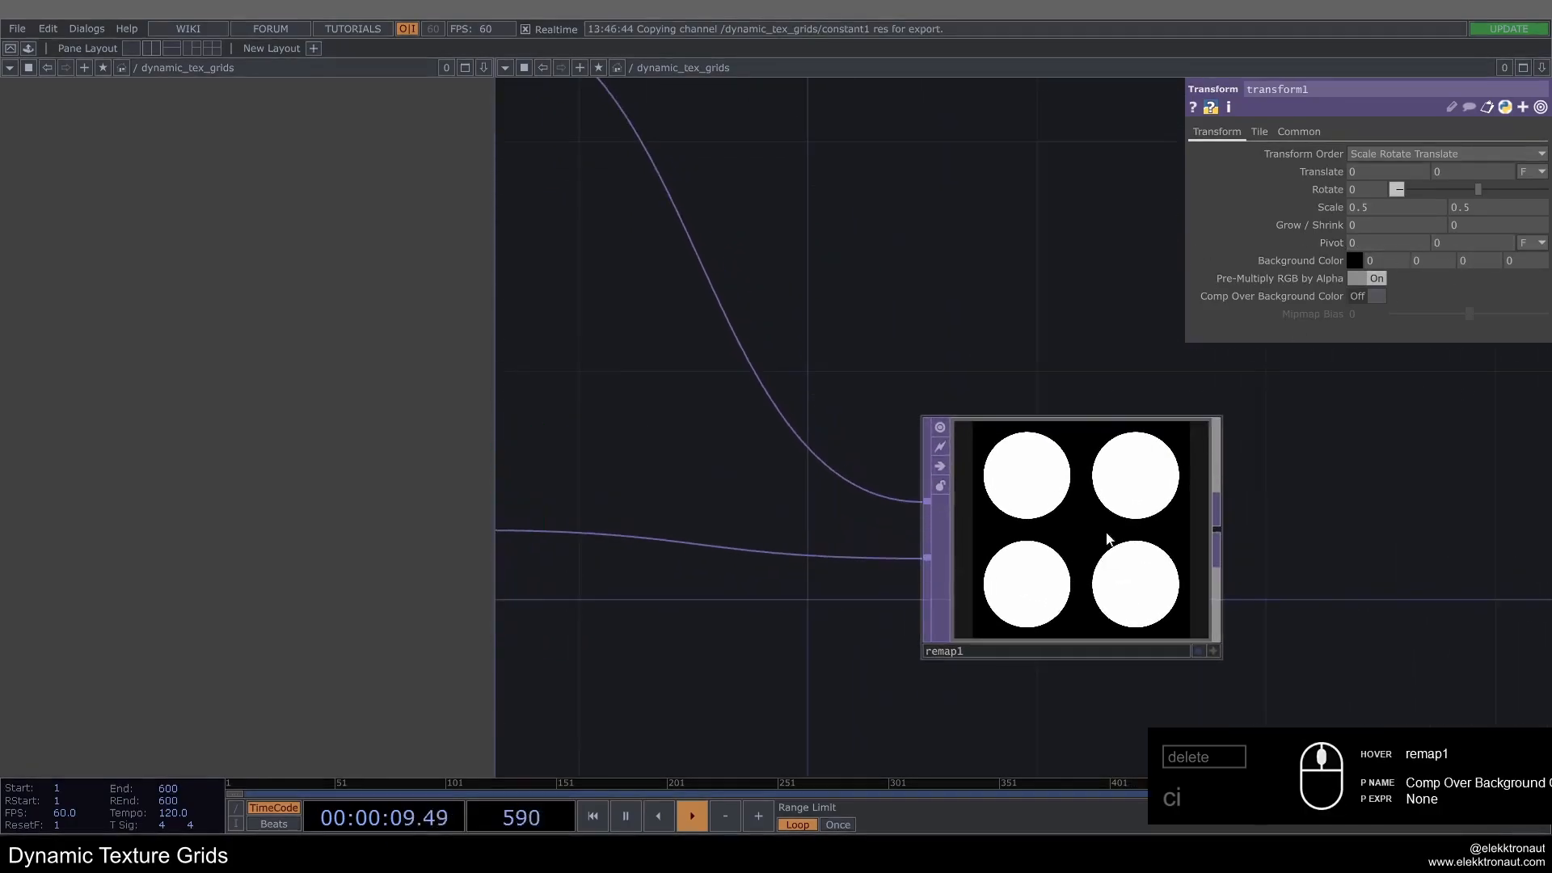
{"action": "scroll", "coordinate": [1071, 522], "scroll_direction": "down", "scroll_amount": 6}
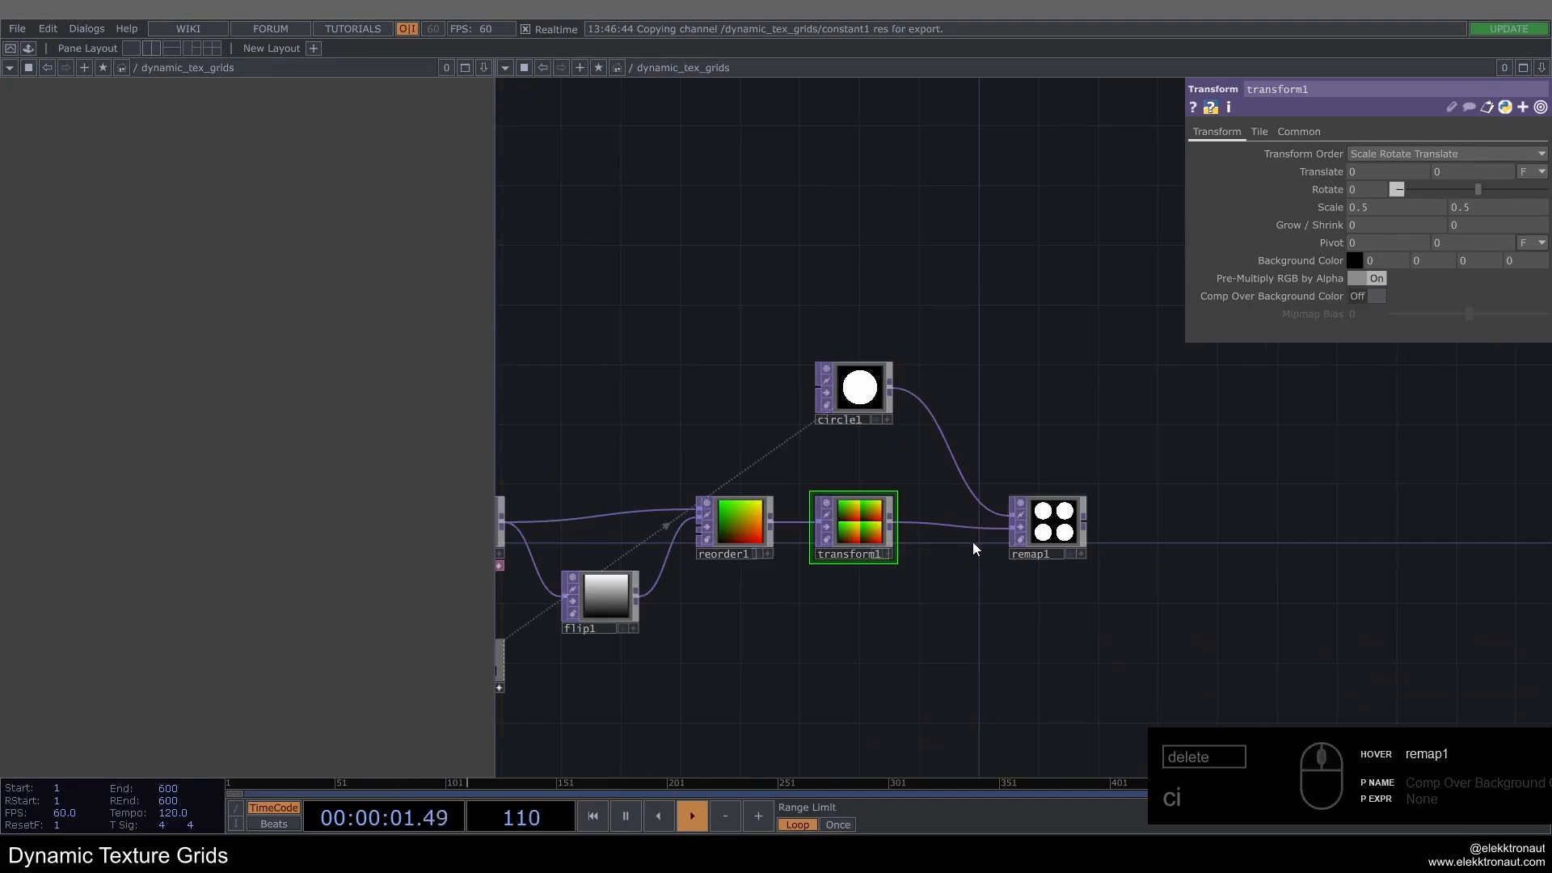
Step: Drive both scale values of transform1 with the expression 1/op('constant1')['grid'] and inspect the resulting grid in transform1 and remap1
{"action": "left_click_drag", "start_coordinate": [894, 624], "coordinate": [978, 590]}
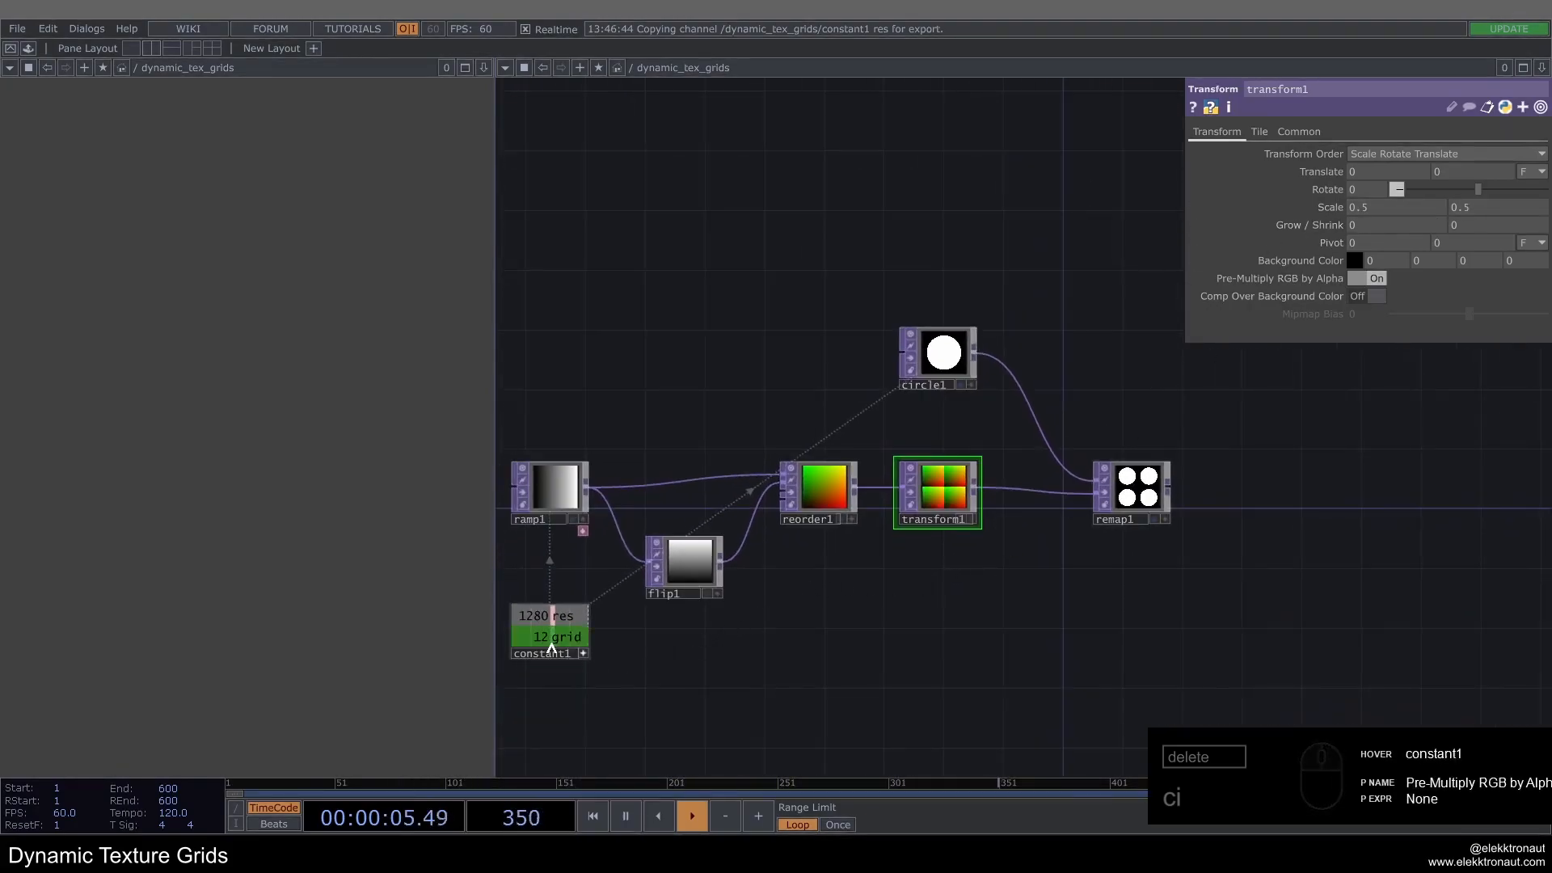
{"action": "left_click_drag", "start_coordinate": [552, 641], "coordinate": [1327, 204]}
{"action": "left_click", "coordinate": [1327, 204]}
{"action": "left_click", "coordinate": [1311, 226]}
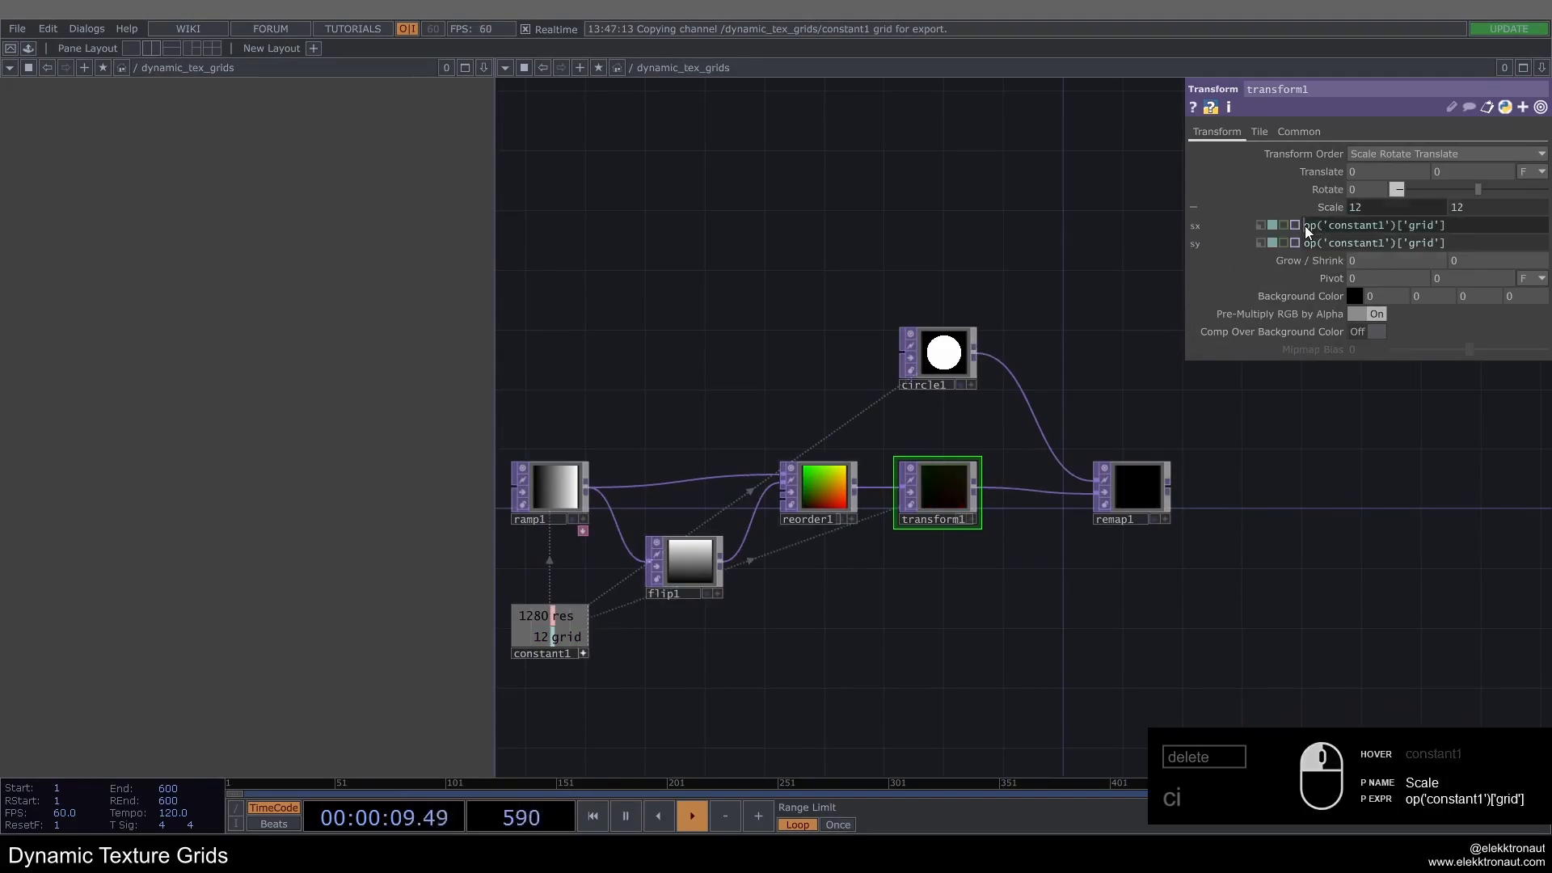
{"action": "type", "text": "1/"}
{"action": "left_click", "coordinate": [1303, 239]}
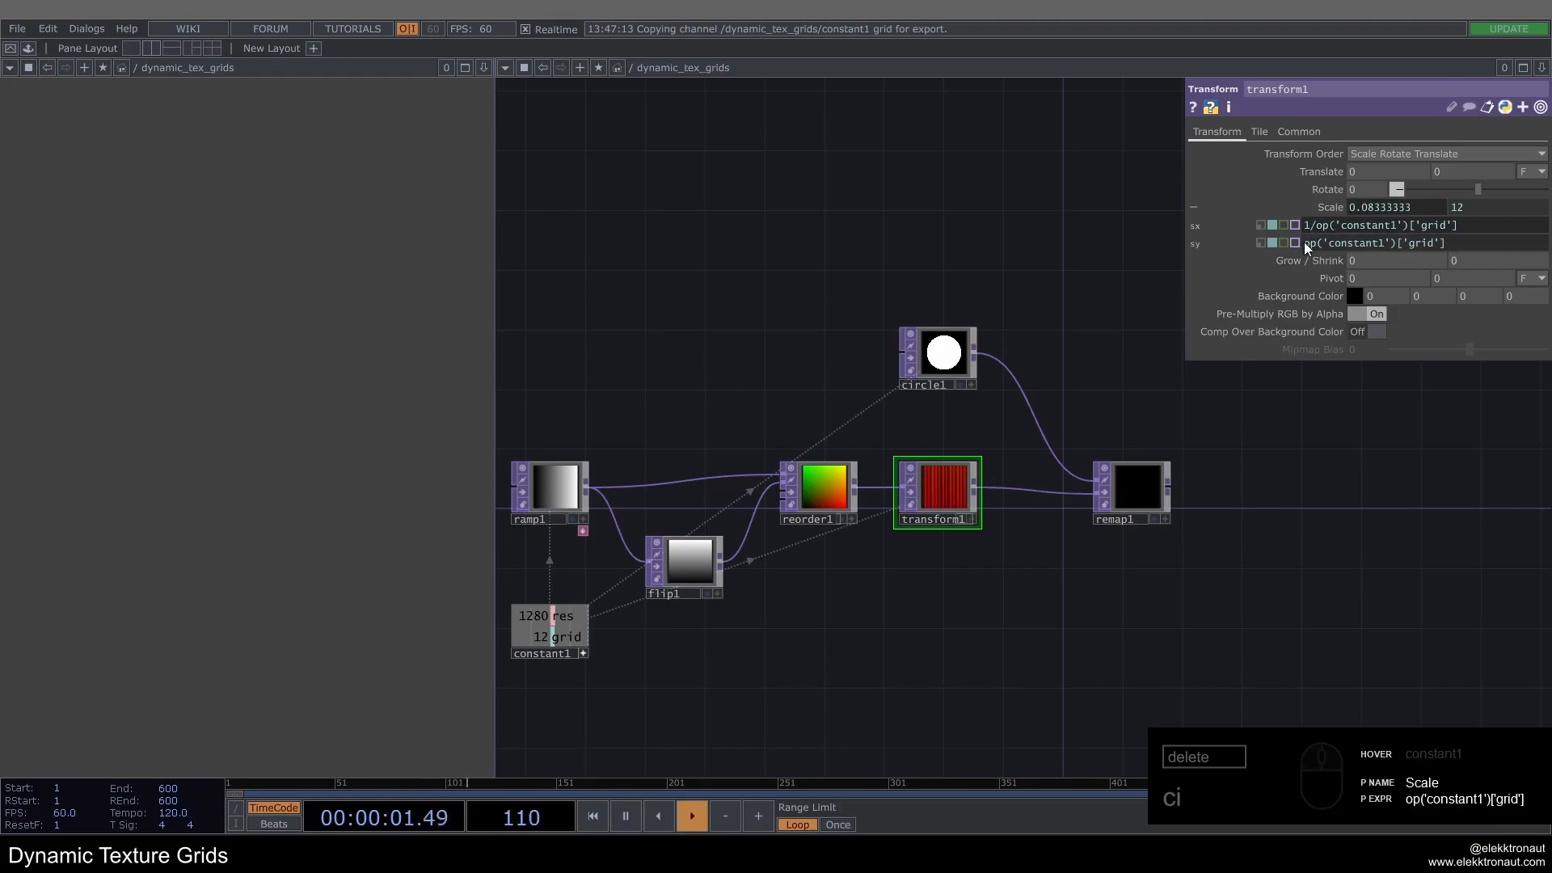
{"action": "type", "text": "1/"}
{"action": "key", "text": "Return"}
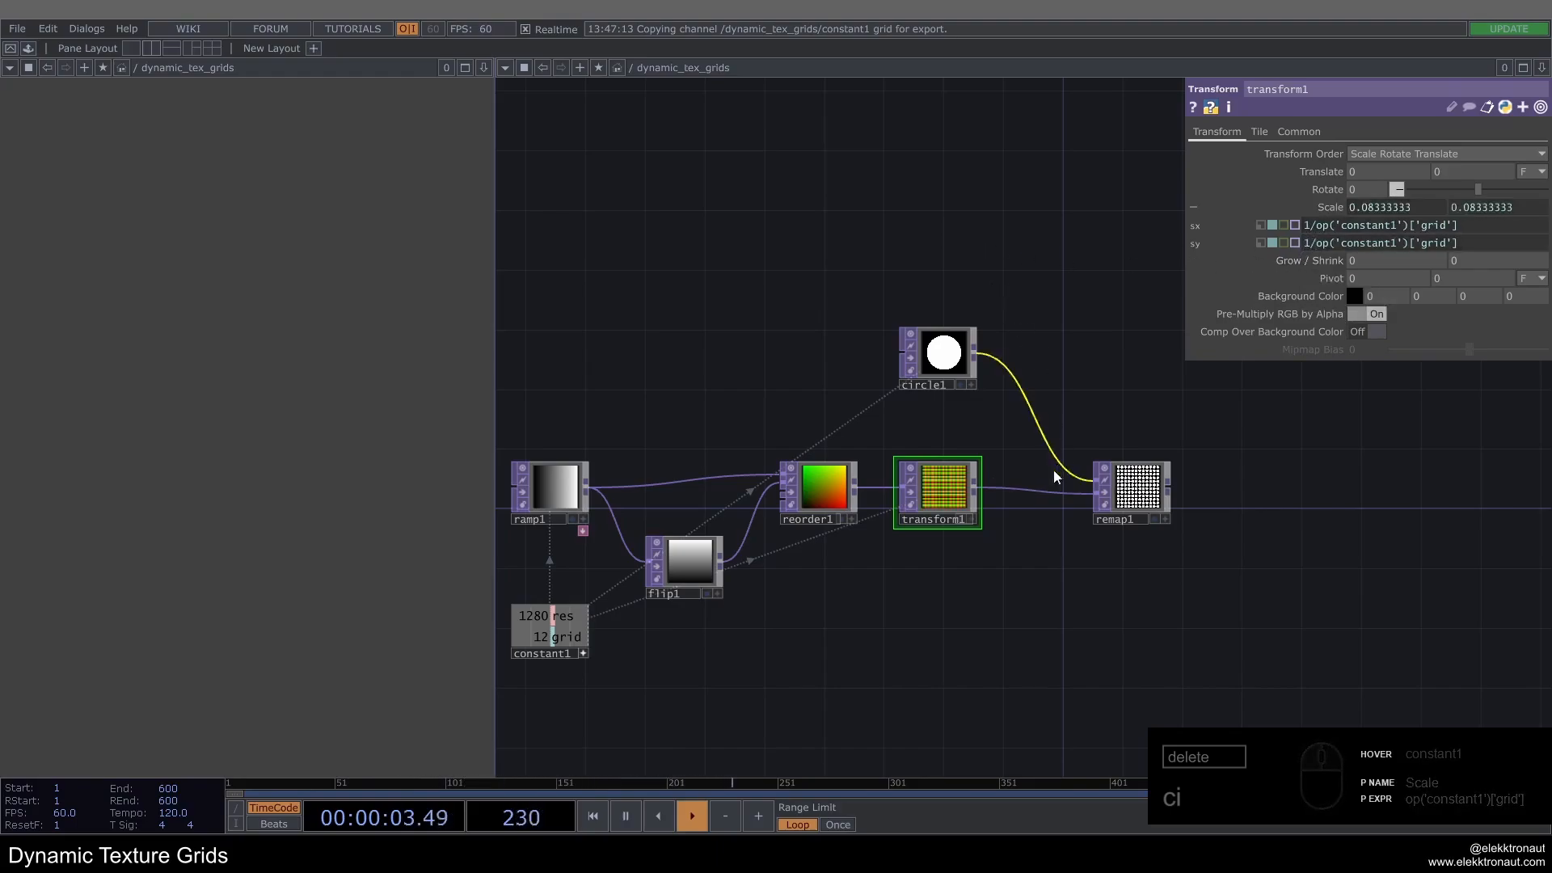
{"action": "scroll", "coordinate": [917, 480], "scroll_direction": "up", "scroll_amount": 4}
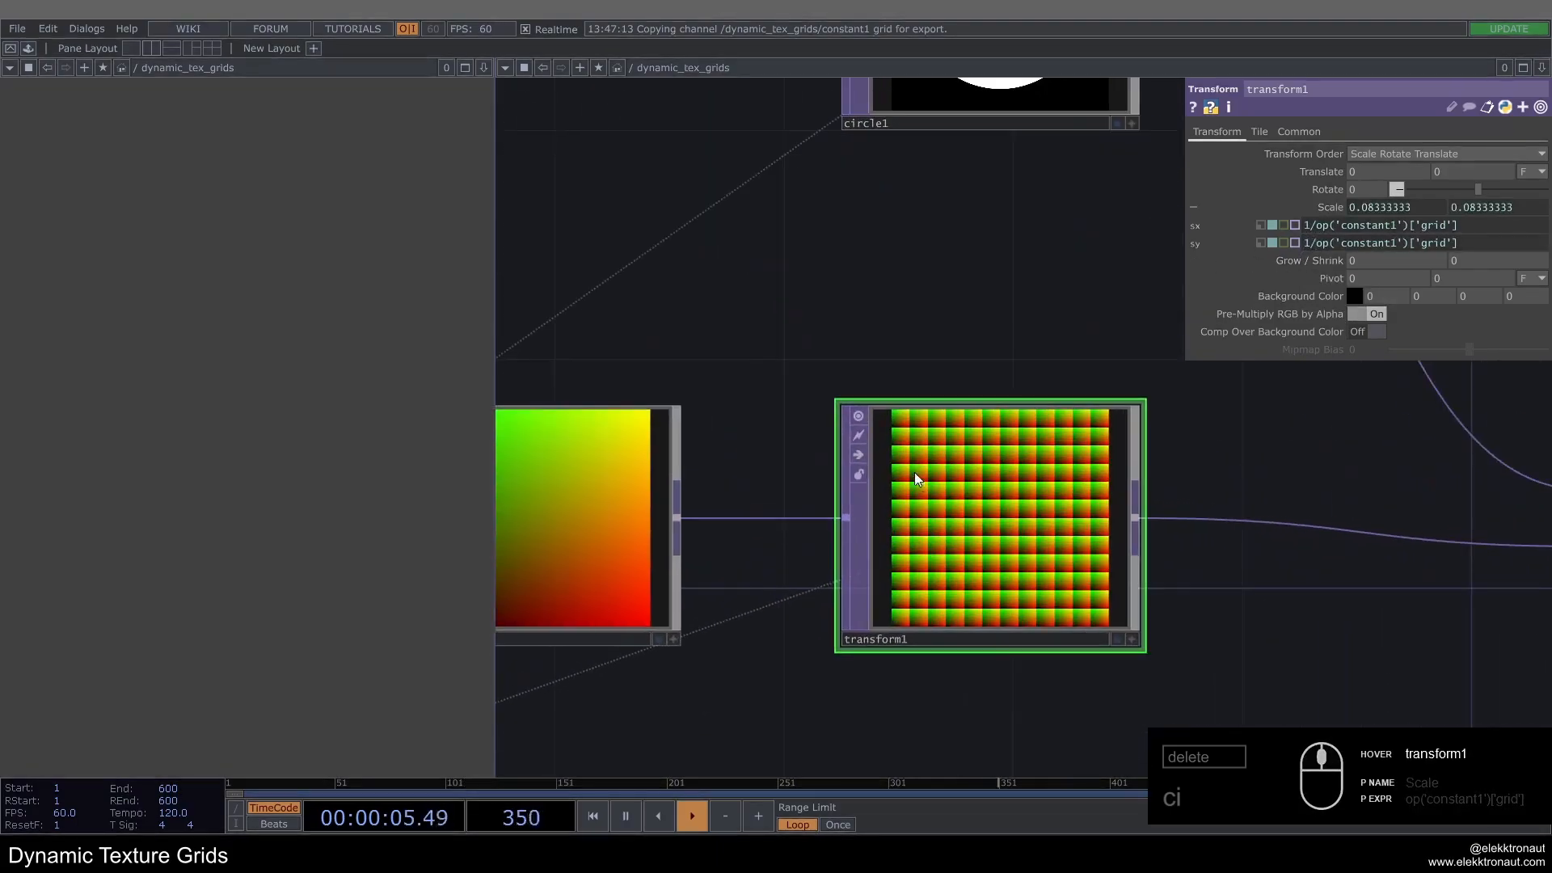
{"action": "scroll", "coordinate": [947, 647], "scroll_direction": "down", "scroll_amount": 2}
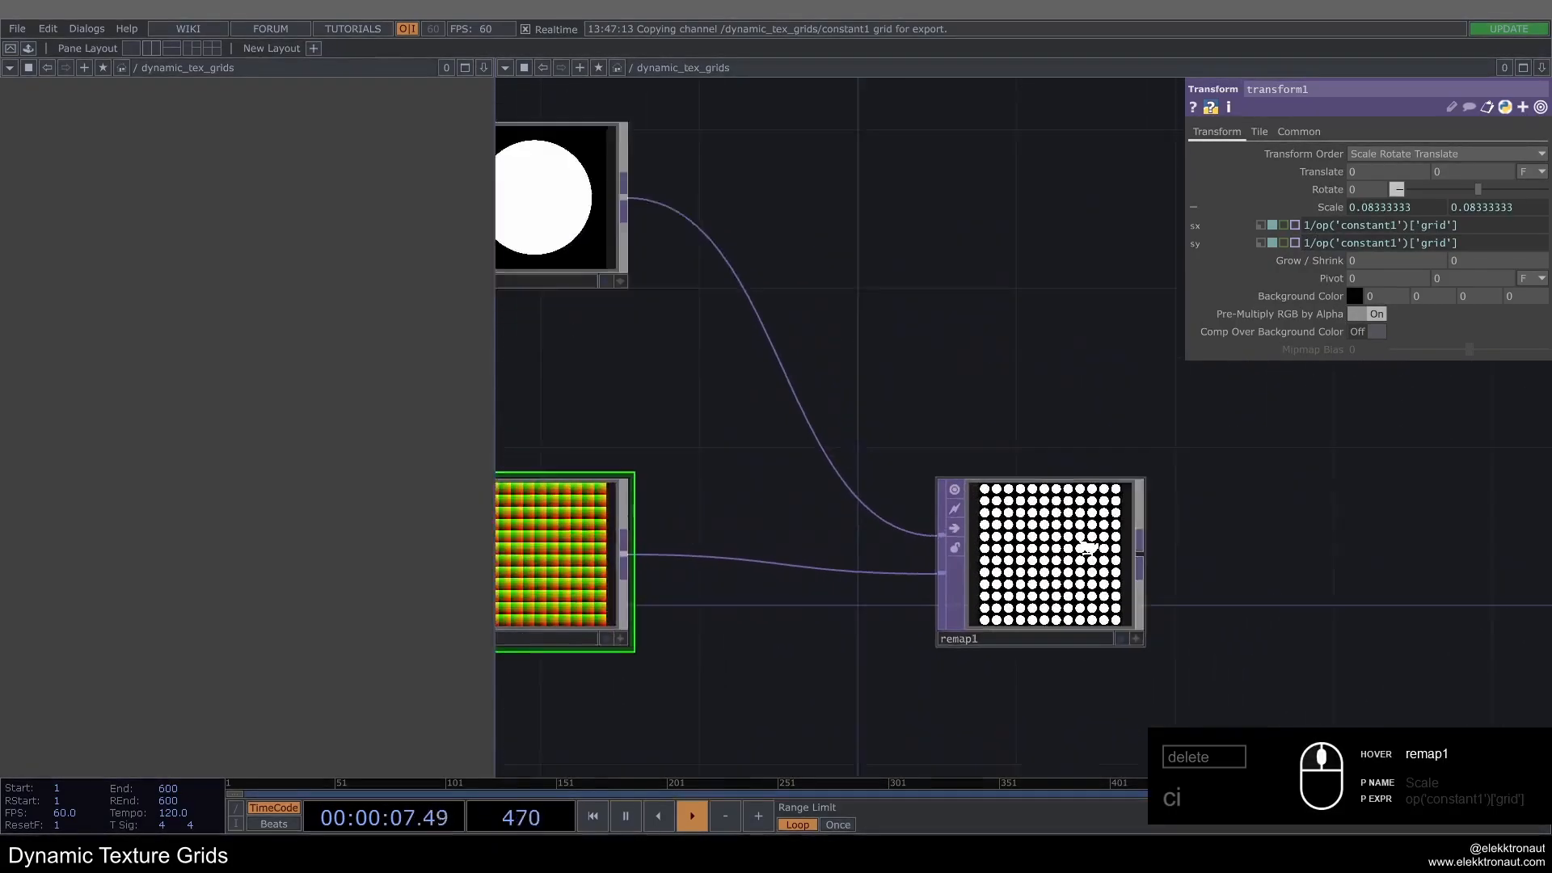
{"action": "scroll", "coordinate": [1049, 479], "scroll_direction": "up", "scroll_amount": 4}
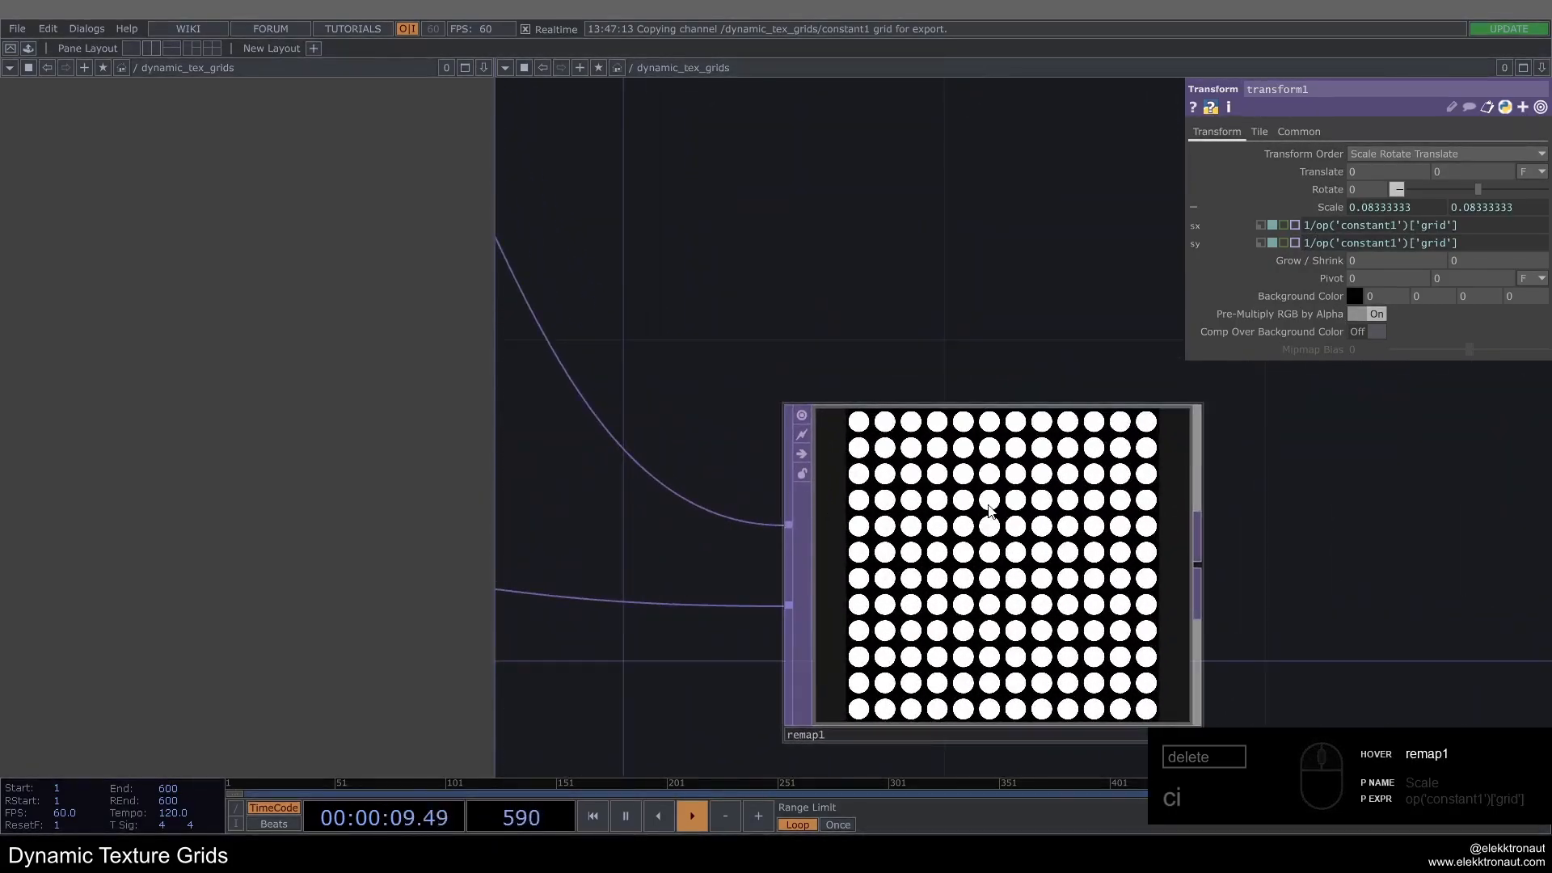
{"action": "scroll", "coordinate": [990, 509], "scroll_direction": "down", "scroll_amount": 4}
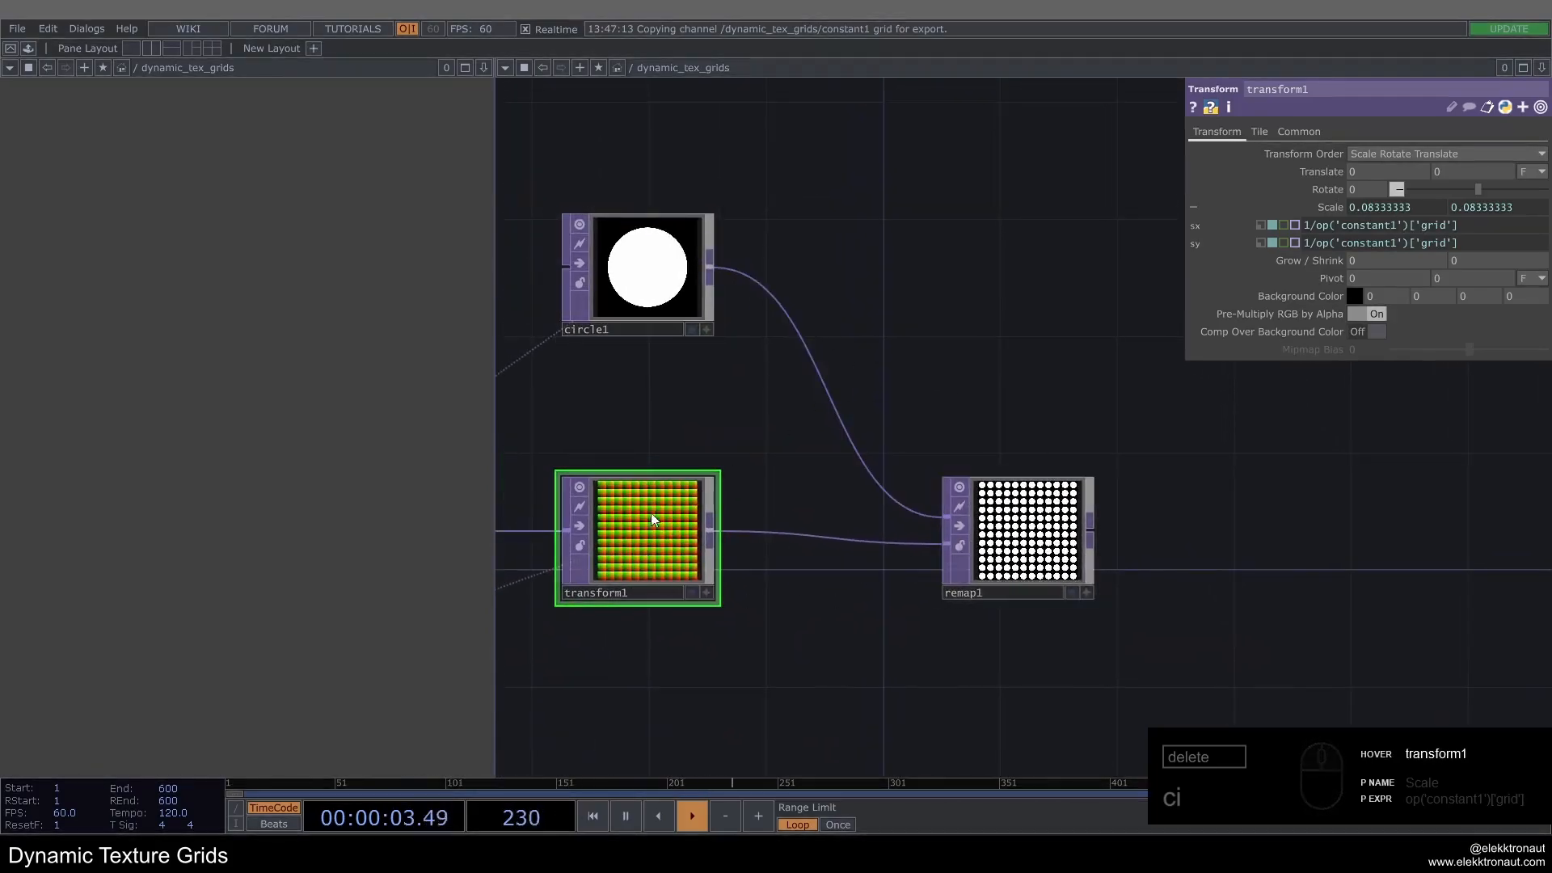
Step: Add a Null TOP after remap1, well apart from it, name it bg and display it as the backdrop
{"action": "scroll", "coordinate": [756, 590], "scroll_direction": "down", "scroll_amount": 4}
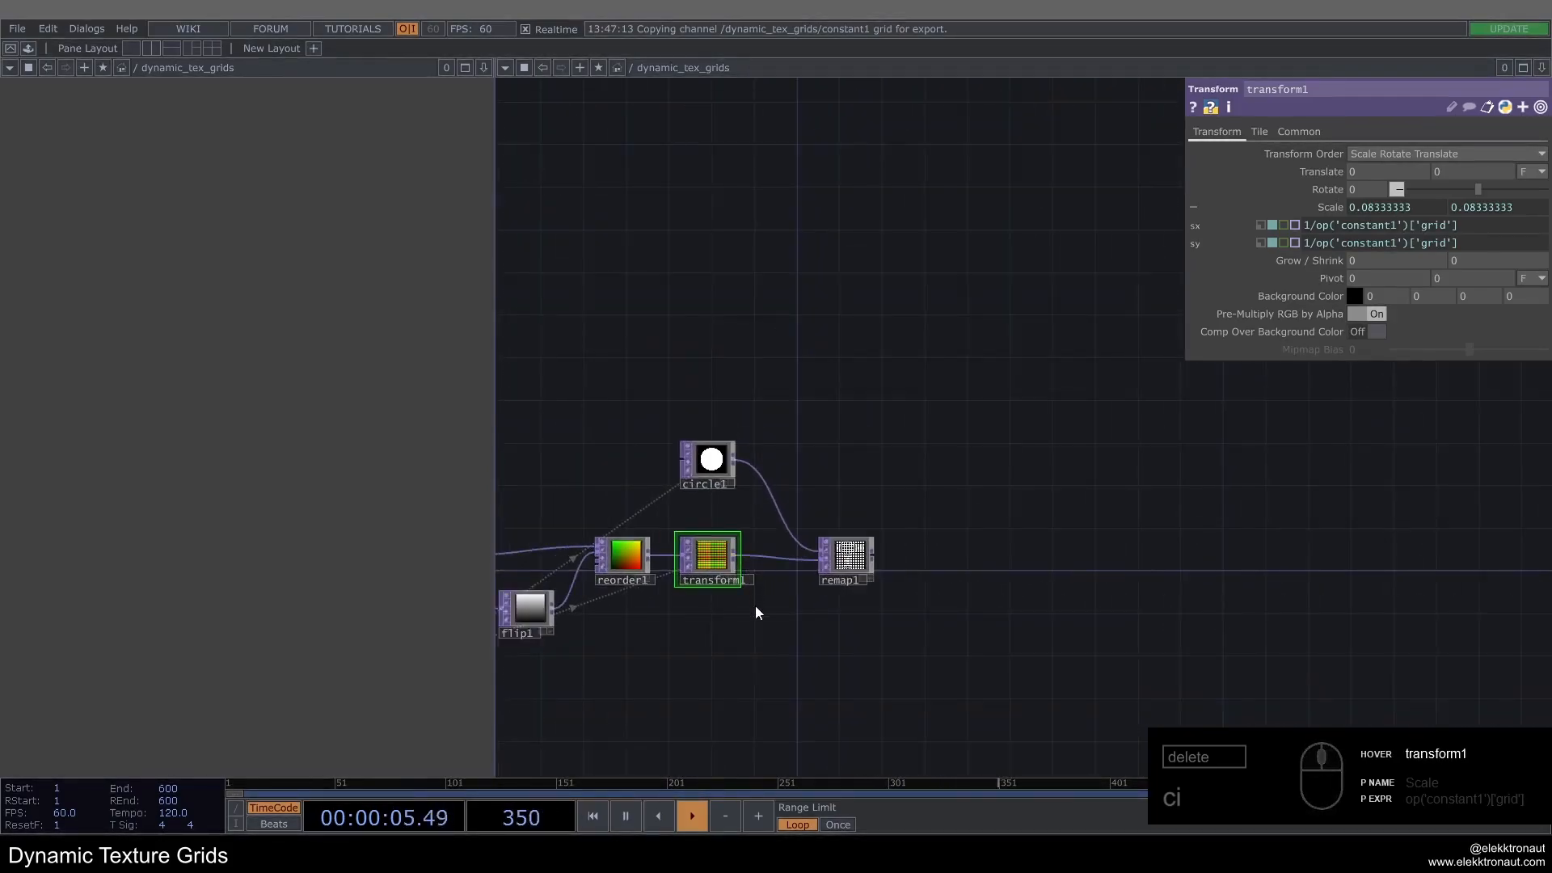
{"action": "scroll", "coordinate": [862, 573], "scroll_direction": "up", "scroll_amount": 3}
{"action": "left_click", "coordinate": [857, 565]}
{"action": "key", "text": "alt+n"}
{"action": "left_click", "coordinate": [1330, 573]}
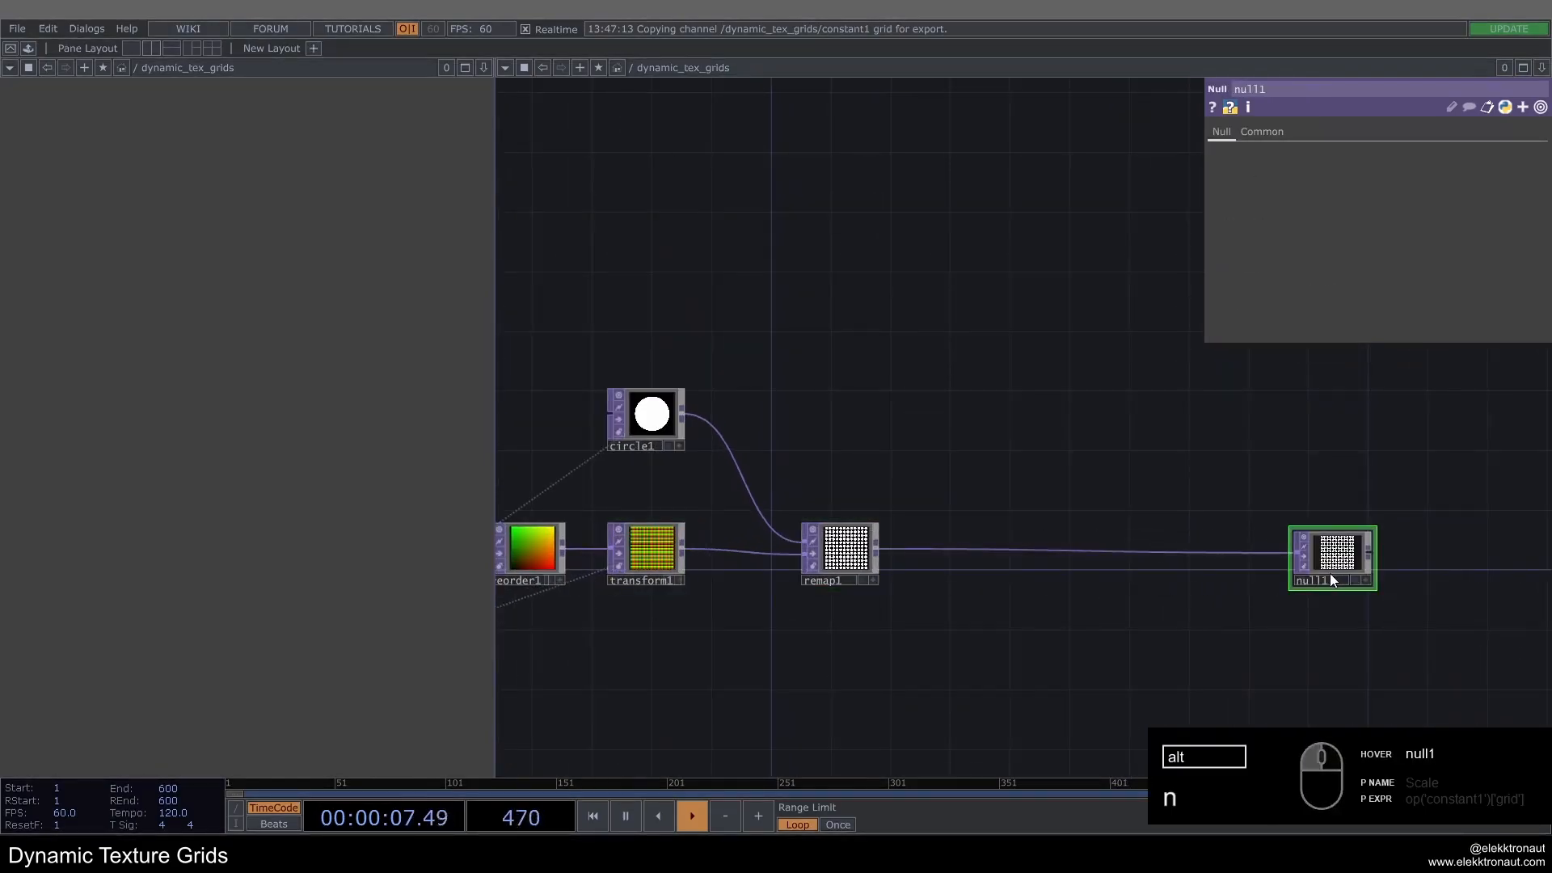
{"action": "type", "text": "bg"}
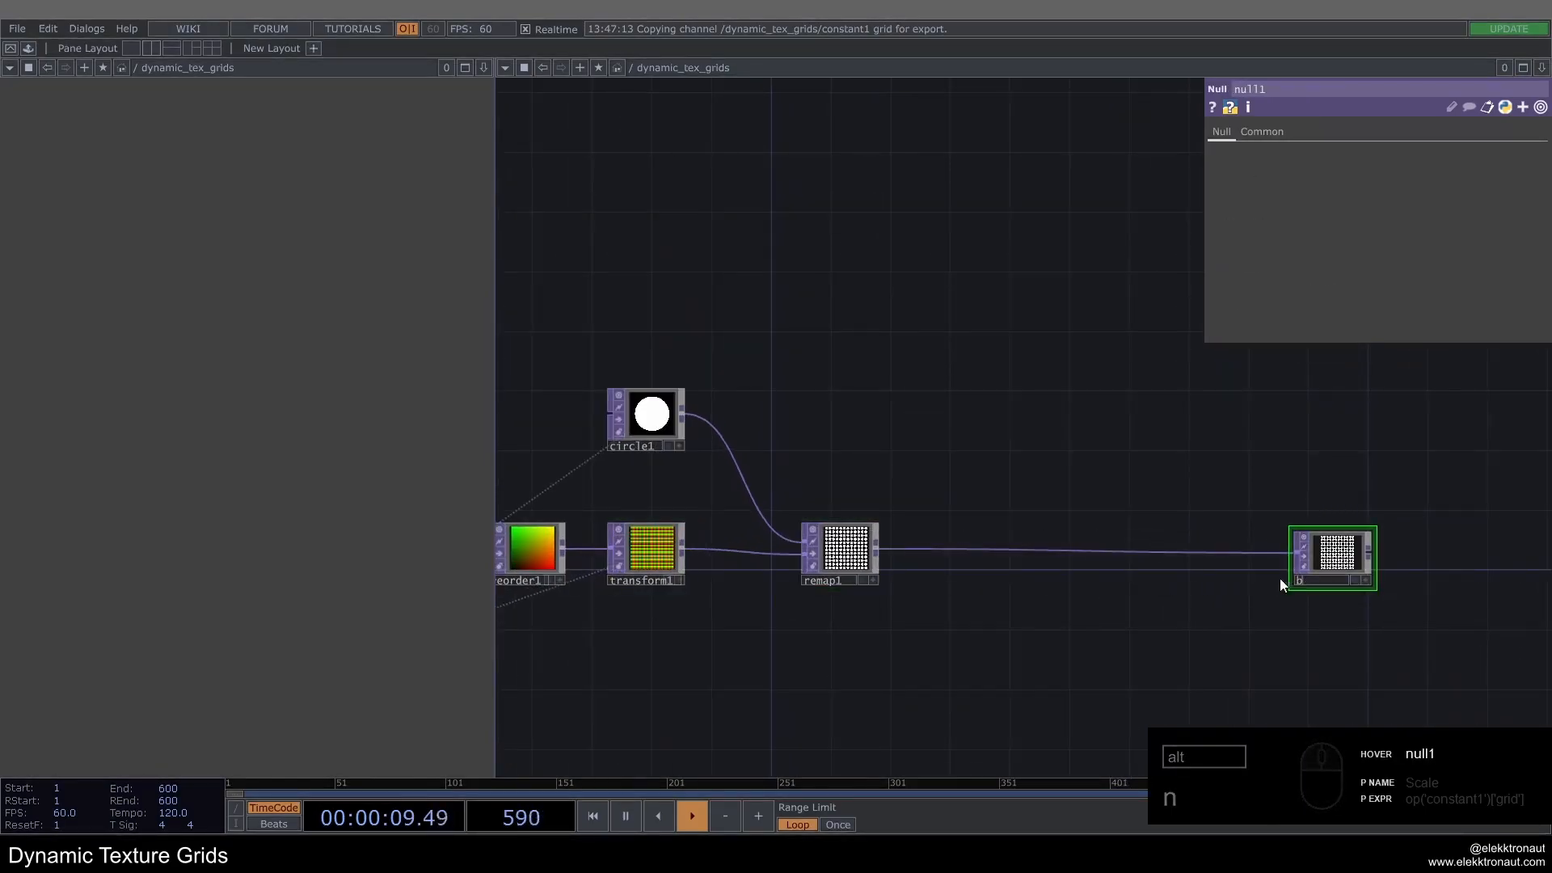
{"action": "key", "text": "Return"}
{"action": "scroll", "coordinate": [1261, 574], "scroll_direction": "down", "scroll_amount": 5}
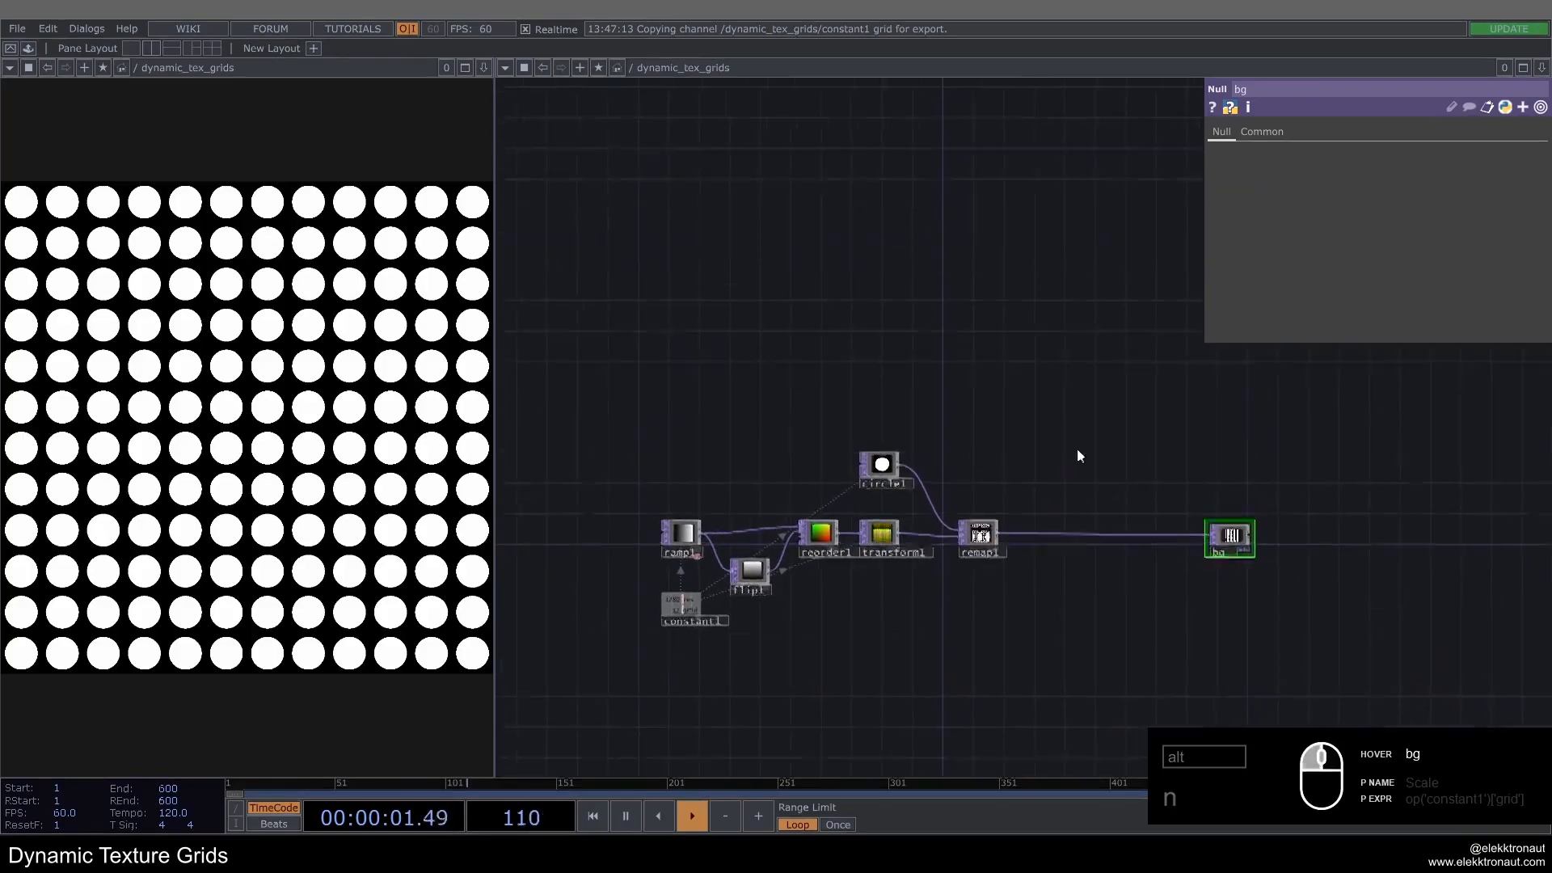
{"action": "right_click", "coordinate": [1054, 405]}
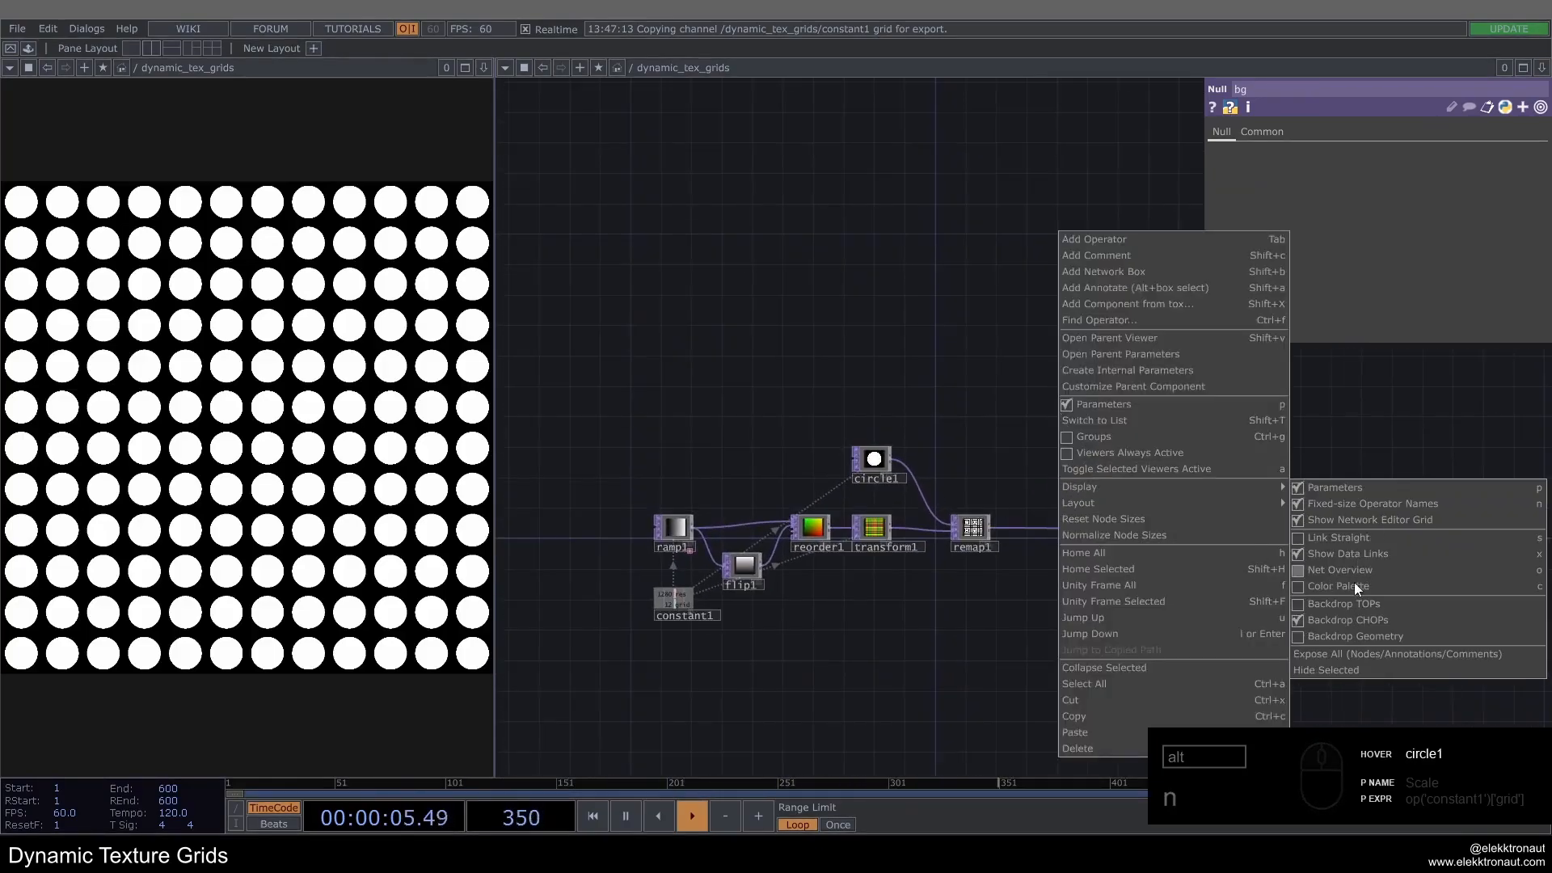
{"action": "left_click", "coordinate": [834, 304]}
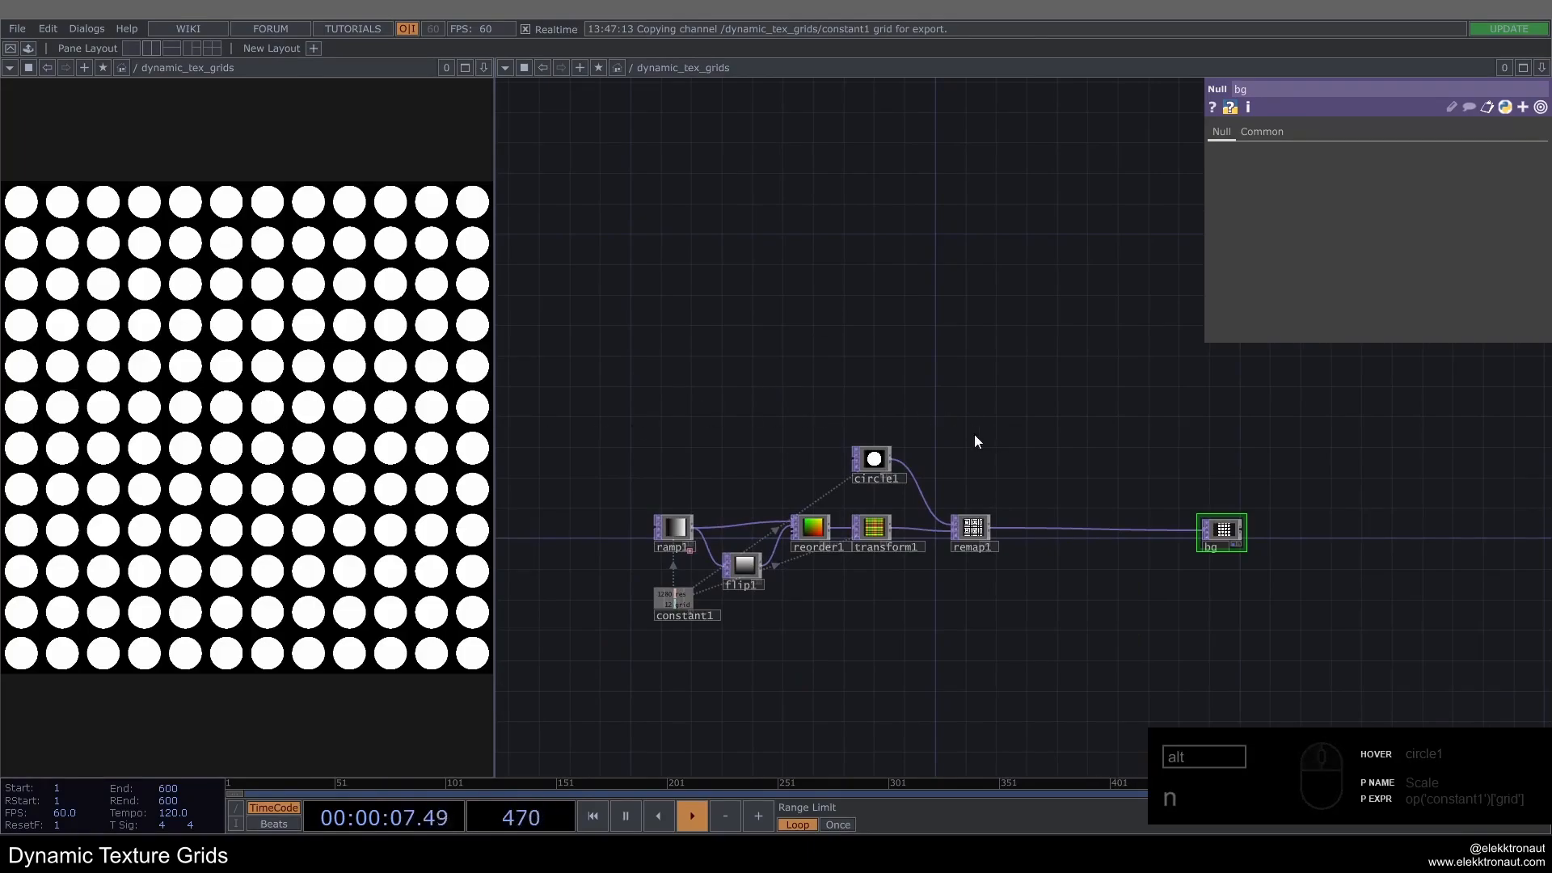
{"action": "left_click_drag", "start_coordinate": [1029, 596], "coordinate": [867, 579]}
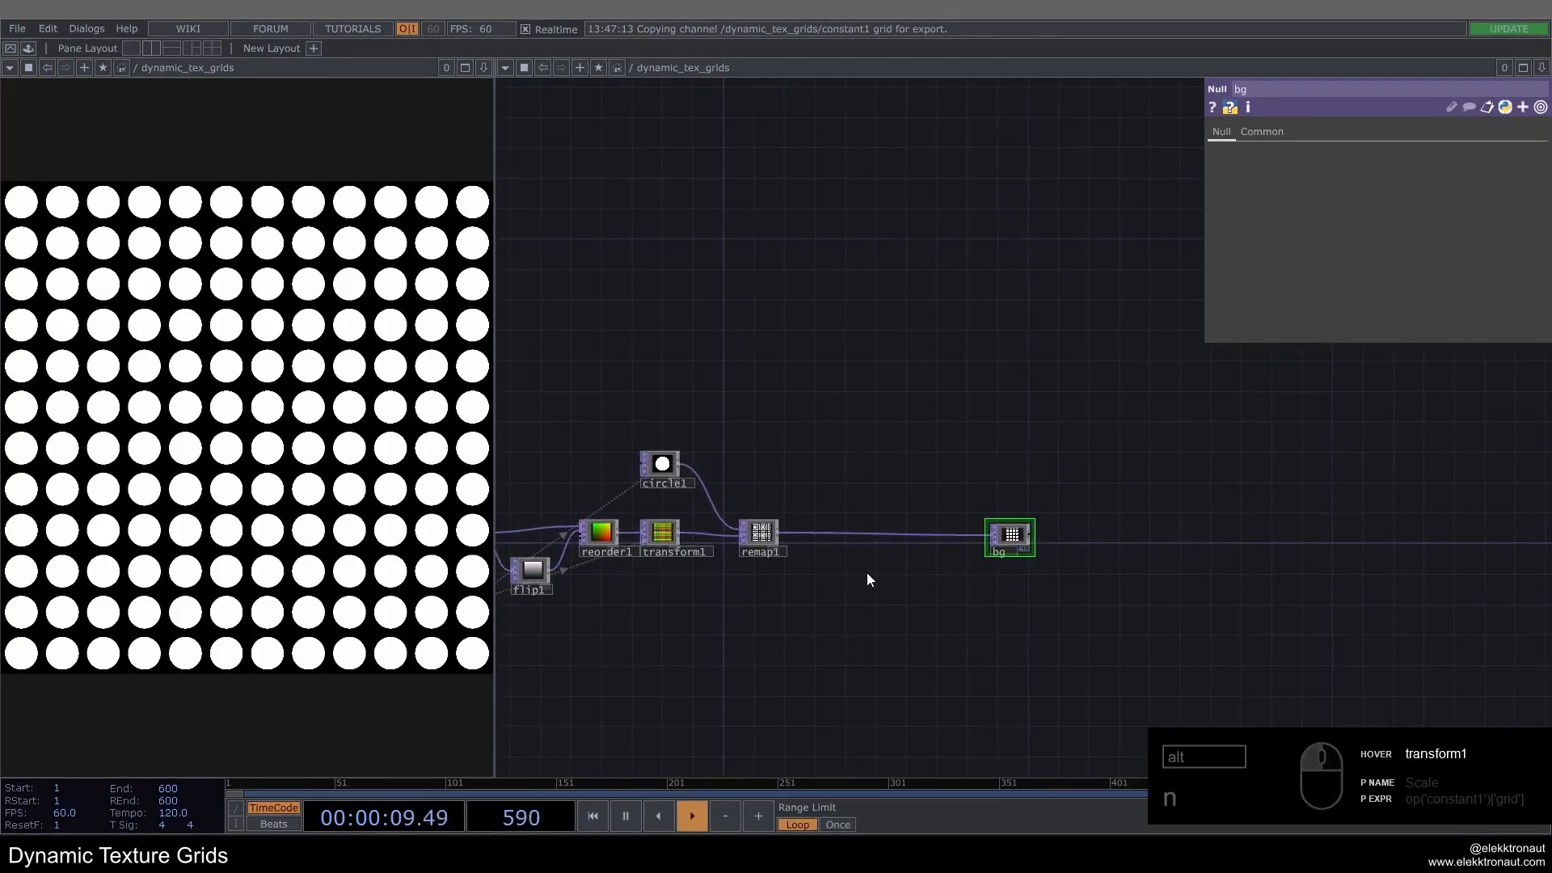
Step: Move bg, remap1 and circle1 far away from transform1 to make room in the chain between transform1 and remap1
{"action": "left_click_drag", "start_coordinate": [1021, 533], "coordinate": [1266, 537], "text": "alt"}
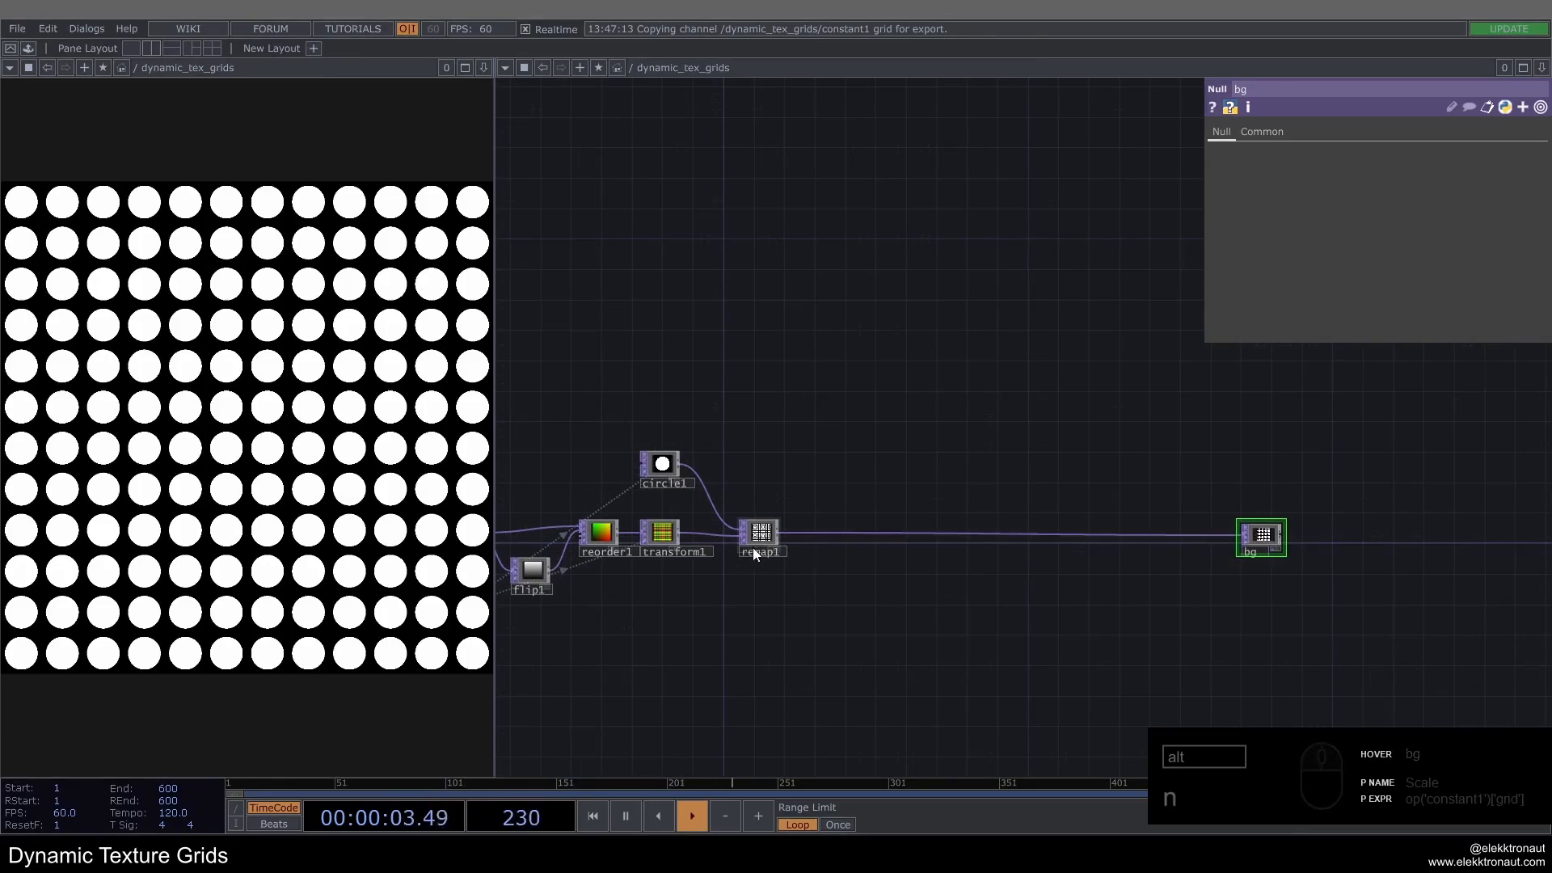
{"action": "left_click_drag", "start_coordinate": [754, 549], "coordinate": [1164, 548]}
{"action": "left_click_drag", "start_coordinate": [656, 465], "coordinate": [1083, 473]}
{"action": "mouse_move", "coordinate": [1271, 534]}
{"action": "left_mouse_down"}
{"action": "mouse_move", "coordinate": [1340, 534]}
{"action": "mouse_move", "coordinate": [1293, 534]}
{"action": "left_mouse_up"}
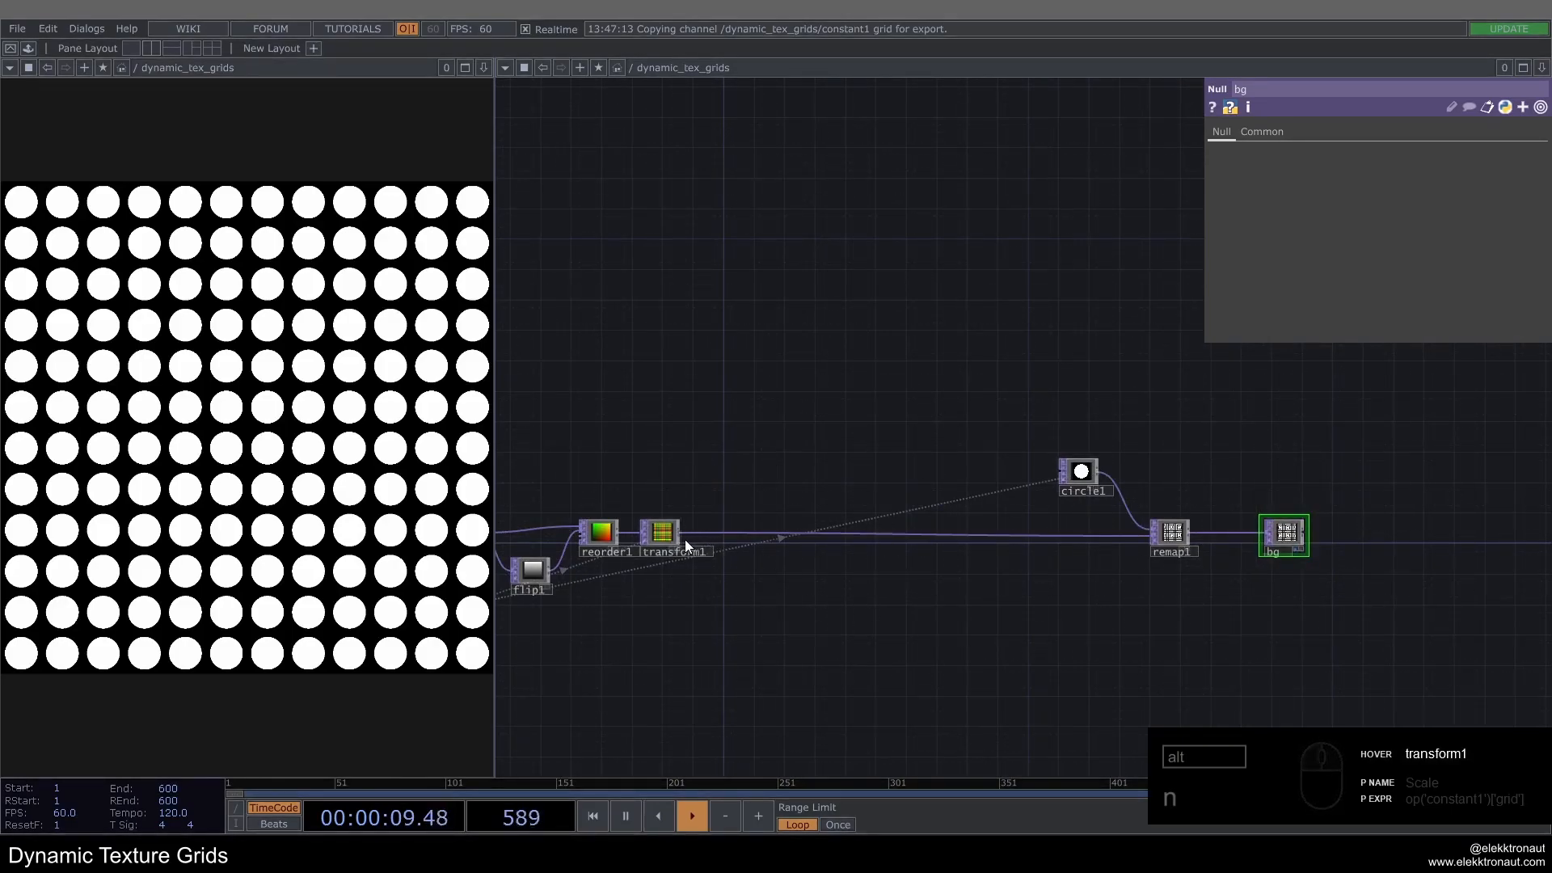
{"action": "scroll", "coordinate": [686, 540], "scroll_direction": "up", "scroll_amount": 5}
{"action": "scroll", "coordinate": [662, 584], "scroll_direction": "down", "scroll_amount": 4}
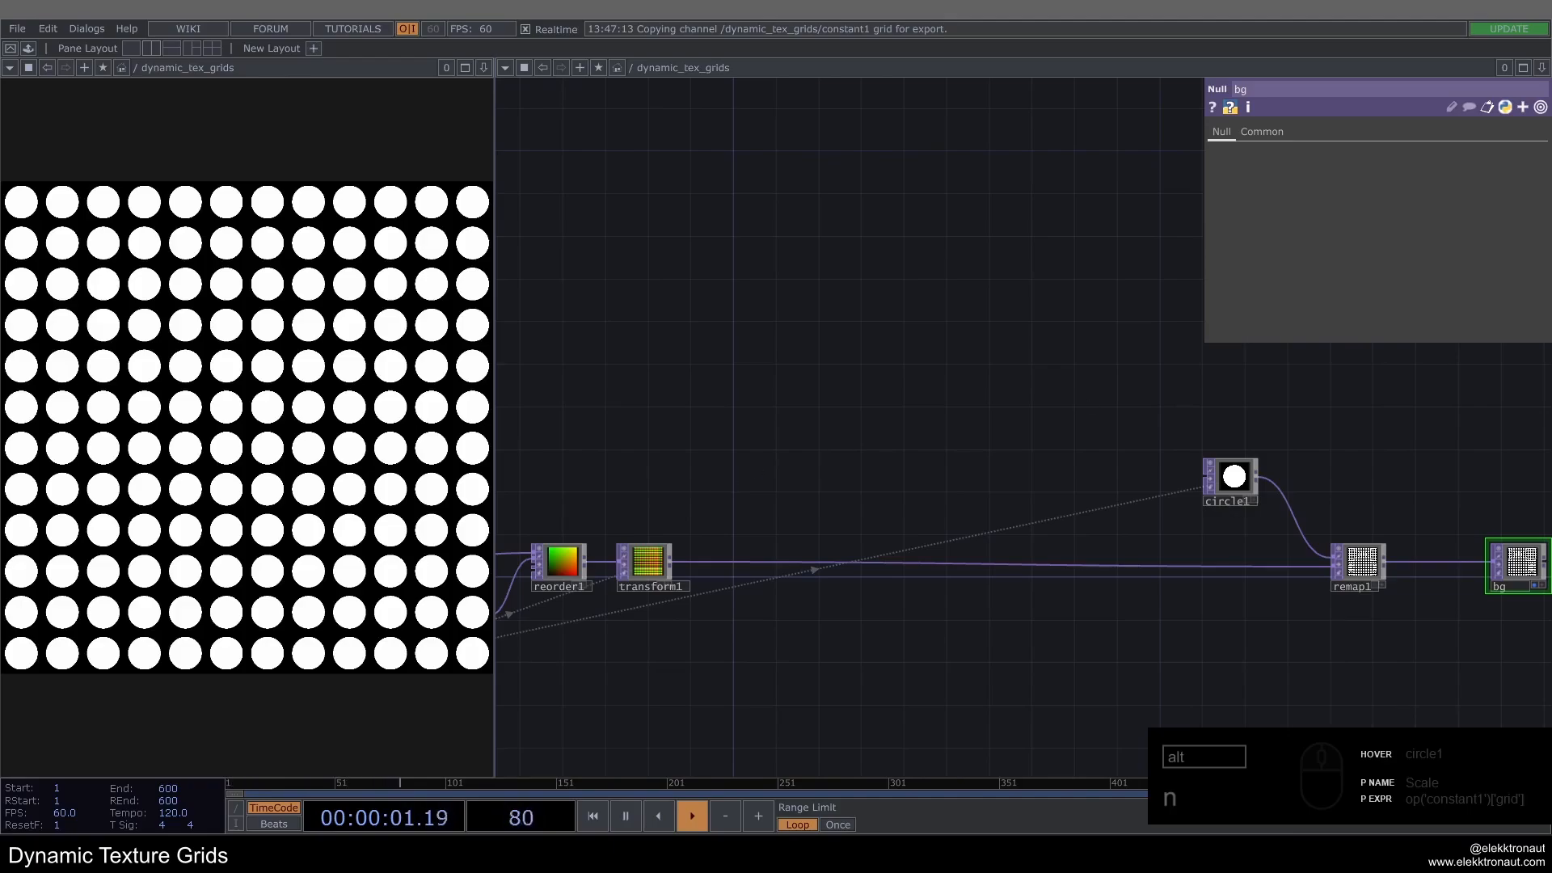
Step: Add a Noise TOP above transform1
{"action": "key", "text": "Tab"}
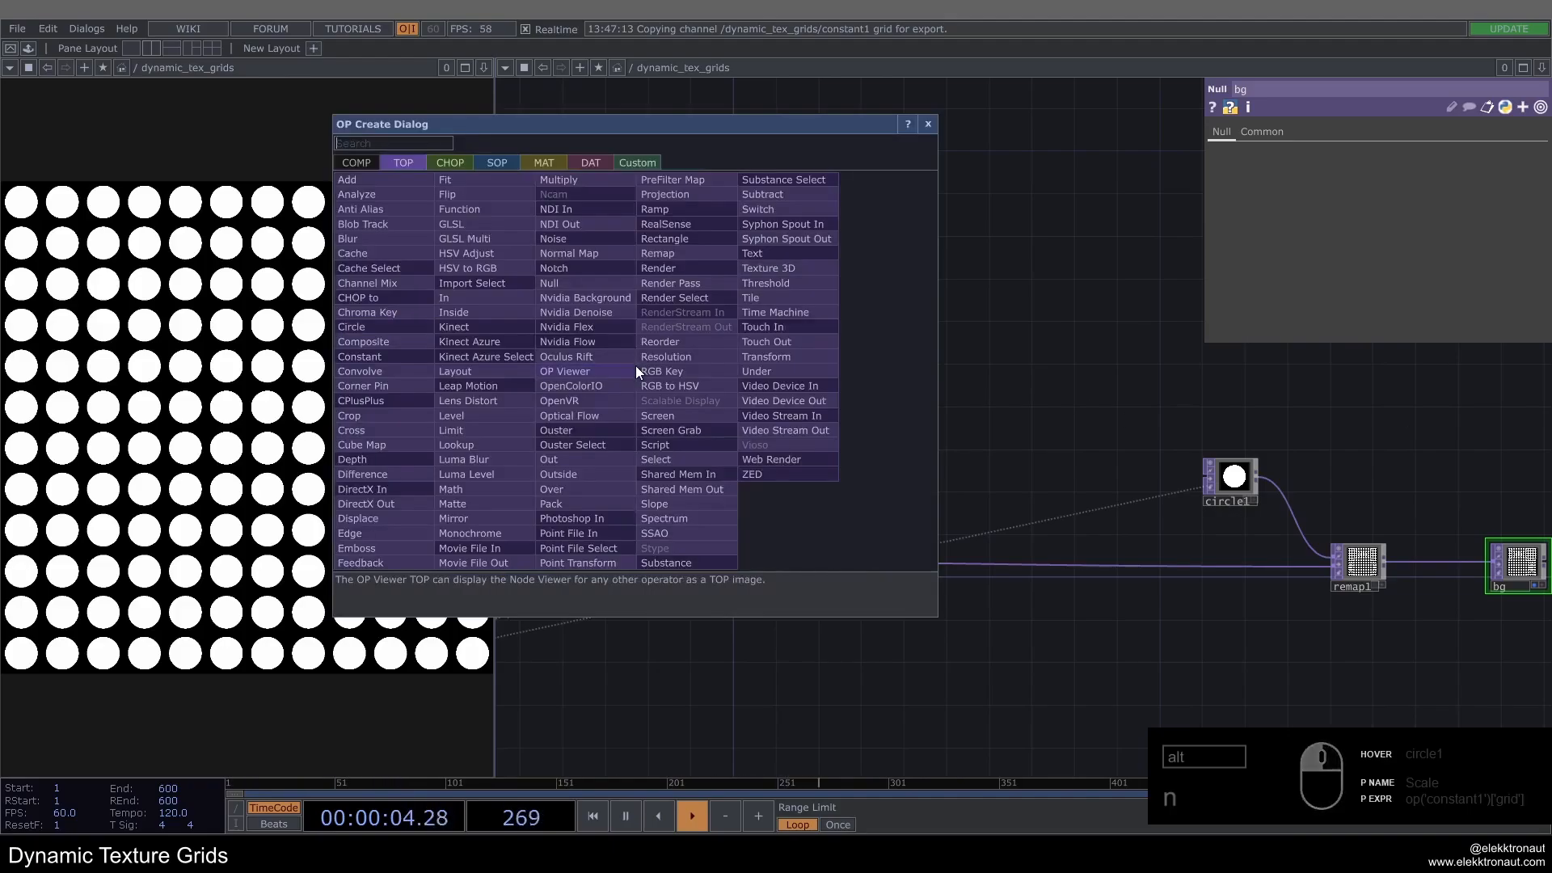
{"action": "type", "text": "noi"}
{"action": "left_click", "coordinate": [580, 241]}
{"action": "left_click", "coordinate": [639, 339]}
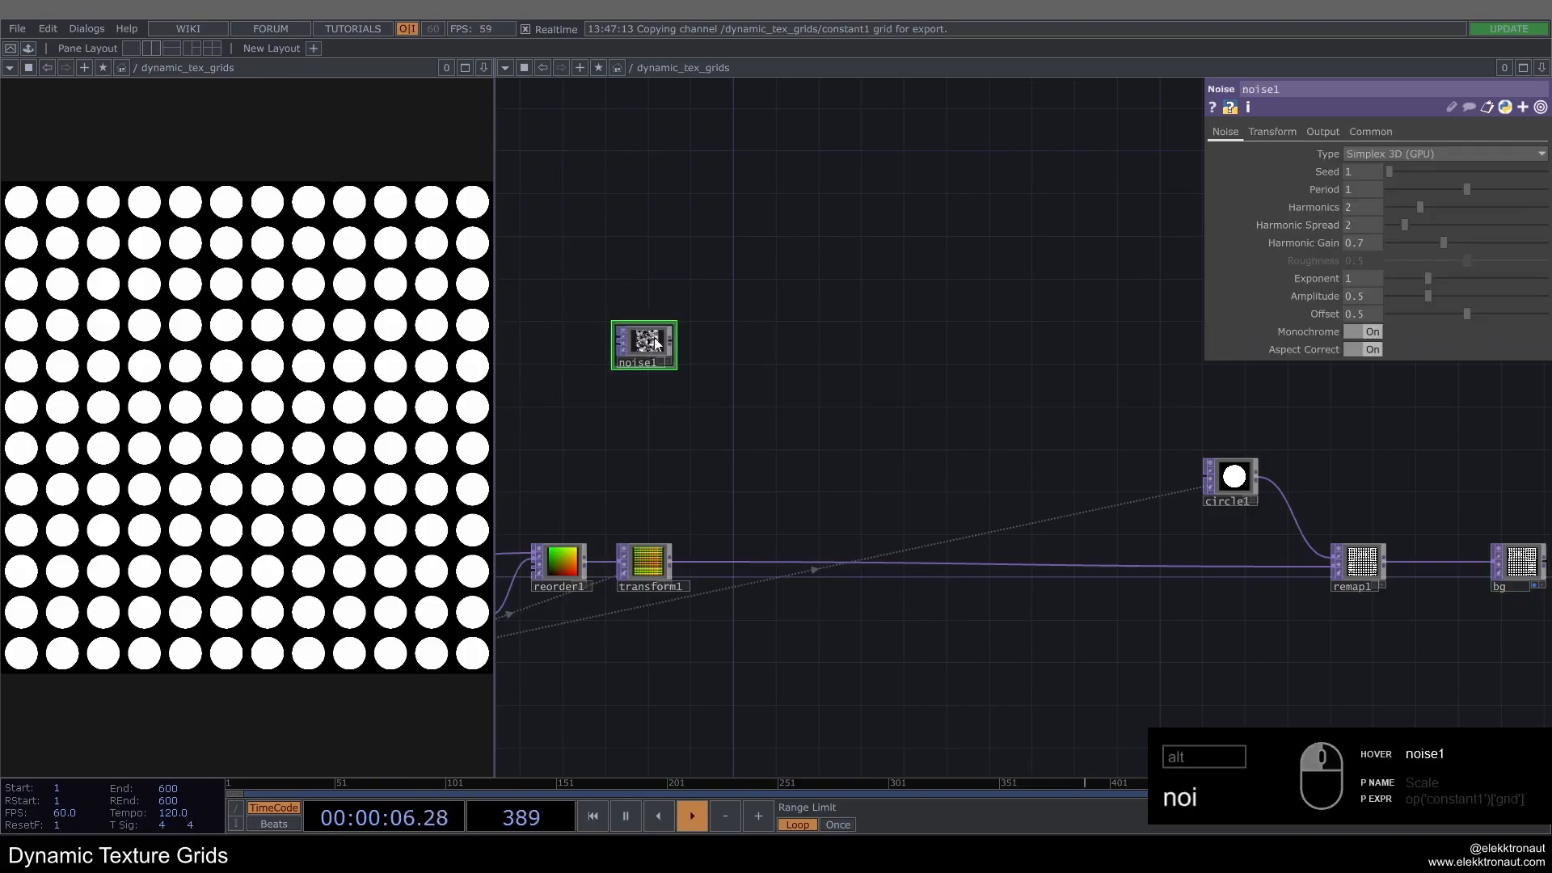
Step: Set noise1's pixel format to 32-bit float (RGB) and drive its resolution with the res channel of constant1
{"action": "left_click", "coordinate": [1374, 131]}
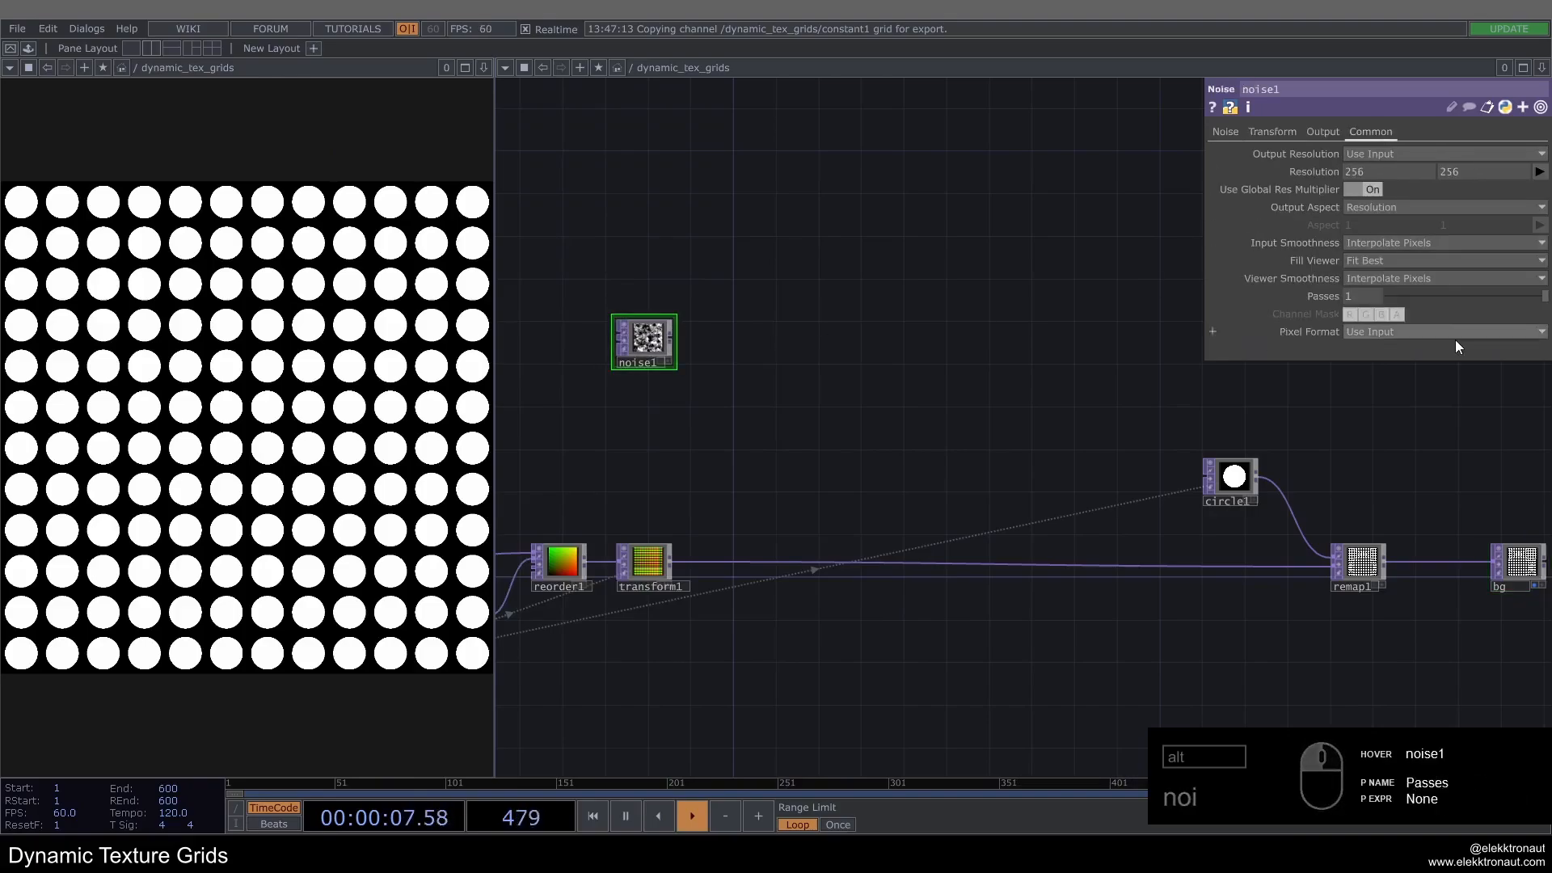
{"action": "left_click", "coordinate": [1371, 330]}
{"action": "left_click", "coordinate": [1419, 495]}
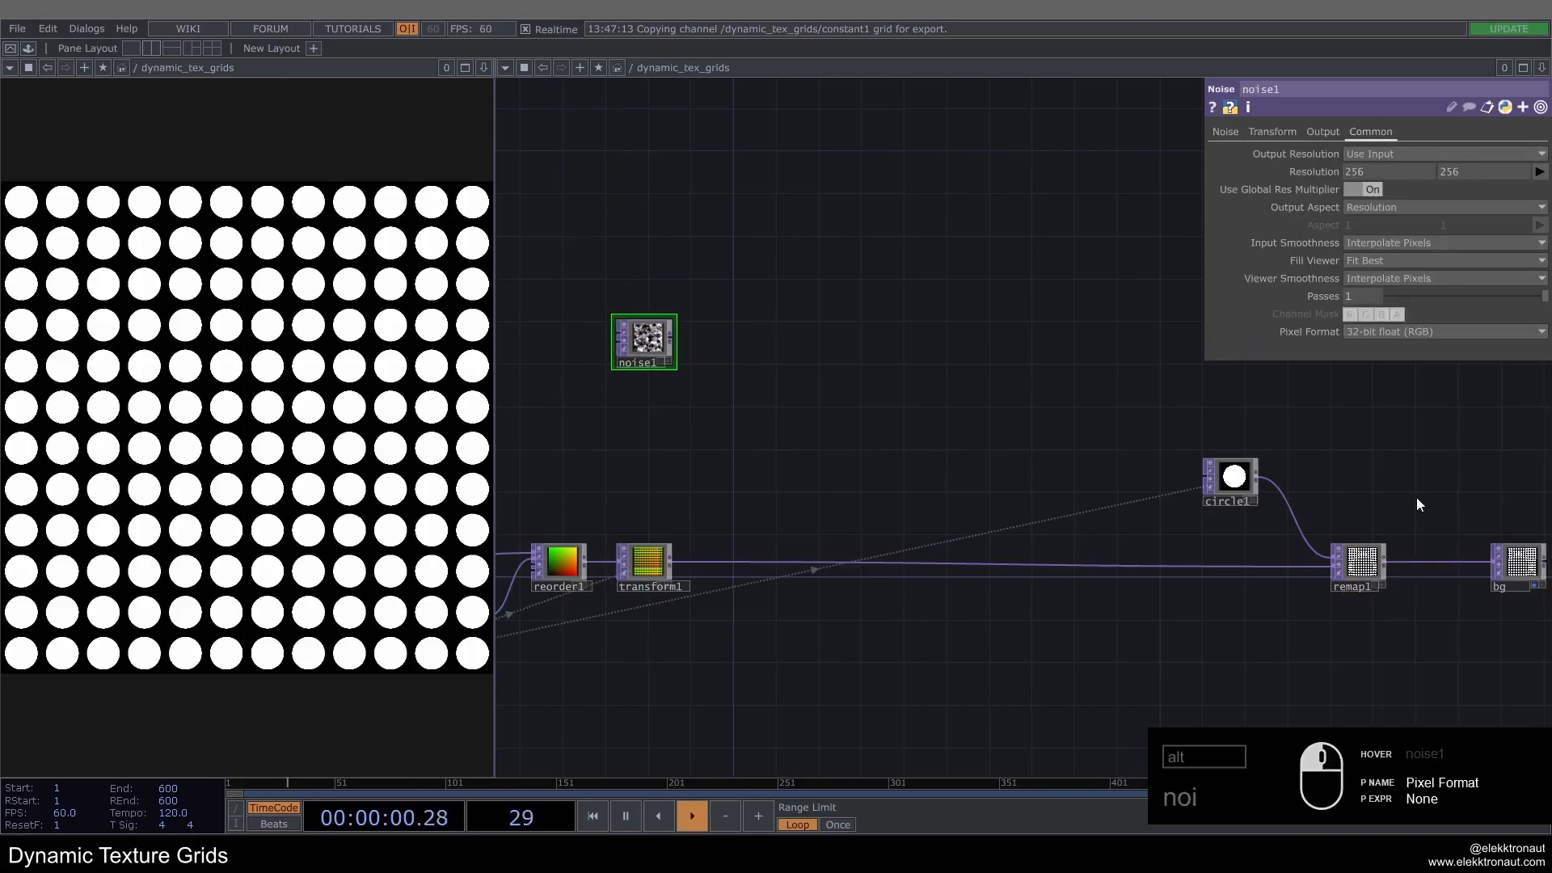
{"action": "left_click_drag", "start_coordinate": [557, 629], "coordinate": [1331, 167]}
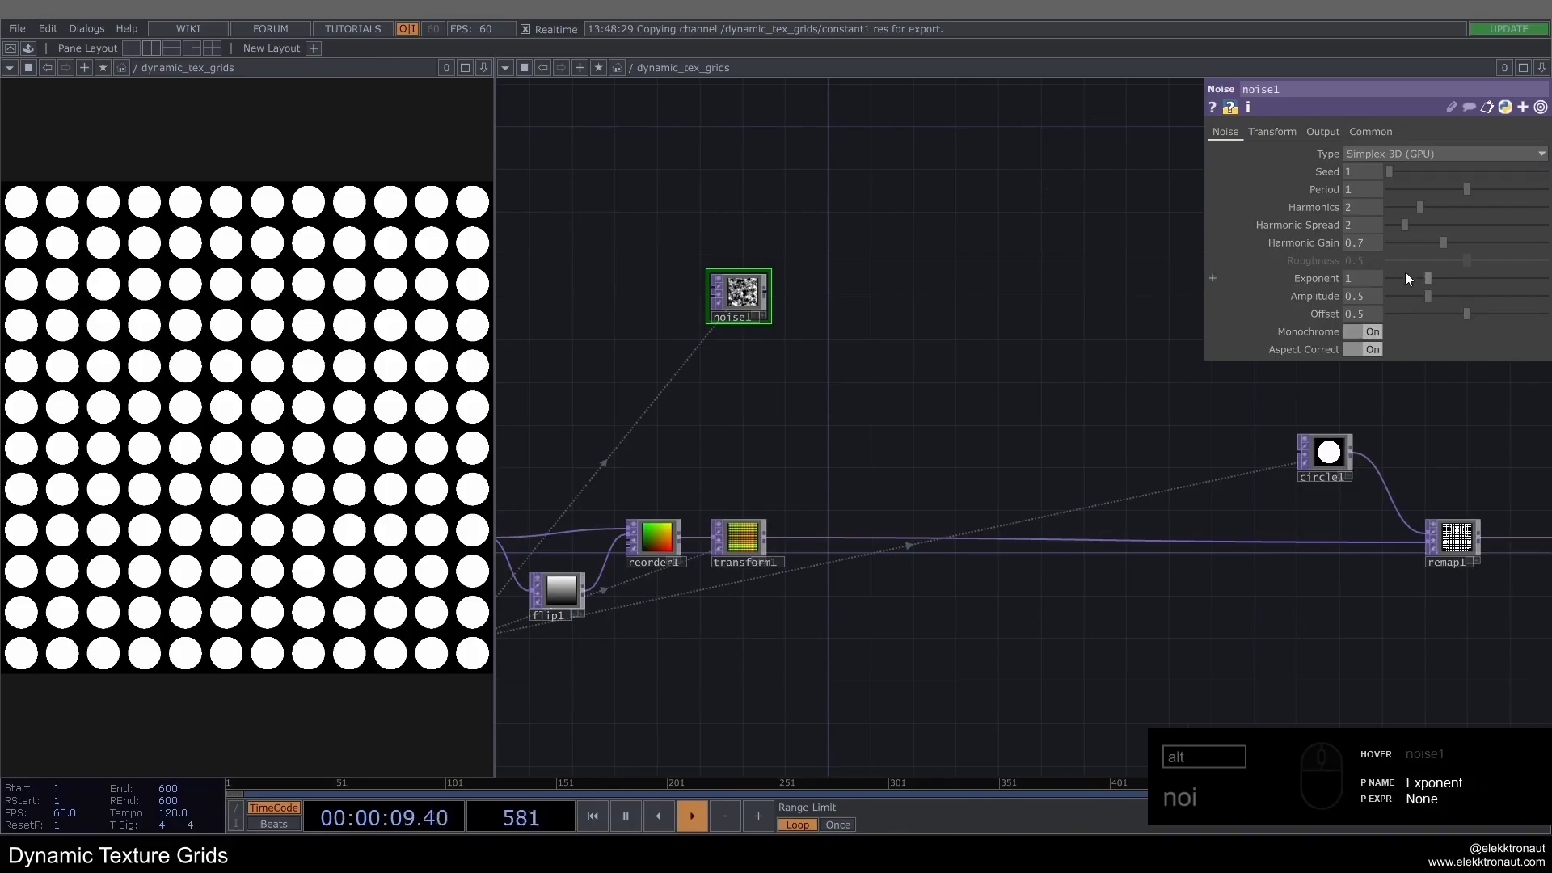
Step: Set noise1's period to 2, its harmonics to 1 and its seed to about 6114
{"action": "left_click", "coordinate": [1365, 191]}
{"action": "type", "text": "2"}
{"action": "key", "text": "Return"}
{"action": "scroll", "coordinate": [740, 282], "scroll_direction": "up", "scroll_amount": 5}
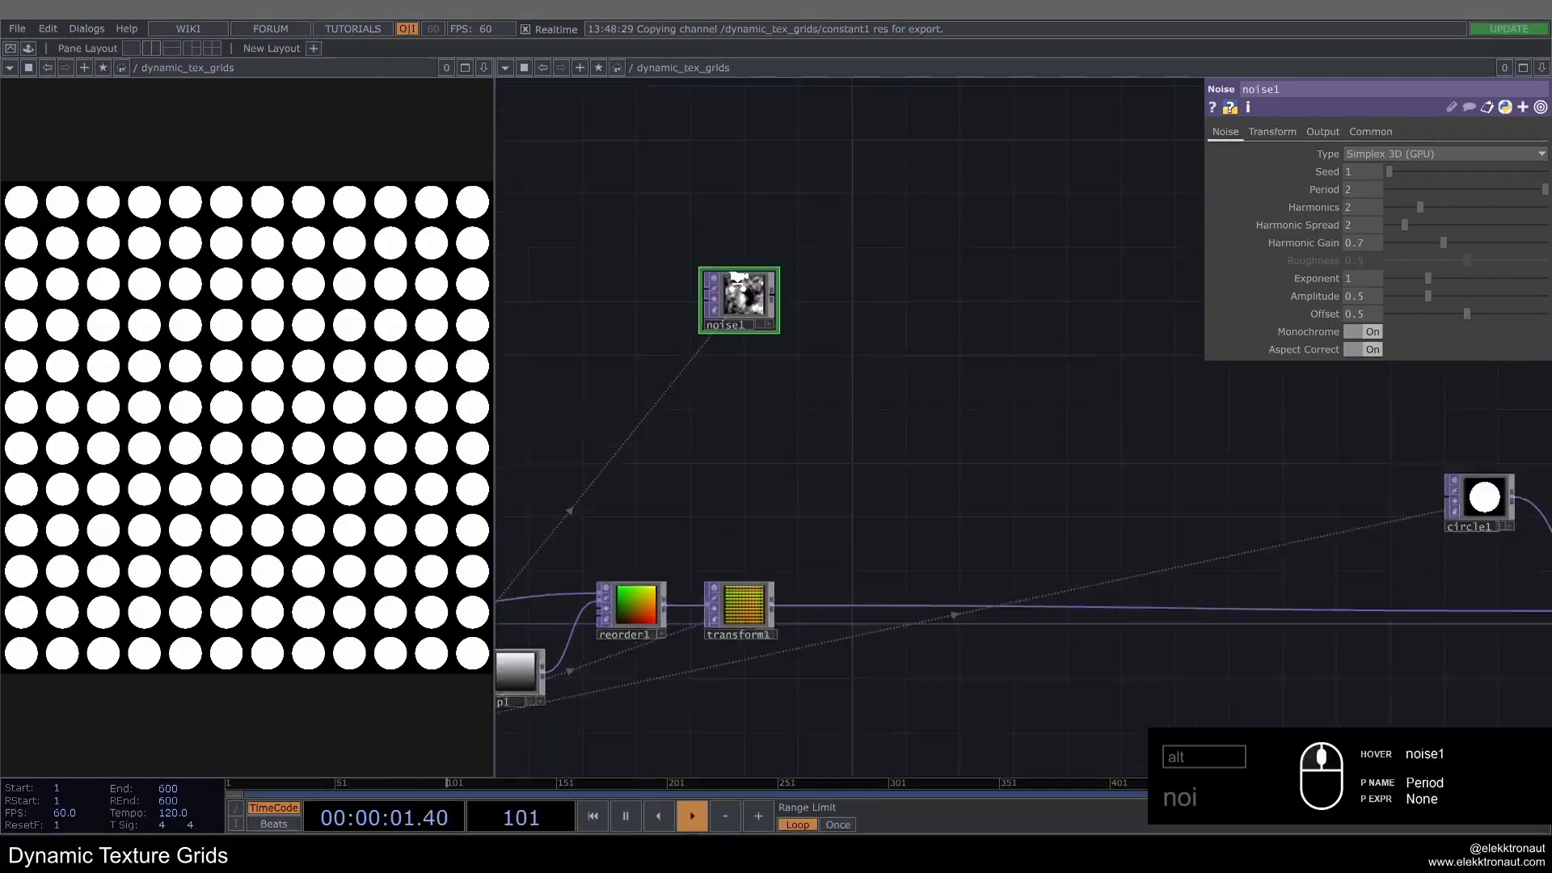
{"action": "left_click", "coordinate": [1365, 208]}
{"action": "type", "text": "1"}
{"action": "key", "text": "Return"}
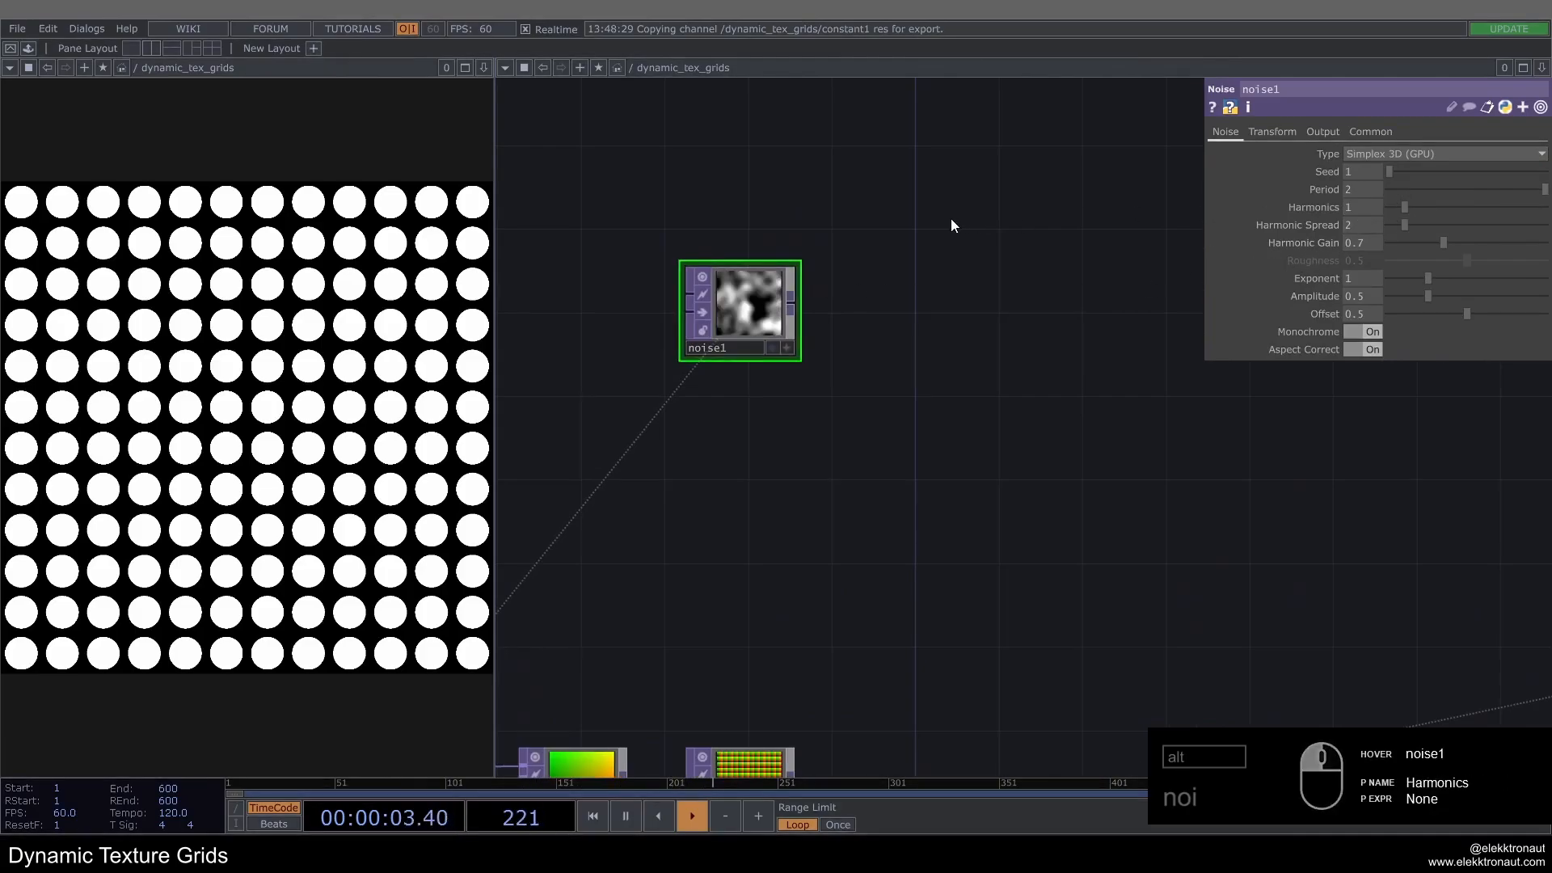
{"action": "left_click_drag", "start_coordinate": [962, 315], "coordinate": [946, 262]}
{"action": "left_click_drag", "start_coordinate": [1485, 173], "coordinate": [1471, 183]}
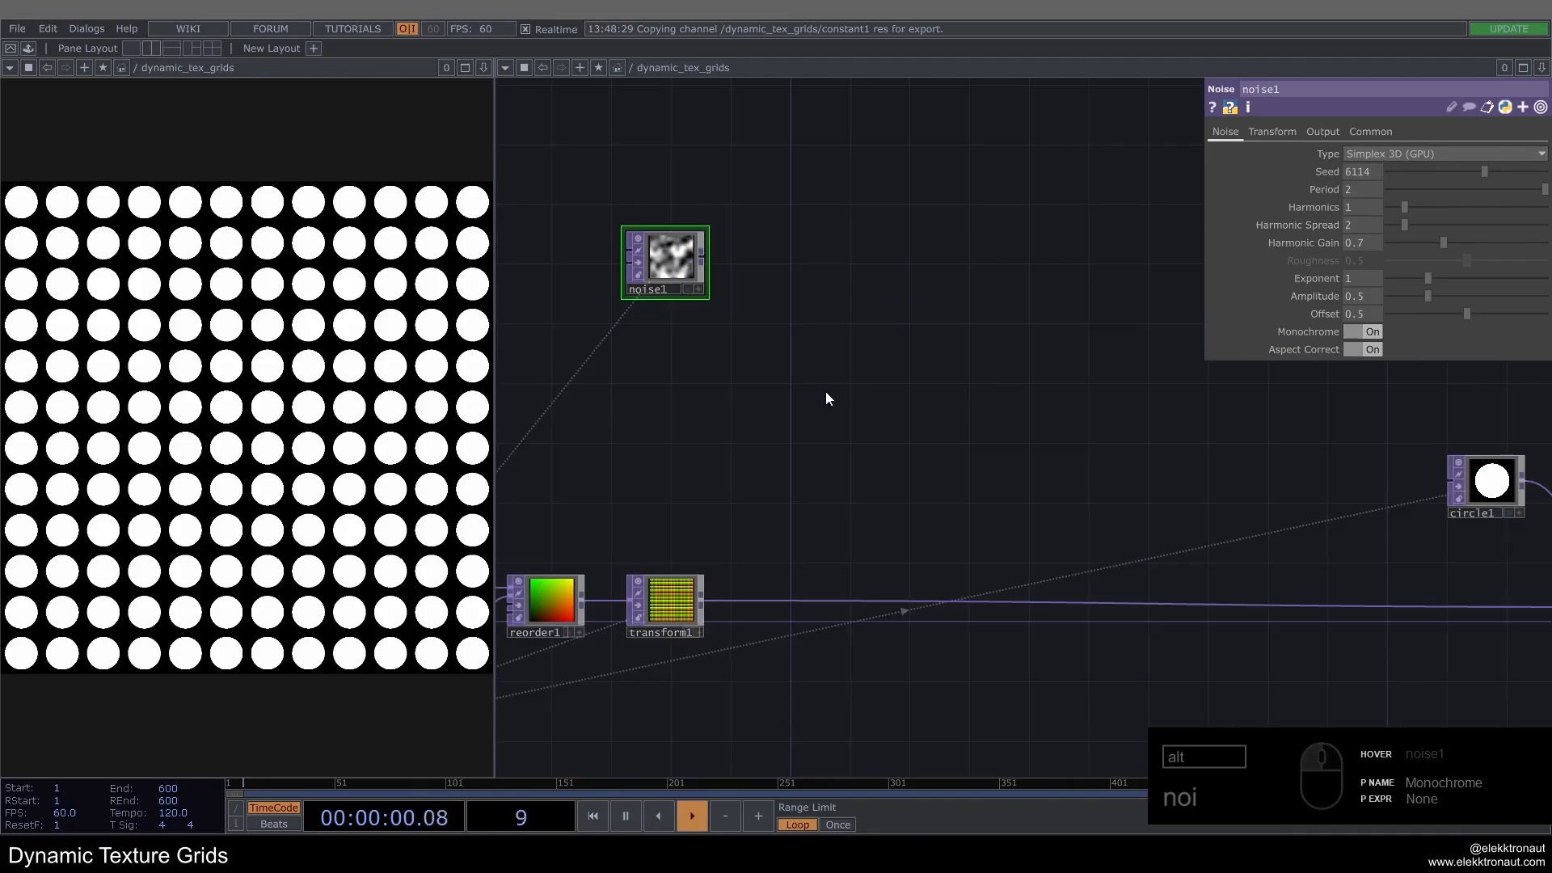
Step: Insert a Composite TOP into the connection between transform1 and remap1
{"action": "scroll", "coordinate": [823, 394], "scroll_direction": "down", "scroll_amount": 3}
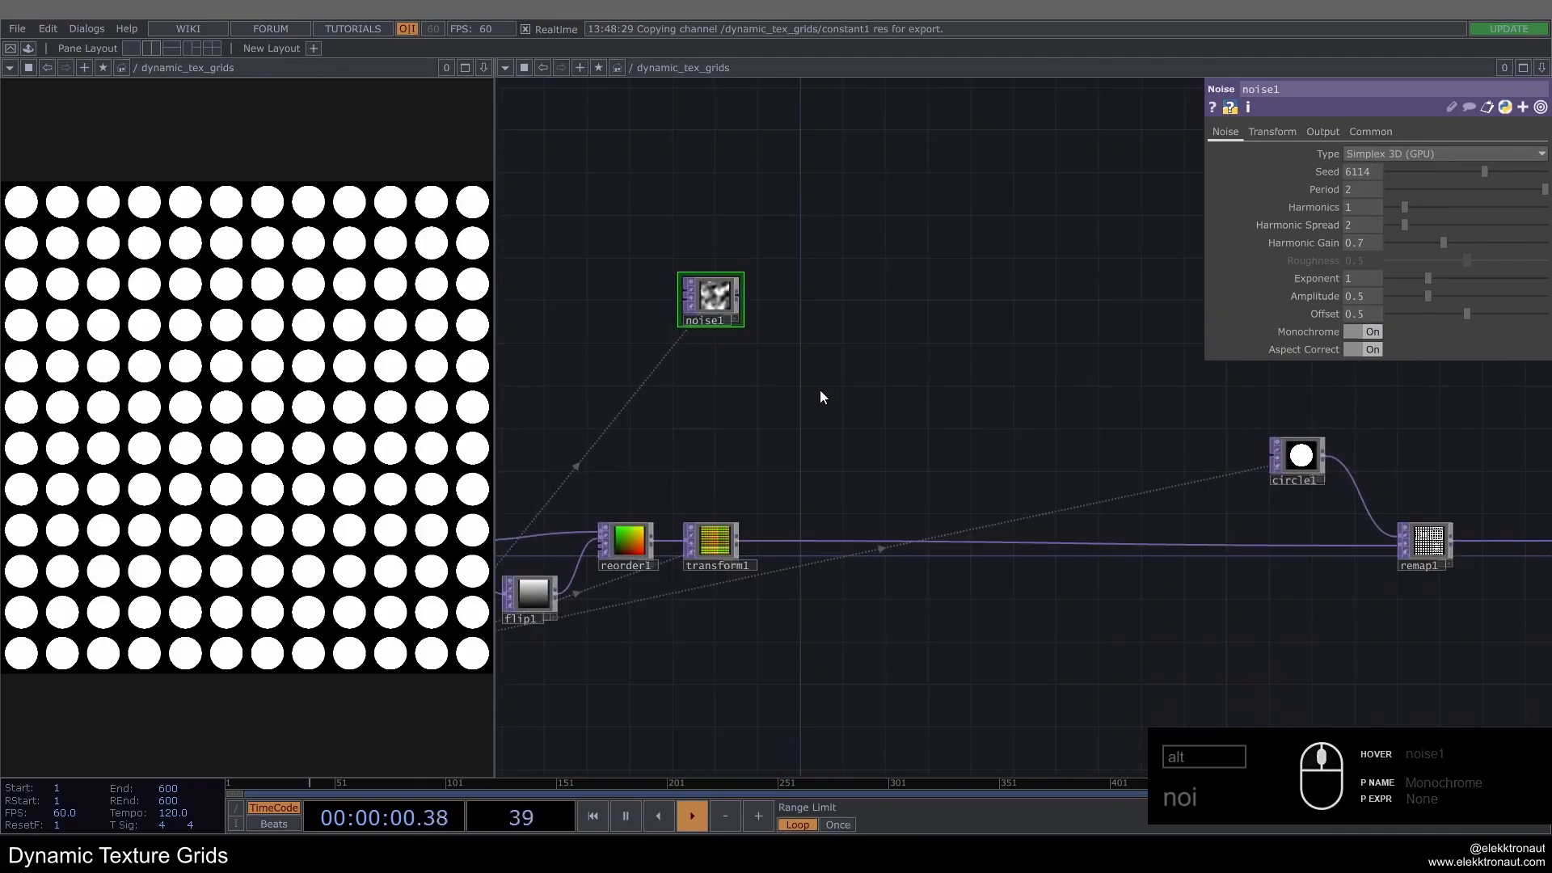
{"action": "left_click_drag", "start_coordinate": [715, 299], "coordinate": [726, 300]}
{"action": "left_click_drag", "start_coordinate": [854, 405], "coordinate": [795, 391]}
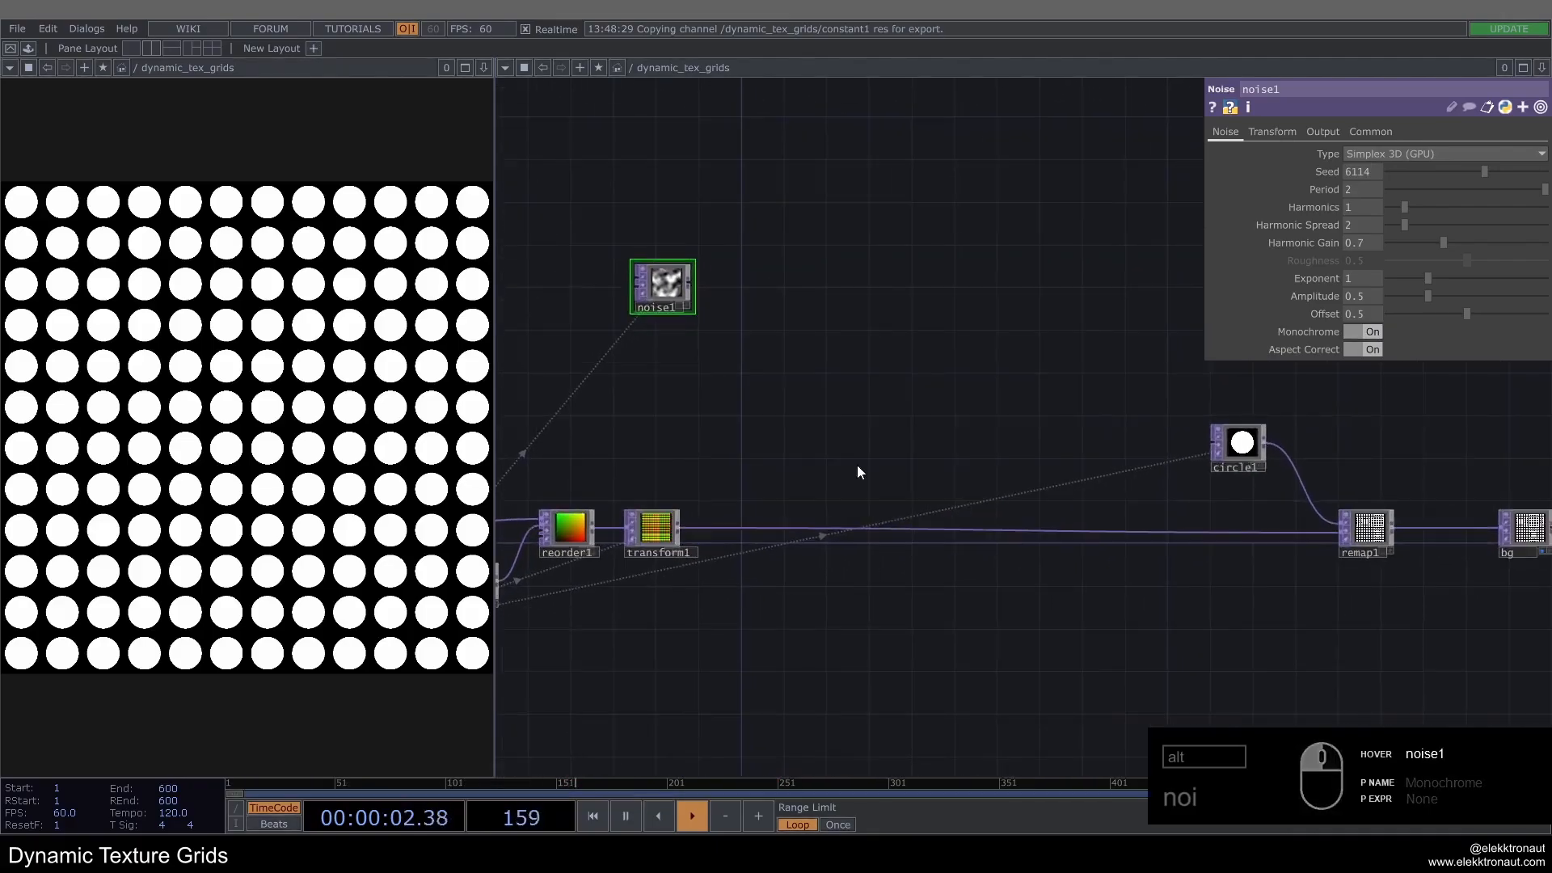
{"action": "right_click", "coordinate": [843, 534]}
{"action": "right_click", "coordinate": [841, 526]}
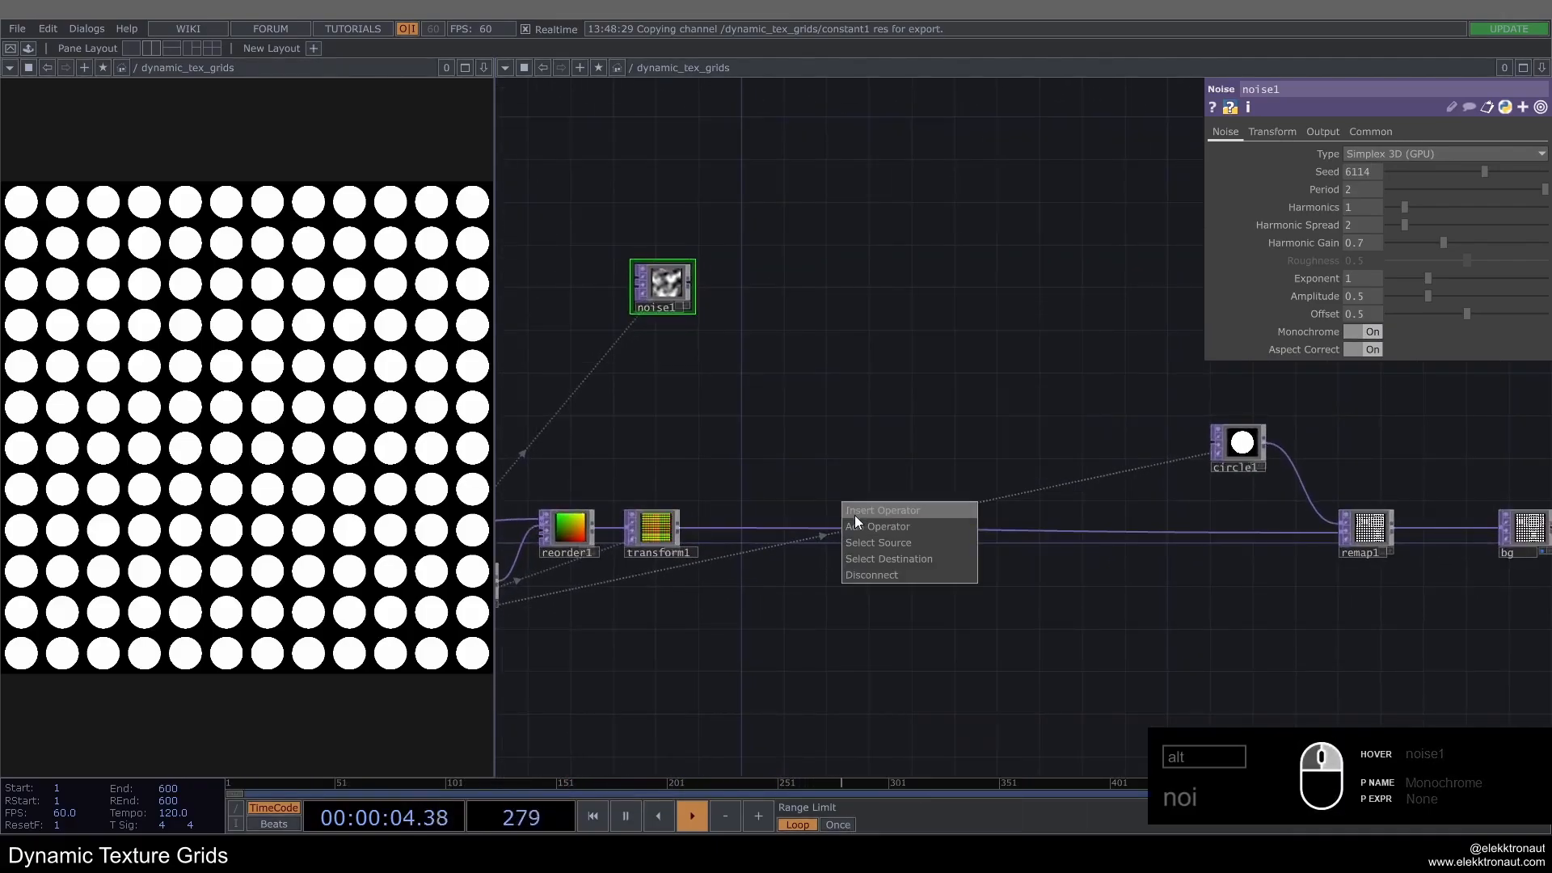
{"action": "left_click", "coordinate": [856, 513]}
{"action": "type", "text": "comp"}
{"action": "key", "text": "Return"}
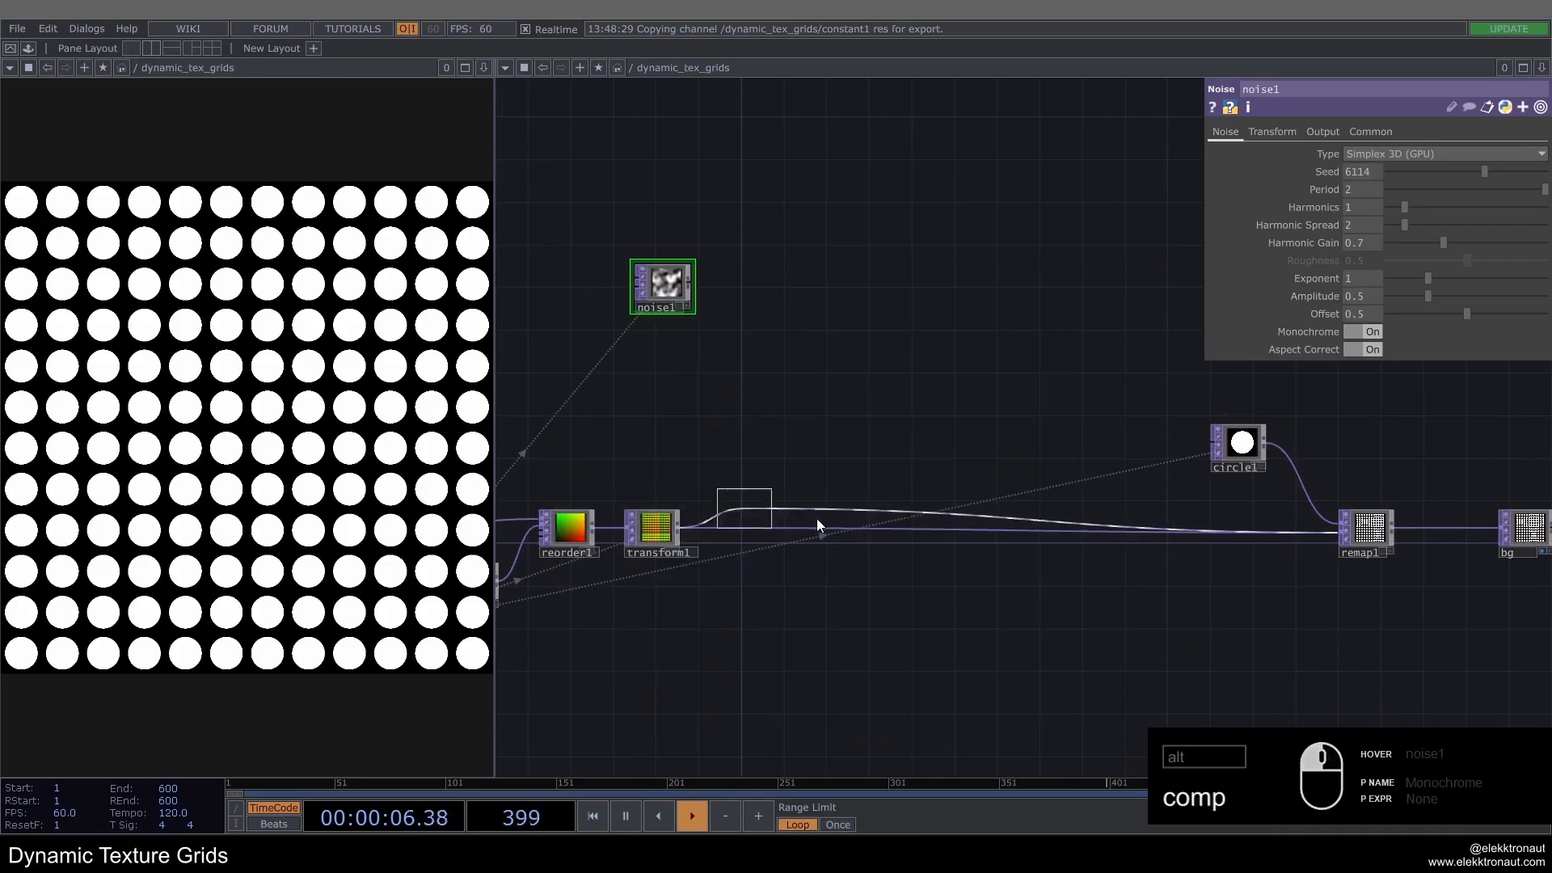
{"action": "left_click", "coordinate": [922, 529]}
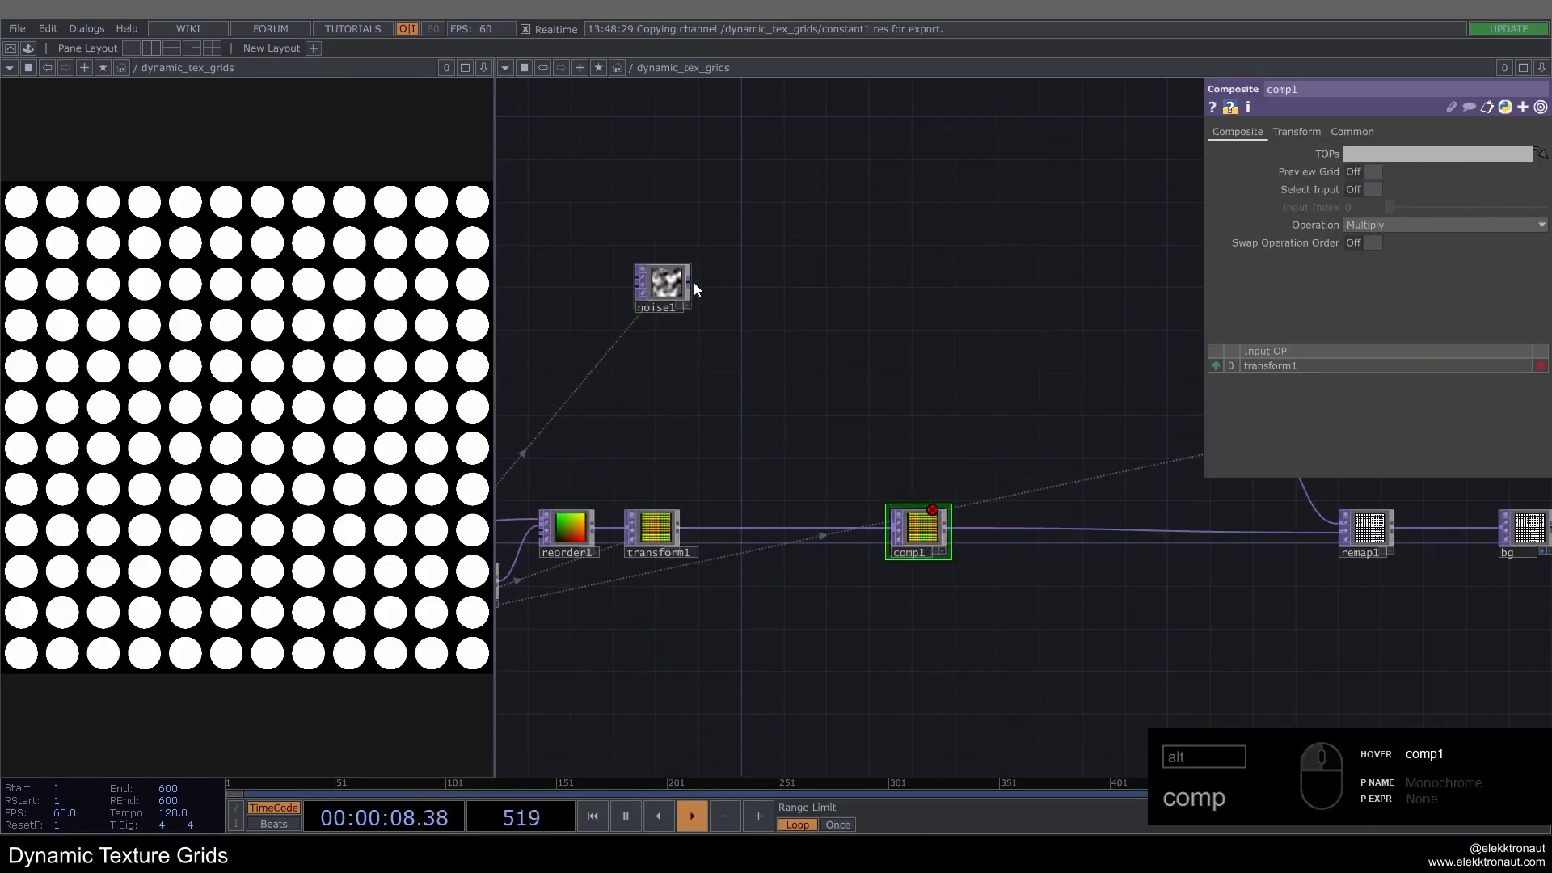
Step: Connect noise1 as the second input of comp1 and set the composite operation to Add
{"action": "left_click_drag", "start_coordinate": [691, 283], "coordinate": [899, 530]}
{"action": "left_click", "coordinate": [1379, 226]}
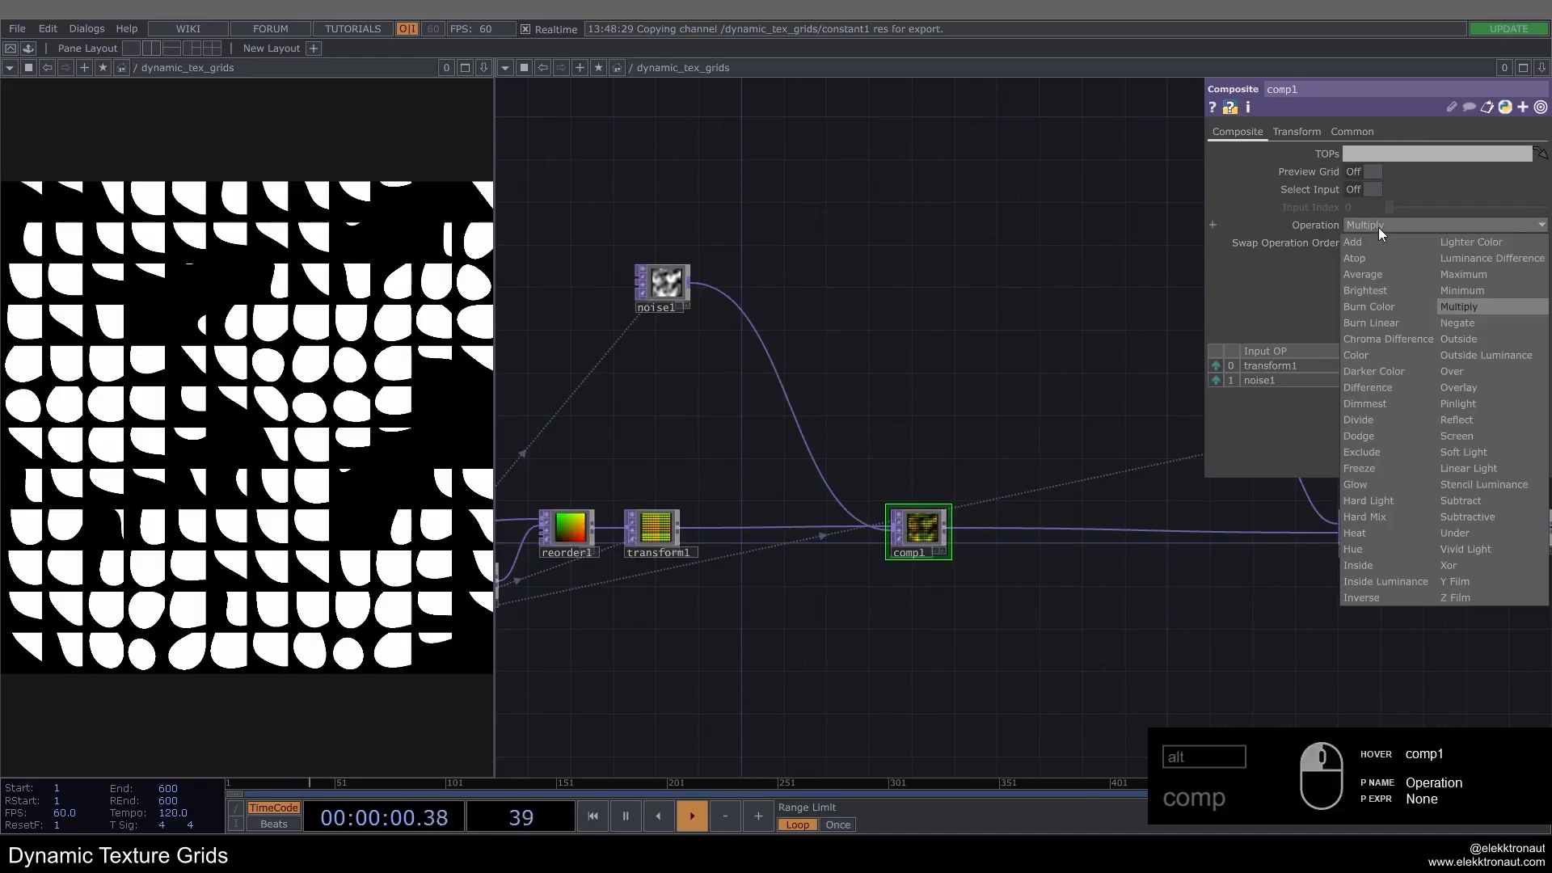
{"action": "left_click", "coordinate": [1376, 241]}
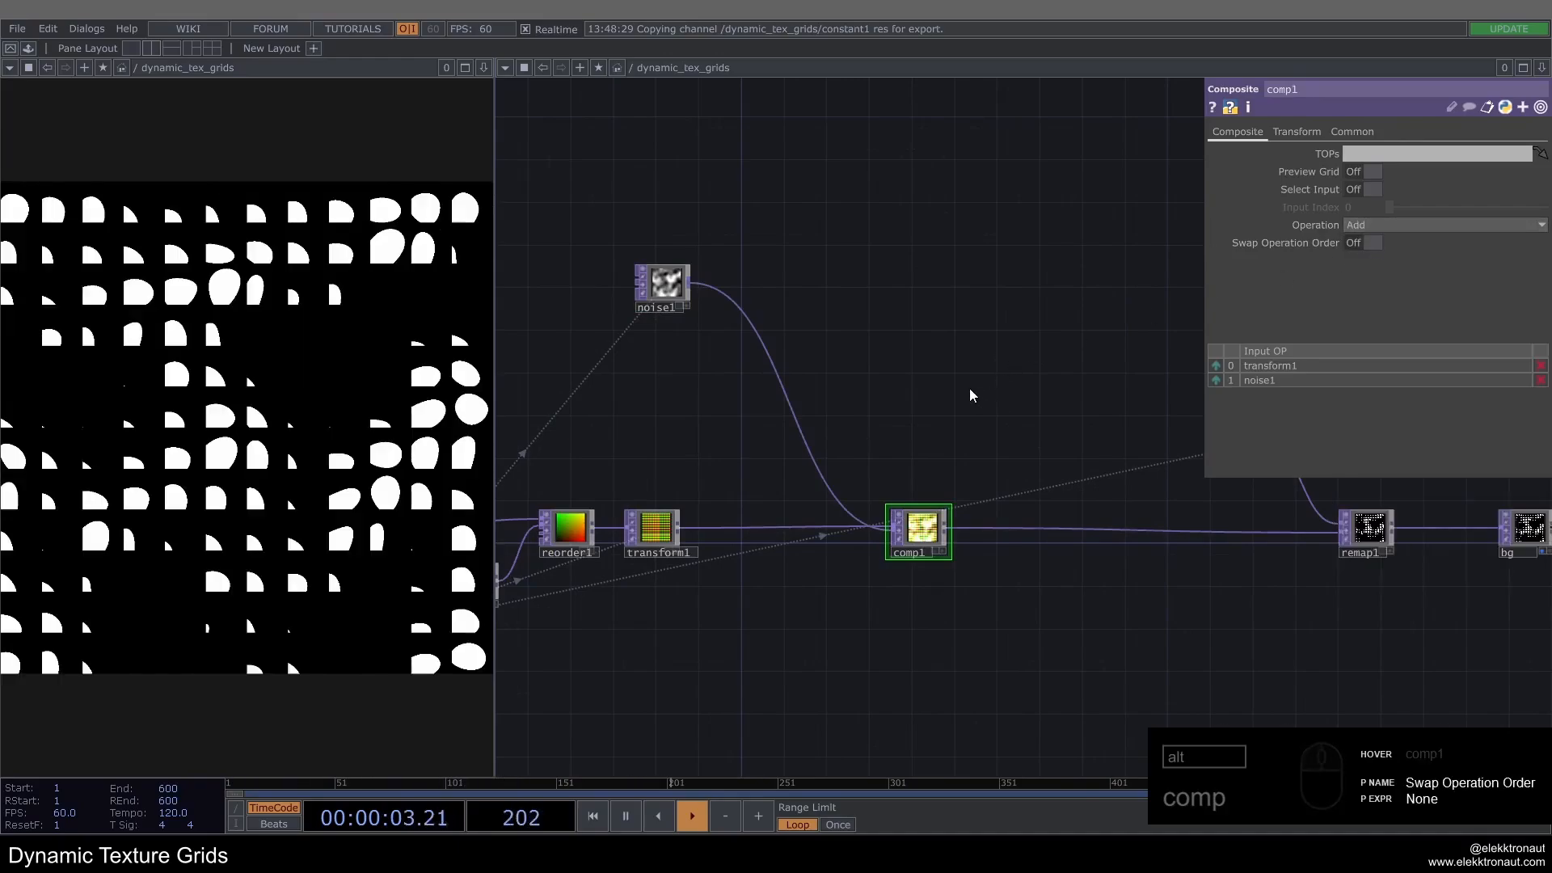
Step: Lower the offset of noise1 to 0
{"action": "left_click", "coordinate": [667, 287]}
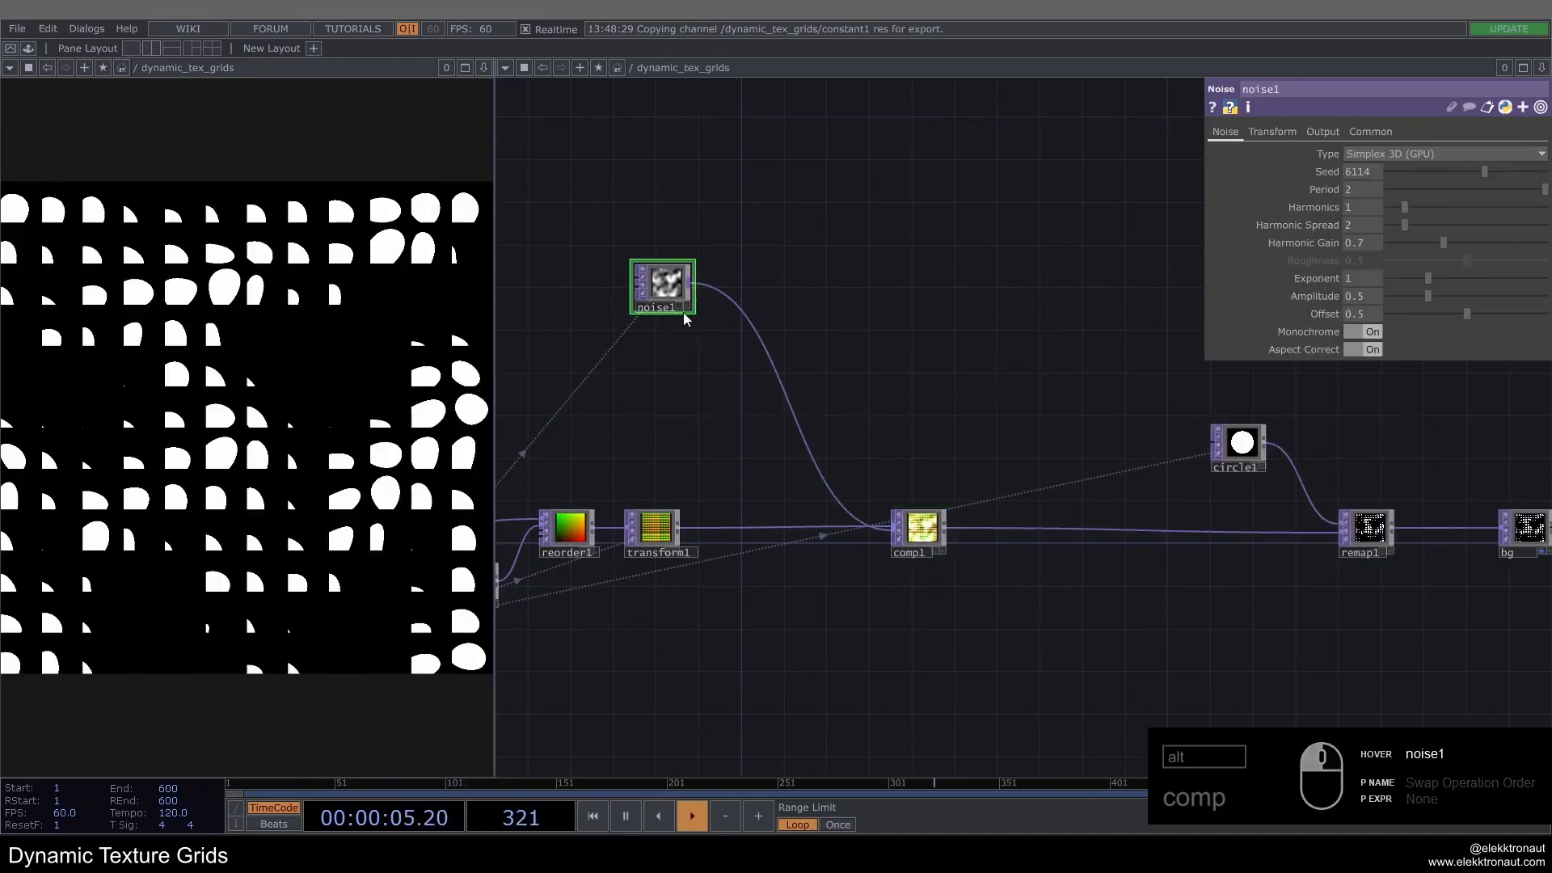
{"action": "scroll", "coordinate": [728, 446], "scroll_direction": "up", "scroll_amount": 5}
{"action": "mouse_move", "coordinate": [1433, 319]}
{"action": "left_mouse_down"}
{"action": "mouse_move", "coordinate": [1365, 317]}
{"action": "mouse_move", "coordinate": [1460, 318]}
{"action": "mouse_move", "coordinate": [1364, 314]}
{"action": "mouse_move", "coordinate": [1424, 322]}
{"action": "left_mouse_up"}
{"action": "left_click_drag", "start_coordinate": [1474, 325], "coordinate": [1375, 316]}
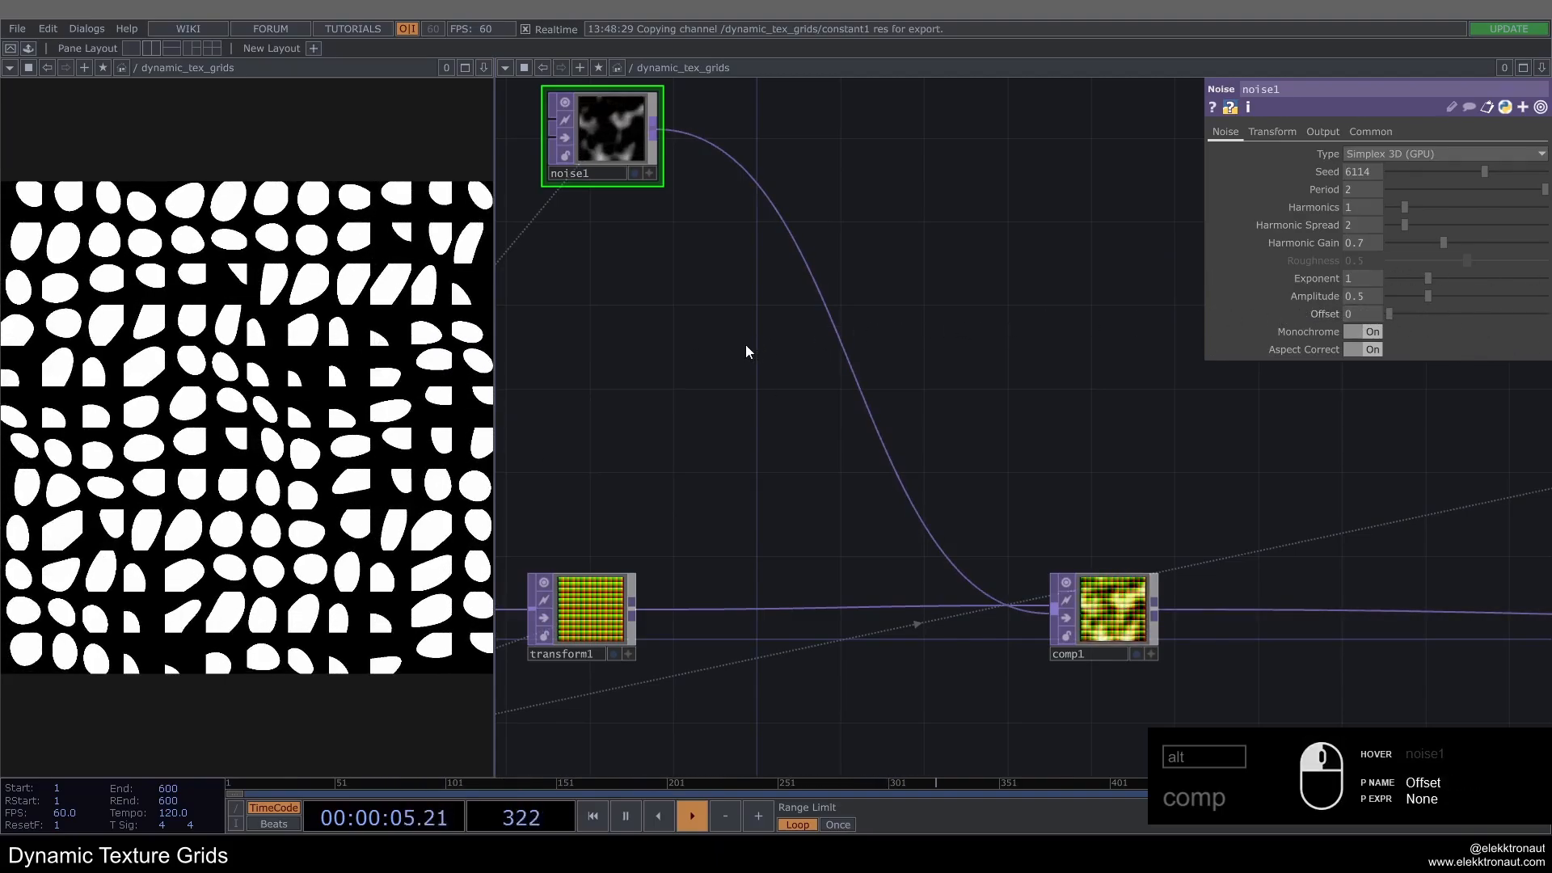
Step: Try a stronger amplitude of about 1.01 on noise1, checking the distorted grid, and set it back to .5
{"action": "scroll", "coordinate": [749, 349], "scroll_direction": "down", "scroll_amount": 2}
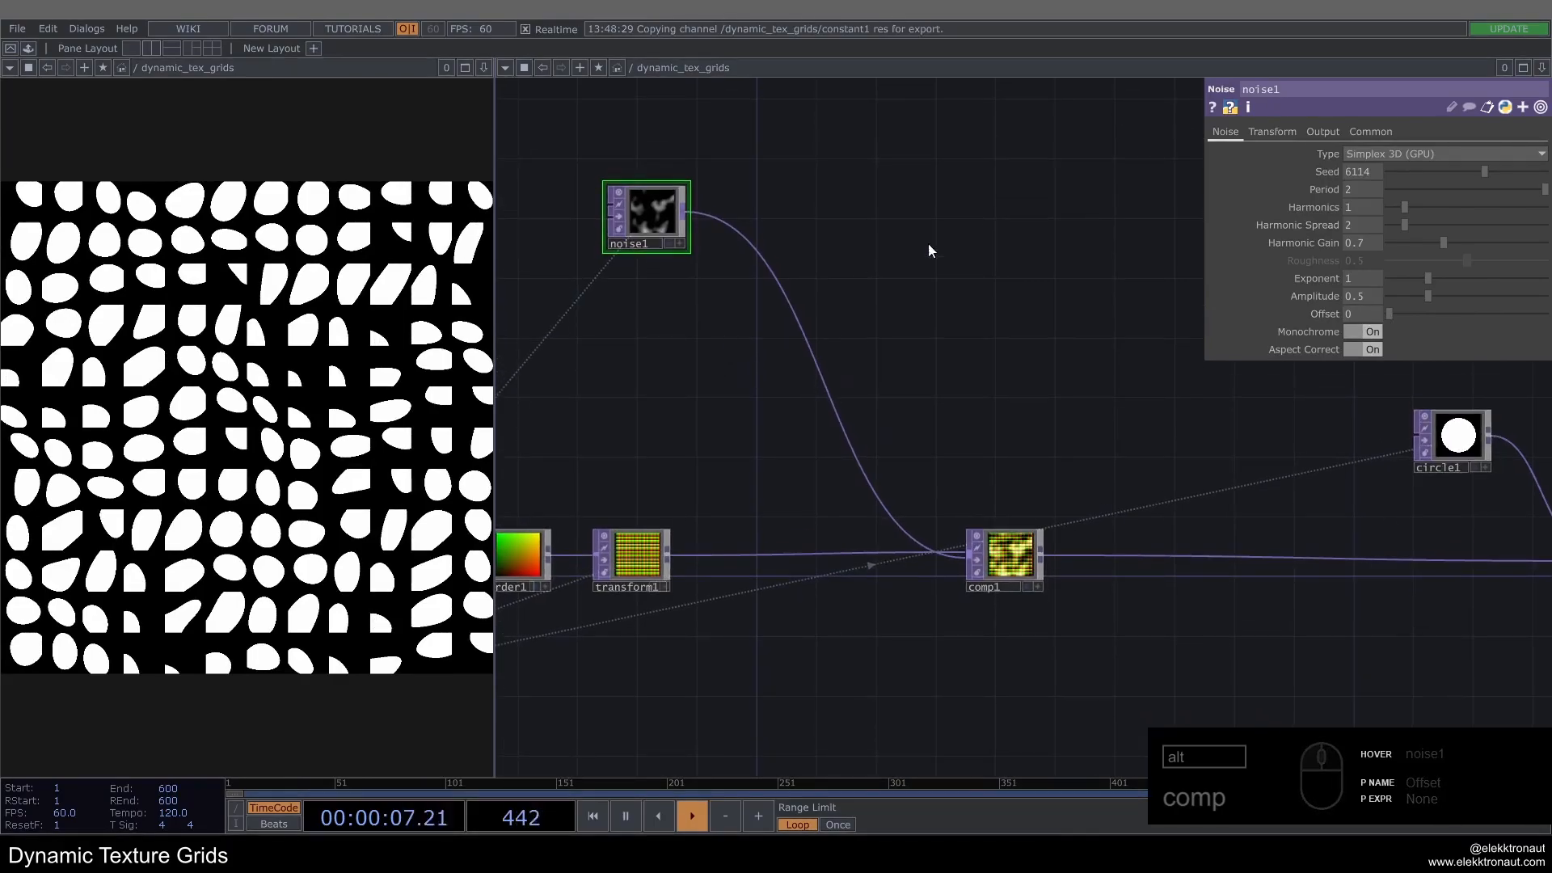
{"action": "left_click_drag", "start_coordinate": [1428, 296], "coordinate": [1276, 327]}
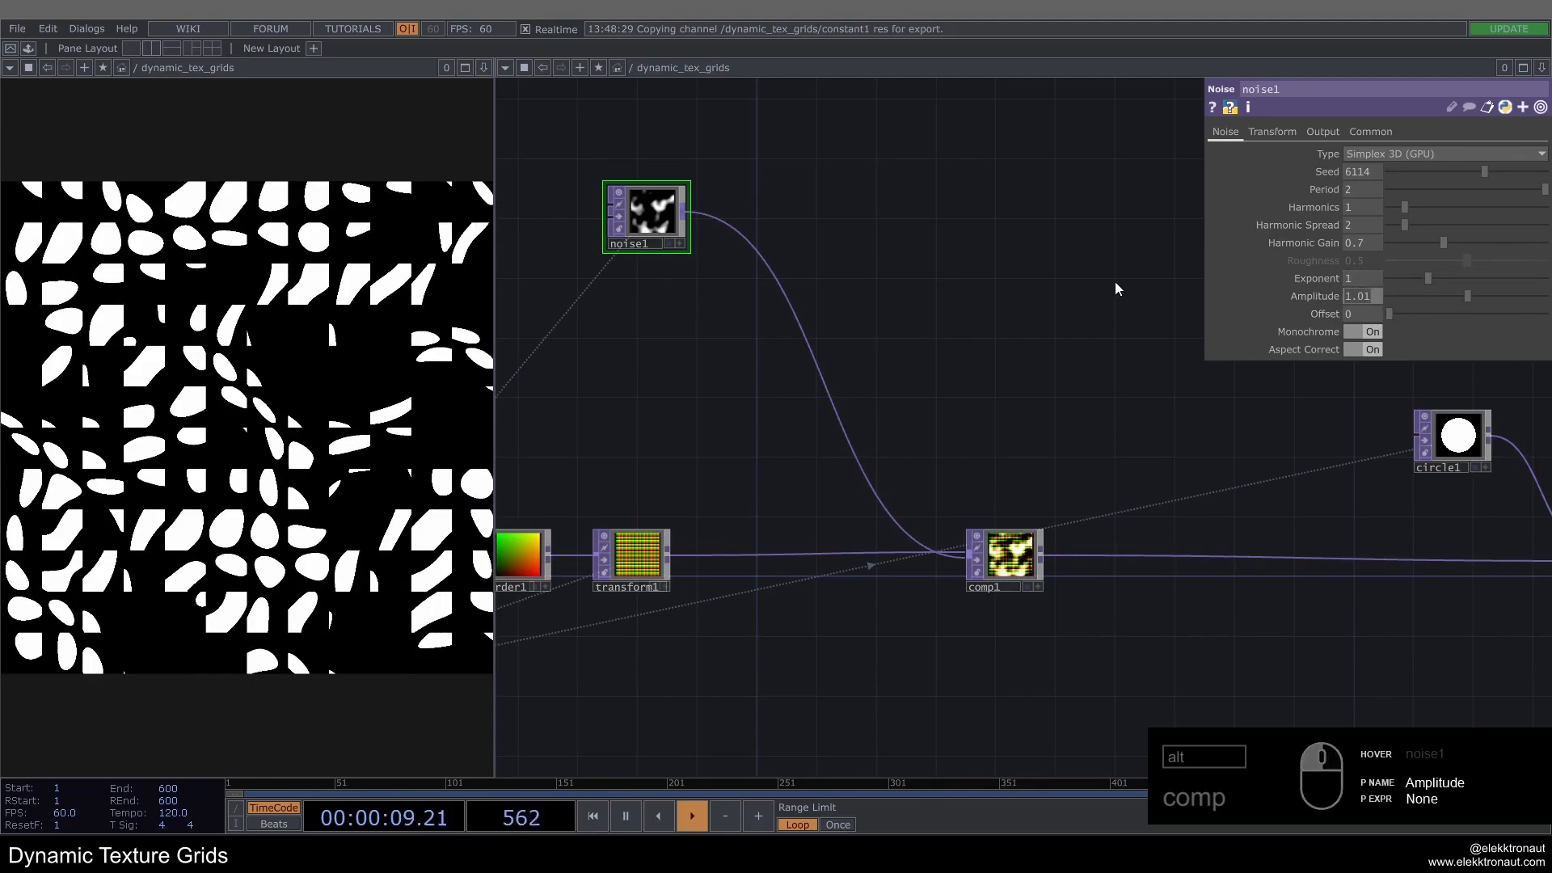
{"action": "type", "text": ".5"}
{"action": "key", "text": "Return"}
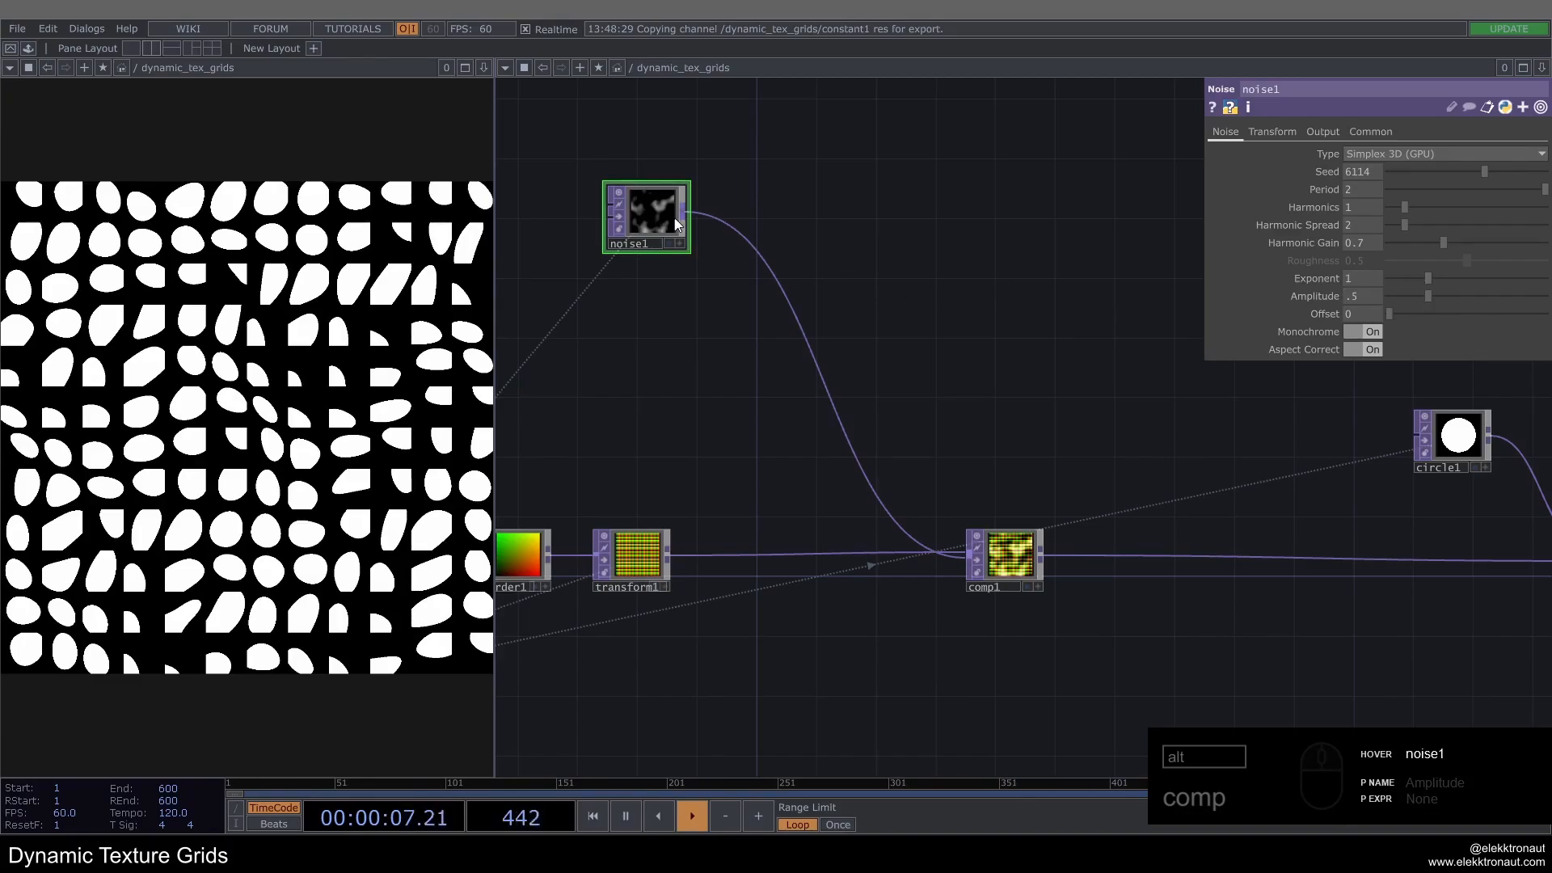
Step: Change noise1's pixel format to 32-bit float (RG)
{"action": "middle_click_drag", "start_coordinate": [893, 320], "coordinate": [887, 326]}
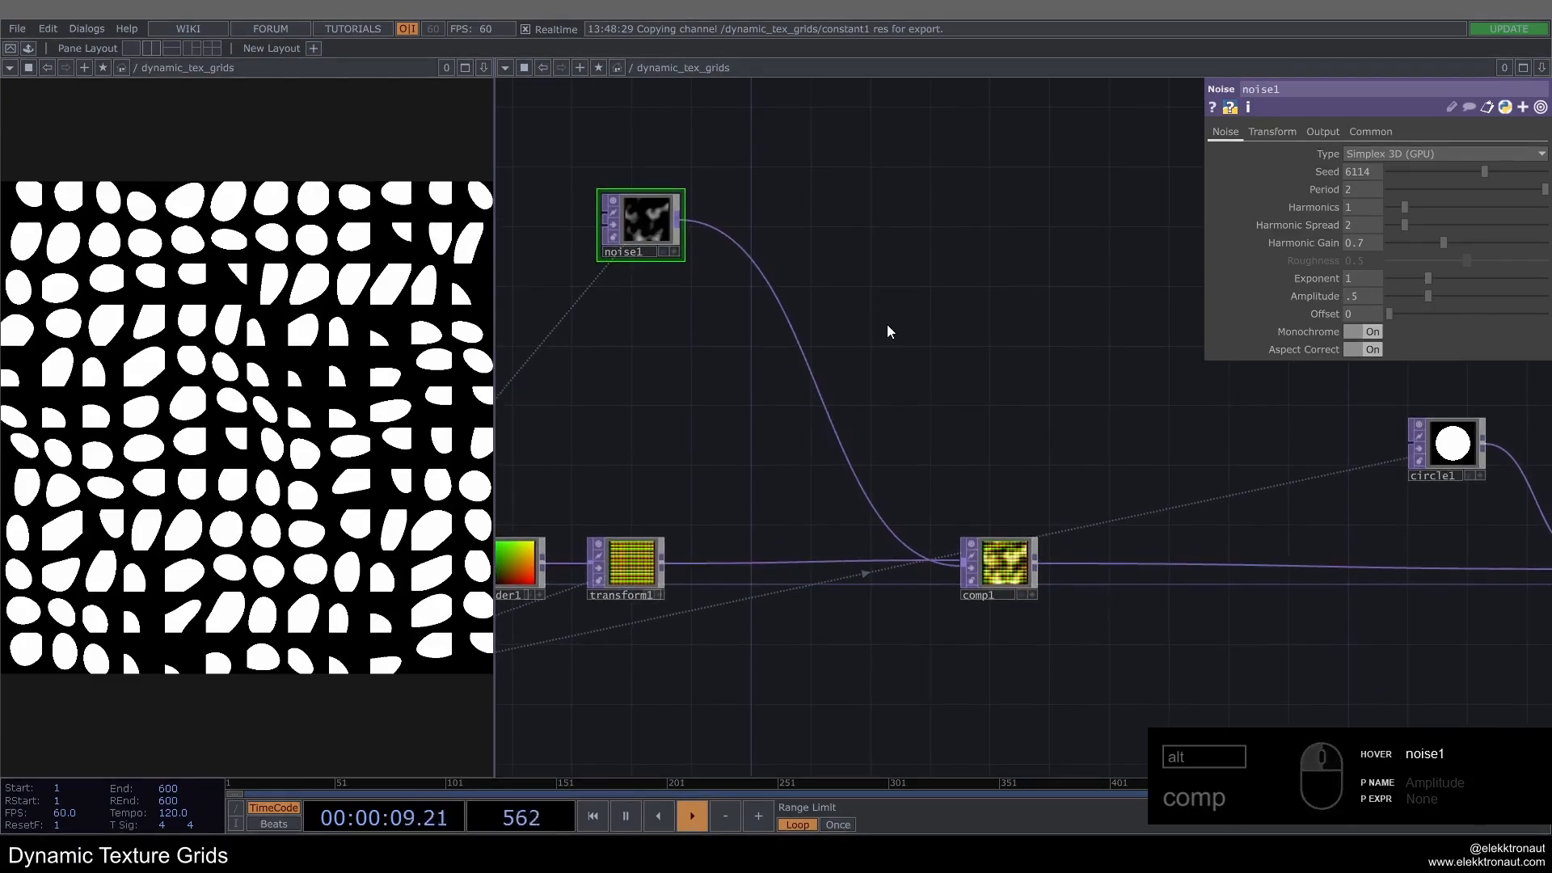
{"action": "left_click", "coordinate": [1389, 136]}
{"action": "left_click", "coordinate": [1399, 332]}
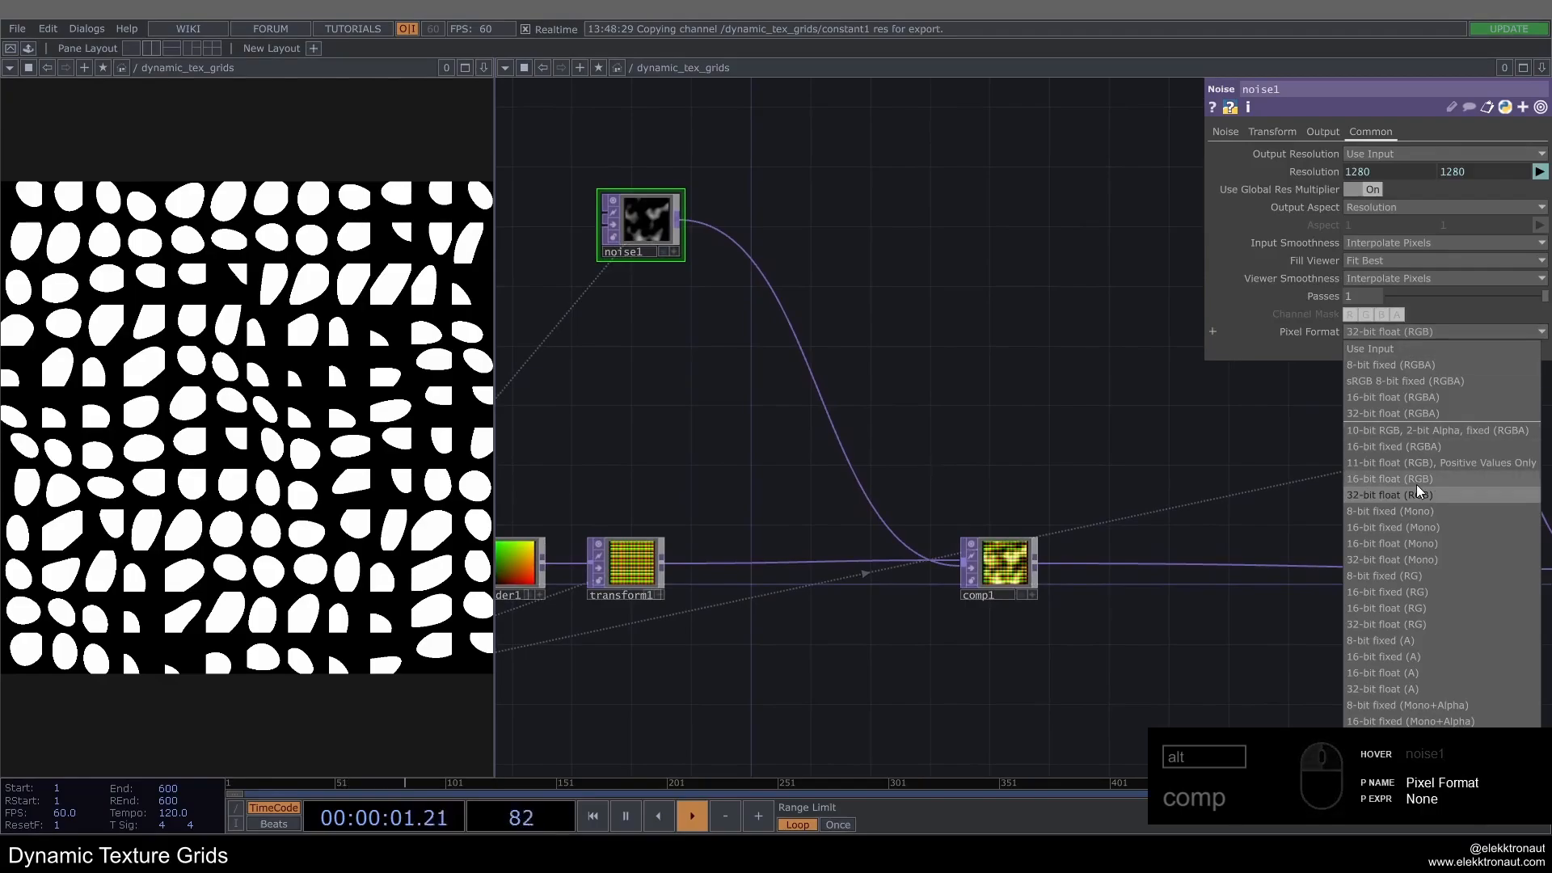
{"action": "left_click", "coordinate": [1425, 609]}
{"action": "left_click", "coordinate": [1424, 332]}
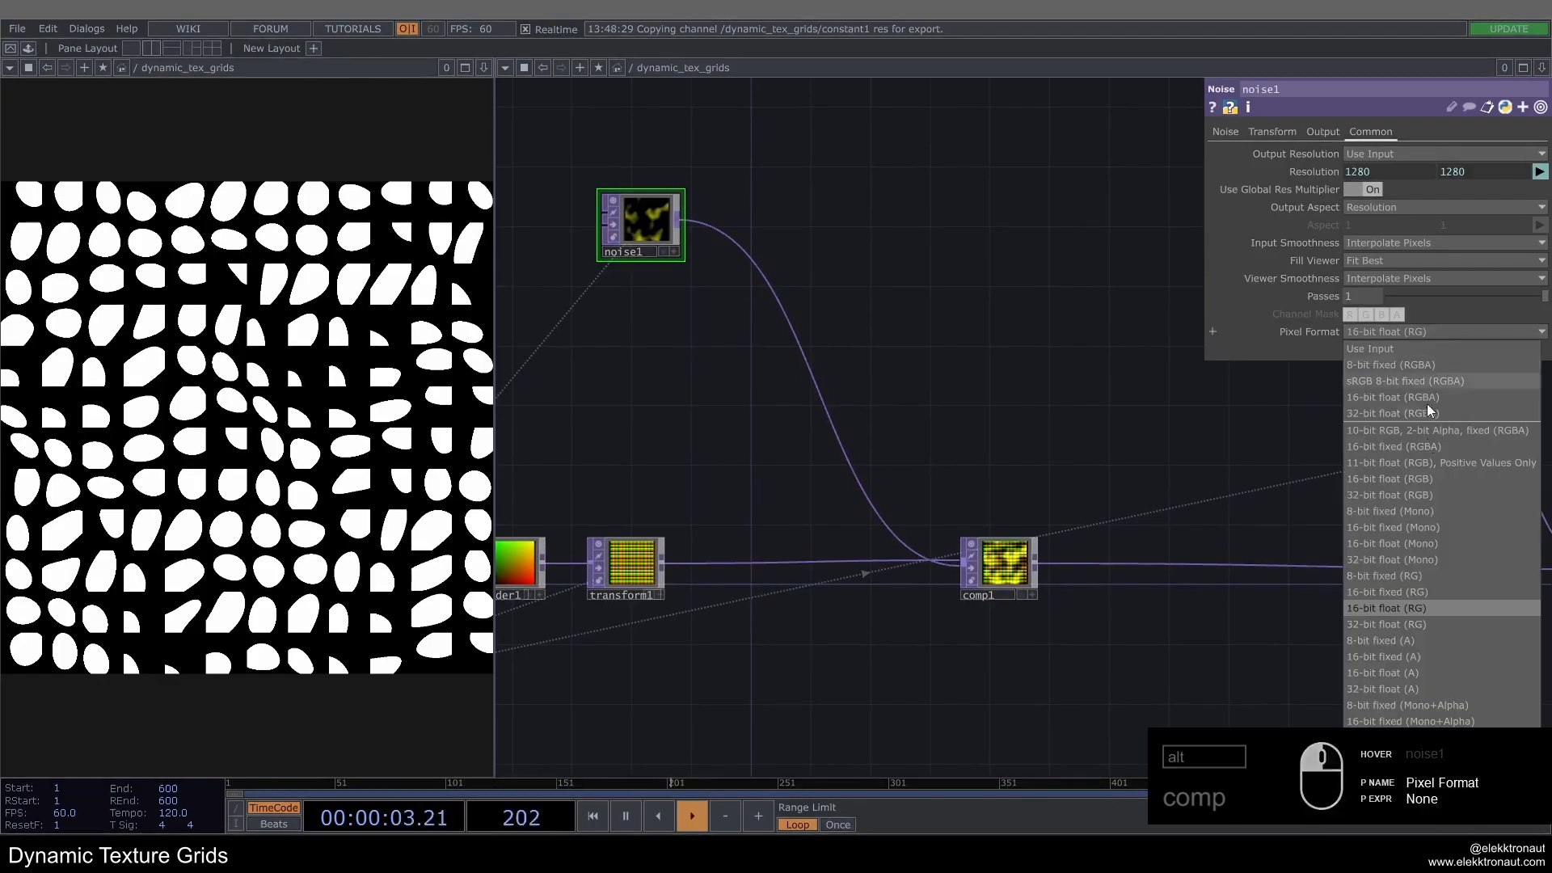
{"action": "left_click", "coordinate": [1418, 622]}
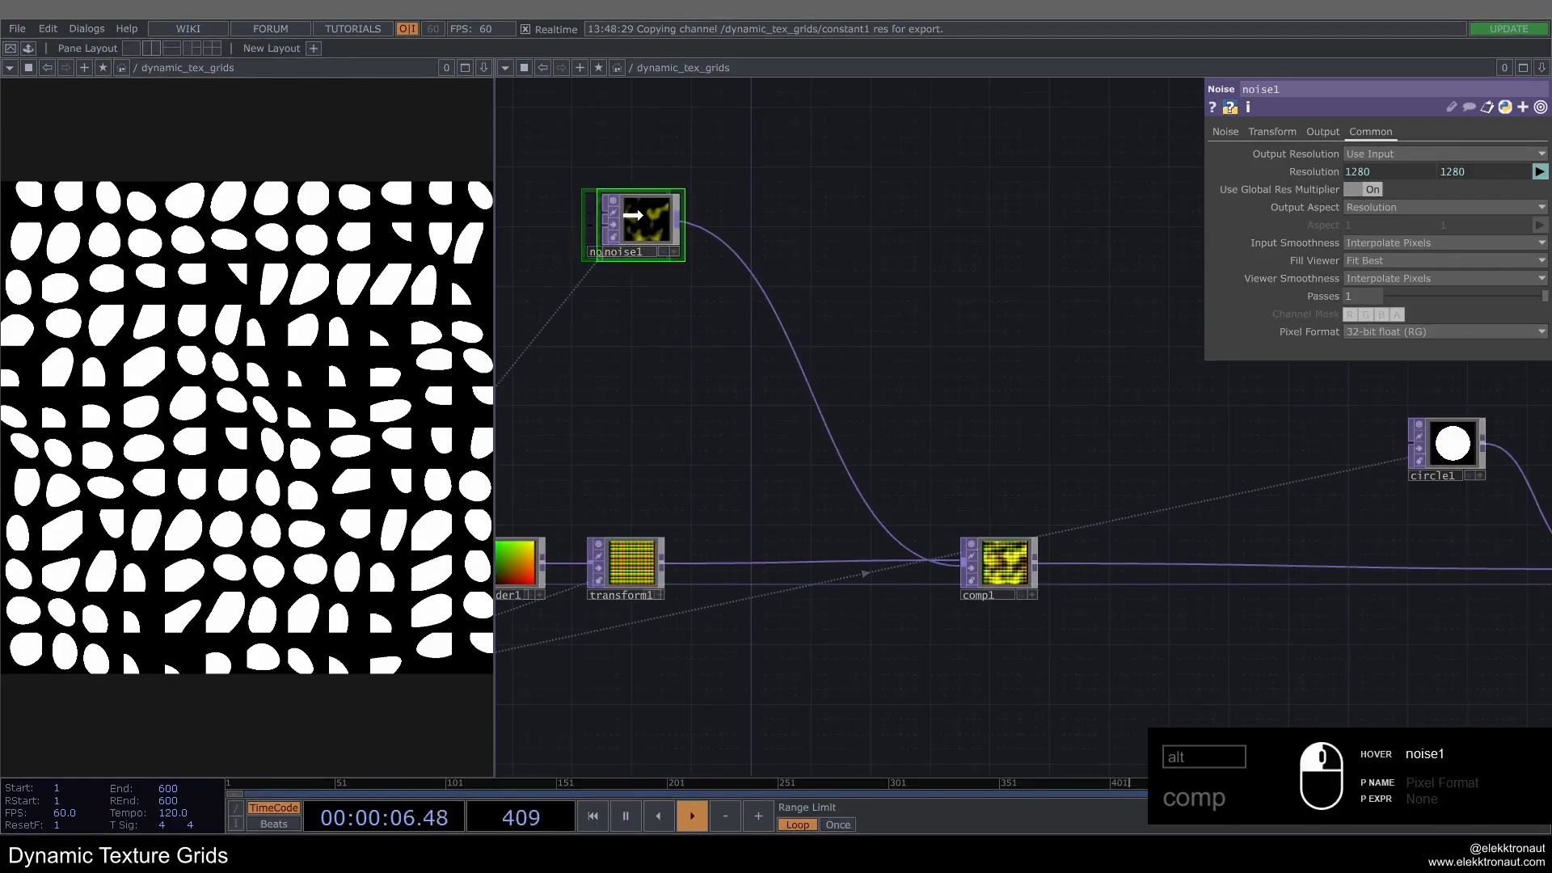
Step: Turn off Monochrome for noise1 and inspect its red and green noise
{"action": "left_click", "coordinate": [1227, 131]}
{"action": "left_click", "coordinate": [1364, 332]}
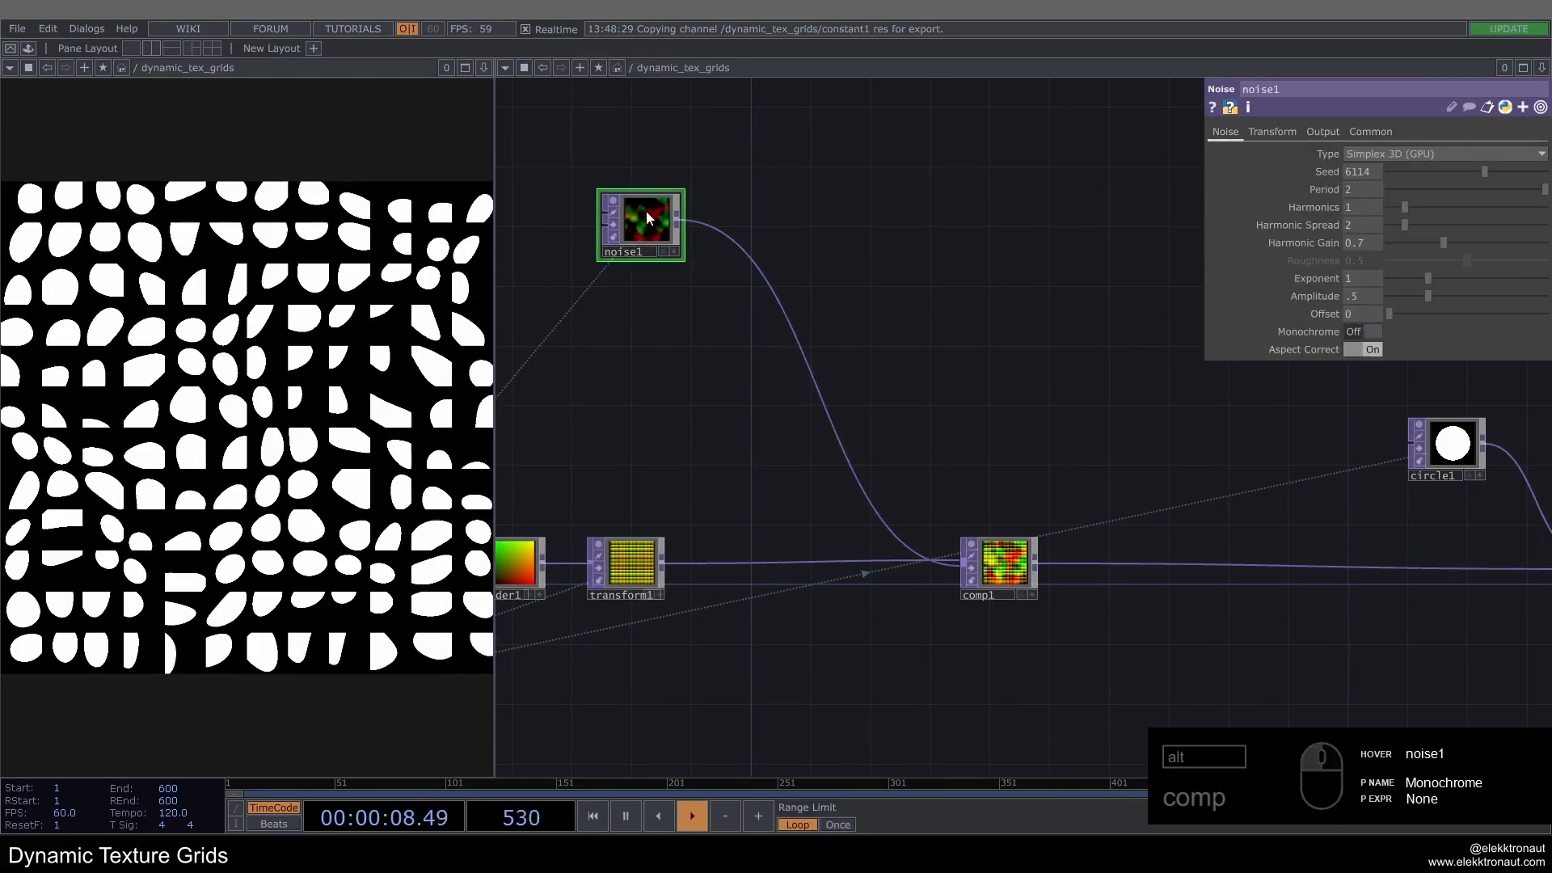
{"action": "scroll", "coordinate": [638, 214], "scroll_direction": "up", "scroll_amount": 5}
{"action": "scroll", "coordinate": [687, 315], "scroll_direction": "down", "scroll_amount": 6}
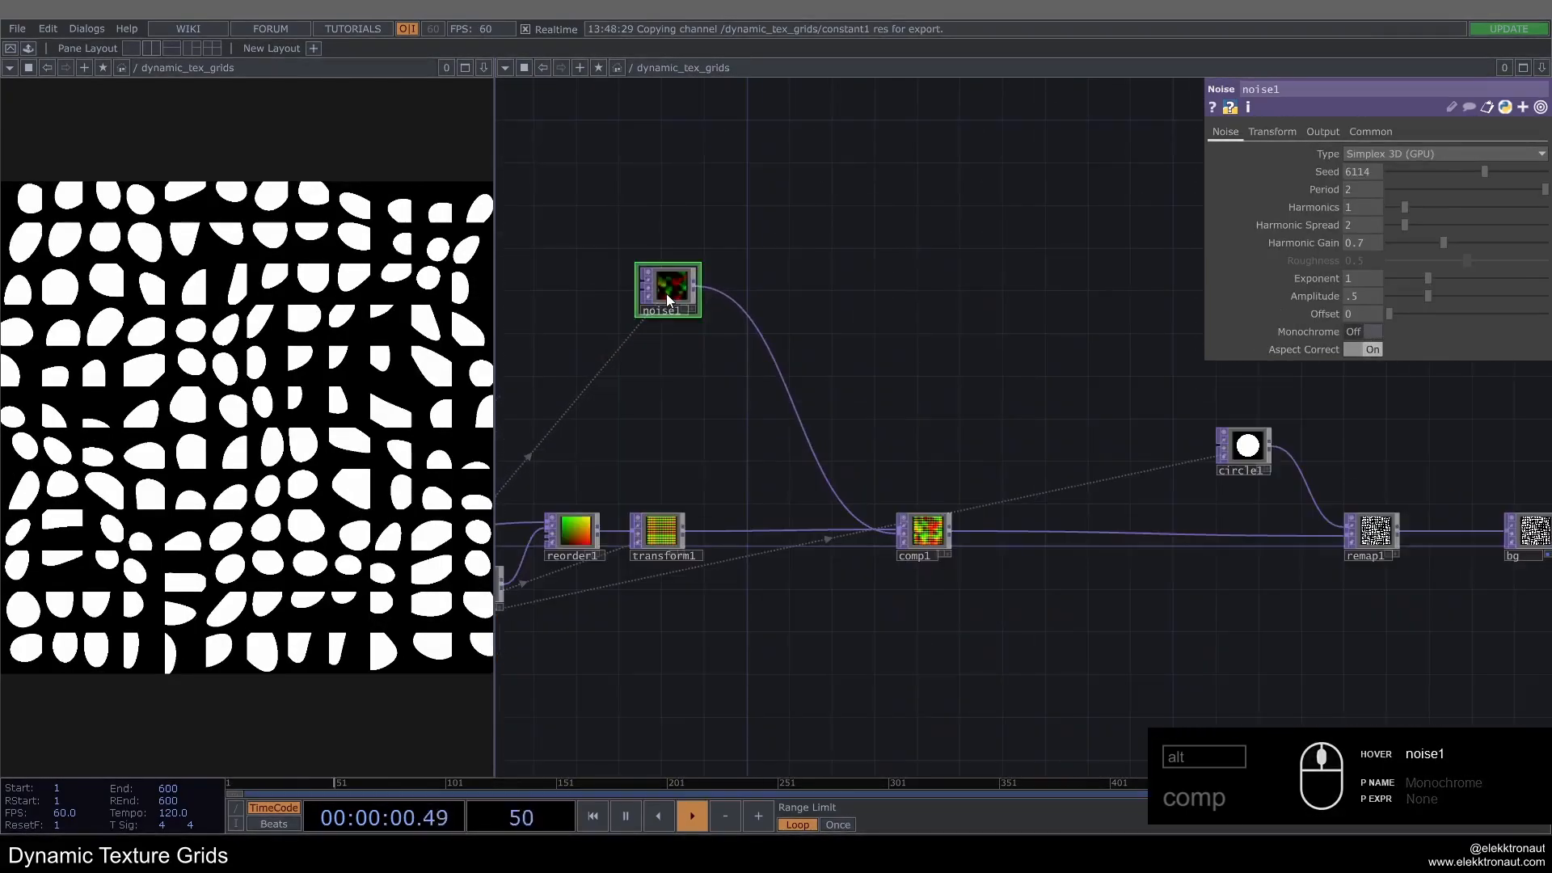
Step: Try amplitudes between about 0.41 and 0.85 on noise1 and undo the amplitude change
{"action": "scroll", "coordinate": [666, 294], "scroll_direction": "up", "scroll_amount": 2}
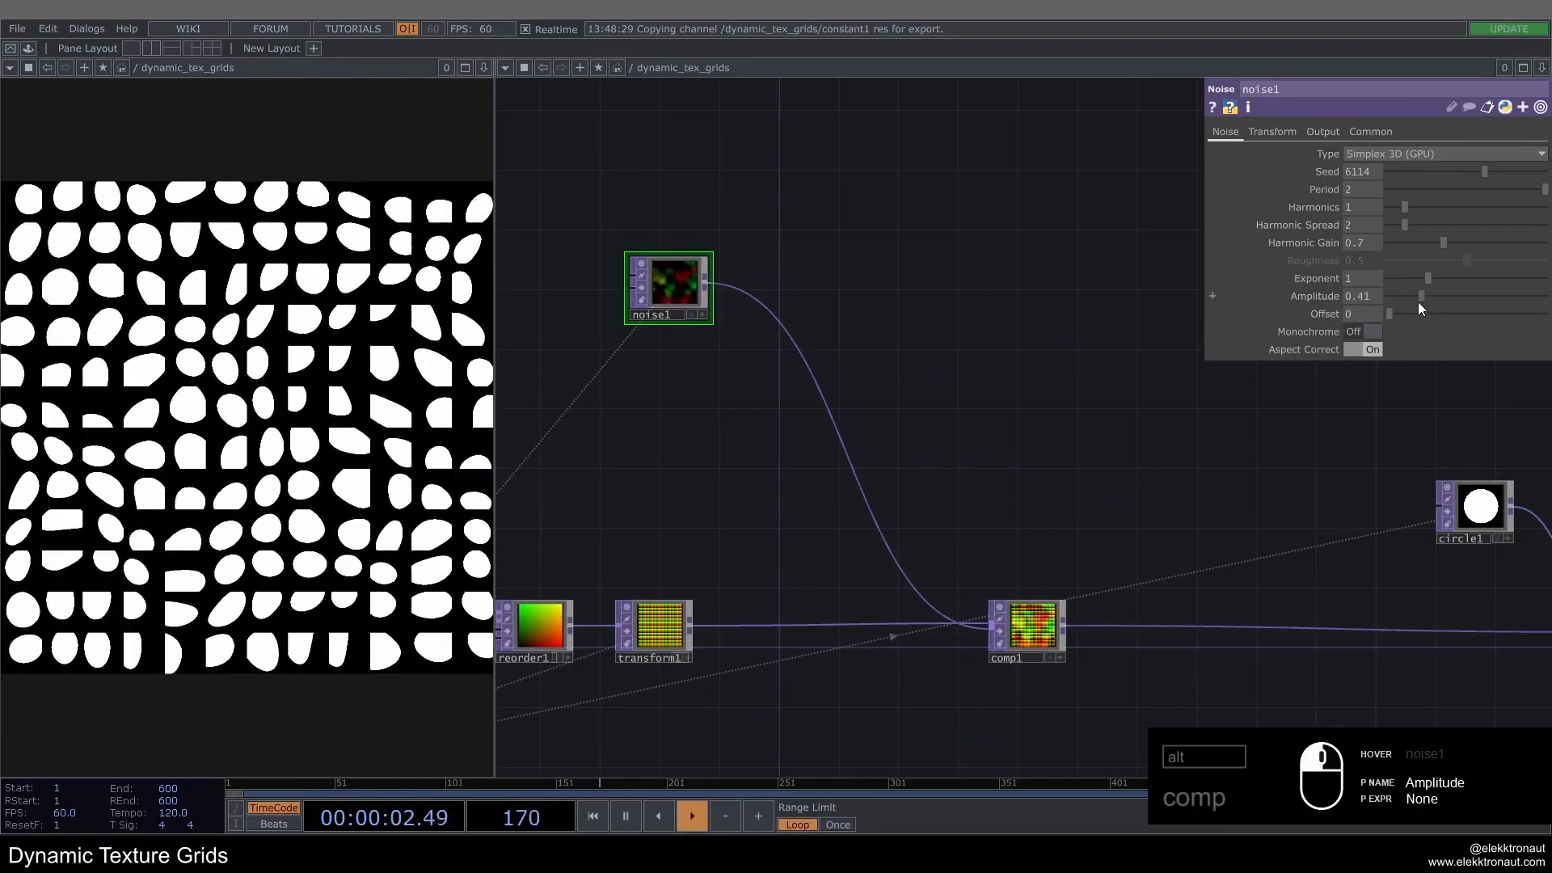
{"action": "mouse_move", "coordinate": [1418, 302]}
{"action": "left_mouse_down"}
{"action": "mouse_move", "coordinate": [1383, 302]}
{"action": "mouse_move", "coordinate": [1419, 306]}
{"action": "left_mouse_up"}
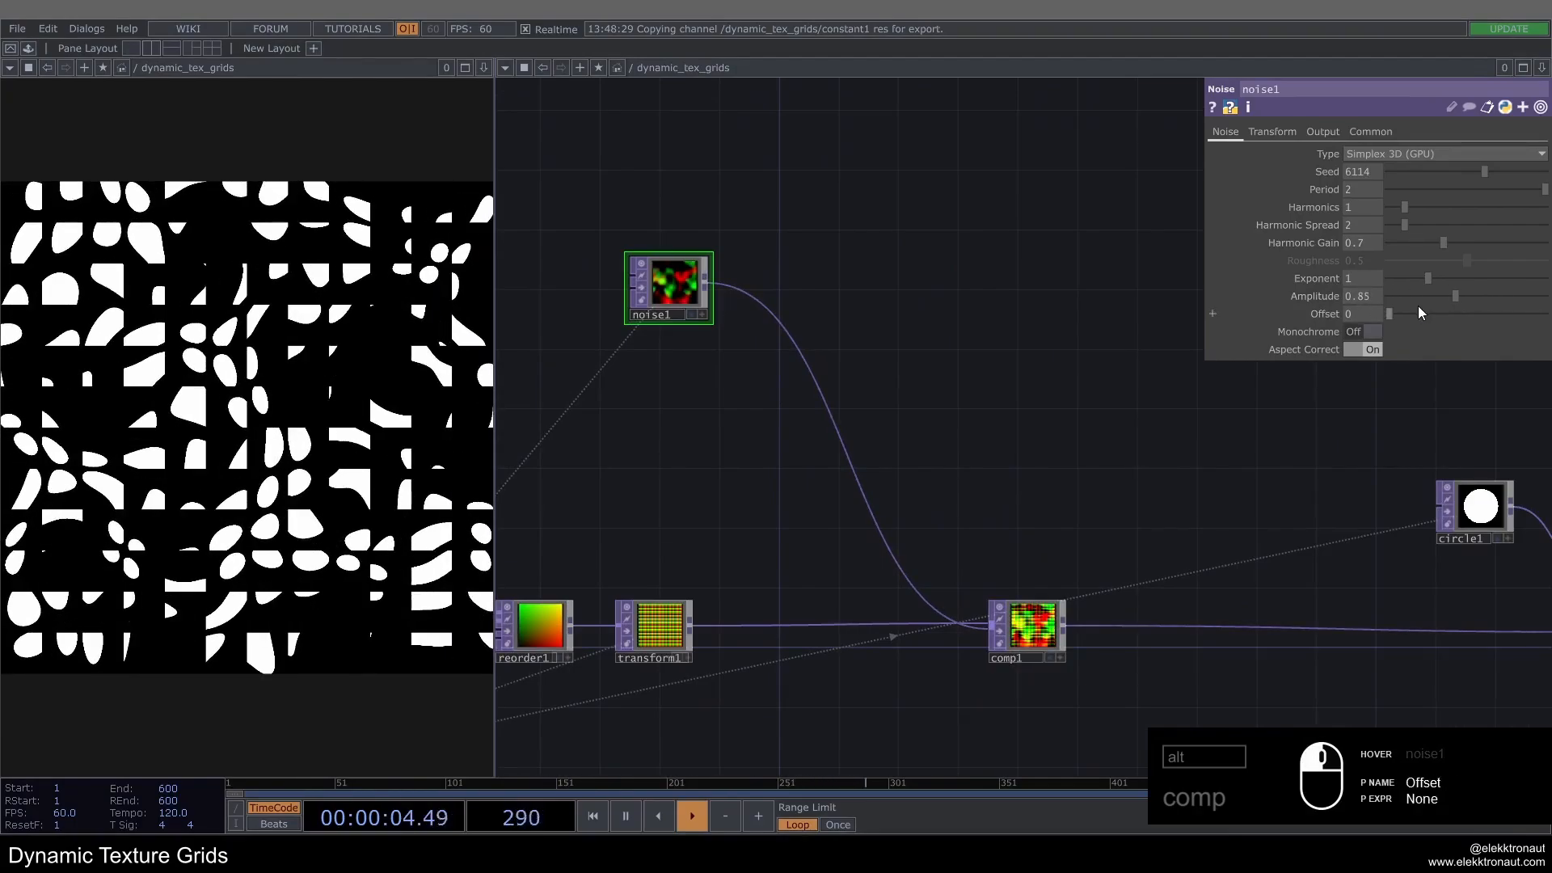
{"action": "key", "text": "ctrl+z"}
{"action": "key", "text": "ctrl+z"}
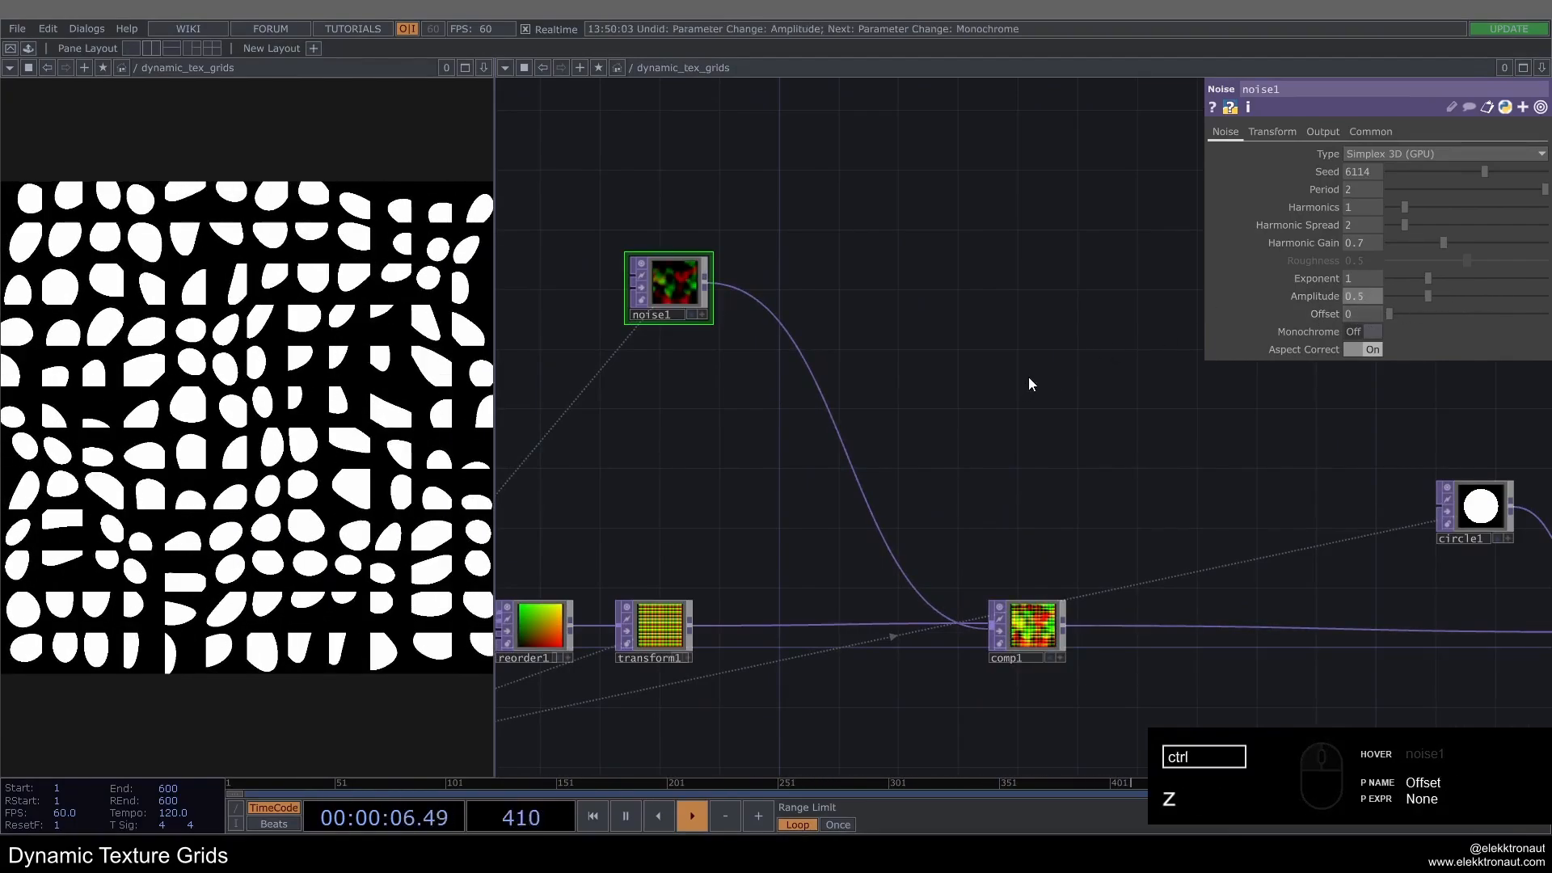
Step: Change noise1's seed to about 3783 for a different distortion pattern
{"action": "left_click_drag", "start_coordinate": [975, 357], "coordinate": [911, 322]}
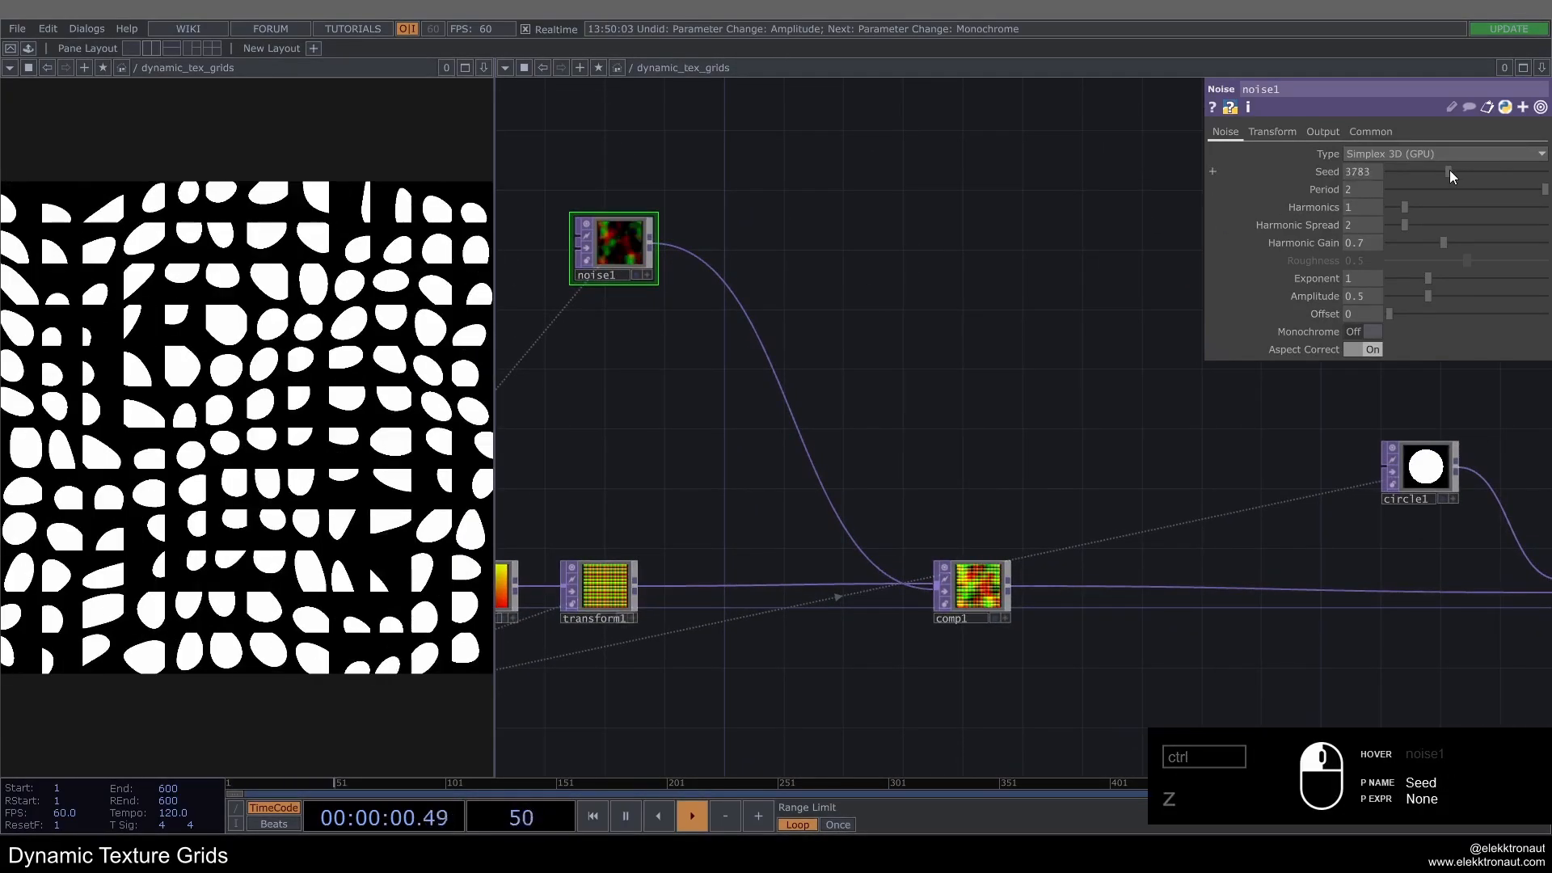
{"action": "left_click", "coordinate": [1449, 171]}
{"action": "left_click_drag", "start_coordinate": [671, 368], "coordinate": [726, 383]}
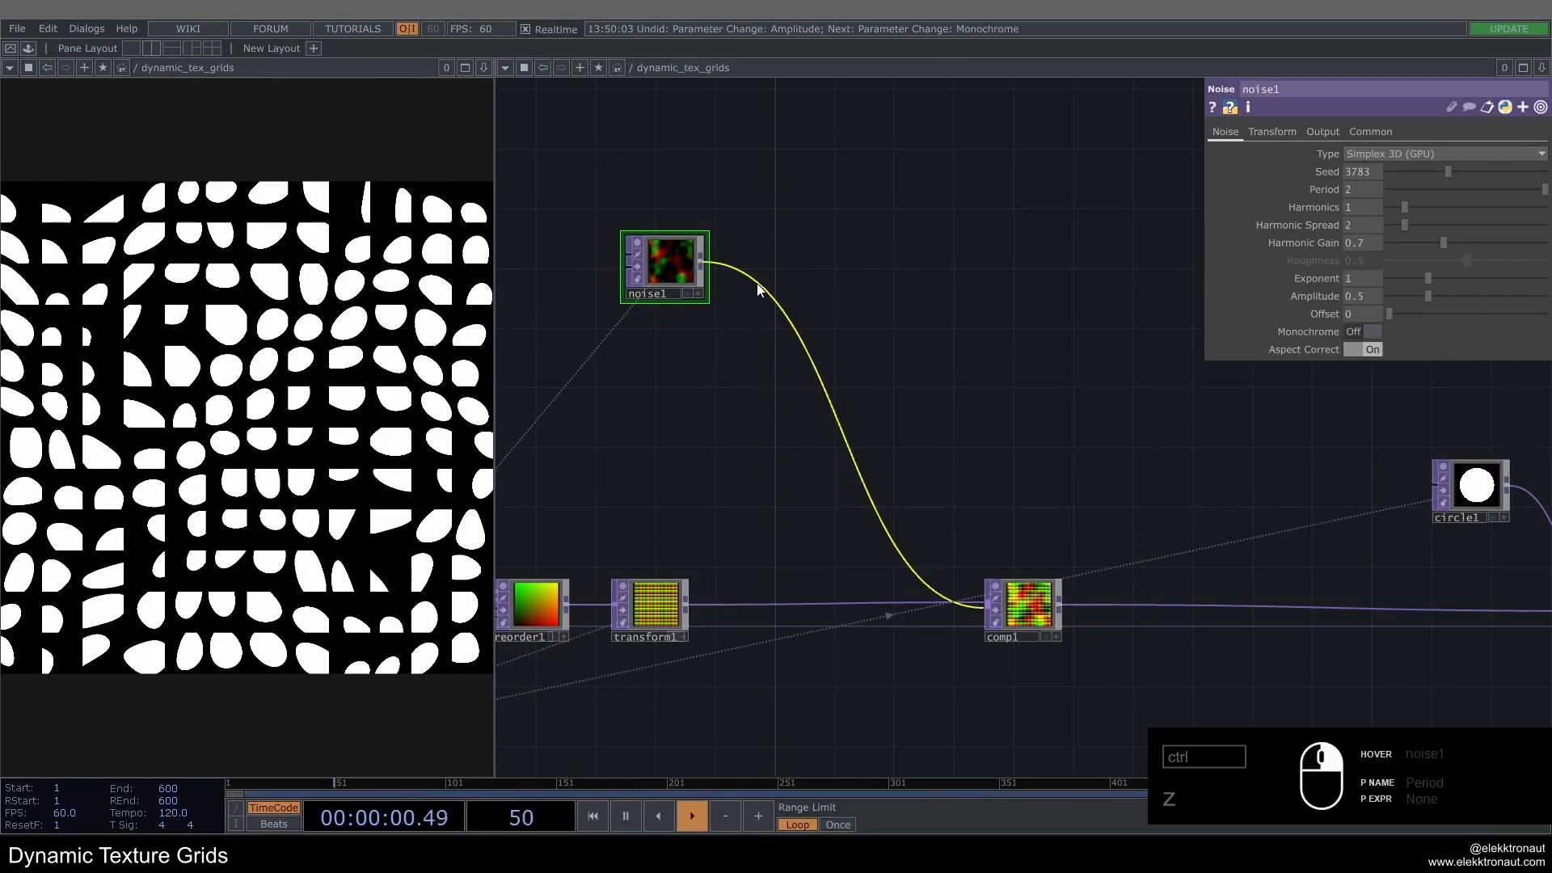
Step: Insert a Limit TOP on the wire between noise1 and comp1
{"action": "key", "text": "Tab"}
{"action": "type", "text": "li"}
{"action": "left_click", "coordinate": [604, 329]}
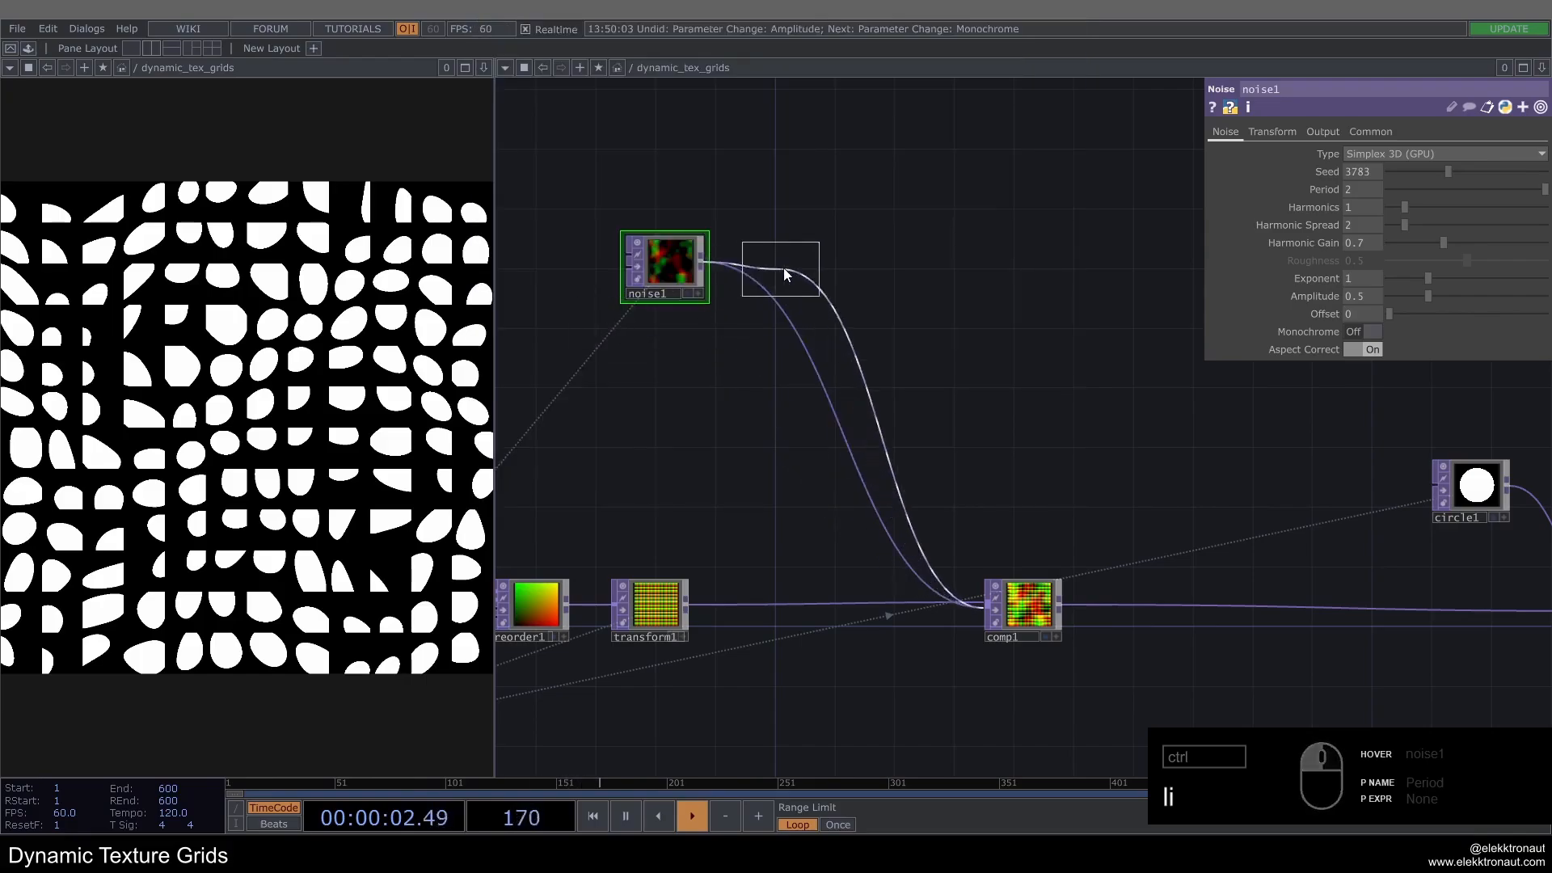
{"action": "left_click", "coordinate": [792, 266]}
Step: Set limit1's Quantize Position to Round and its Position Step to the expression 1/op('constant1')['grid']
{"action": "left_click_drag", "start_coordinate": [692, 482], "coordinate": [949, 429]}
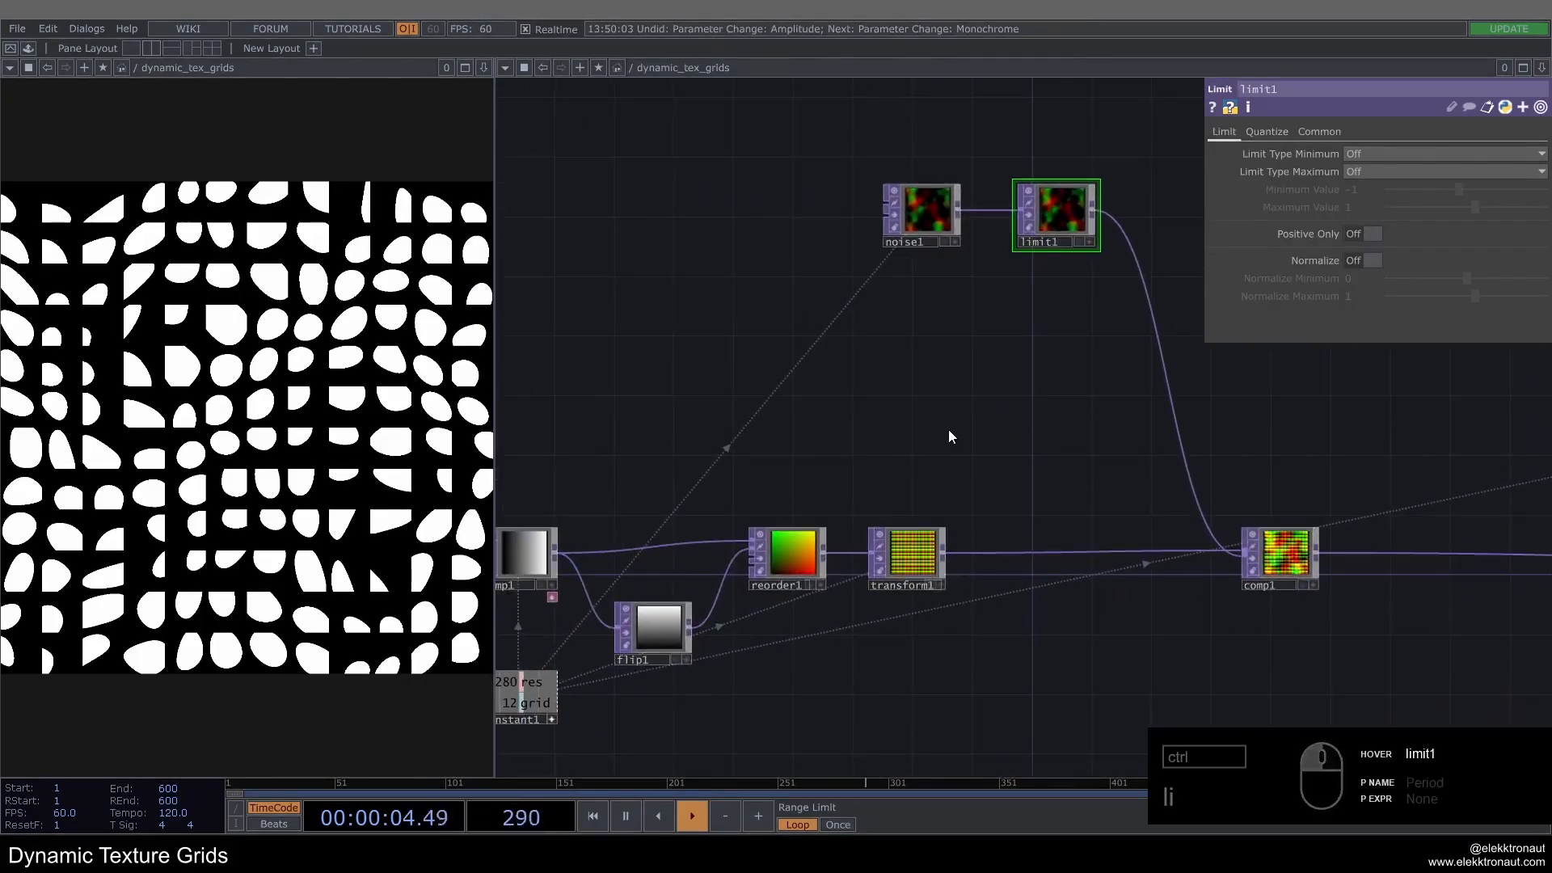
{"action": "middle_click_drag", "start_coordinate": [949, 430], "coordinate": [1011, 304]}
{"action": "scroll", "coordinate": [963, 545], "scroll_direction": "up", "scroll_amount": 3}
{"action": "scroll", "coordinate": [899, 509], "scroll_direction": "down", "scroll_amount": 2}
{"action": "left_click_drag", "start_coordinate": [869, 436], "coordinate": [784, 564]}
{"action": "scroll", "coordinate": [795, 271], "scroll_direction": "up", "scroll_amount": 4}
{"action": "scroll", "coordinate": [786, 279], "scroll_direction": "down", "scroll_amount": 5}
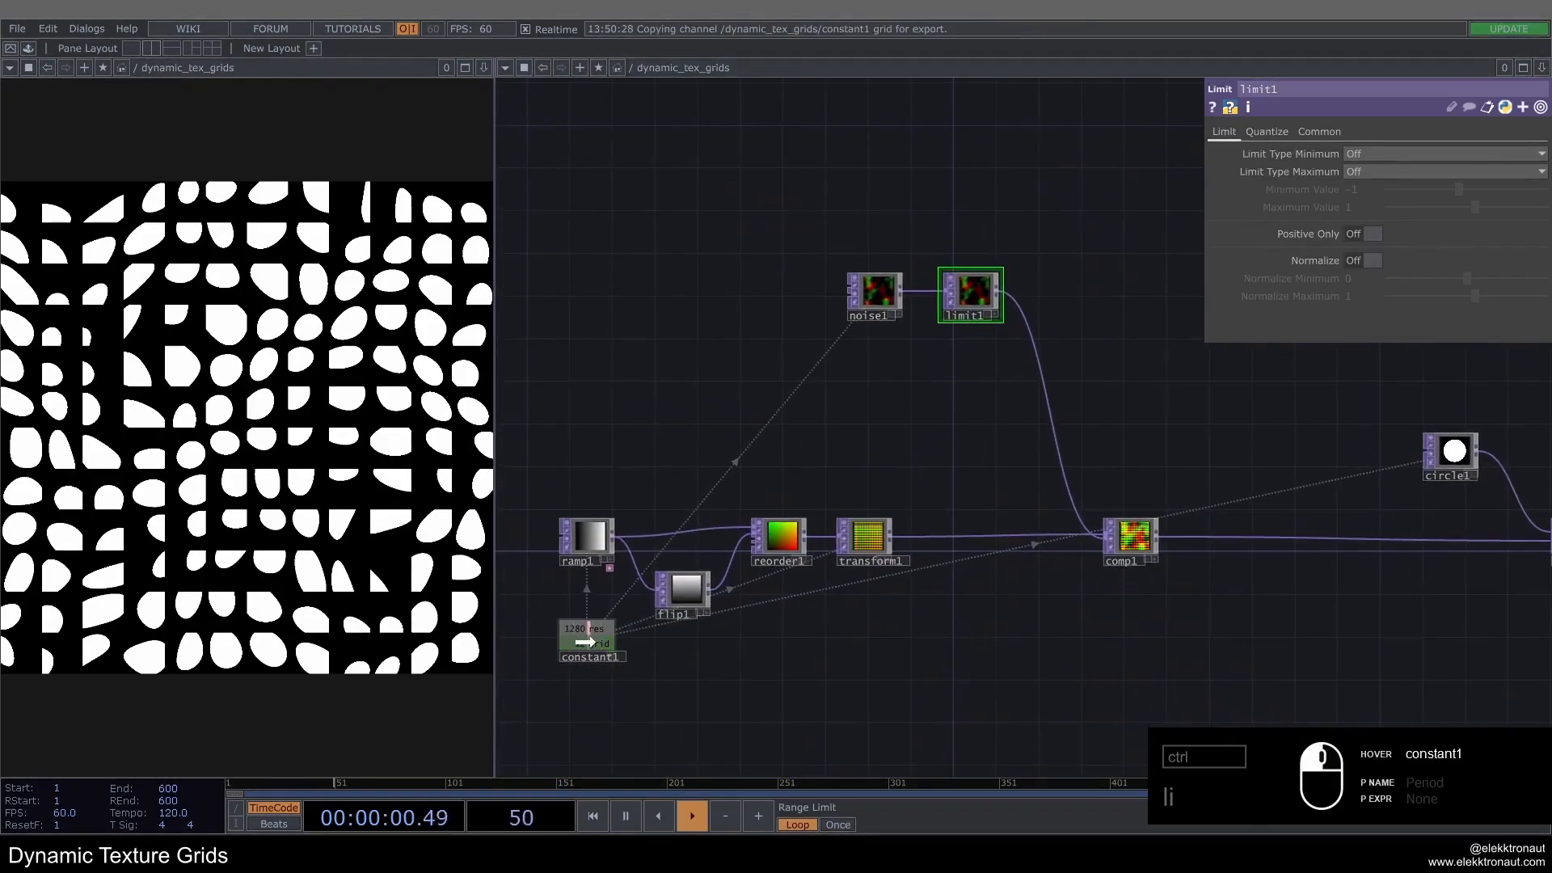
{"action": "left_click", "coordinate": [1263, 131]}
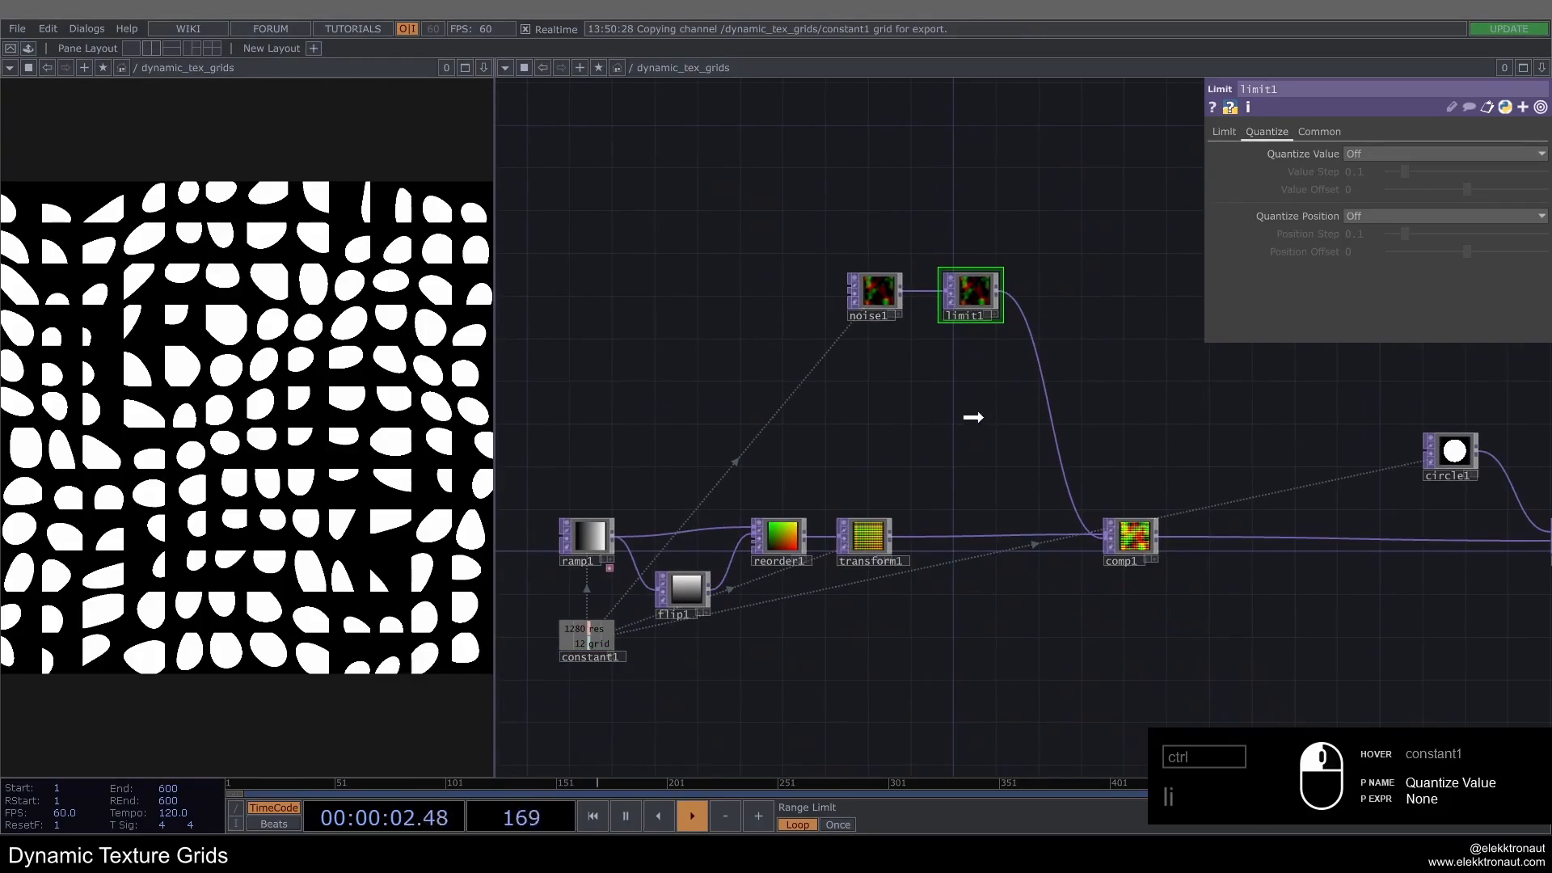
{"action": "left_click", "coordinate": [1351, 220]}
{"action": "left_click", "coordinate": [1370, 280]}
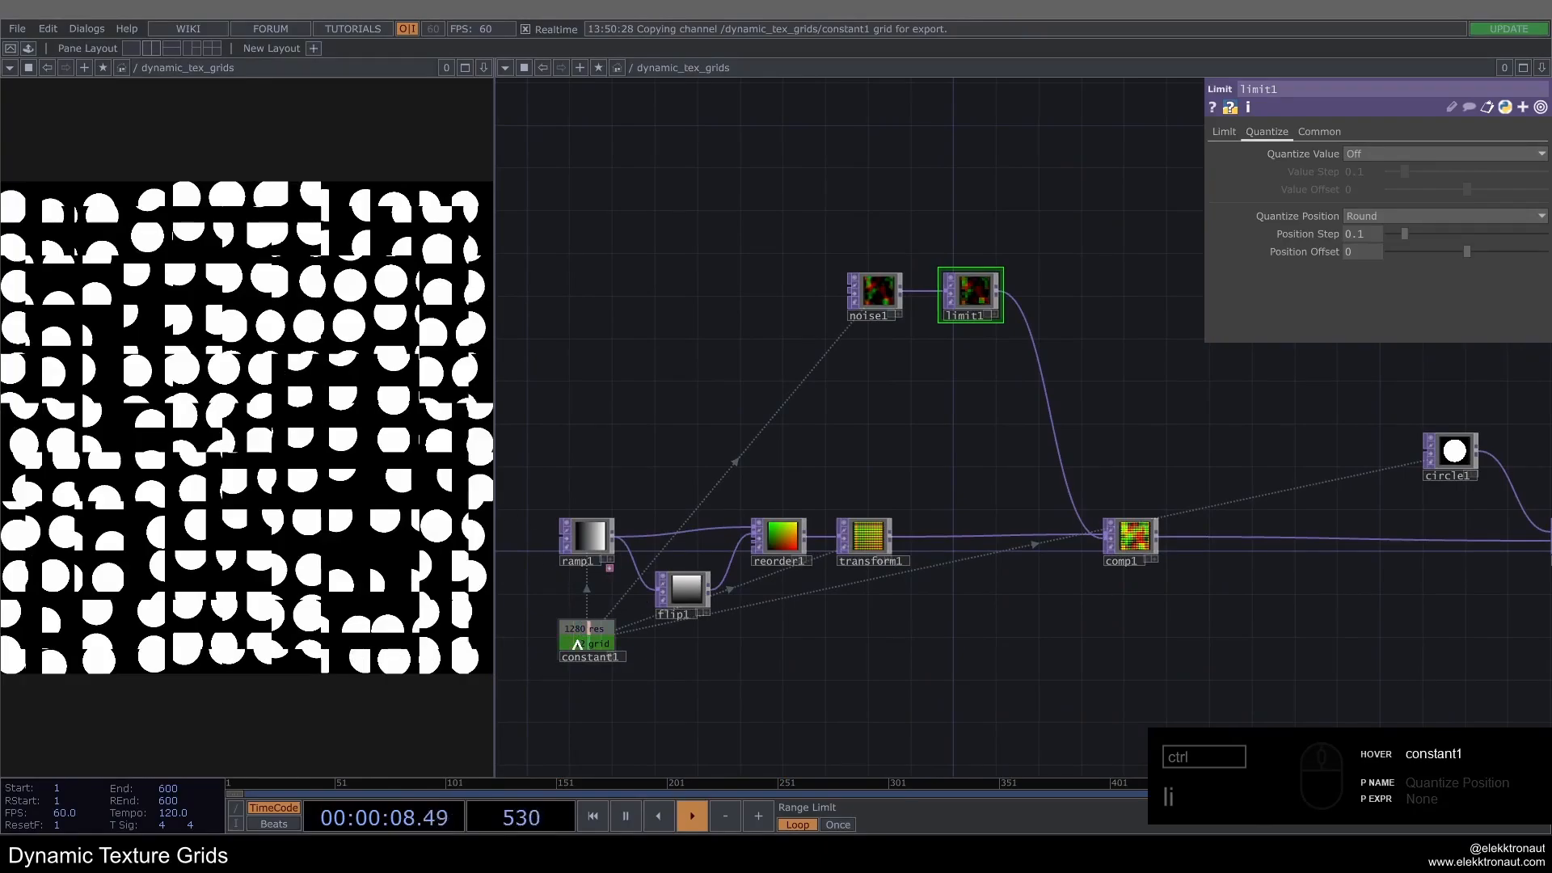
{"action": "left_click", "coordinate": [1360, 234]}
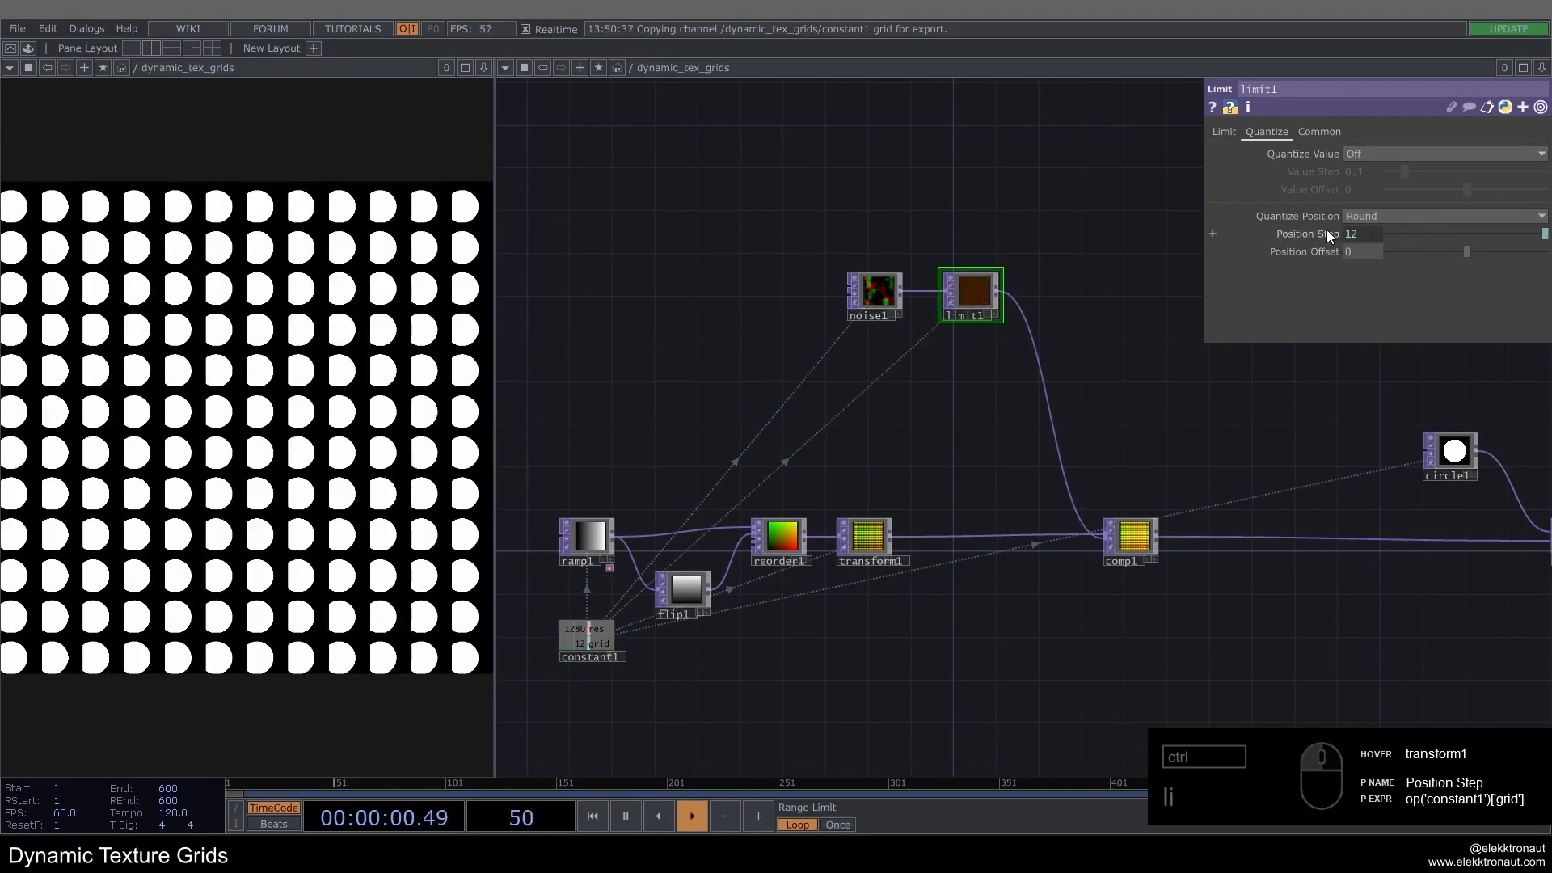
{"action": "type", "text": "/"}
{"action": "key", "text": "Return"}
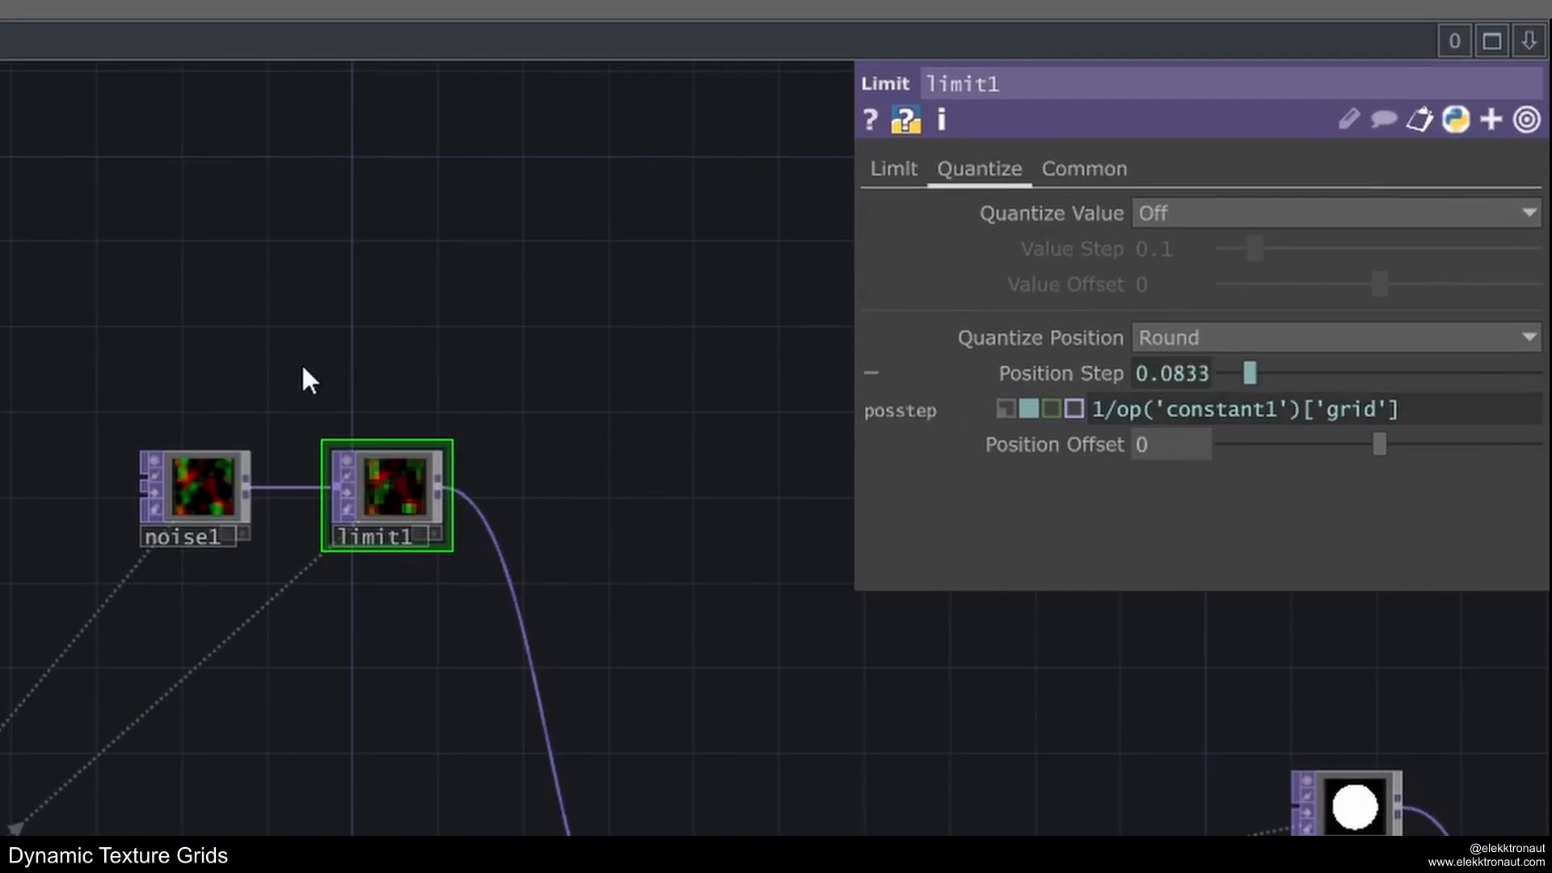
Step: Reference limit1's Position Step in its Position Offset and halve it with the expression me.par.posstep / 2
{"action": "right_click", "coordinate": [1055, 373]}
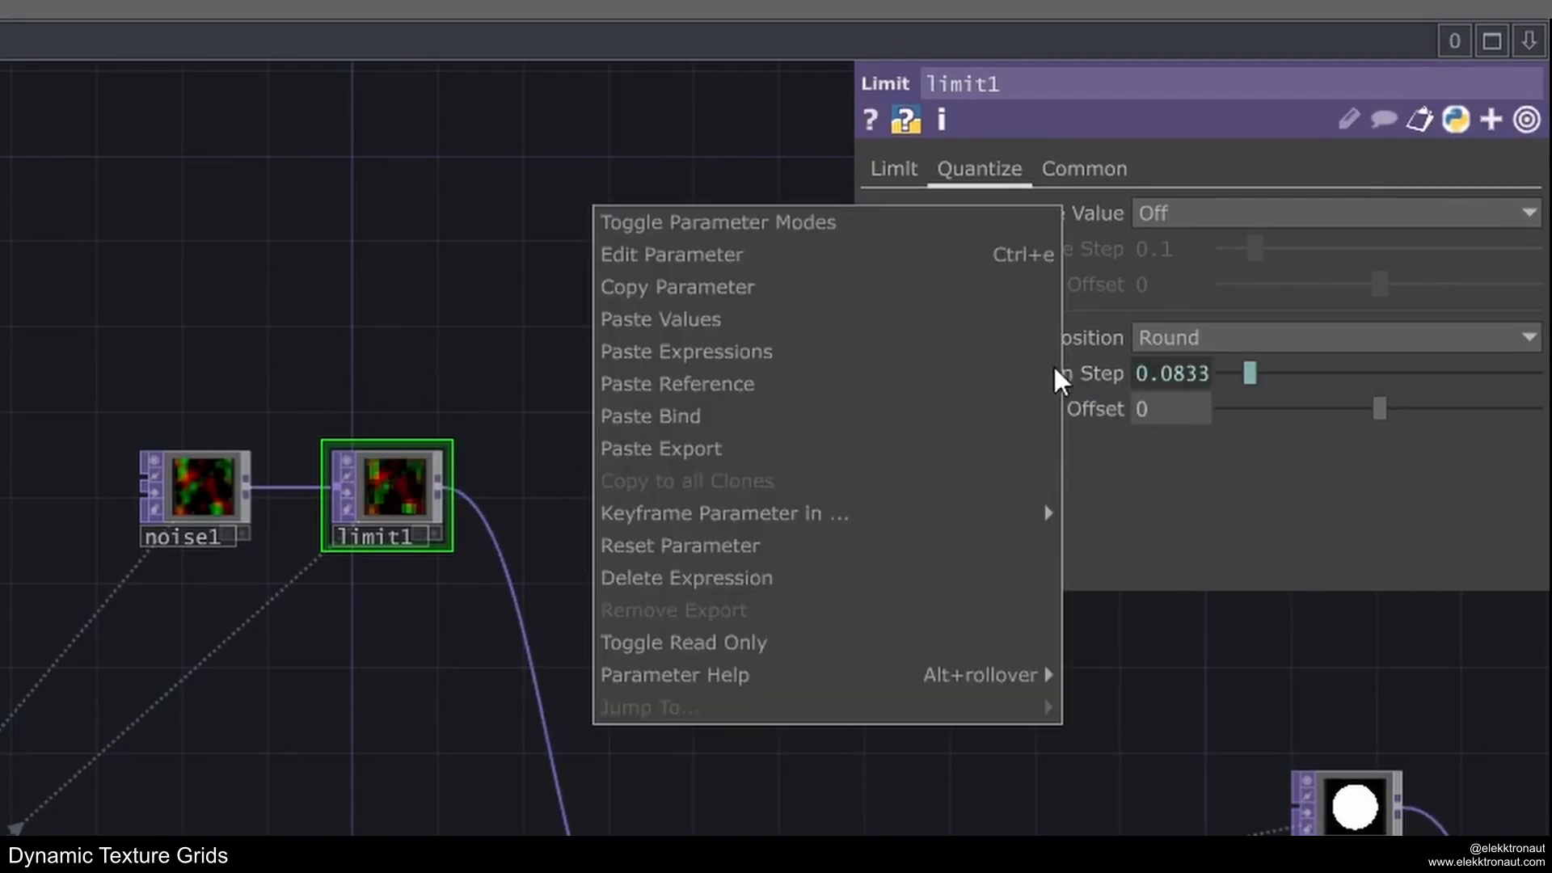
{"action": "left_click", "coordinate": [790, 296]}
{"action": "right_click", "coordinate": [1047, 406]}
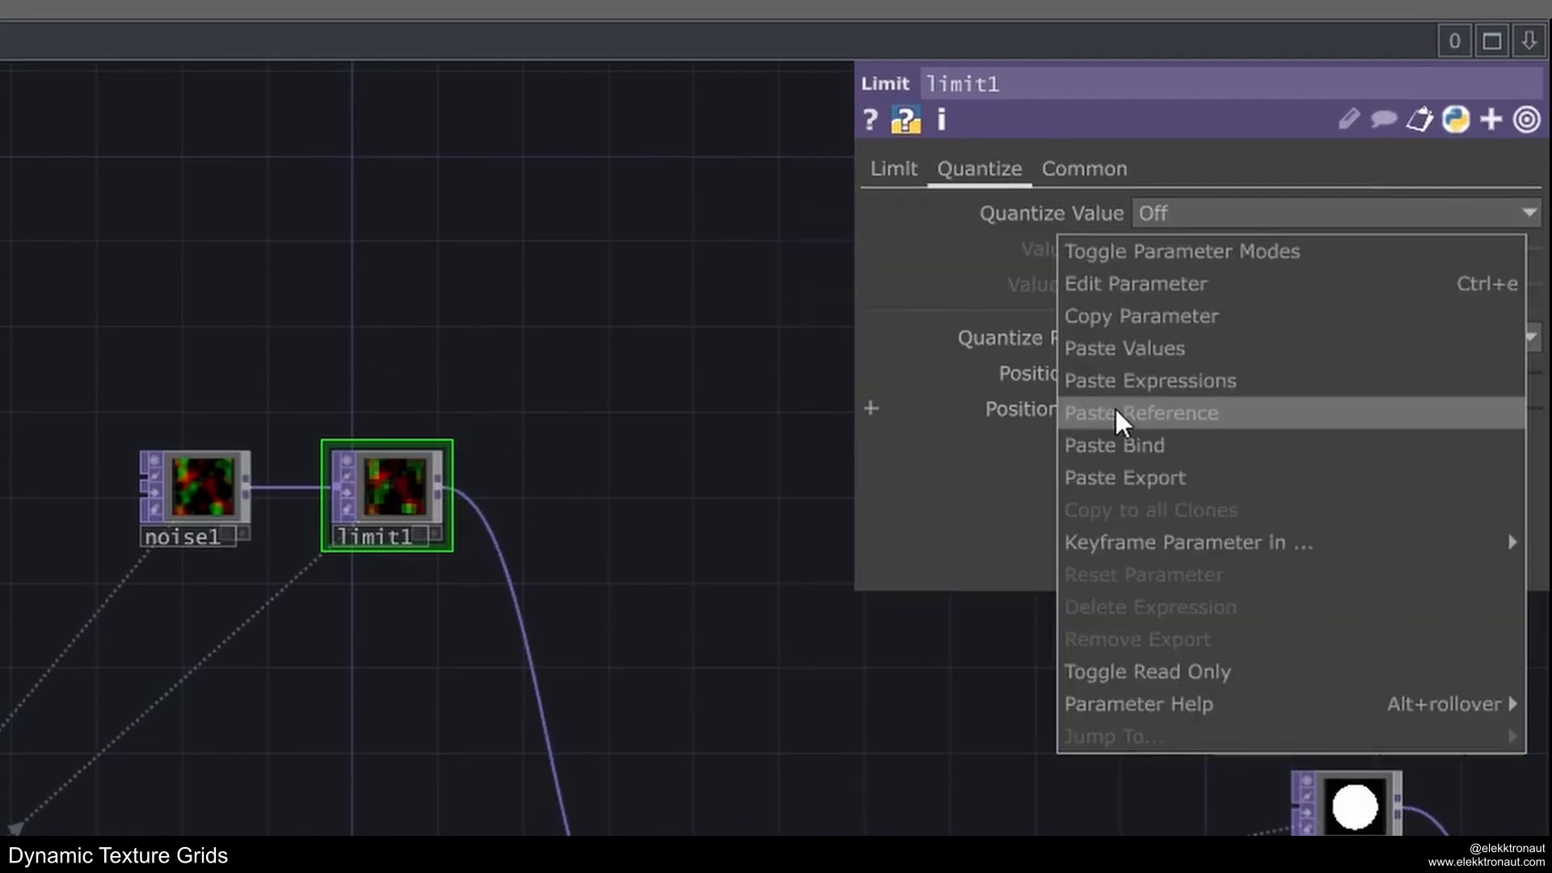
{"action": "left_click", "coordinate": [1116, 412]}
{"action": "left_click", "coordinate": [1066, 411]}
{"action": "type", "text": "/ "}
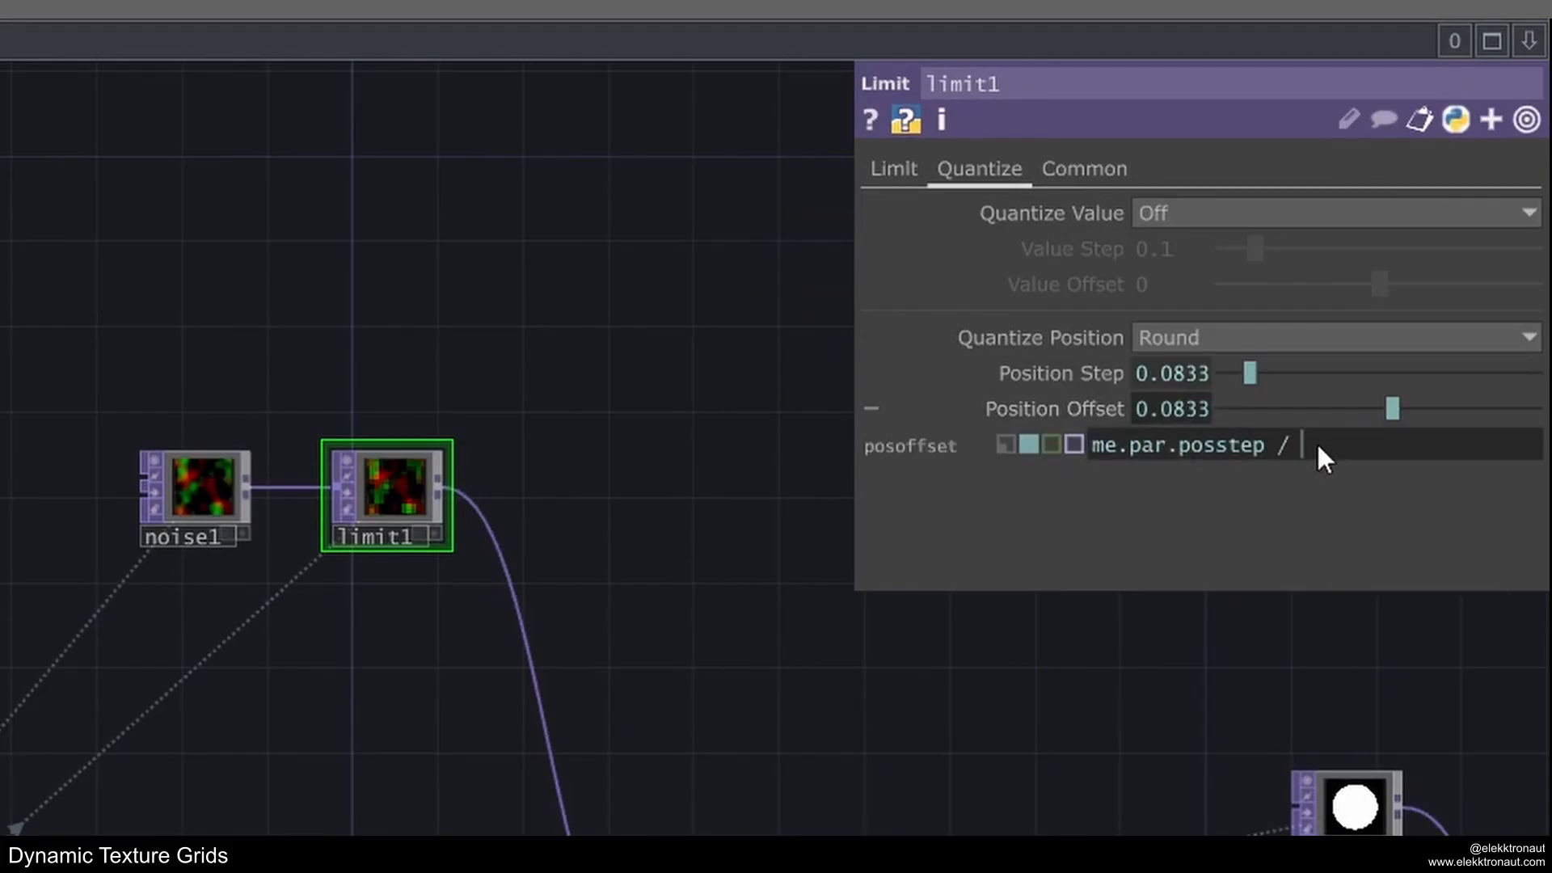
{"action": "type", "text": "2"}
{"action": "key", "text": "Return"}
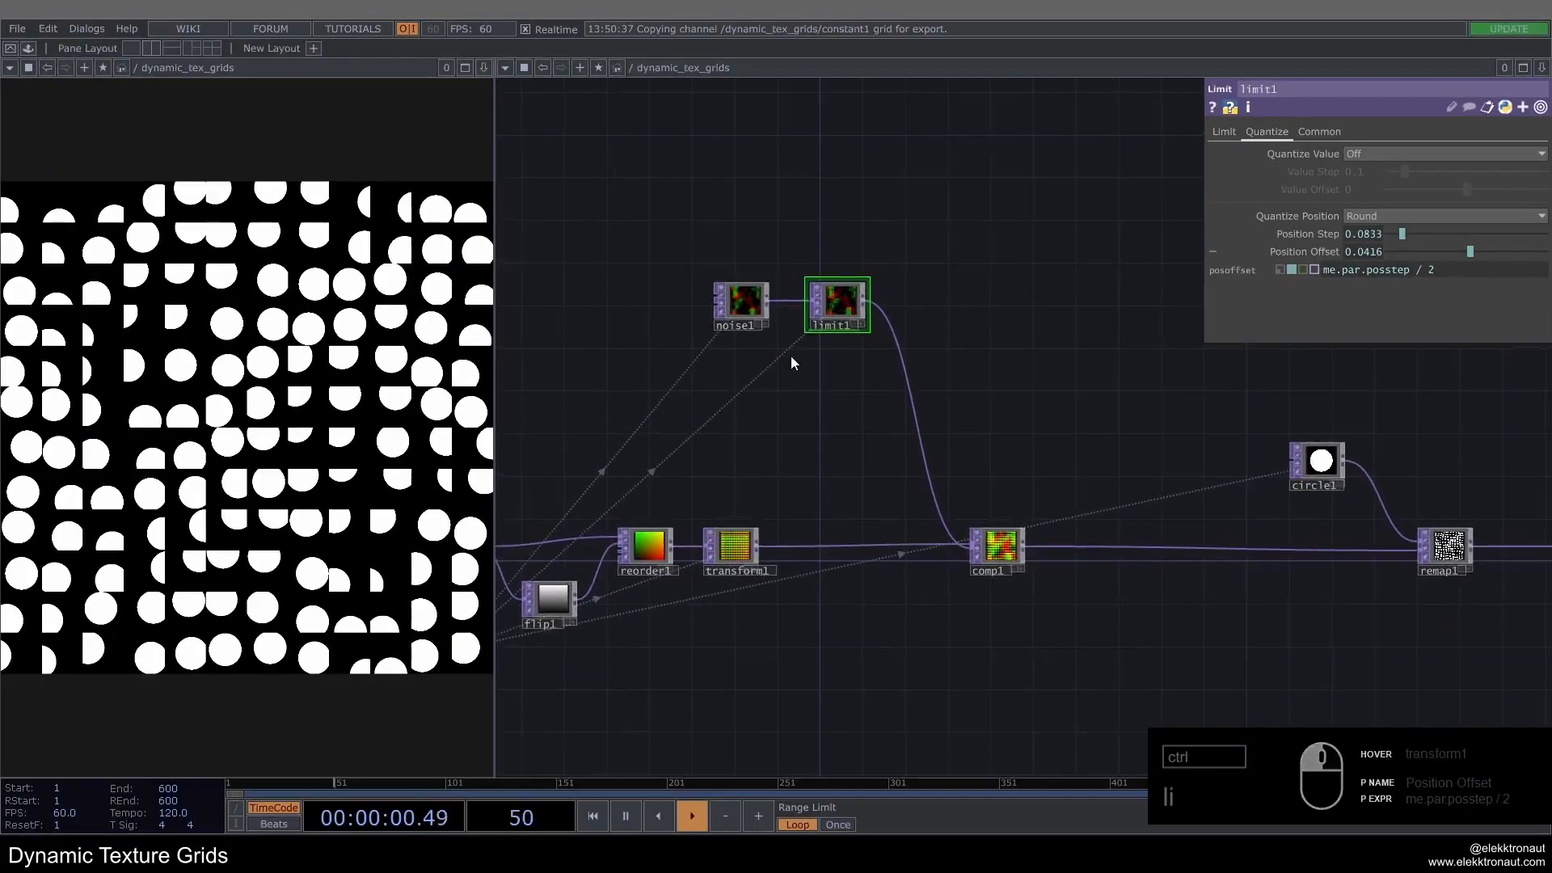
Step: Animate noise1 by setting its Z translate to the expression absTime.seconds*.2
{"action": "left_click_drag", "start_coordinate": [813, 380], "coordinate": [744, 384]}
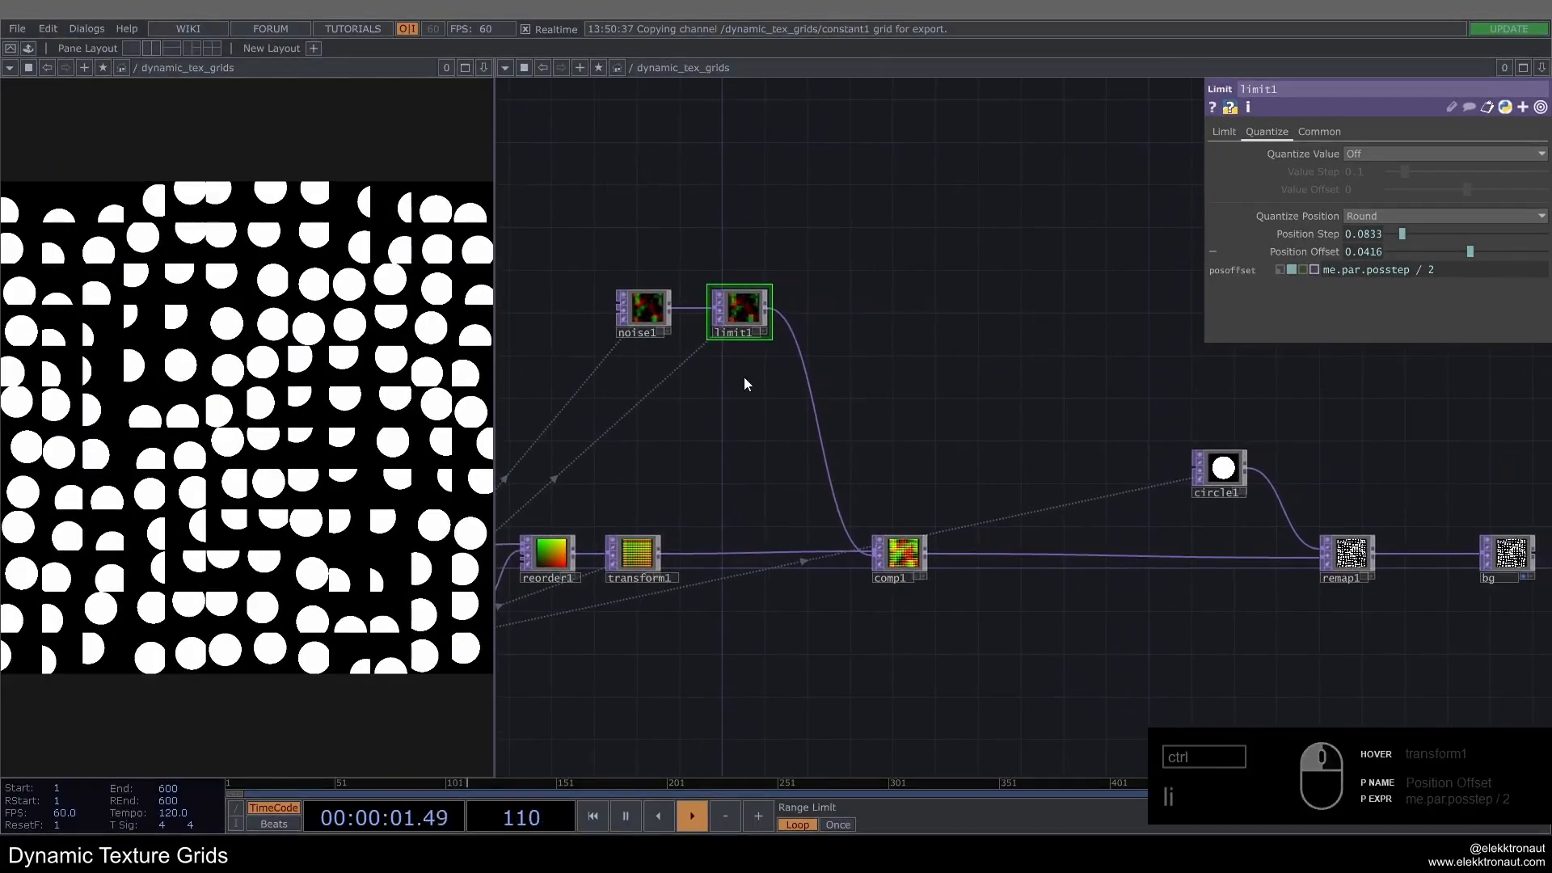
{"action": "left_click", "coordinate": [638, 298]}
{"action": "left_click", "coordinate": [1279, 133]}
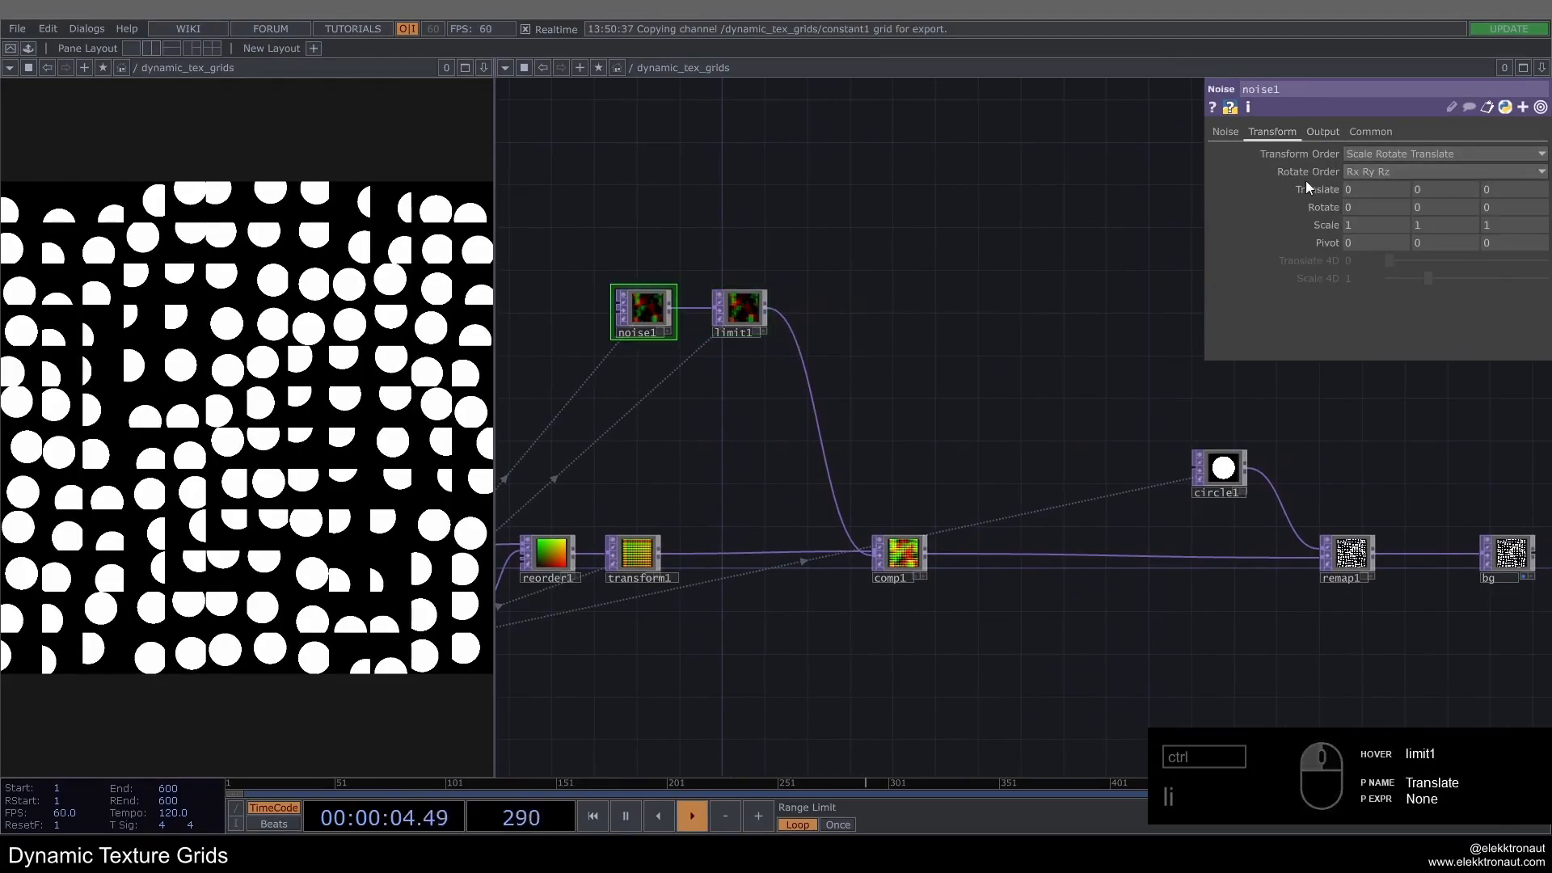
{"action": "left_click", "coordinate": [1316, 189]}
{"action": "type", "text": "absTime.seconds*.2"}
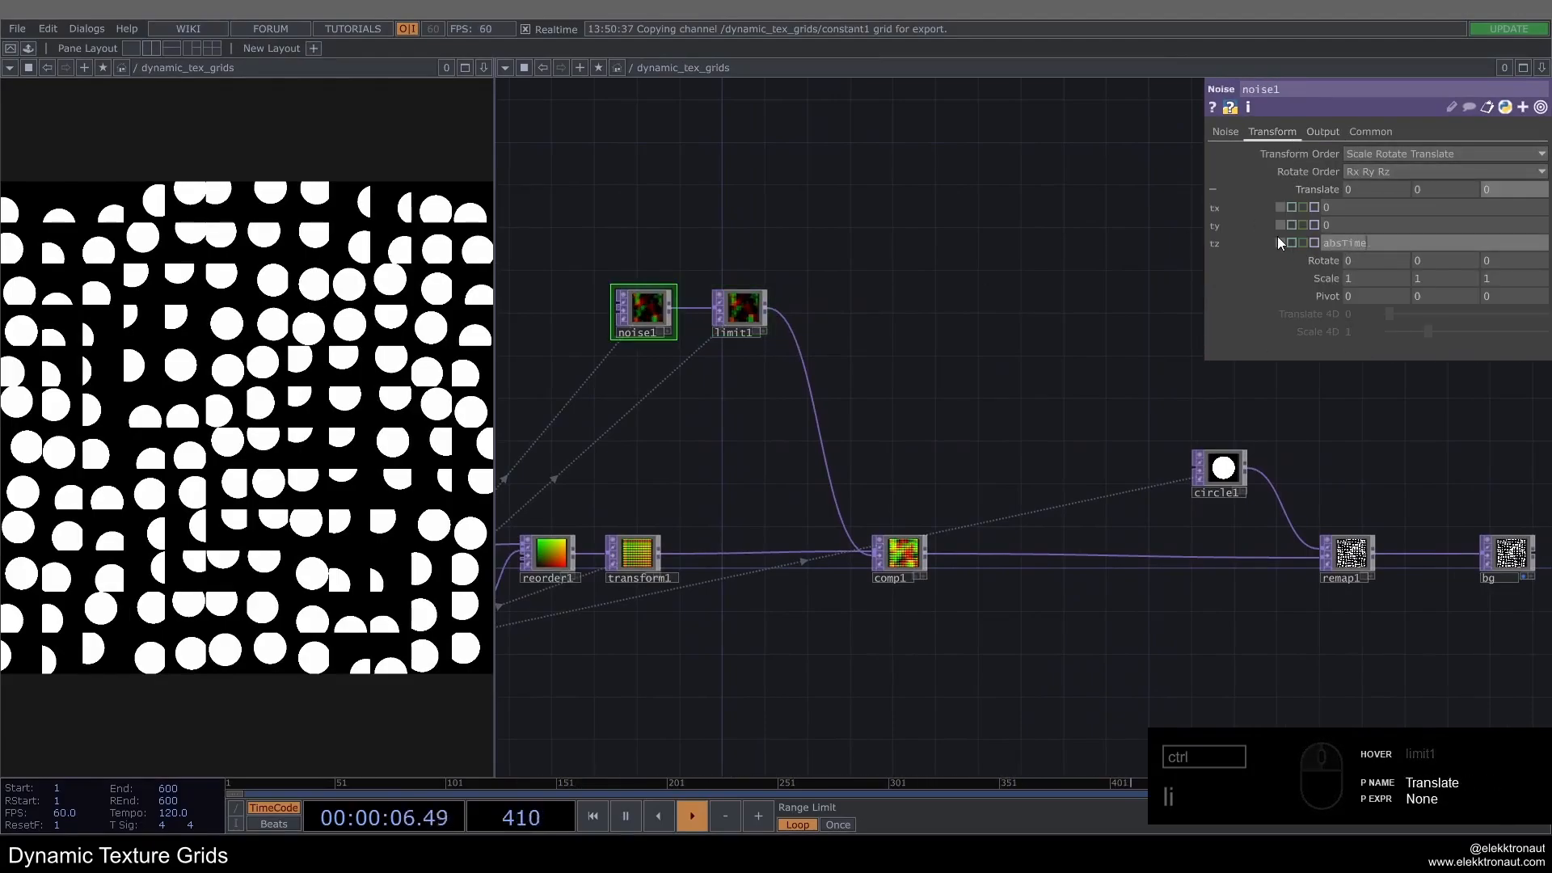
{"action": "key", "text": "Return"}
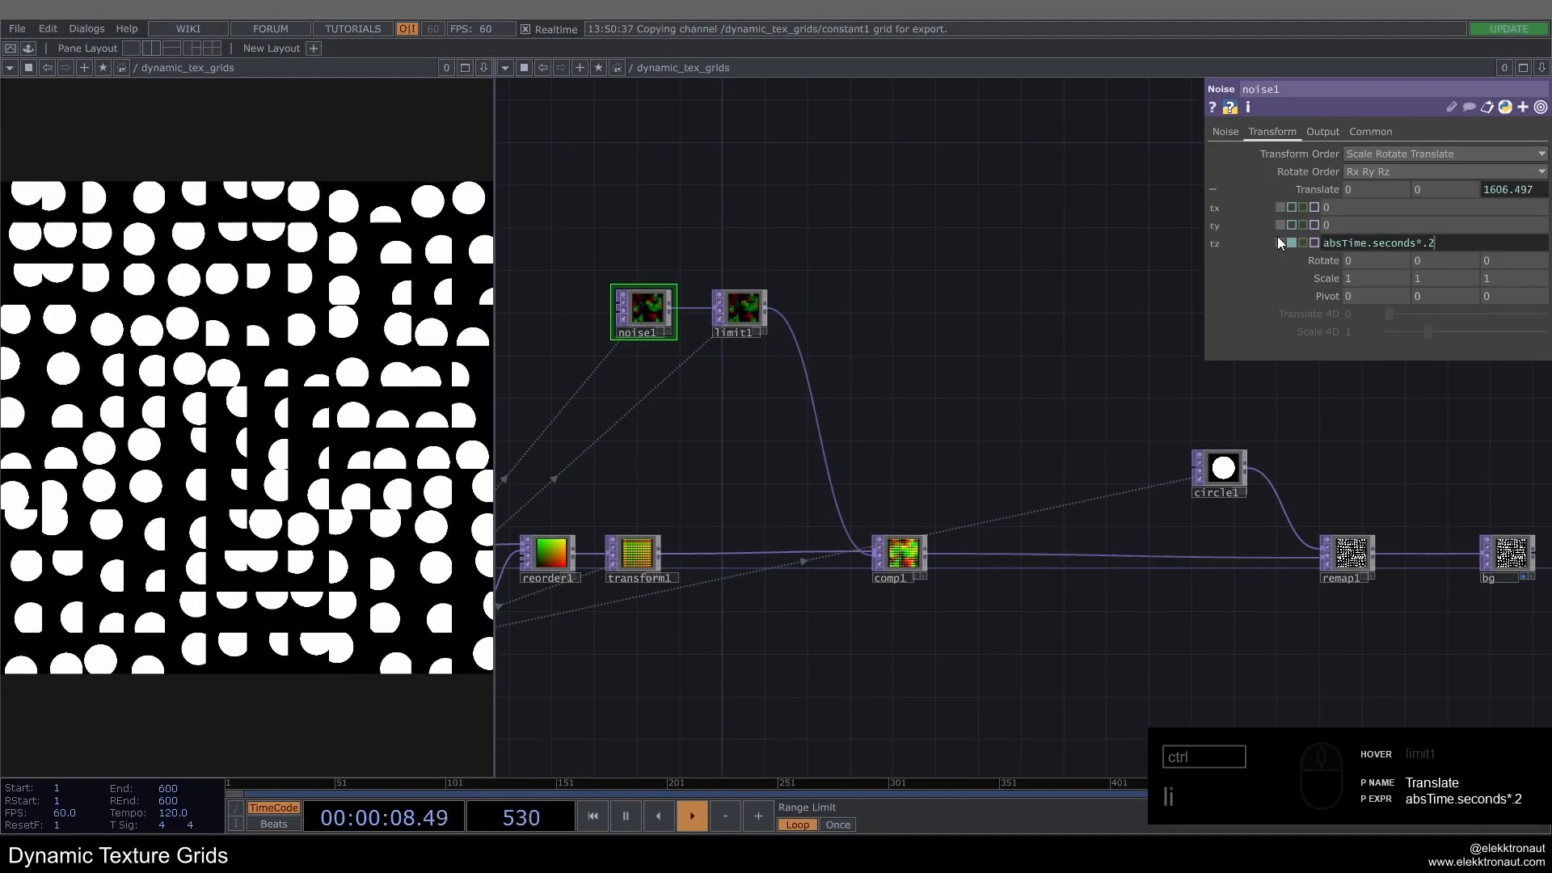
Step: Set noise1's Period to 5
{"action": "left_click", "coordinate": [1220, 133]}
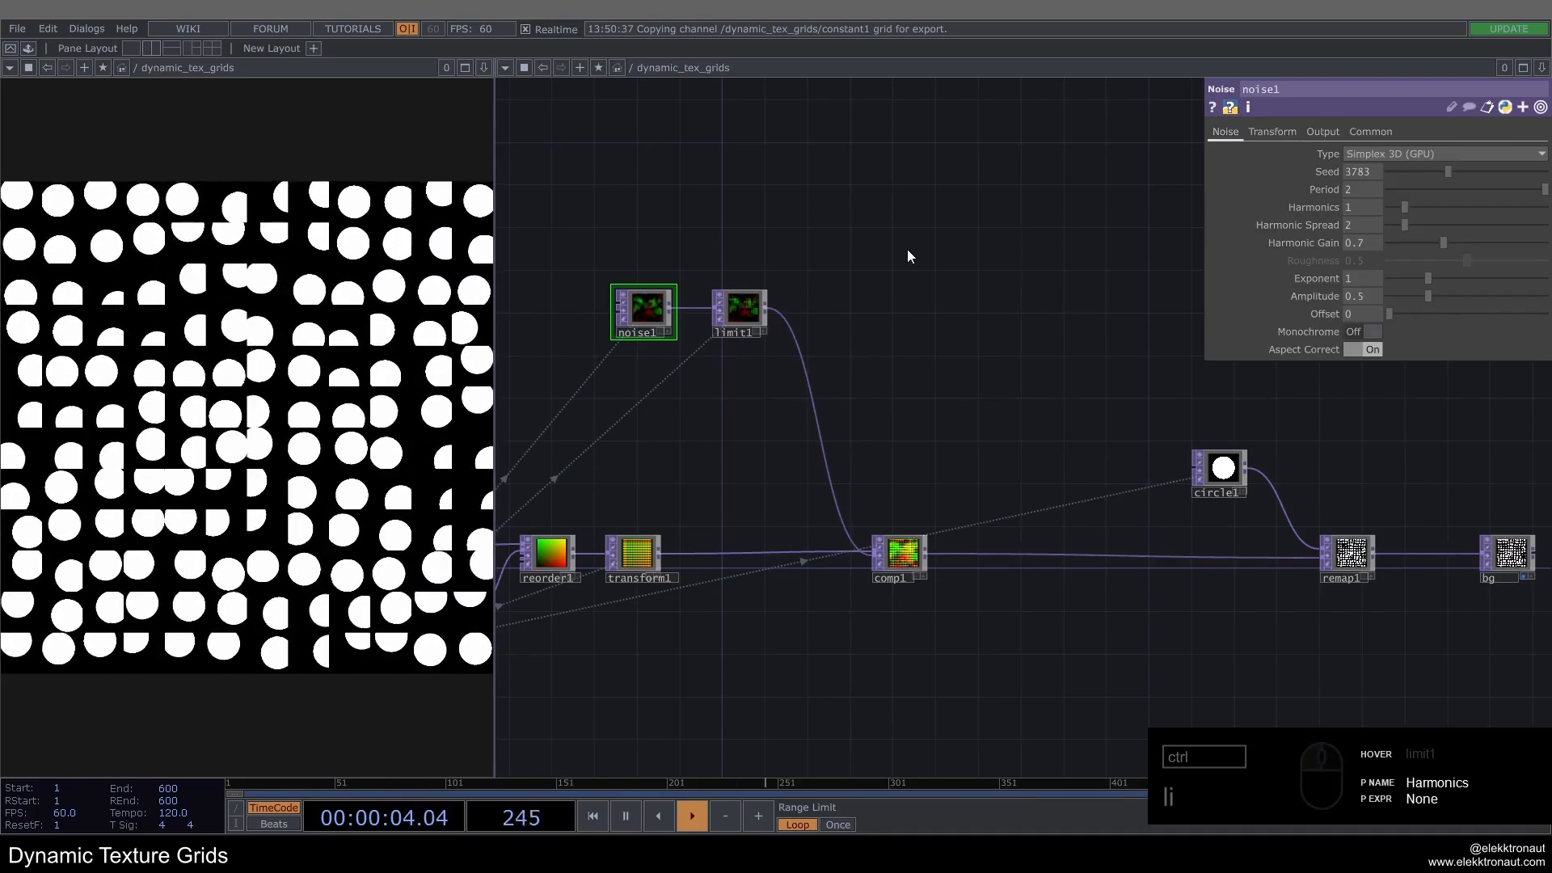
{"action": "left_click", "coordinate": [1352, 188]}
{"action": "type", "text": "5"}
{"action": "key", "text": "Return"}
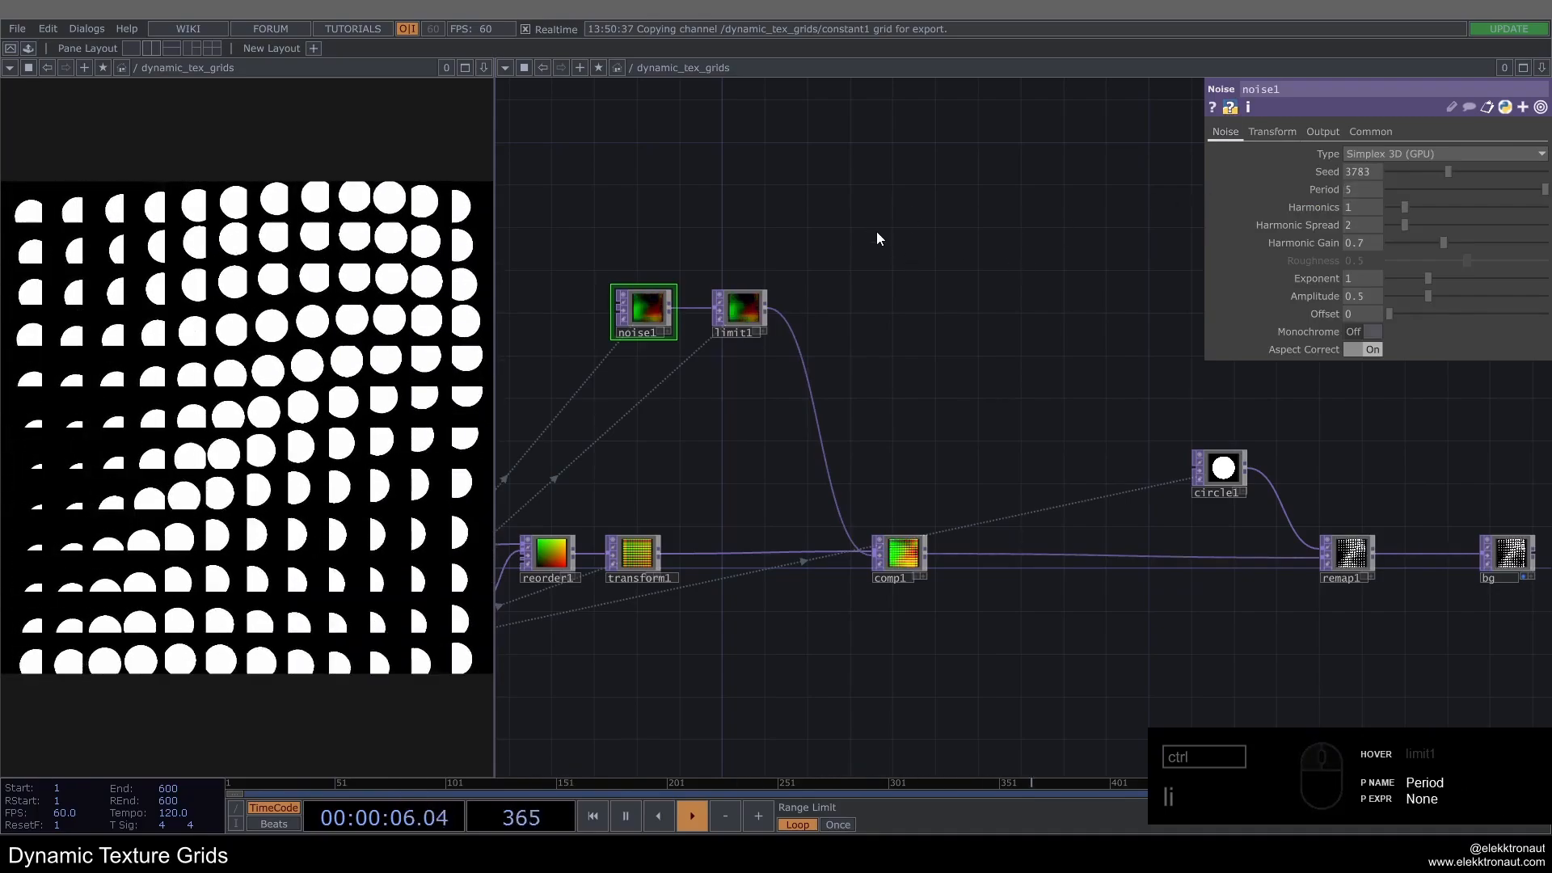
Step: Try a Period of 0.56 on noise1 and undo the period change
{"action": "scroll", "coordinate": [842, 405], "scroll_direction": "down", "scroll_amount": 3}
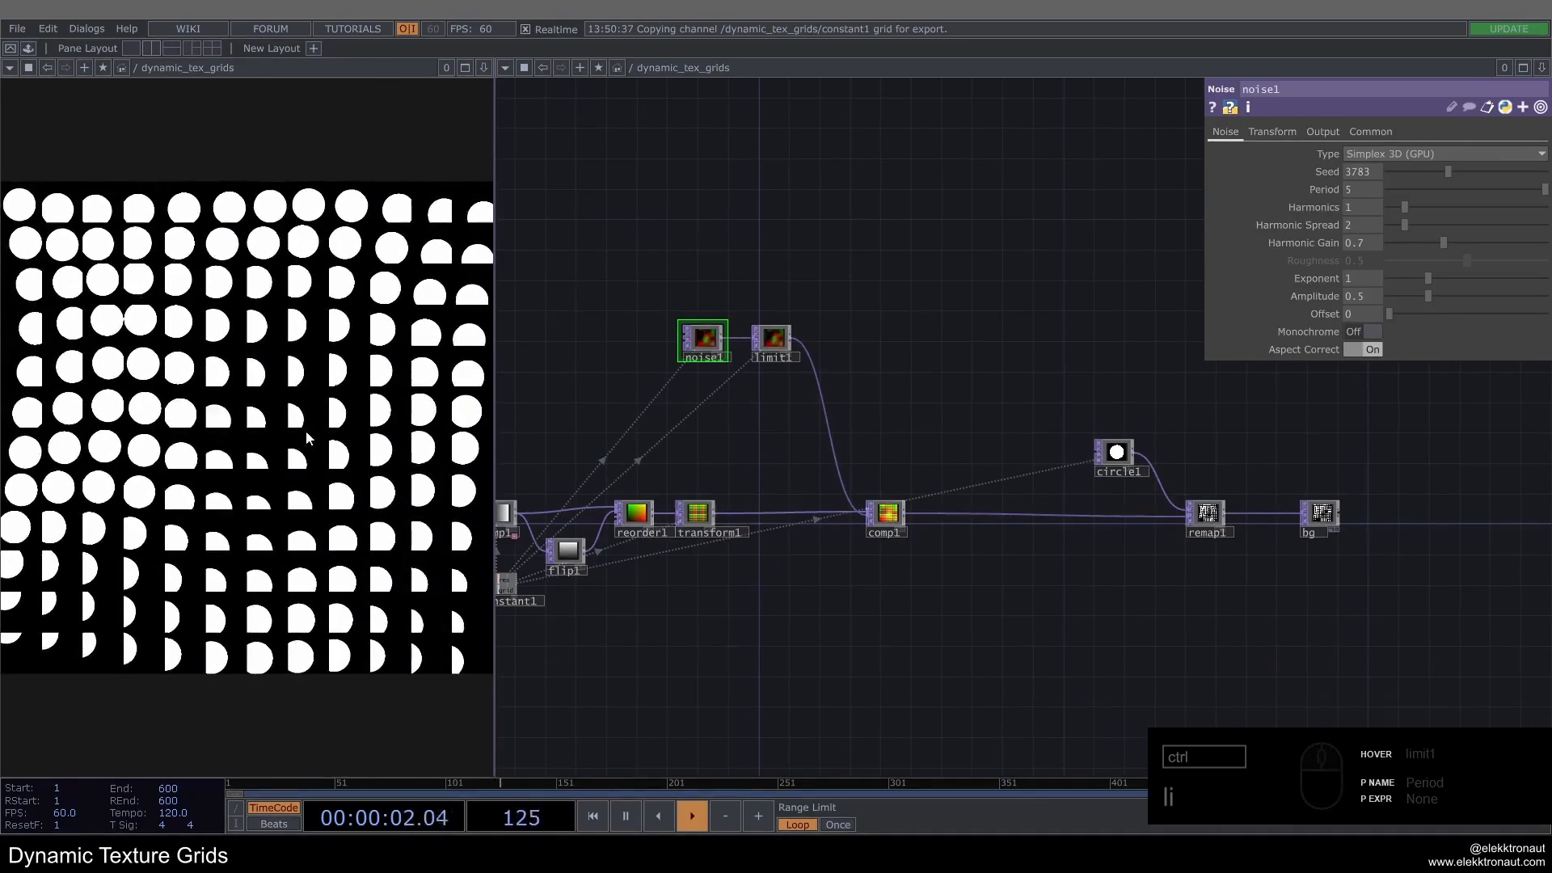
{"action": "left_click_drag", "start_coordinate": [1120, 638], "coordinate": [983, 634]}
{"action": "left_click_drag", "start_coordinate": [1485, 191], "coordinate": [1428, 194]}
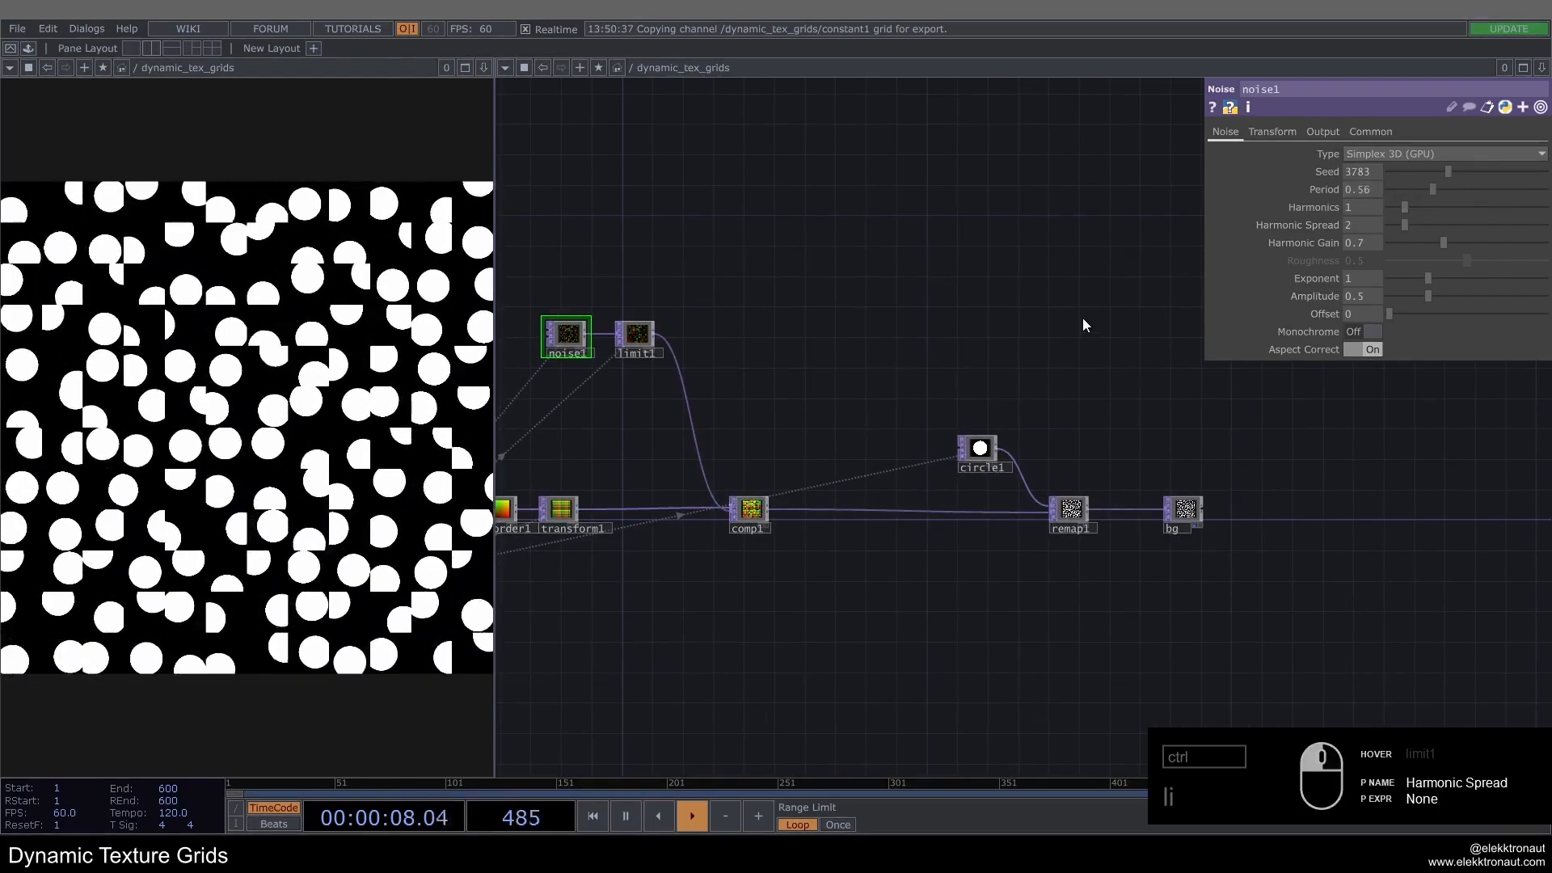
{"action": "key", "text": "ctrl+z"}
Step: Move comp1 aside to make room and insert a Math TOP between limit1 and comp1
{"action": "scroll", "coordinate": [1067, 511], "scroll_direction": "up", "scroll_amount": 4}
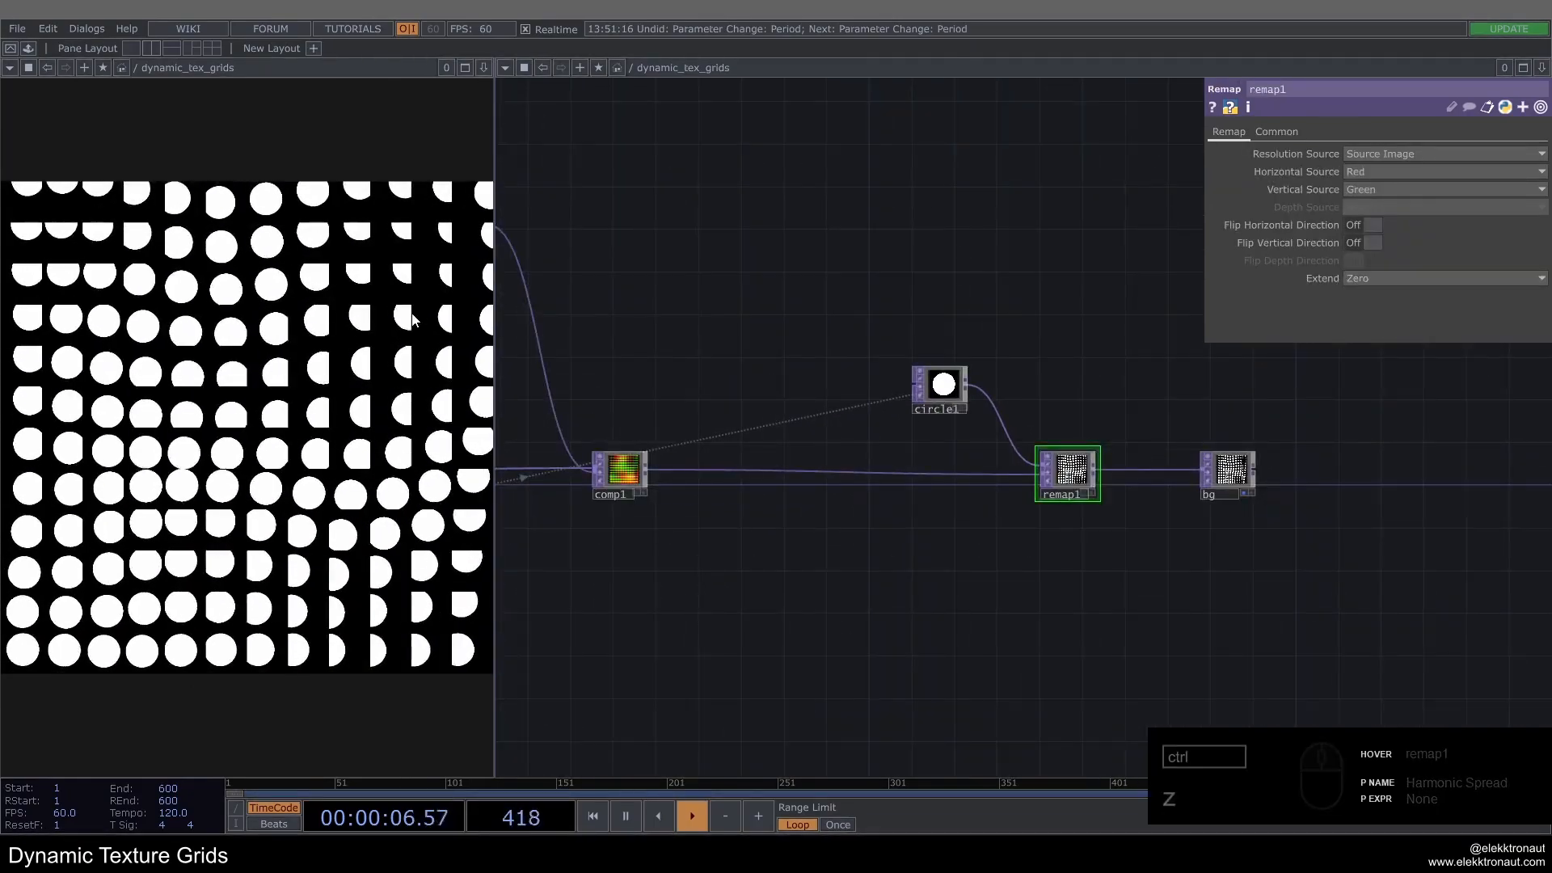
{"action": "left_click_drag", "start_coordinate": [688, 341], "coordinate": [891, 392]}
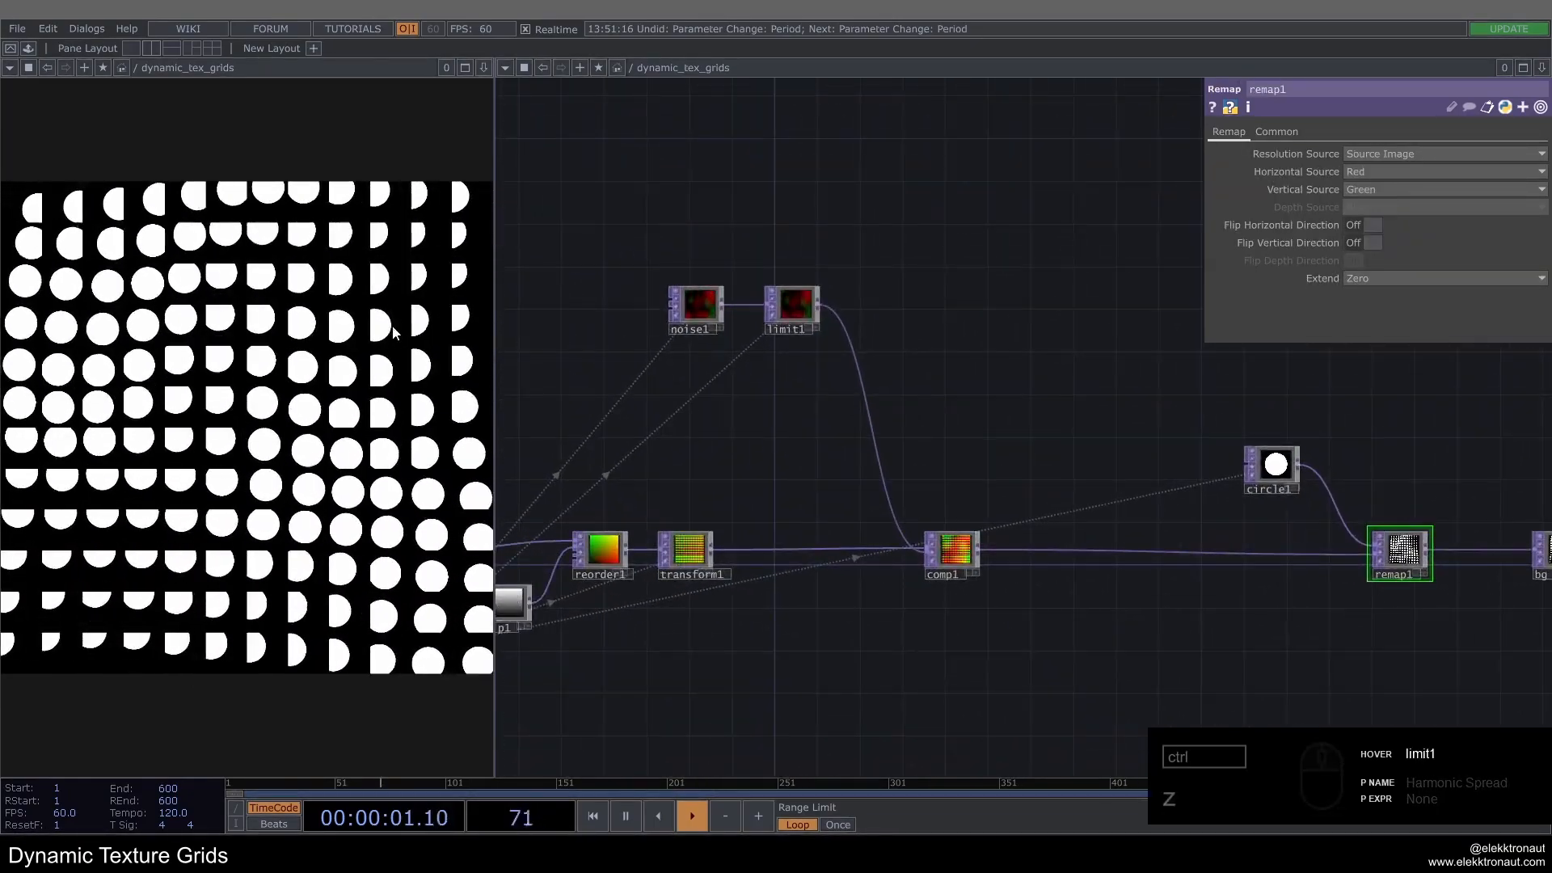
{"action": "left_click_drag", "start_coordinate": [950, 543], "coordinate": [1024, 554]}
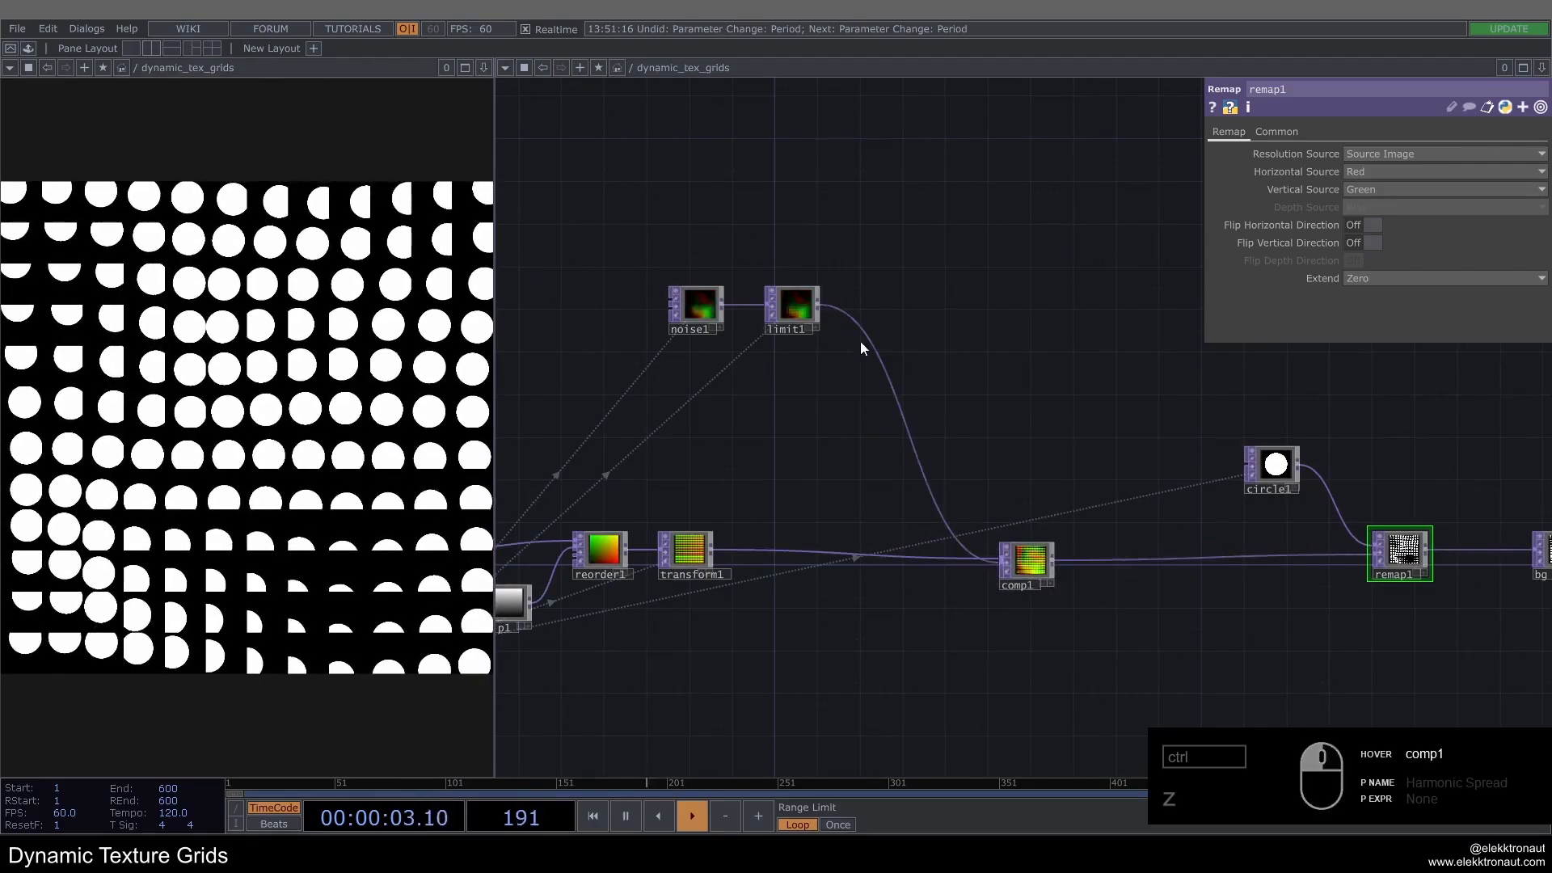
{"action": "right_click", "coordinate": [860, 299]}
{"action": "left_click", "coordinate": [876, 313]}
{"action": "type", "text": "ma"}
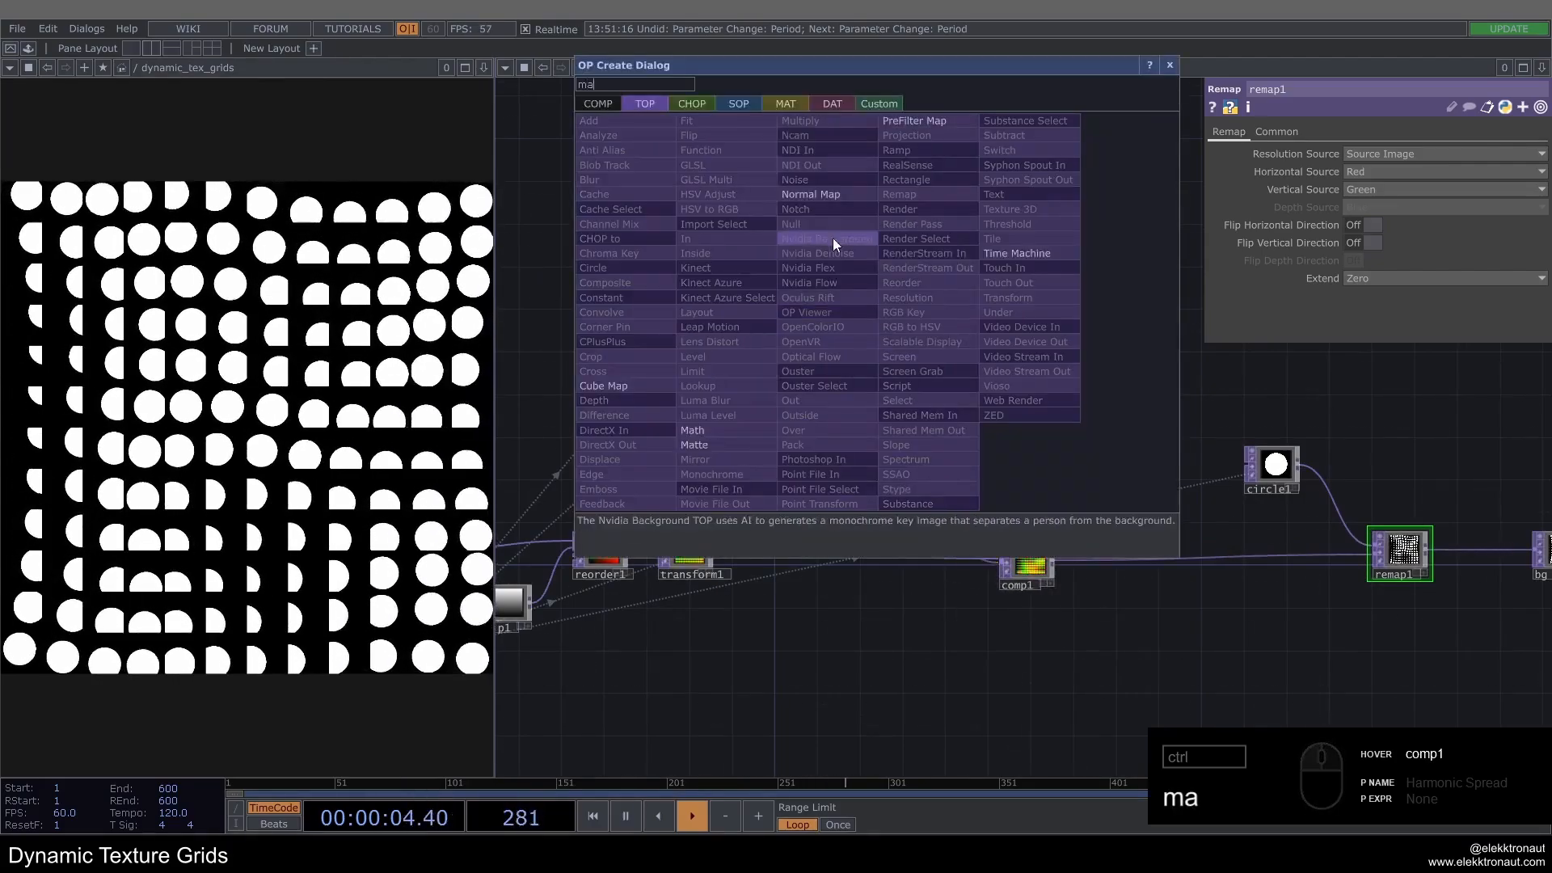
{"action": "left_click", "coordinate": [707, 430]}
{"action": "left_click", "coordinate": [889, 309]}
Step: Set math1's Multiply value to 3 to strengthen the distortion
{"action": "left_click", "coordinate": [1258, 131]}
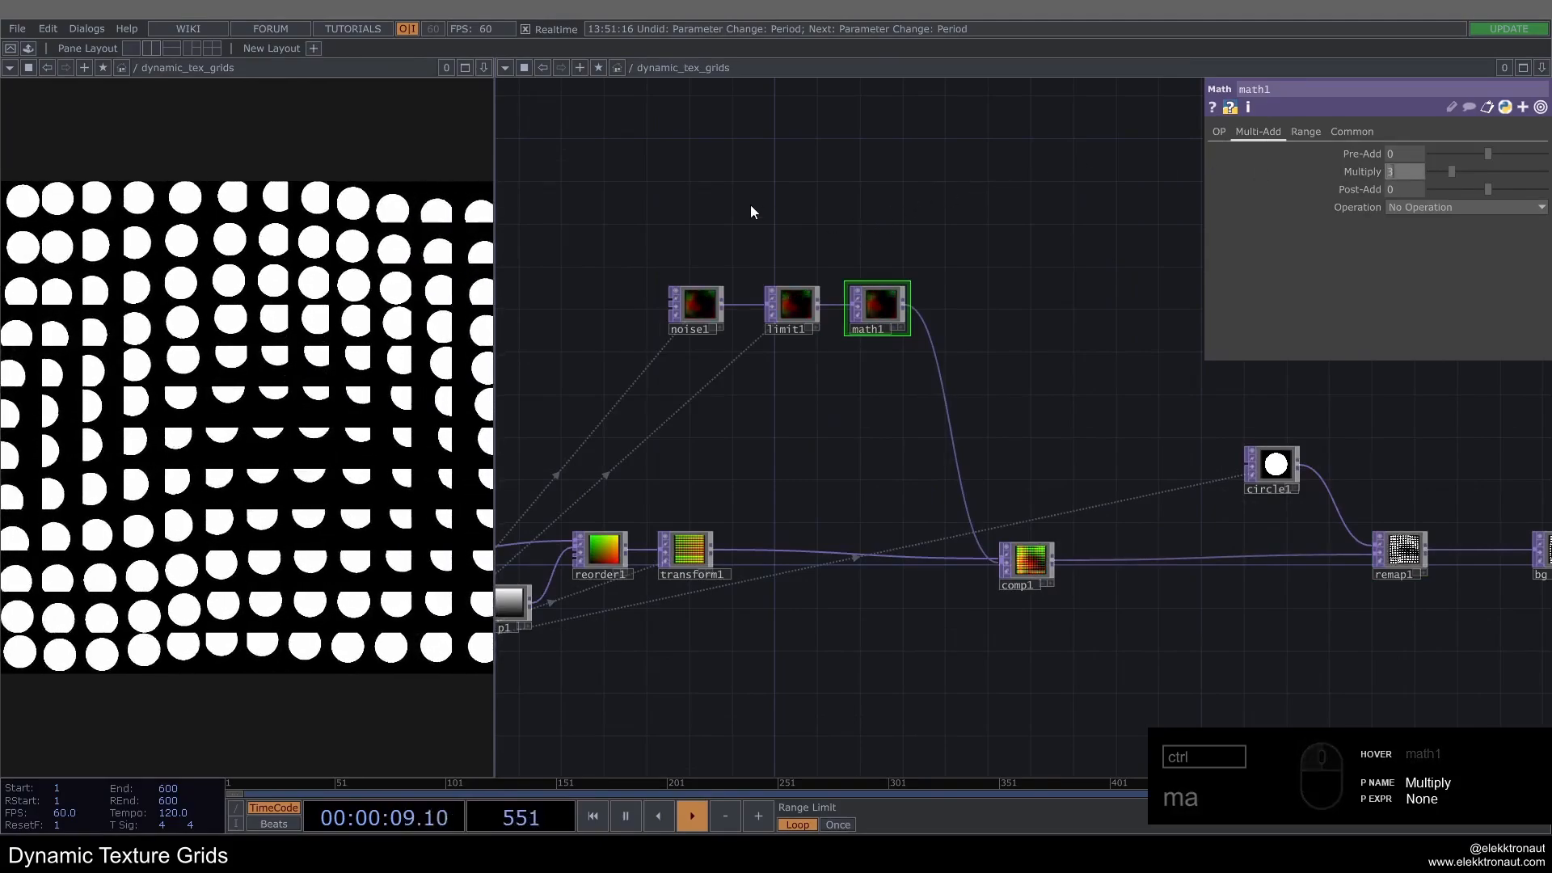
{"action": "type", "text": "3"}
{"action": "key", "text": "Return"}
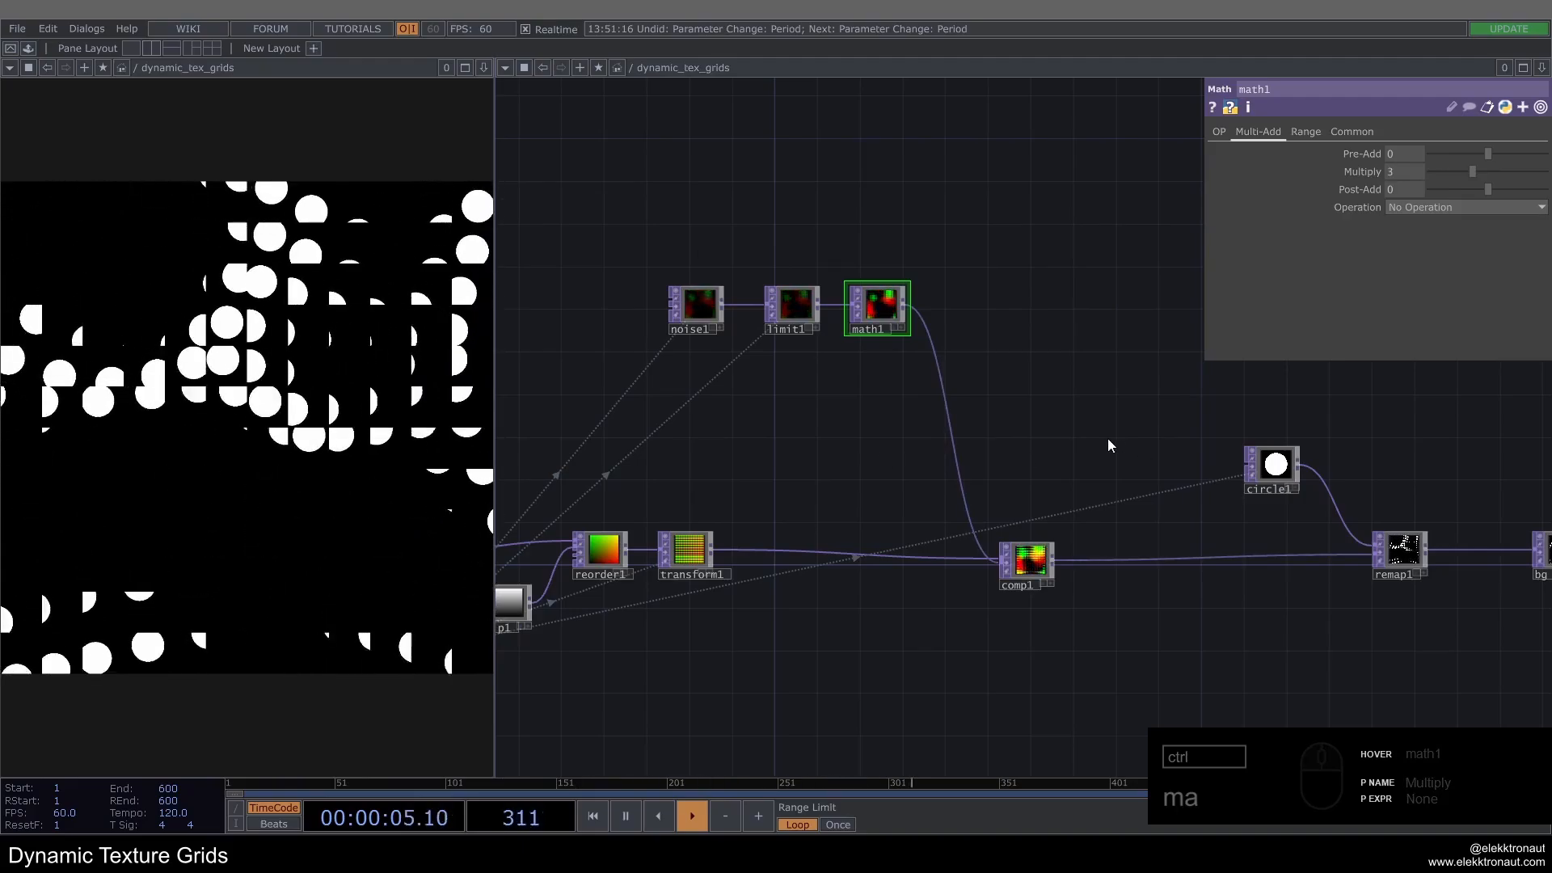
Step: Try the Repeat option for remap1's Extend mode and examine the resulting circle pattern
{"action": "left_click_drag", "start_coordinate": [922, 410], "coordinate": [569, 373]}
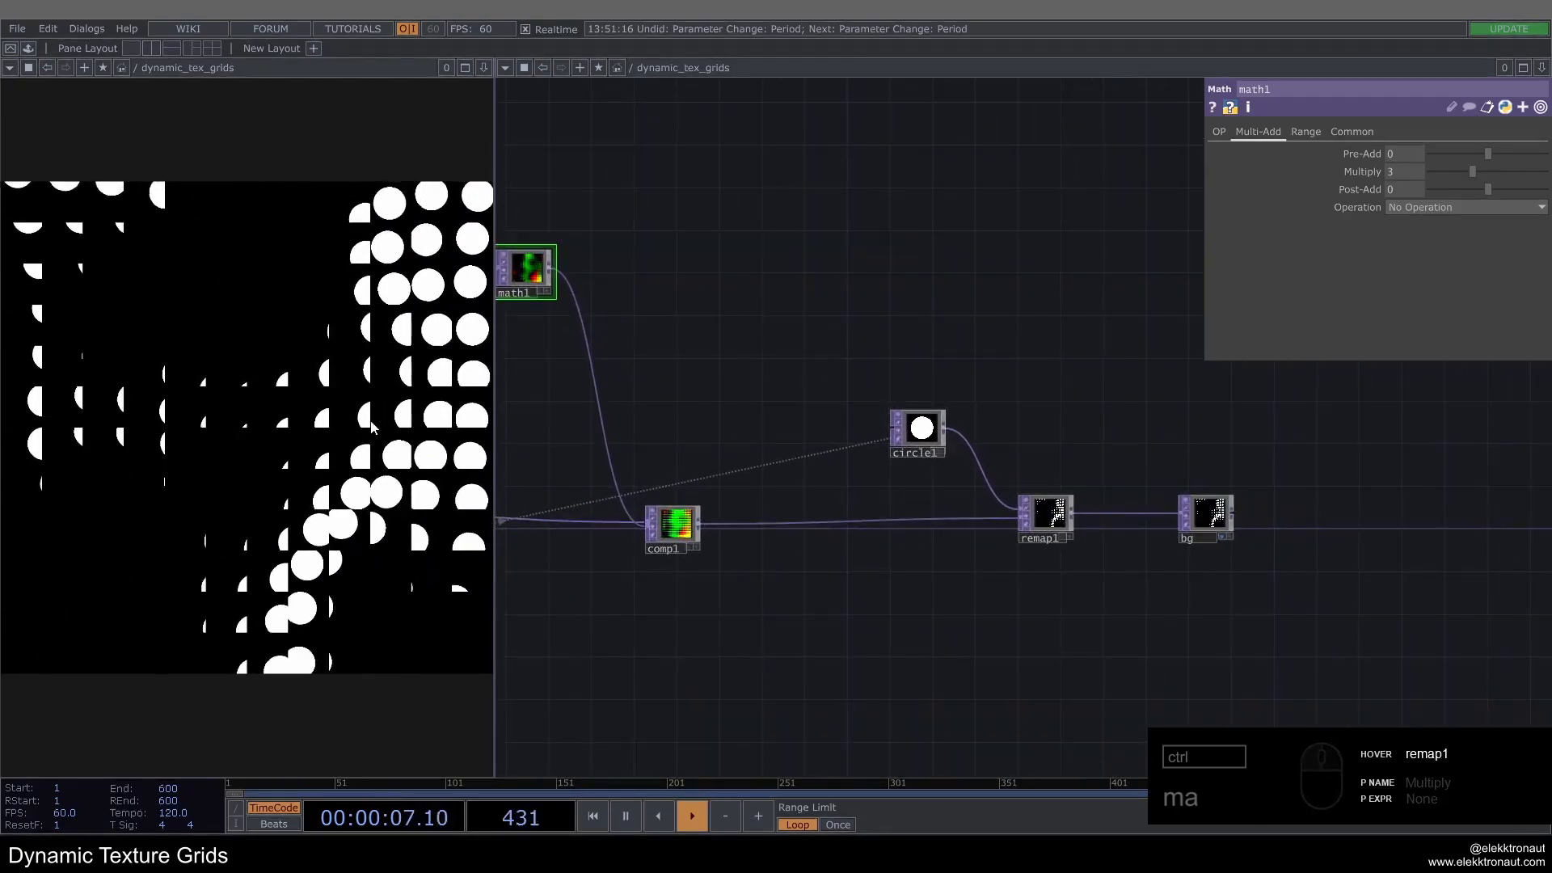
{"action": "scroll", "coordinate": [1037, 488], "scroll_direction": "up", "scroll_amount": 3}
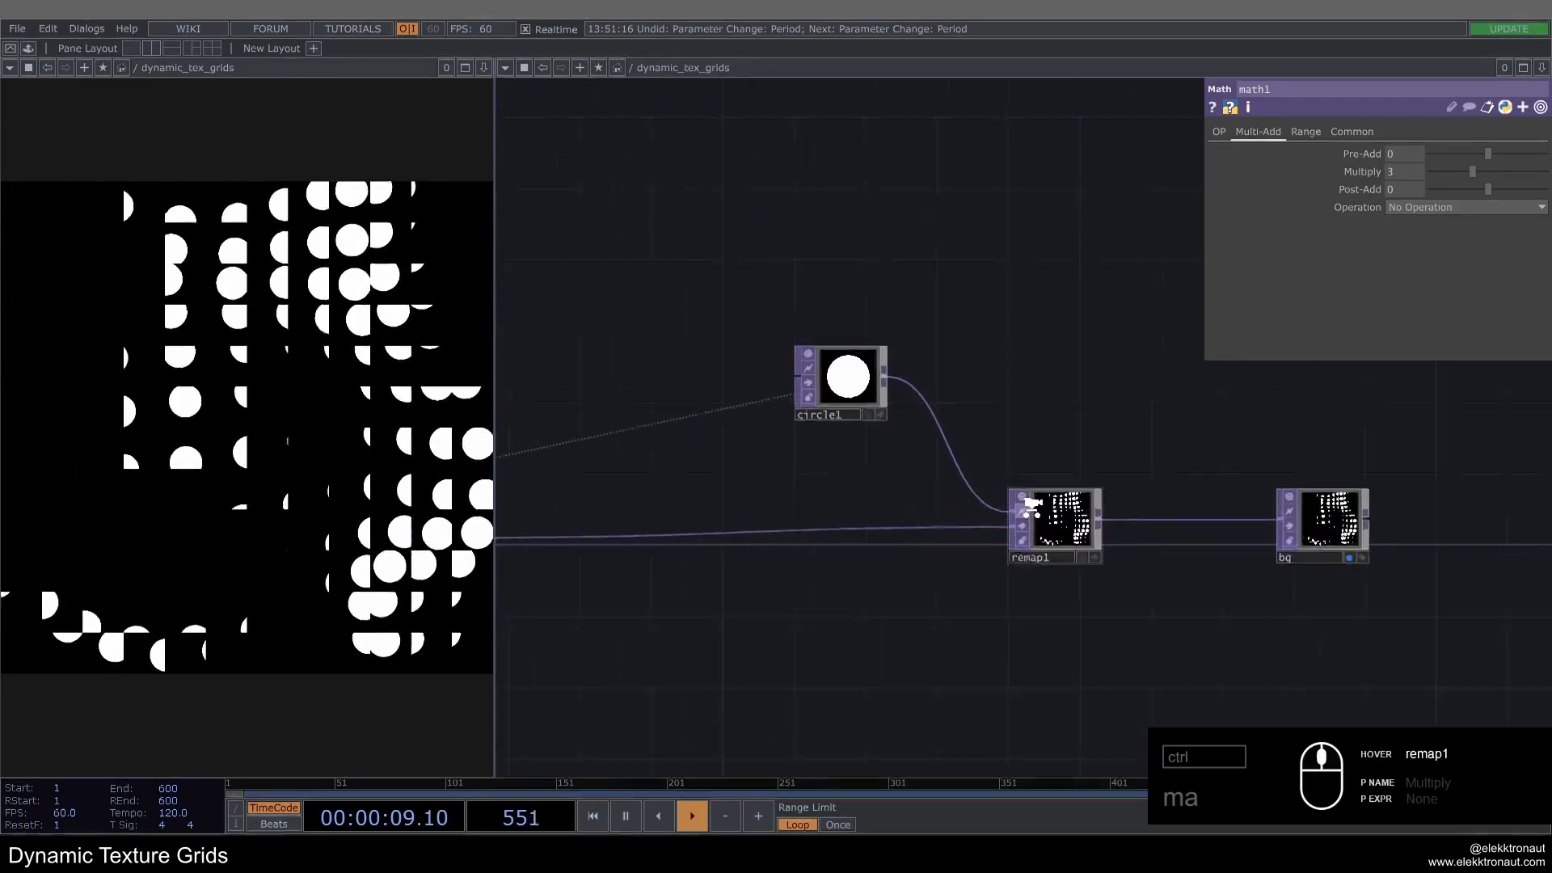
{"action": "left_click", "coordinate": [1051, 517]}
{"action": "left_click", "coordinate": [1379, 279]}
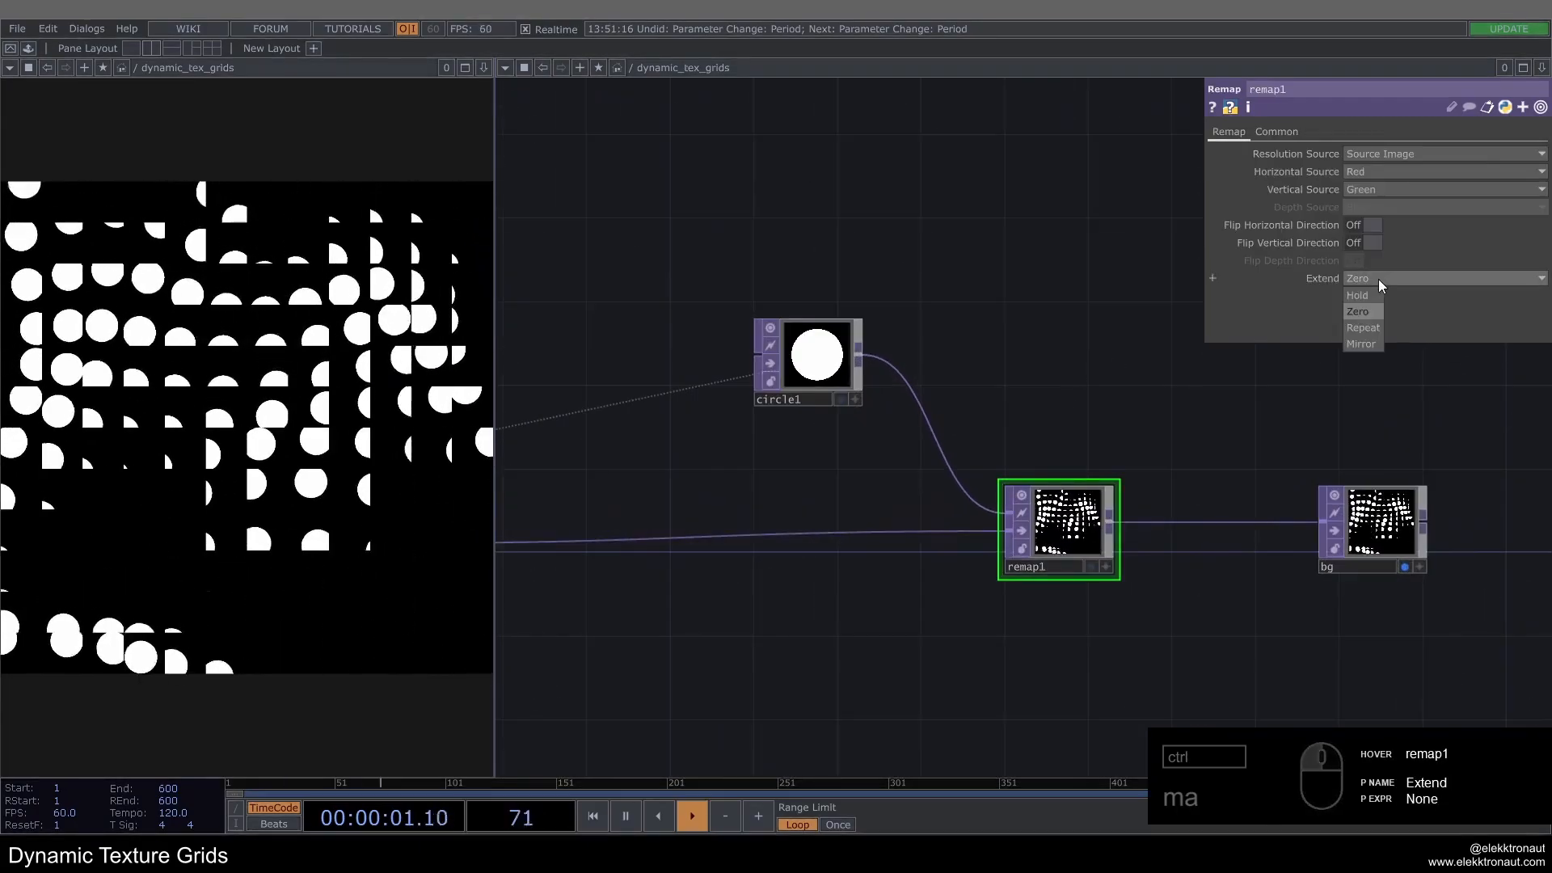
{"action": "left_click", "coordinate": [1367, 328]}
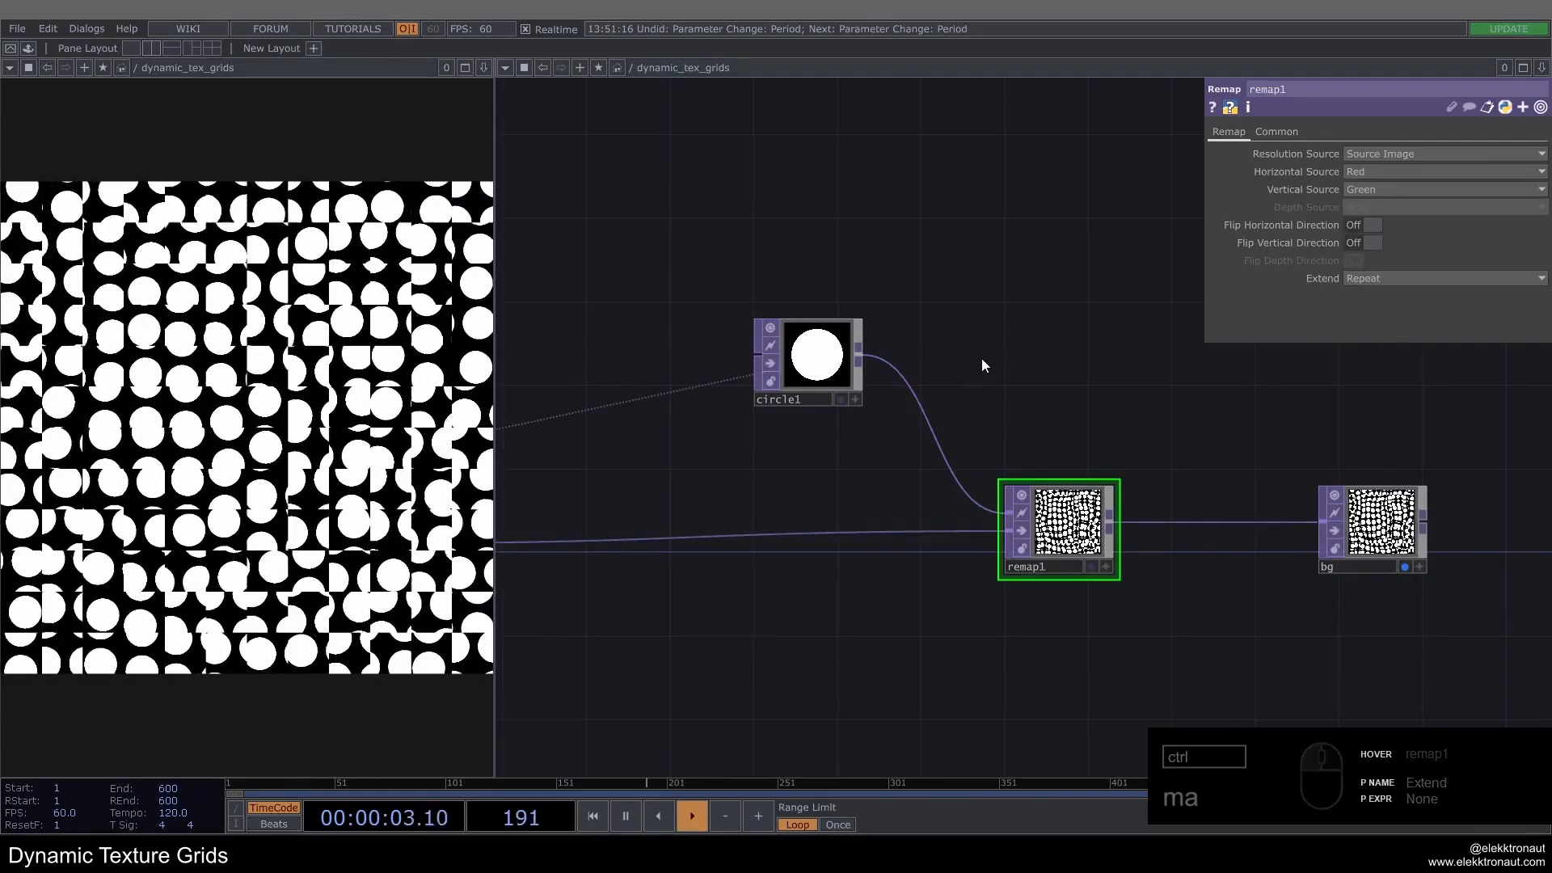
{"action": "scroll", "coordinate": [981, 355], "scroll_direction": "down", "scroll_amount": 3}
{"action": "scroll", "coordinate": [985, 352], "scroll_direction": "up", "scroll_amount": 5}
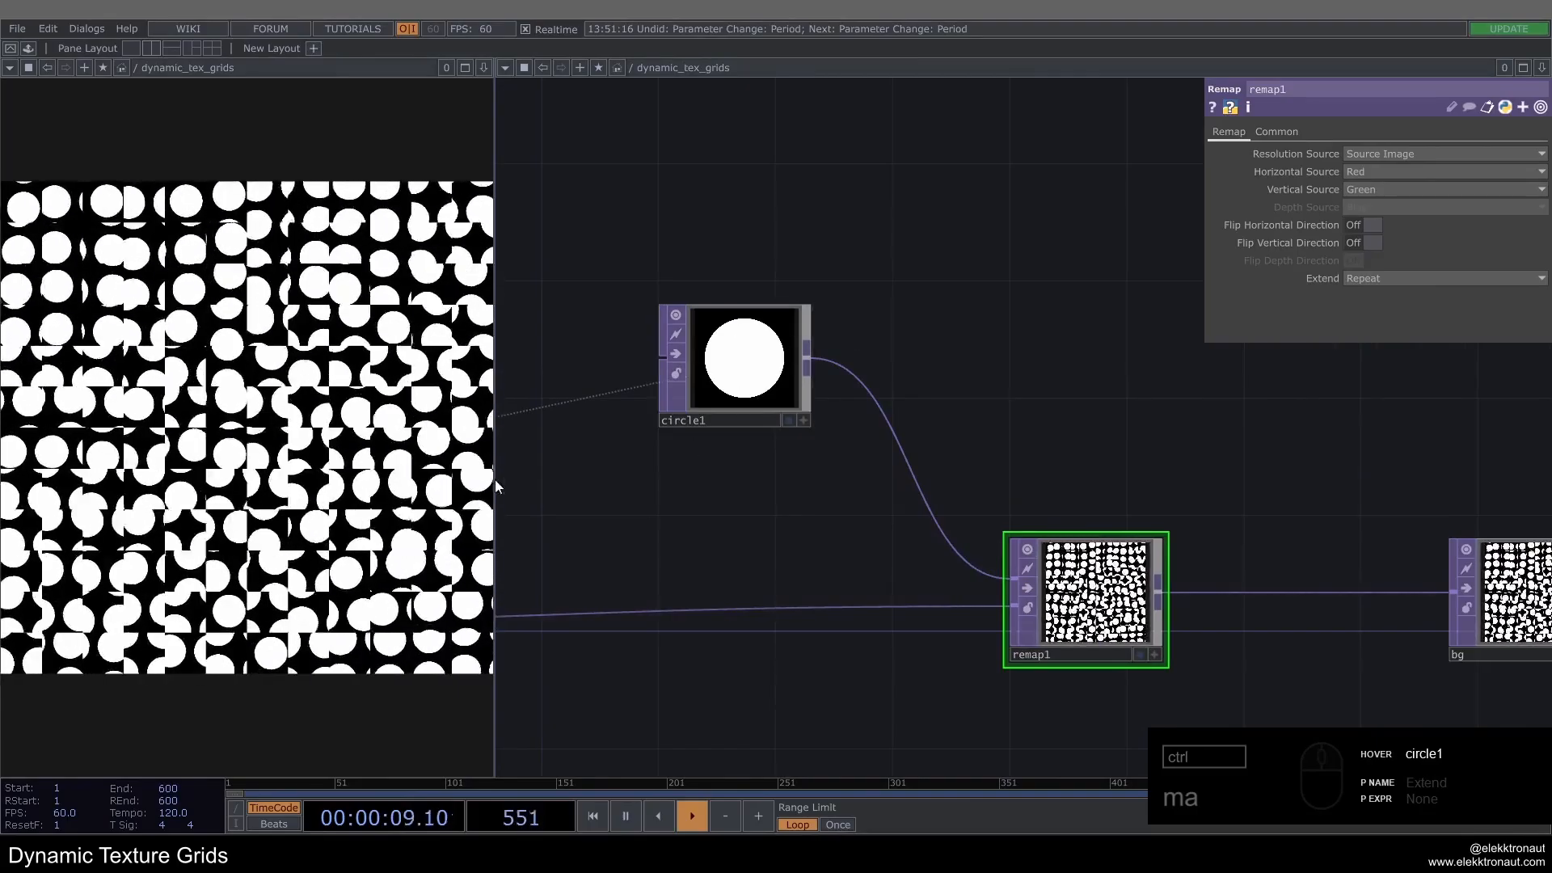
Step: Try 0 Harmonics on noise1 and undo the harmonics change
{"action": "scroll", "coordinate": [786, 451], "scroll_direction": "down", "scroll_amount": 5}
{"action": "left_click_drag", "start_coordinate": [660, 304], "coordinate": [1085, 332]}
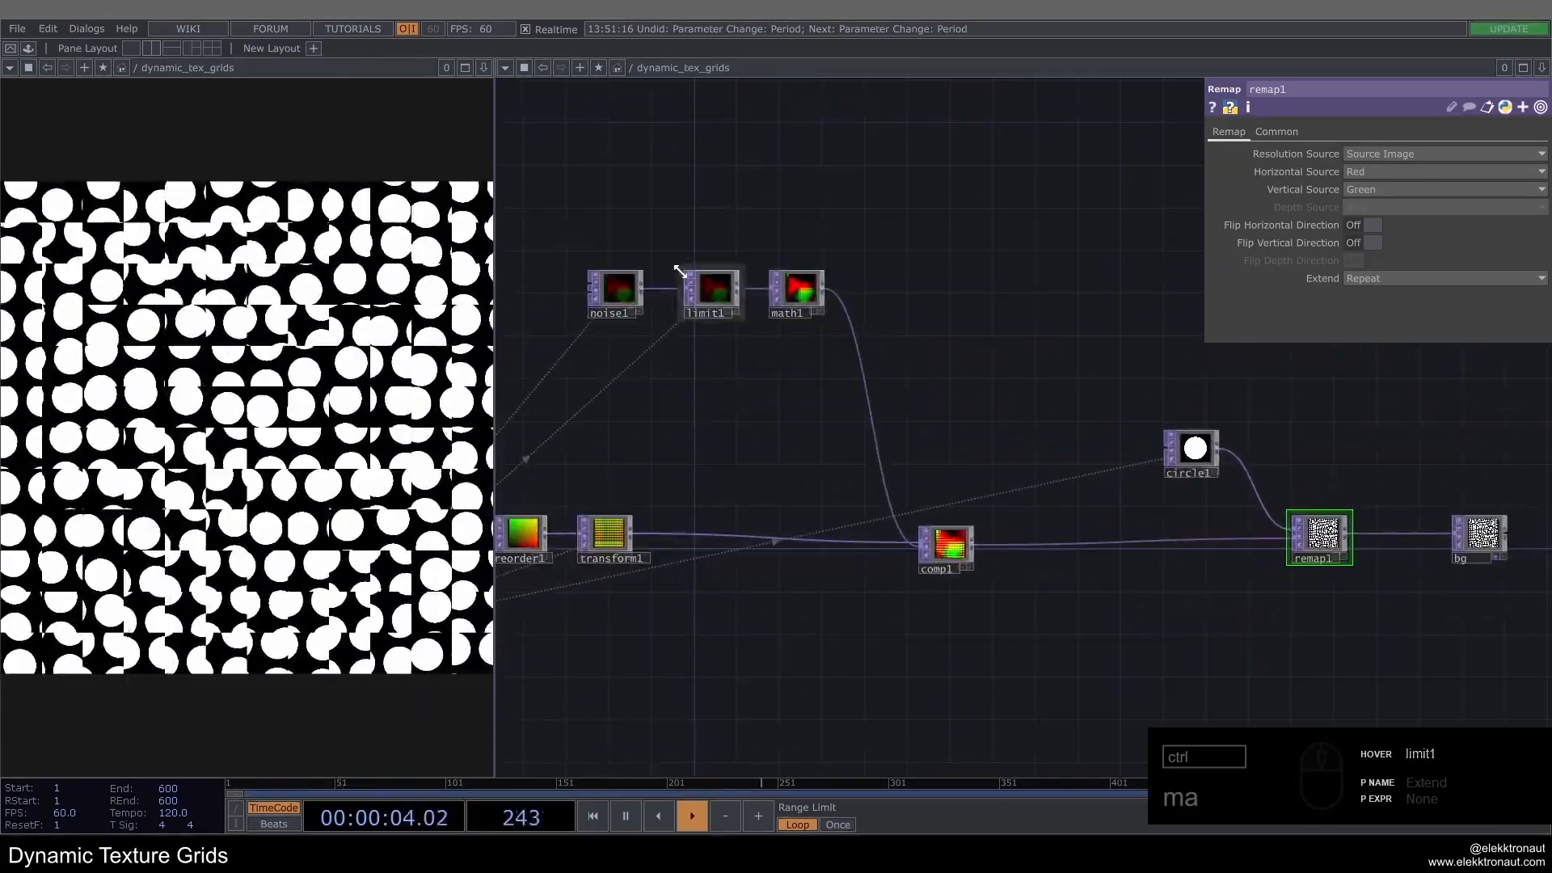
{"action": "scroll", "coordinate": [639, 291], "scroll_direction": "up", "scroll_amount": 4}
{"action": "left_click", "coordinate": [558, 307]}
{"action": "scroll", "coordinate": [557, 301], "scroll_direction": "down", "scroll_amount": 5}
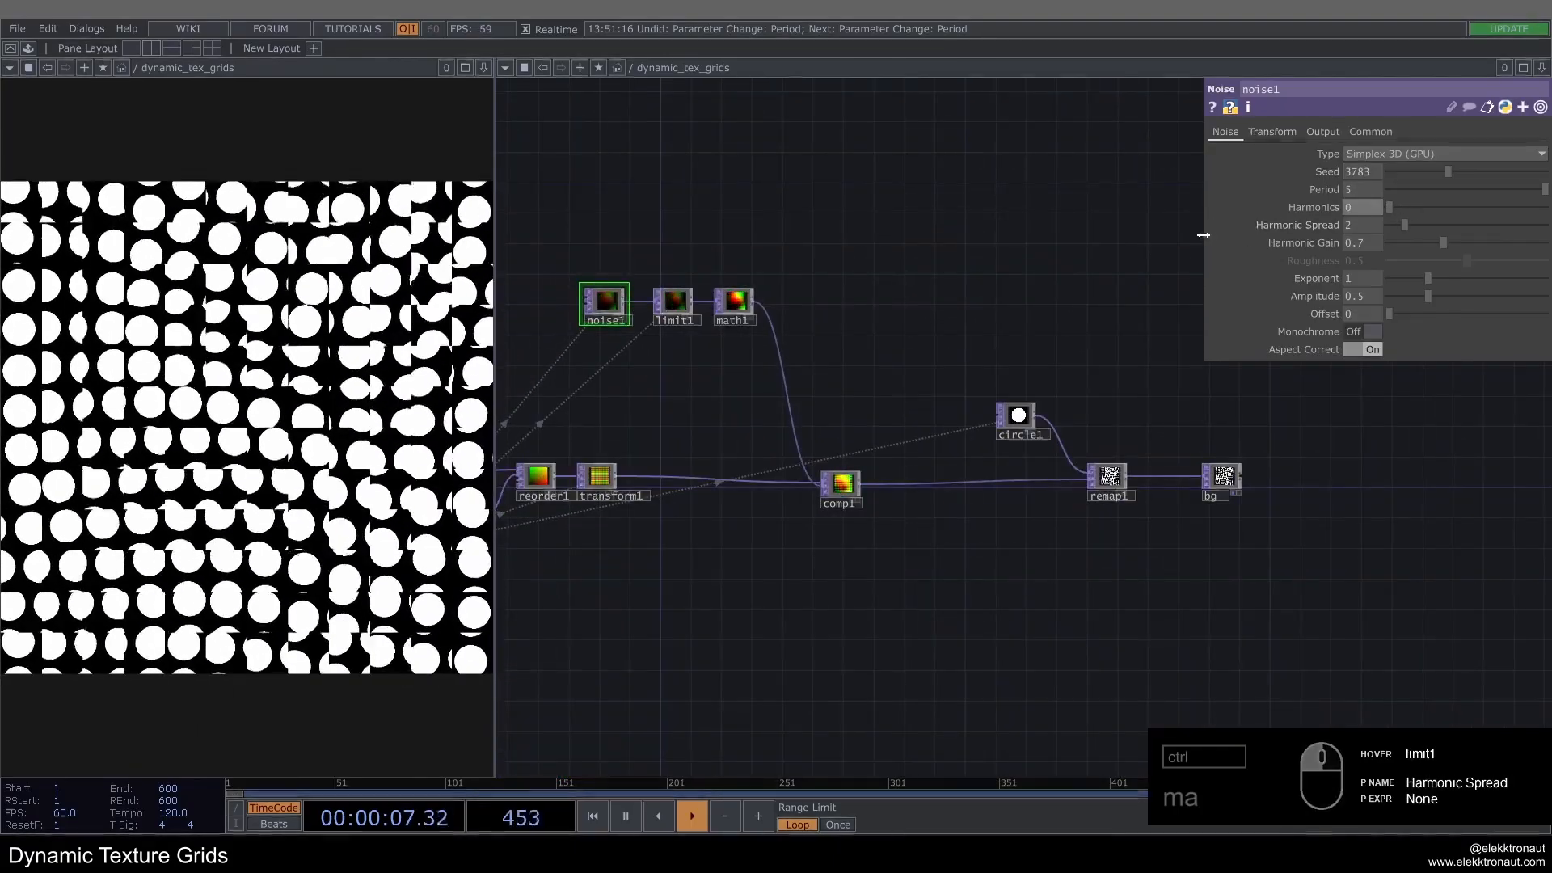
{"action": "key", "text": "ctrl+z"}
Step: Set remap1's Extend mode back to Zero
{"action": "scroll", "coordinate": [709, 333], "scroll_direction": "up", "scroll_amount": 3}
{"action": "scroll", "coordinate": [709, 333], "scroll_direction": "down", "scroll_amount": 3}
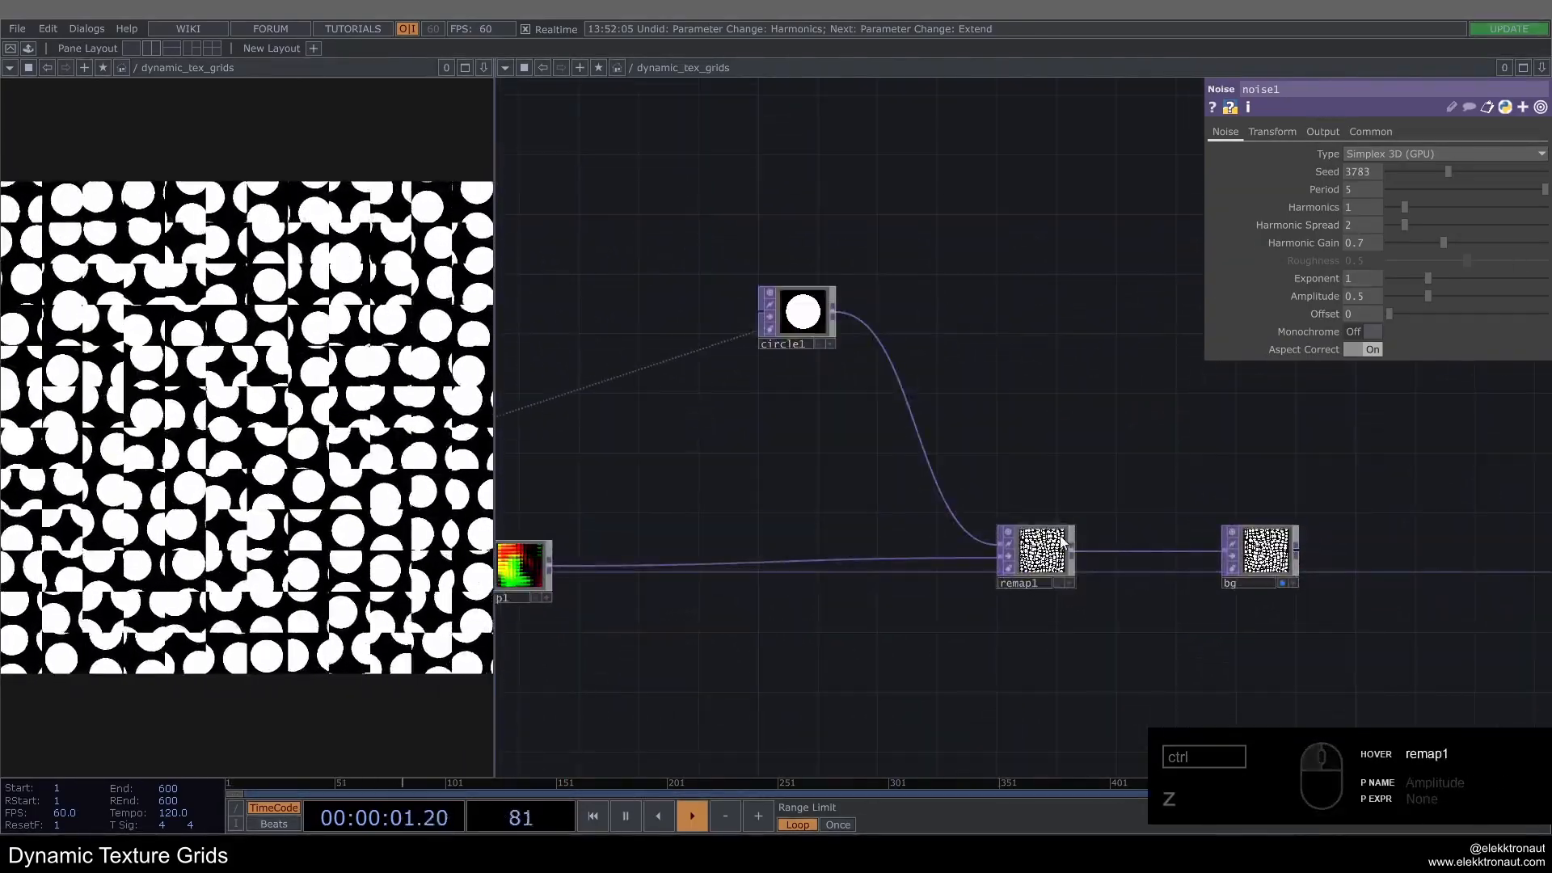
{"action": "left_click", "coordinate": [1039, 554]}
{"action": "left_click", "coordinate": [1375, 278]}
{"action": "left_click", "coordinate": [1373, 311]}
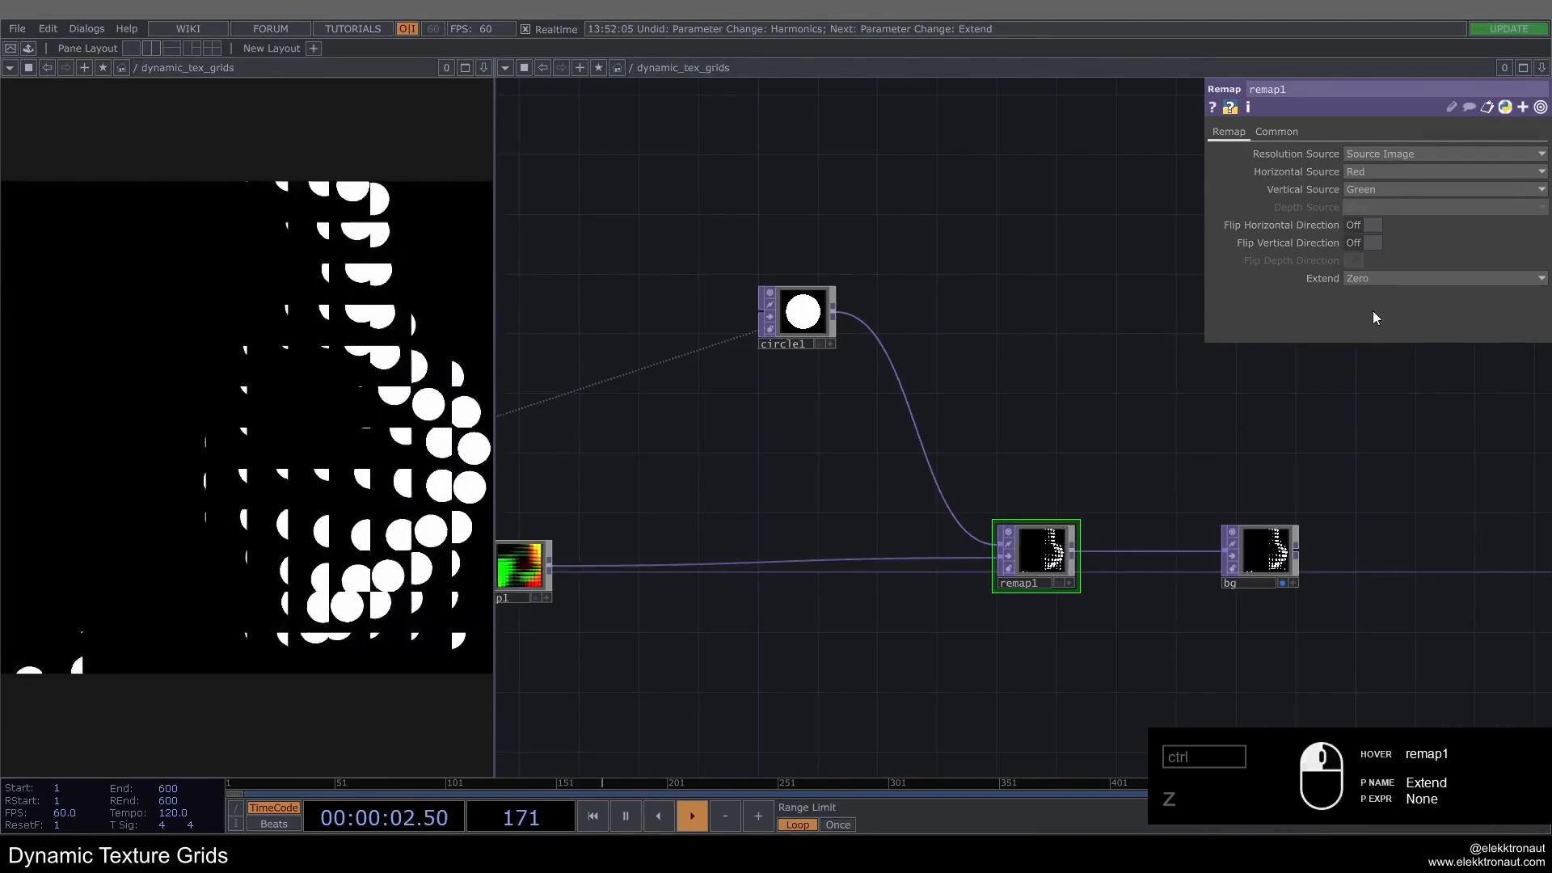
{"action": "left_click_drag", "start_coordinate": [678, 453], "coordinate": [897, 492]}
{"action": "scroll", "coordinate": [1137, 498], "scroll_direction": "down", "scroll_amount": 2}
{"action": "left_click_drag", "start_coordinate": [1043, 499], "coordinate": [960, 502]}
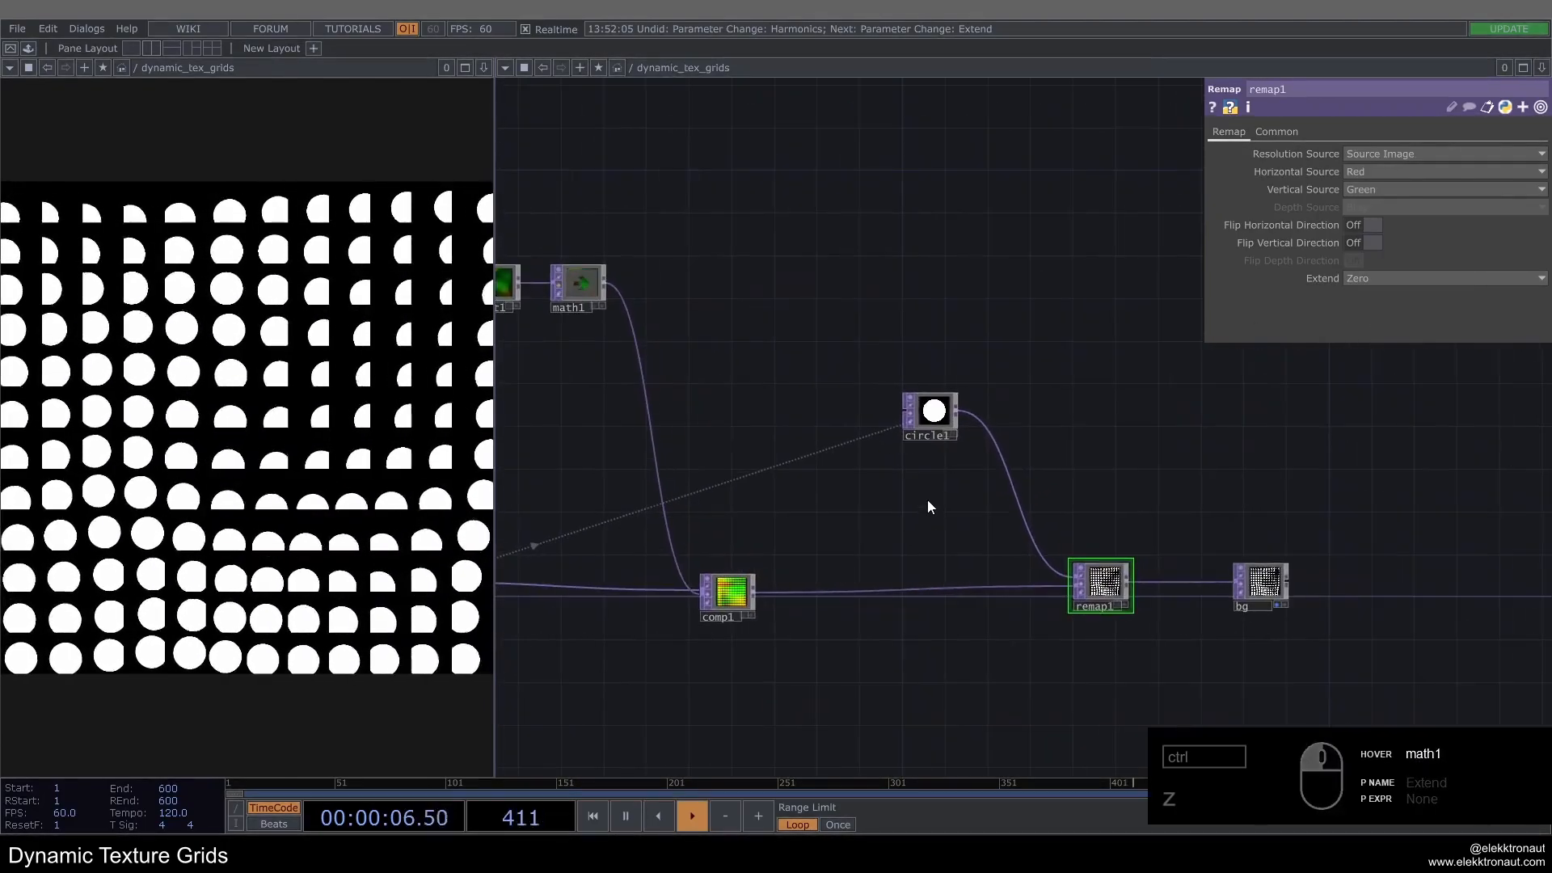
Step: Move circle1 up and insert a Switch TOP on its connection to remap1
{"action": "left_click_drag", "start_coordinate": [930, 418], "coordinate": [887, 375]}
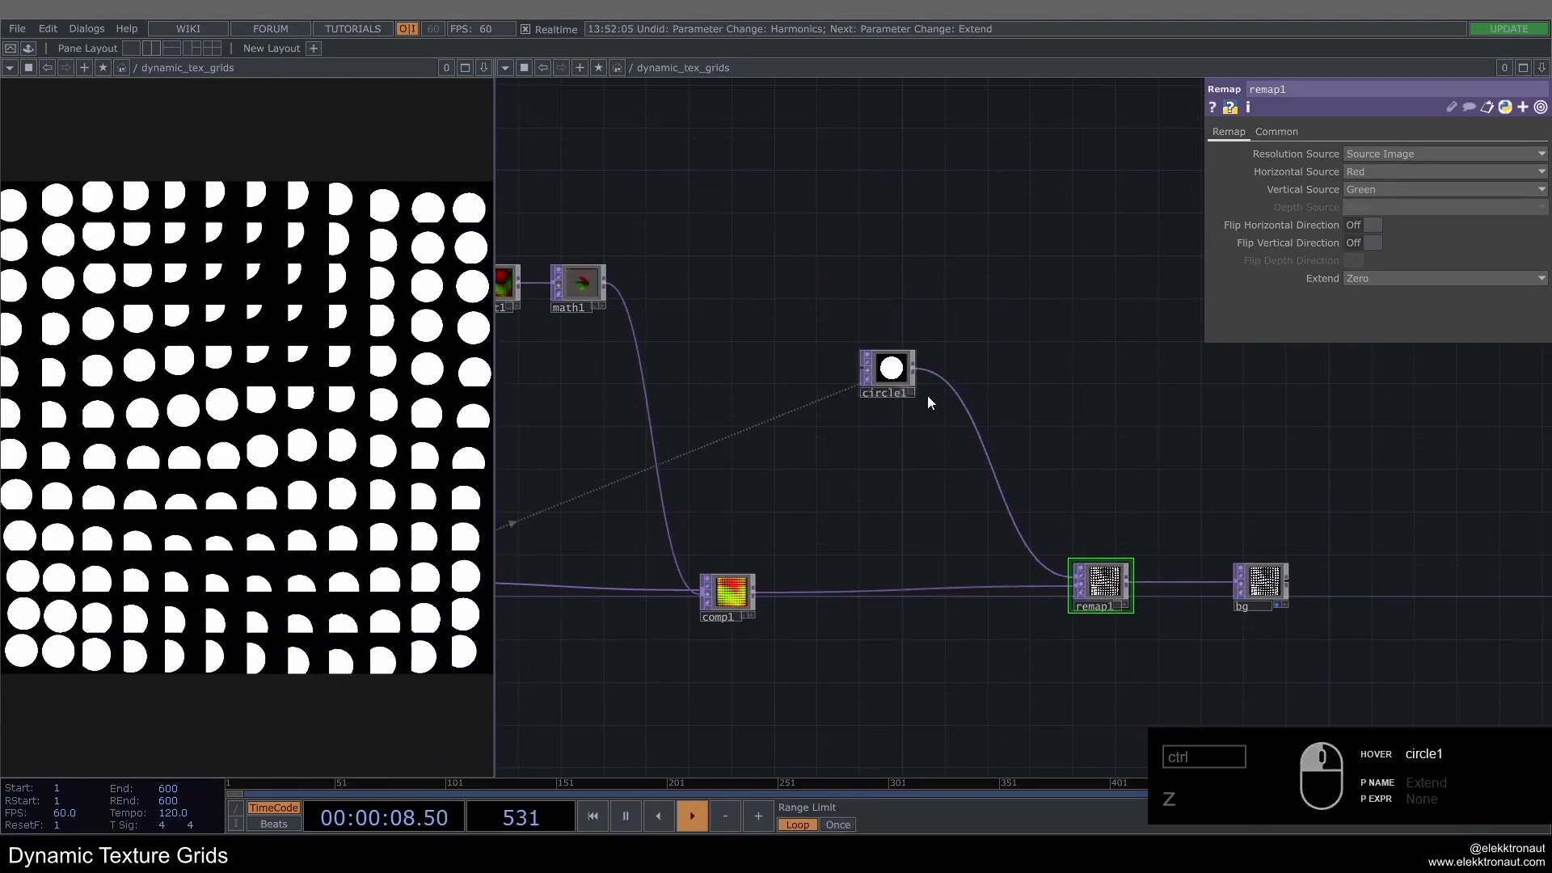
{"action": "right_click", "coordinate": [933, 377]}
{"action": "right_click", "coordinate": [935, 370]}
{"action": "left_click", "coordinate": [943, 364]}
{"action": "type", "text": "sw"}
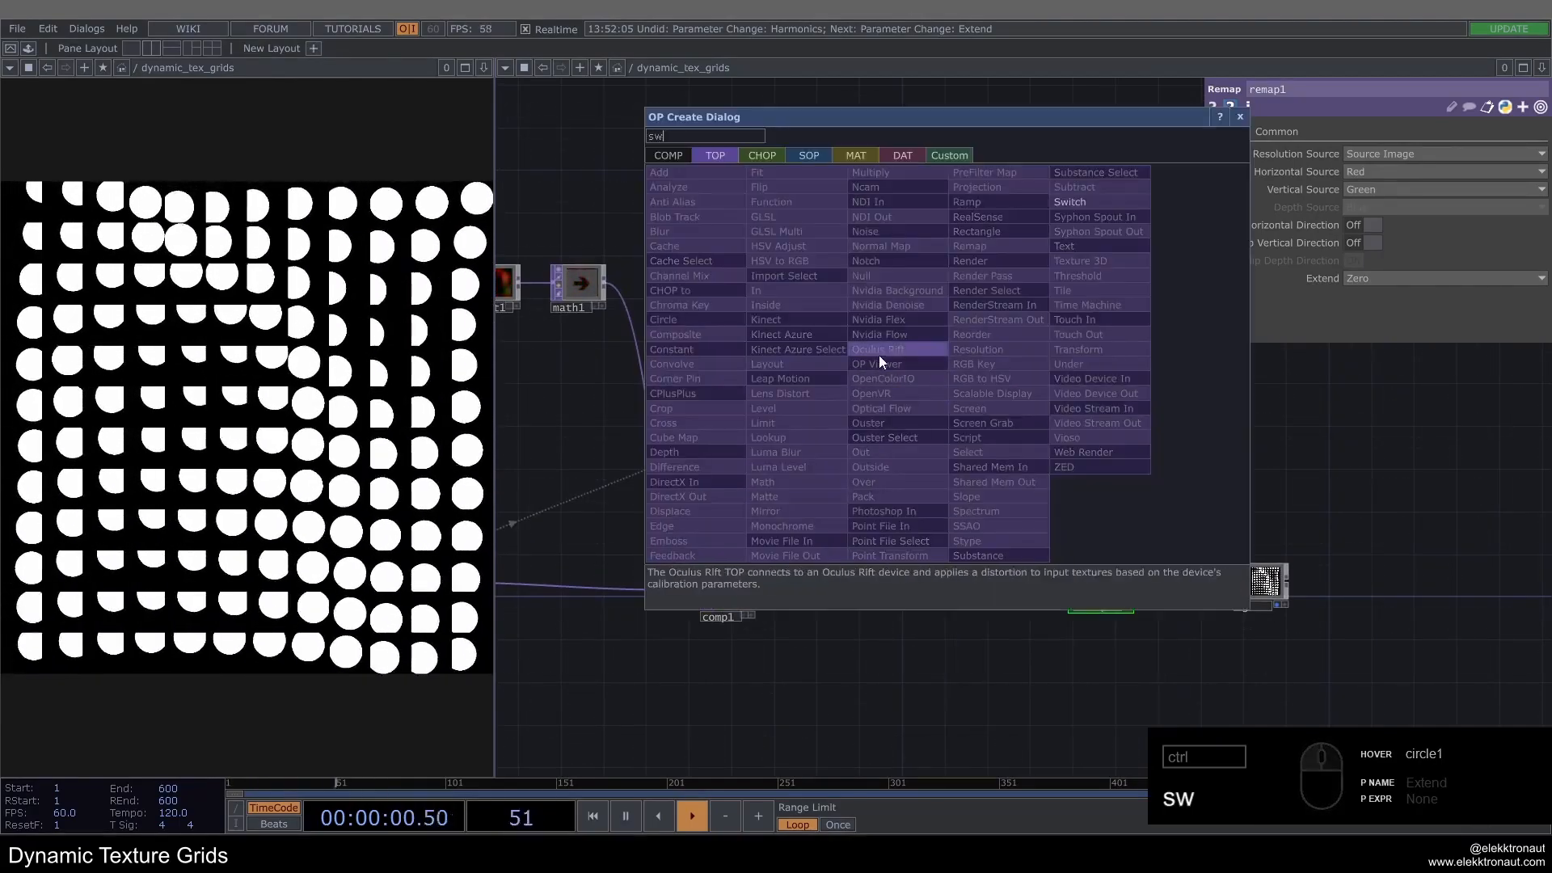
{"action": "left_click", "coordinate": [1070, 202]}
{"action": "left_click", "coordinate": [958, 376]}
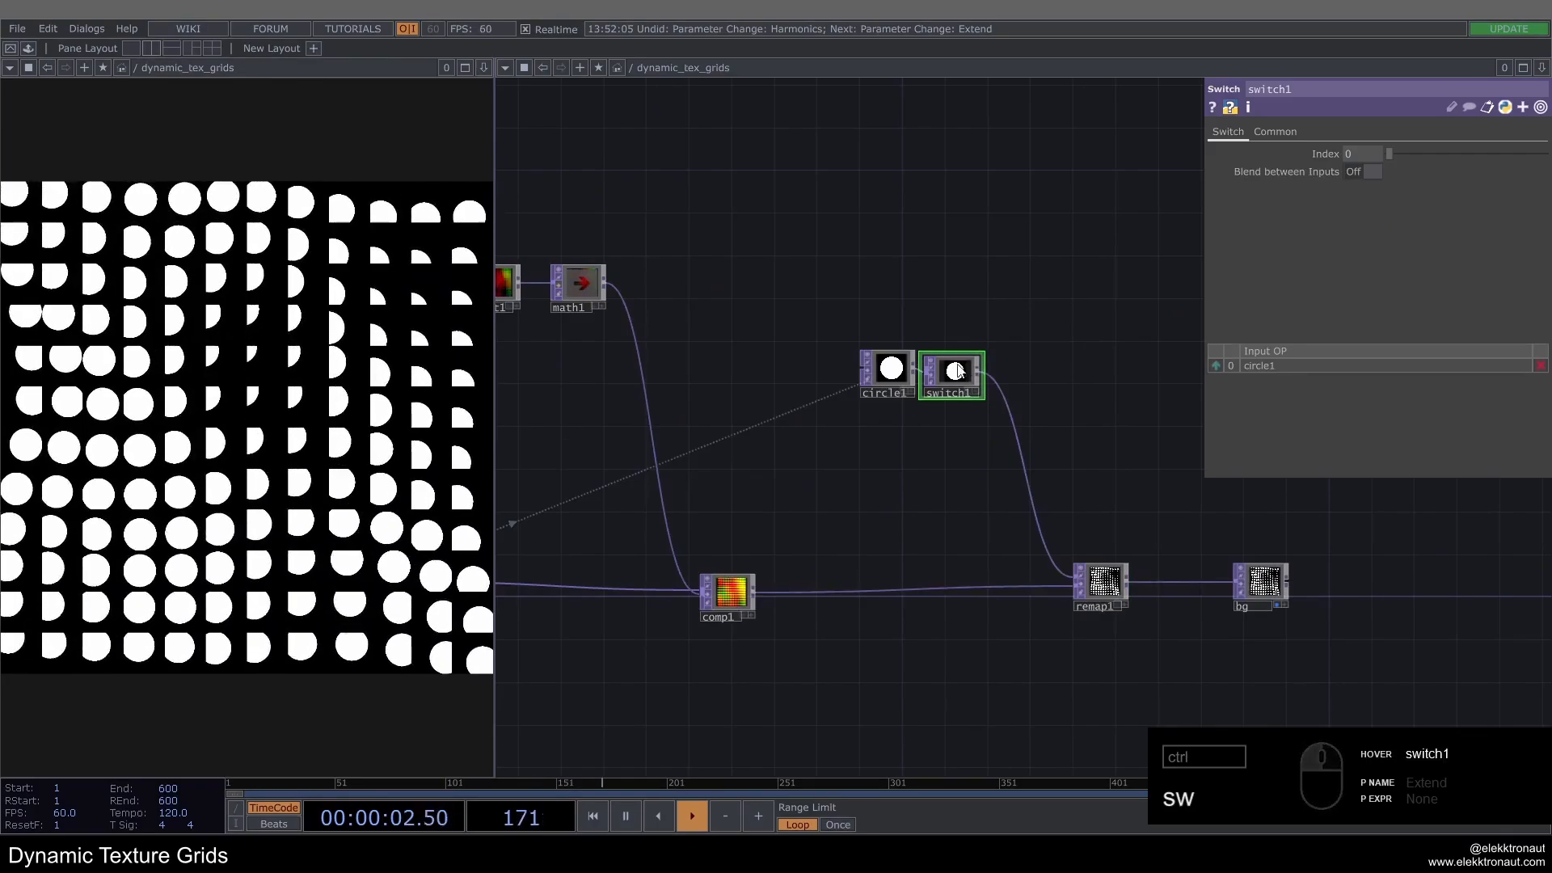
Step: Insert a Fit TOP between switch1 and remap1 and line it up in the row with circle1 and switch1
{"action": "right_click", "coordinate": [1017, 371]}
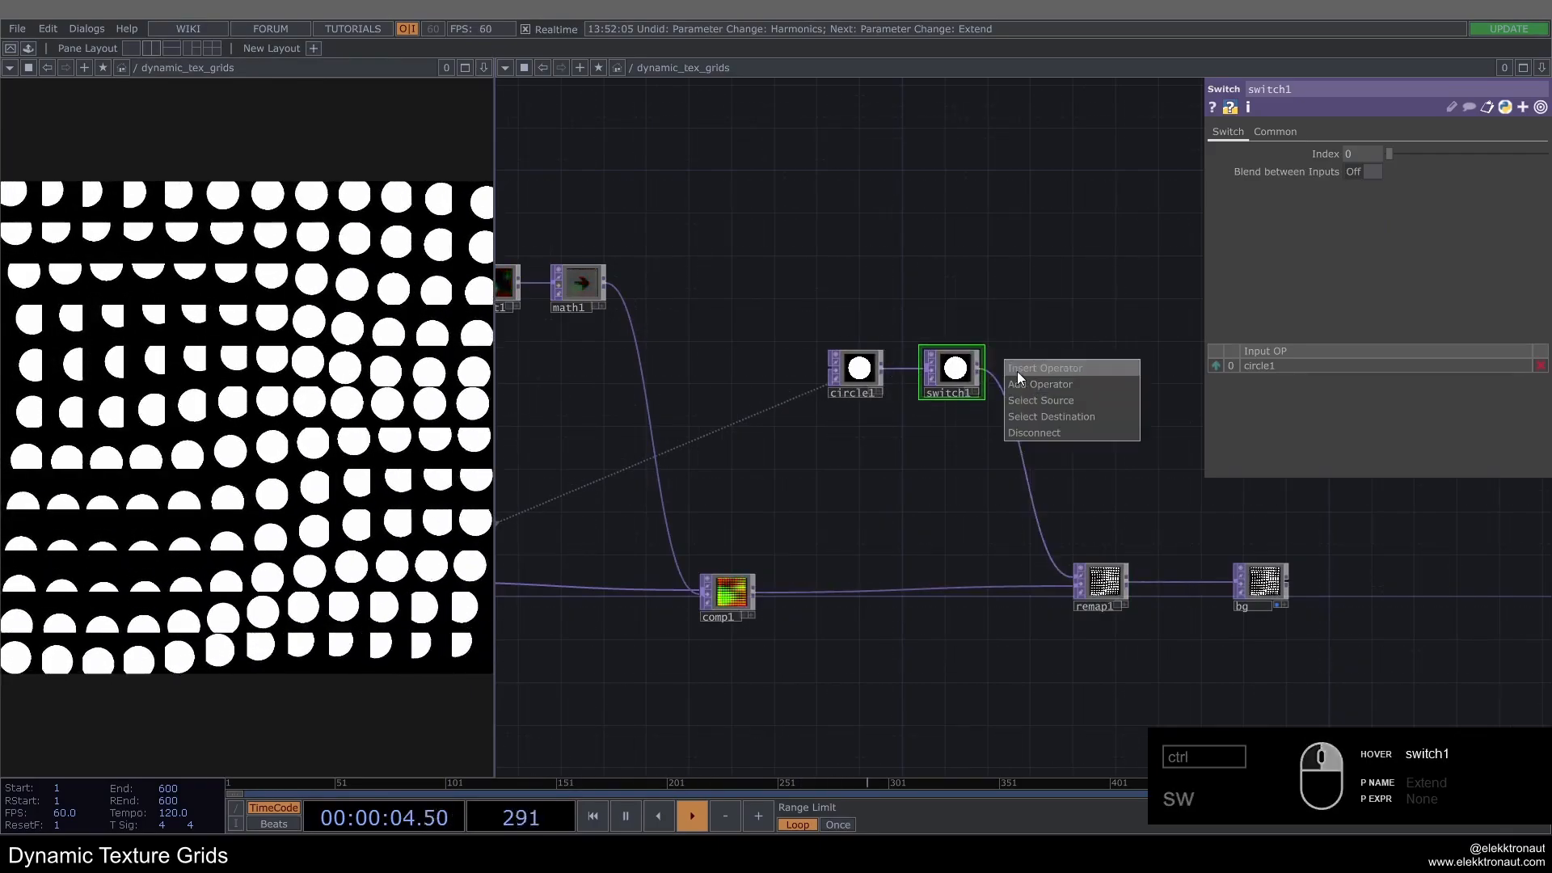
{"action": "left_click", "coordinate": [1019, 370]}
{"action": "type", "text": "fi"}
{"action": "left_click", "coordinate": [839, 187]}
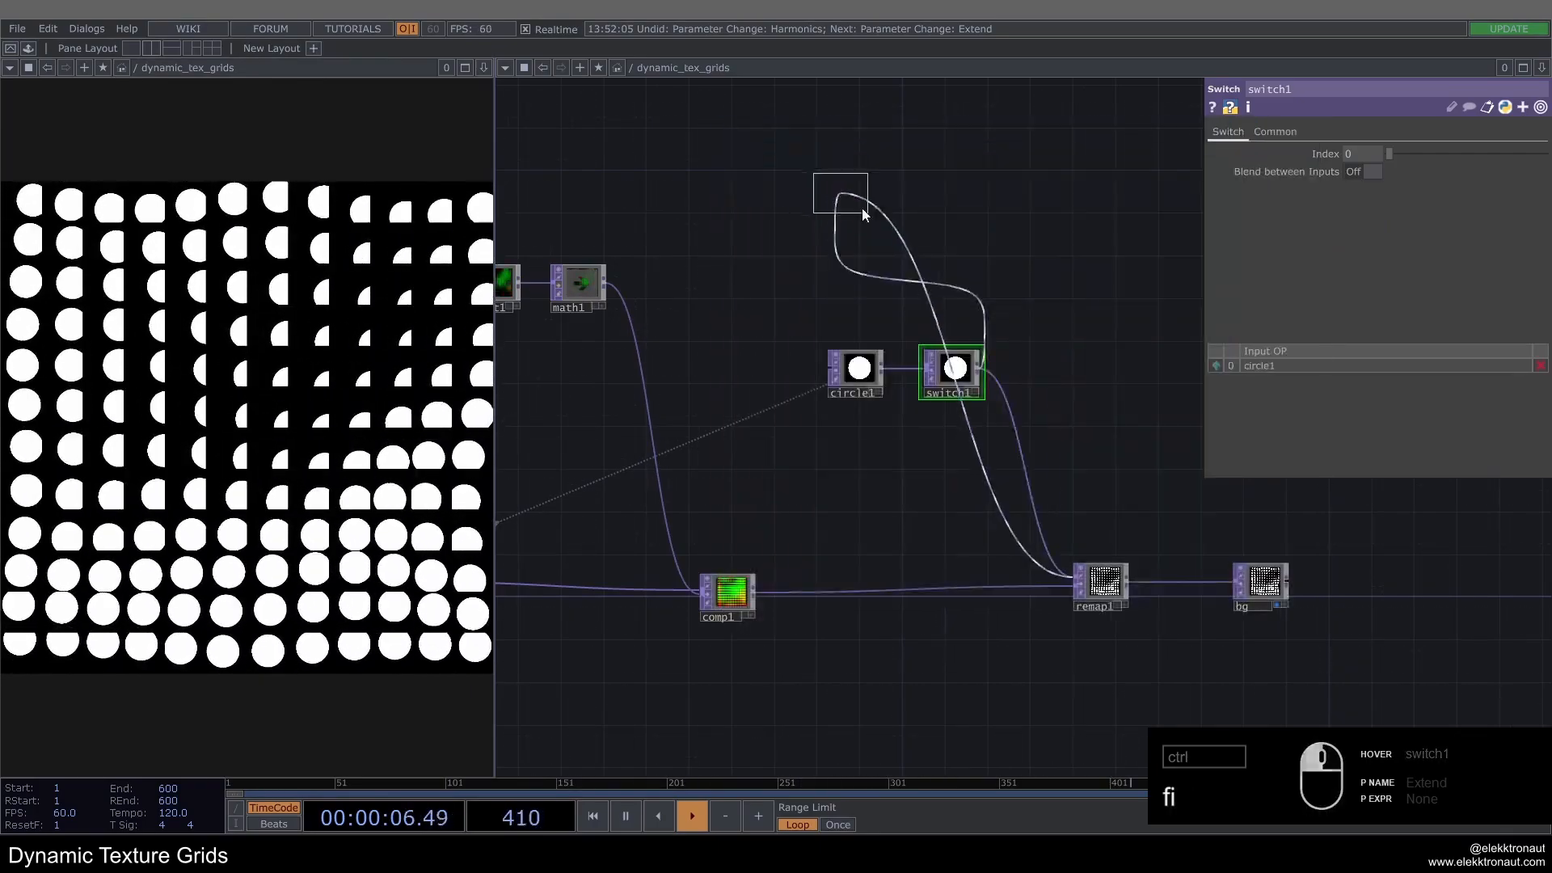
{"action": "left_click", "coordinate": [1038, 377]}
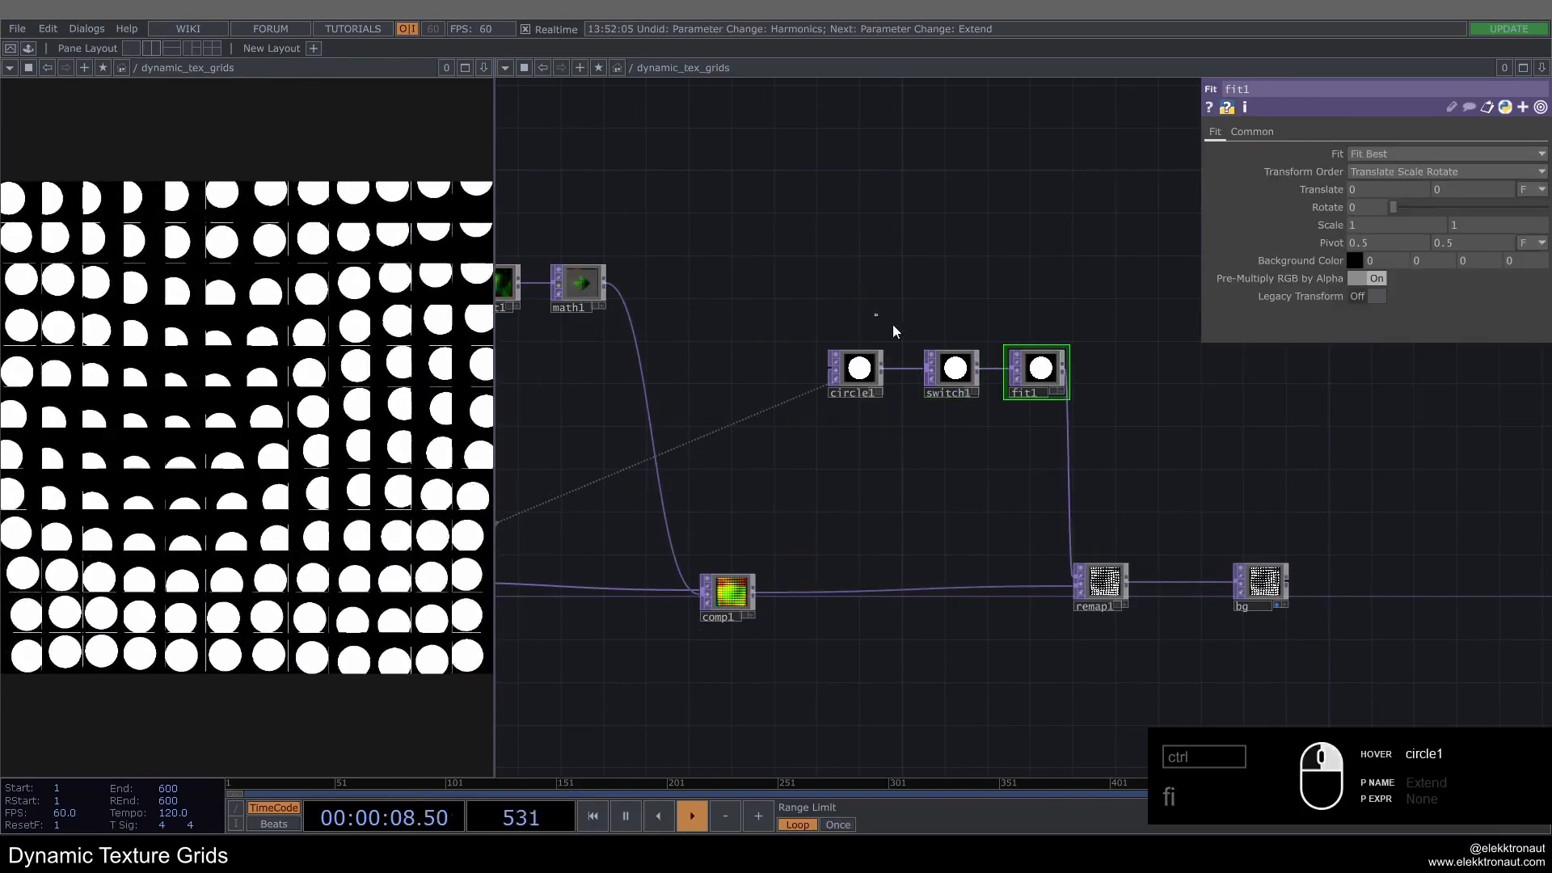
{"action": "right_click_drag", "start_coordinate": [876, 314], "coordinate": [1035, 421]}
{"action": "left_click_drag", "start_coordinate": [1042, 375], "coordinate": [999, 375]}
{"action": "left_click_drag", "start_coordinate": [868, 419], "coordinate": [726, 409]}
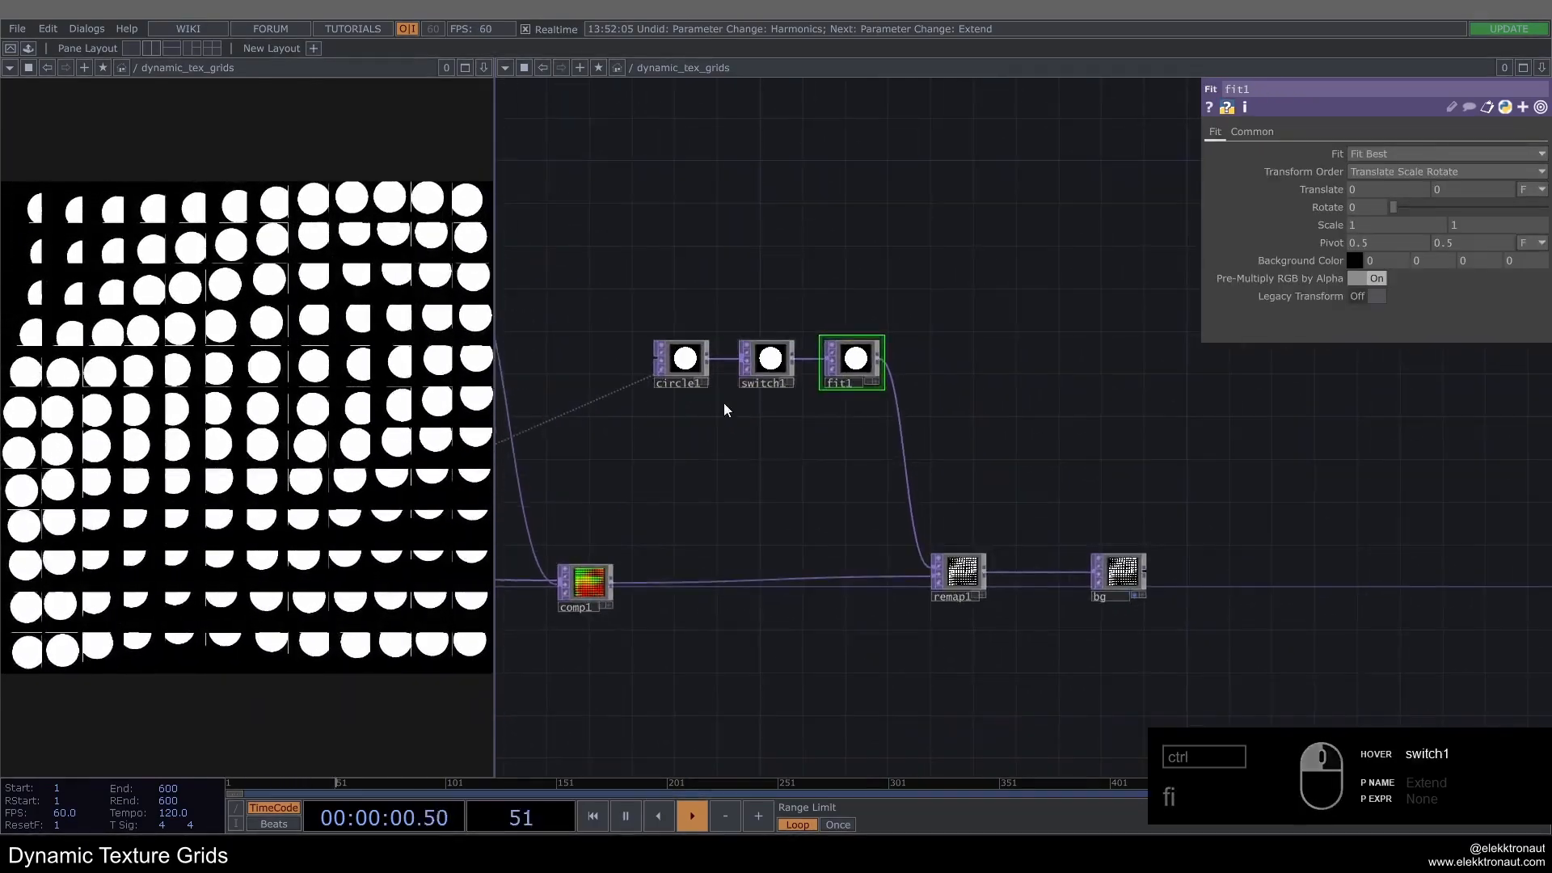
Step: Link both of fit1's Resolution values to constant1's res channel and set its Pixel Format to 32-bit float (RGB)
{"action": "scroll", "coordinate": [807, 333], "scroll_direction": "up", "scroll_amount": 3}
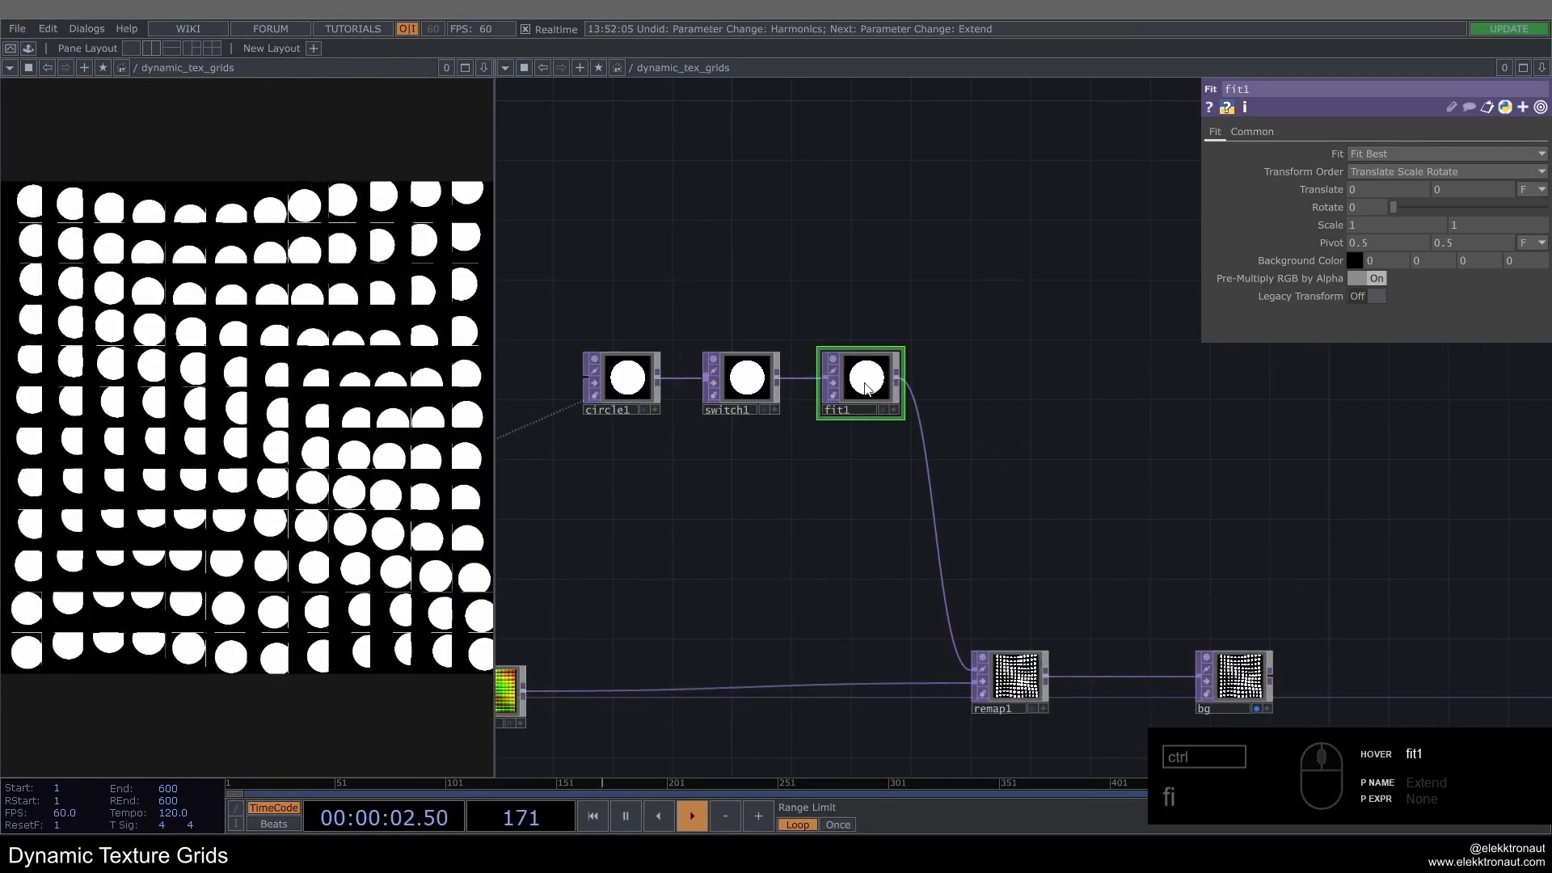
{"action": "left_click", "coordinate": [1262, 131]}
{"action": "scroll", "coordinate": [1178, 405], "scroll_direction": "down", "scroll_amount": 5}
{"action": "scroll", "coordinate": [691, 568], "scroll_direction": "up", "scroll_amount": 5}
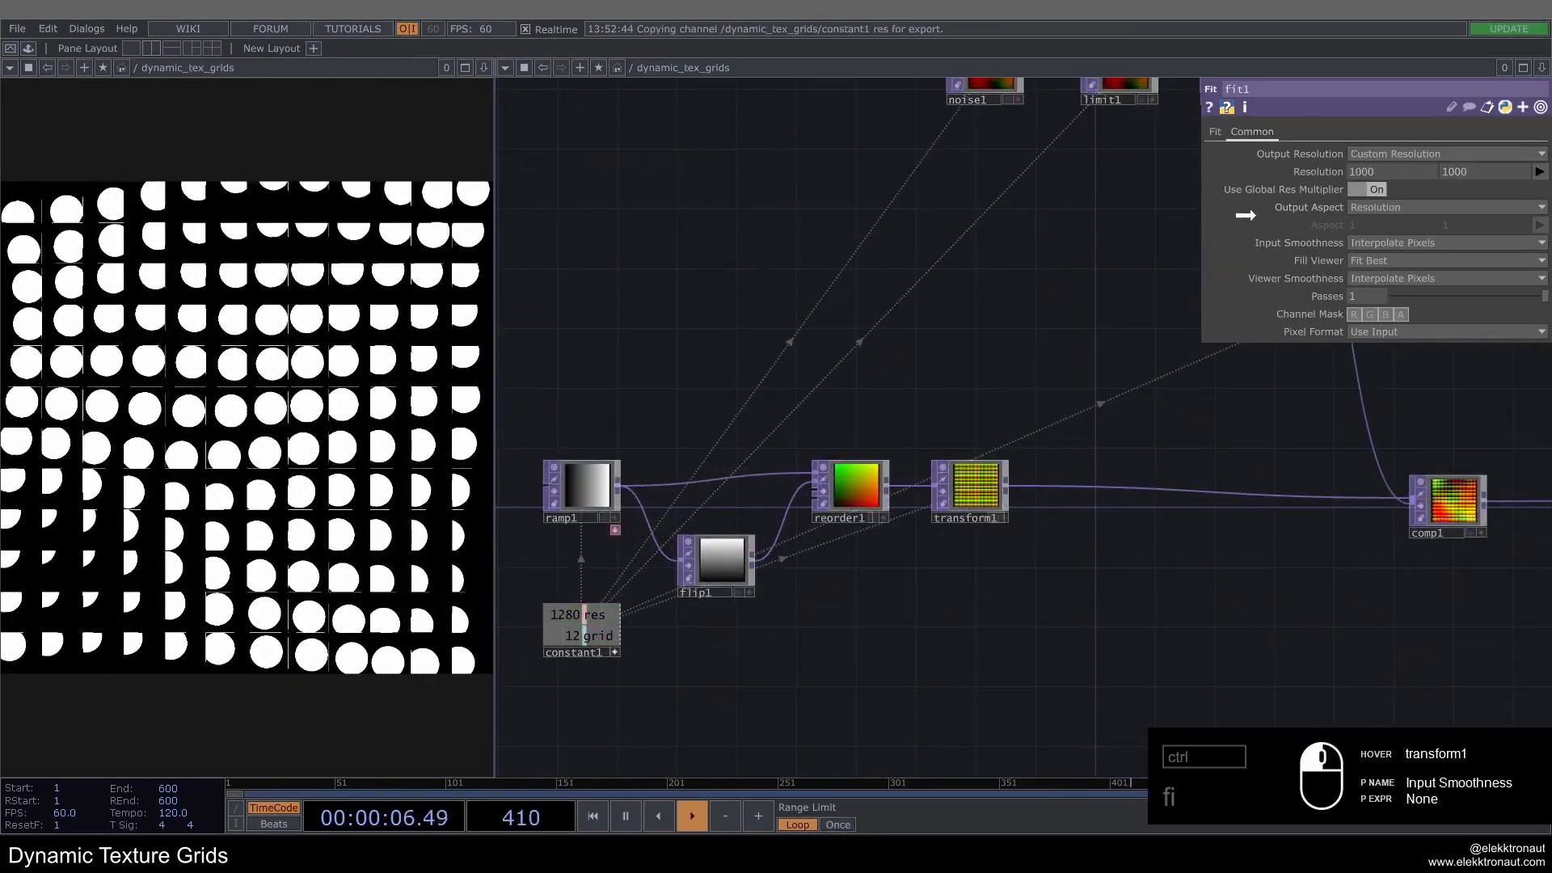
{"action": "left_click", "coordinate": [1317, 176]}
{"action": "left_click_drag", "start_coordinate": [1172, 267], "coordinate": [915, 301]}
{"action": "left_click", "coordinate": [1384, 331]}
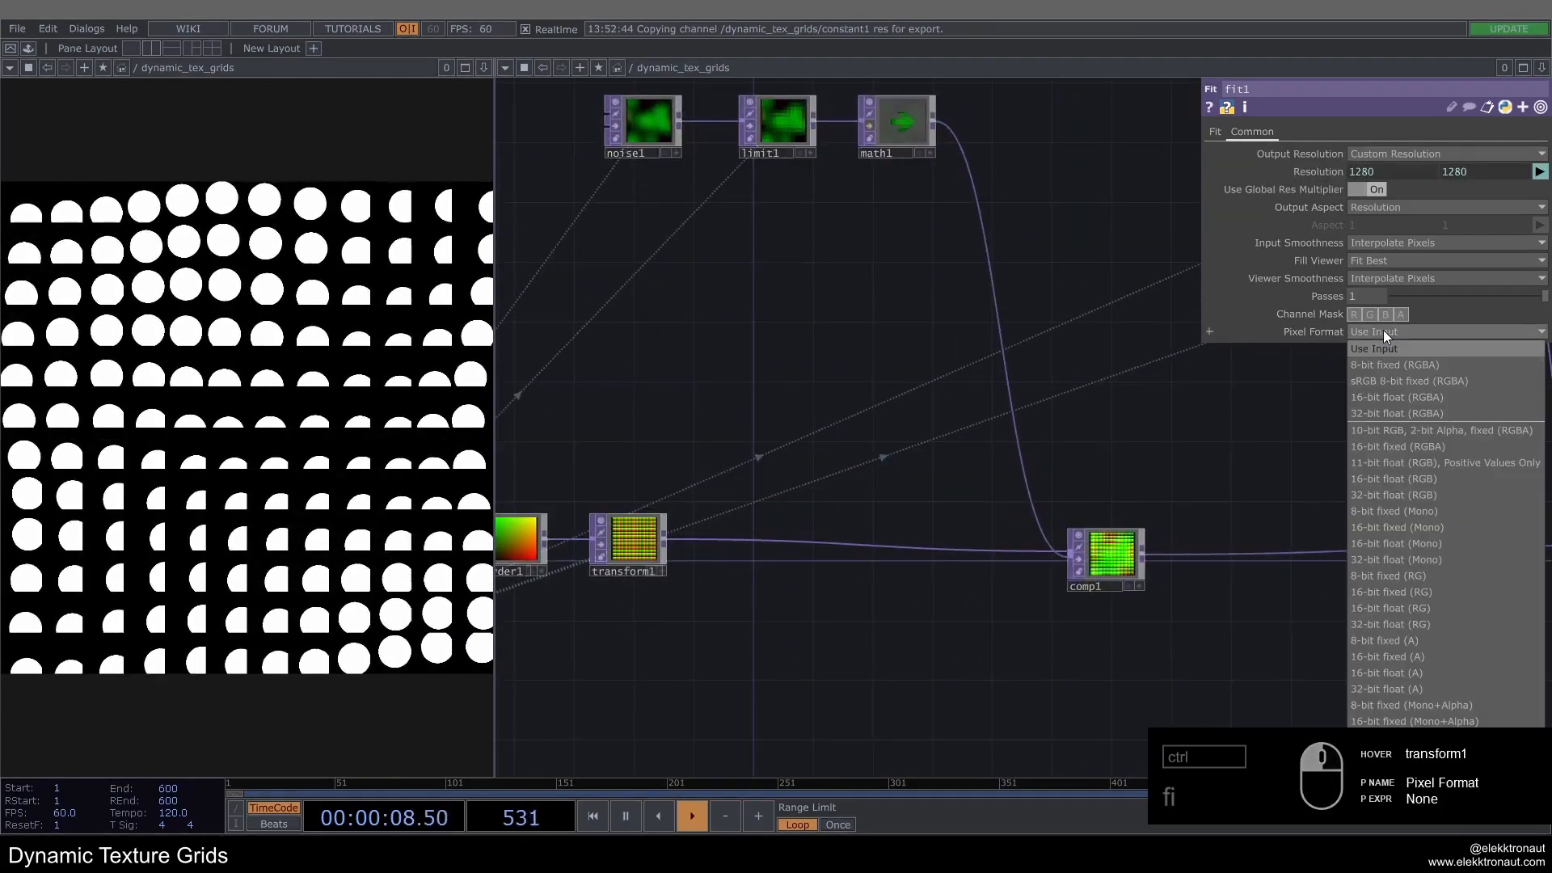
{"action": "left_click", "coordinate": [1436, 493]}
{"action": "left_click_drag", "start_coordinate": [797, 212], "coordinate": [927, 343]}
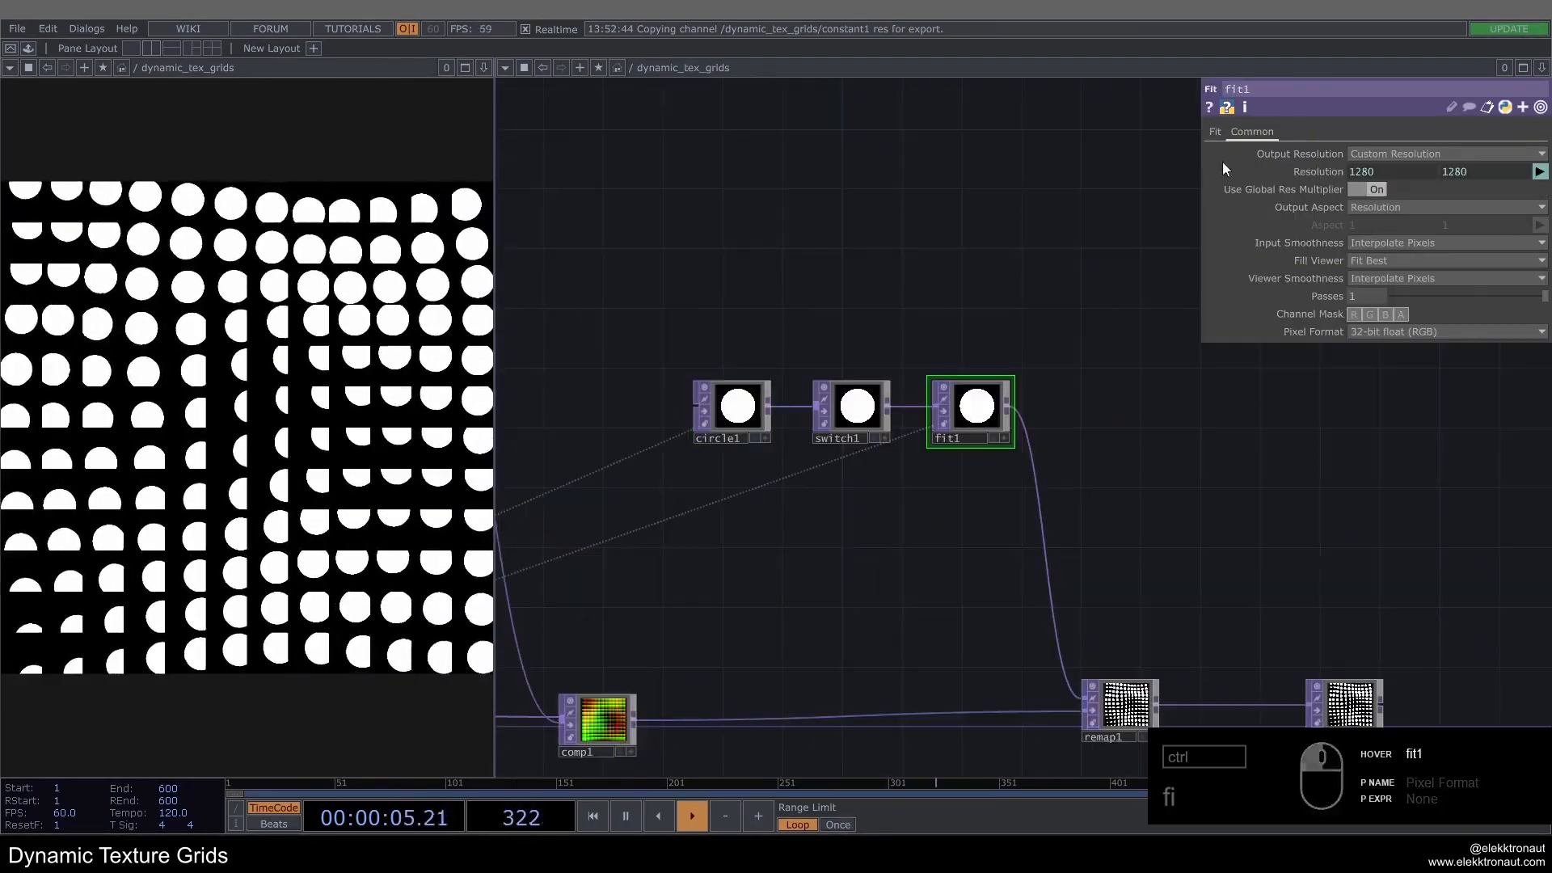
Step: Set fit1's Fit mode to Fit Outside
{"action": "left_click", "coordinate": [1215, 131]}
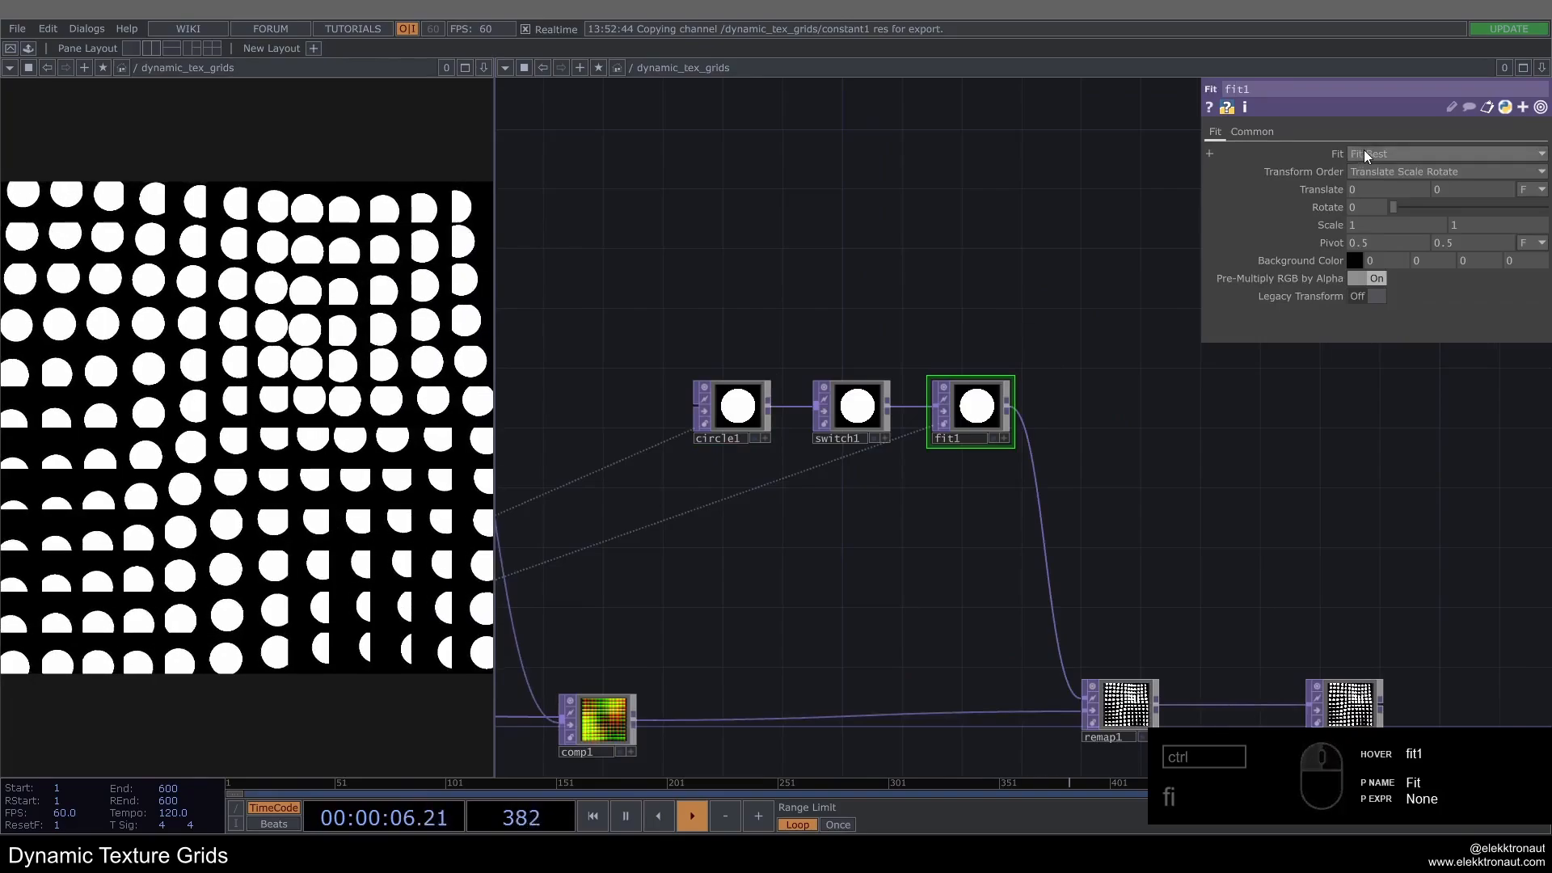
{"action": "left_click", "coordinate": [1366, 154]}
{"action": "left_click", "coordinate": [1387, 234]}
Step: Add a Movie File In TOP with the banana image as switch1's second input and set the switch Index to 1
{"action": "left_click_drag", "start_coordinate": [874, 208], "coordinate": [945, 145]}
{"action": "key", "text": "Tab"}
{"action": "type", "text": "fi"}
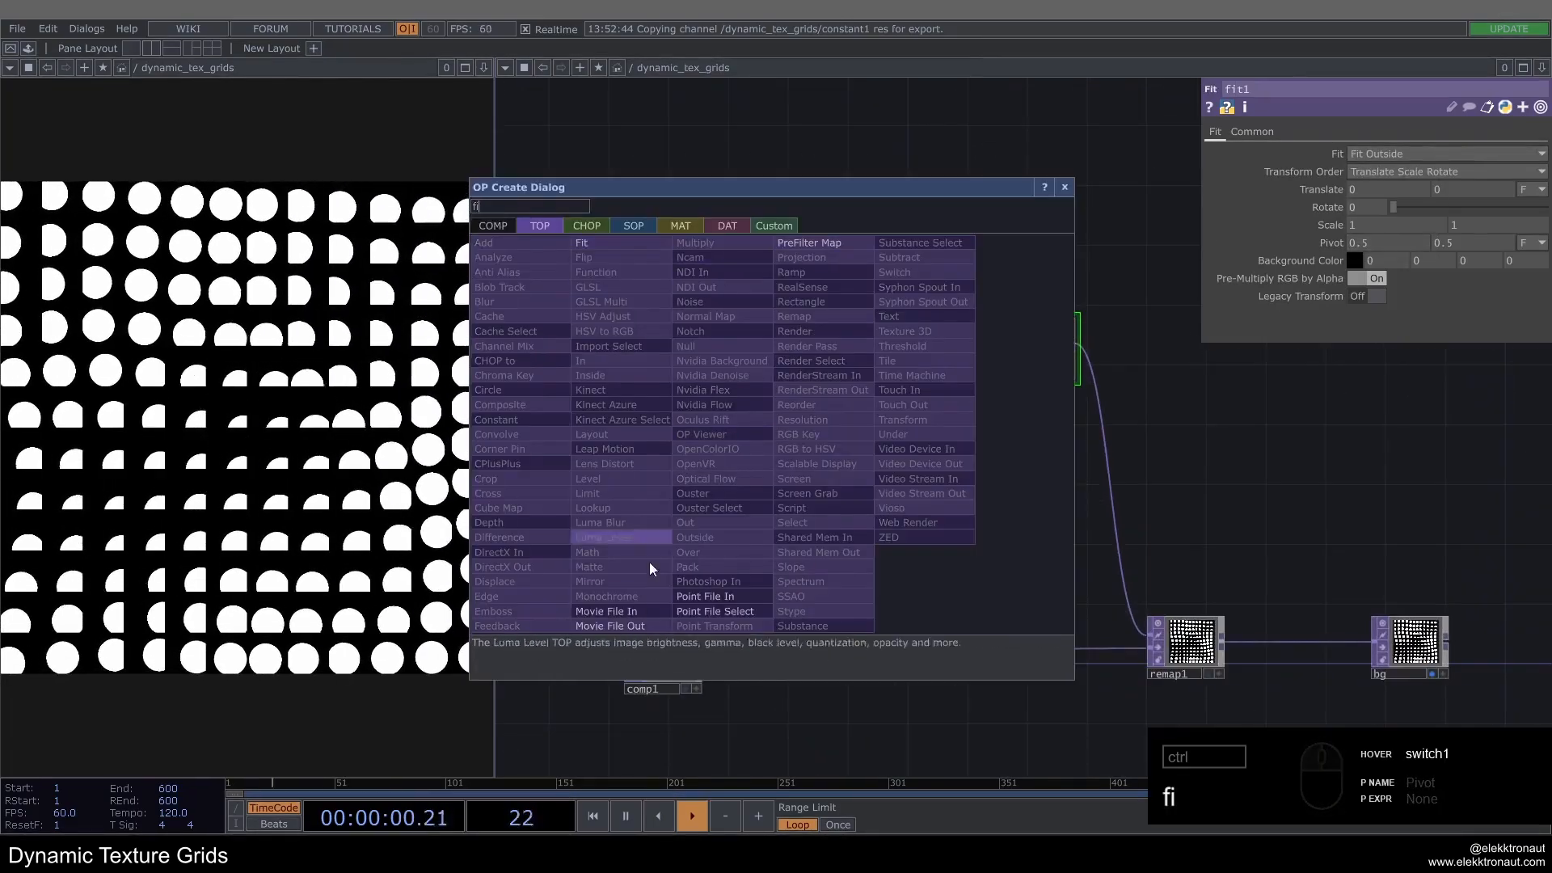
{"action": "left_click", "coordinate": [640, 615]}
{"action": "left_click", "coordinate": [797, 458]}
{"action": "left_click_drag", "start_coordinate": [834, 447], "coordinate": [881, 351]}
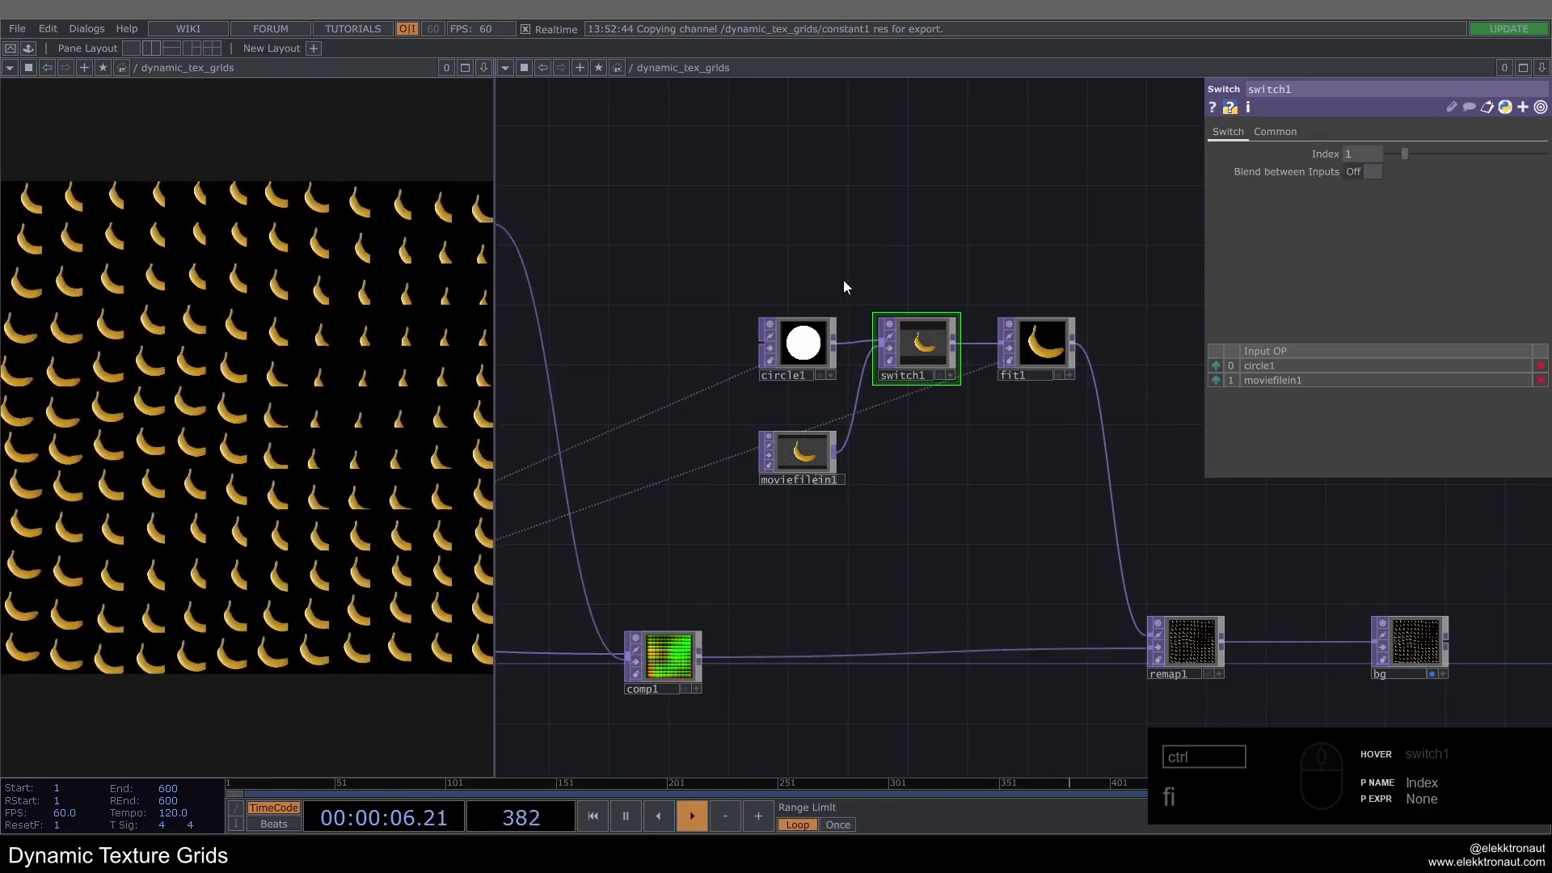
Step: Try a Period of 0.75 on noise1 and undo the change
{"action": "scroll", "coordinate": [809, 273], "scroll_direction": "down", "scroll_amount": 3}
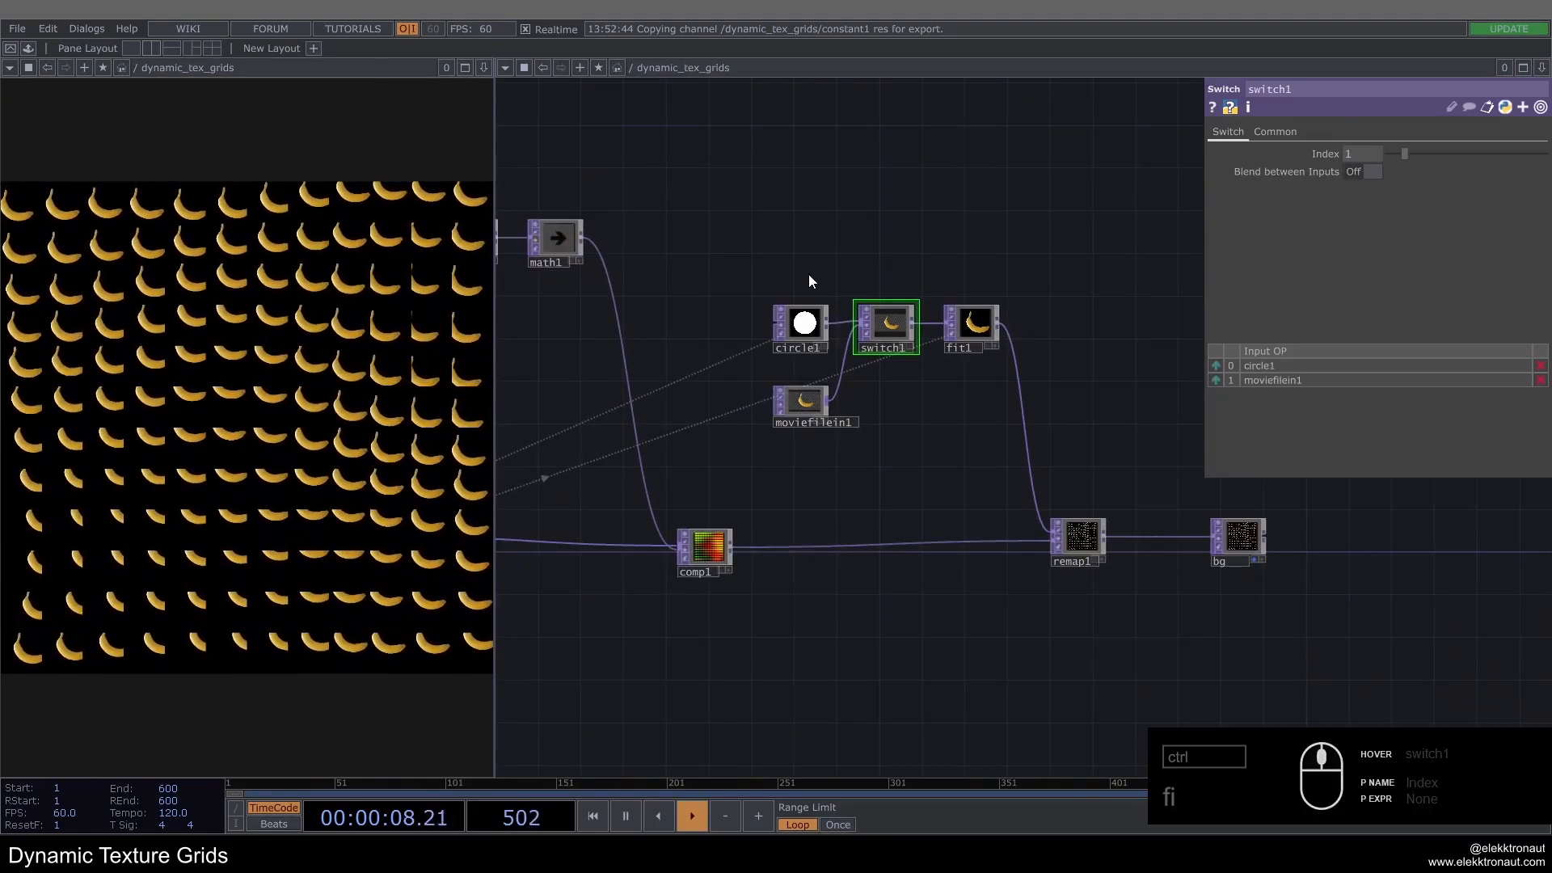
{"action": "left_click_drag", "start_coordinate": [733, 236], "coordinate": [914, 261]}
{"action": "scroll", "coordinate": [614, 262], "scroll_direction": "up", "scroll_amount": 3}
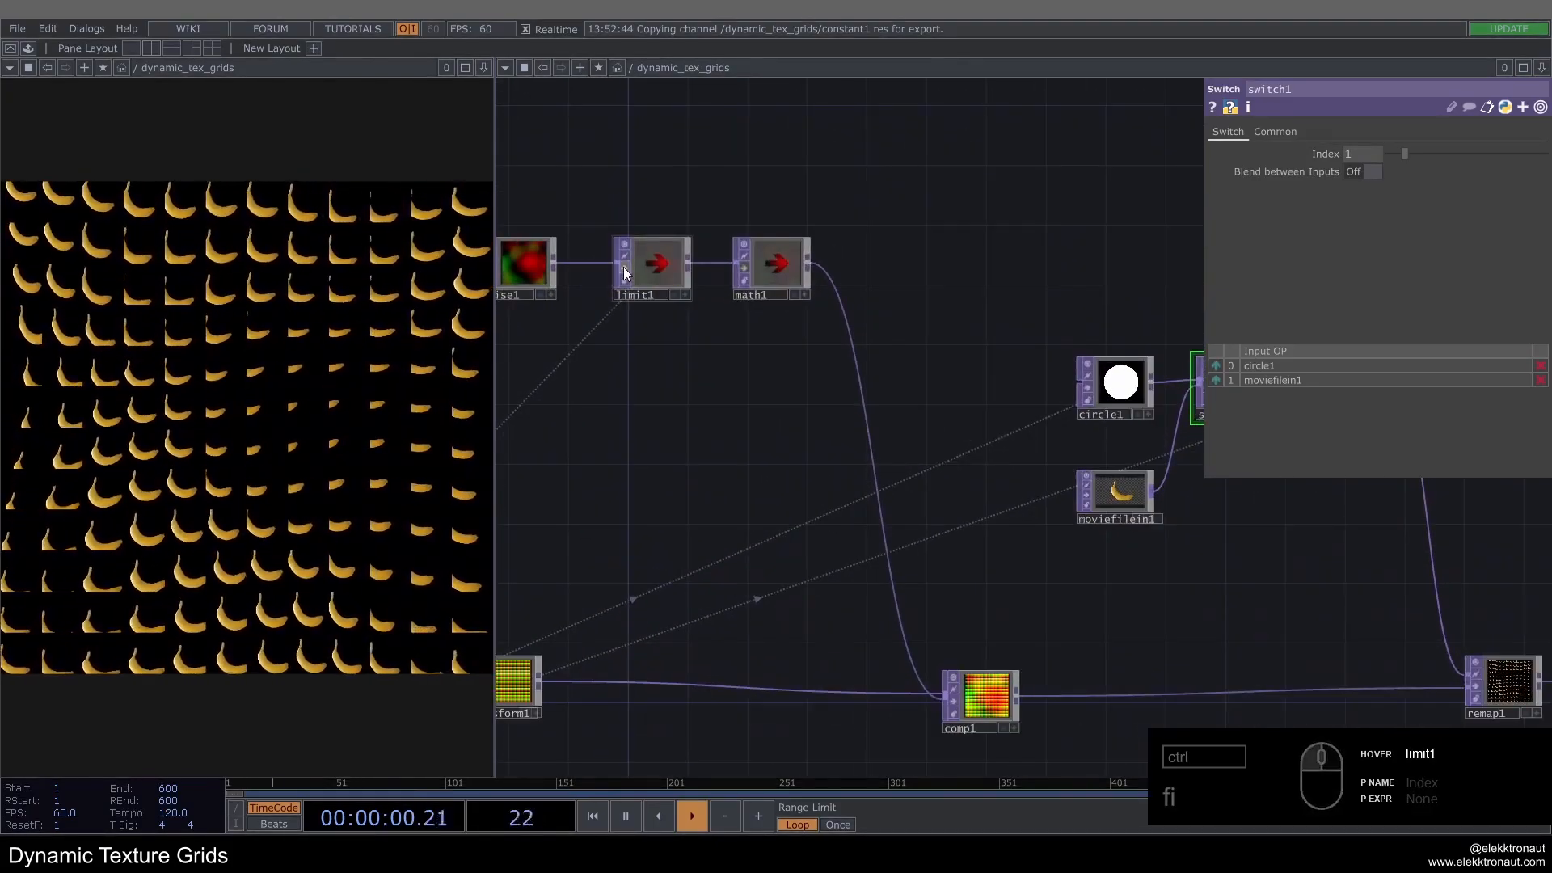
{"action": "left_click", "coordinate": [535, 266]}
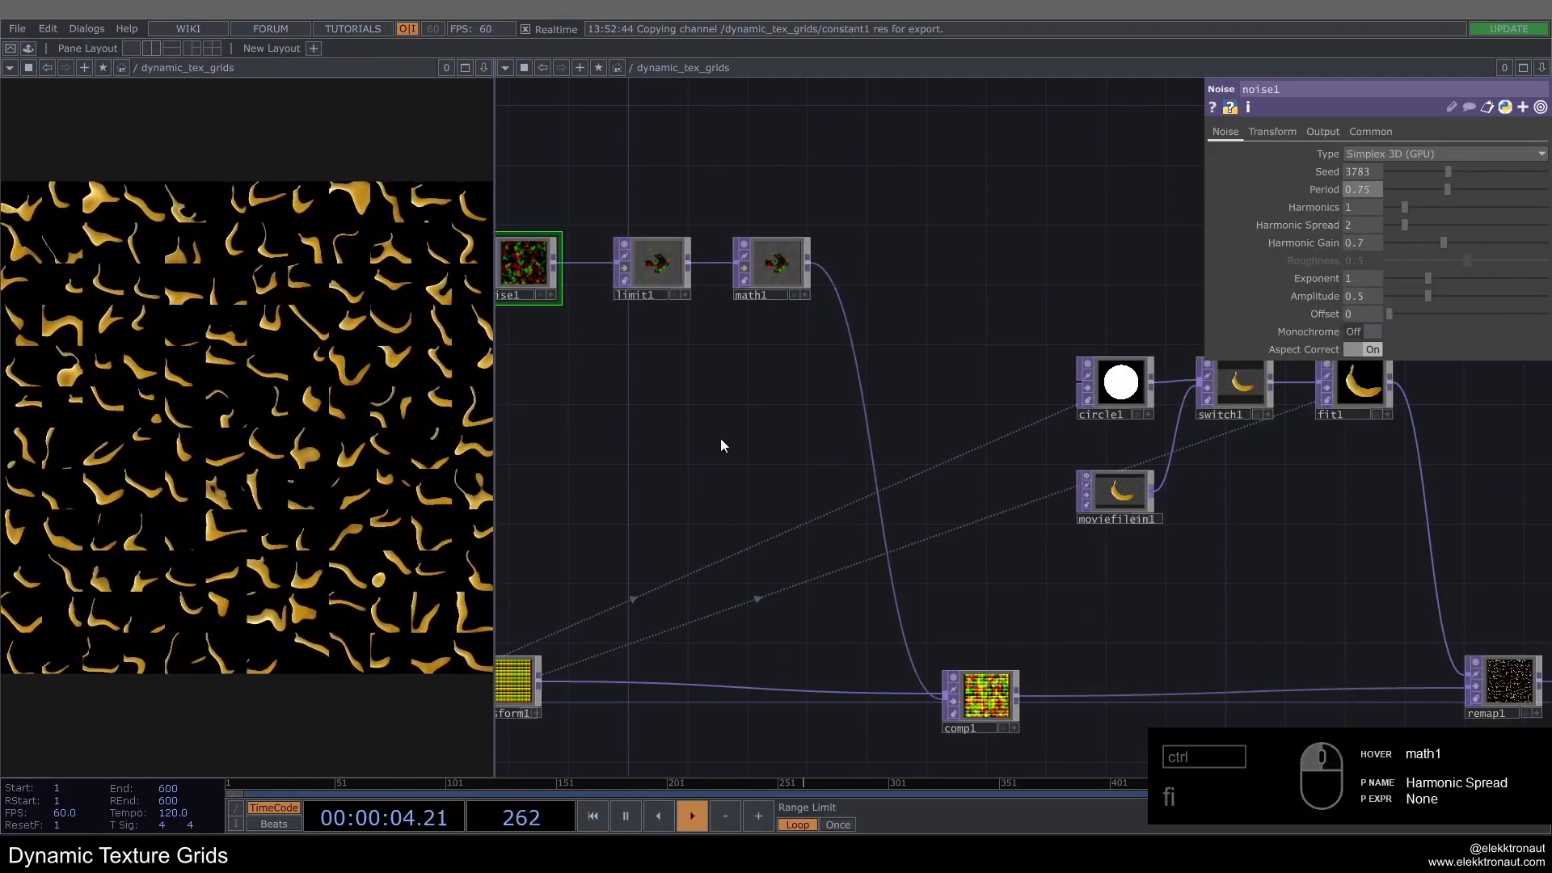
{"action": "mouse_move", "coordinate": [721, 439]}
{"action": "left_mouse_down"}
{"action": "mouse_move", "coordinate": [837, 421]}
{"action": "mouse_move", "coordinate": [724, 428]}
{"action": "left_mouse_up"}
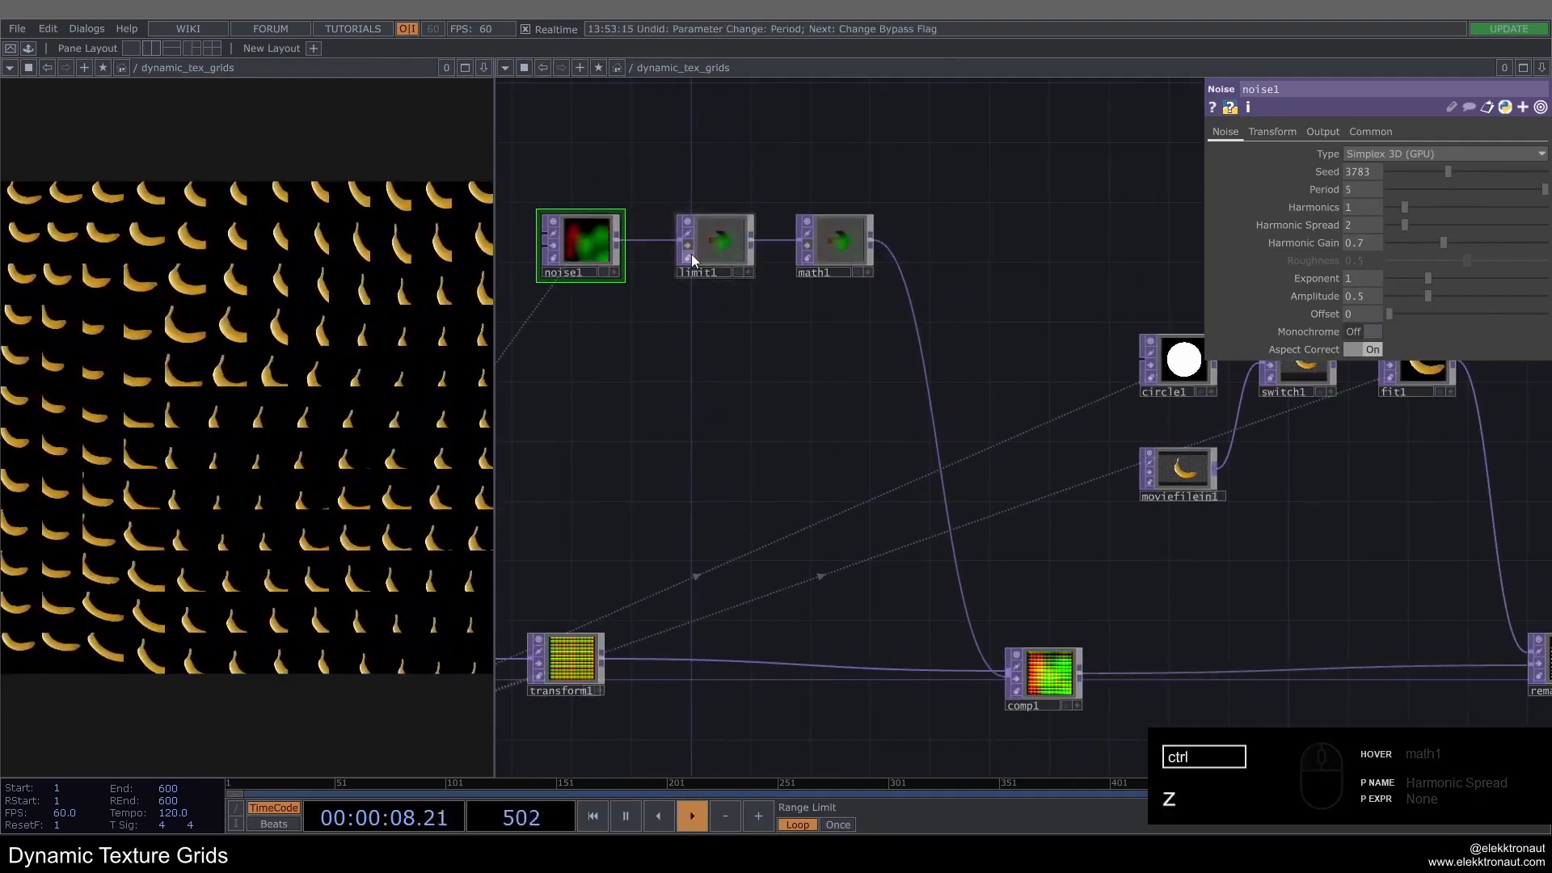
{"action": "key", "text": "ctrl+z"}
Step: Paste a second Movie File In node with the portrait image below moviefilein1 and connect it to switch1
{"action": "scroll", "coordinate": [678, 400], "scroll_direction": "down", "scroll_amount": 3}
{"action": "left_click_drag", "start_coordinate": [845, 437], "coordinate": [772, 426]}
{"action": "scroll", "coordinate": [773, 427], "scroll_direction": "up", "scroll_amount": 1}
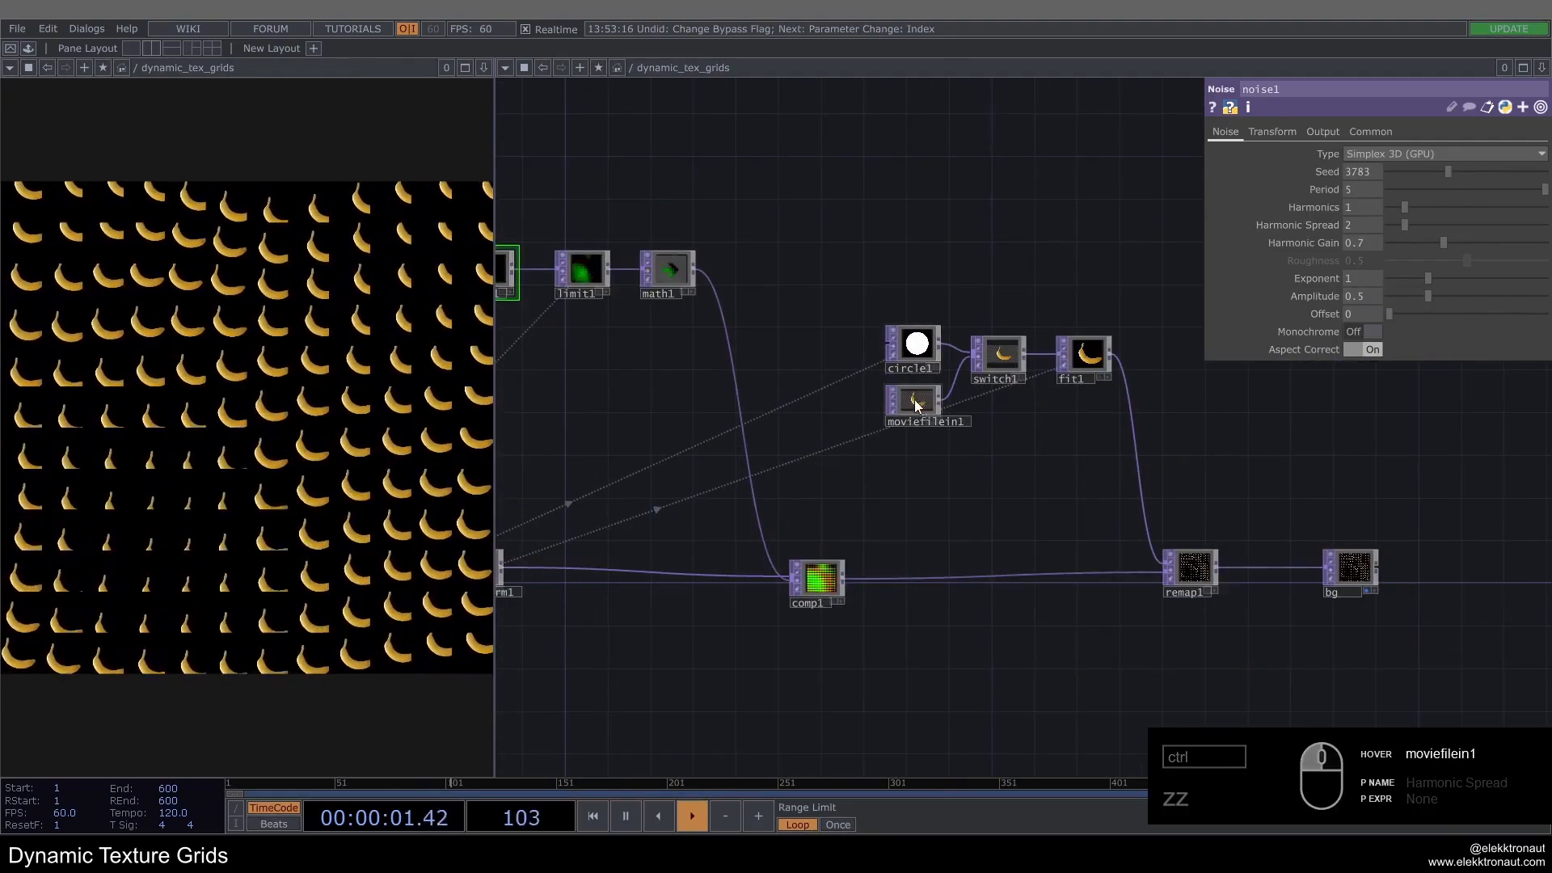
{"action": "left_click", "coordinate": [916, 401]}
{"action": "key", "text": "ctrl+c"}
{"action": "key", "text": "ctrl+v"}
{"action": "key", "text": "ctrl+z"}
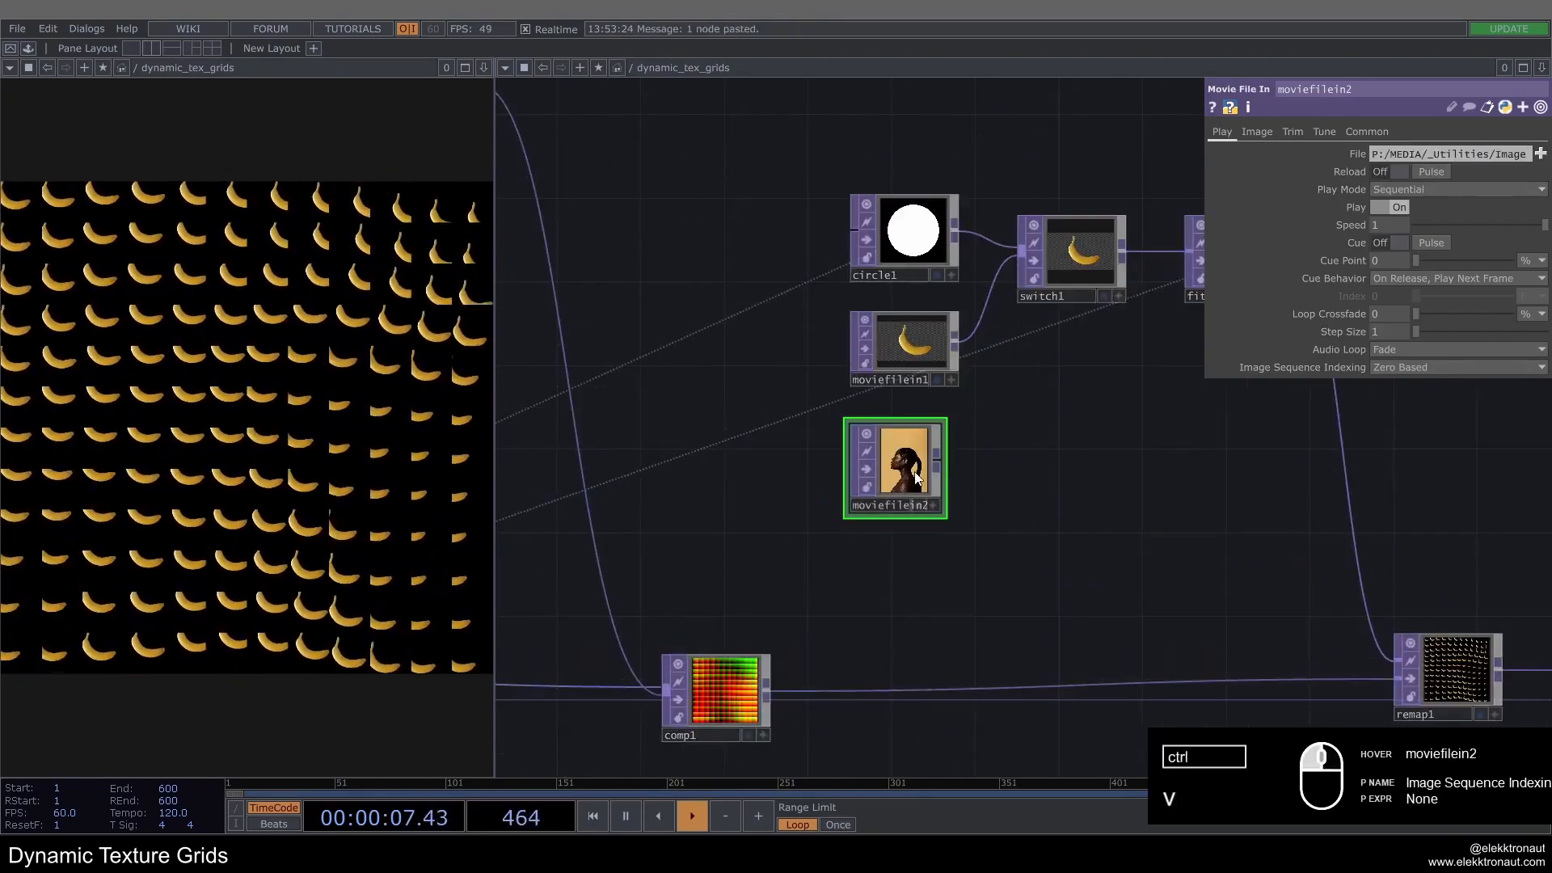
{"action": "left_click_drag", "start_coordinate": [973, 456], "coordinate": [900, 312]}
Step: Set switch1's Index to 2
{"action": "left_click", "coordinate": [938, 275]}
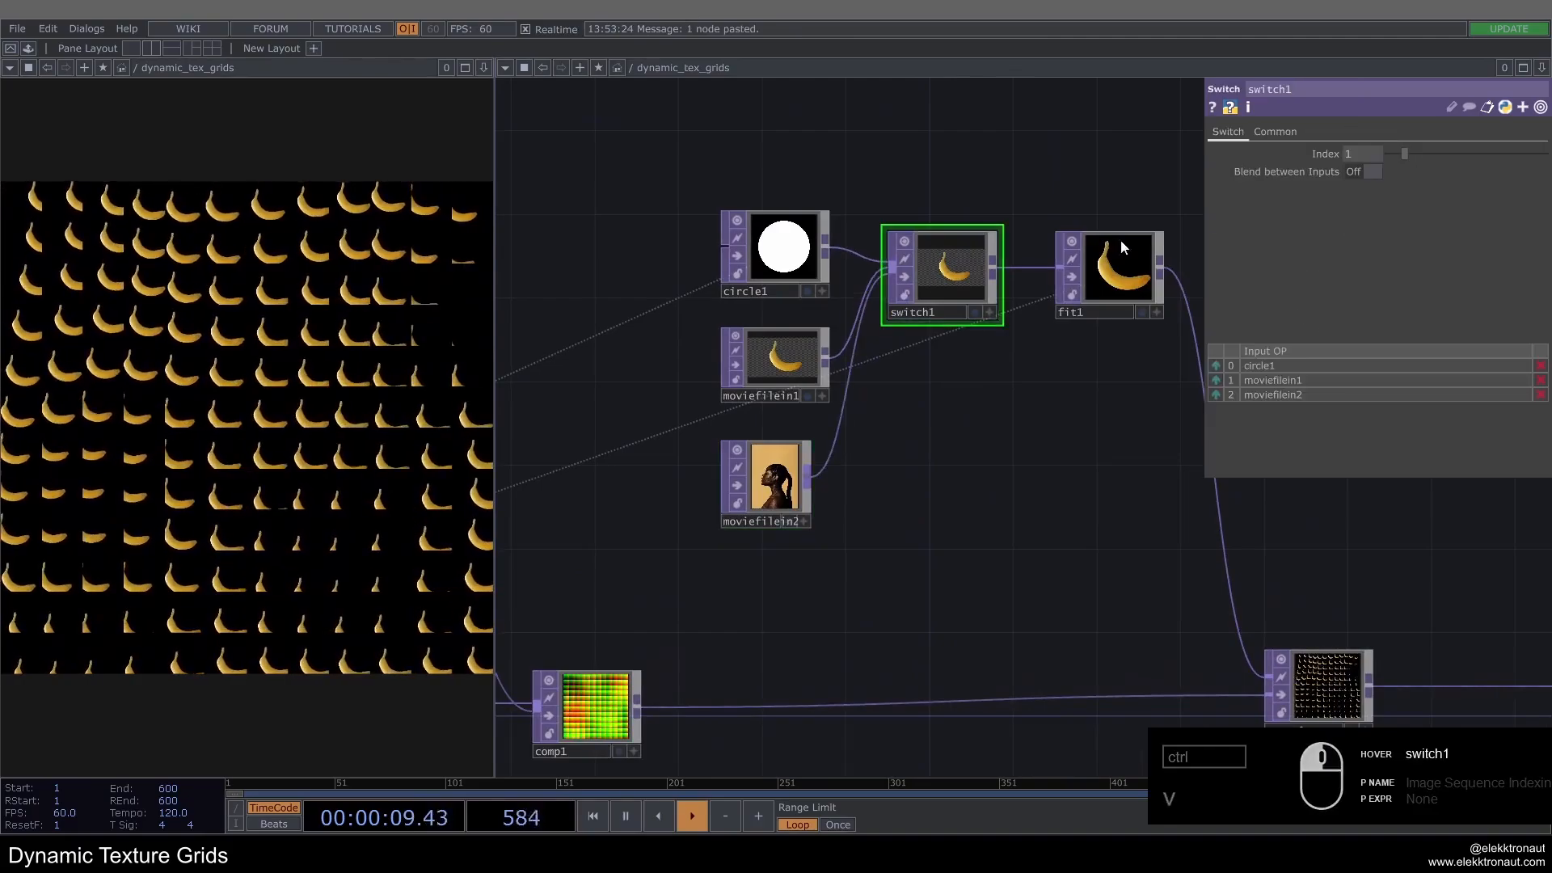
{"action": "type", "text": "2"}
{"action": "key", "text": "Return"}
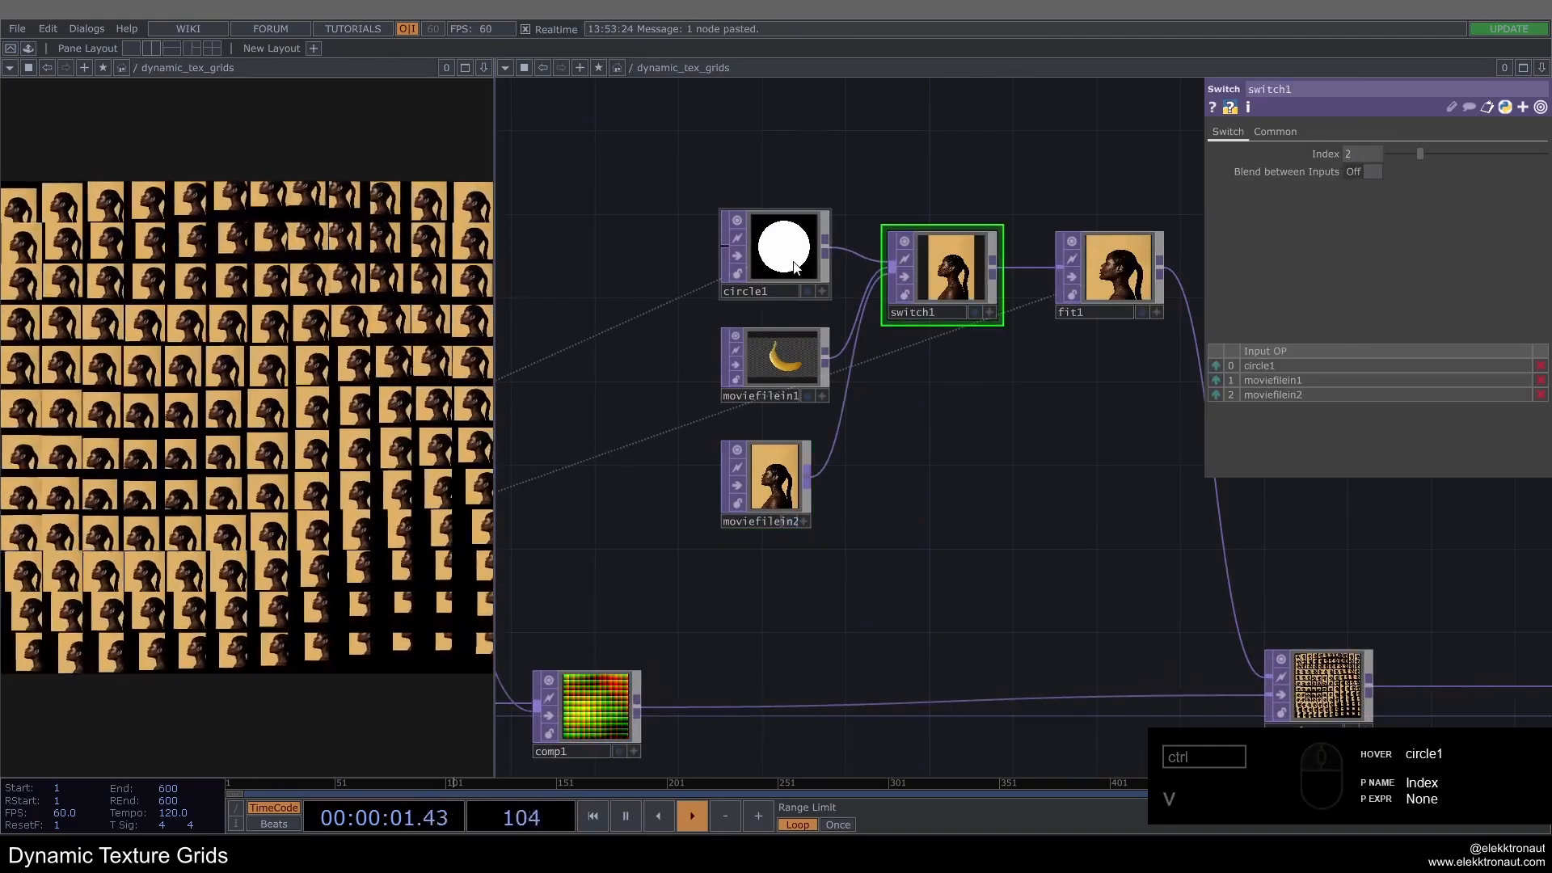
Step: Examine the three source textures feeding switch1 and the distorted portrait grid in the preview
{"action": "scroll", "coordinate": [754, 522], "scroll_direction": "up", "scroll_amount": 3}
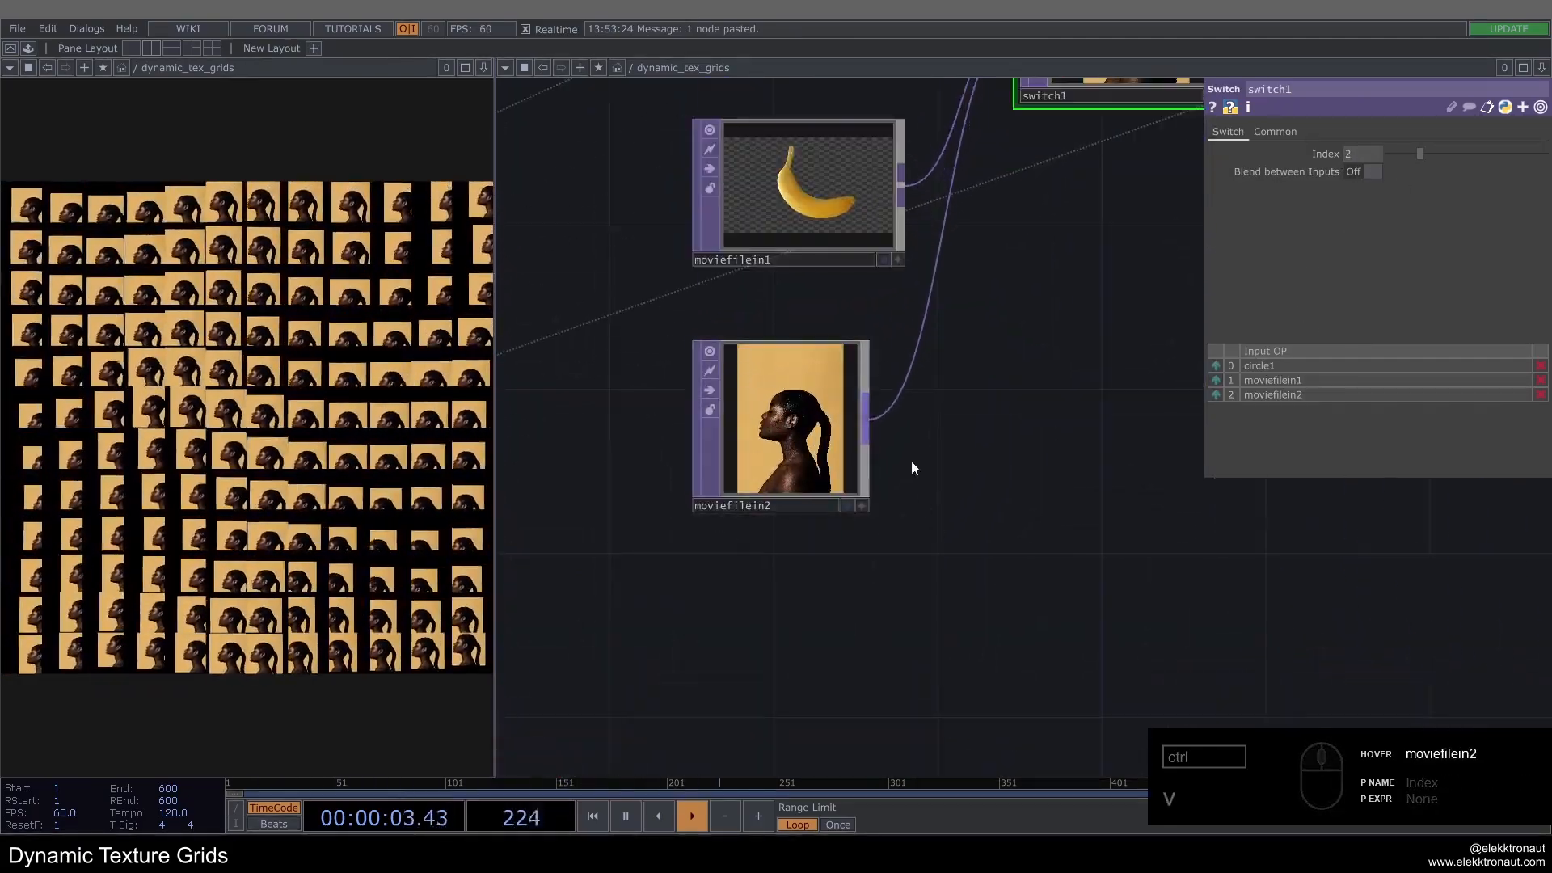
{"action": "scroll", "coordinate": [754, 474], "scroll_direction": "down", "scroll_amount": 5}
{"action": "scroll", "coordinate": [760, 453], "scroll_direction": "up", "scroll_amount": 3}
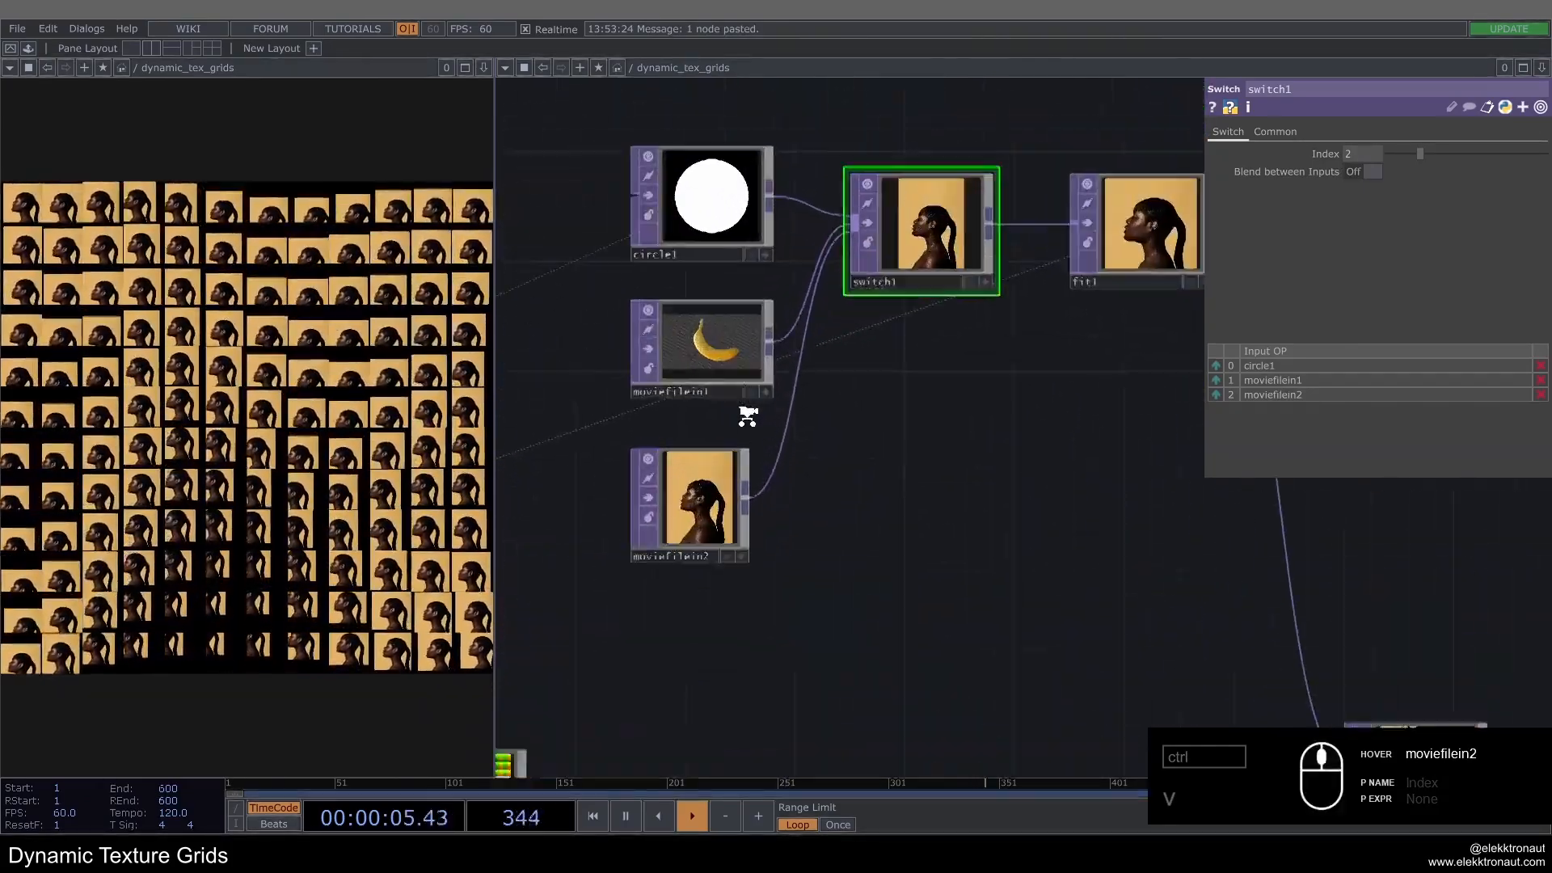
{"action": "scroll", "coordinate": [748, 416], "scroll_direction": "up", "scroll_amount": 2}
{"action": "scroll", "coordinate": [684, 234], "scroll_direction": "down", "scroll_amount": 5}
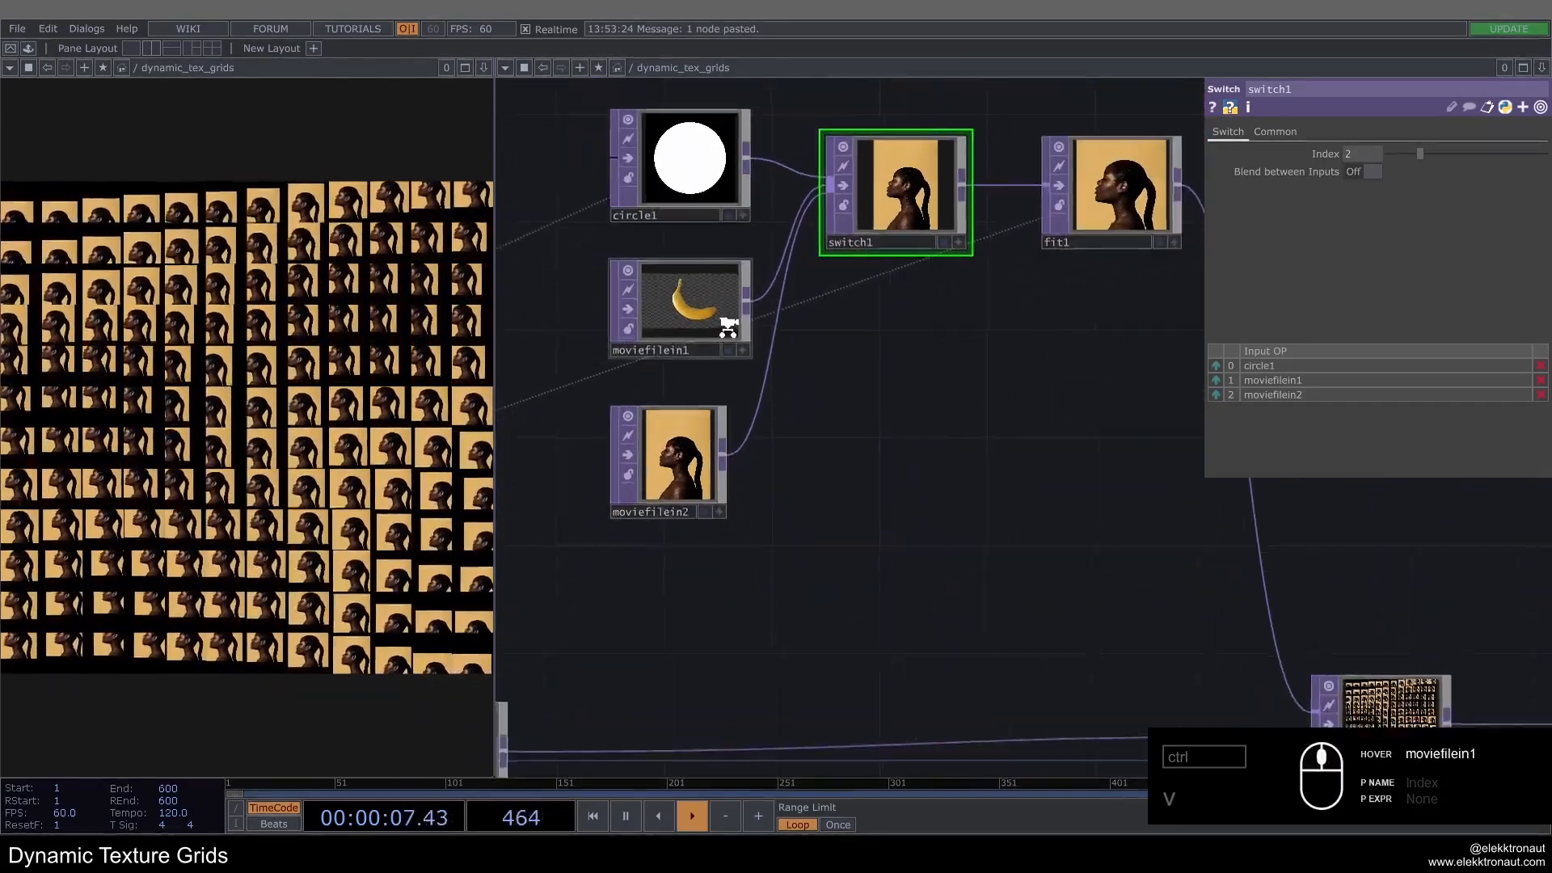
{"action": "scroll", "coordinate": [810, 367], "scroll_direction": "up", "scroll_amount": 3}
{"action": "scroll", "coordinate": [811, 378], "scroll_direction": "down", "scroll_amount": 3}
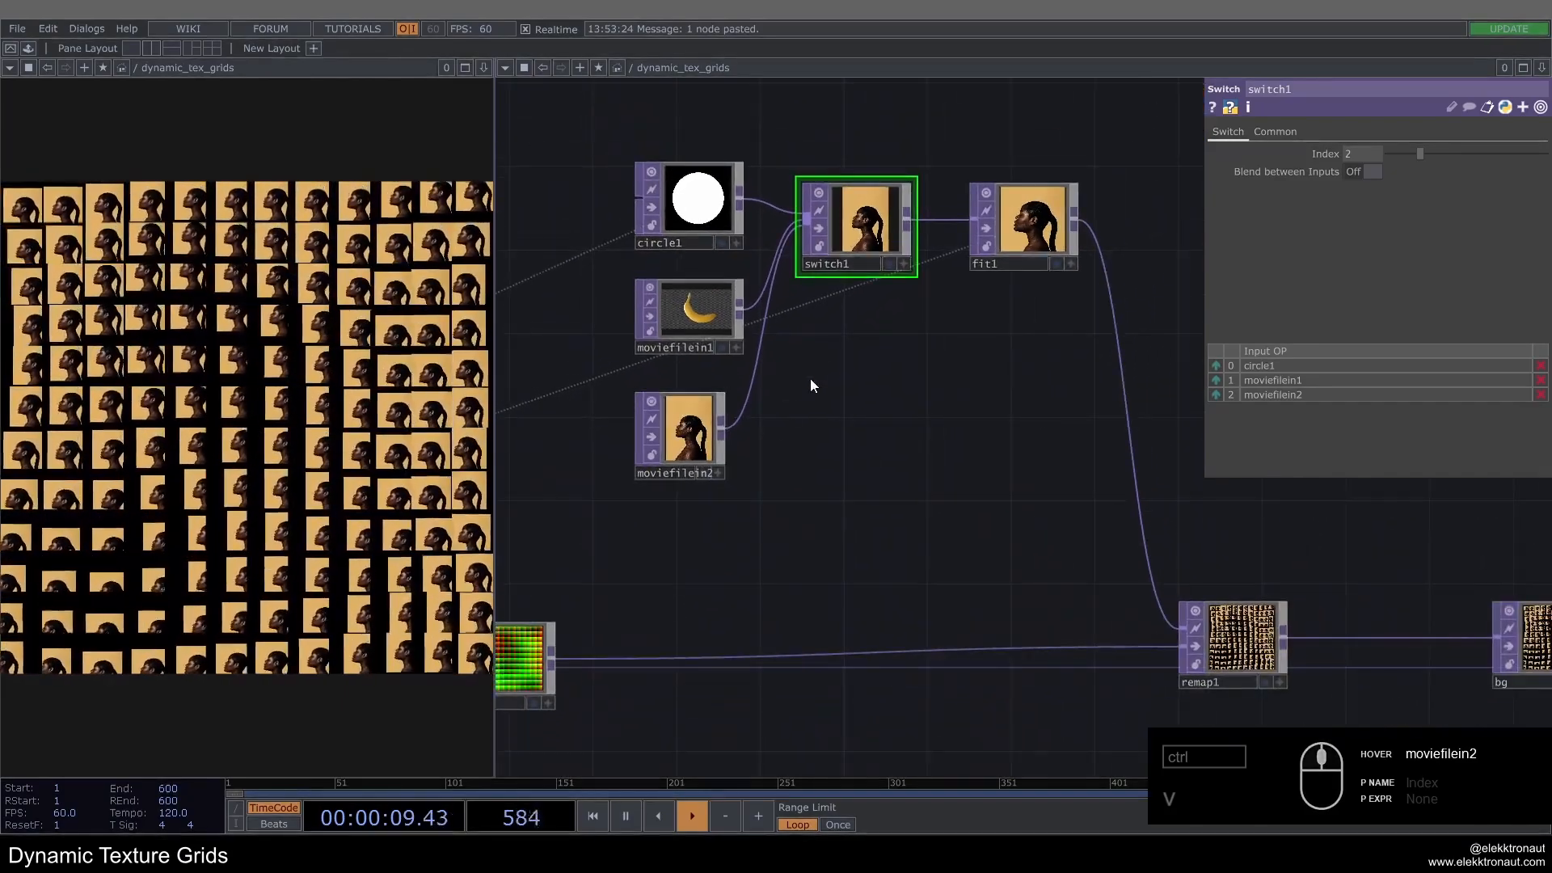
{"action": "scroll", "coordinate": [930, 481], "scroll_direction": "down", "scroll_amount": 2}
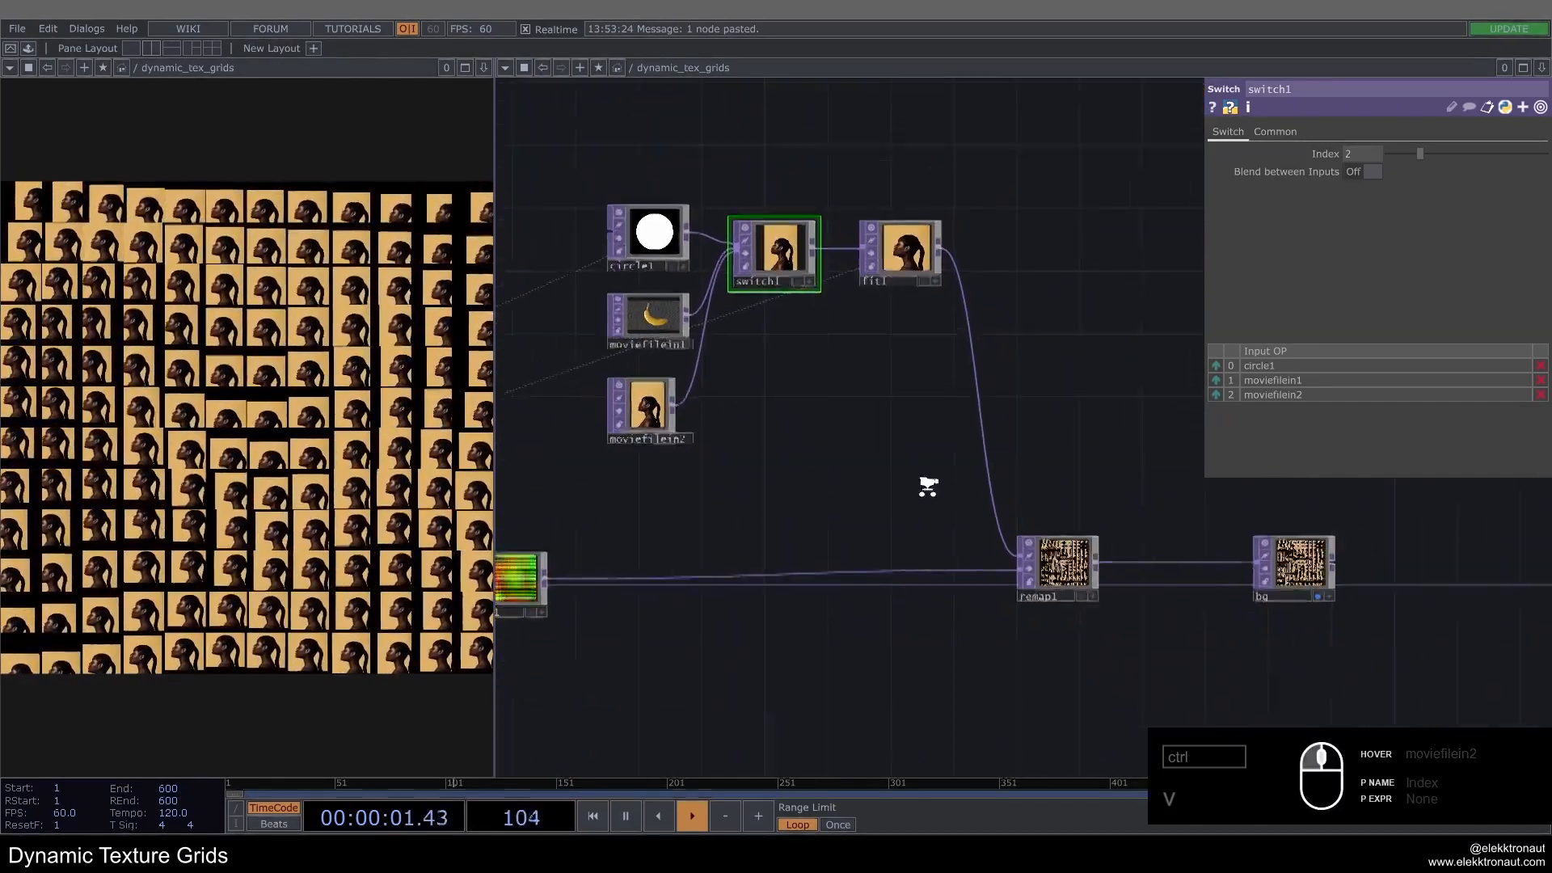
Step: Try Hold as remap1's Extend mode, and set it to Repeat
{"action": "left_click", "coordinate": [1061, 547]}
{"action": "left_click", "coordinate": [1373, 275]}
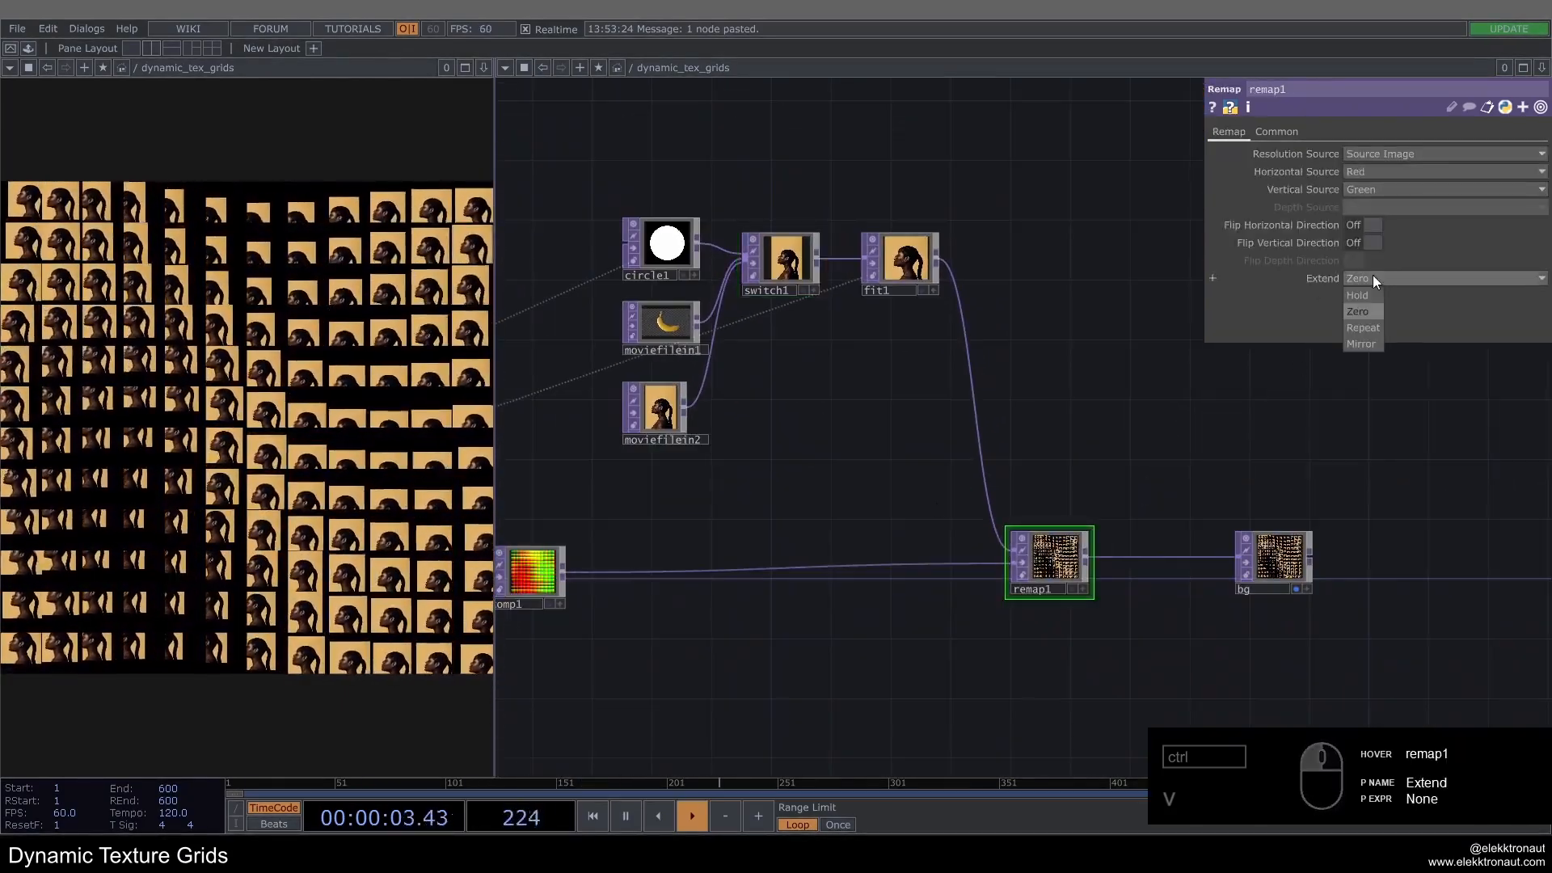
{"action": "left_click", "coordinate": [1366, 293]}
{"action": "left_click", "coordinate": [1370, 278]}
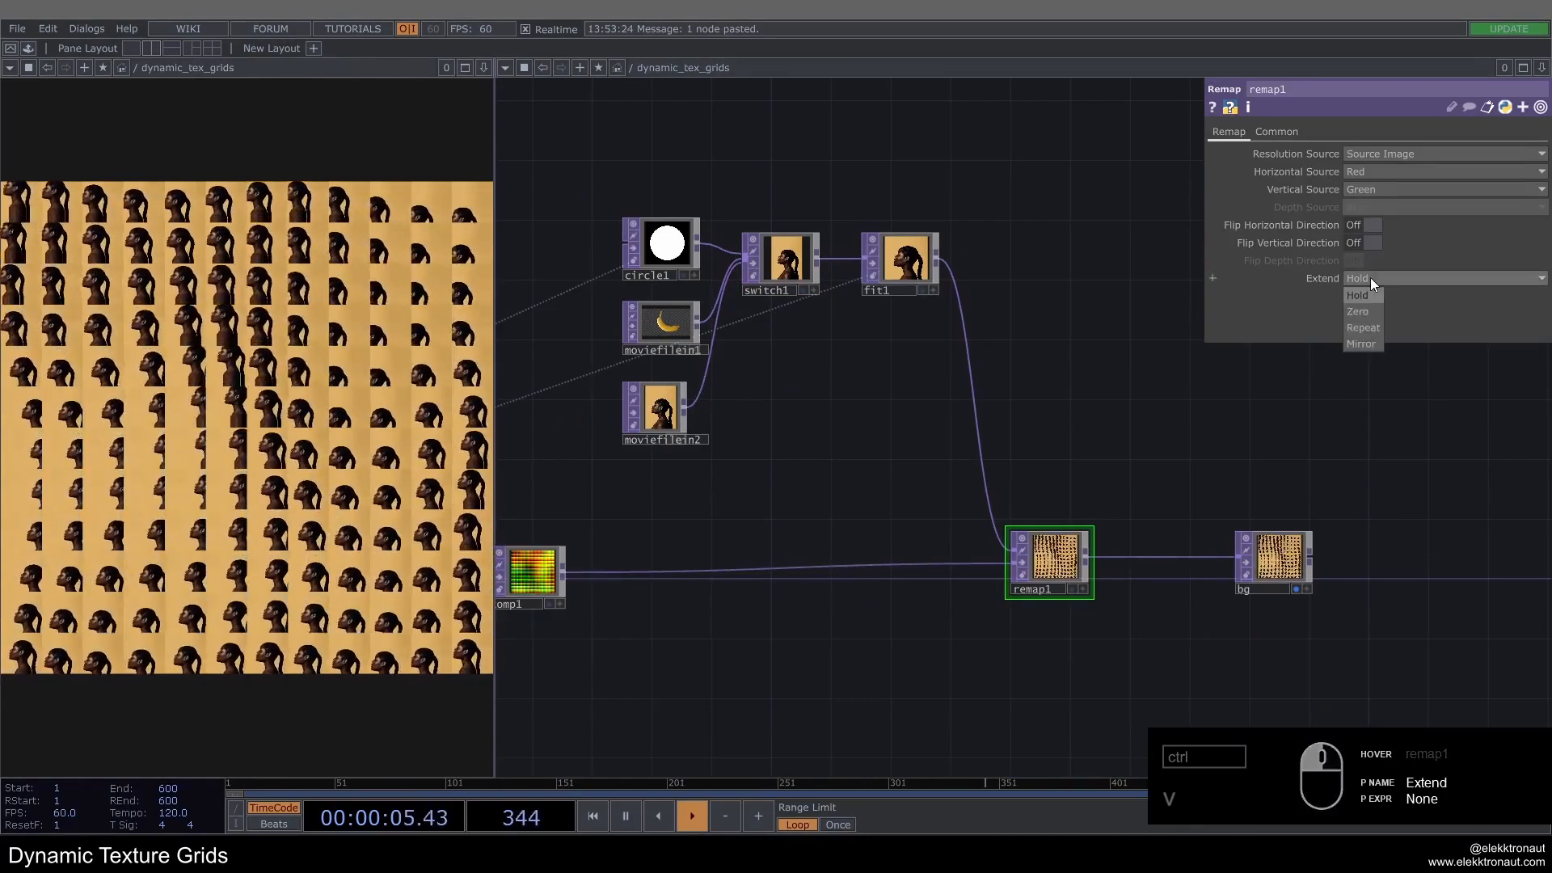
{"action": "left_click", "coordinate": [1371, 325]}
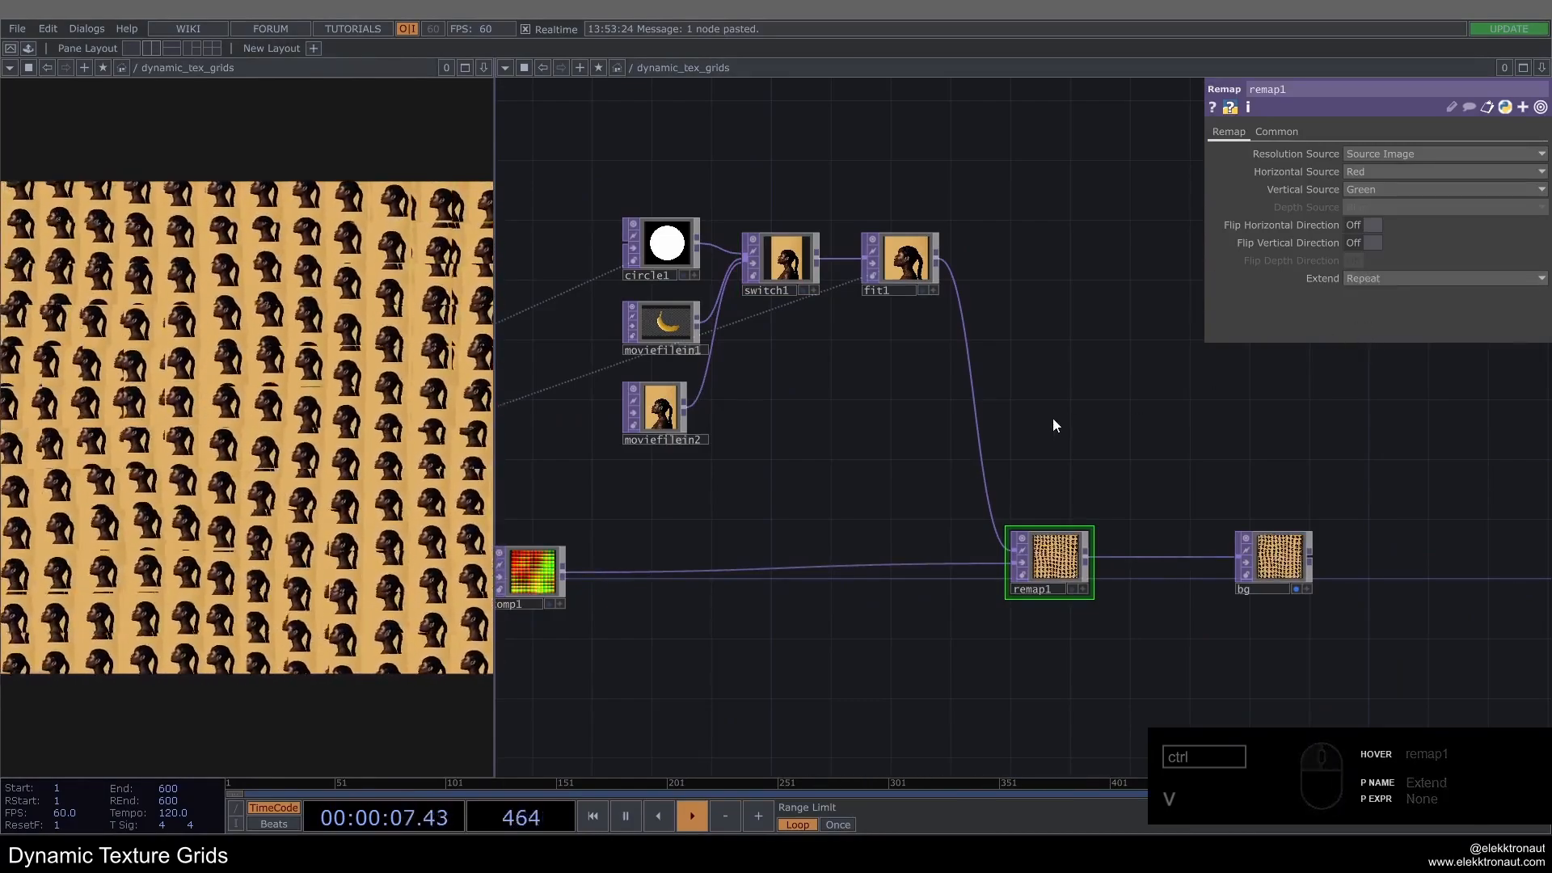
Step: Add a Video Device In TOP in the empty area below and before noise1
{"action": "scroll", "coordinate": [1053, 417], "scroll_direction": "down", "scroll_amount": 3}
{"action": "scroll", "coordinate": [661, 274], "scroll_direction": "up", "scroll_amount": 3}
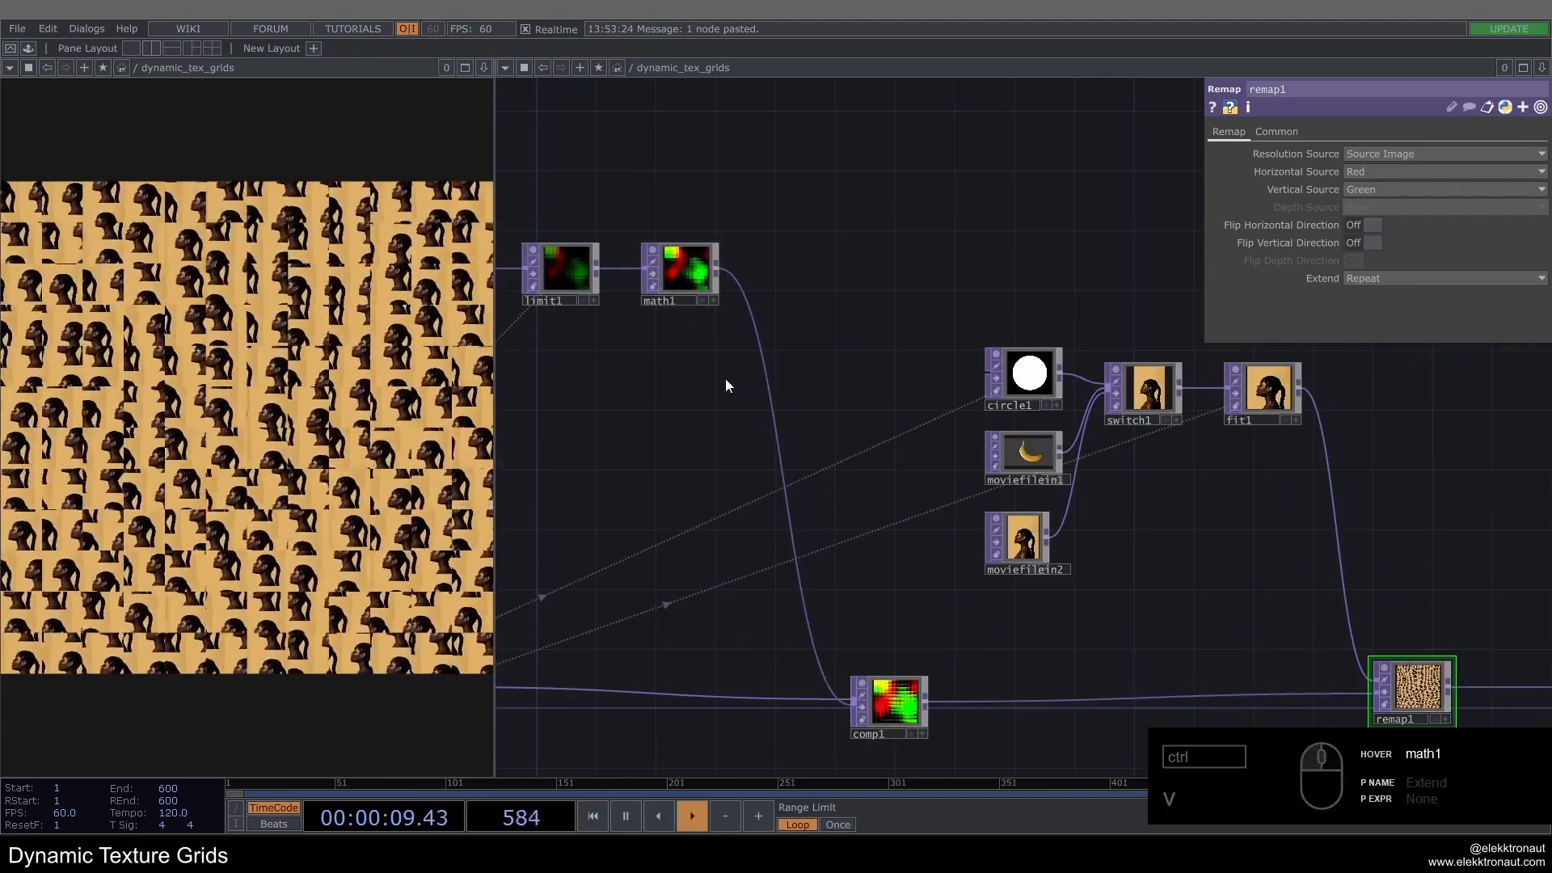
{"action": "scroll", "coordinate": [671, 457], "scroll_direction": "down", "scroll_amount": 2}
{"action": "left_click_drag", "start_coordinate": [665, 457], "coordinate": [980, 453]}
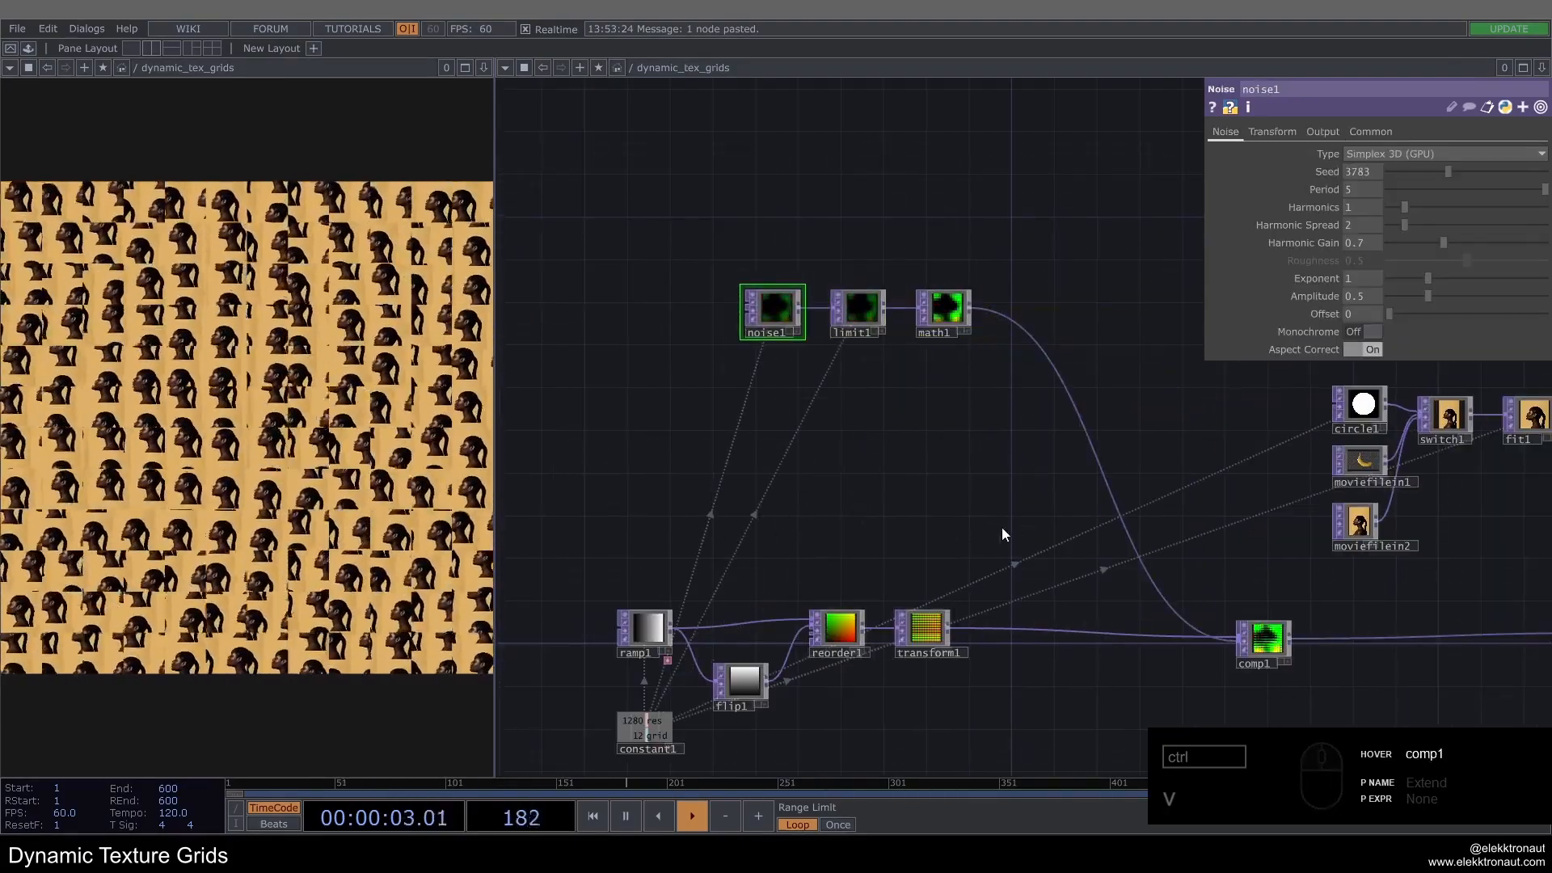
{"action": "left_click_drag", "start_coordinate": [746, 416], "coordinate": [838, 409]}
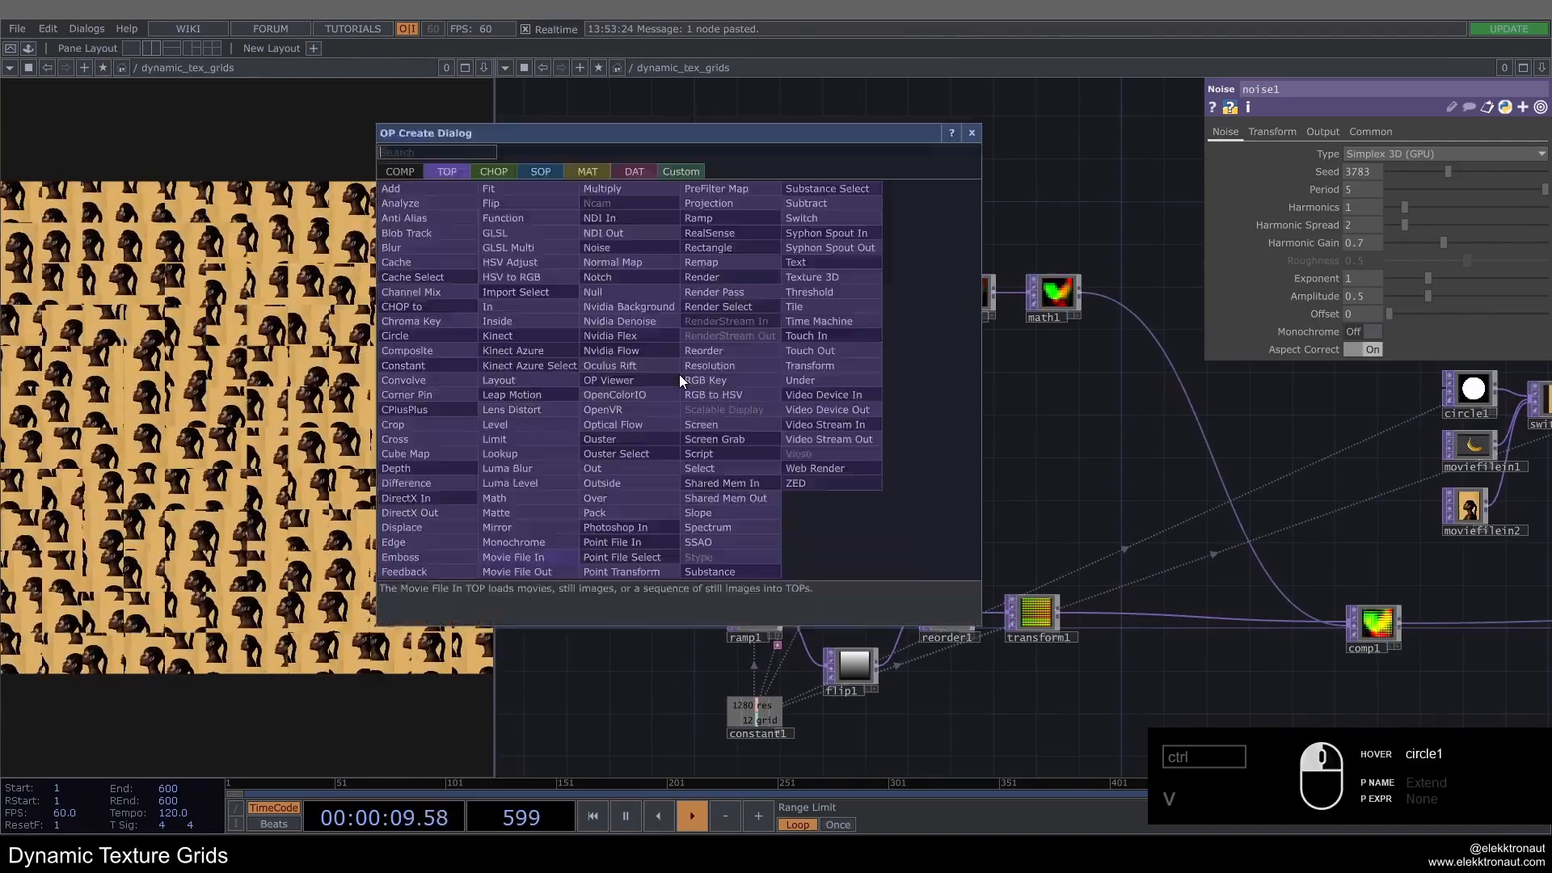
{"action": "type", "text": "vi"}
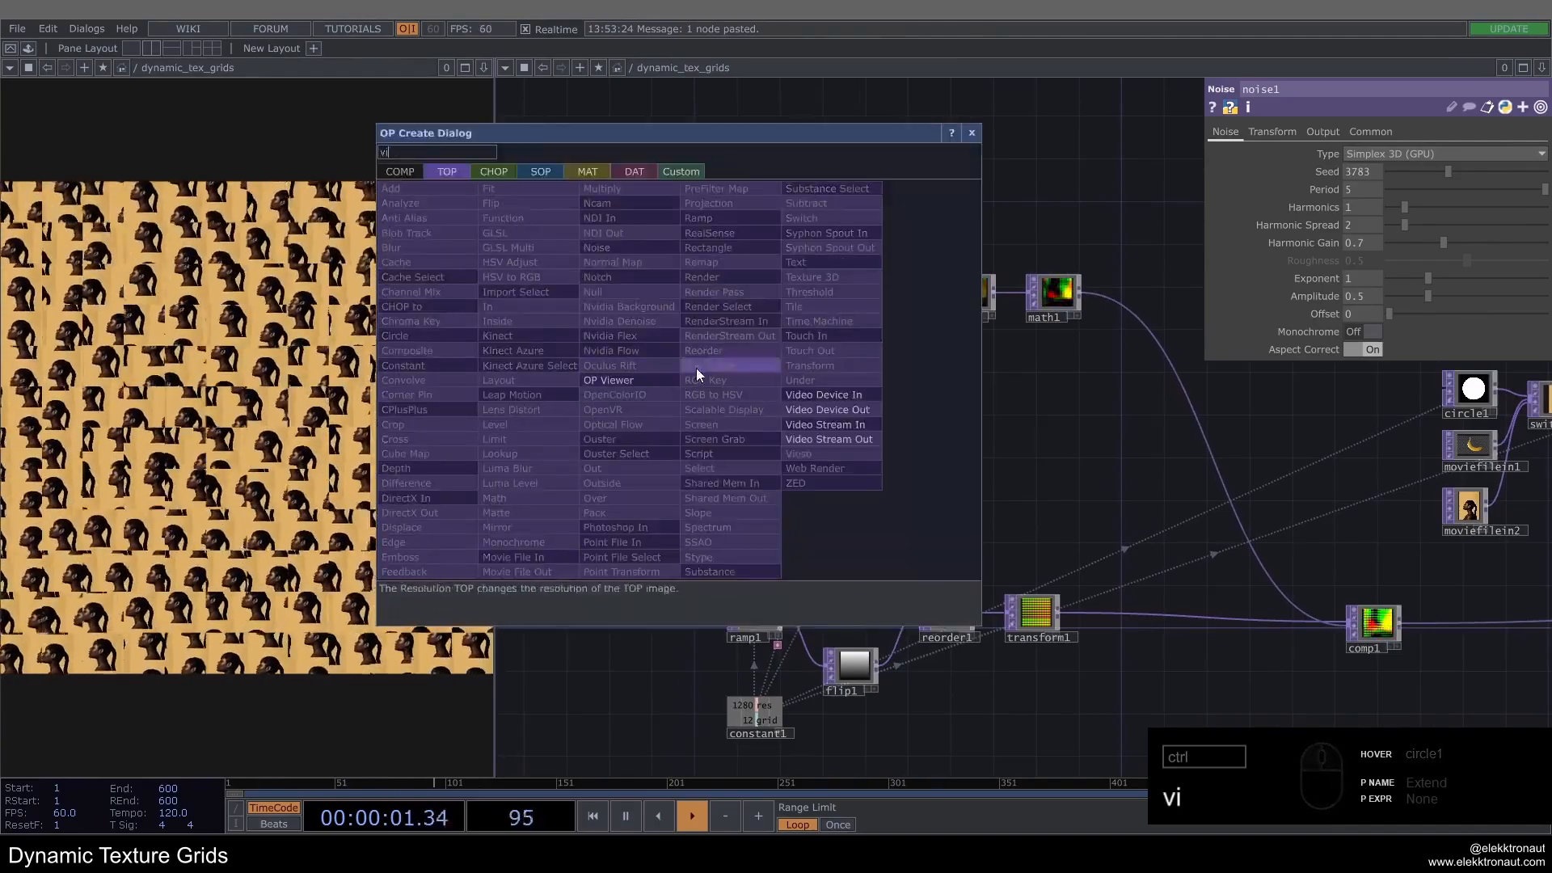
{"action": "left_click", "coordinate": [825, 395]}
{"action": "left_click", "coordinate": [652, 391]}
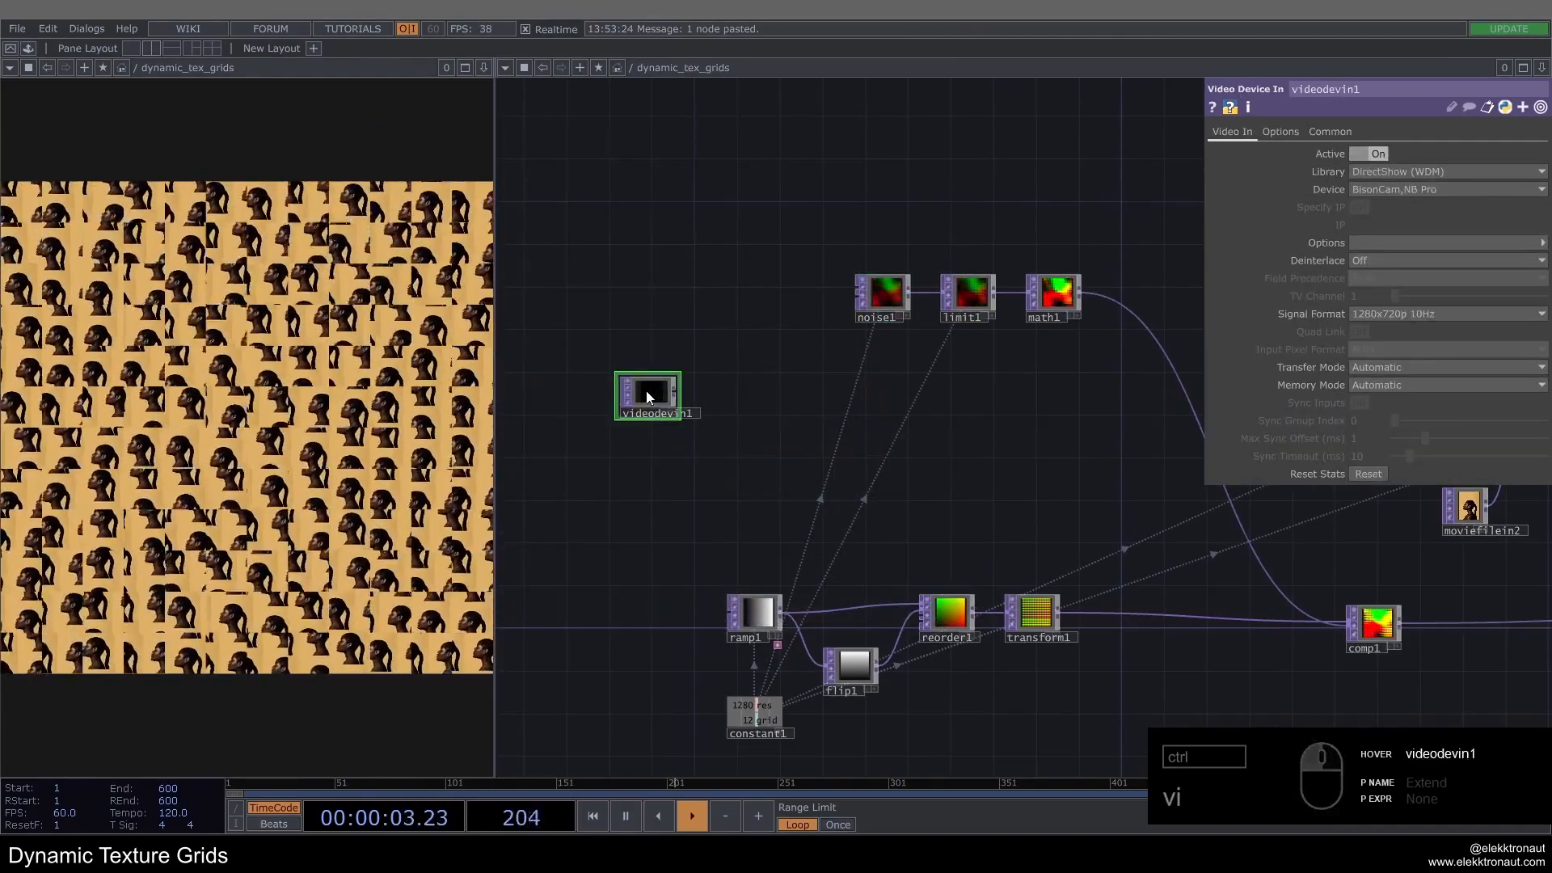
Step: Set videodevin1's Signal Format to 1280x720p 30.00Hz and check the live camera picture
{"action": "scroll", "coordinate": [652, 391], "scroll_direction": "up", "scroll_amount": 5}
{"action": "left_click", "coordinate": [1384, 314]}
{"action": "left_click", "coordinate": [1397, 329]}
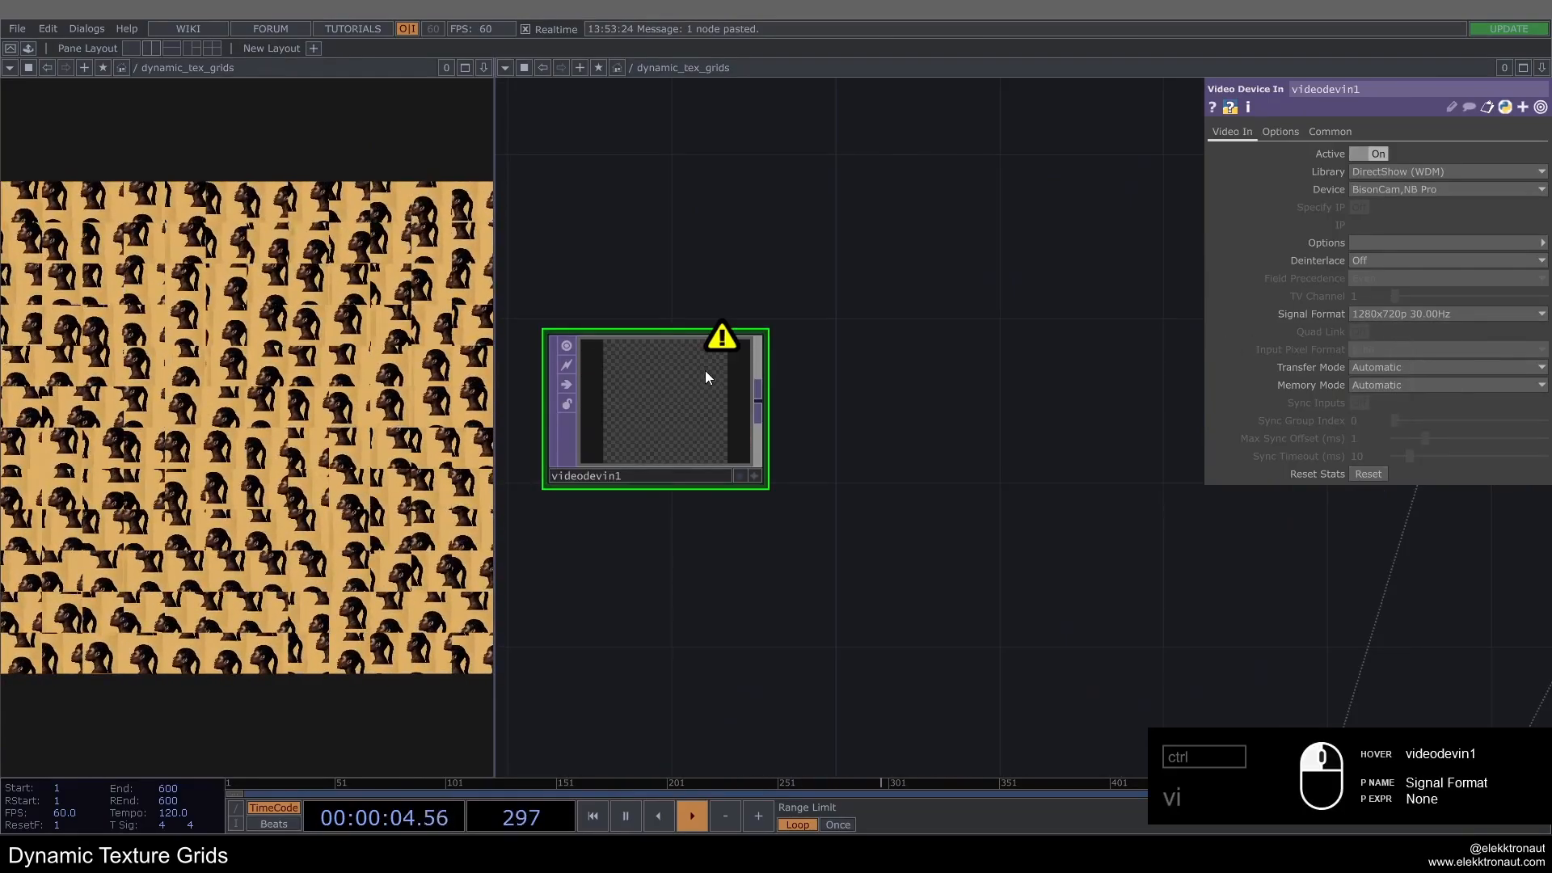
{"action": "scroll", "coordinate": [705, 371], "scroll_direction": "up", "scroll_amount": 2}
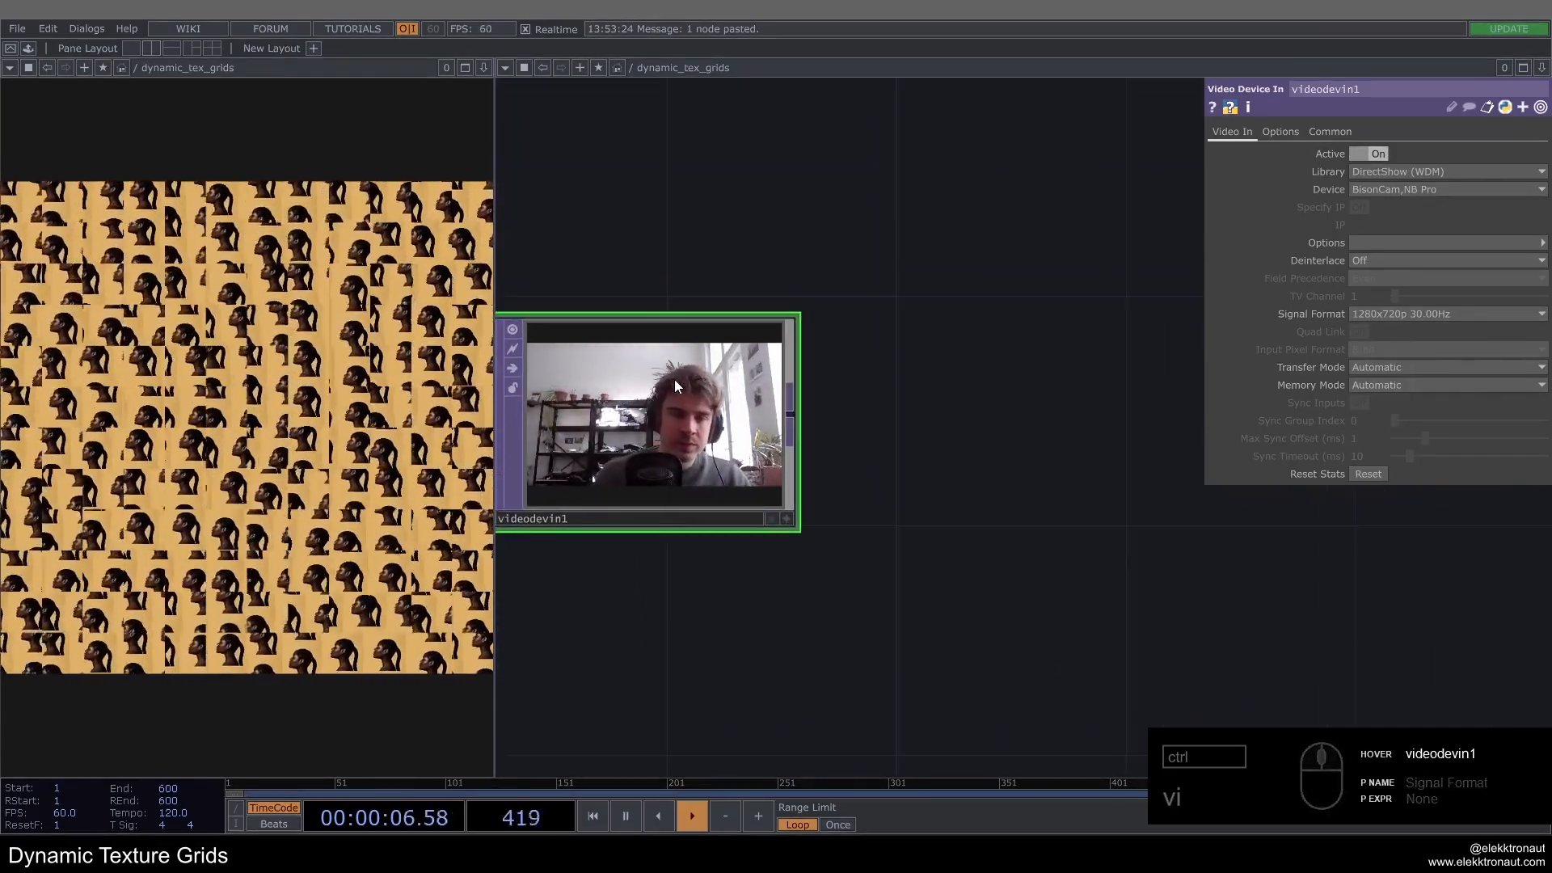
{"action": "scroll", "coordinate": [674, 380], "scroll_direction": "down", "scroll_amount": 3}
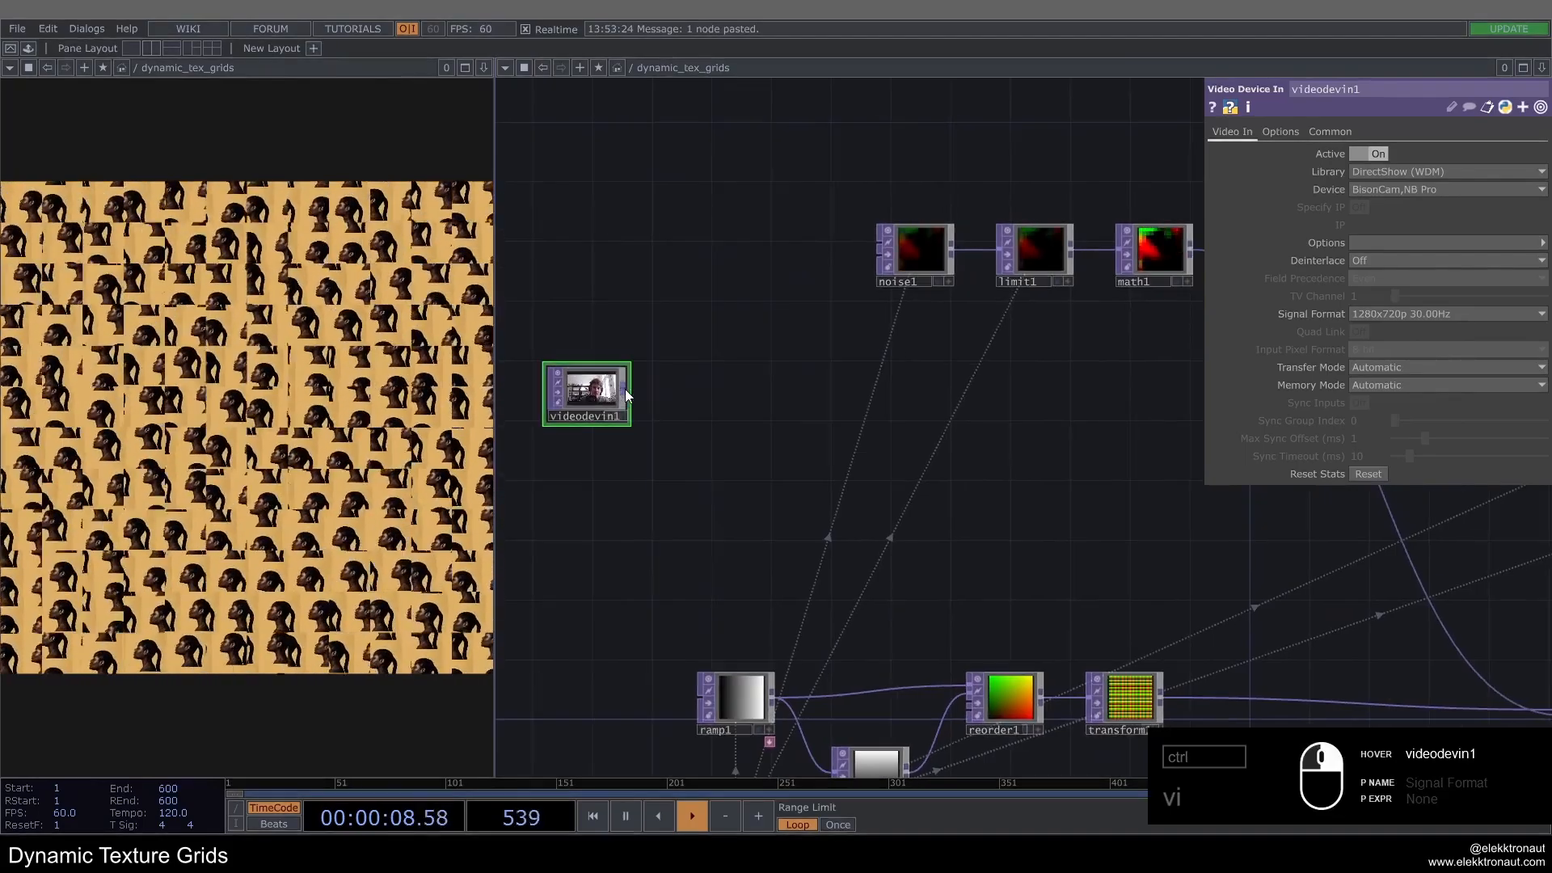
Step: Add a Flip TOP after videodevin1 and turn on Flip X to mirror the camera image
{"action": "key", "text": "Tab"}
{"action": "type", "text": "fli"}
{"action": "left_click", "coordinate": [534, 437]}
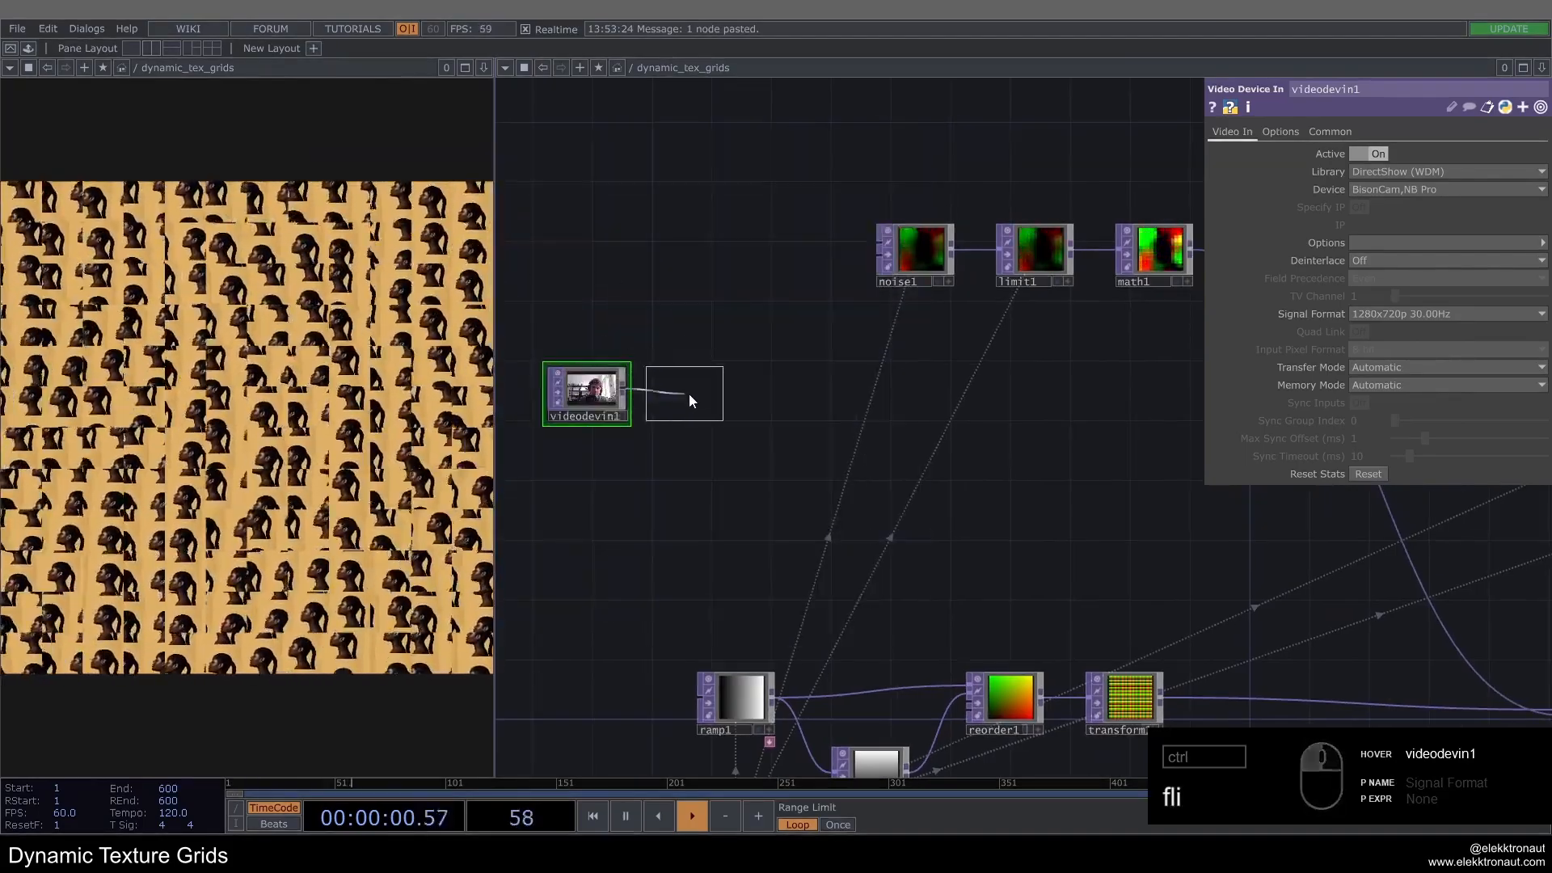
{"action": "left_click", "coordinate": [689, 394]}
{"action": "left_click", "coordinate": [1366, 154]}
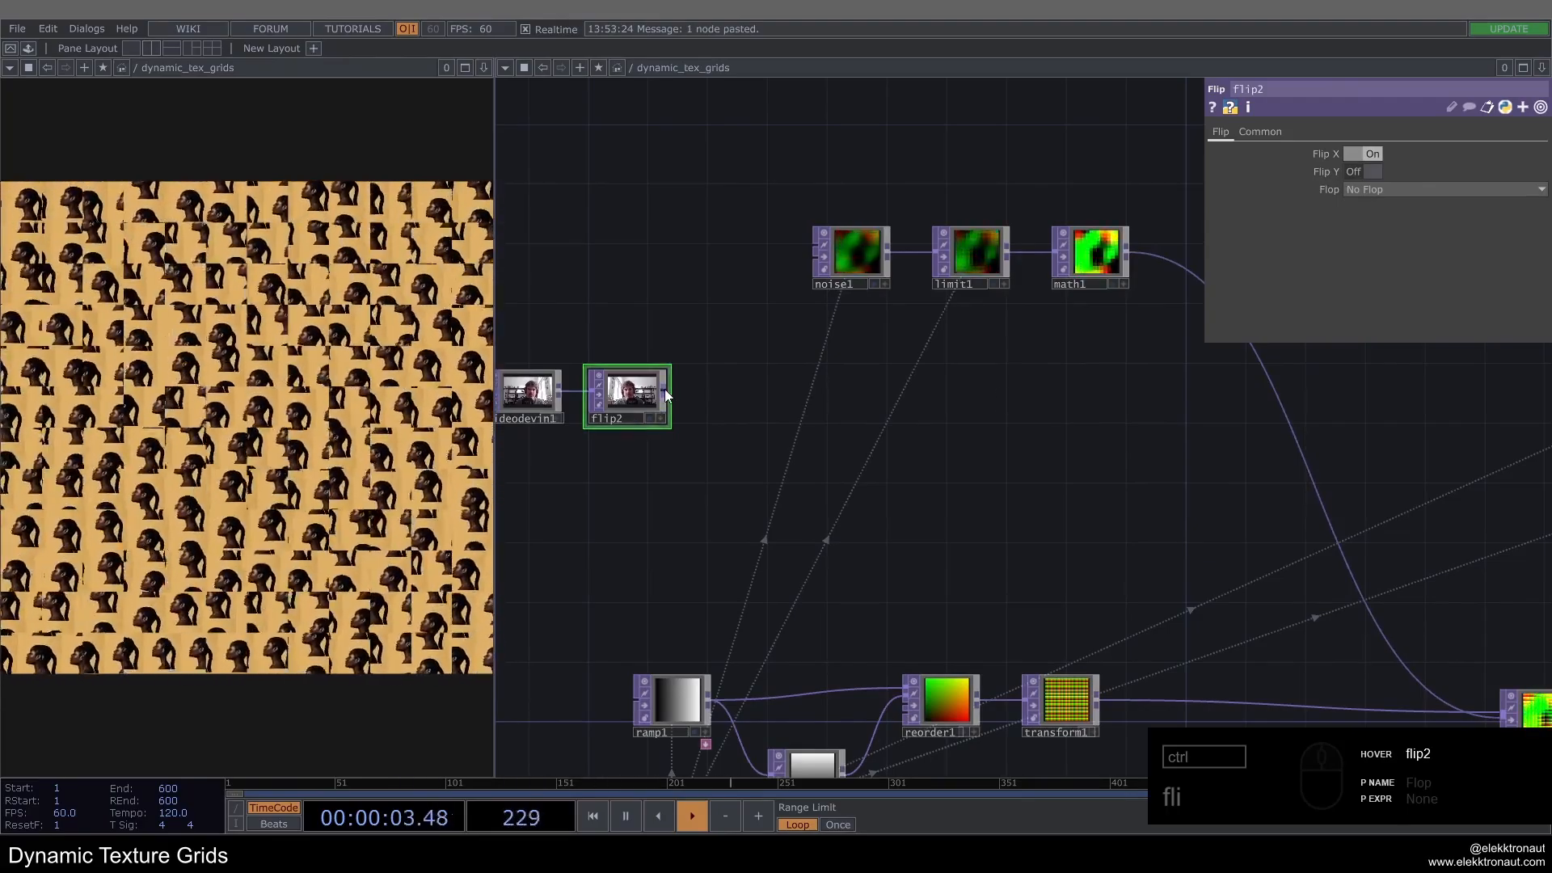
Step: Add an Nvidia Background TOP after flip2 and inspect the silhouette mask it outputs
{"action": "right_click", "coordinate": [664, 390]}
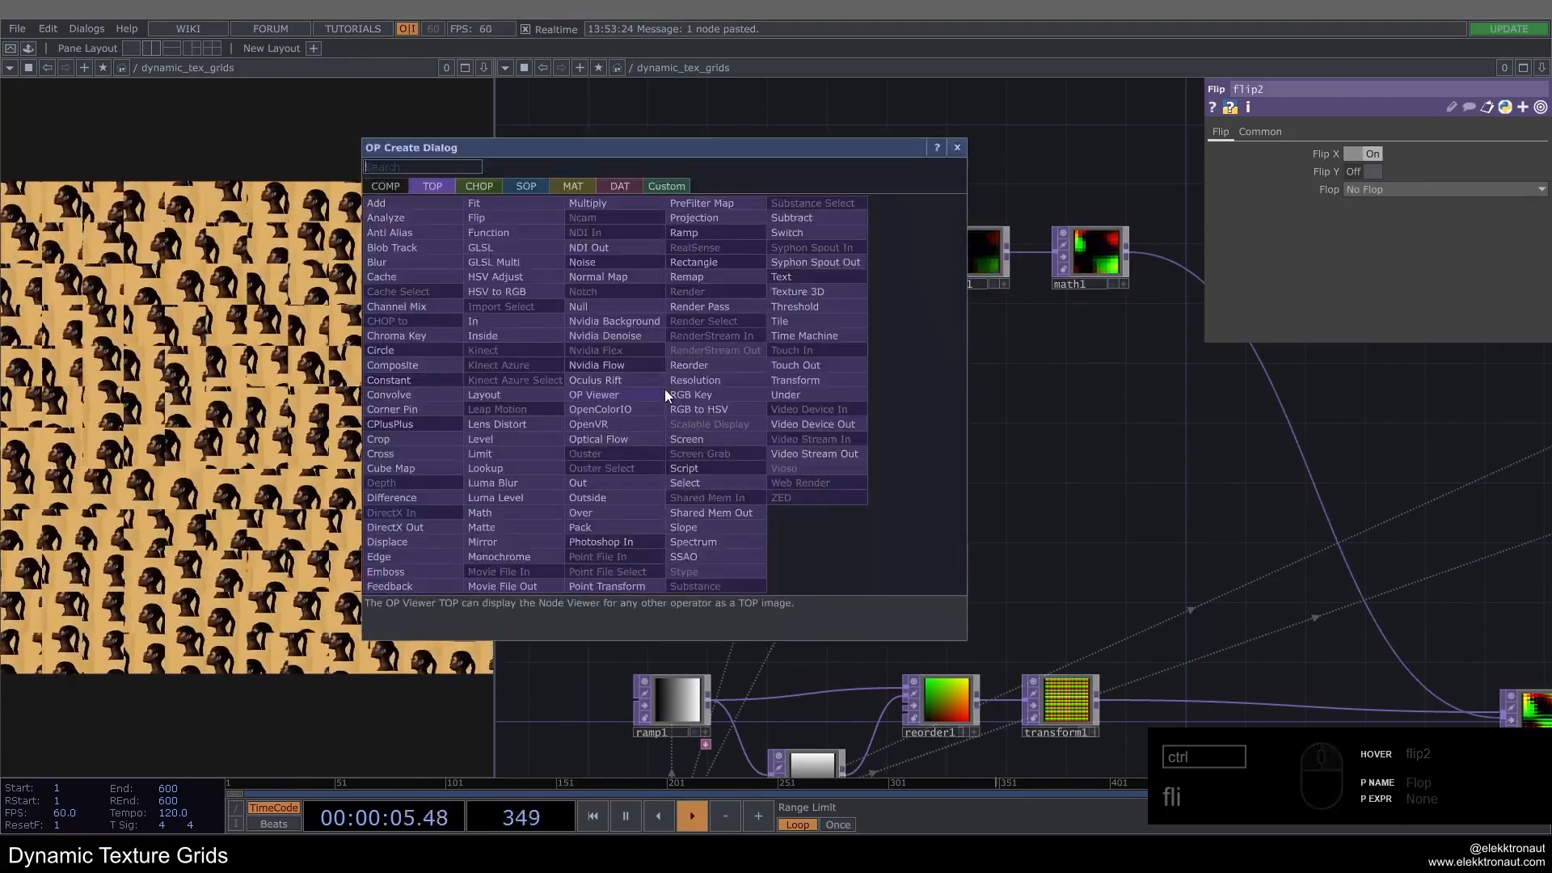
{"action": "type", "text": "ba"}
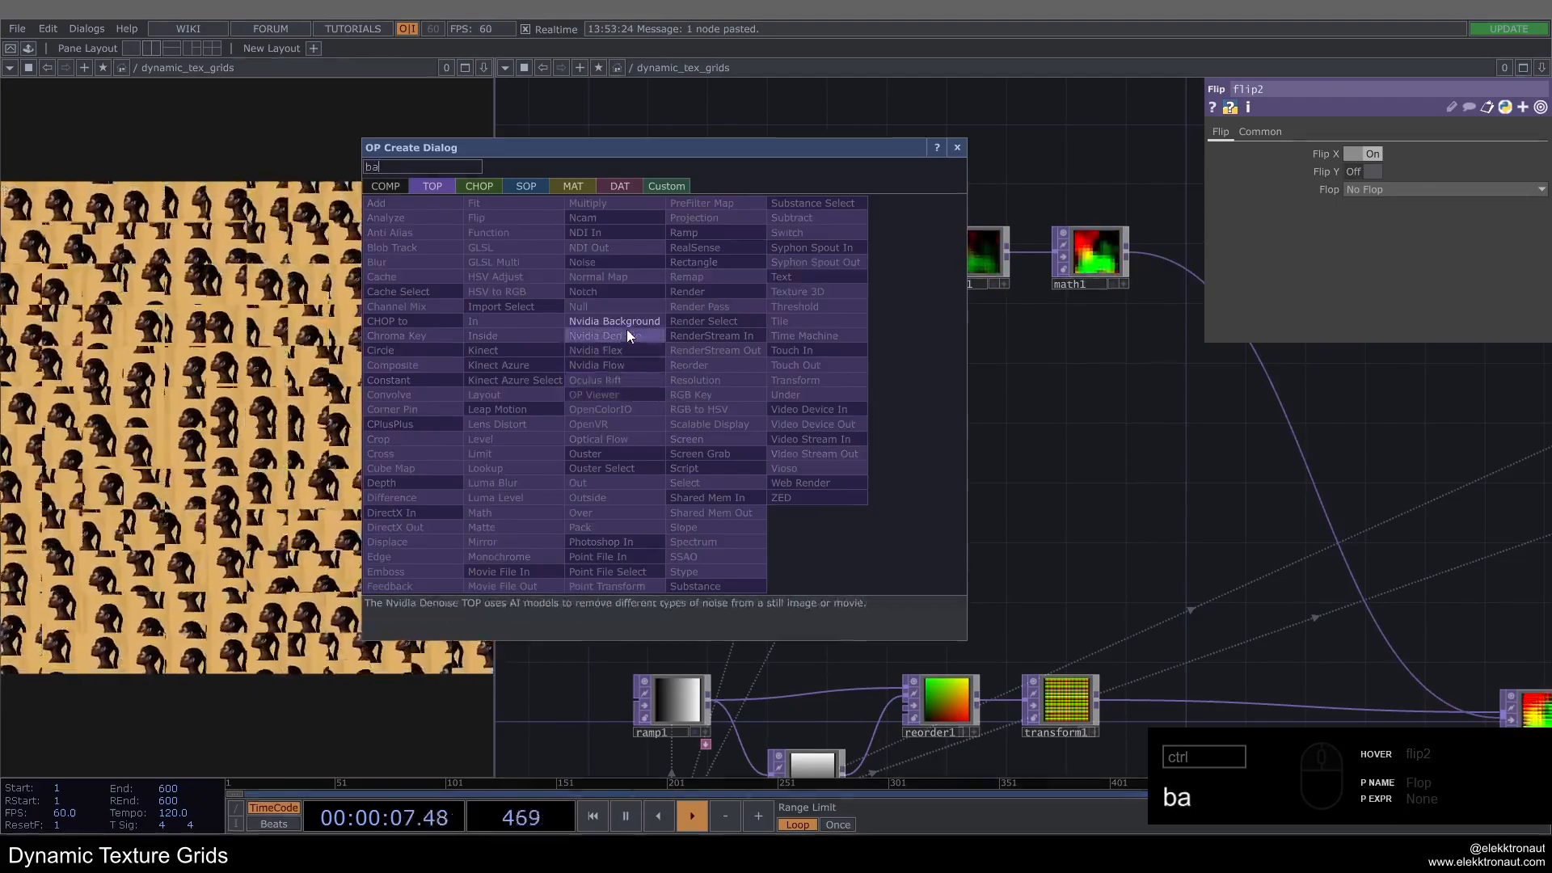
{"action": "left_click", "coordinate": [625, 322]}
{"action": "left_click", "coordinate": [734, 391]}
{"action": "scroll", "coordinate": [810, 392], "scroll_direction": "up", "scroll_amount": 6}
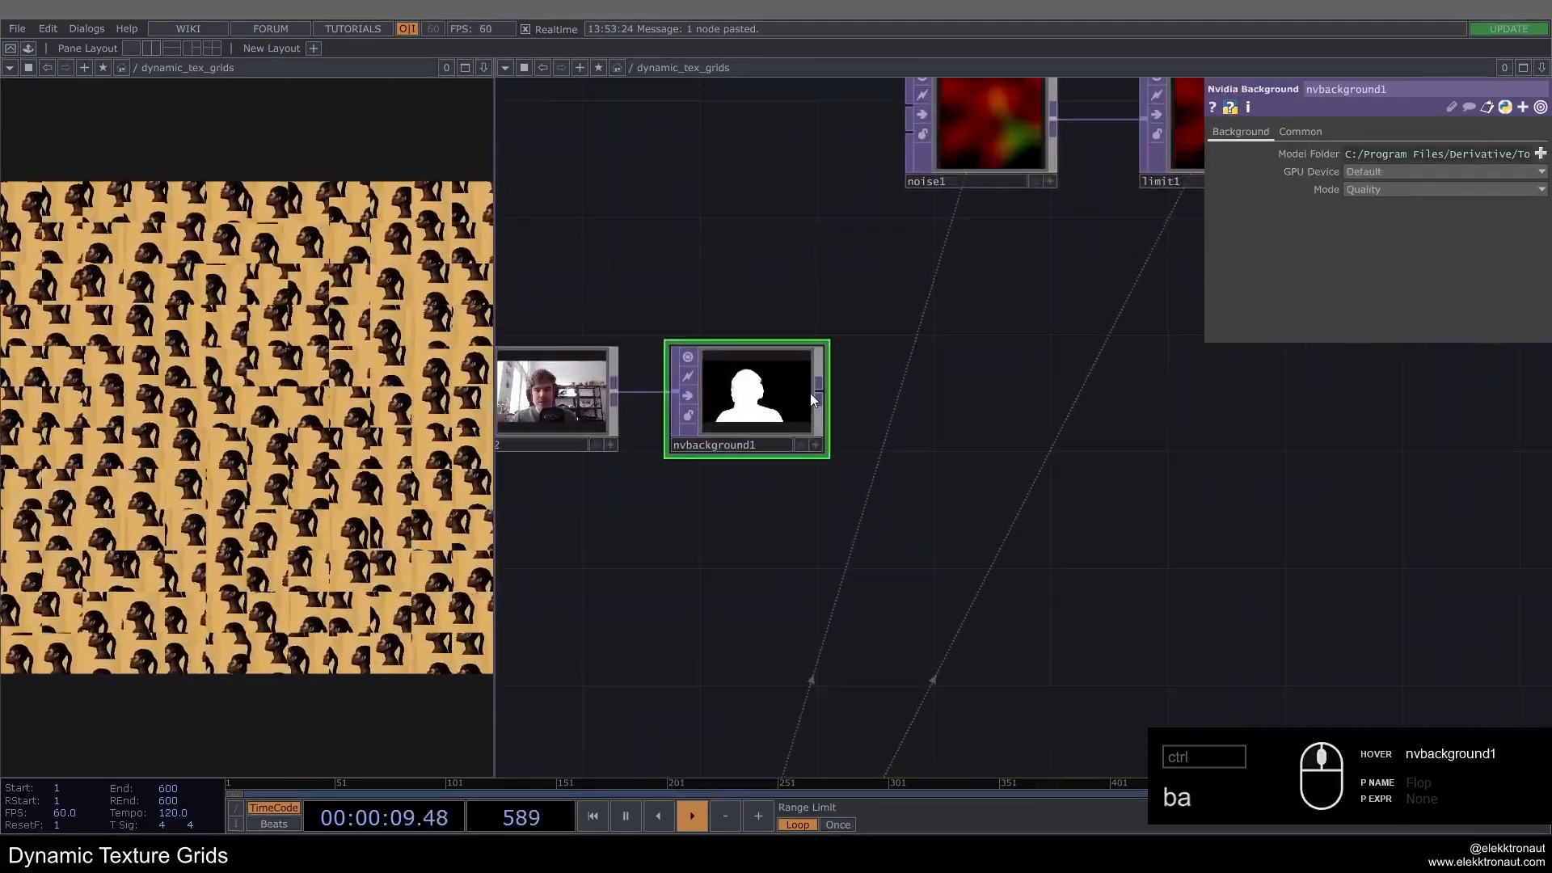
{"action": "scroll", "coordinate": [722, 407], "scroll_direction": "up", "scroll_amount": 3}
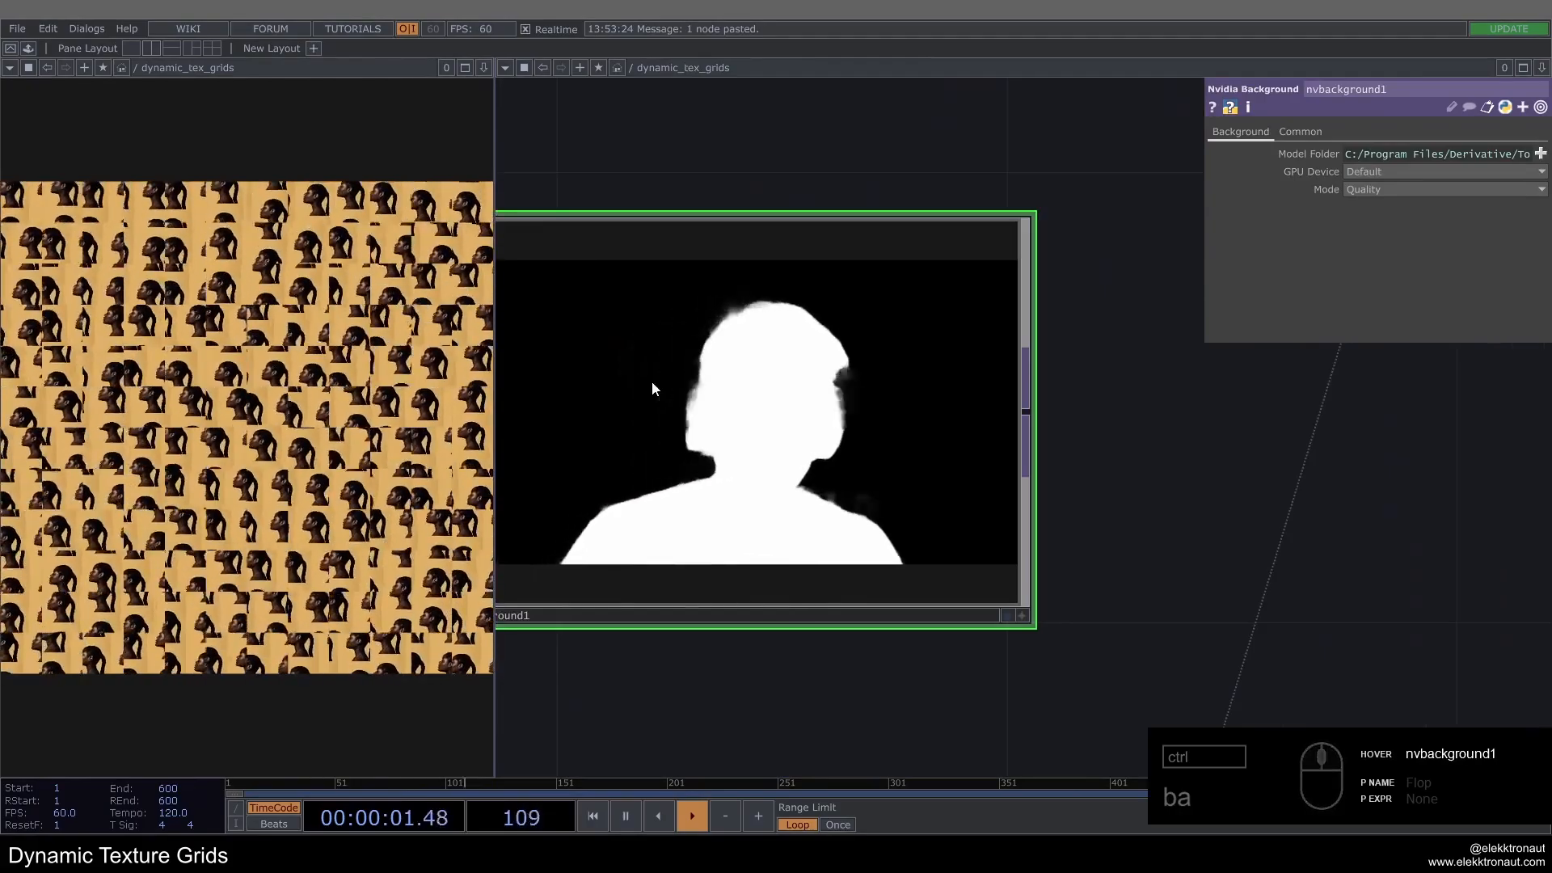
{"action": "scroll", "coordinate": [638, 402], "scroll_direction": "down", "scroll_amount": 6}
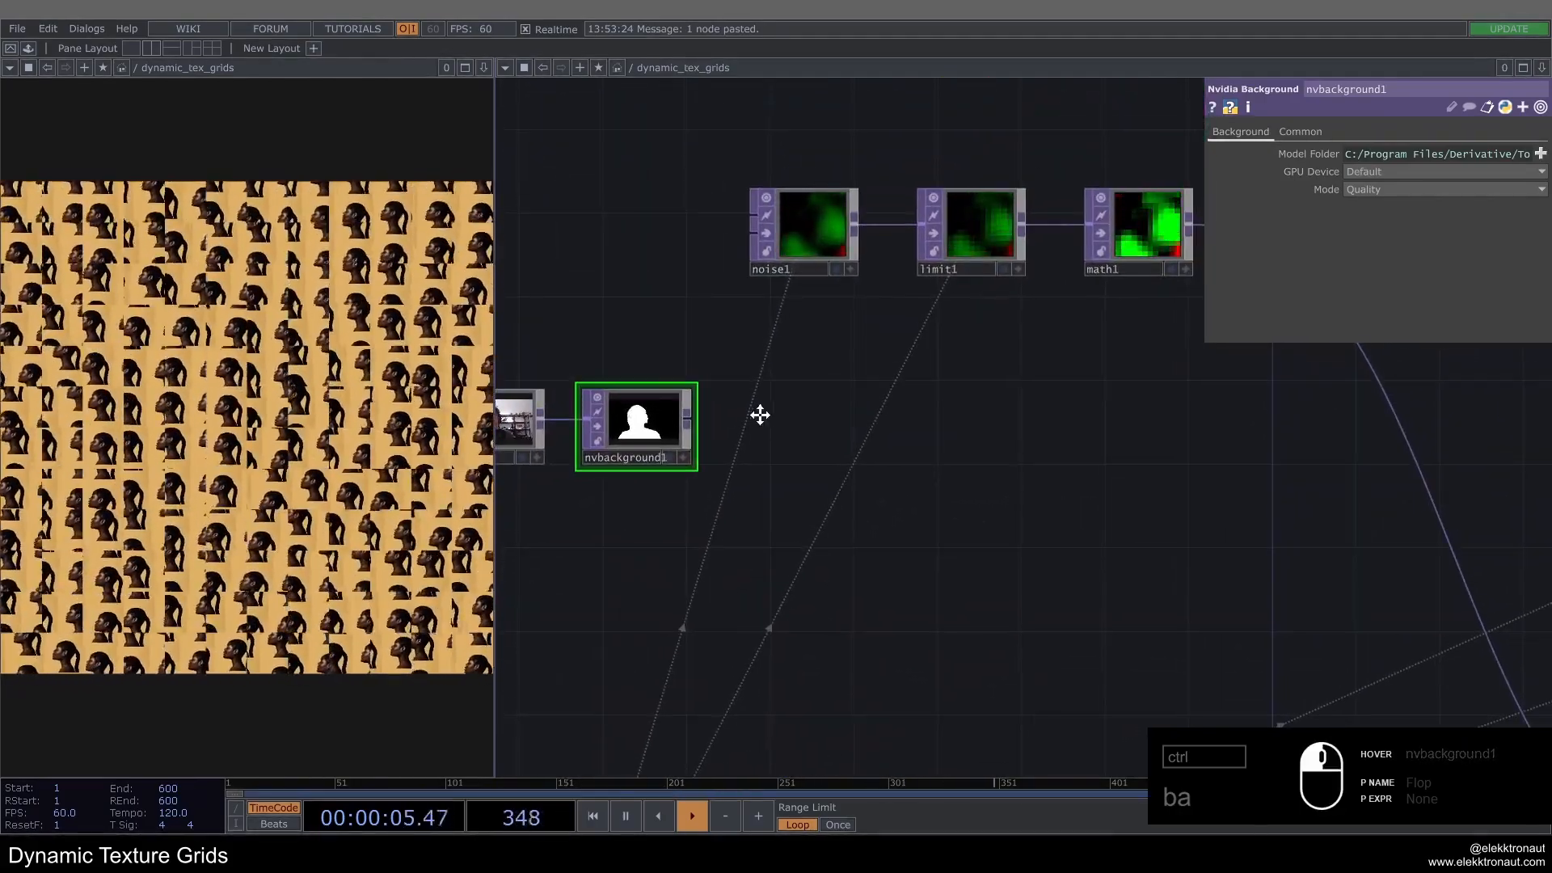
Step: Add a Blur TOP after nvbackground1, placed below noise1
{"action": "scroll", "coordinate": [759, 416], "scroll_direction": "down", "scroll_amount": 3}
{"action": "scroll", "coordinate": [752, 414], "scroll_direction": "down", "scroll_amount": 2}
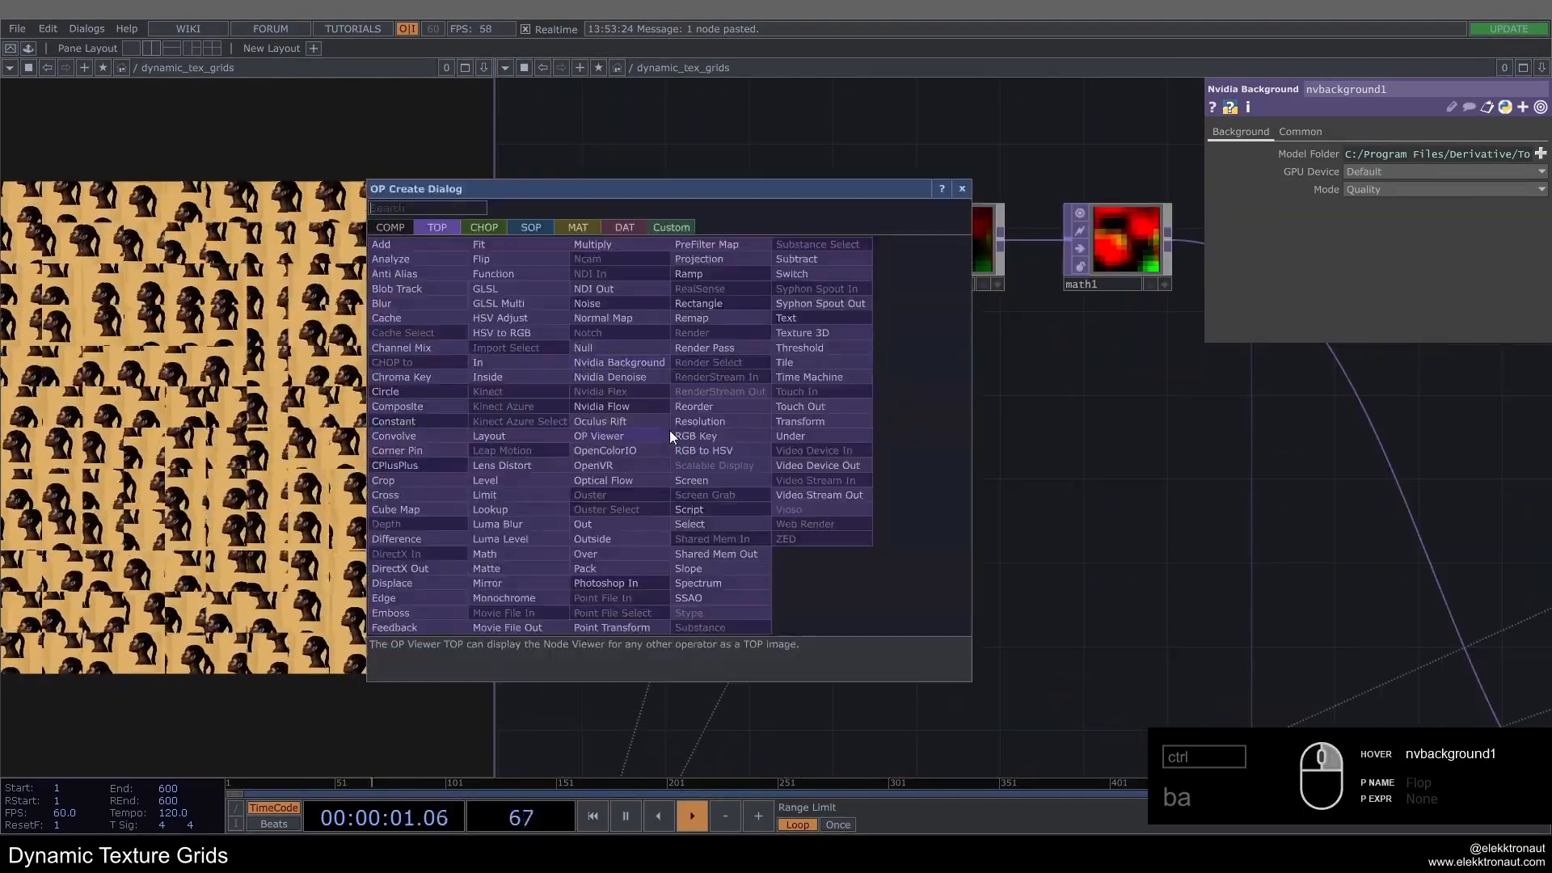
{"action": "type", "text": "bl"}
{"action": "key", "text": "Return"}
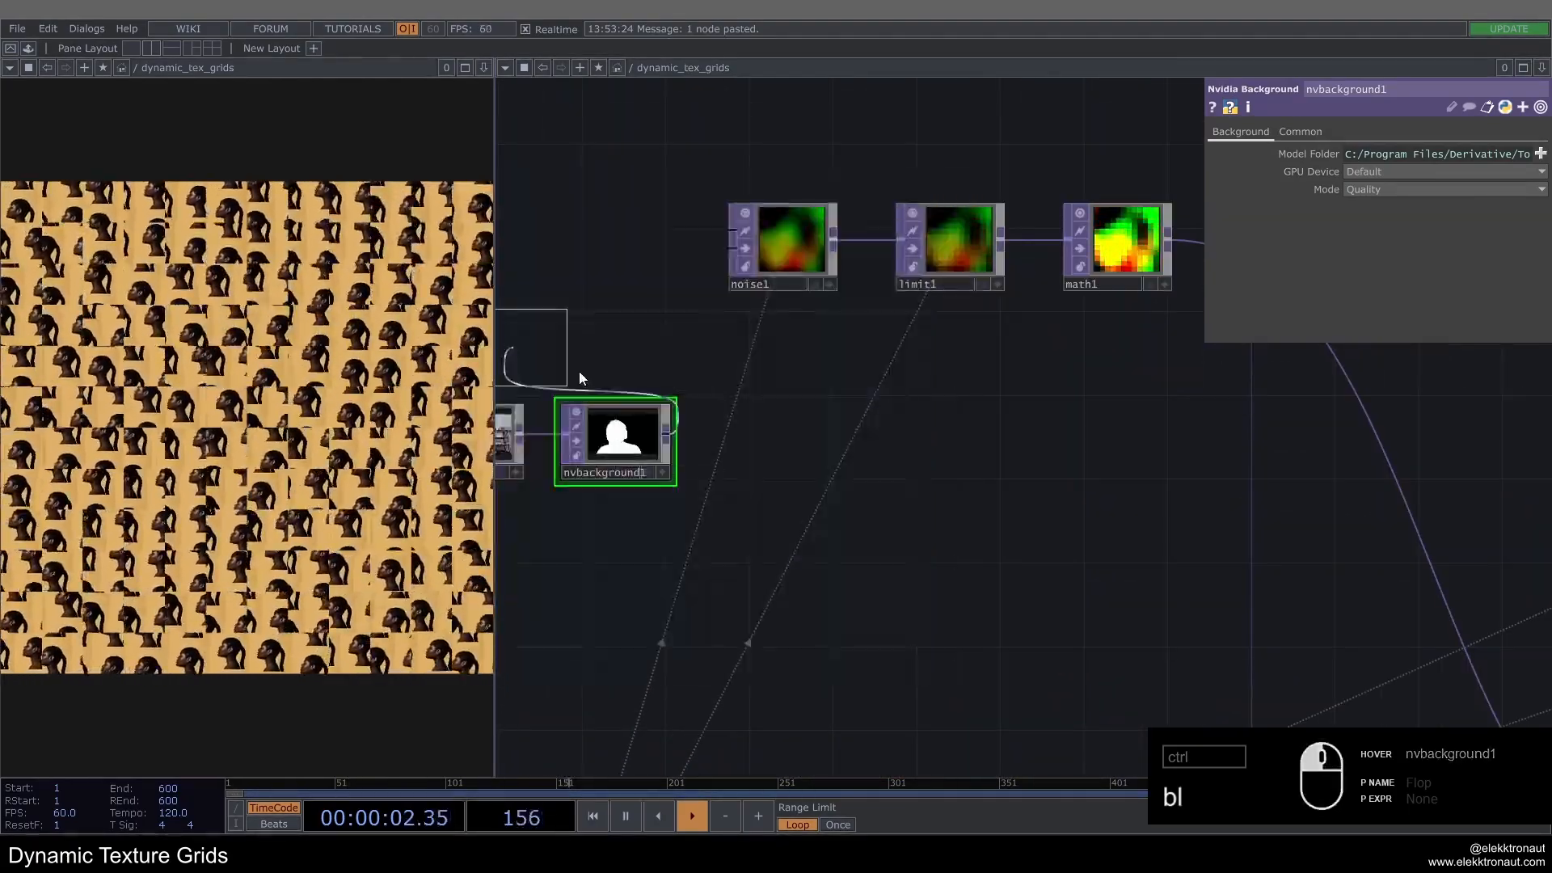
{"action": "left_click", "coordinate": [788, 444]}
Step: Set blur1's Filter Size to 25 and inspect the softened silhouette
{"action": "left_click_drag", "start_coordinate": [1368, 225], "coordinate": [1296, 229]}
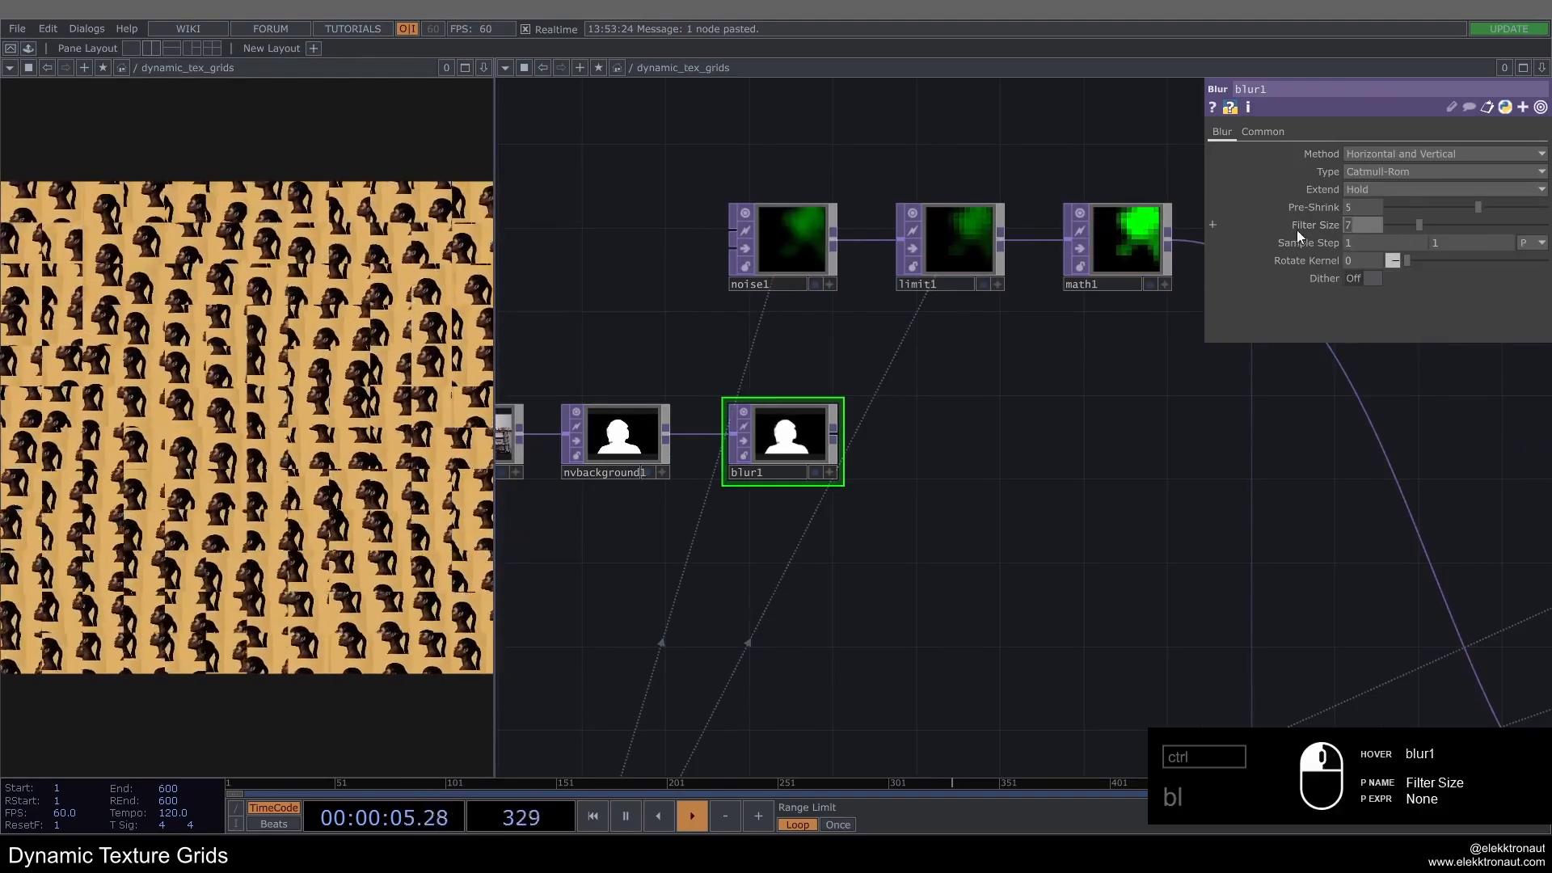
{"action": "type", "text": "25"}
{"action": "scroll", "coordinate": [797, 444], "scroll_direction": "up", "scroll_amount": 6}
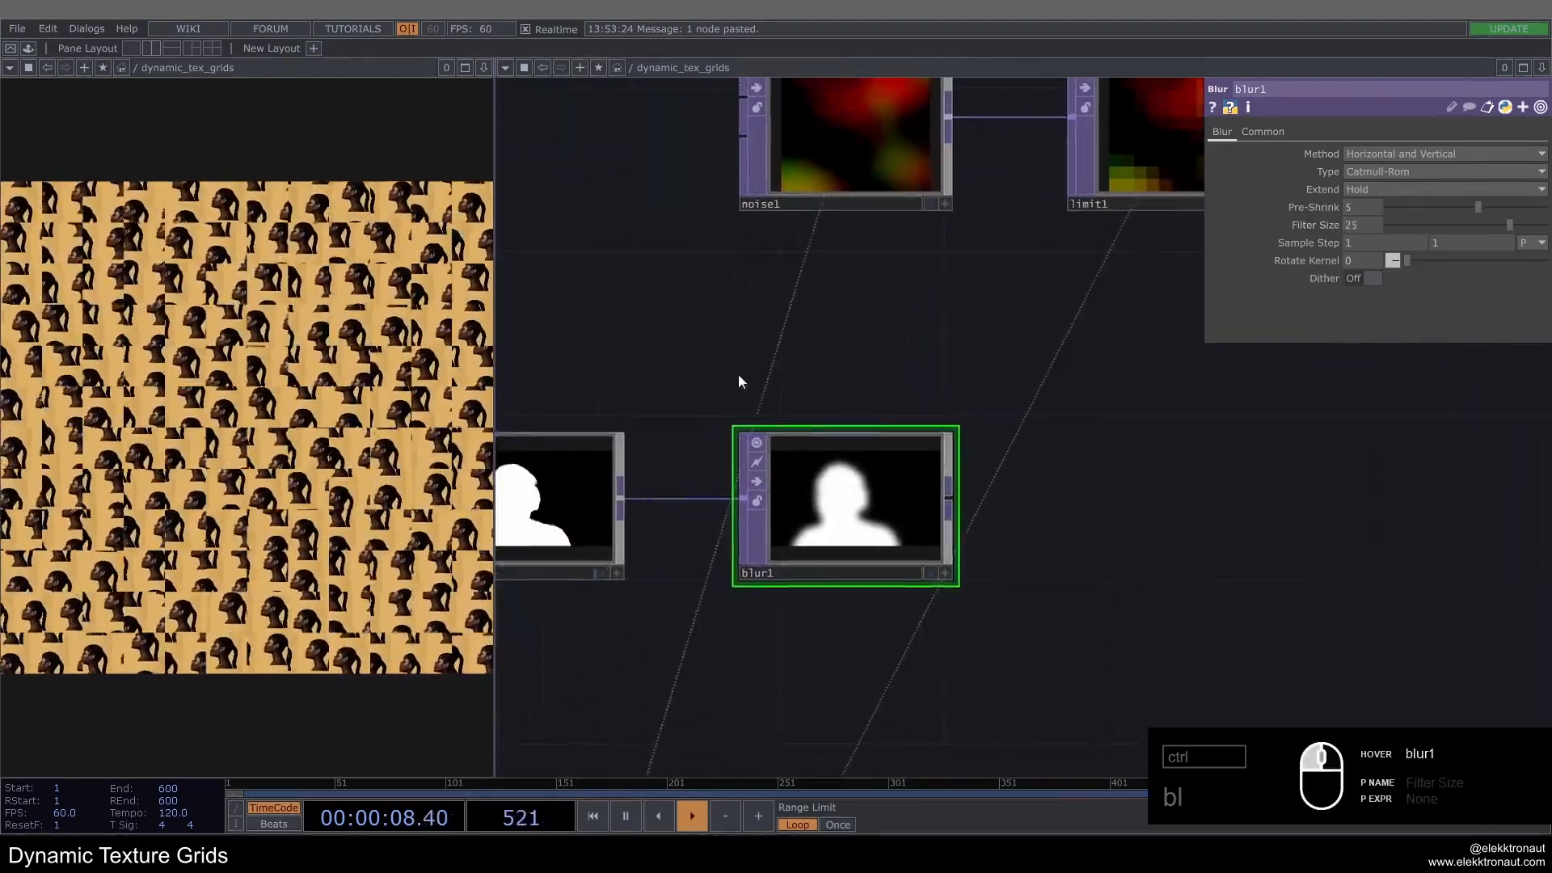
{"action": "scroll", "coordinate": [736, 485], "scroll_direction": "up", "scroll_amount": 5}
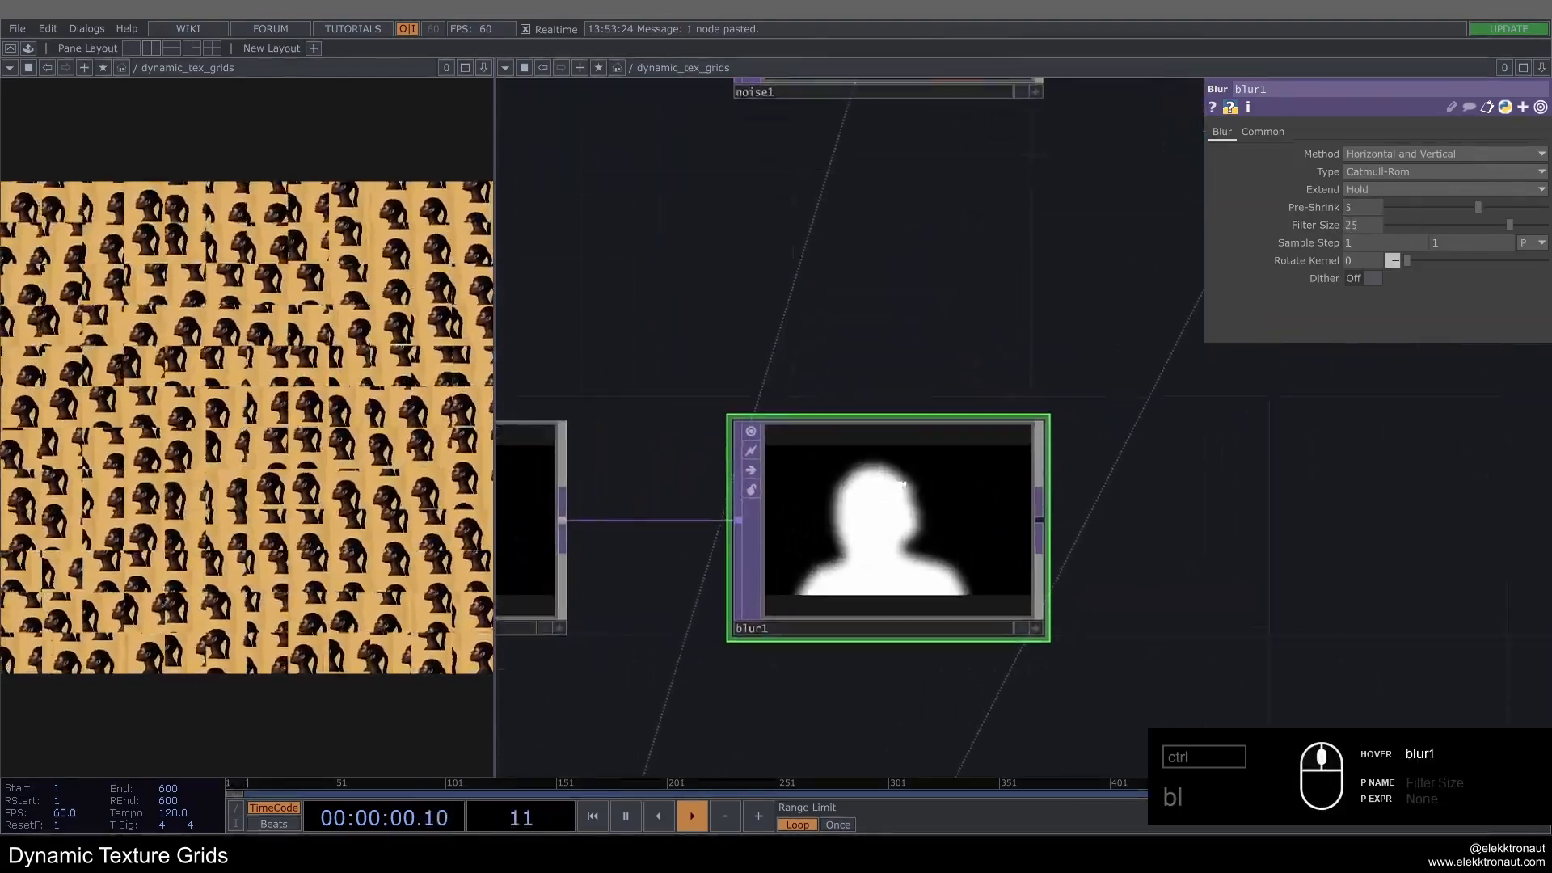
{"action": "scroll", "coordinate": [769, 458], "scroll_direction": "down", "scroll_amount": 8}
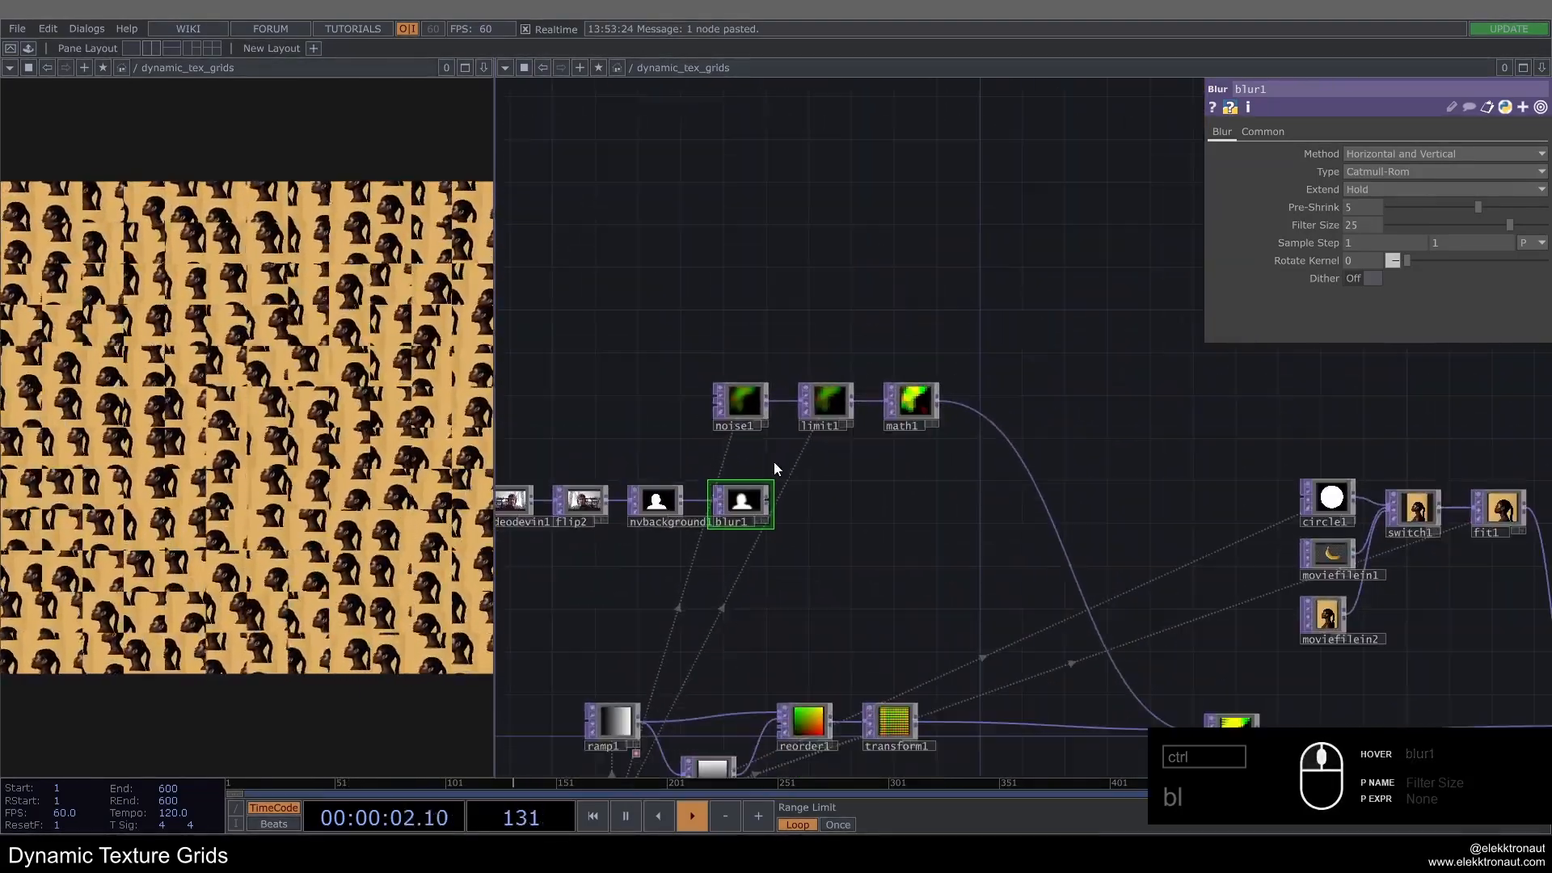
Step: Make room between noise1 and limit1 and insert a Switch TOP into the wire between them
{"action": "right_click_drag", "start_coordinate": [893, 441], "coordinate": [837, 404]}
{"action": "left_click_drag", "start_coordinate": [836, 403], "coordinate": [943, 403]}
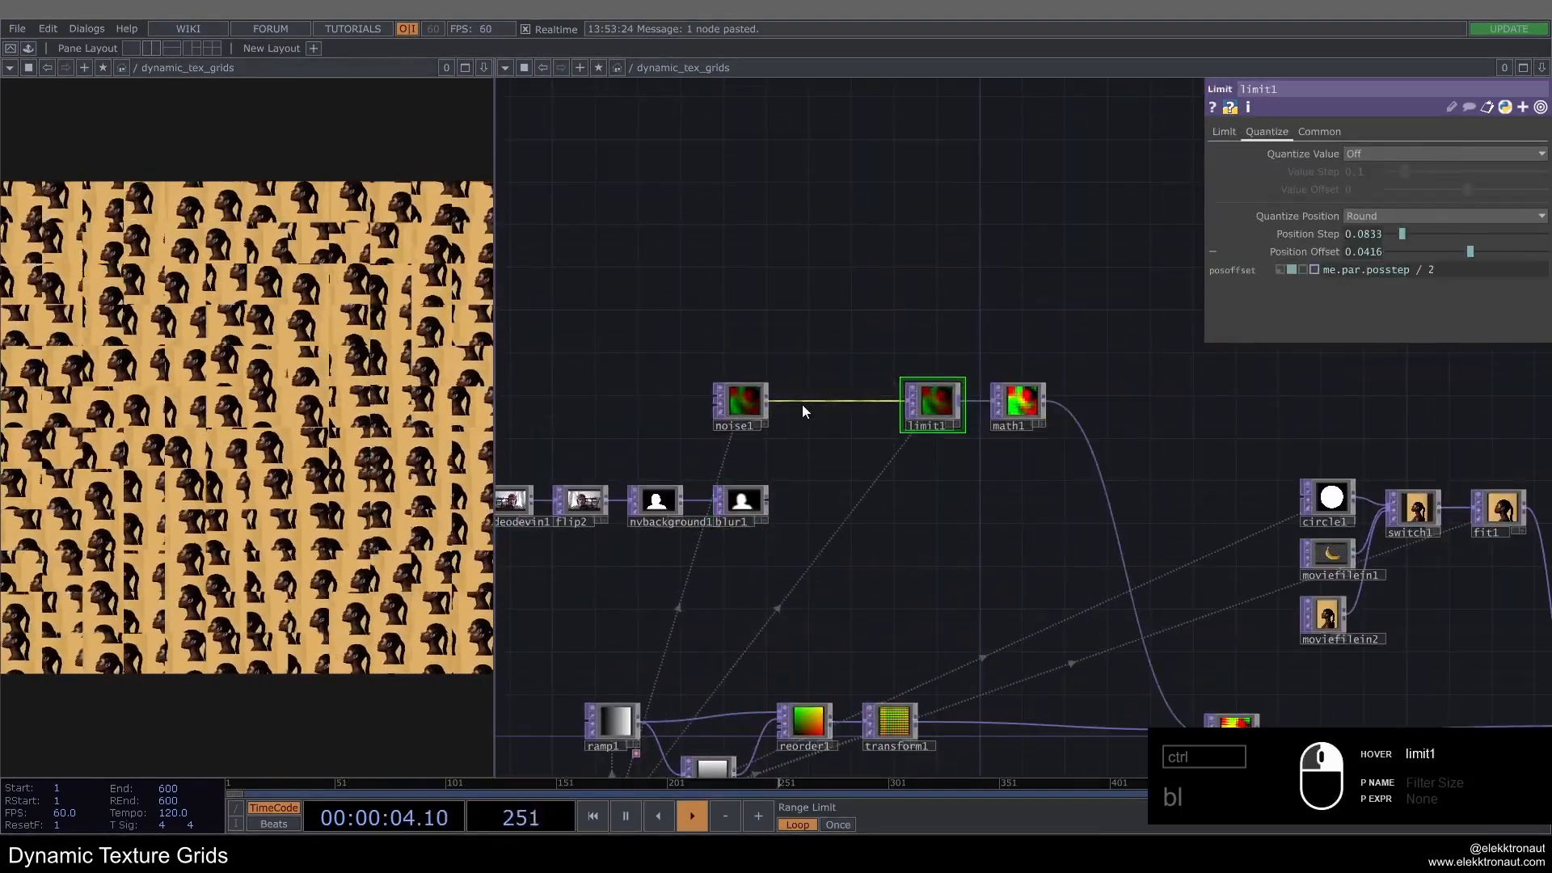
{"action": "right_click", "coordinate": [803, 403]}
{"action": "left_click", "coordinate": [819, 401]}
{"action": "type", "text": "sw"}
{"action": "left_click", "coordinate": [938, 234]}
{"action": "left_click", "coordinate": [807, 422]}
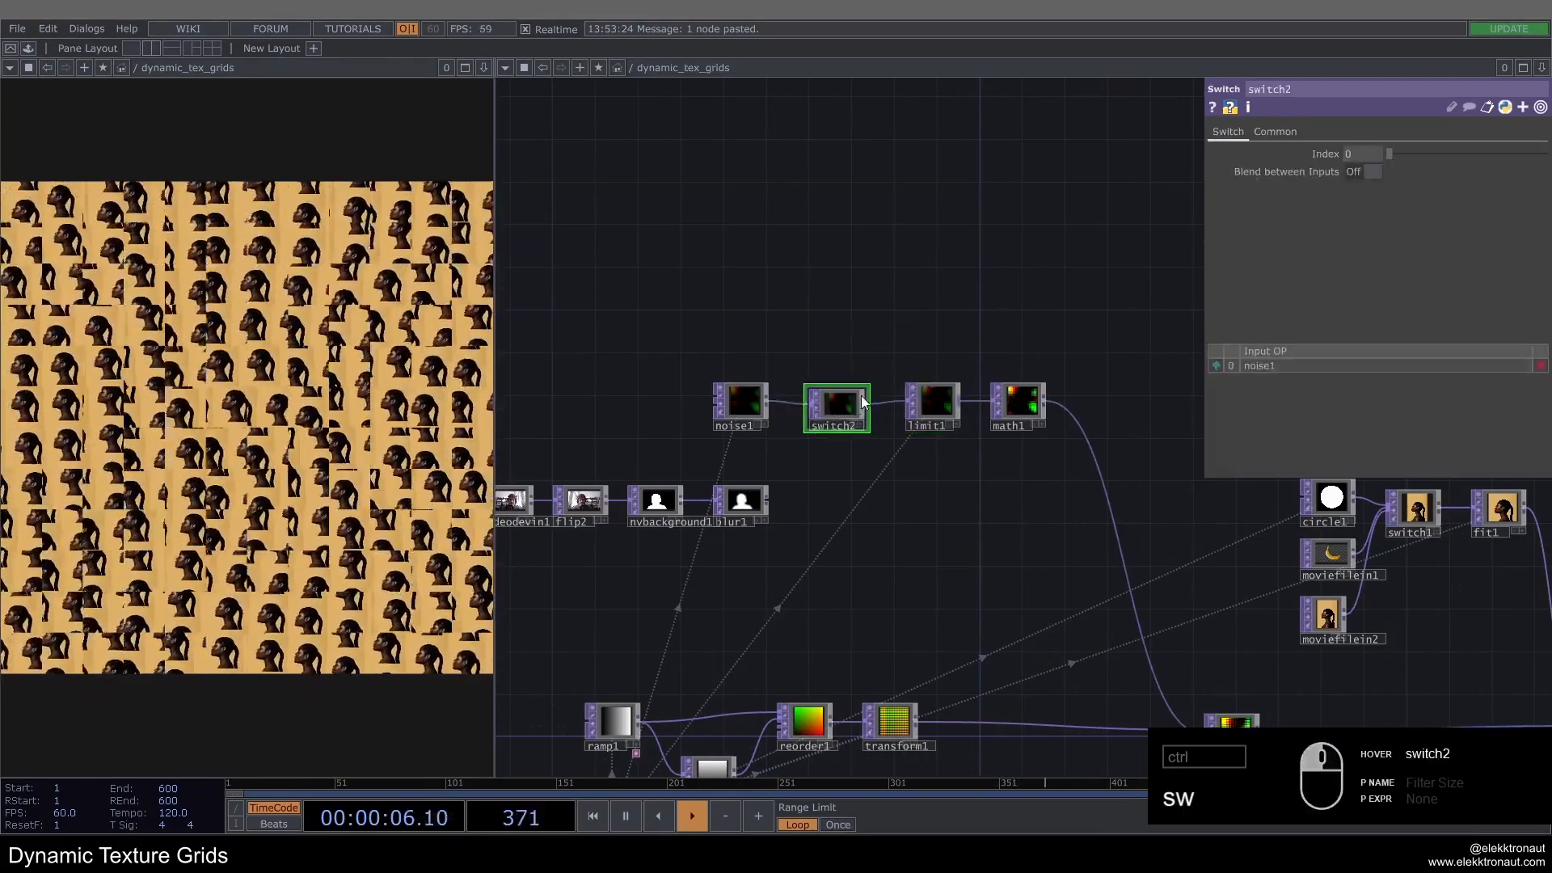
Step: Connect blur1 as switch2's second input, set switch2's Index to 1, and review the silhouette through limit1 and math1
{"action": "left_click_drag", "start_coordinate": [766, 501], "coordinate": [837, 404]}
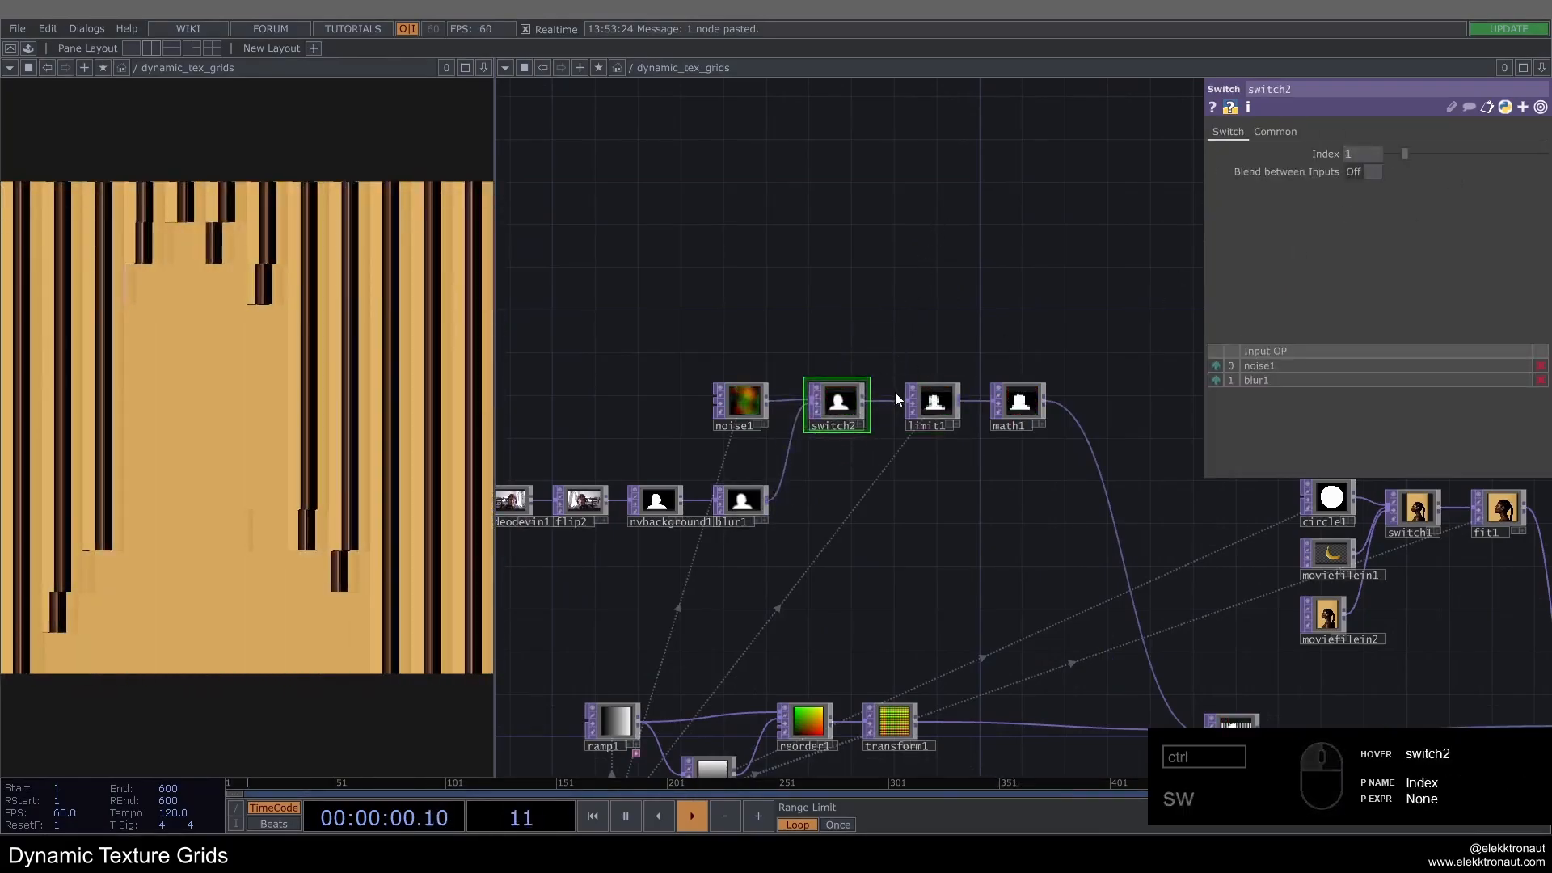
{"action": "left_click_drag", "start_coordinate": [850, 525], "coordinate": [924, 473]}
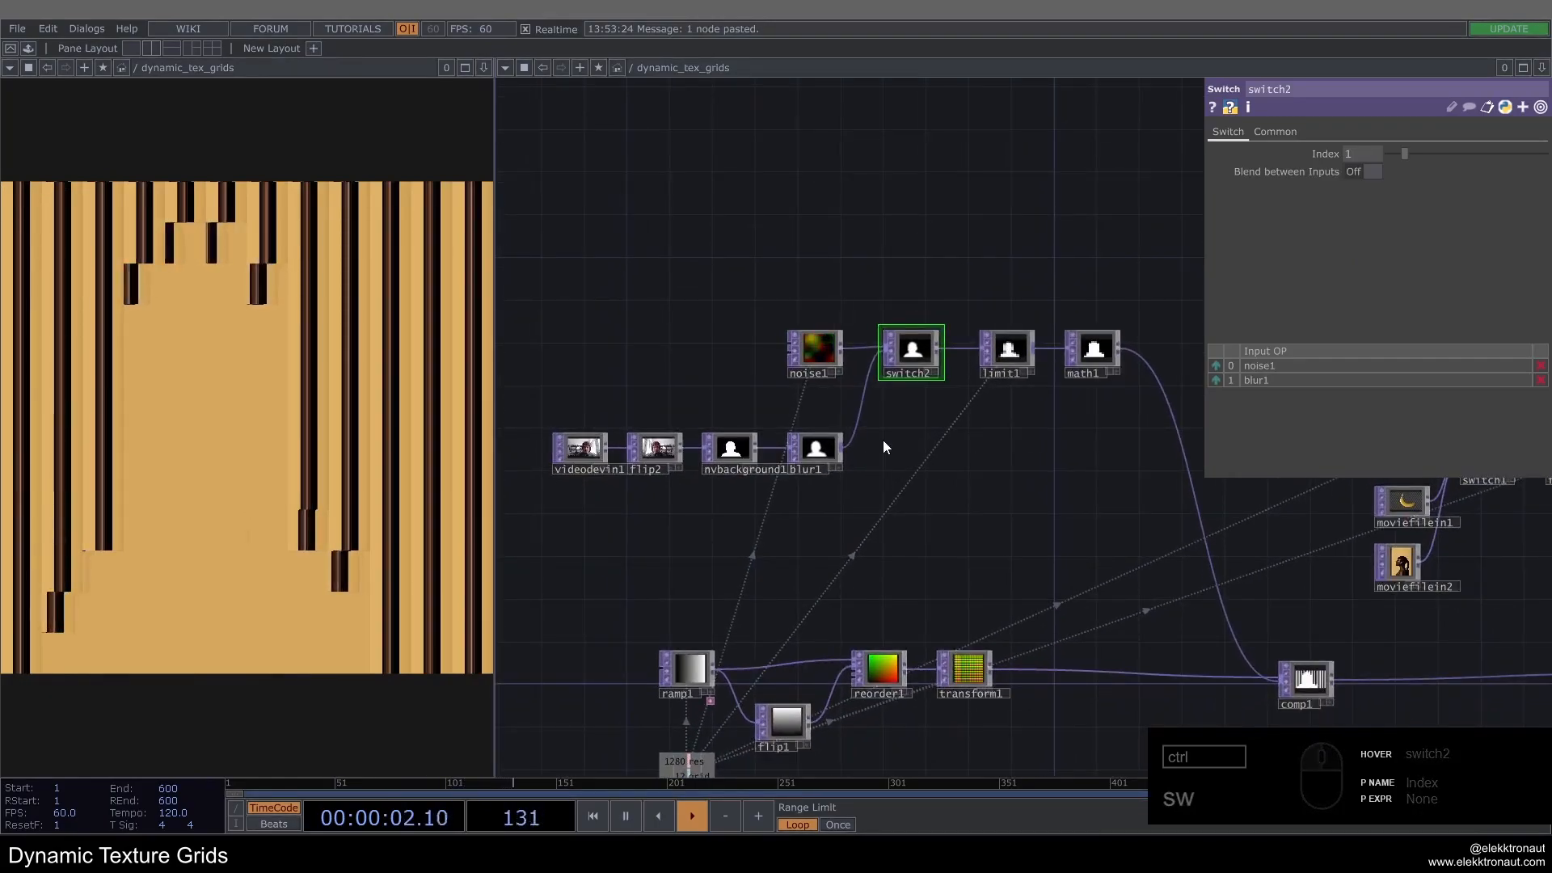
{"action": "scroll", "coordinate": [812, 449], "scroll_direction": "up", "scroll_amount": 3}
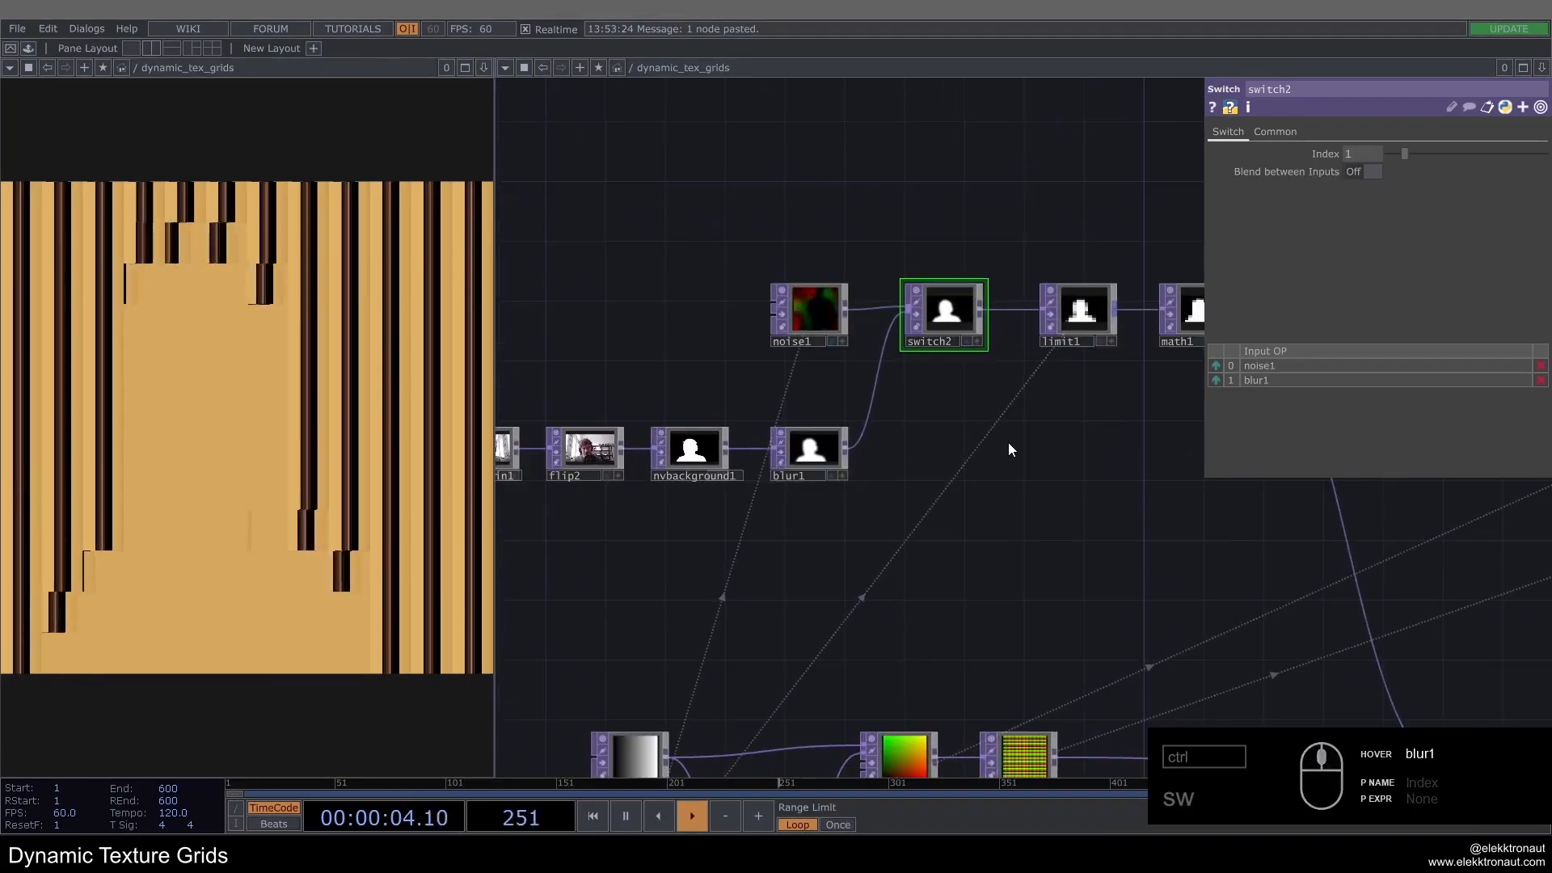
{"action": "left_click_drag", "start_coordinate": [1009, 443], "coordinate": [928, 436]}
{"action": "scroll", "coordinate": [859, 405], "scroll_direction": "down", "scroll_amount": 2}
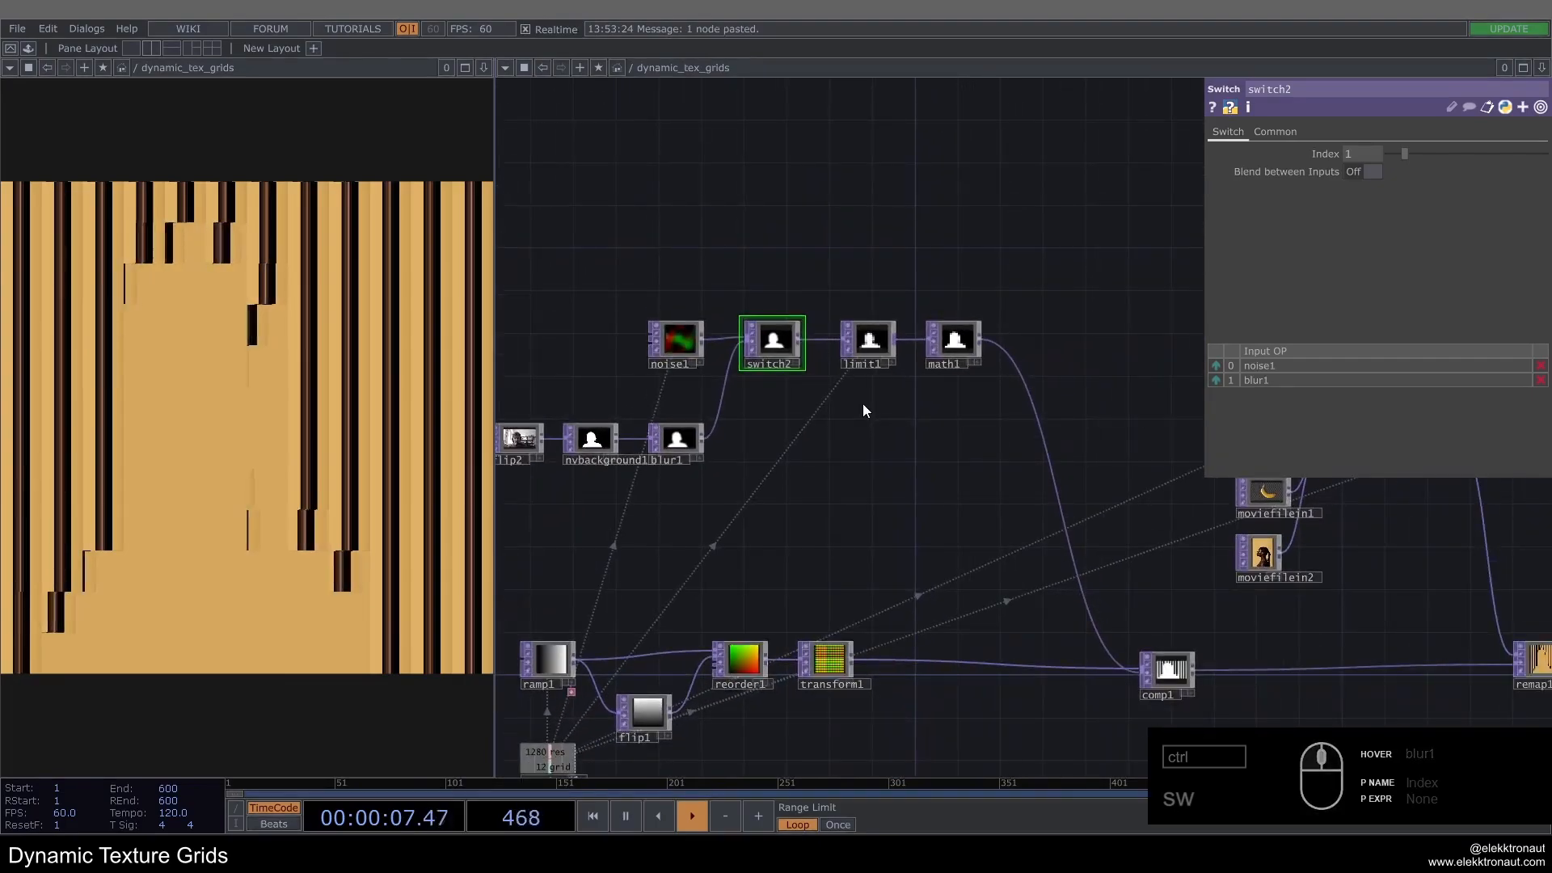
{"action": "scroll", "coordinate": [760, 343], "scroll_direction": "up", "scroll_amount": 5}
{"action": "scroll", "coordinate": [758, 346], "scroll_direction": "down", "scroll_amount": 5}
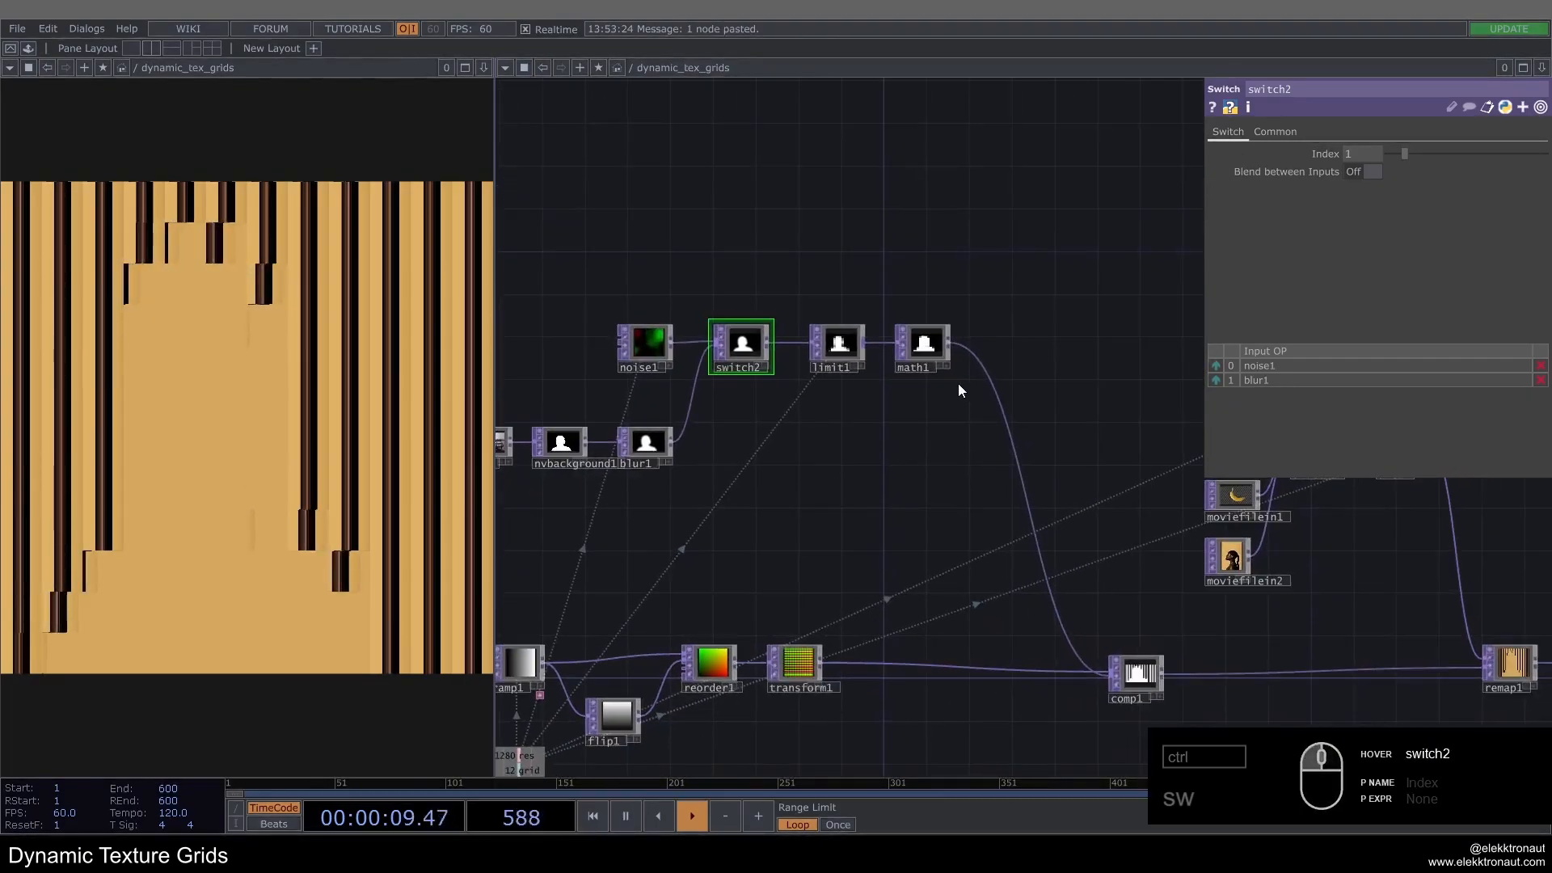
Step: Copy fit1 and insert the copy, set to Fit Outside, between math1 and comp1
{"action": "left_click_drag", "start_coordinate": [1002, 324], "coordinate": [832, 371]}
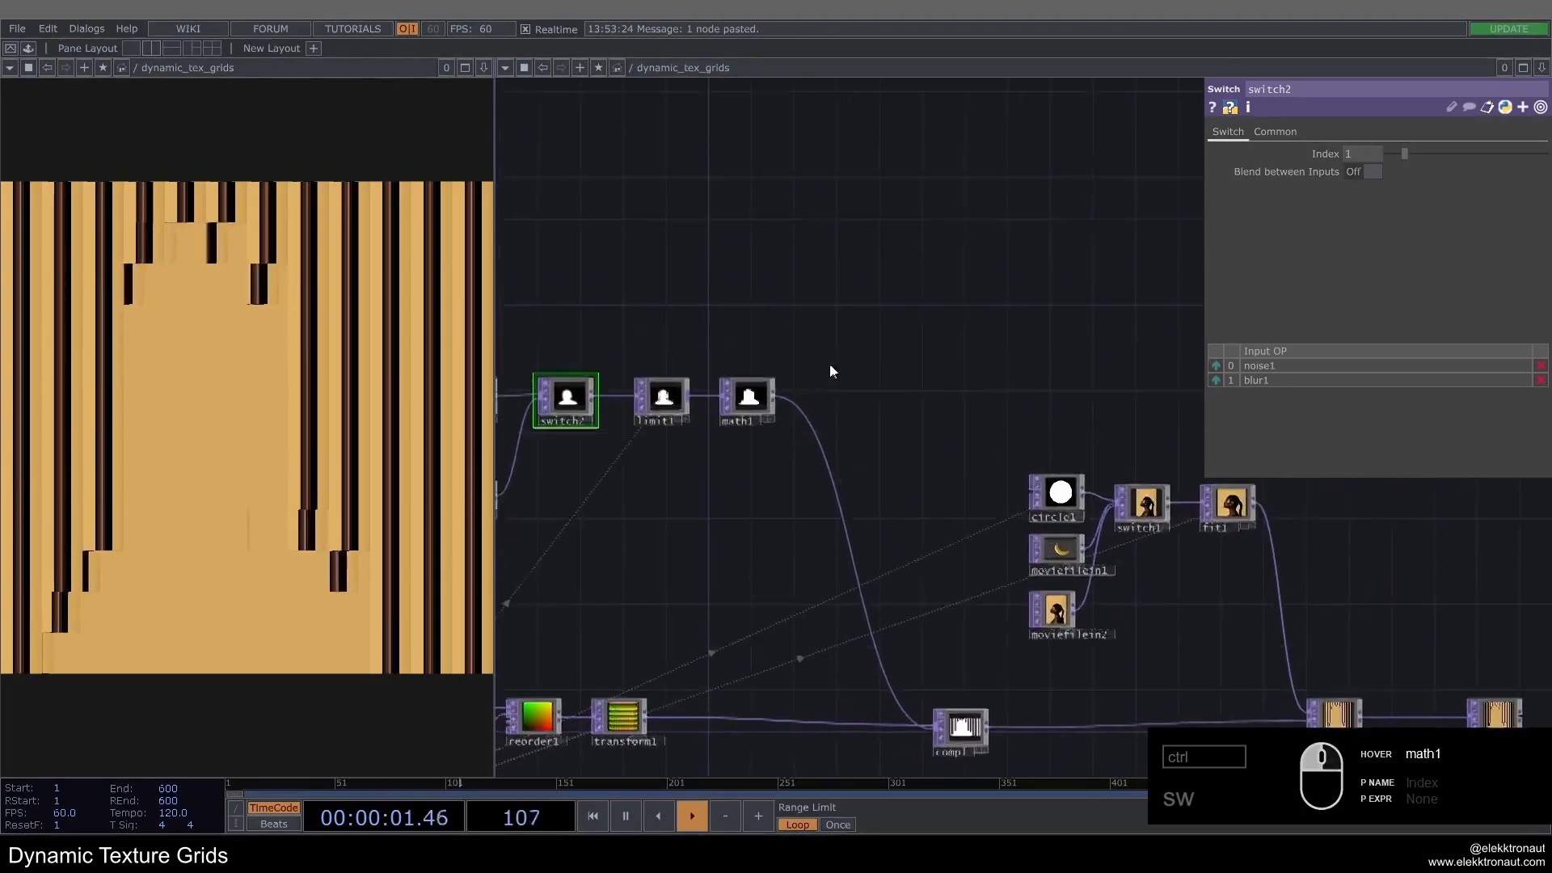
{"action": "scroll", "coordinate": [705, 399], "scroll_direction": "down", "scroll_amount": 3}
{"action": "left_click", "coordinate": [1084, 477]}
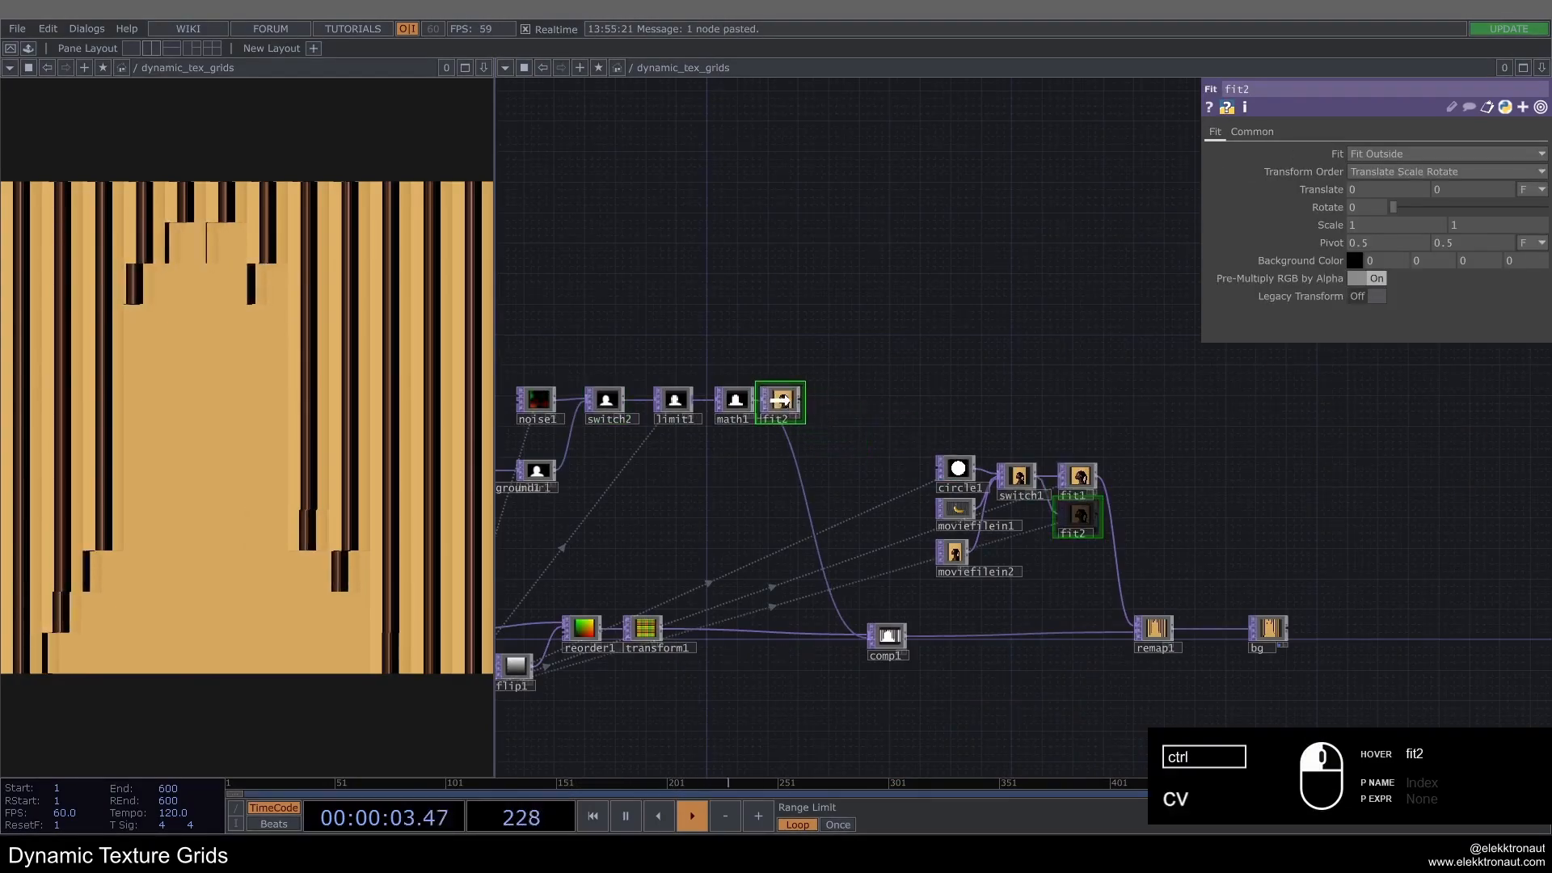
{"action": "scroll", "coordinate": [764, 400], "scroll_direction": "up", "scroll_amount": 3}
{"action": "left_click", "coordinate": [832, 404]}
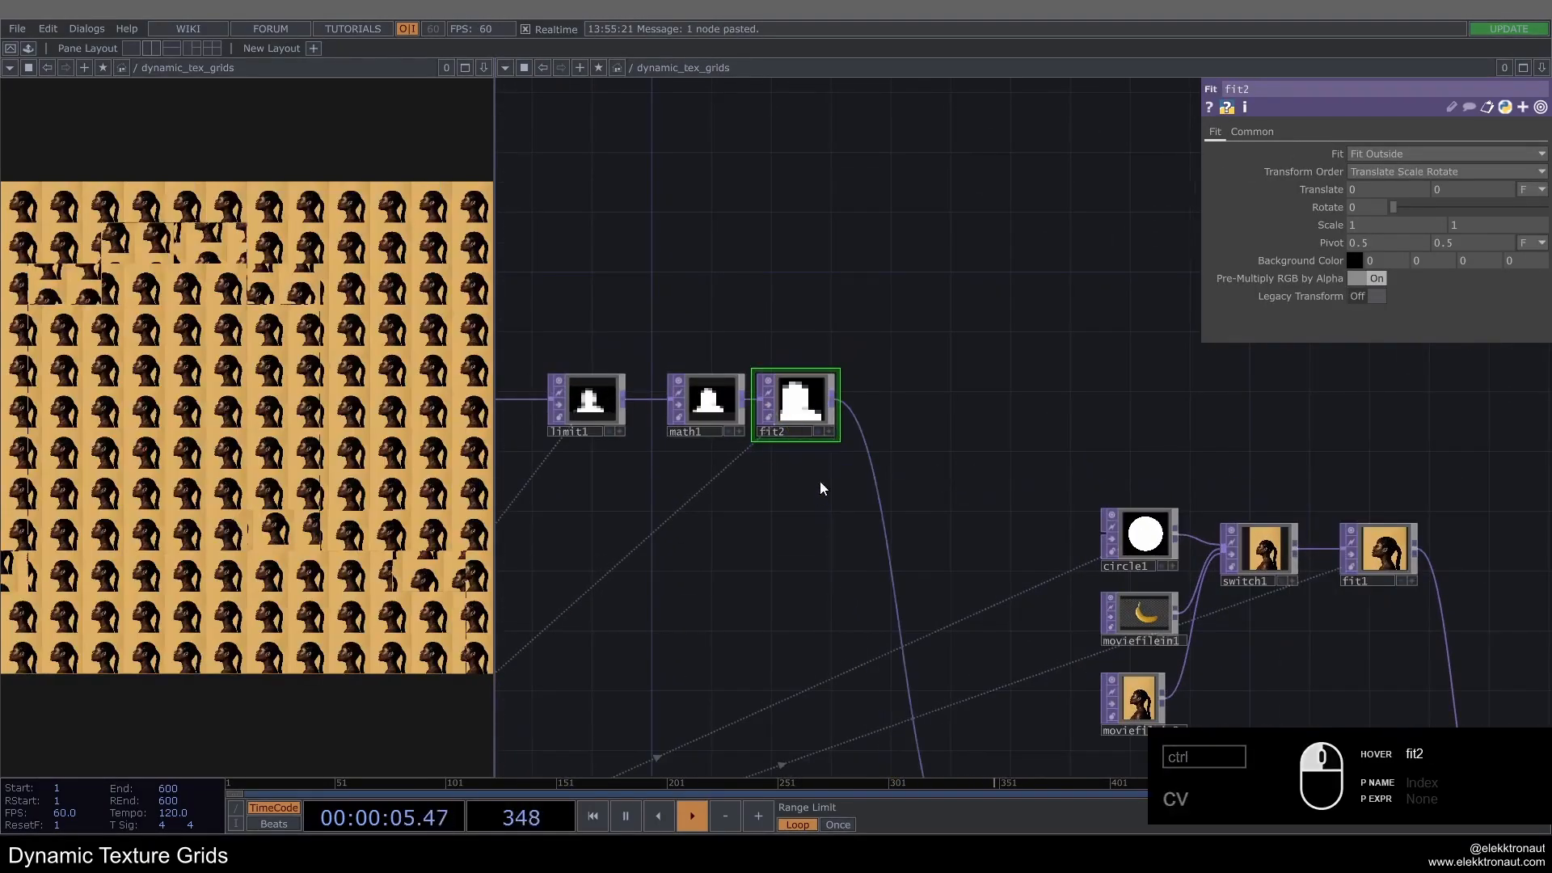
{"action": "scroll", "coordinate": [824, 404], "scroll_direction": "down", "scroll_amount": 2}
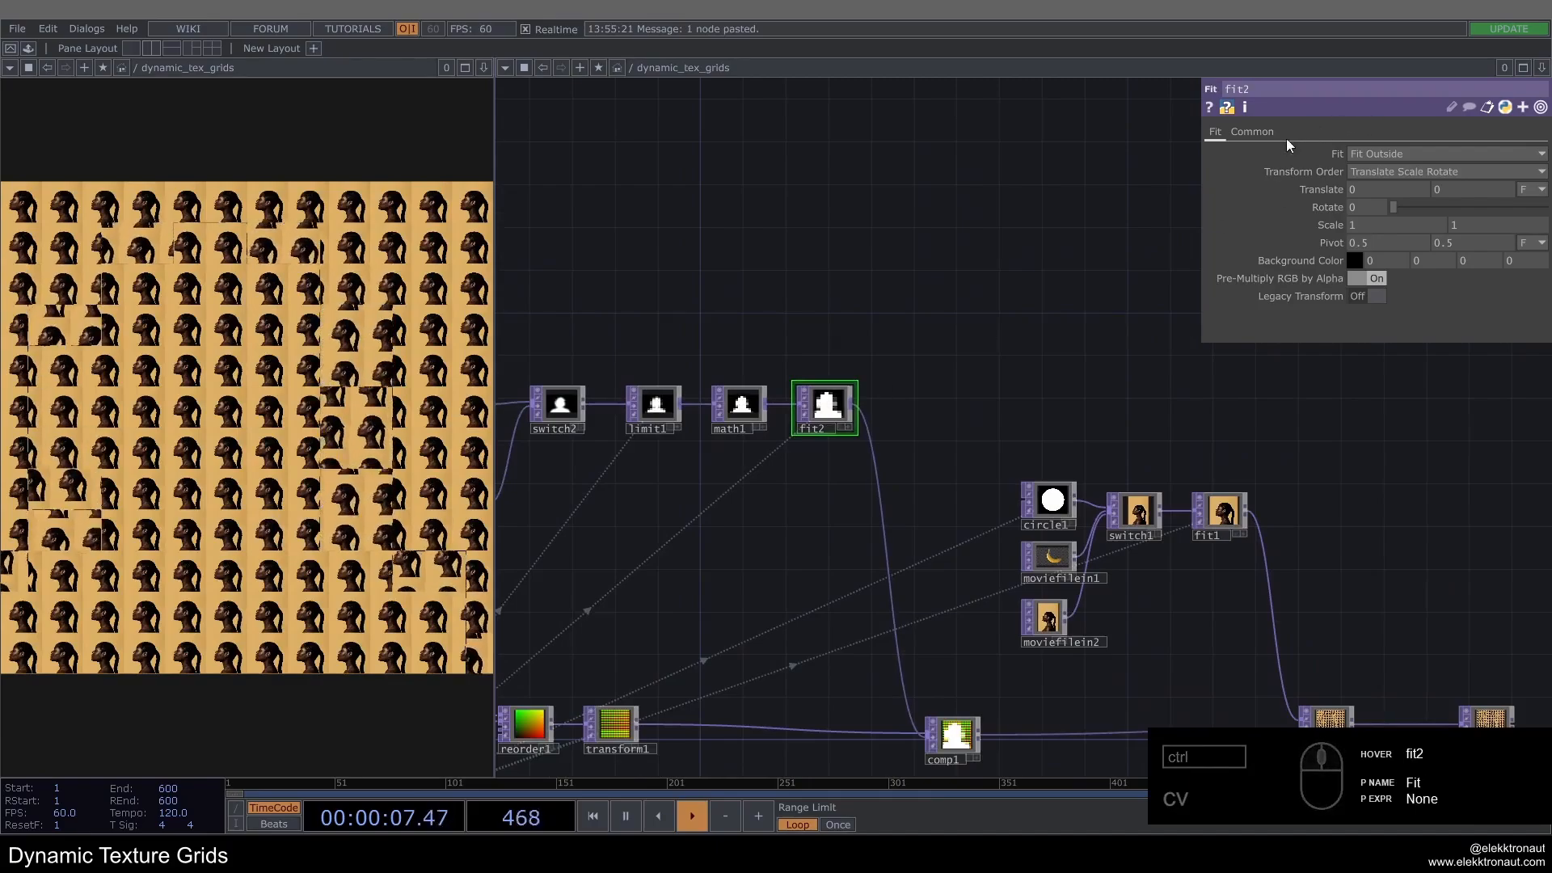
{"action": "left_click", "coordinate": [1252, 131]}
{"action": "left_click", "coordinate": [1220, 134]}
Step: Shift the videodevin1, flip2, nvbackground1 and blur1 nodes and noise1 away from switch2 to make room before it
{"action": "left_click_drag", "start_coordinate": [821, 227], "coordinate": [956, 182]}
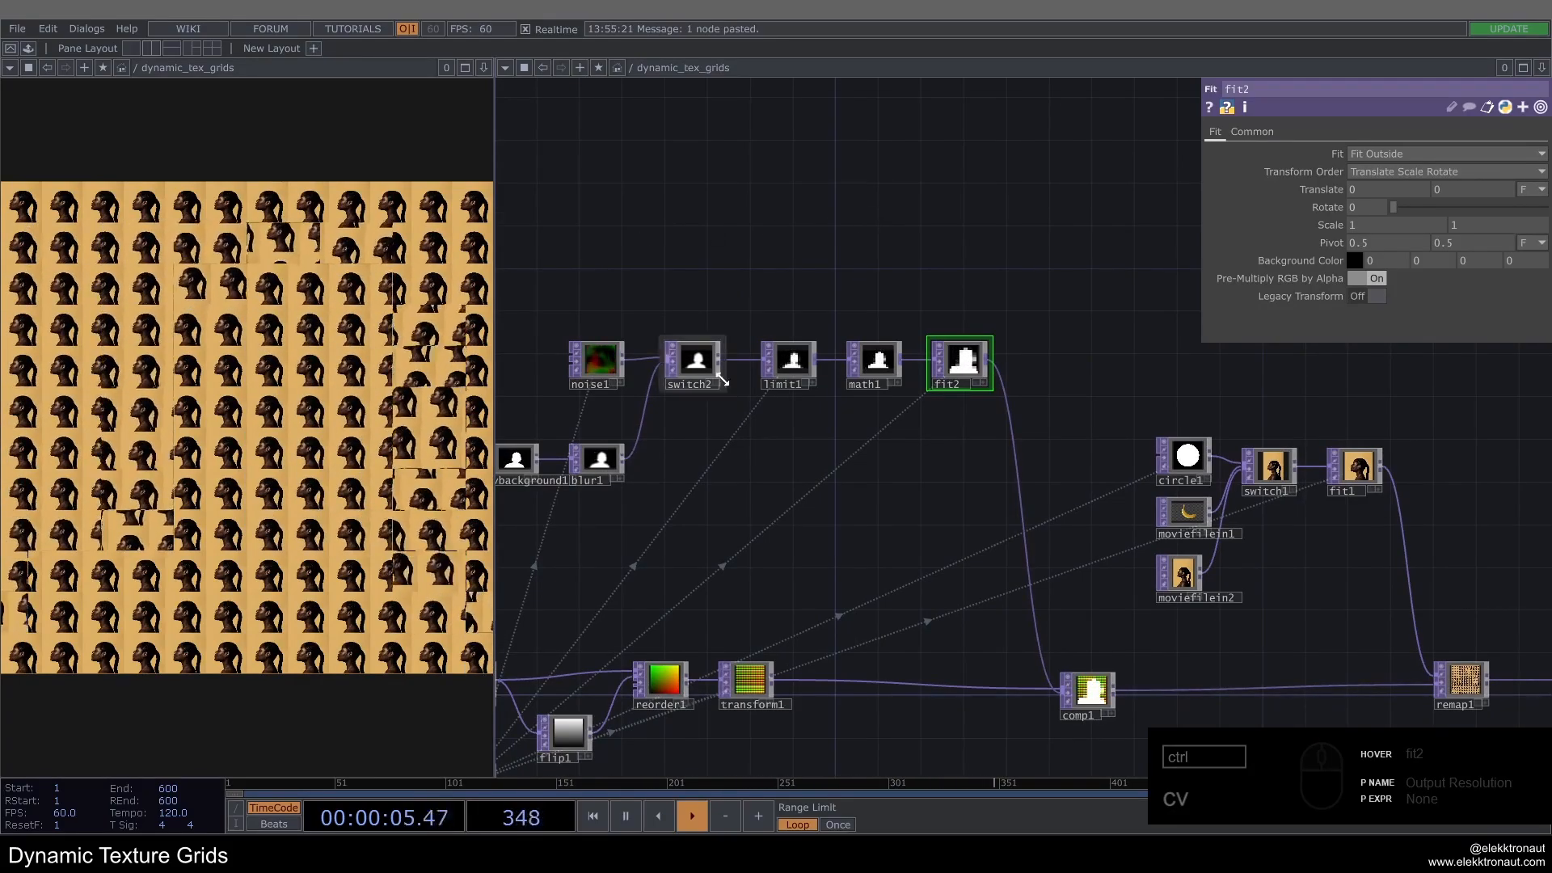
{"action": "scroll", "coordinate": [574, 465], "scroll_direction": "up", "scroll_amount": 4}
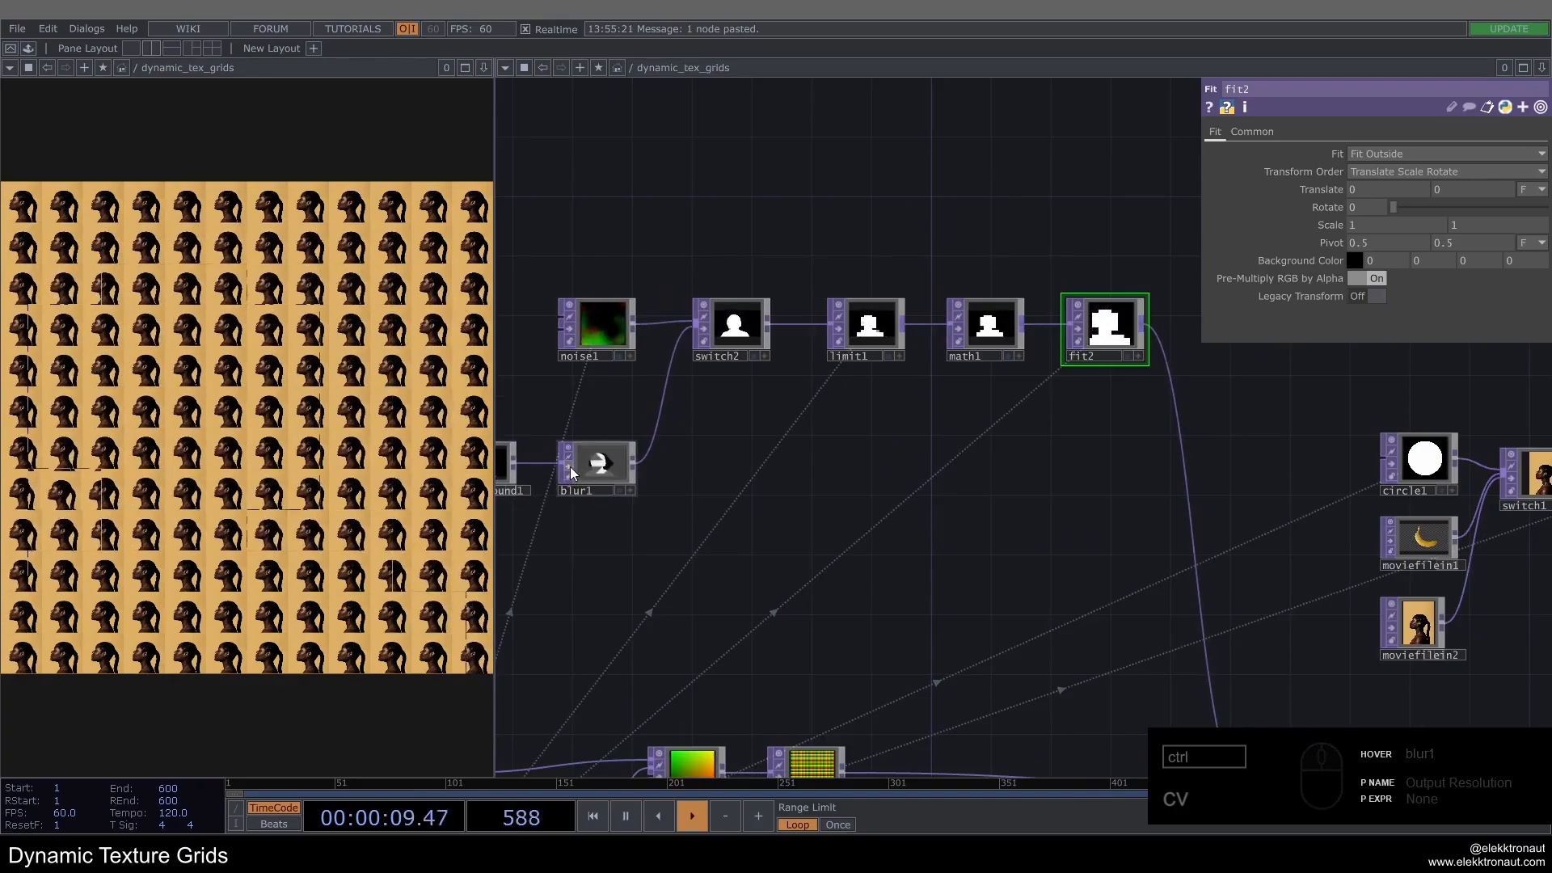
{"action": "scroll", "coordinate": [775, 454], "scroll_direction": "down", "scroll_amount": 3}
{"action": "left_click_drag", "start_coordinate": [774, 455], "coordinate": [1082, 481]}
{"action": "right_click_drag", "start_coordinate": [1048, 550], "coordinate": [726, 449]}
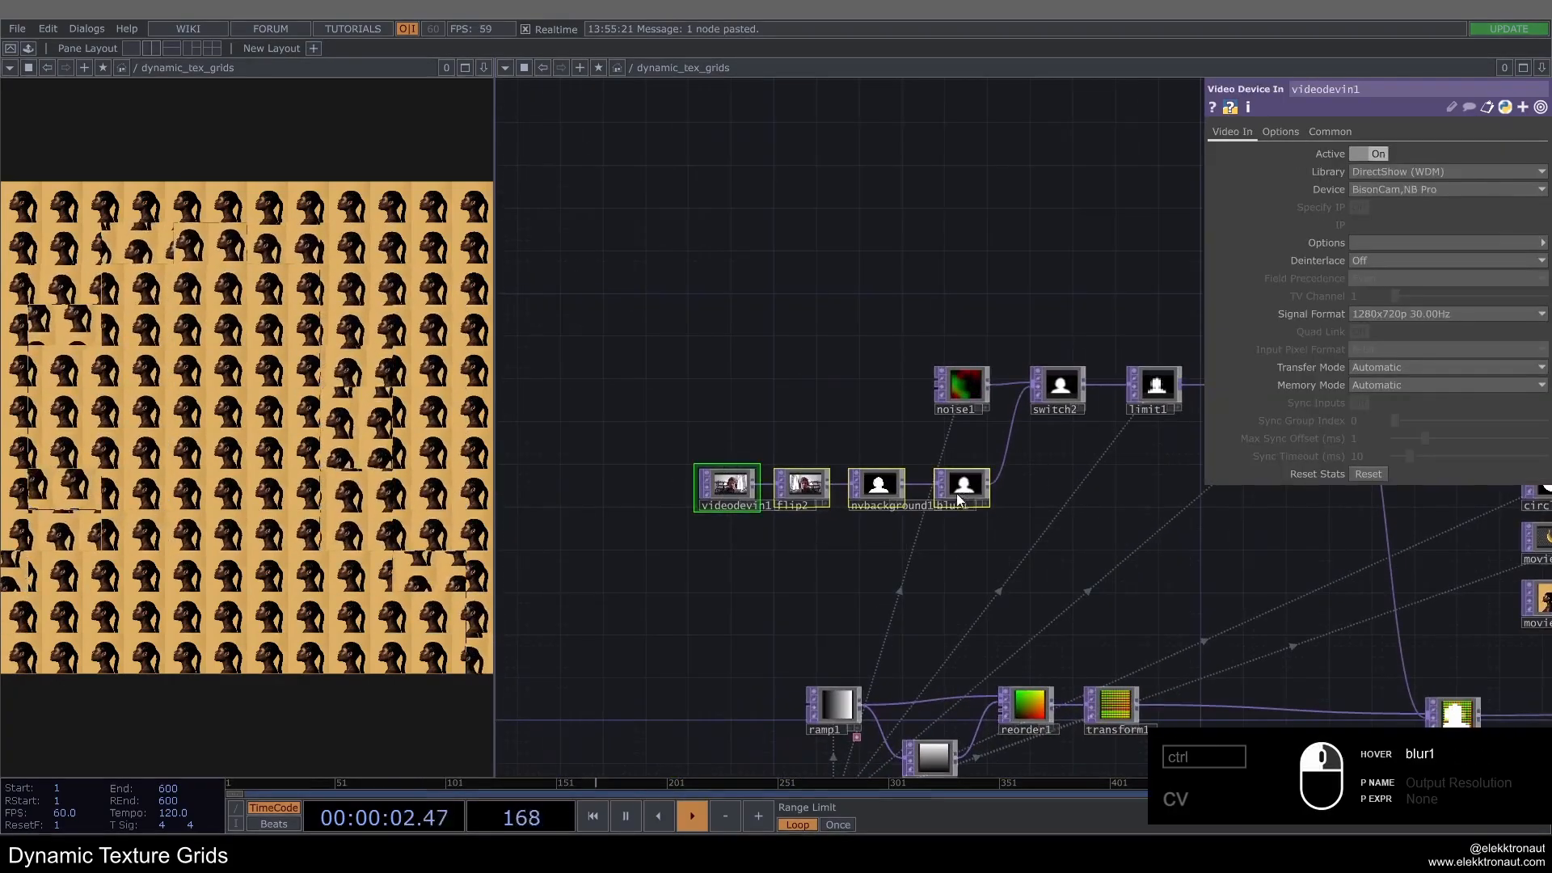
{"action": "left_click_drag", "start_coordinate": [958, 495], "coordinate": [858, 495]}
{"action": "scroll", "coordinate": [943, 437], "scroll_direction": "up", "scroll_amount": 3}
{"action": "left_click_drag", "start_coordinate": [980, 365], "coordinate": [722, 367]}
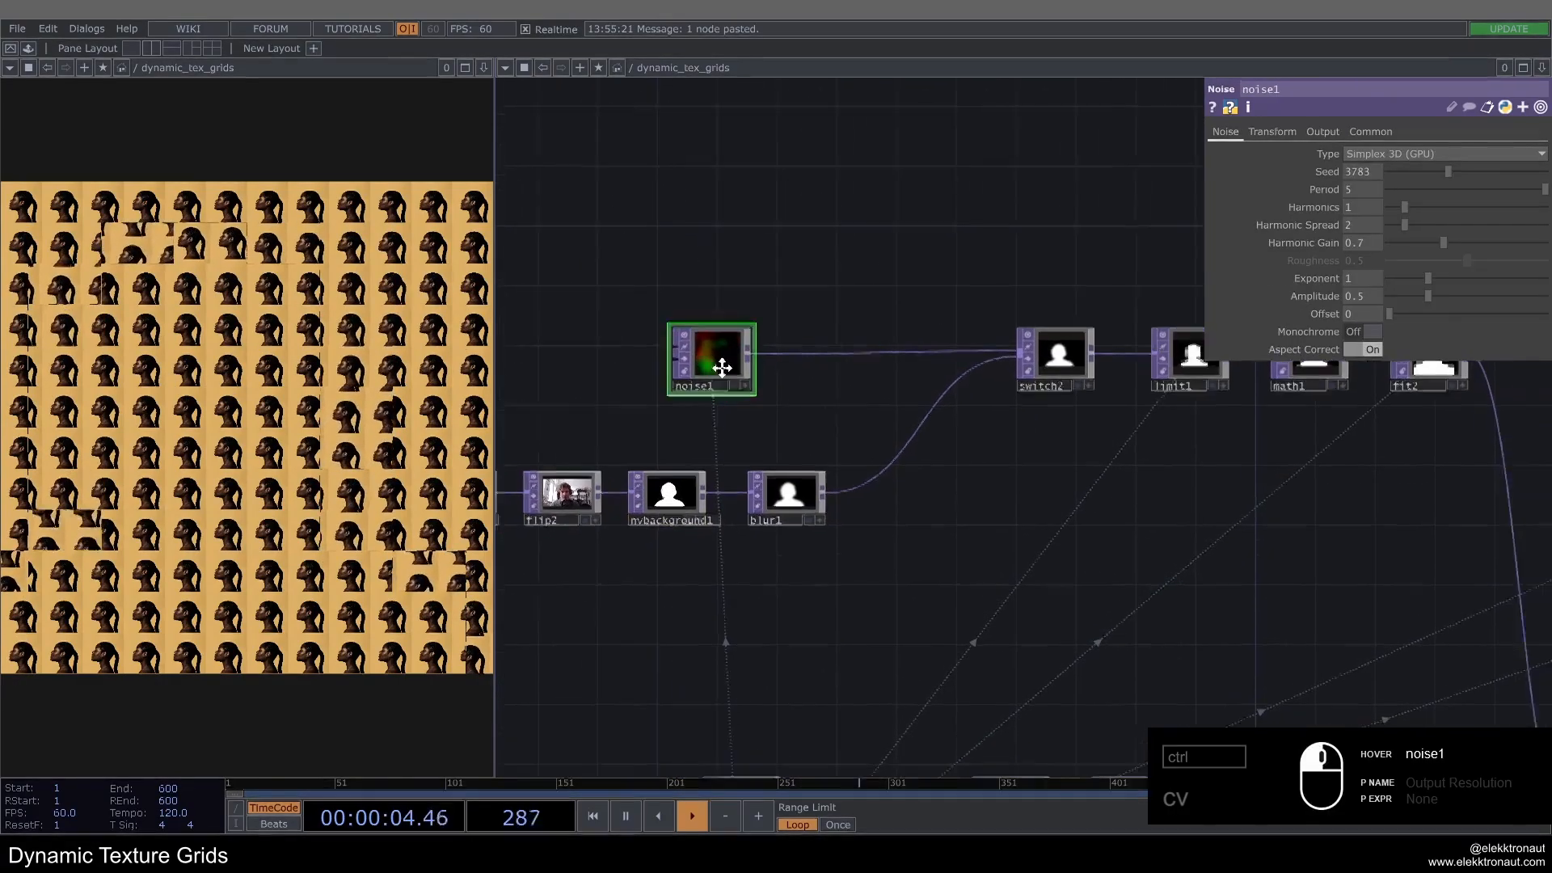
Step: Insert a Composite TOP between blur1 and switch2 and connect noise1 as its second input
{"action": "right_click", "coordinate": [752, 443]}
{"action": "left_click", "coordinate": [765, 451]}
{"action": "type", "text": "co"}
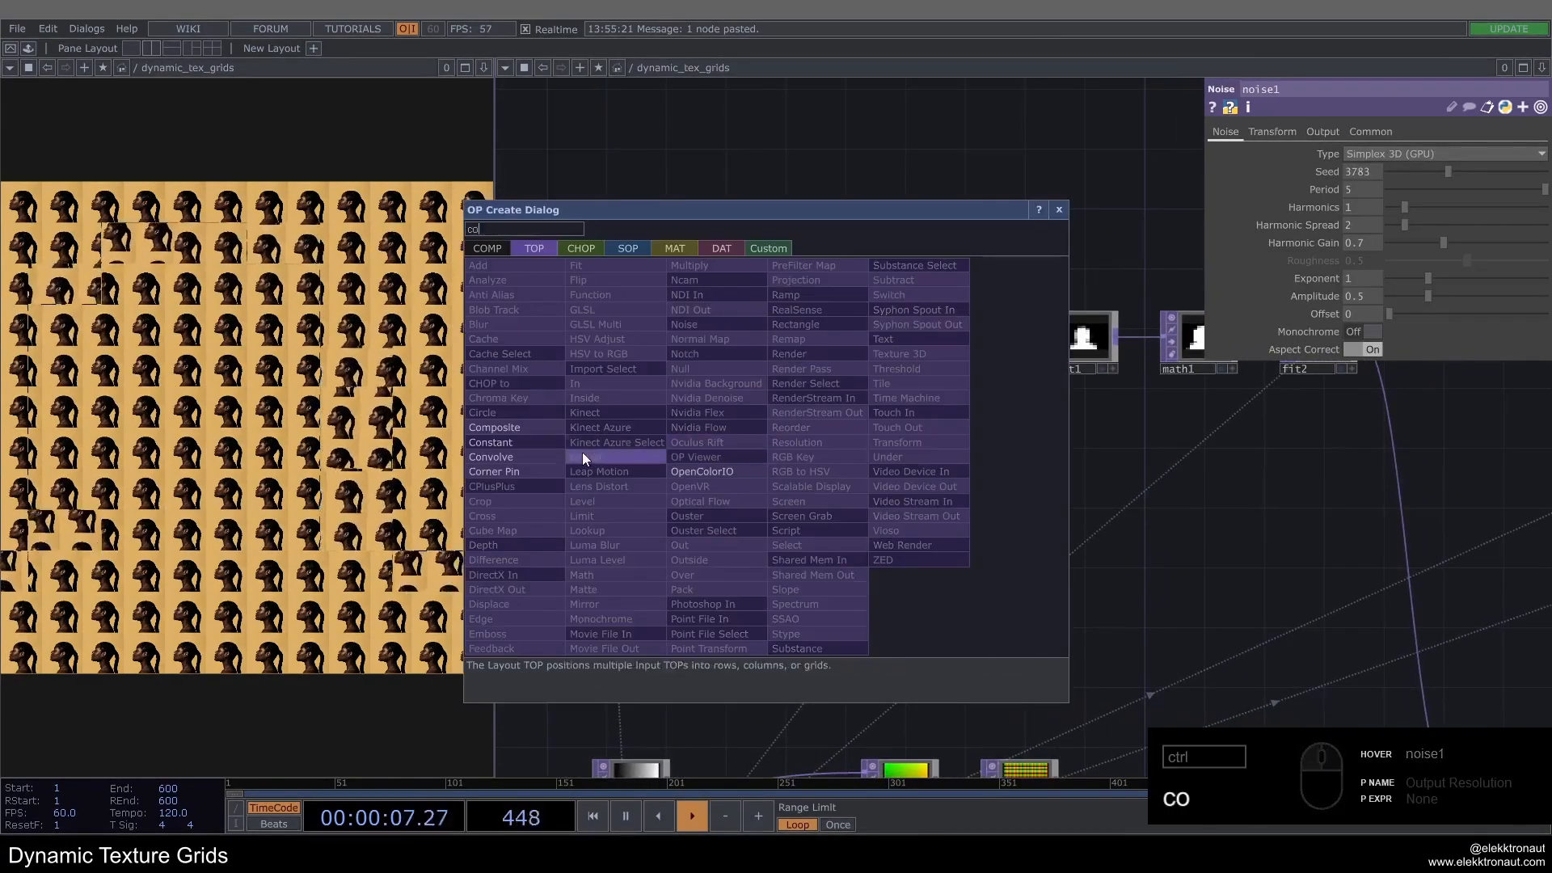
{"action": "left_click", "coordinate": [525, 429]}
{"action": "left_click", "coordinate": [823, 472]}
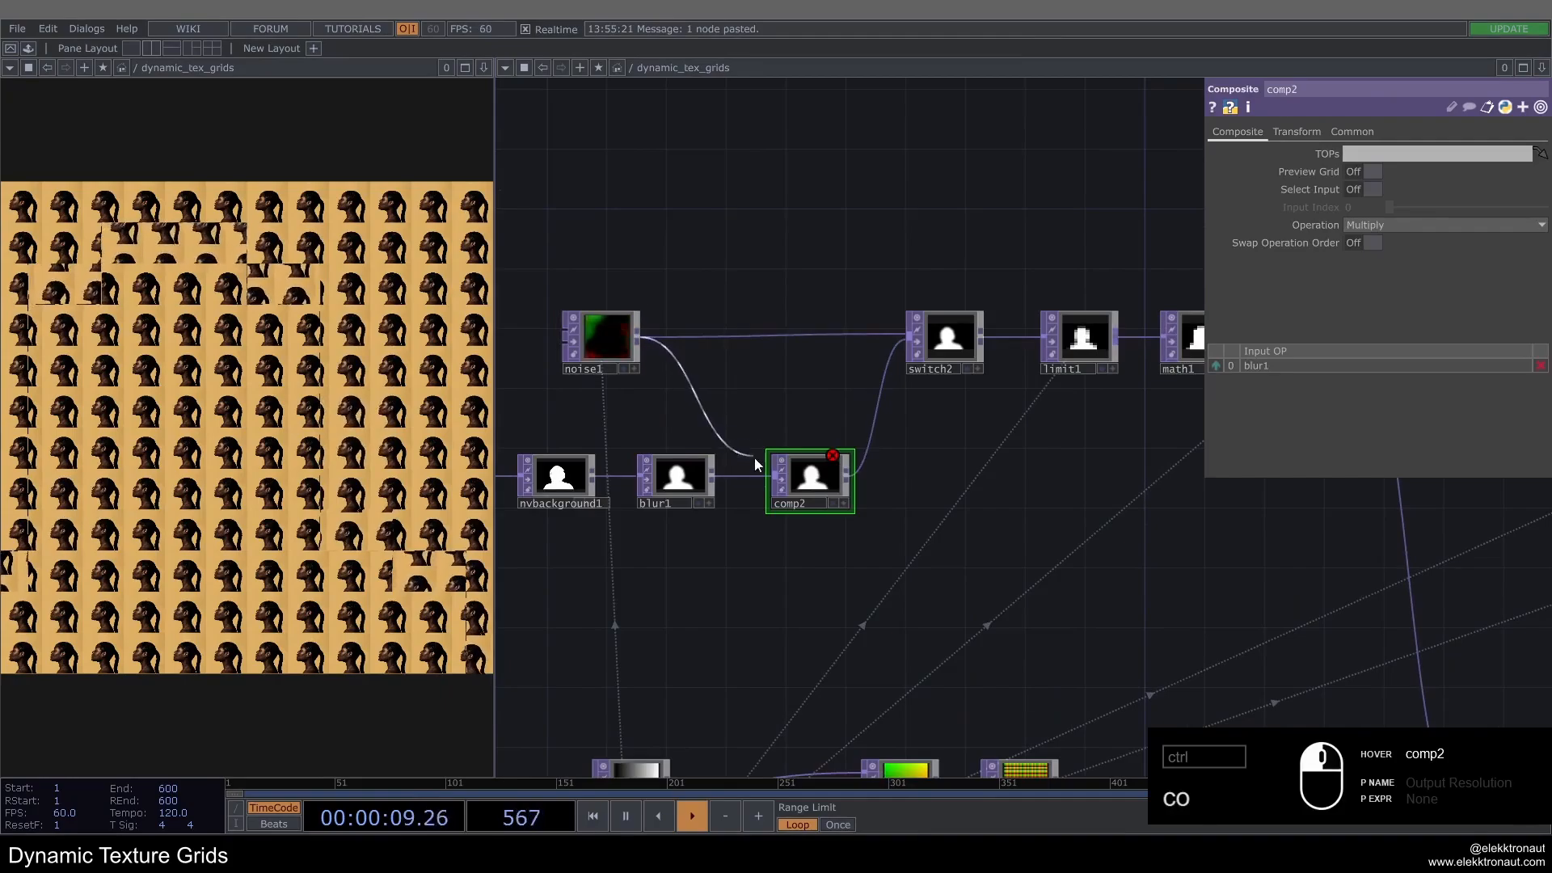
{"action": "left_click_drag", "start_coordinate": [754, 457], "coordinate": [780, 472]}
Step: Set comp2's Fixed Layer to Input 1
{"action": "scroll", "coordinate": [800, 487], "scroll_direction": "up", "scroll_amount": 3}
{"action": "left_click", "coordinate": [1297, 131]}
{"action": "left_click", "coordinate": [1367, 154]}
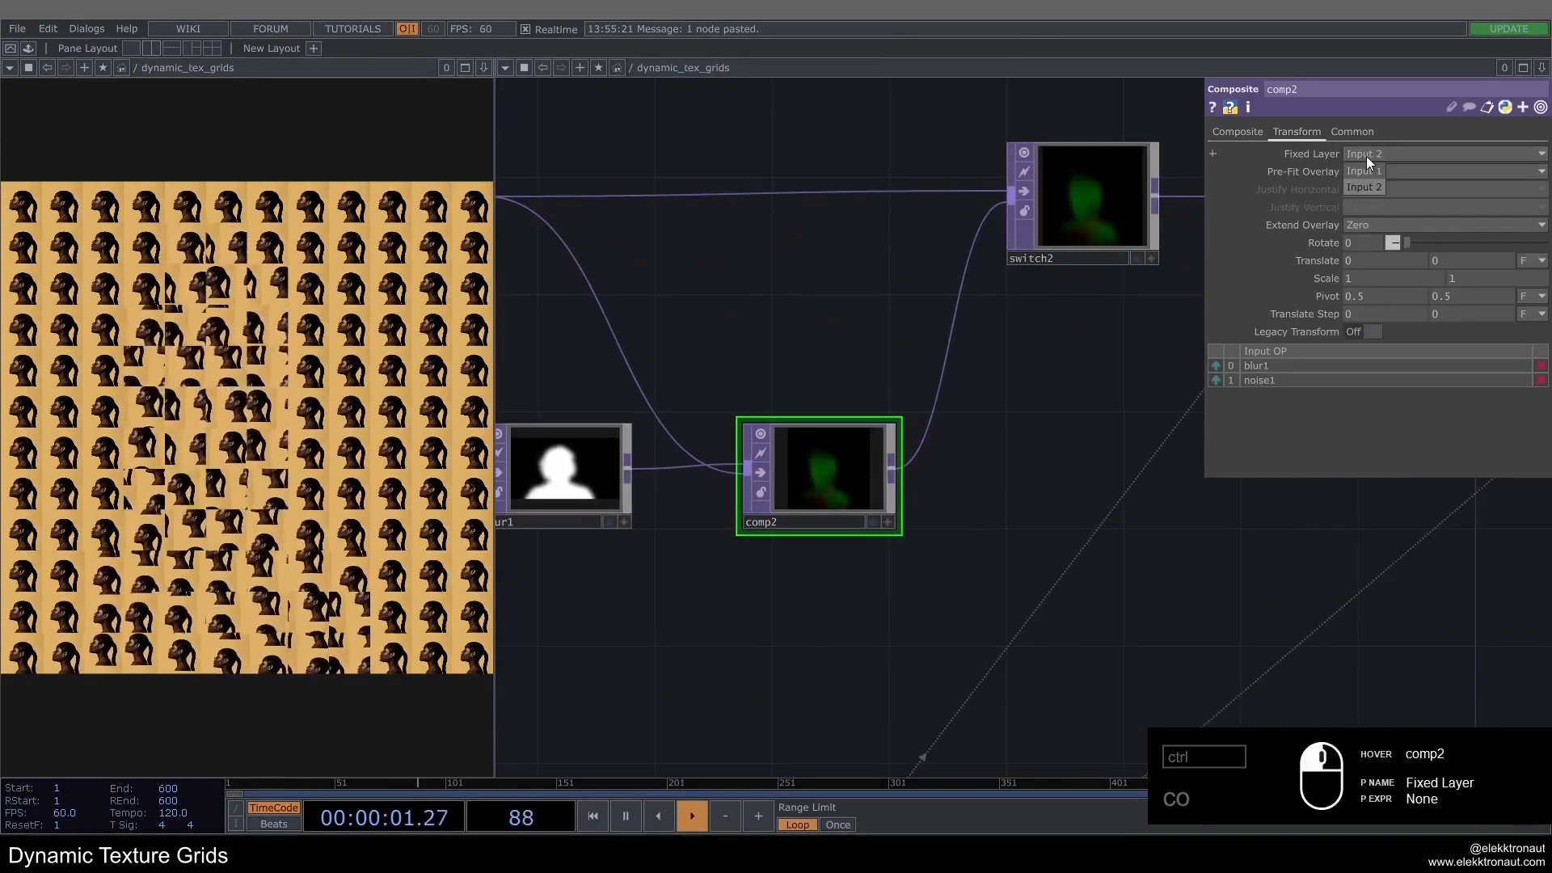
{"action": "left_click", "coordinate": [1358, 170]}
Step: Set comp2's pixel format to 32-bit float (RGB)
{"action": "scroll", "coordinate": [794, 372], "scroll_direction": "down", "scroll_amount": 3}
{"action": "left_click", "coordinate": [1352, 131]}
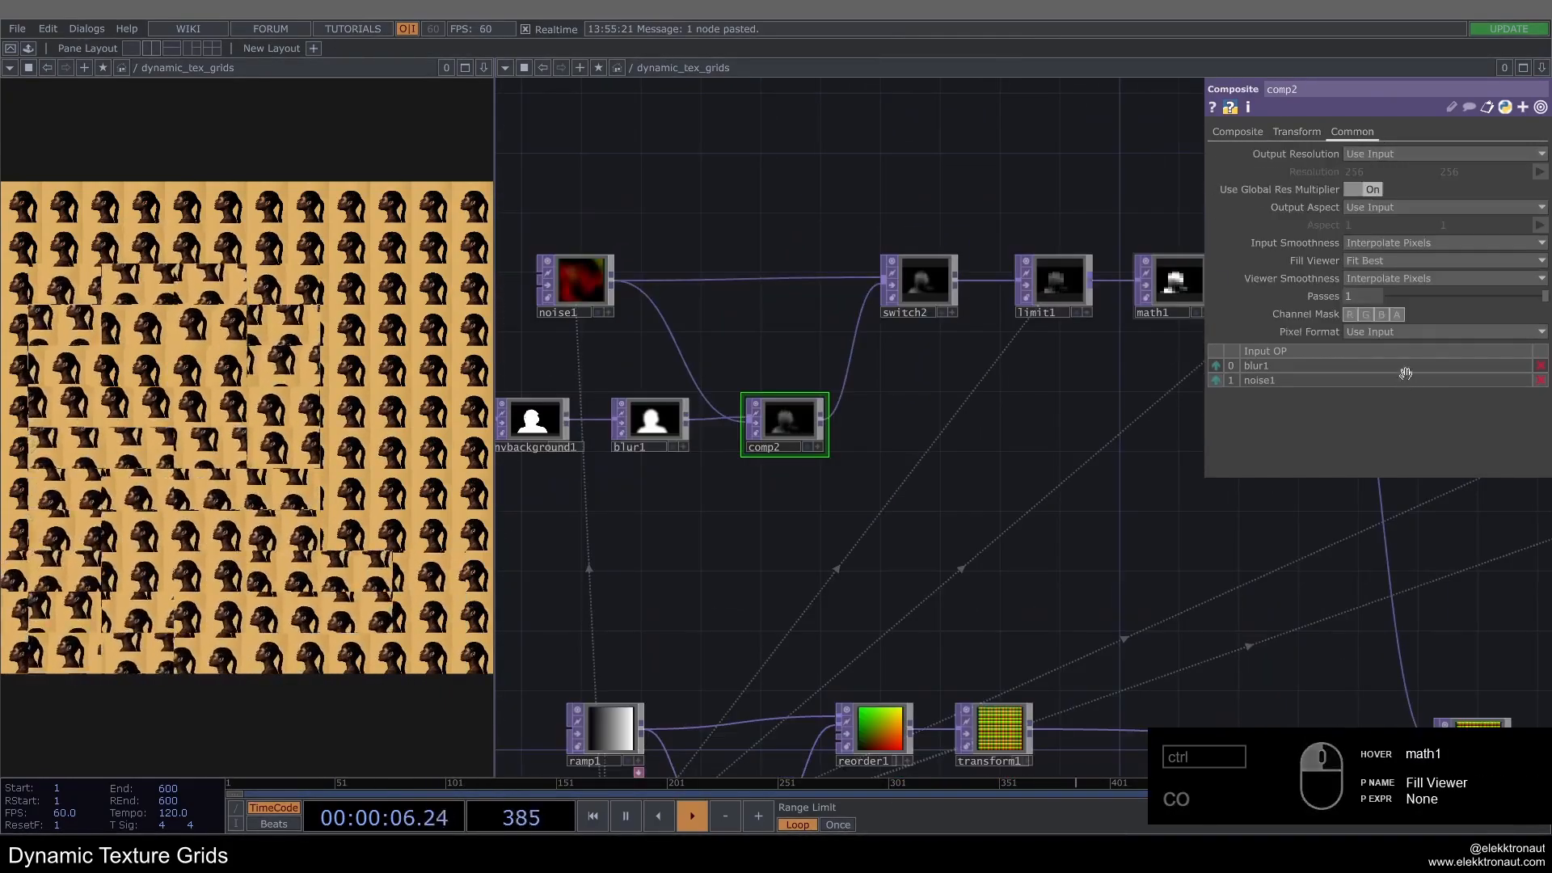
{"action": "left_click", "coordinate": [1401, 330]}
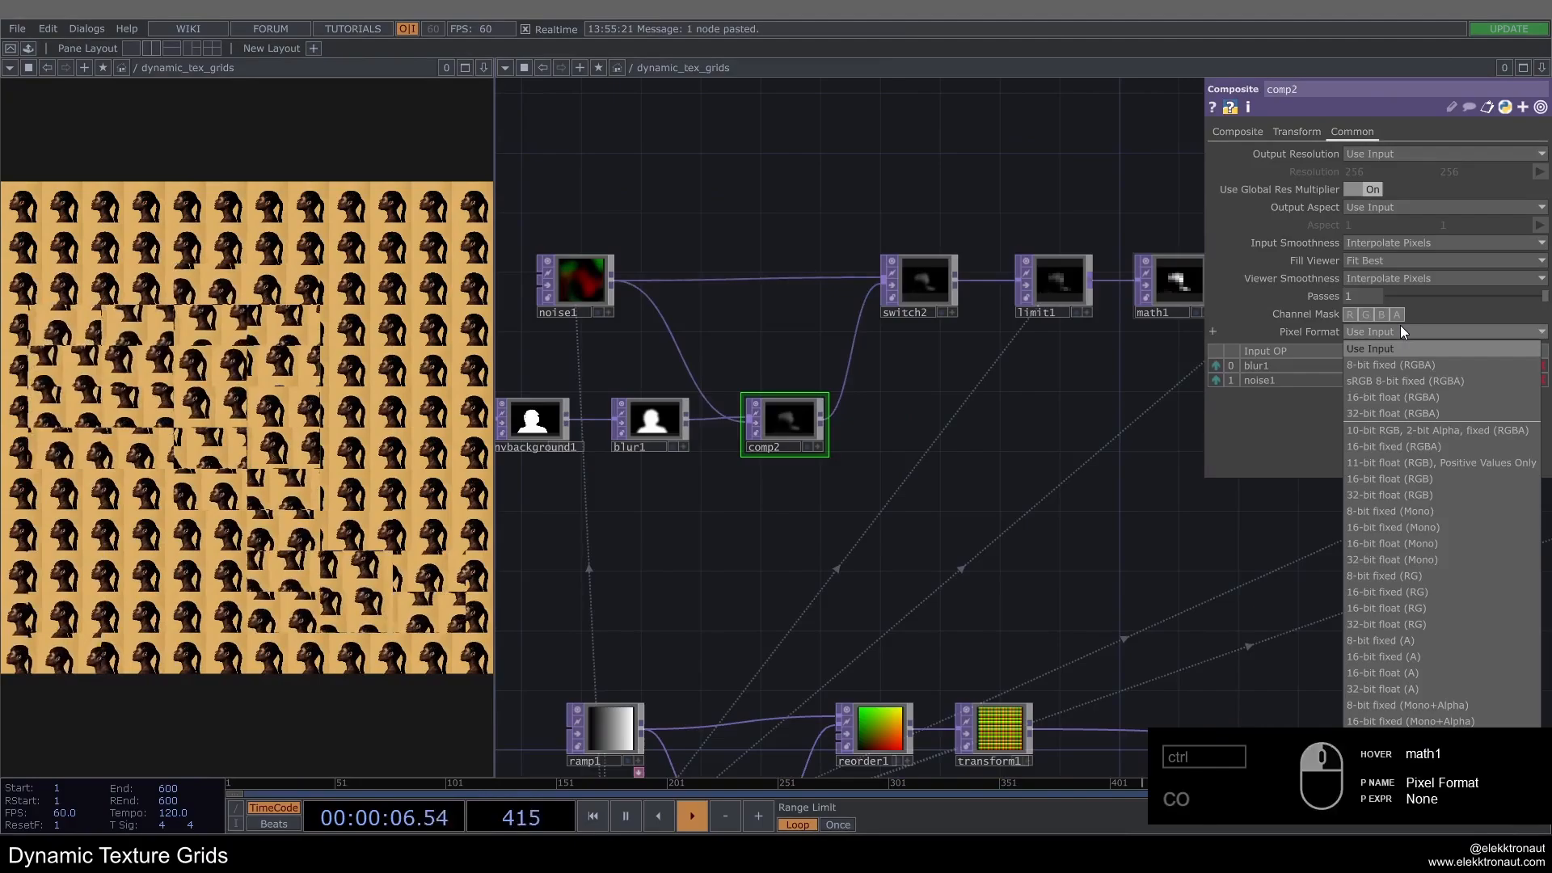
{"action": "left_click", "coordinate": [1433, 497]}
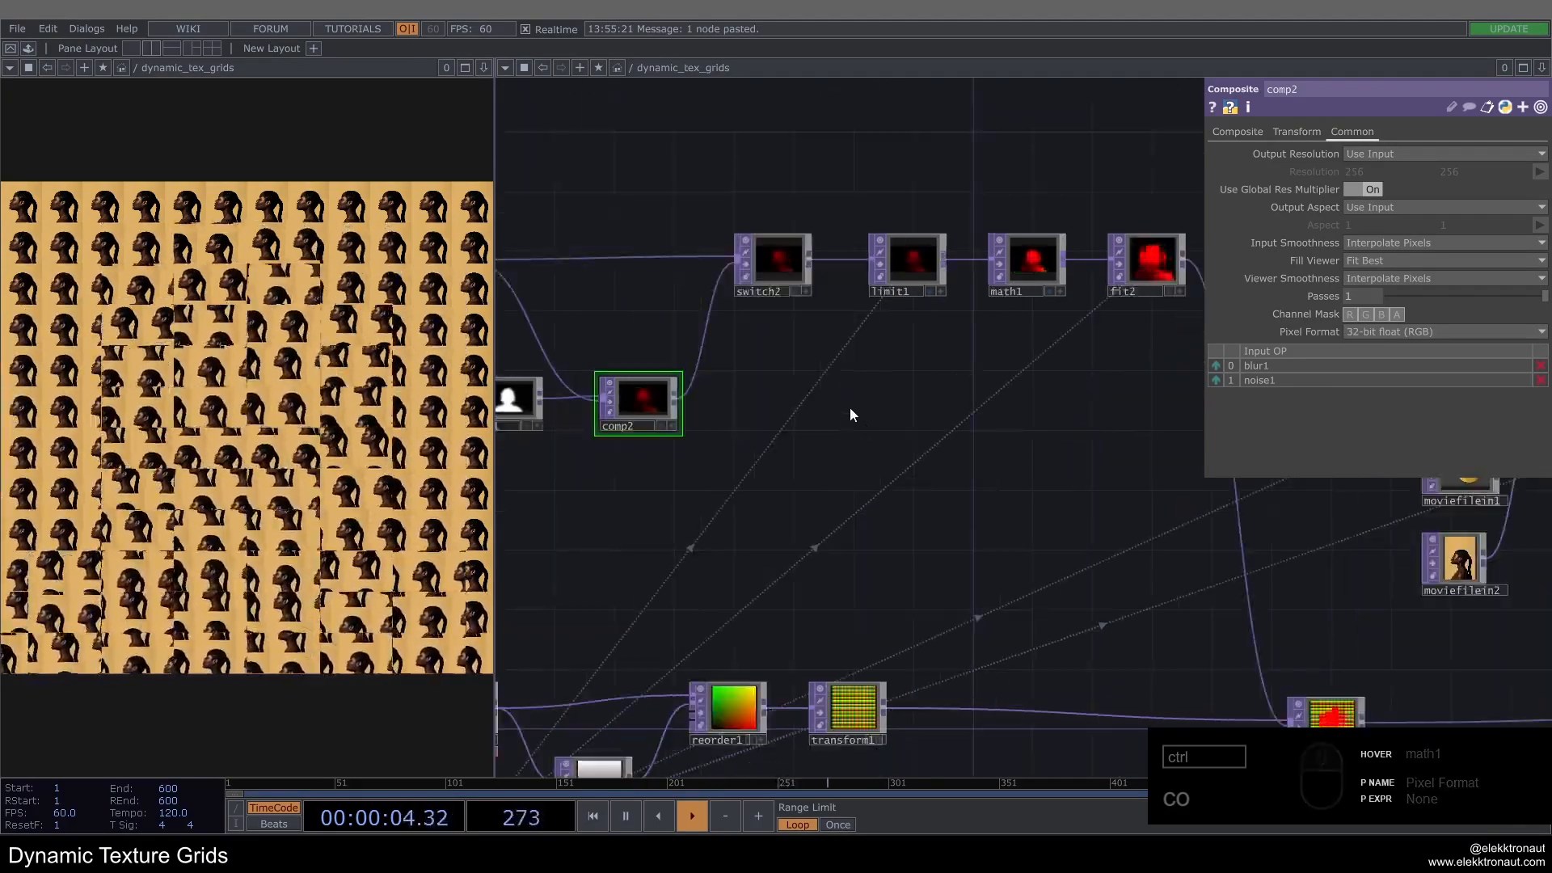
Step: Check the composite's result and move the whole chain from noise1 and videodevin1 through fit2 farther from the ramp chain
{"action": "scroll", "coordinate": [678, 408], "scroll_direction": "up", "scroll_amount": 5}
{"action": "left_click_drag", "start_coordinate": [642, 255], "coordinate": [940, 315]}
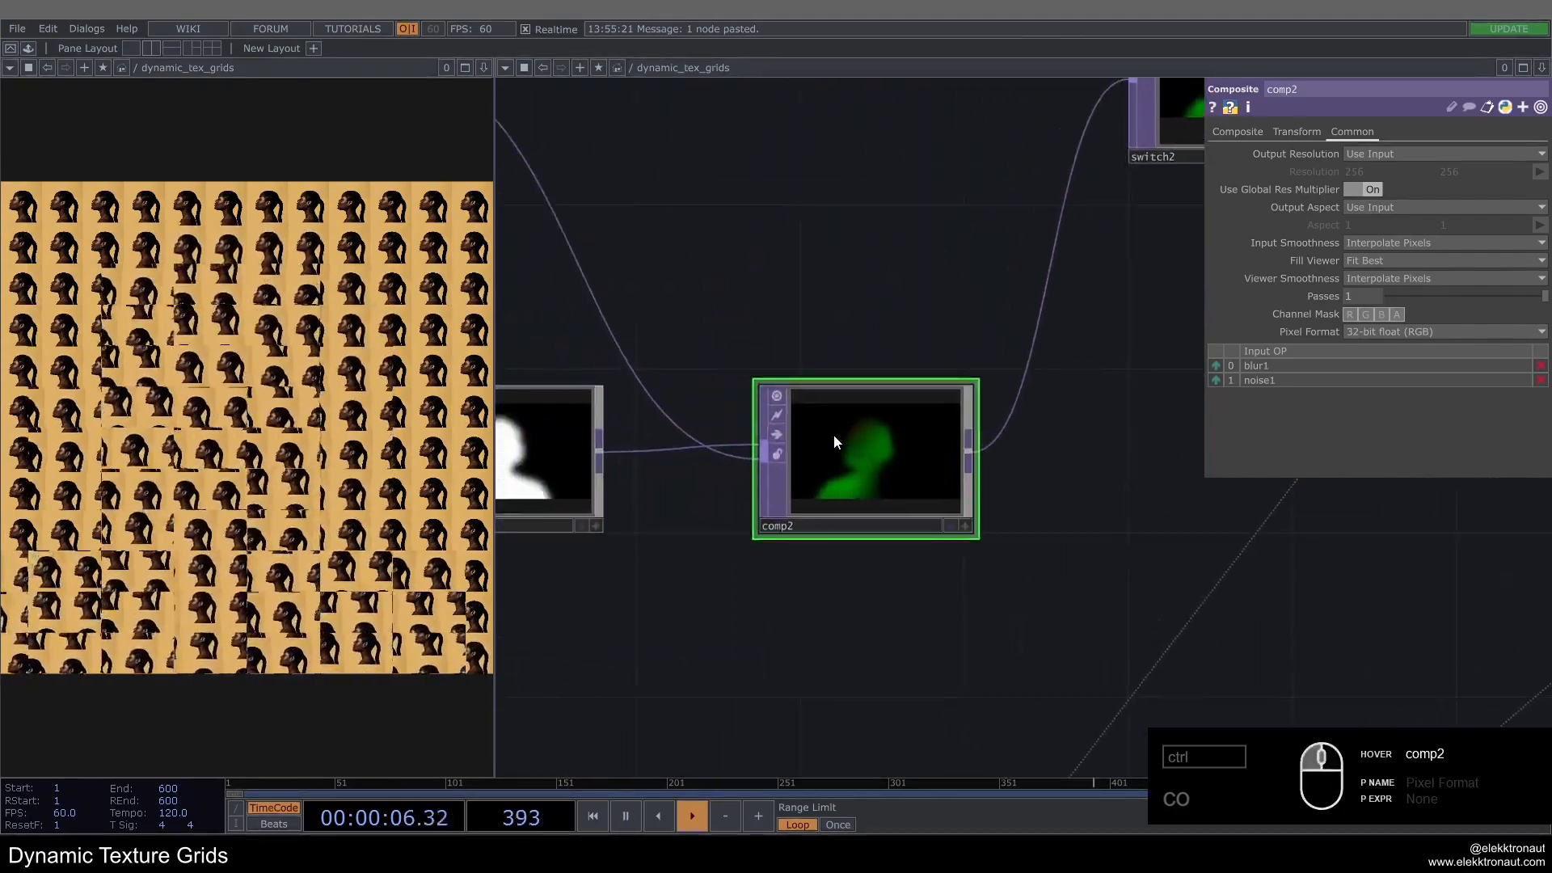
{"action": "scroll", "coordinate": [865, 438], "scroll_direction": "up", "scroll_amount": 3}
{"action": "scroll", "coordinate": [833, 503], "scroll_direction": "down", "scroll_amount": 5}
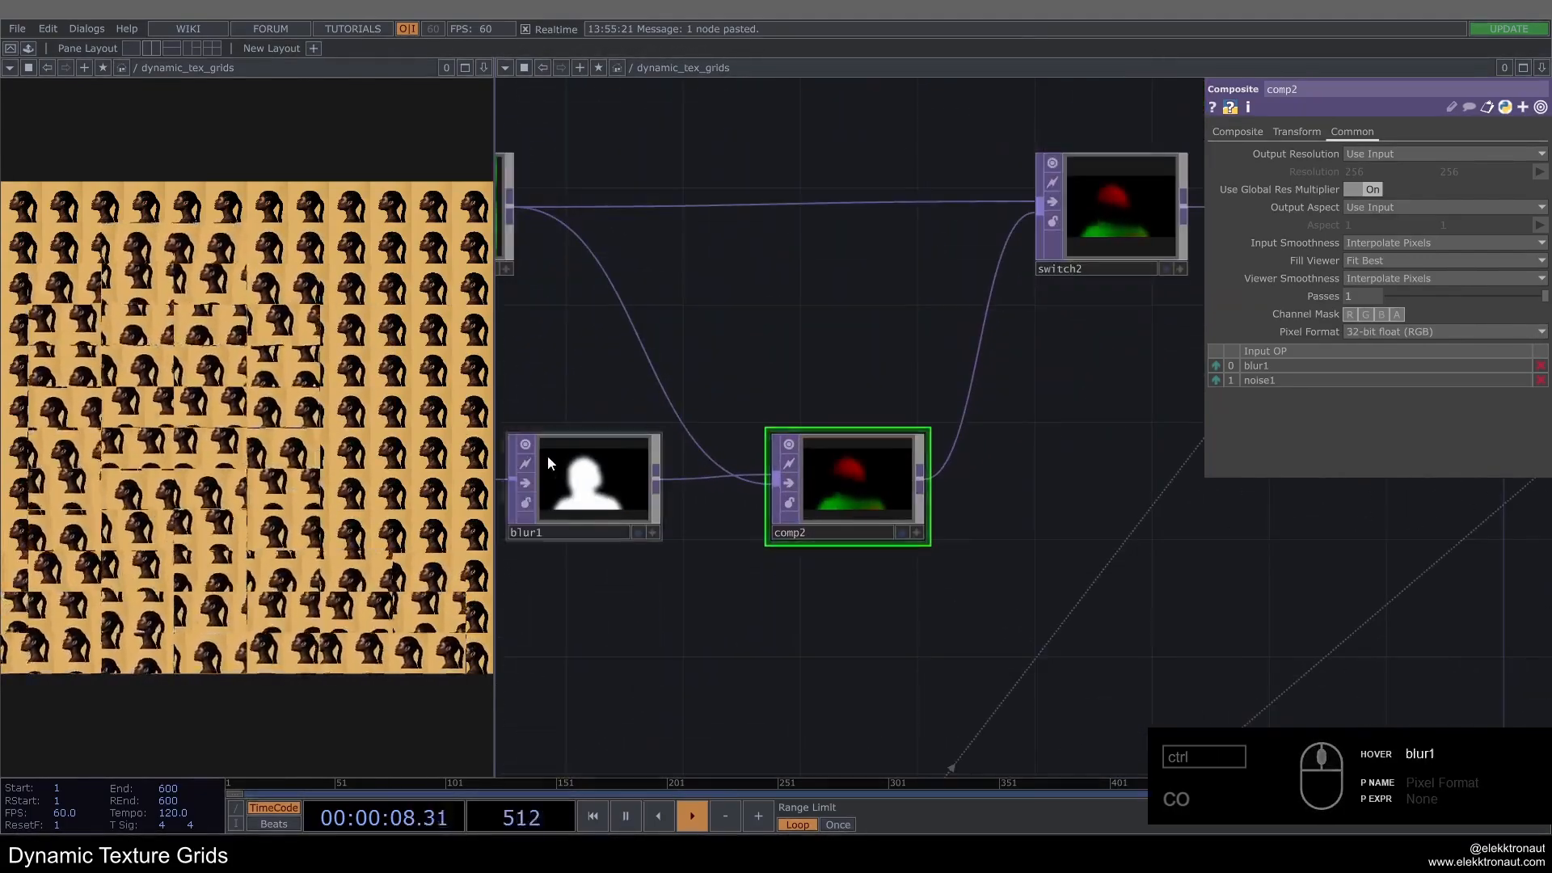
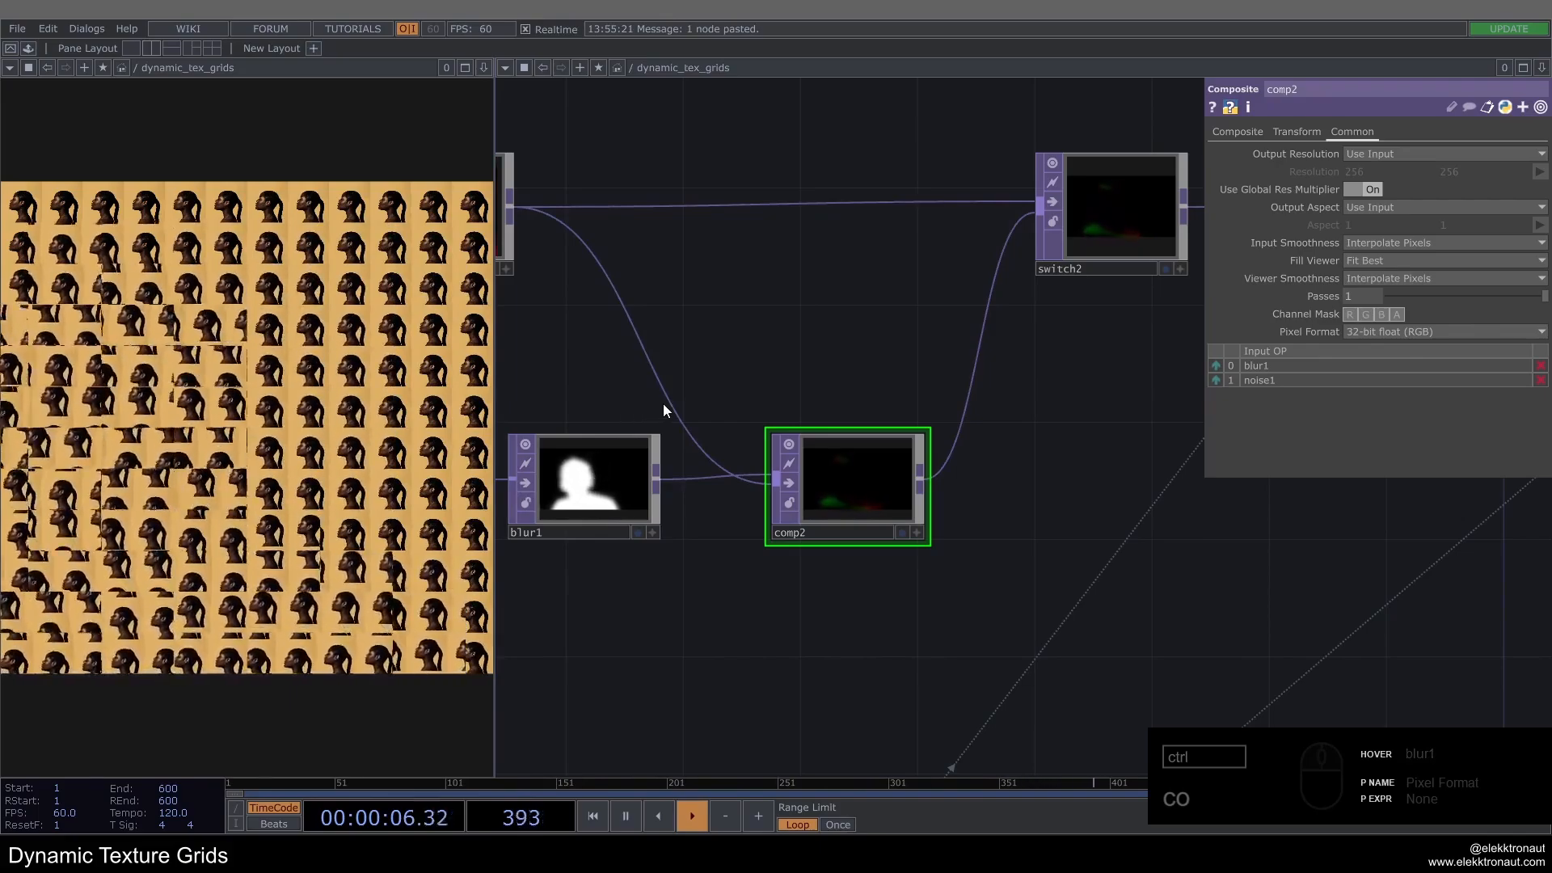
{"action": "scroll", "coordinate": [672, 409], "scroll_direction": "down", "scroll_amount": 6}
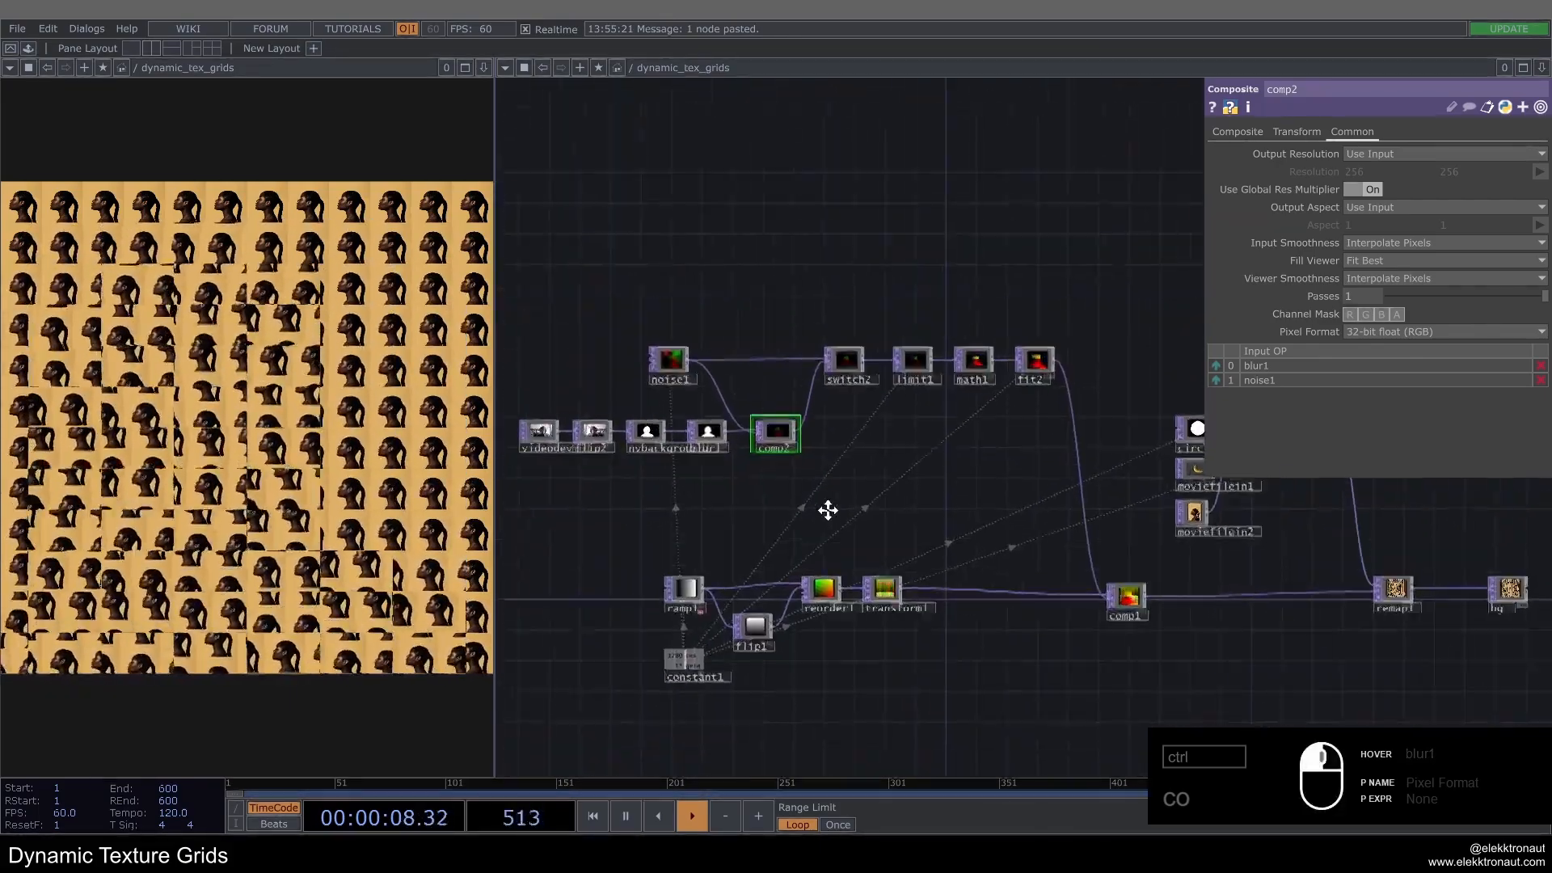
{"action": "left_click_drag", "start_coordinate": [896, 425], "coordinate": [894, 422]}
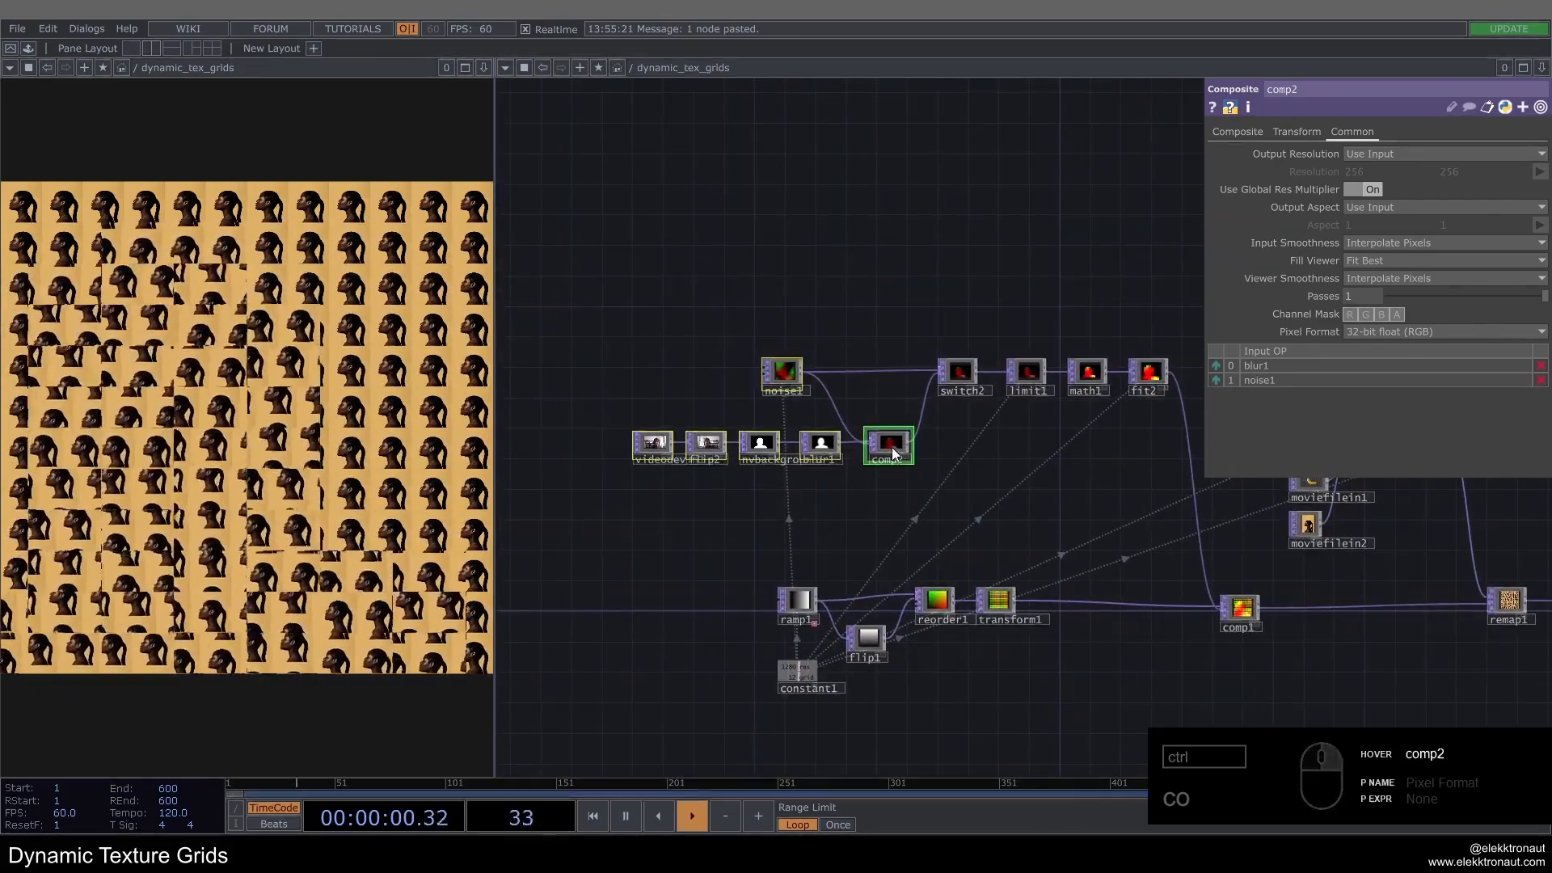
{"action": "left_click_drag", "start_coordinate": [1164, 490], "coordinate": [662, 322]}
{"action": "left_click_drag", "start_coordinate": [899, 447], "coordinate": [808, 369]}
Step: Add a Circle TOP to the network just below nvbackground1
{"action": "scroll", "coordinate": [732, 428], "scroll_direction": "up", "scroll_amount": 4}
{"action": "left_click_drag", "start_coordinate": [688, 444], "coordinate": [702, 448]}
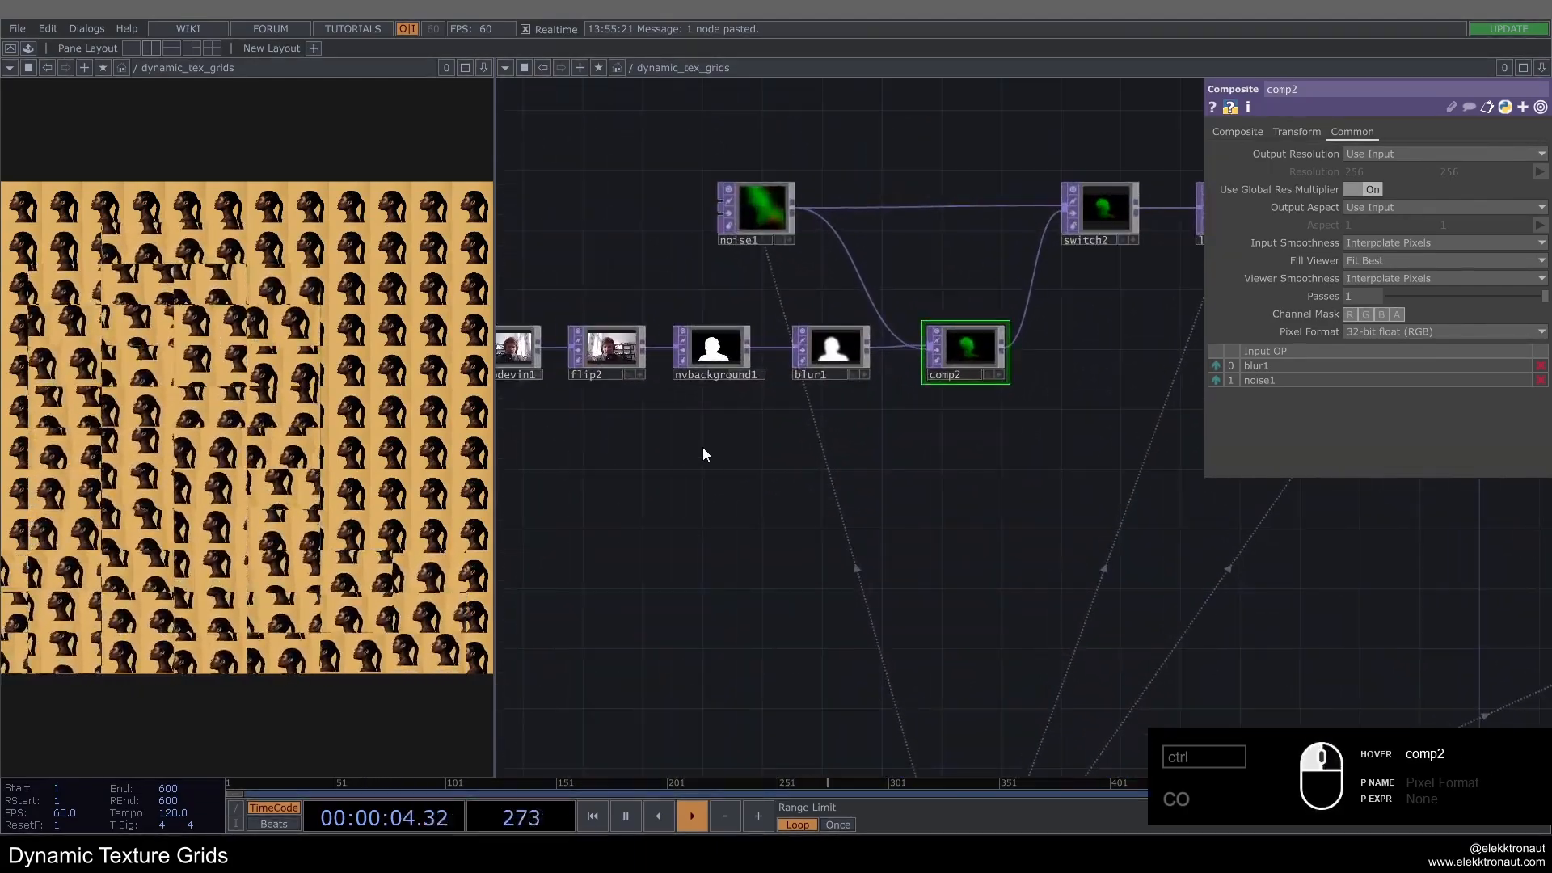
{"action": "key", "text": "Tab"}
{"action": "type", "text": "ci"}
{"action": "left_click", "coordinate": [451, 409]}
{"action": "left_click", "coordinate": [709, 469]}
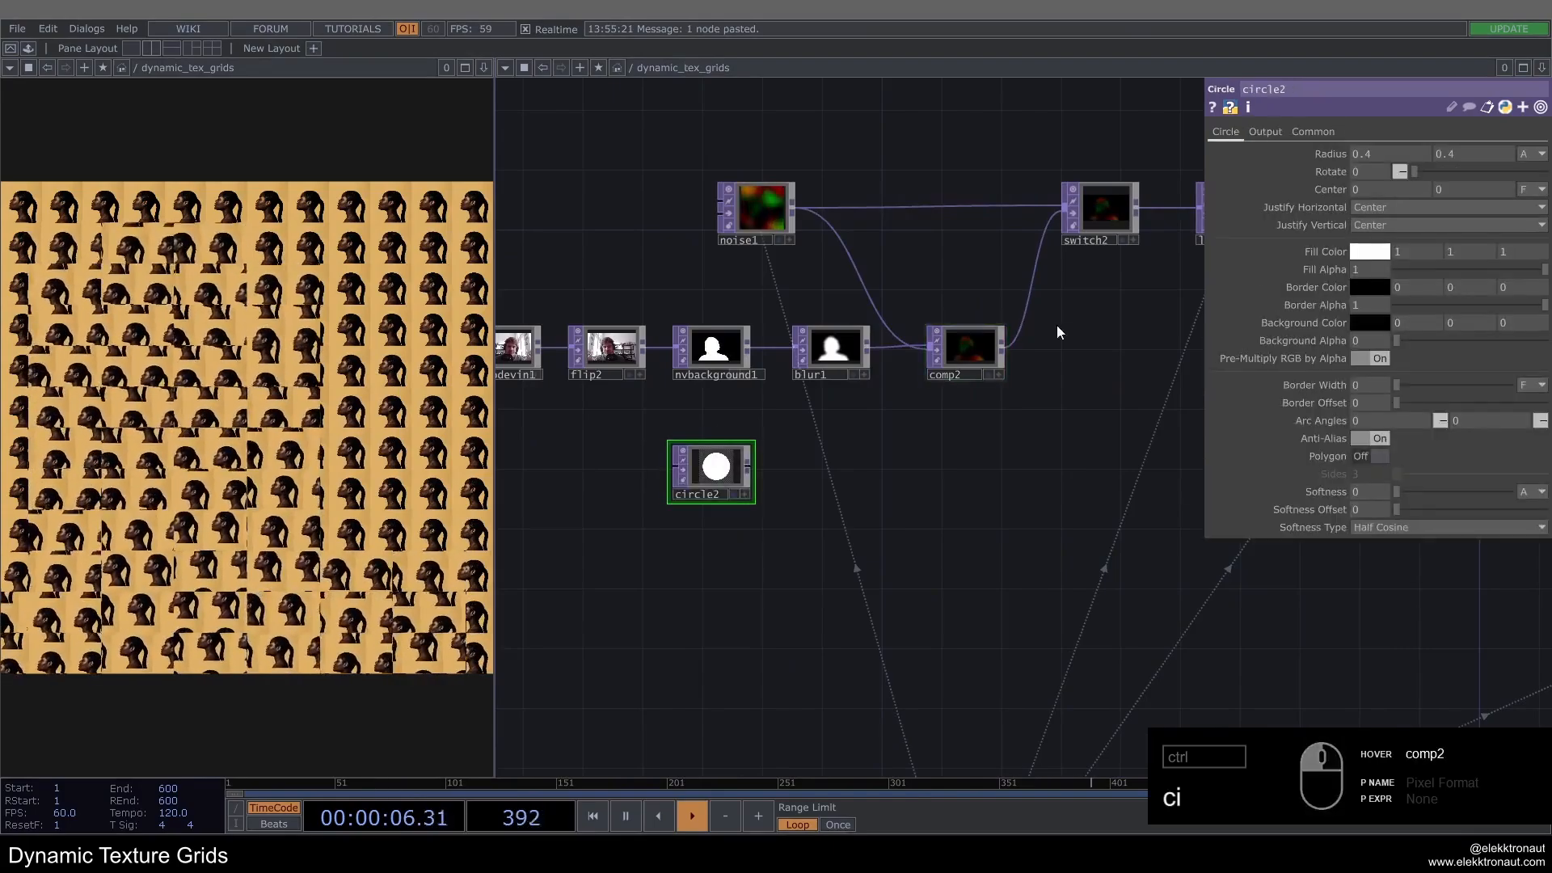
Step: Drive both of circle2's resolution values with the res channel of constant1
{"action": "left_click", "coordinate": [1298, 134]}
{"action": "scroll", "coordinate": [1005, 450], "scroll_direction": "down", "scroll_amount": 4}
{"action": "scroll", "coordinate": [949, 564], "scroll_direction": "up", "scroll_amount": 3}
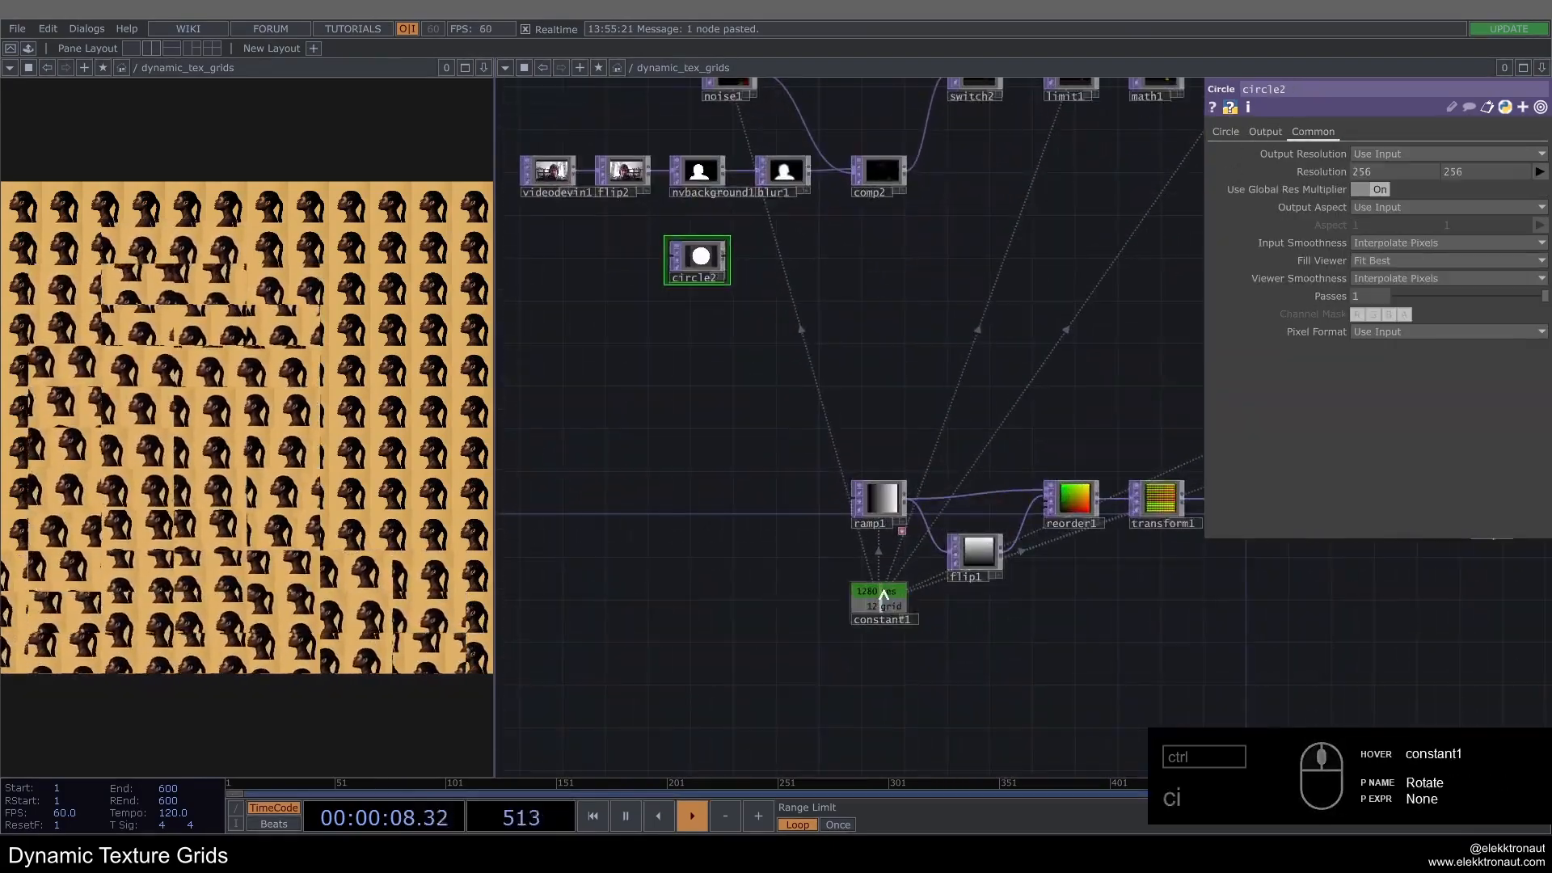
{"action": "left_click", "coordinate": [1379, 332]}
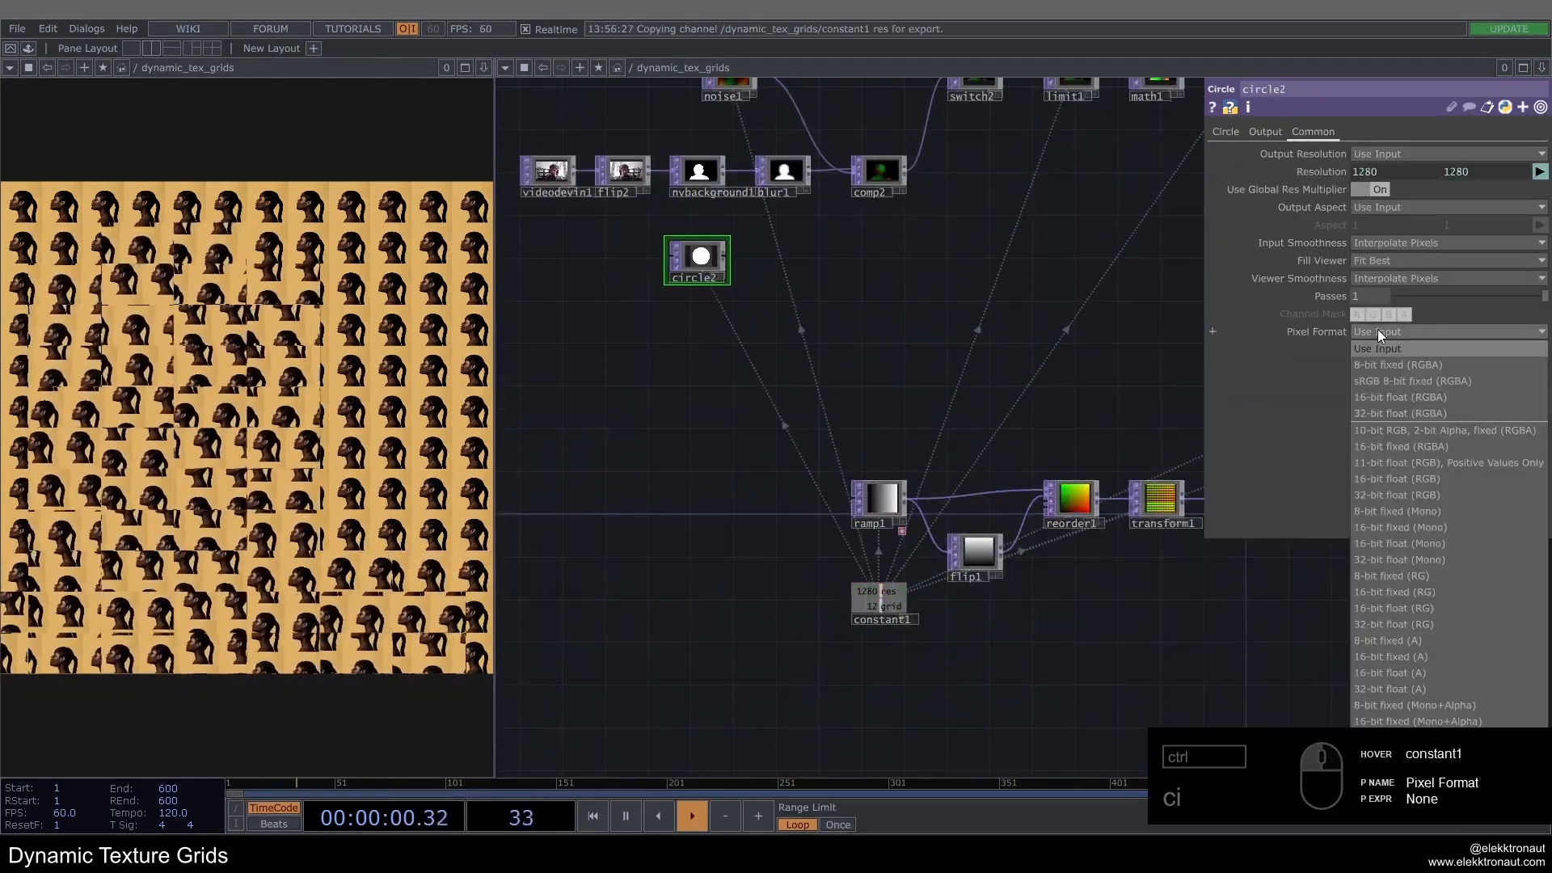
{"action": "left_click", "coordinate": [1380, 333]}
{"action": "left_click", "coordinate": [1379, 332]}
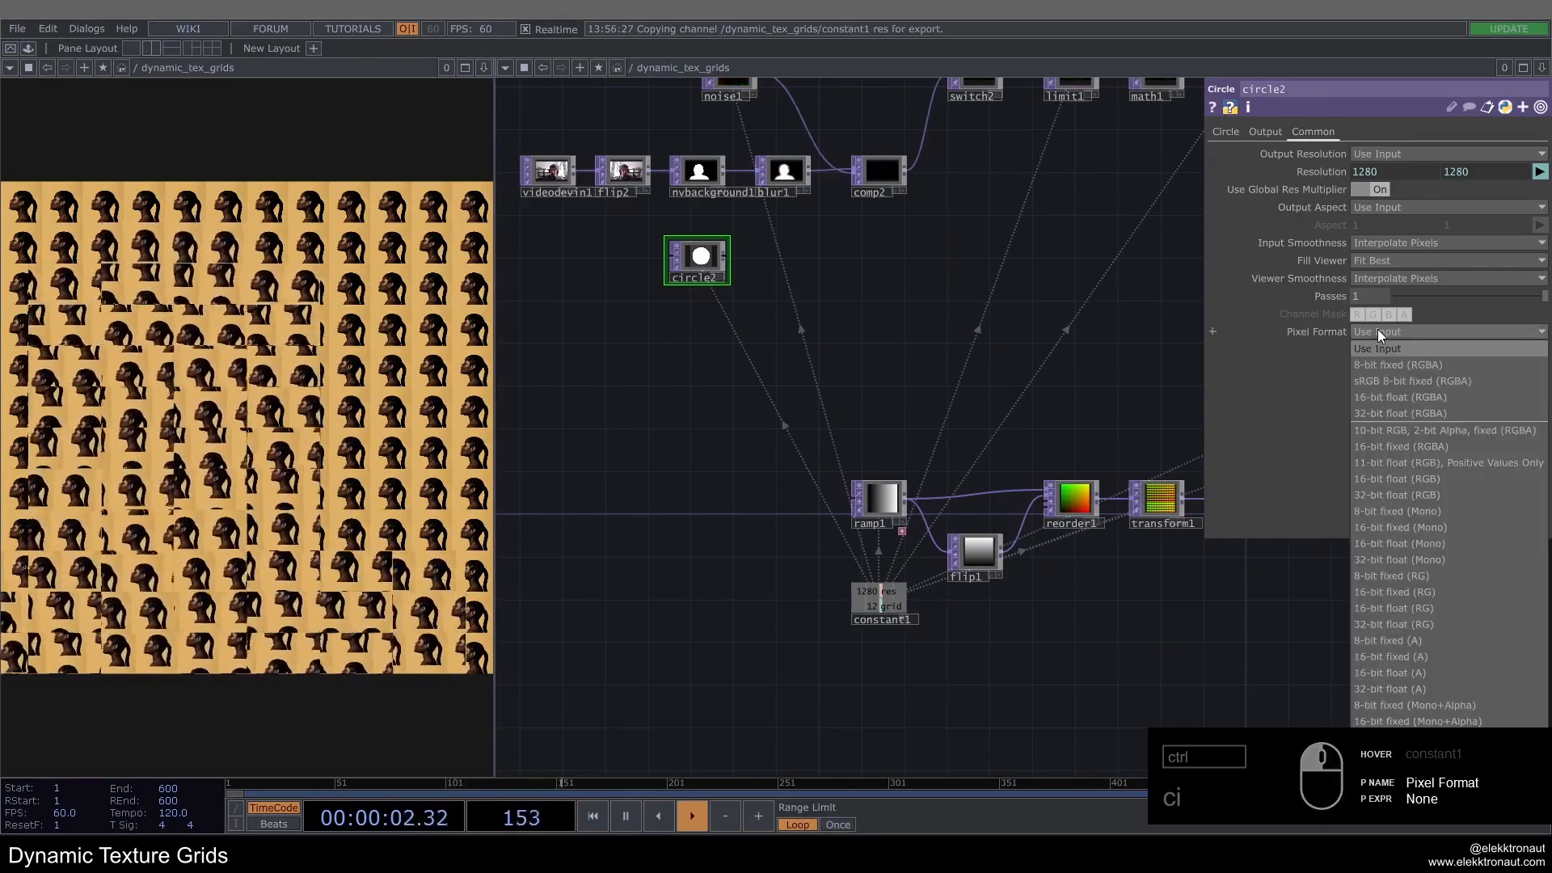
{"action": "left_click", "coordinate": [1380, 333]}
Step: Set circle2's radius to 0.1 by 0.1
{"action": "scroll", "coordinate": [772, 203], "scroll_direction": "up", "scroll_amount": 2}
{"action": "scroll", "coordinate": [845, 235], "scroll_direction": "down", "scroll_amount": 4}
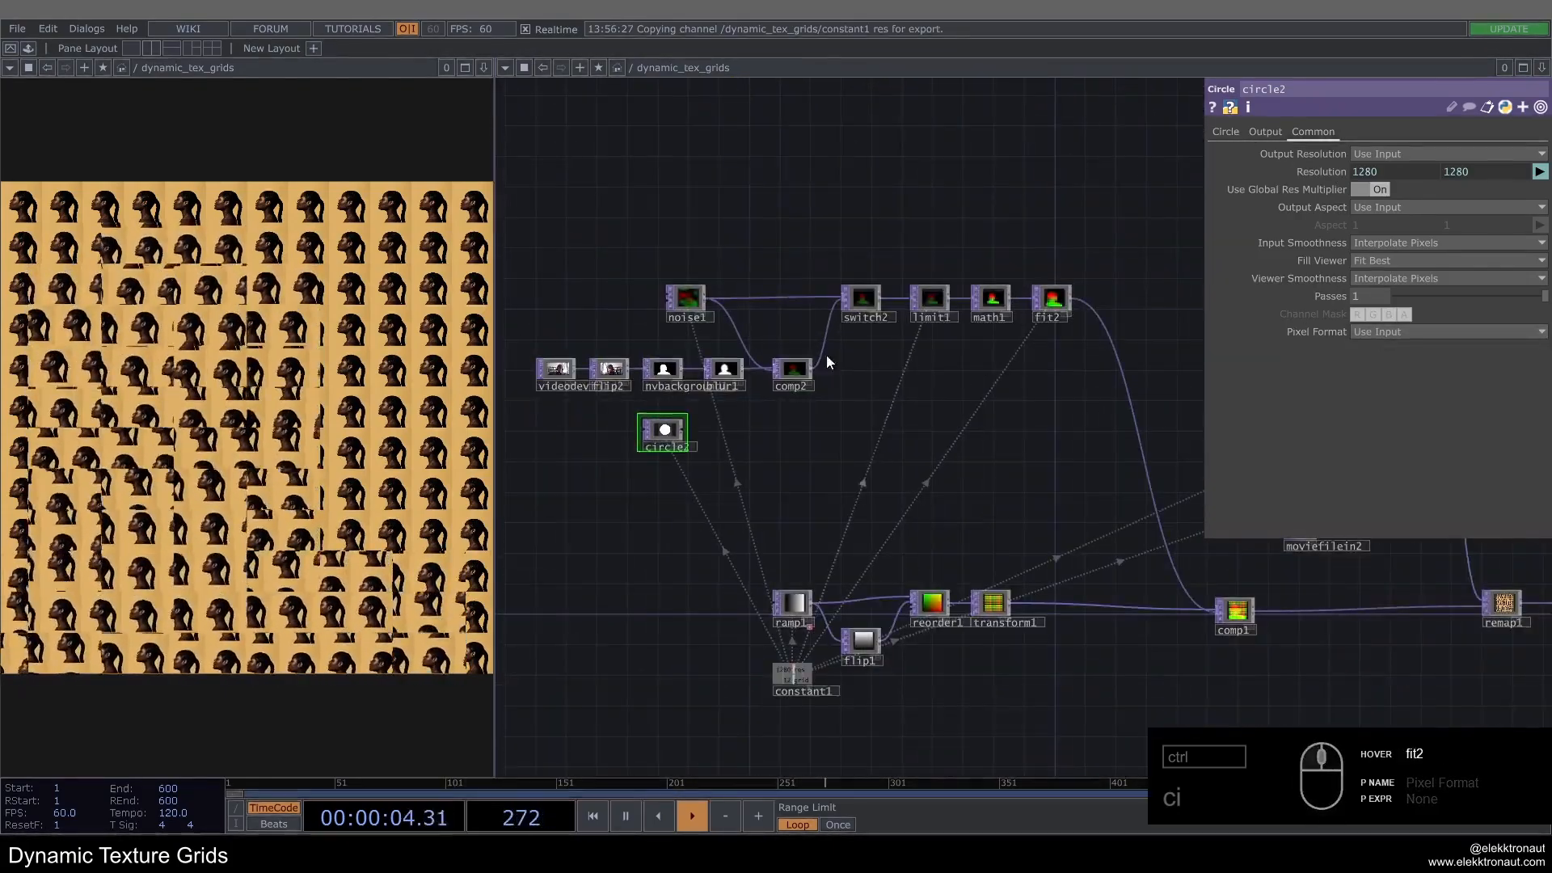
{"action": "scroll", "coordinate": [666, 428], "scroll_direction": "up", "scroll_amount": 5}
{"action": "left_click", "coordinate": [1231, 133]}
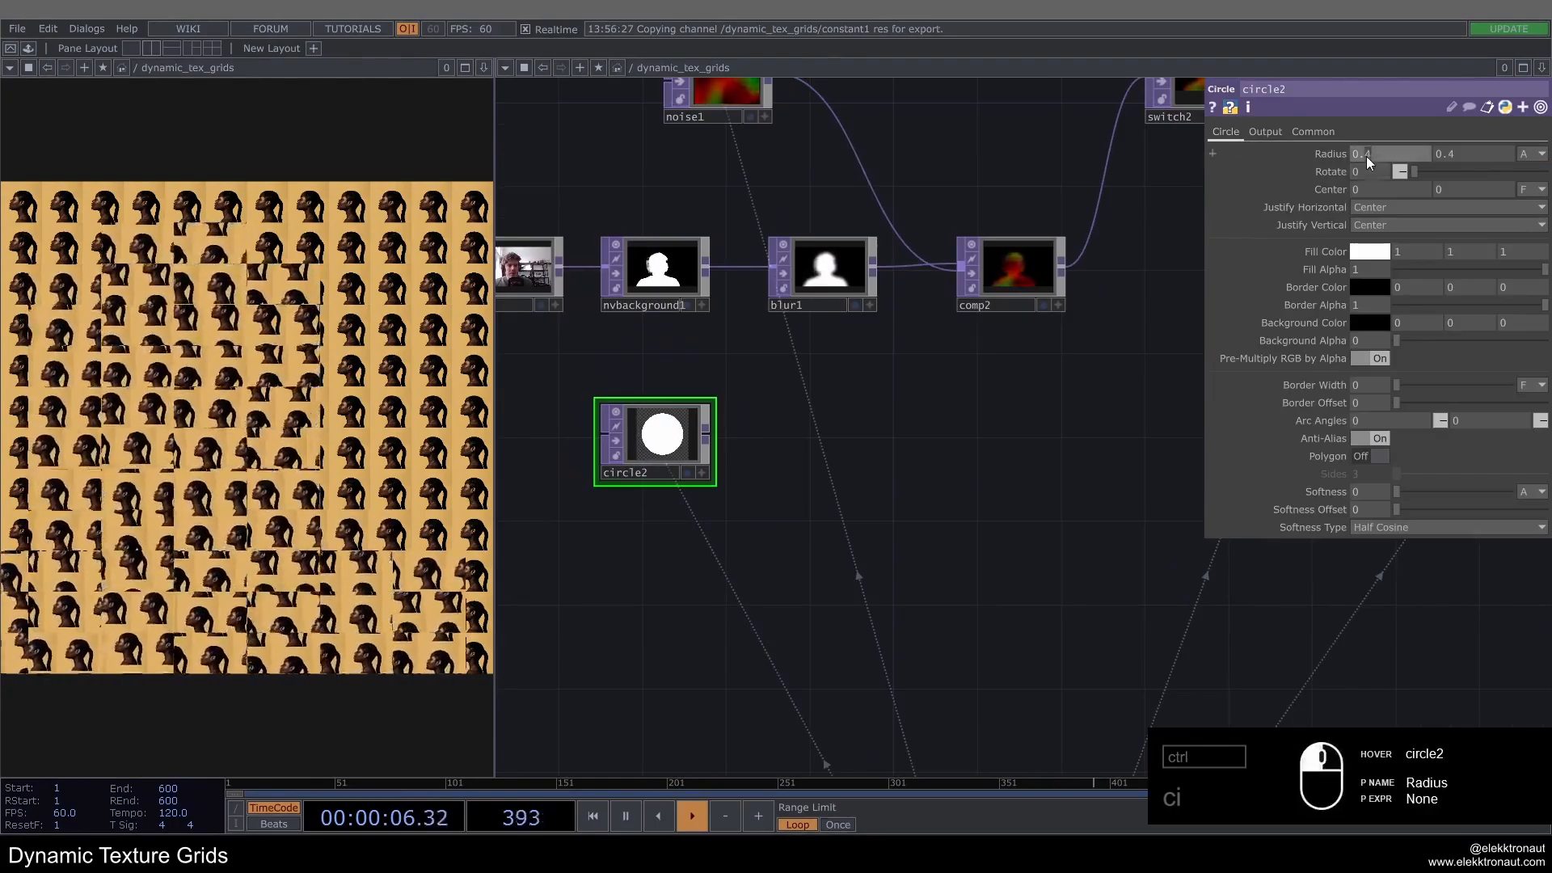
{"action": "scroll", "coordinate": [614, 415], "scroll_direction": "up", "scroll_amount": 4}
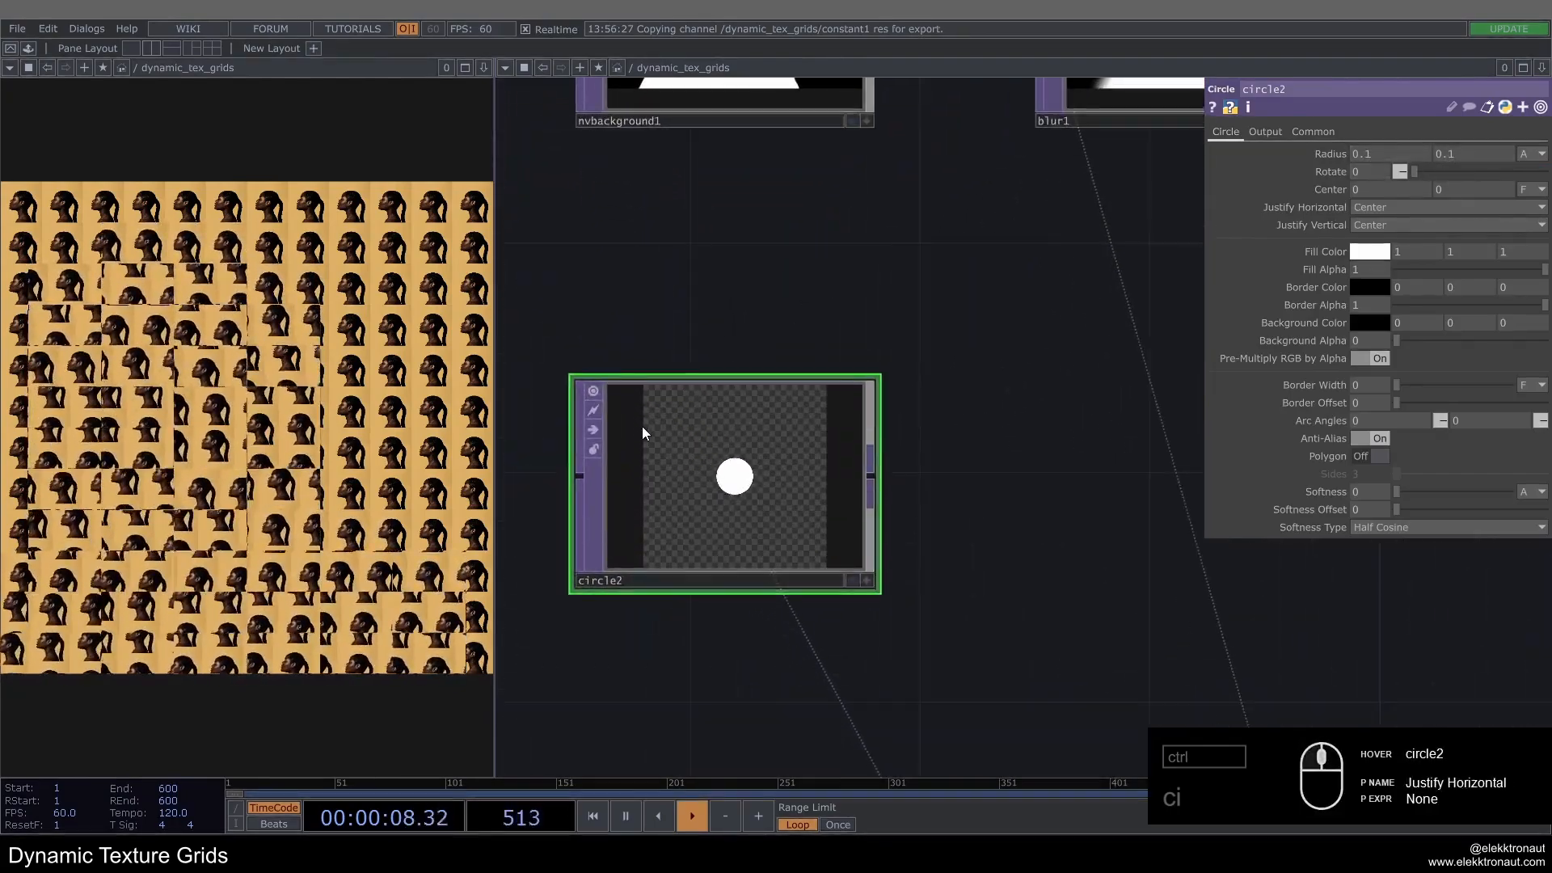
{"action": "scroll", "coordinate": [647, 426], "scroll_direction": "down", "scroll_amount": 4}
Step: Add an LFO CHOP beside circle2, below the video device input node
{"action": "left_click_drag", "start_coordinate": [649, 568], "coordinate": [891, 596]}
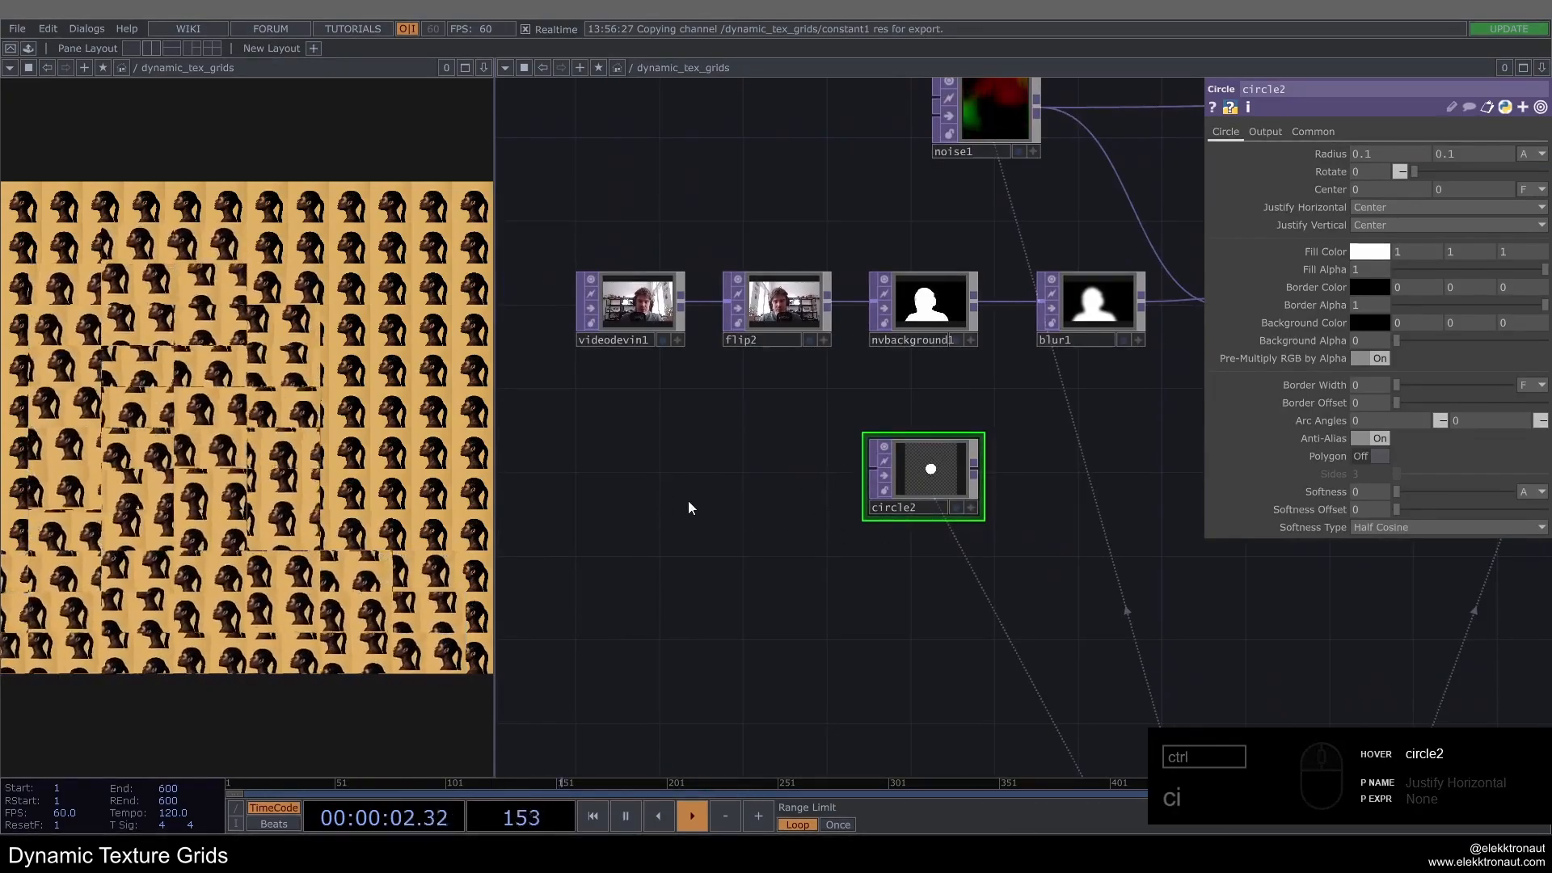
{"action": "left_click_drag", "start_coordinate": [689, 508], "coordinate": [784, 485]}
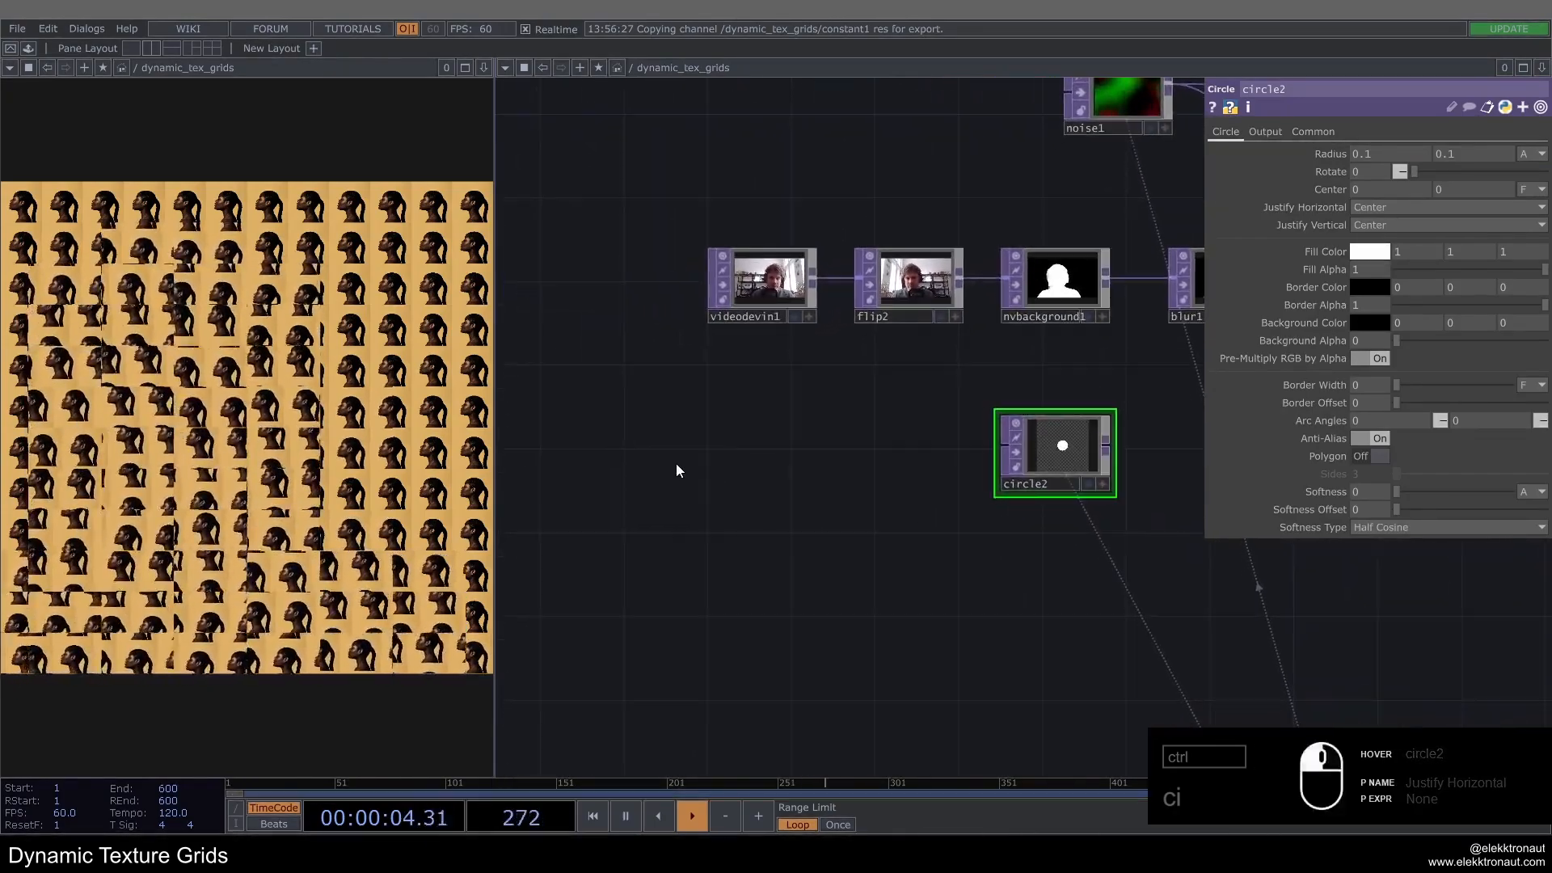
{"action": "key", "text": "Tab"}
{"action": "type", "text": "lf"}
{"action": "left_click", "coordinate": [488, 260]}
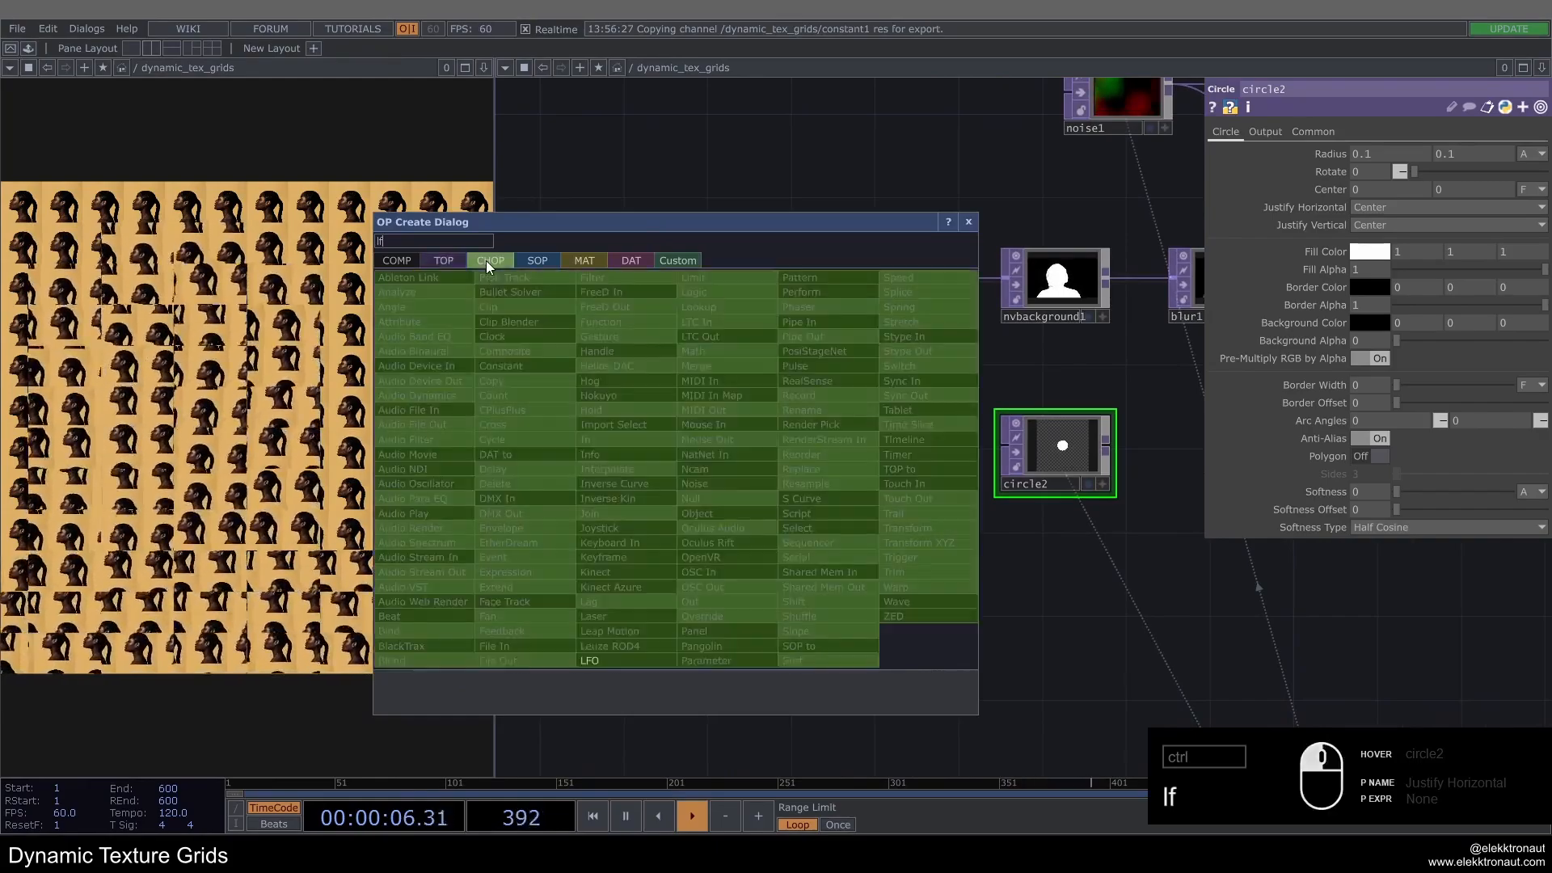
{"action": "left_click", "coordinate": [610, 657]}
{"action": "left_click", "coordinate": [635, 440]}
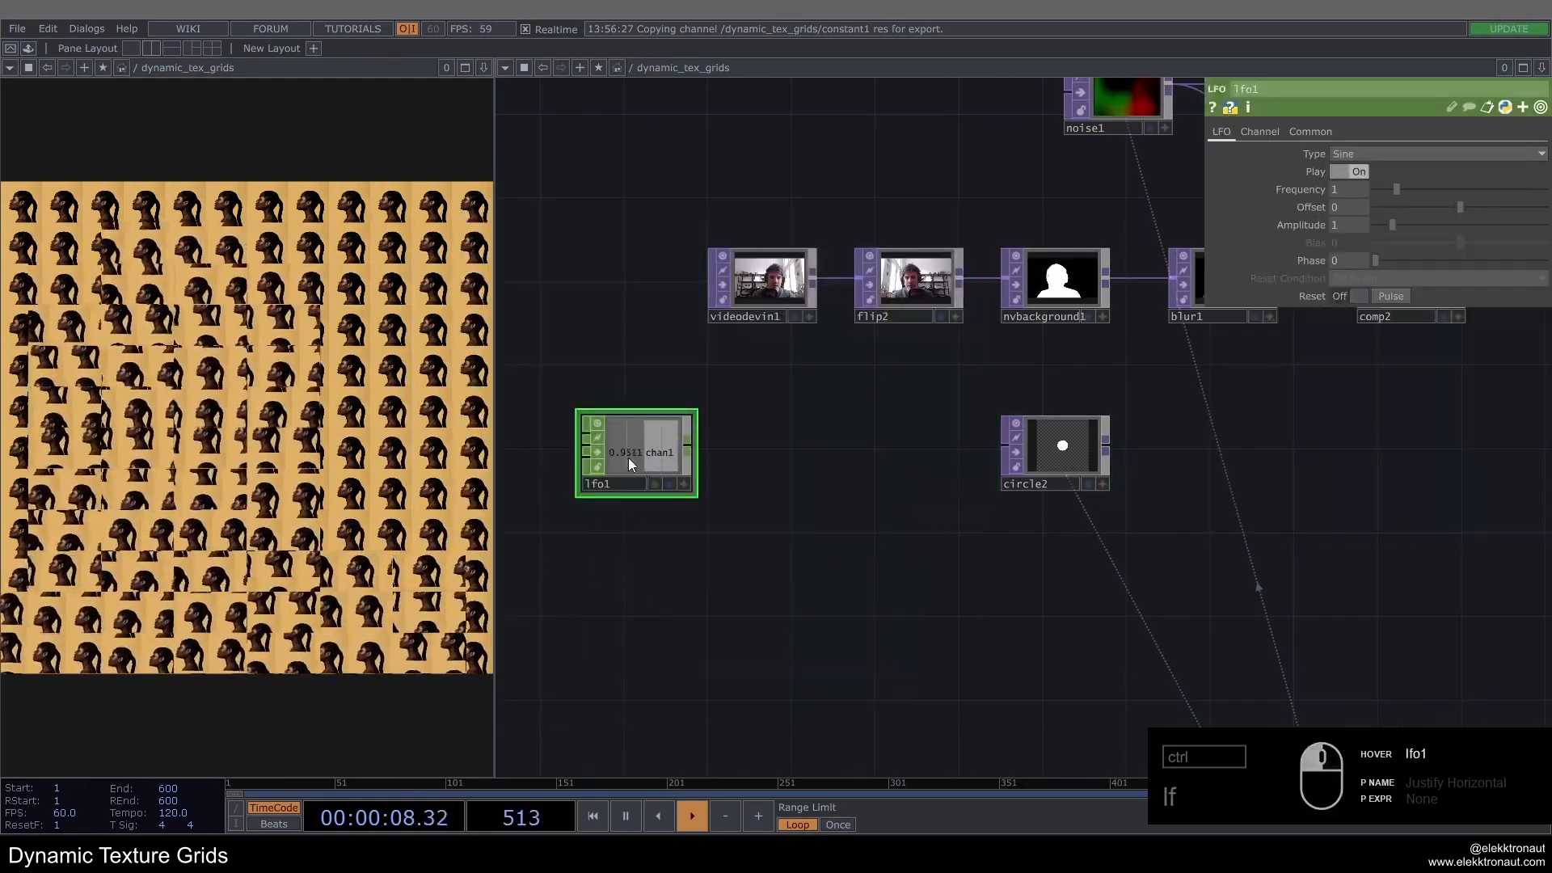
Step: Name the LFO's channel tx
{"action": "left_click", "coordinate": [1269, 131]}
{"action": "type", "text": "tx"}
{"action": "key", "text": "Return"}
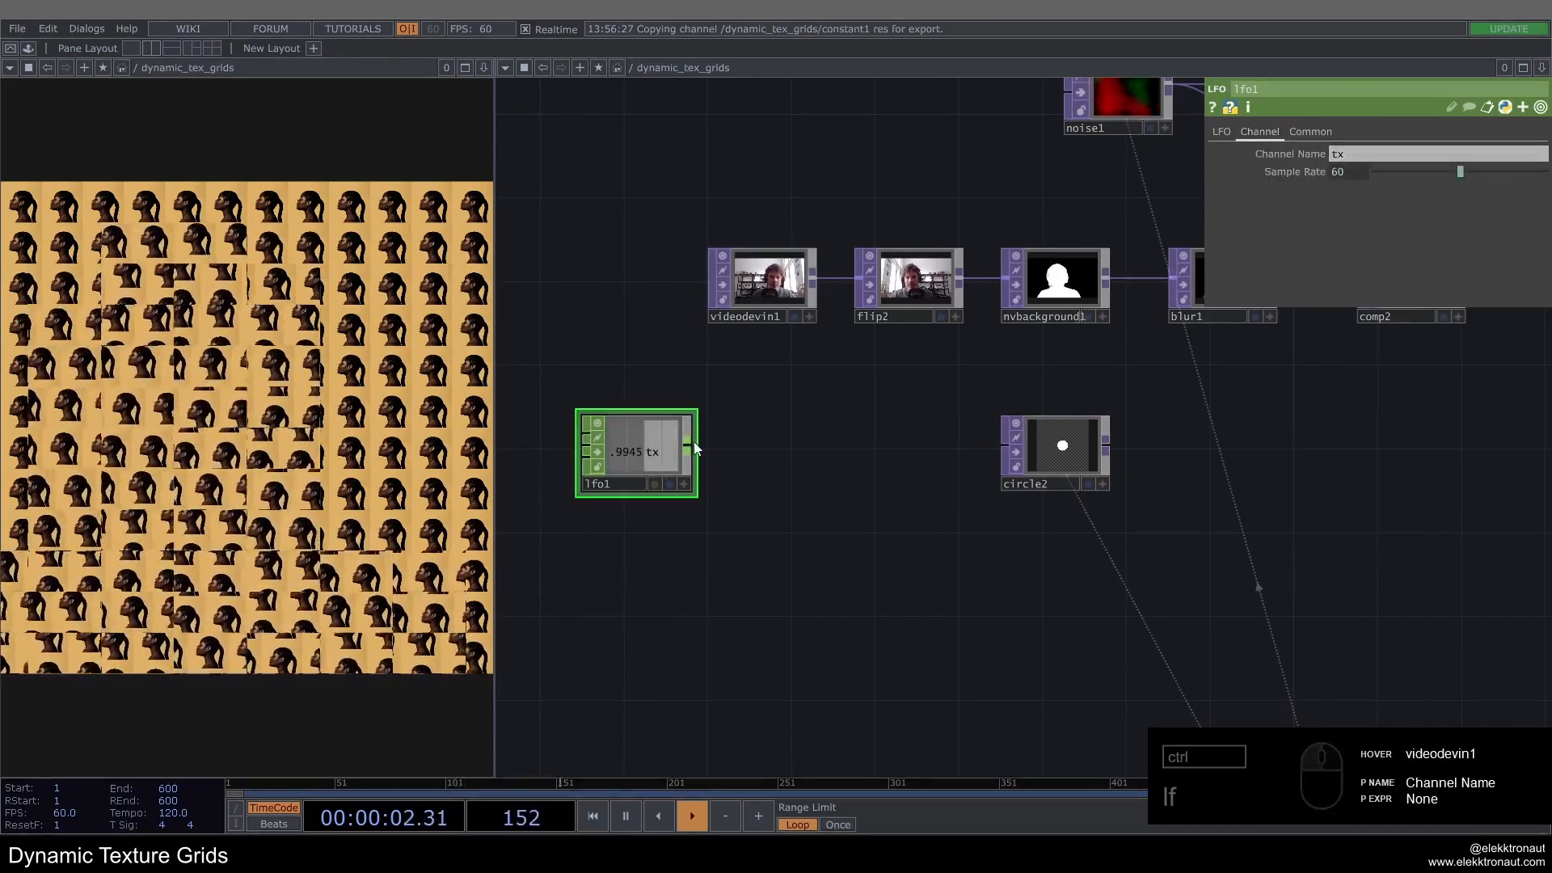
Step: Duplicate the LFO below the original and name the copy's channel ty
{"action": "key", "text": "ctrl+c"}
{"action": "key", "text": "ctrl+v"}
{"action": "left_click", "coordinate": [1338, 154]}
{"action": "type", "text": "ty"}
{"action": "key", "text": "Return"}
{"action": "left_click", "coordinate": [788, 313]}
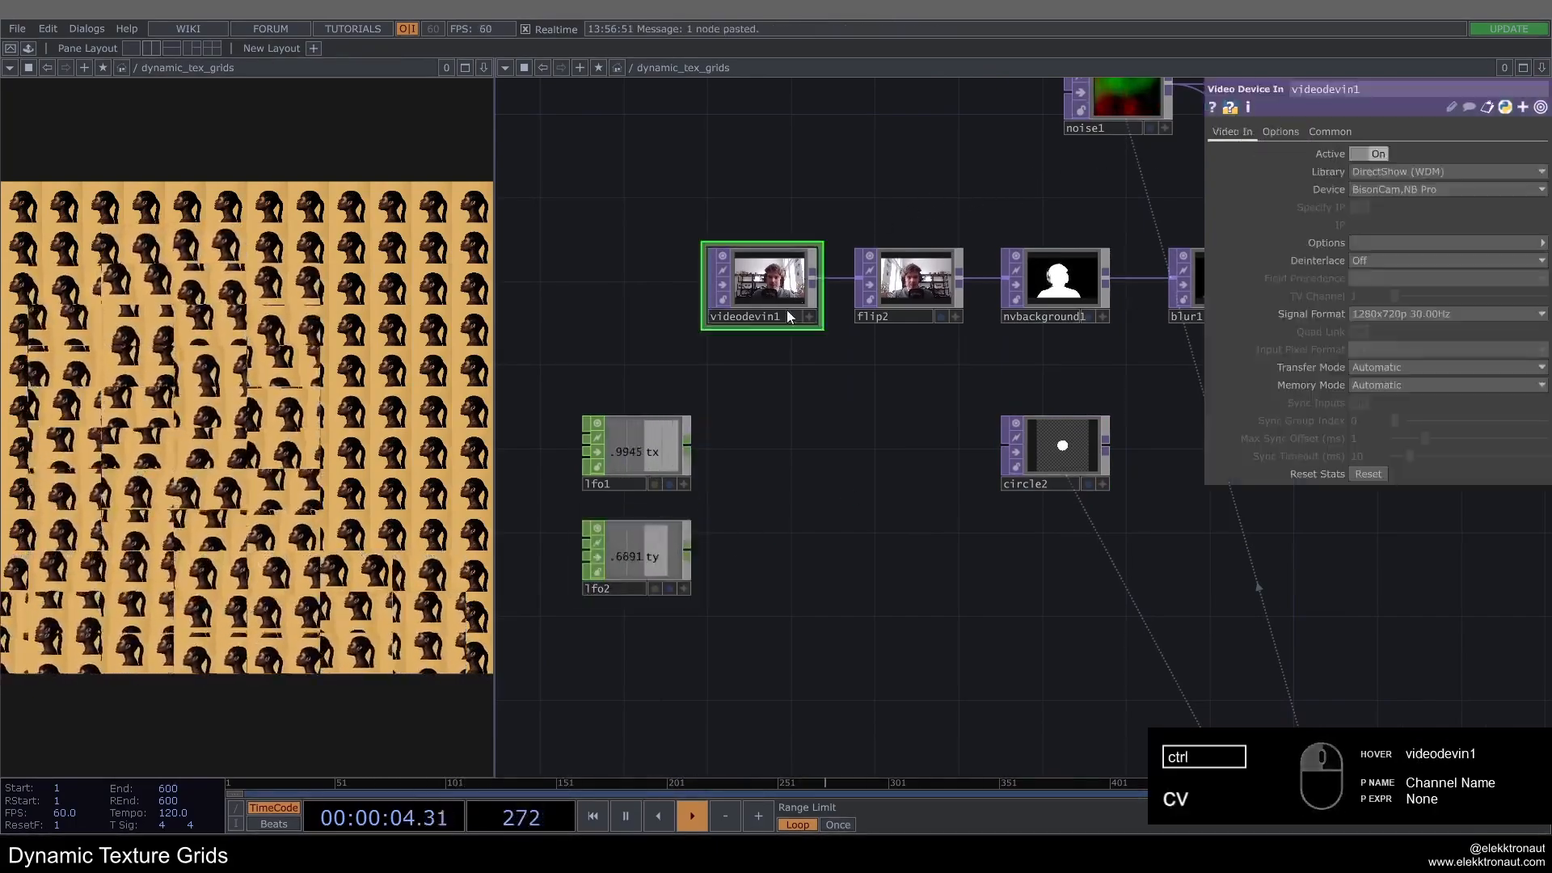
Step: Set the amplitude of both LFOs to 0.3 at once
{"action": "left_click", "coordinate": [637, 453]}
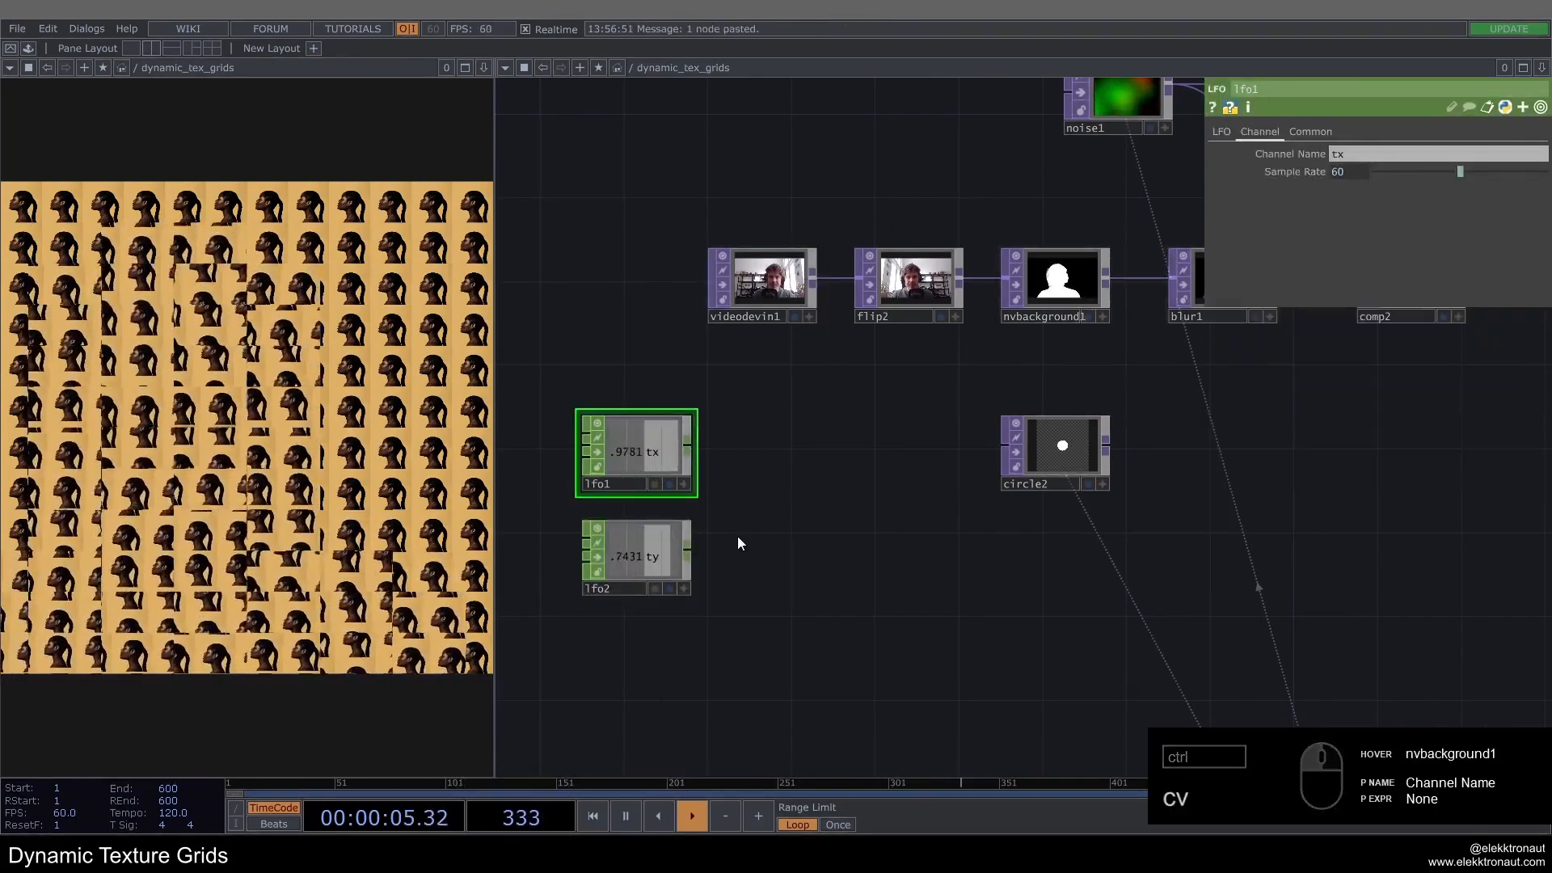
{"action": "left_click", "coordinate": [1222, 131]}
{"action": "type", "text": ".3"}
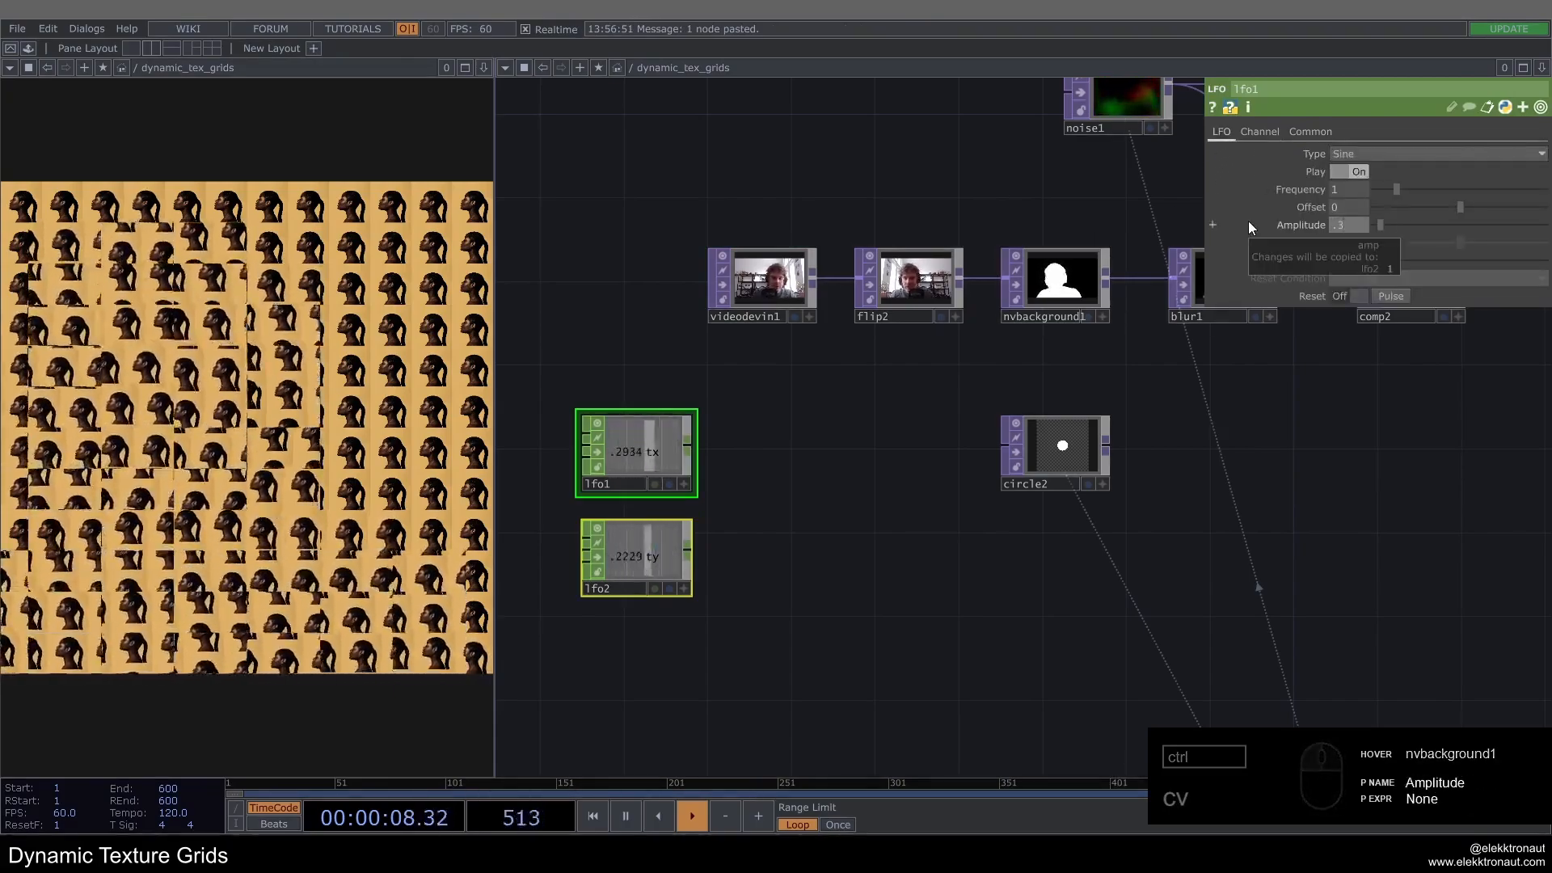
{"action": "key", "text": "Return"}
Step: Set the phase of the ty LFO to 0.25
{"action": "left_click", "coordinate": [658, 540]}
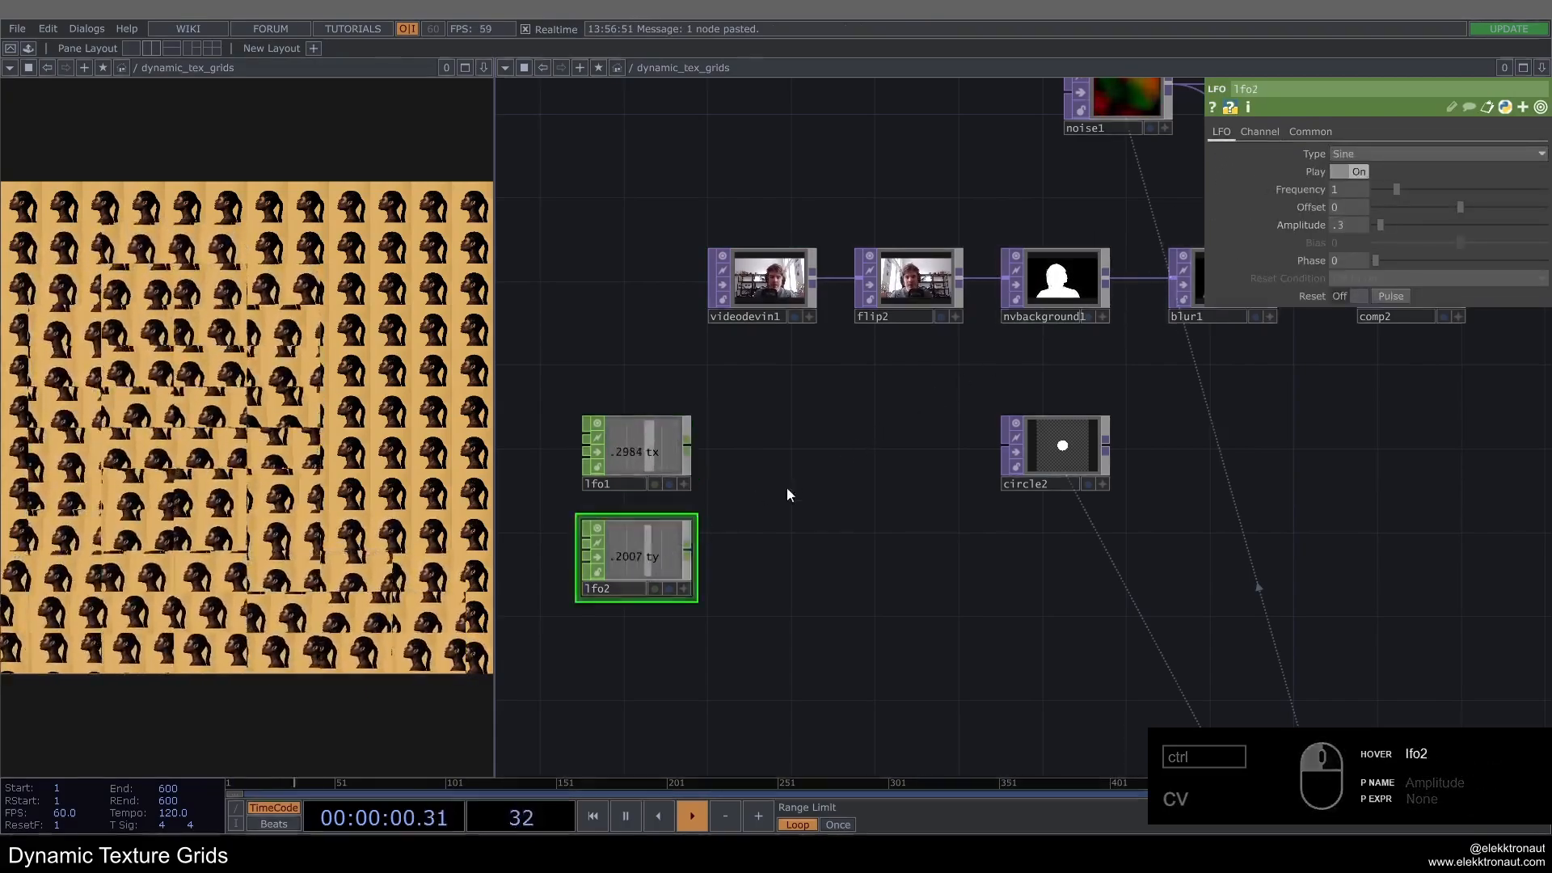
{"action": "type", "text": ".25"}
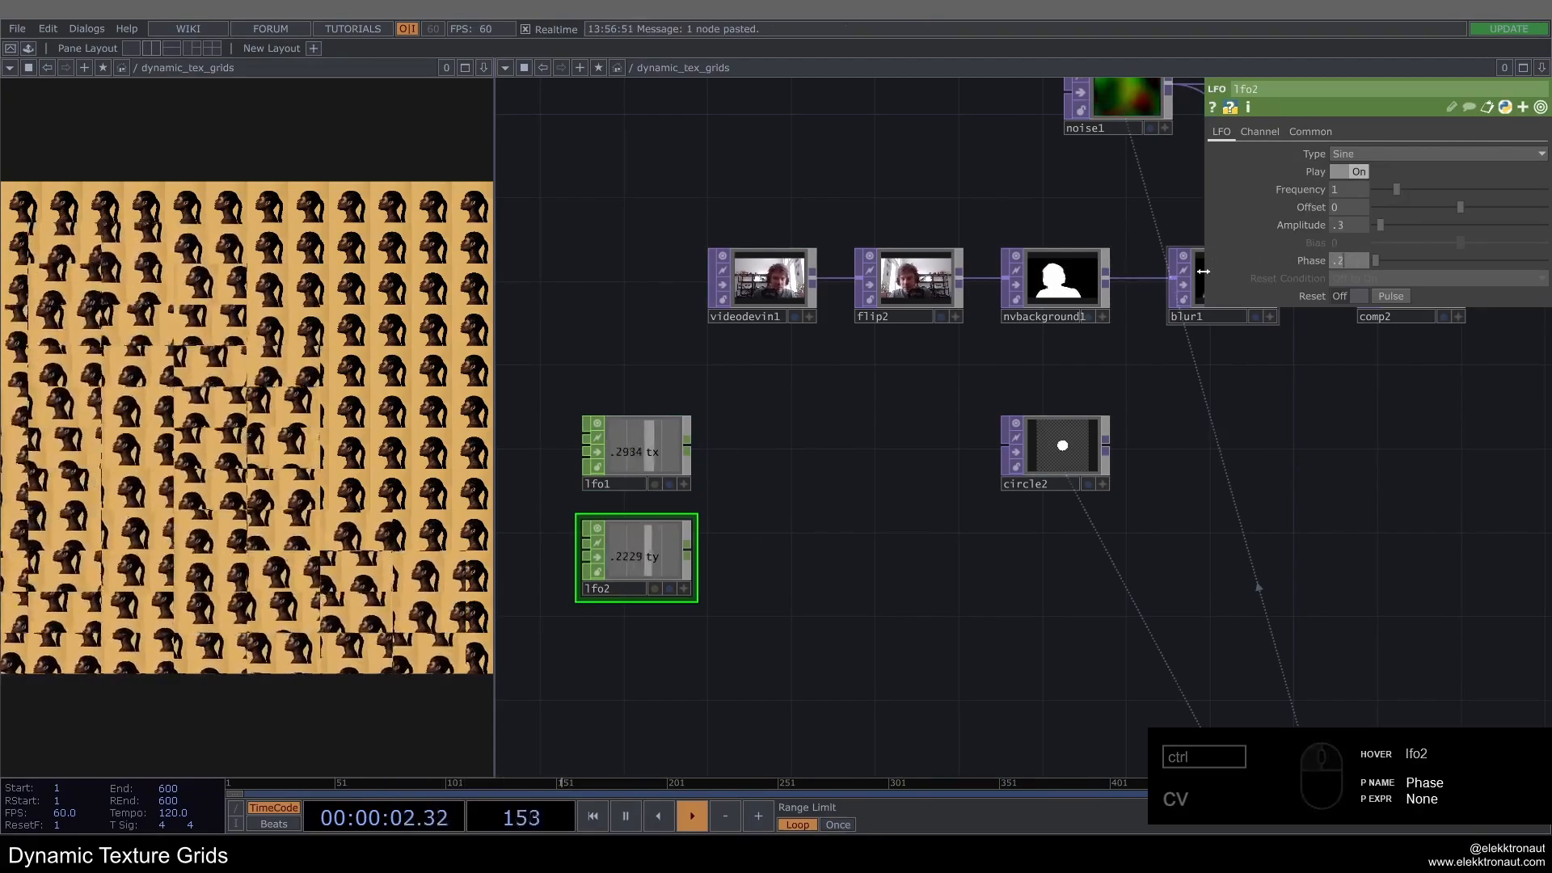
{"action": "key", "text": "Return"}
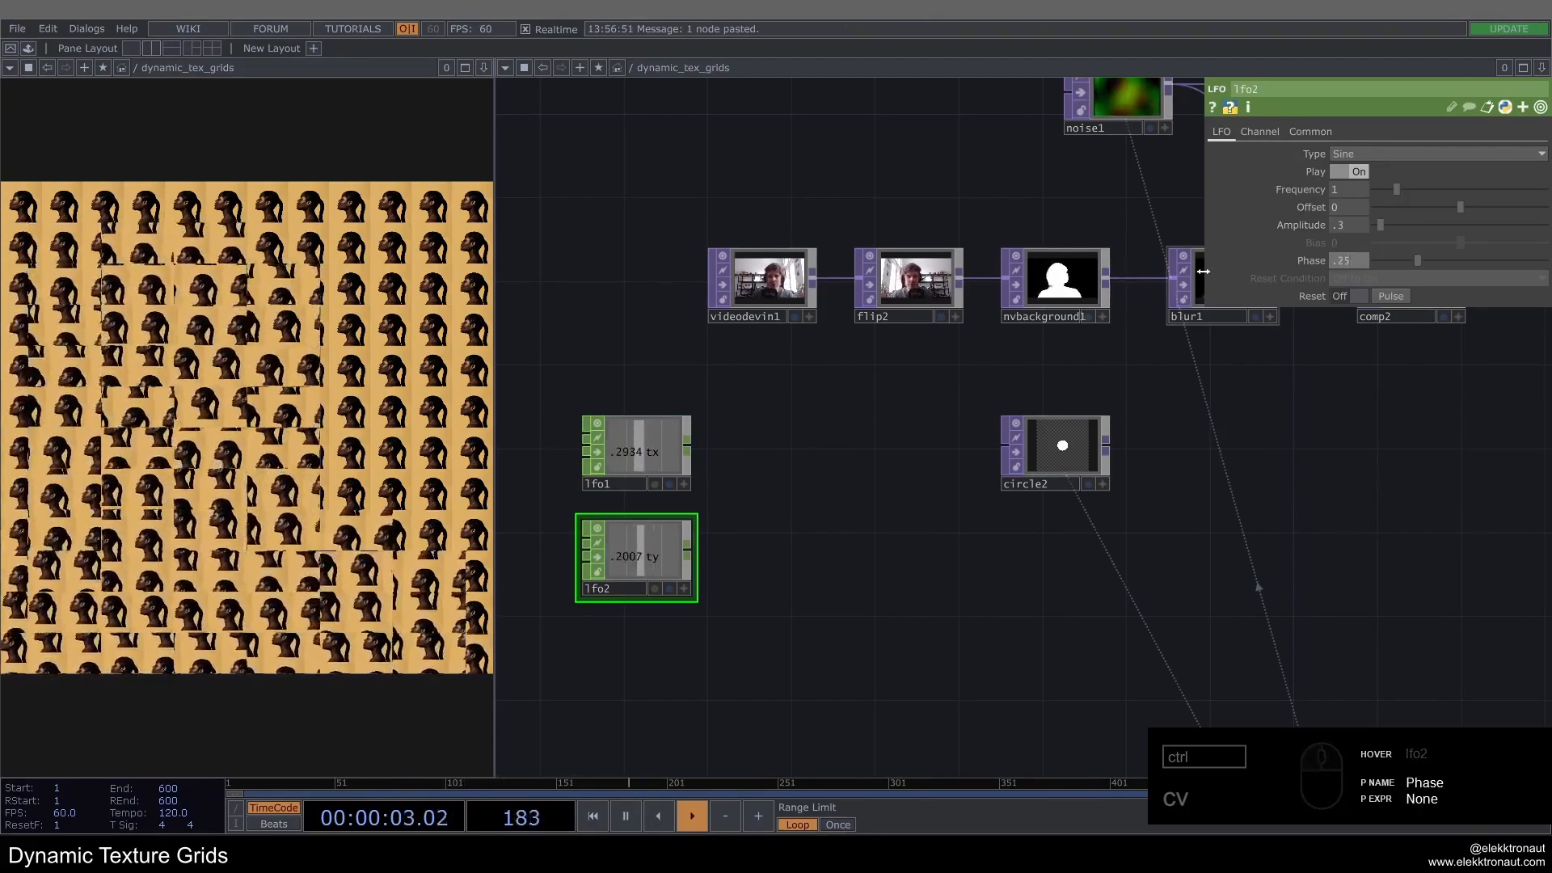
Step: Add a Merge operator after the tx LFO and connect the ty LFO into it as well
{"action": "right_click", "coordinate": [692, 441]}
{"action": "type", "text": "mer"}
{"action": "left_click", "coordinate": [738, 364]}
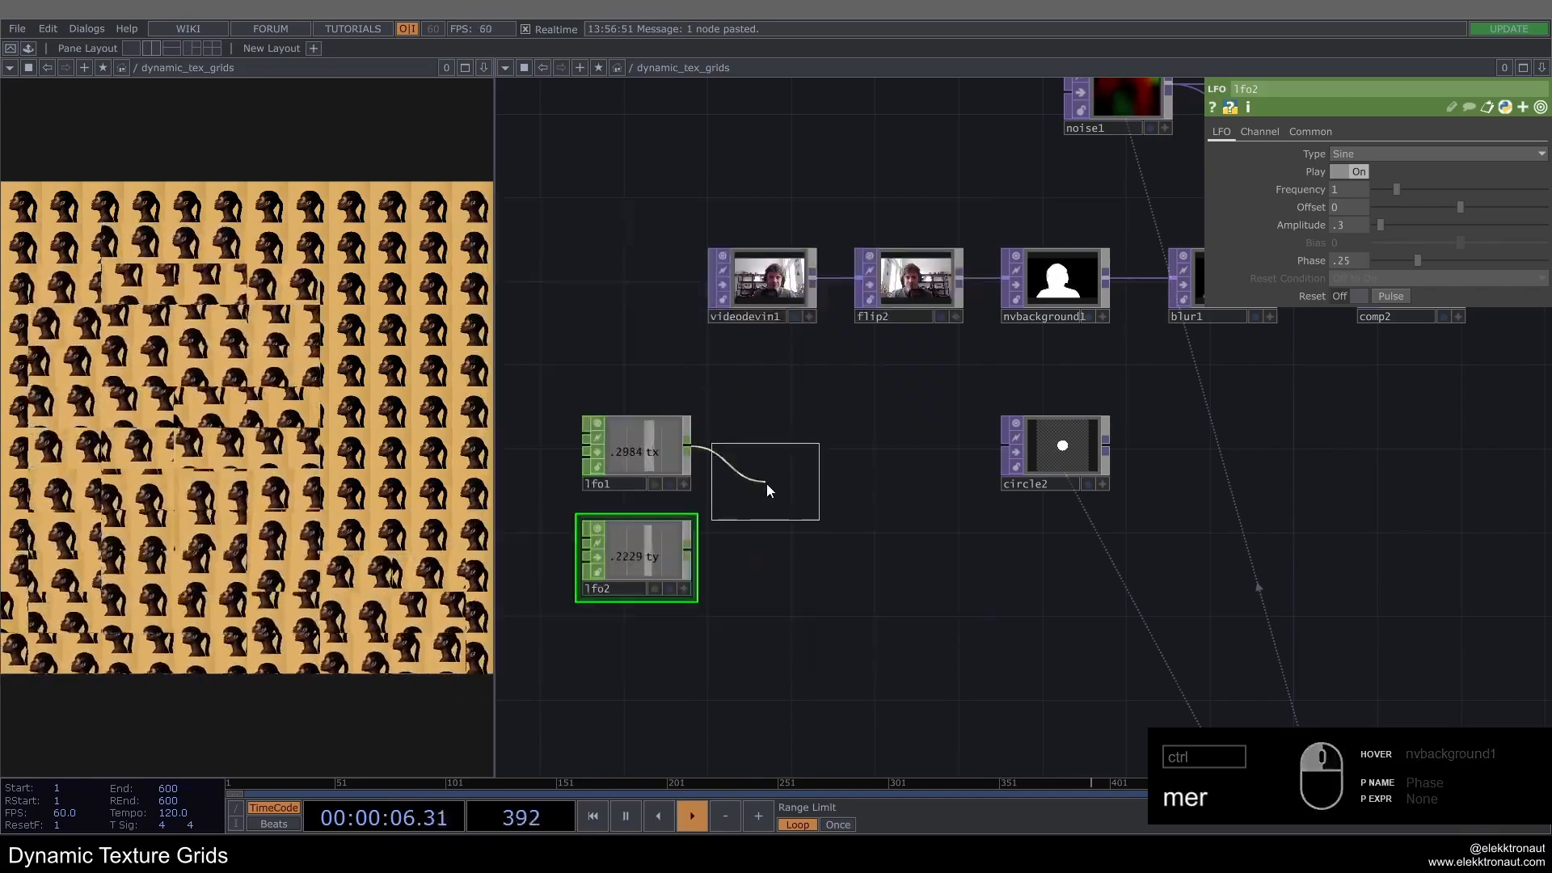
{"action": "left_click", "coordinate": [784, 495]}
{"action": "left_click_drag", "start_coordinate": [688, 550], "coordinate": [733, 489]}
Step: Append a Null to the Merge and name it circle_pos
{"action": "key", "text": "alt+n"}
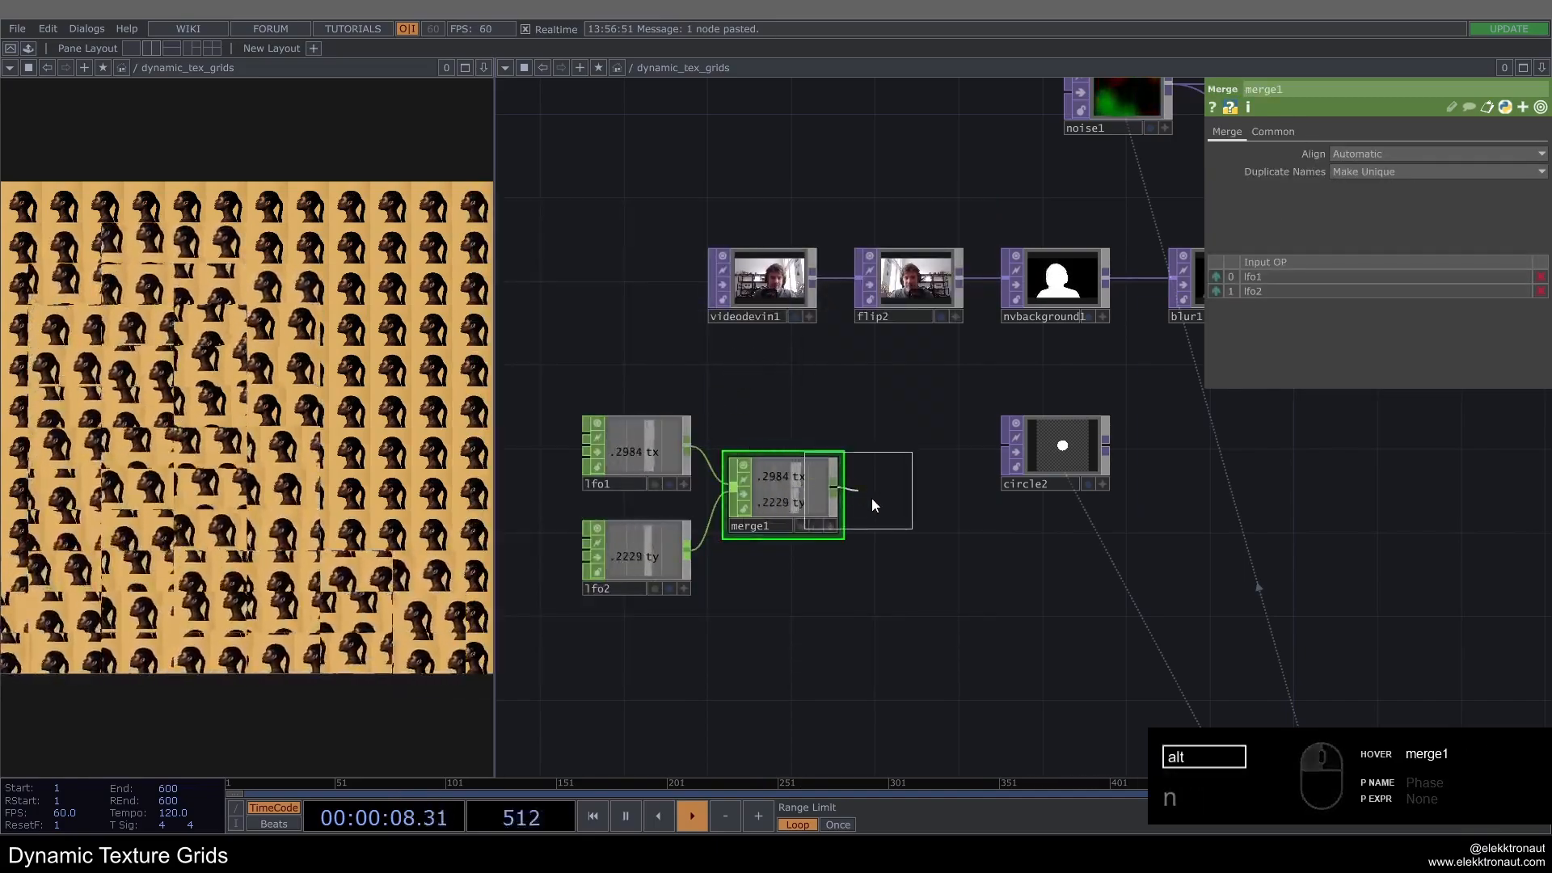
{"action": "left_click", "coordinate": [889, 530]}
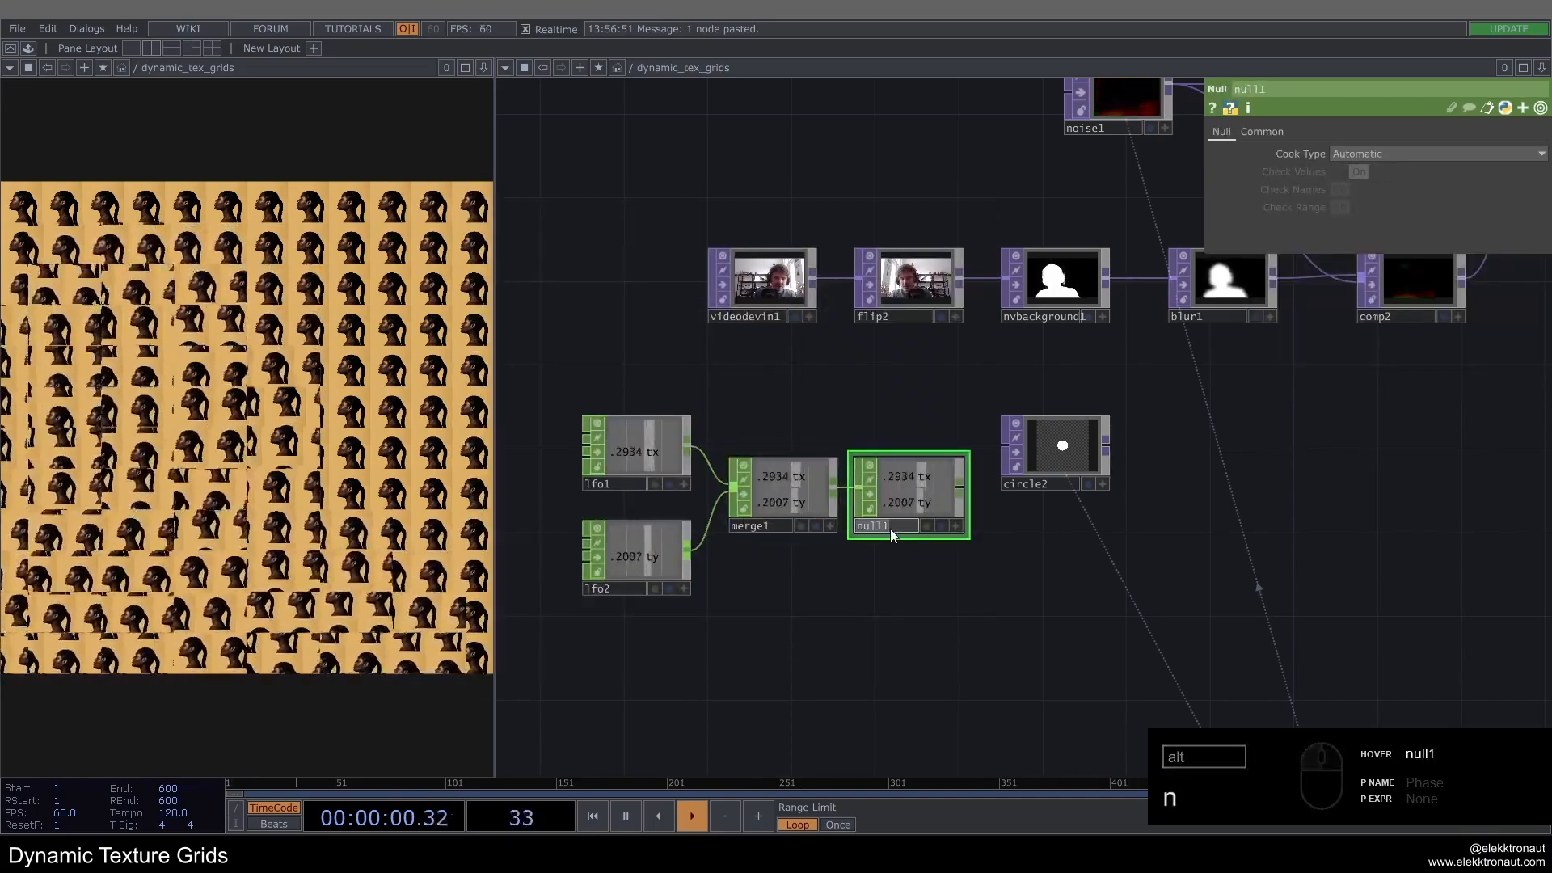
{"action": "type", "text": "circle_pos"}
{"action": "key", "text": "Return"}
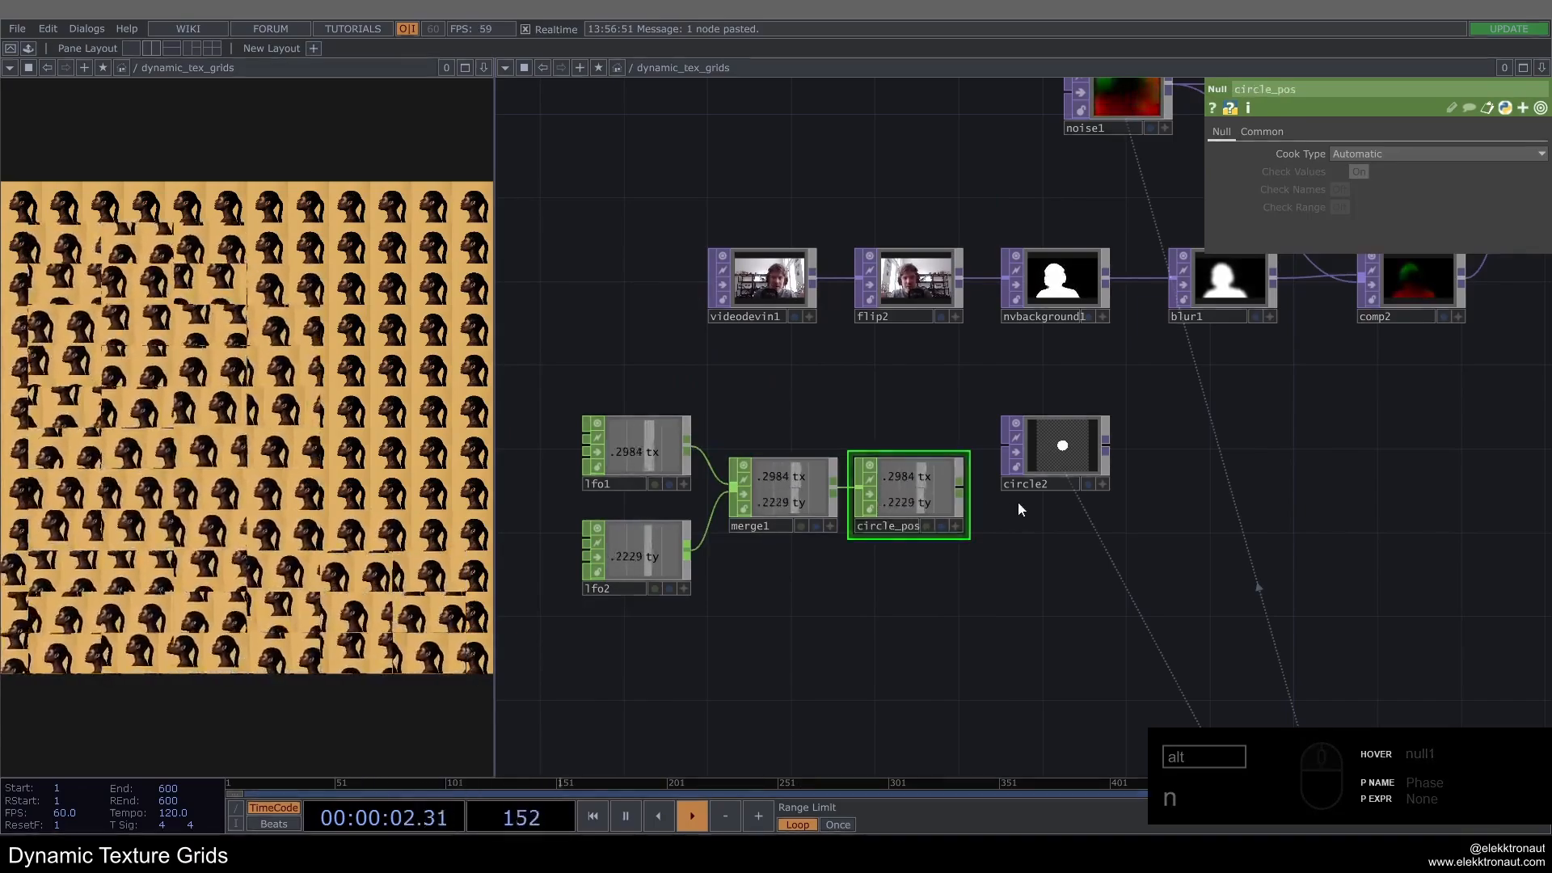
Step: Drive circle2's Center X with circle_pos's tx channel and its Center Y with the ty channel
{"action": "left_click", "coordinate": [1055, 478]}
{"action": "left_click_drag", "start_coordinate": [1056, 478], "coordinate": [1074, 519]}
{"action": "left_click_drag", "start_coordinate": [971, 525], "coordinate": [1375, 189]}
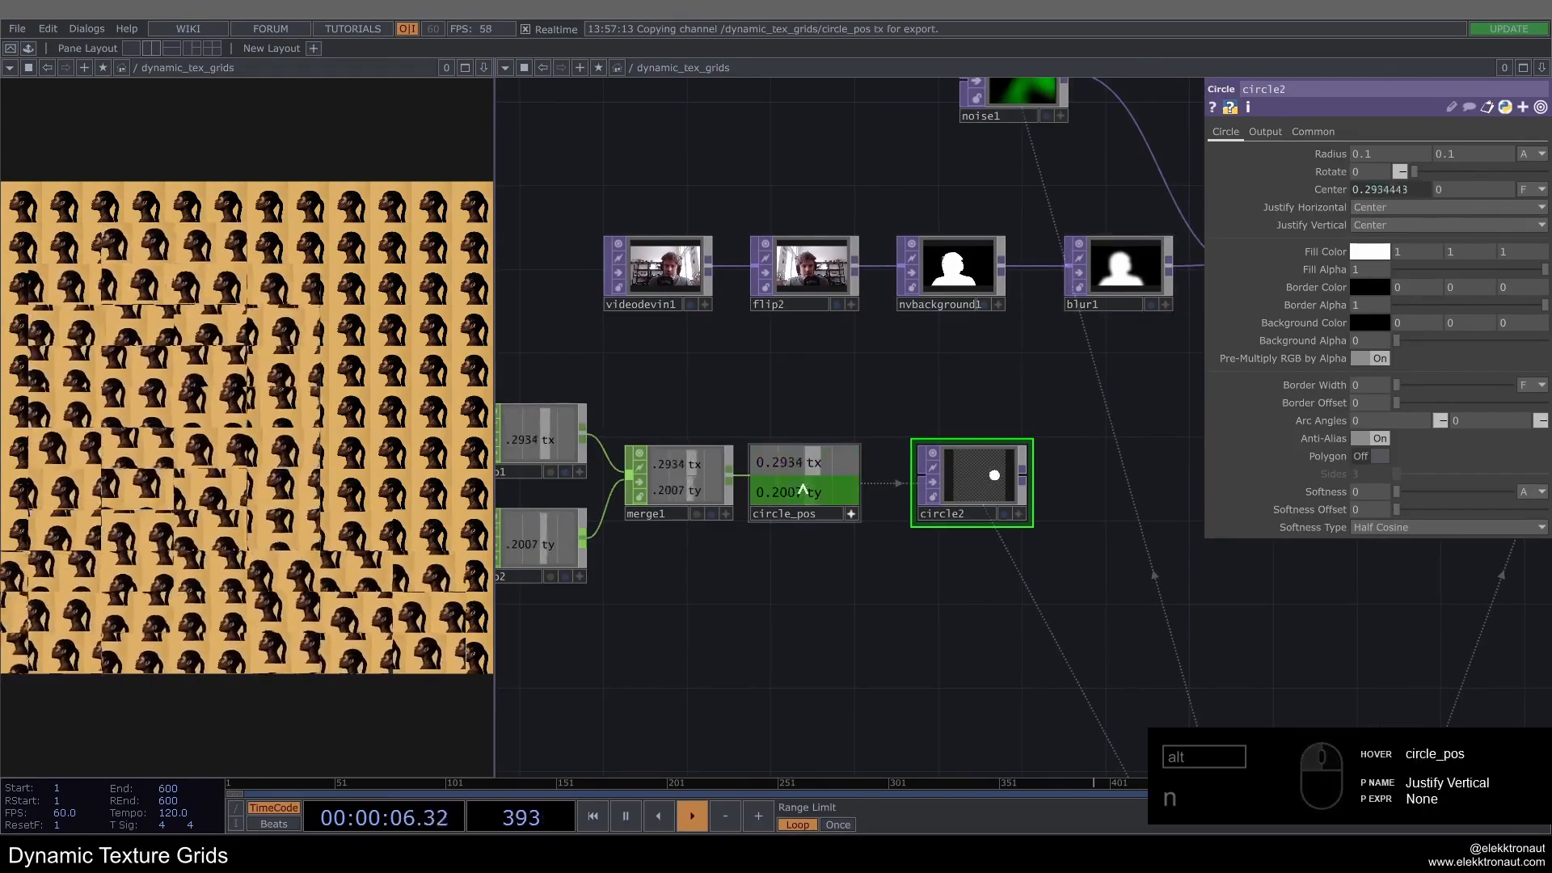
{"action": "left_click_drag", "start_coordinate": [803, 489], "coordinate": [1472, 190]}
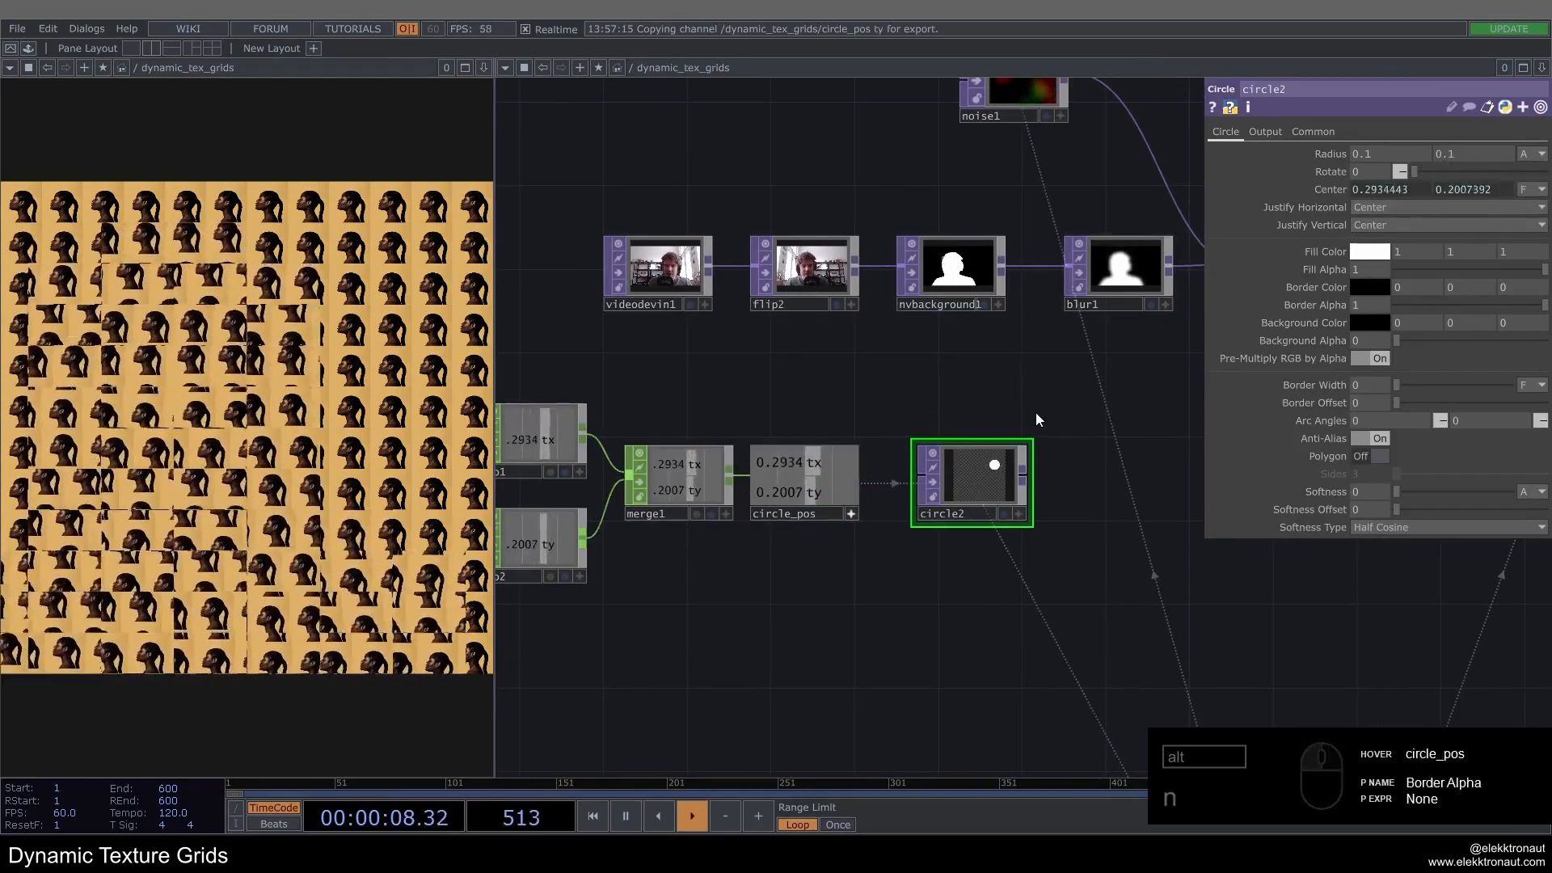
Step: Examine the two LFOs and the motion they give circle2
{"action": "scroll", "coordinate": [970, 474], "scroll_direction": "up", "scroll_amount": 2}
{"action": "scroll", "coordinate": [835, 579], "scroll_direction": "down", "scroll_amount": 2}
{"action": "left_click_drag", "start_coordinate": [575, 630], "coordinate": [749, 638]}
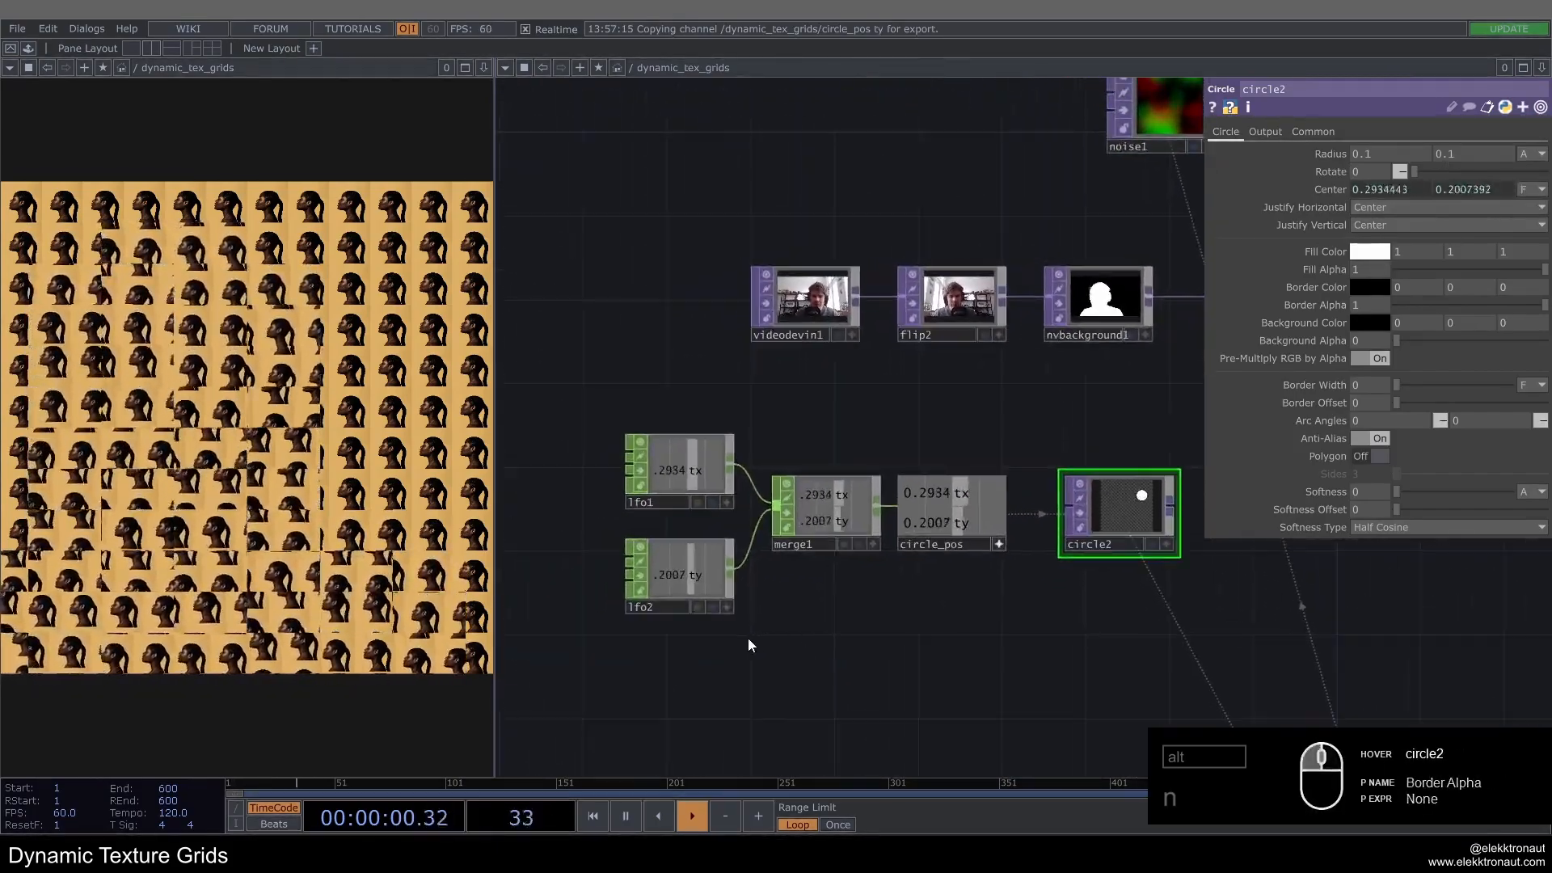
{"action": "right_click_drag", "start_coordinate": [748, 638], "coordinate": [667, 468]}
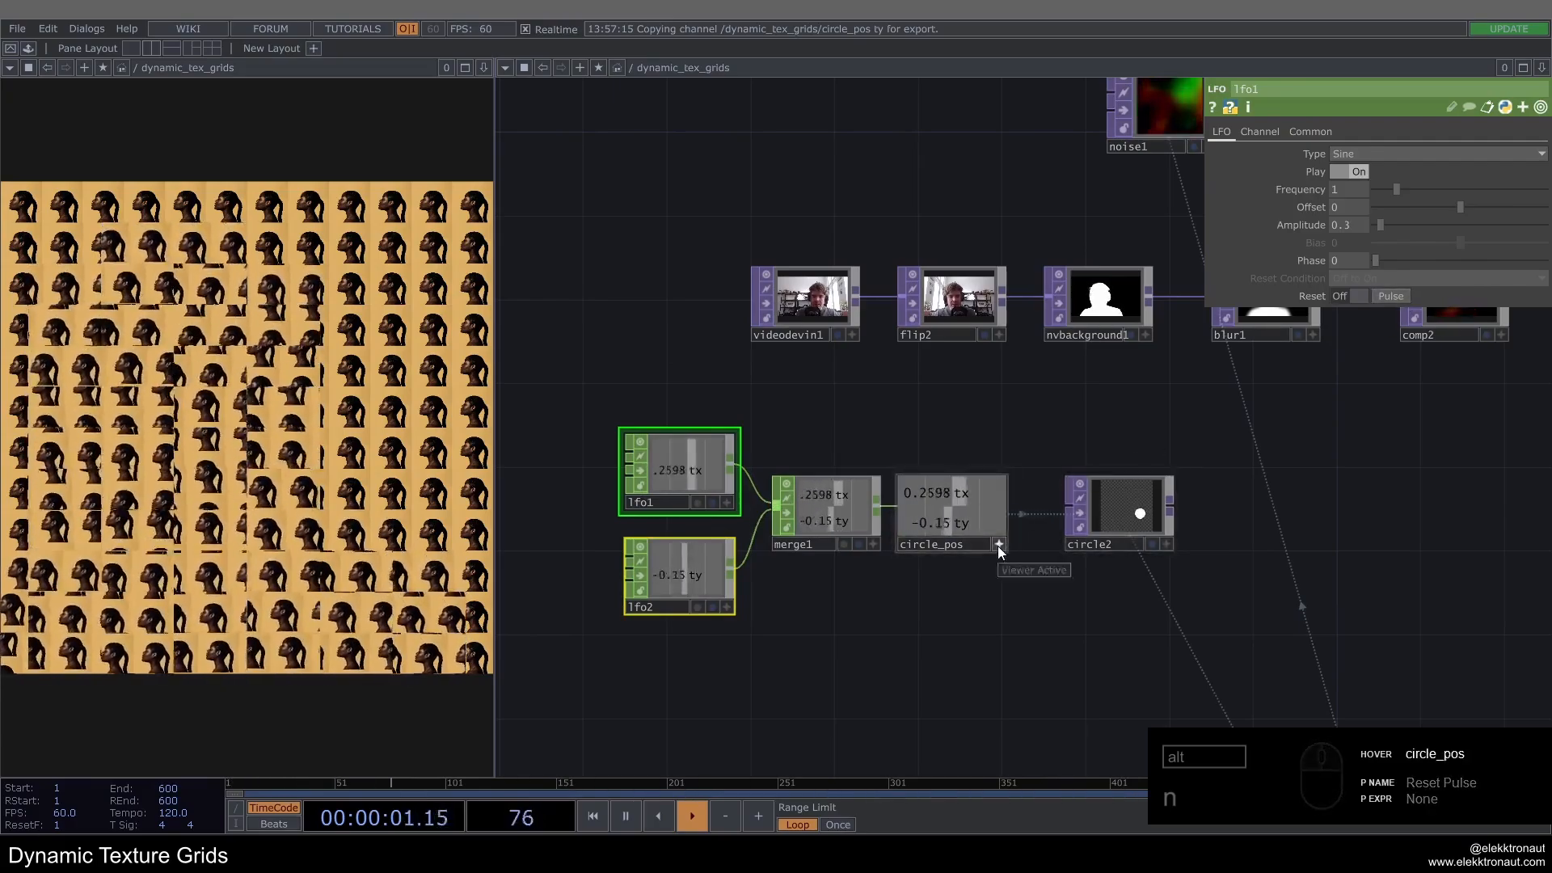
{"action": "scroll", "coordinate": [987, 598], "scroll_direction": "up", "scroll_amount": 8}
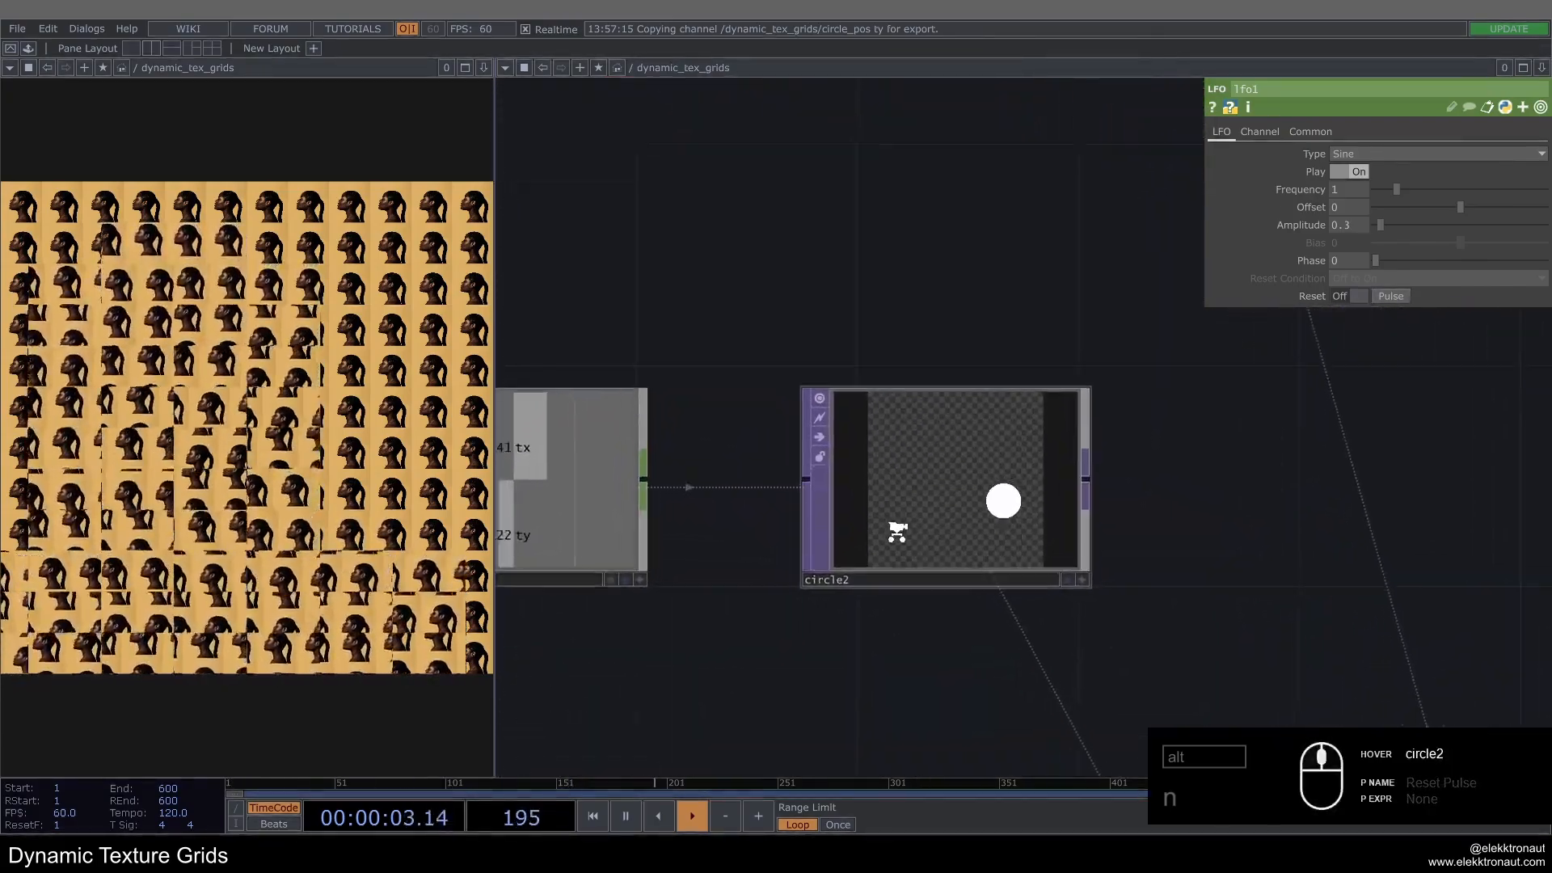
{"action": "scroll", "coordinate": [943, 473], "scroll_direction": "down", "scroll_amount": 8}
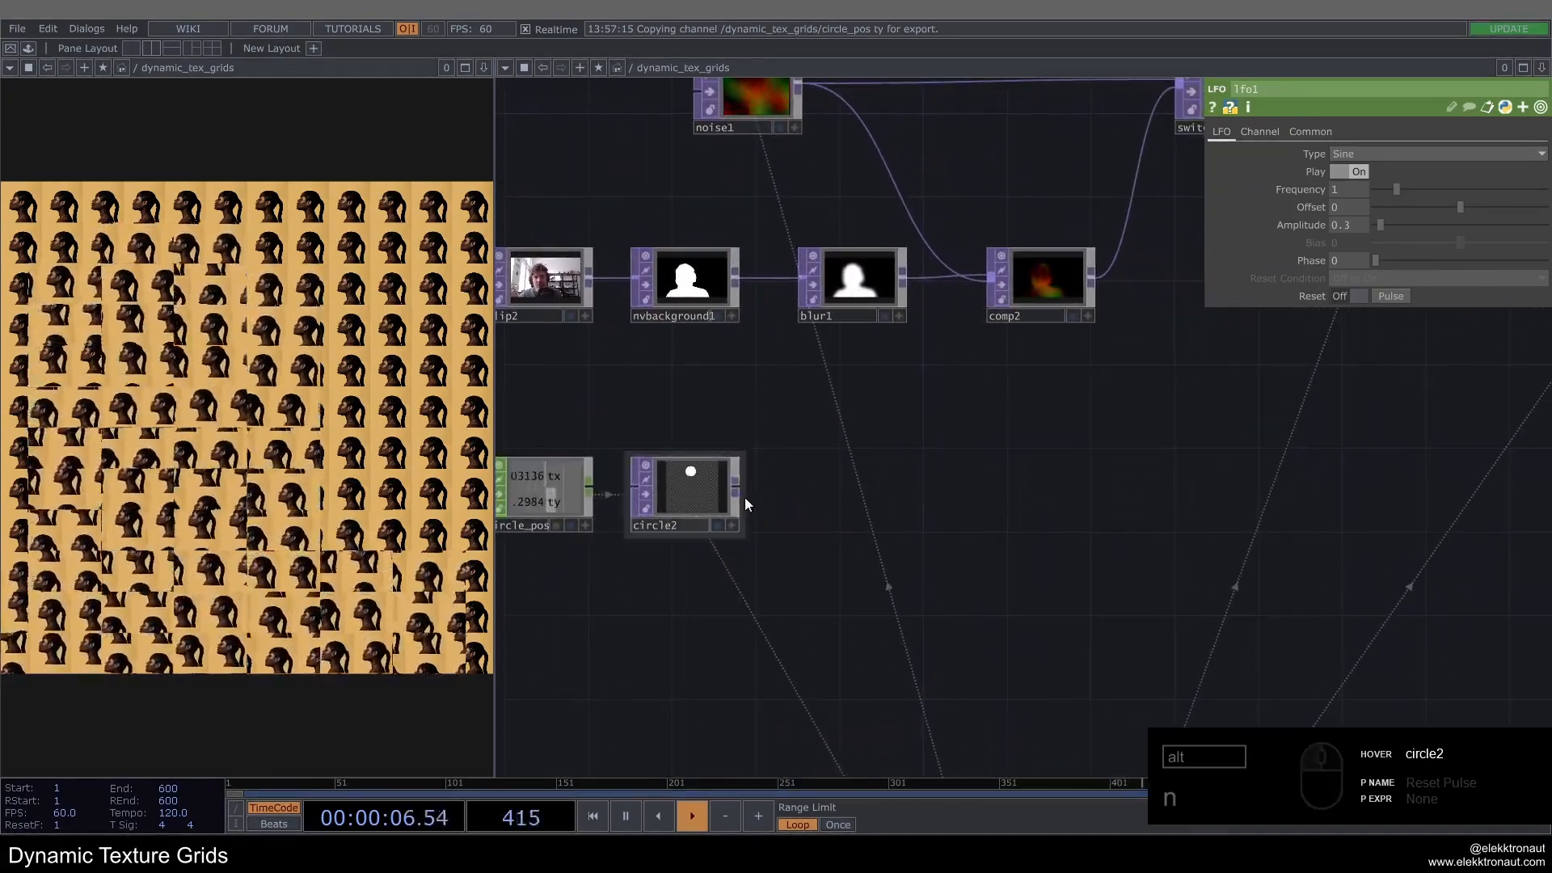
Step: Add the simpleFeedback2 component from the PostProcessing palette components beside circle2 and connect circle2 to its input
{"action": "scroll", "coordinate": [745, 497], "scroll_direction": "down", "scroll_amount": 3}
{"action": "left_click", "coordinate": [28, 48]}
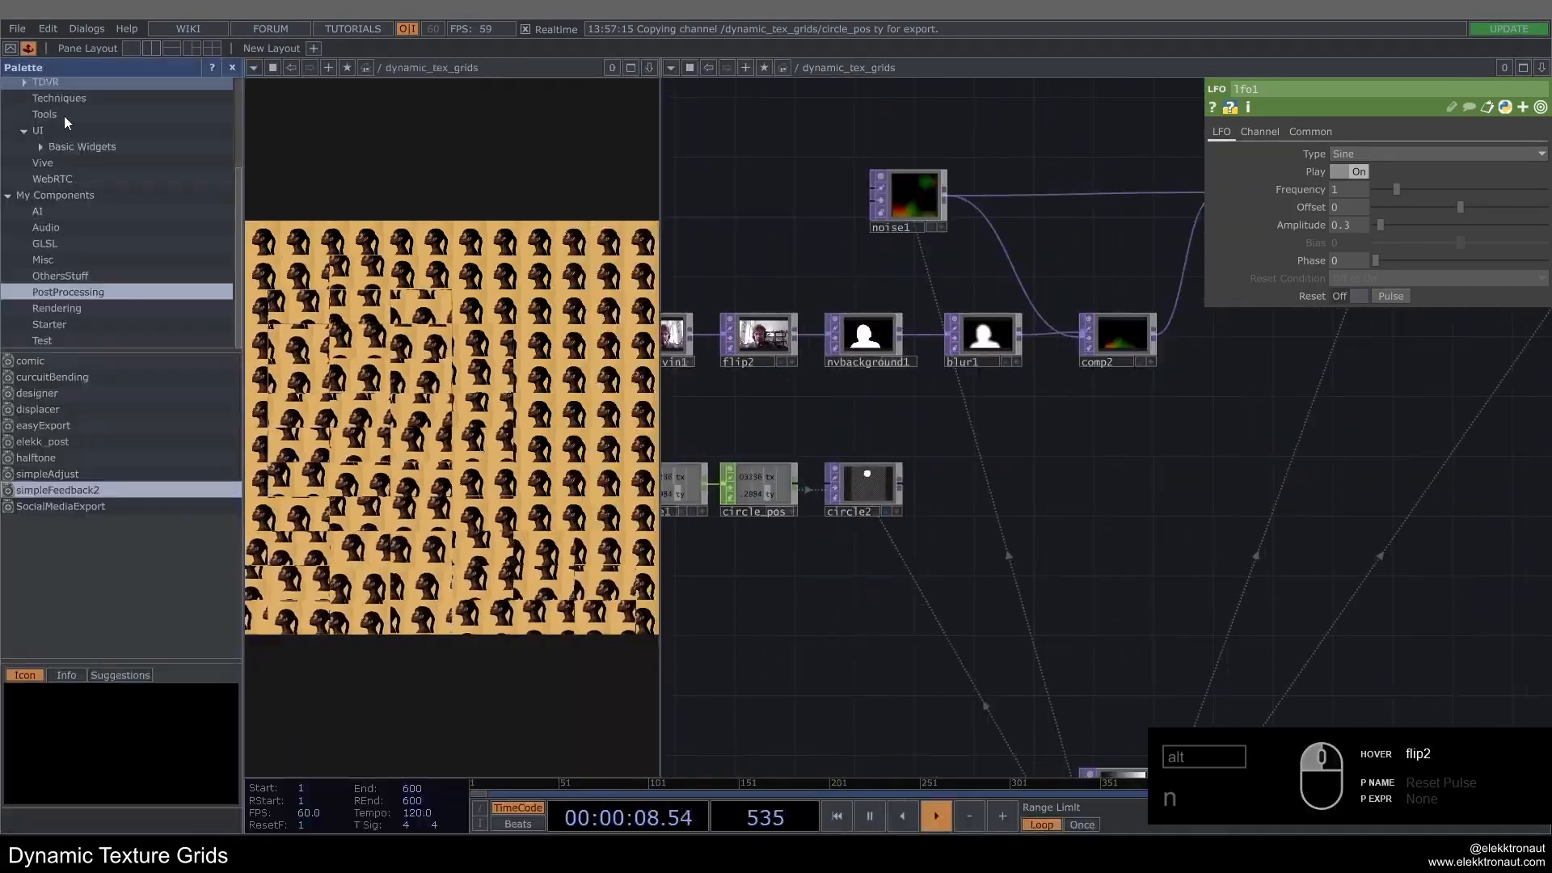
{"action": "left_click_drag", "start_coordinate": [91, 492], "coordinate": [970, 477]}
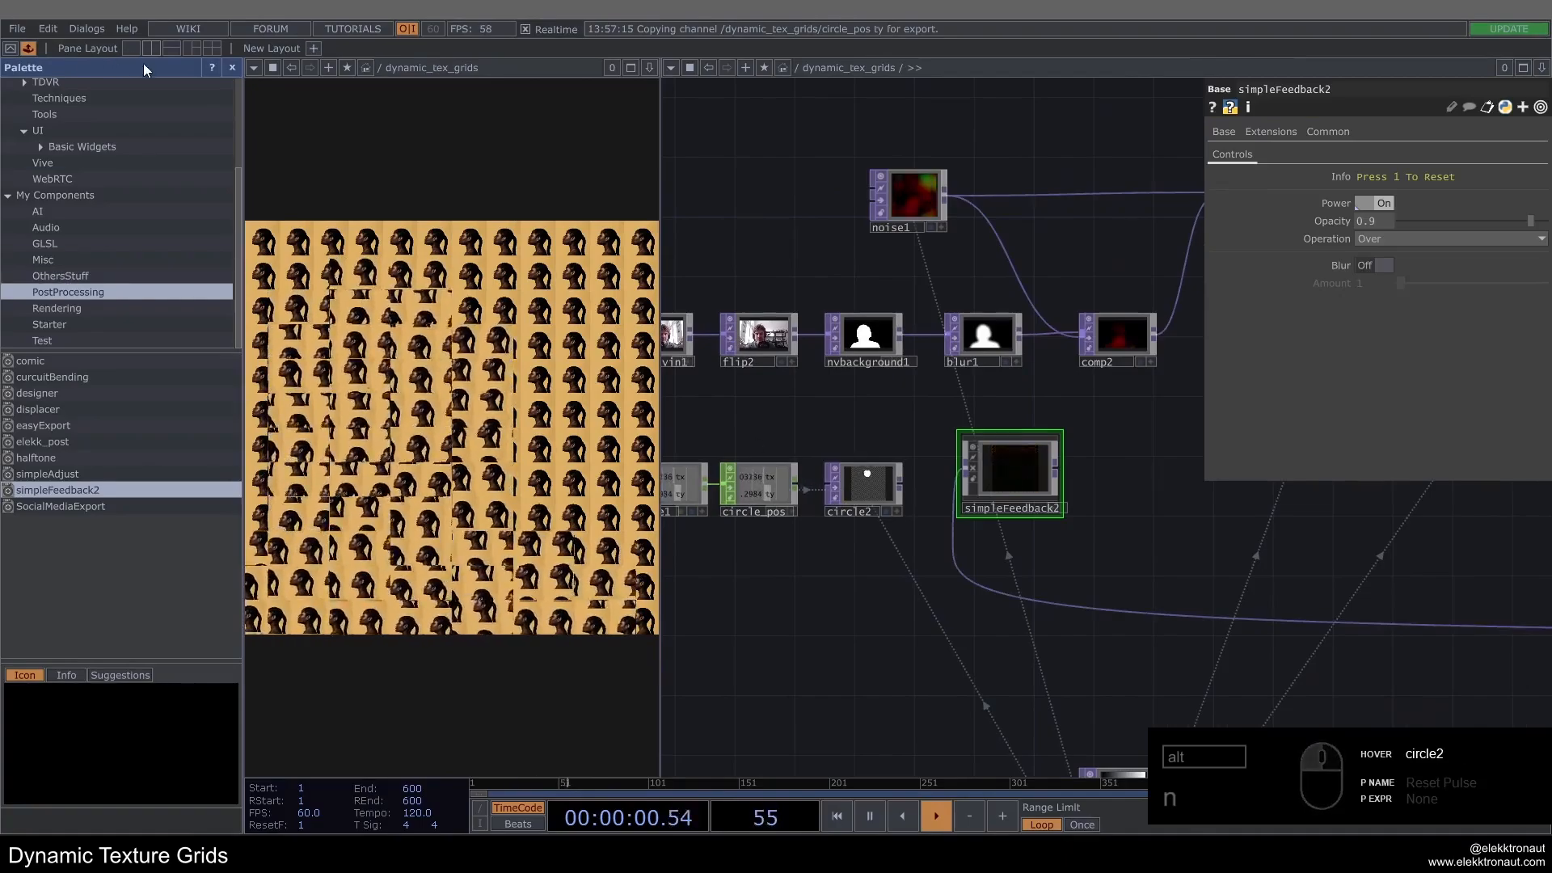
{"action": "left_click", "coordinate": [232, 67]}
{"action": "scroll", "coordinate": [765, 486], "scroll_direction": "up", "scroll_amount": 5}
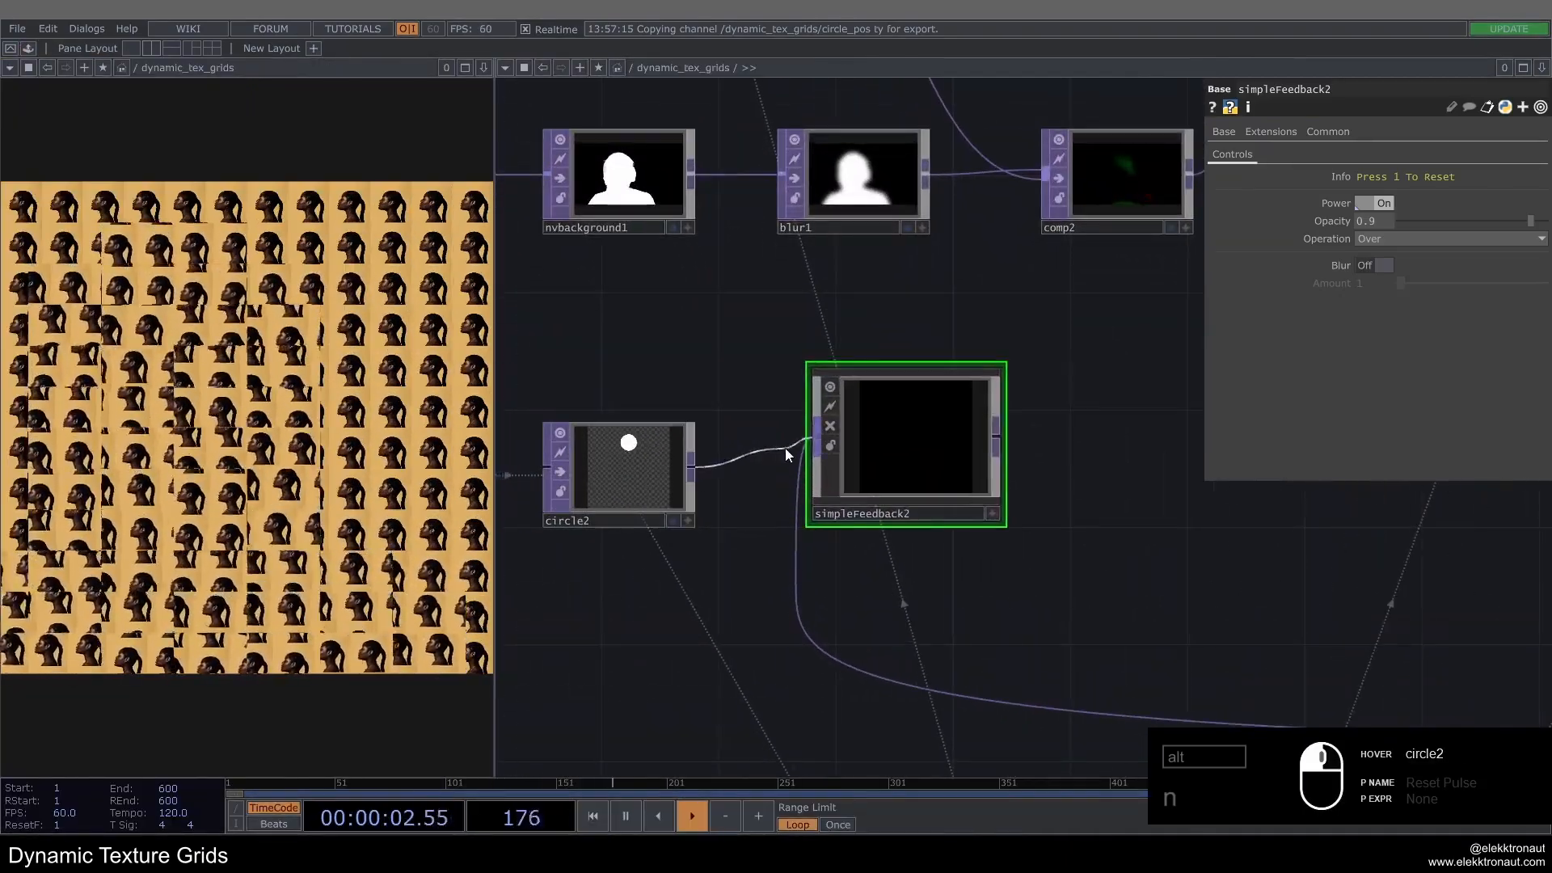
{"action": "left_click_drag", "start_coordinate": [784, 448], "coordinate": [815, 439]}
{"action": "left_click_drag", "start_coordinate": [939, 434], "coordinate": [901, 471]}
Step: Reset the feedback in simpleFeedback2, then undo the last node resize
{"action": "scroll", "coordinate": [856, 439], "scroll_direction": "up", "scroll_amount": 5}
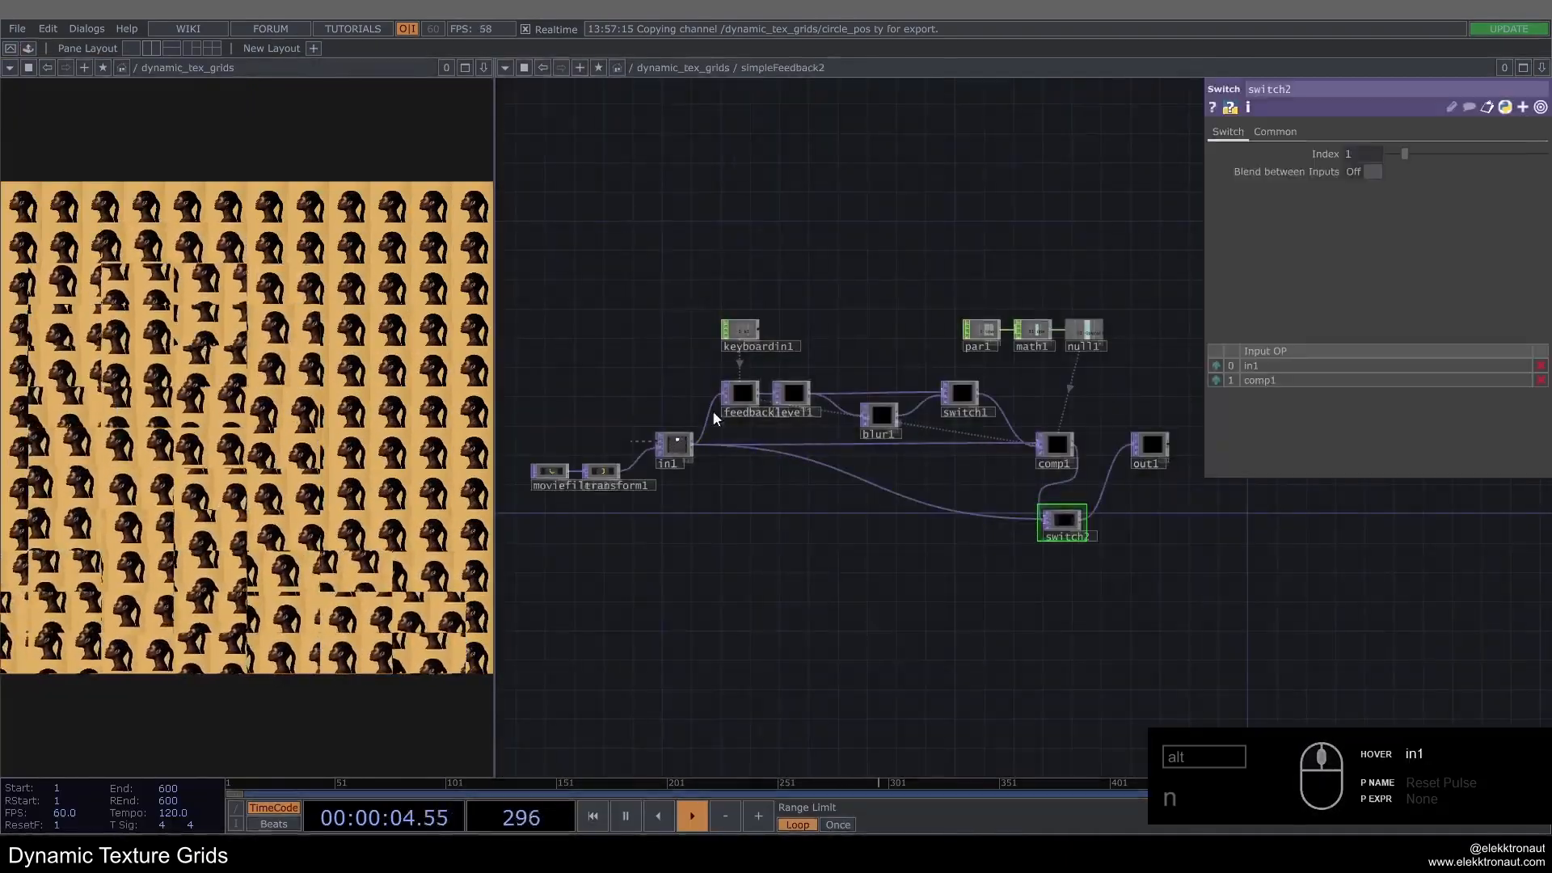
{"action": "scroll", "coordinate": [880, 414], "scroll_direction": "down", "scroll_amount": 8}
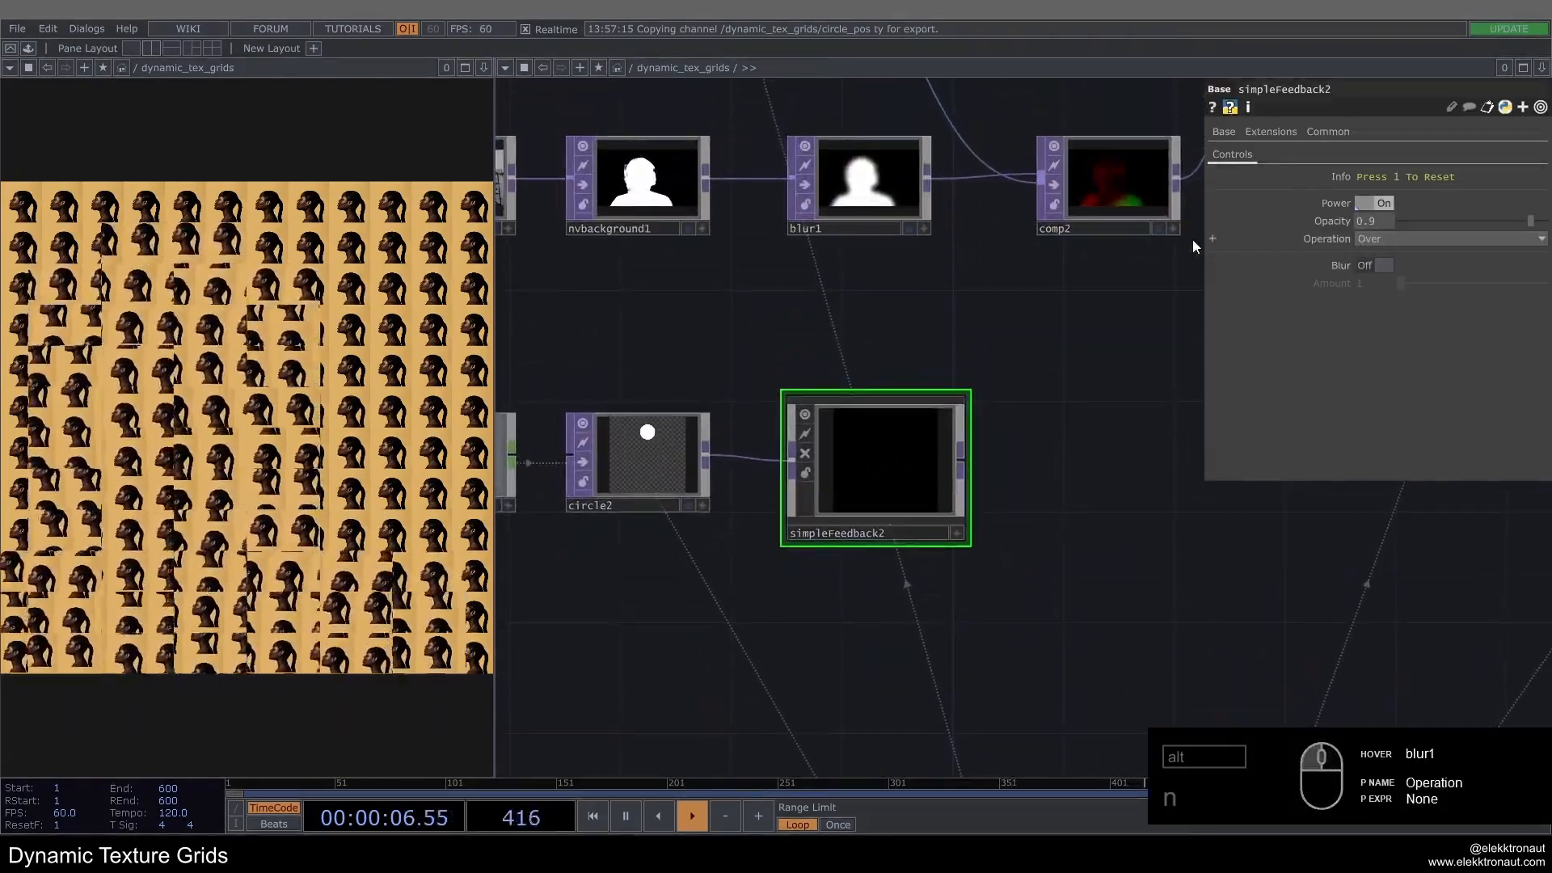
{"action": "key", "text": "1"}
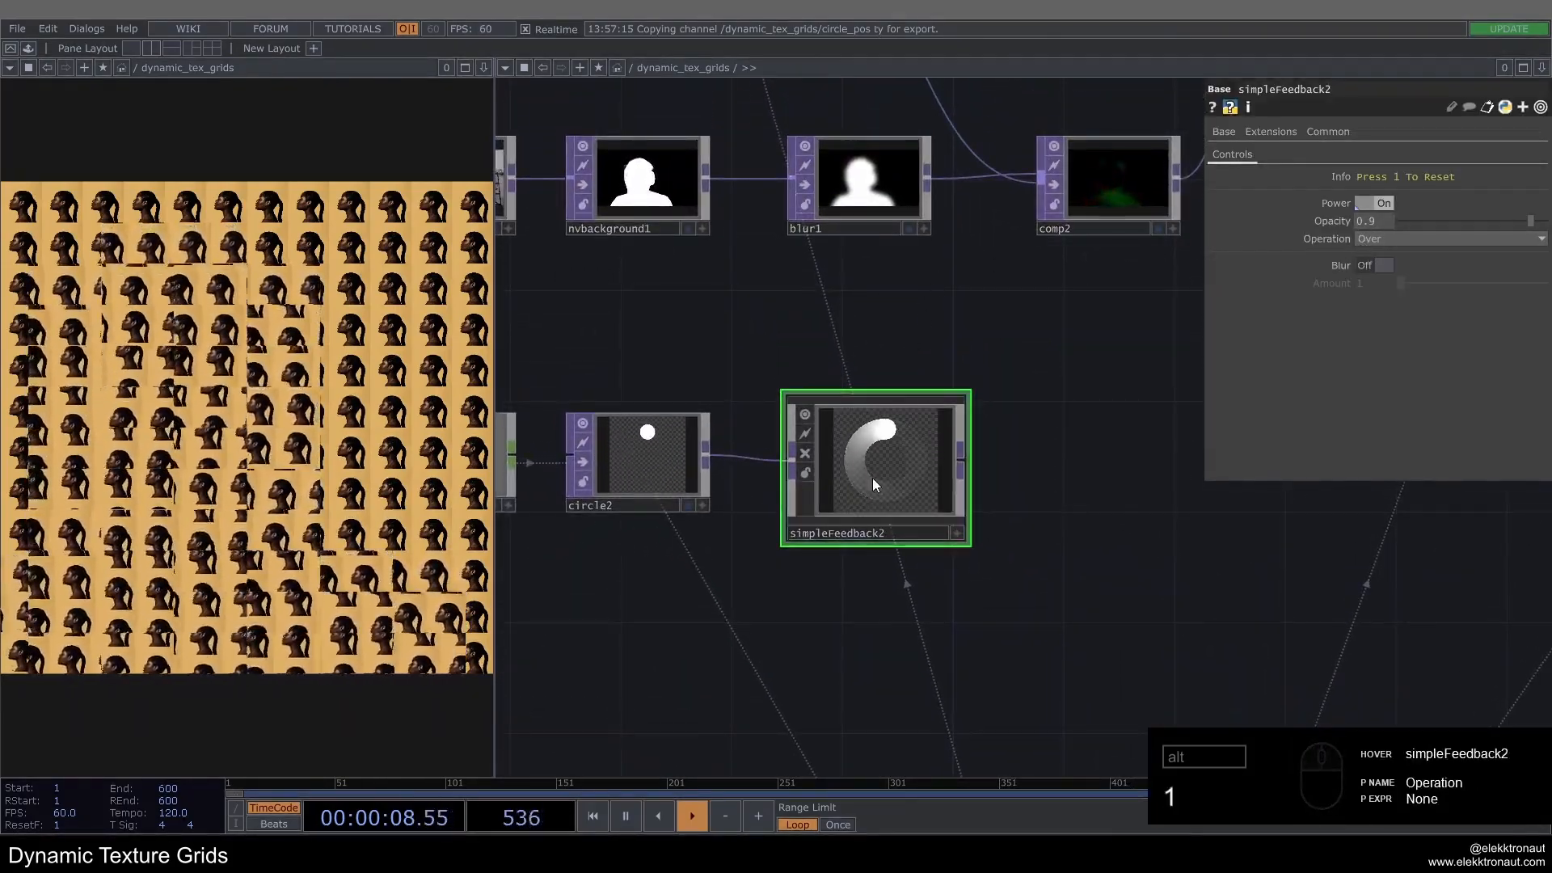
{"action": "scroll", "coordinate": [833, 437], "scroll_direction": "down", "scroll_amount": 4}
{"action": "key", "text": "ctrl+z"}
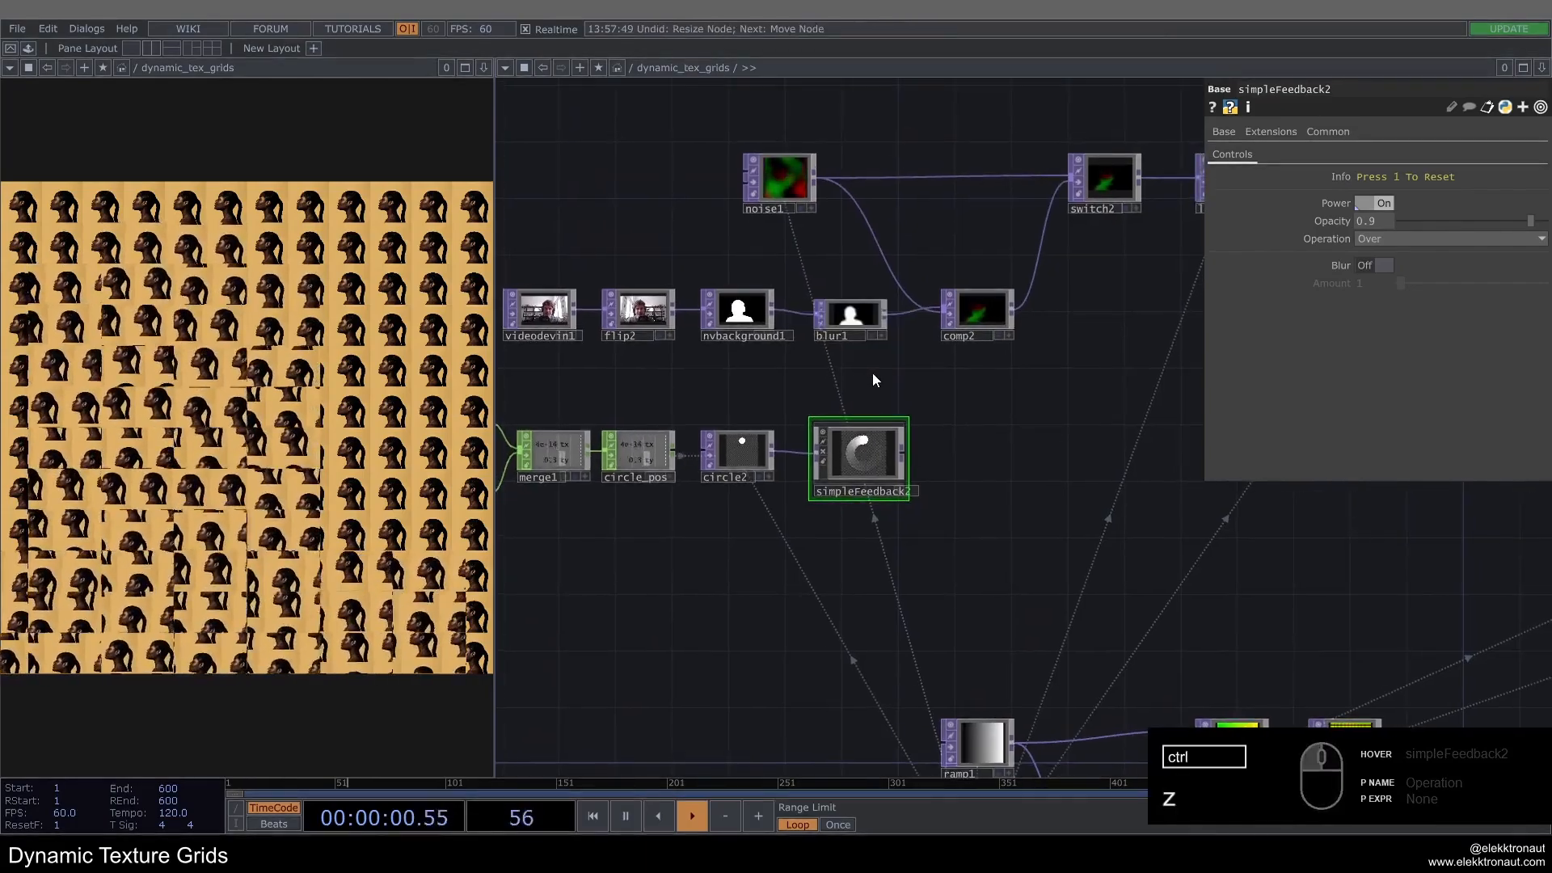
Step: Duplicate comp2 below the original and feed the copy with simpleFeedback2 as first input and noise1 as second
{"action": "mouse_move", "coordinate": [873, 374]}
{"action": "left_mouse_down"}
{"action": "mouse_move", "coordinate": [784, 407]}
{"action": "mouse_move", "coordinate": [831, 422]}
{"action": "mouse_move", "coordinate": [778, 451]}
{"action": "mouse_move", "coordinate": [797, 519]}
{"action": "mouse_move", "coordinate": [732, 448]}
{"action": "mouse_move", "coordinate": [768, 503]}
{"action": "left_mouse_up"}
{"action": "left_click", "coordinate": [796, 398]}
{"action": "key", "text": "ctrl+c"}
{"action": "key", "text": "ctrl+v"}
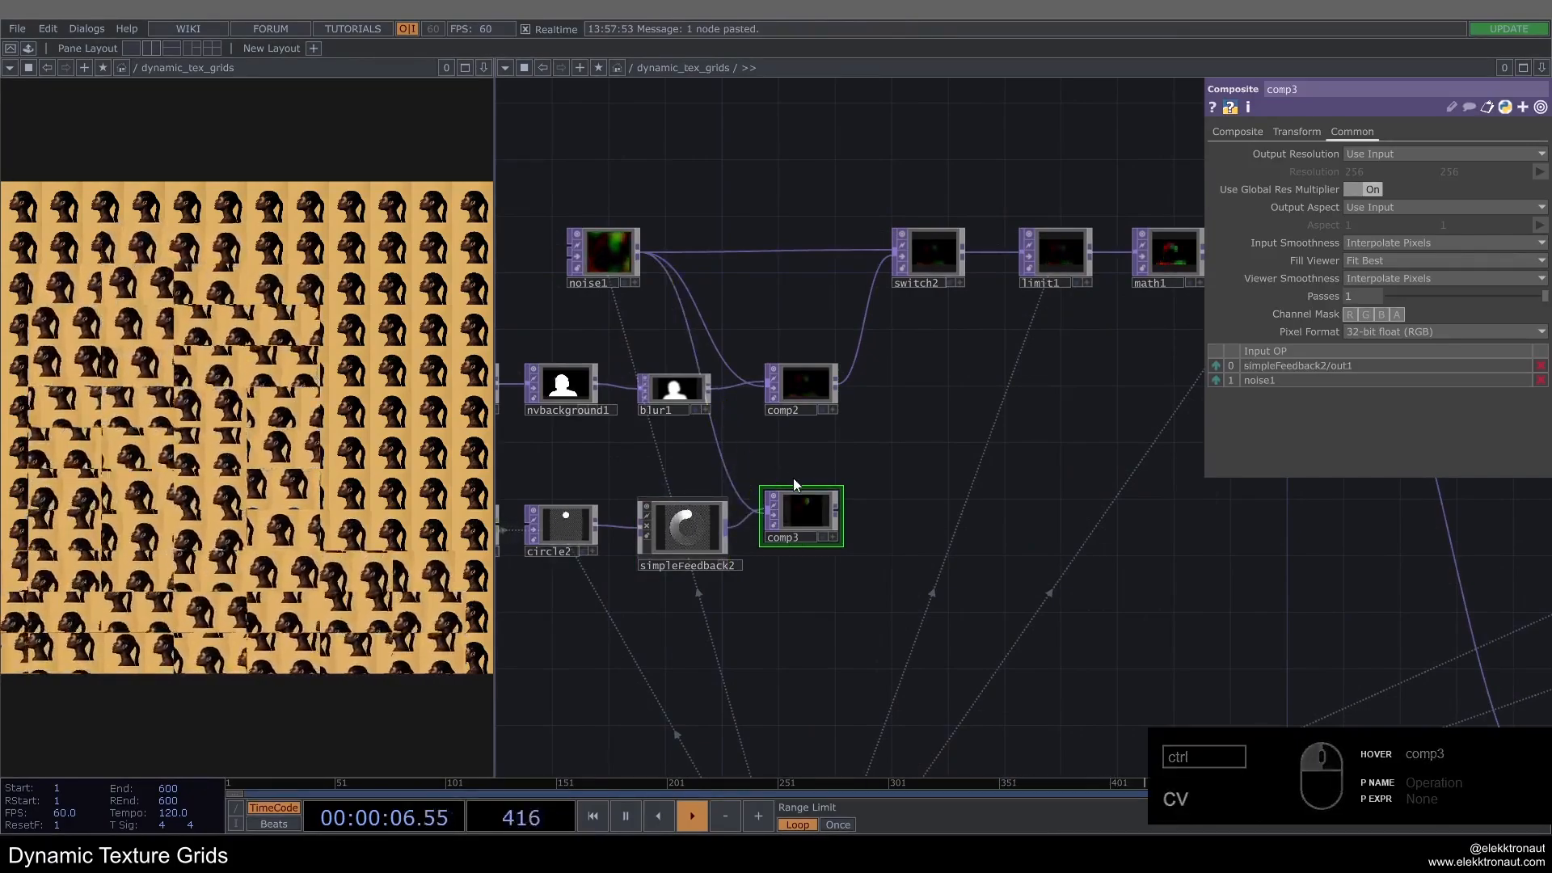
{"action": "scroll", "coordinate": [793, 485], "scroll_direction": "up", "scroll_amount": 3}
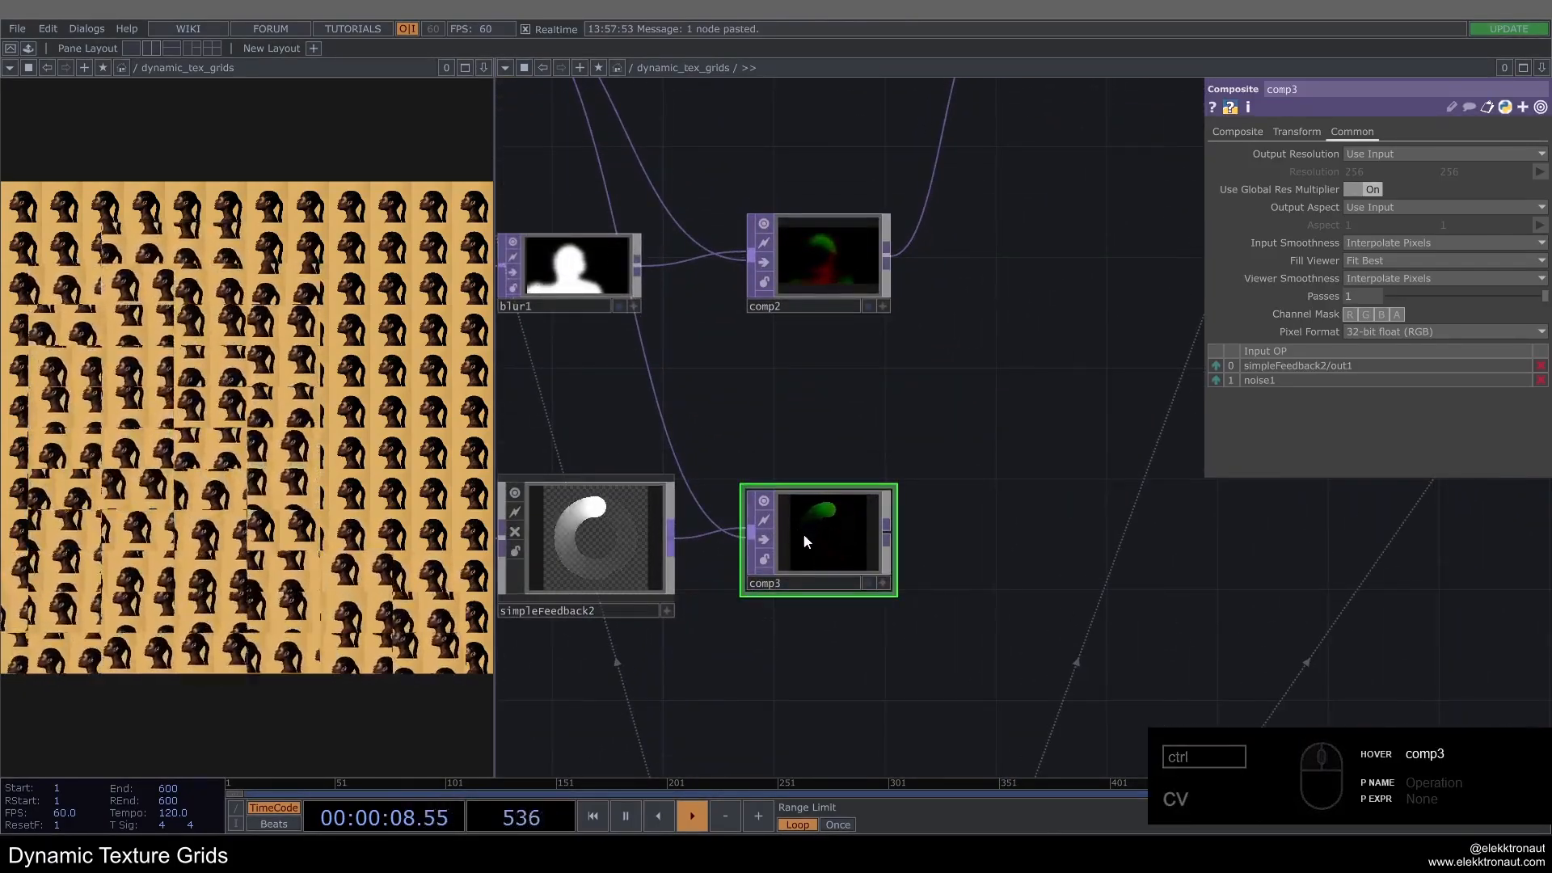
{"action": "scroll", "coordinate": [804, 537], "scroll_direction": "down", "scroll_amount": 3}
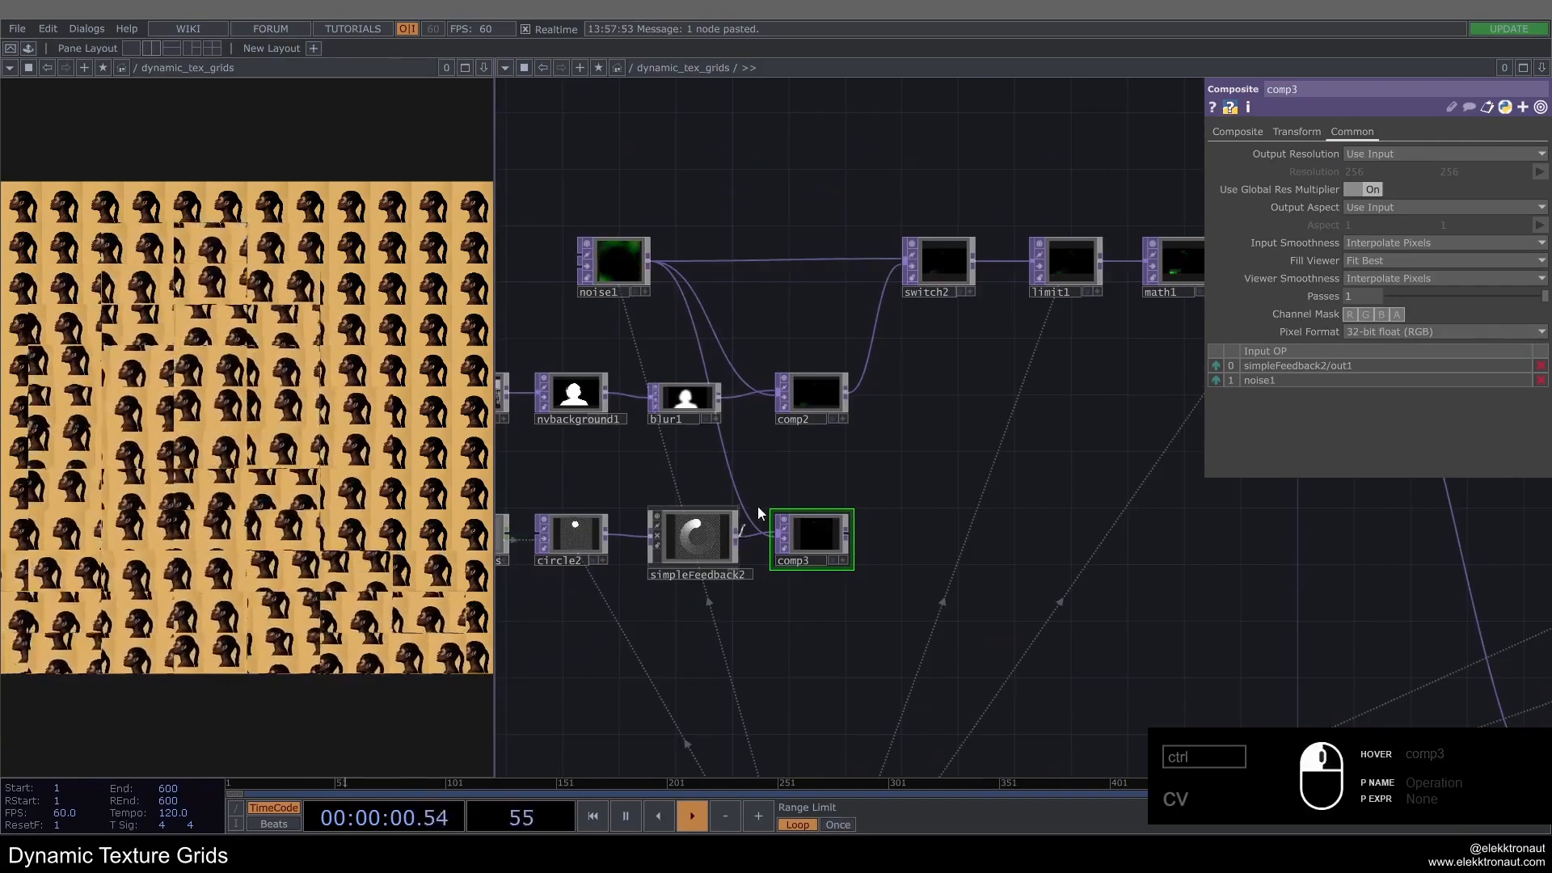
Step: Connect comp3 to switch2 as its third input and set the switch index to 2
{"action": "left_click_drag", "start_coordinate": [758, 508], "coordinate": [903, 271]}
{"action": "left_click", "coordinate": [941, 269]}
{"action": "left_click", "coordinate": [1357, 154]}
{"action": "type", "text": "2"}
{"action": "key", "text": "Return"}
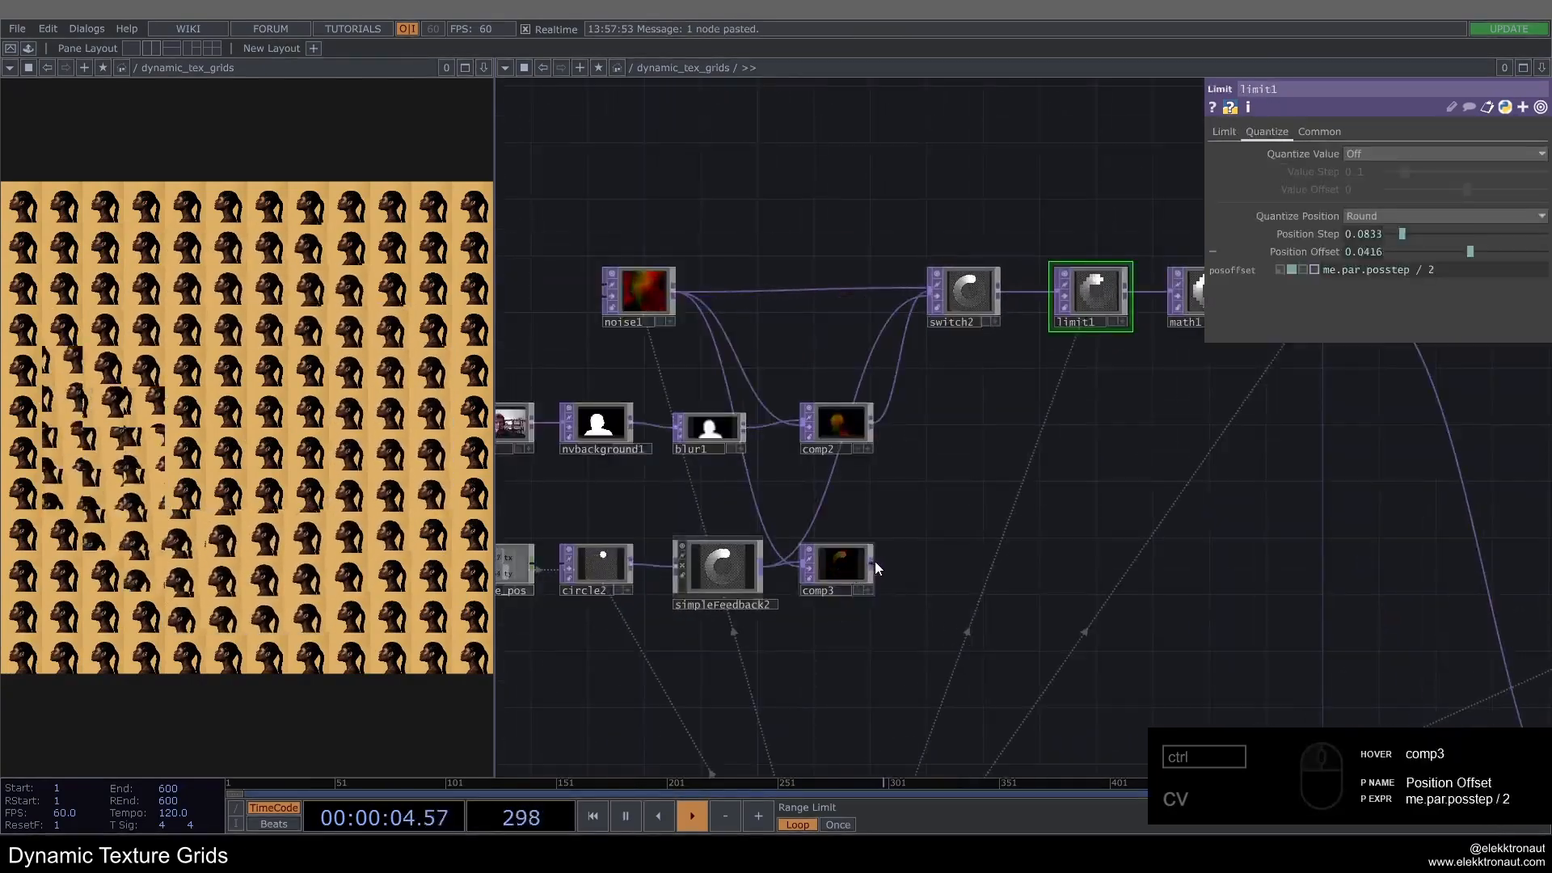
{"action": "left_click_drag", "start_coordinate": [875, 561], "coordinate": [883, 332]}
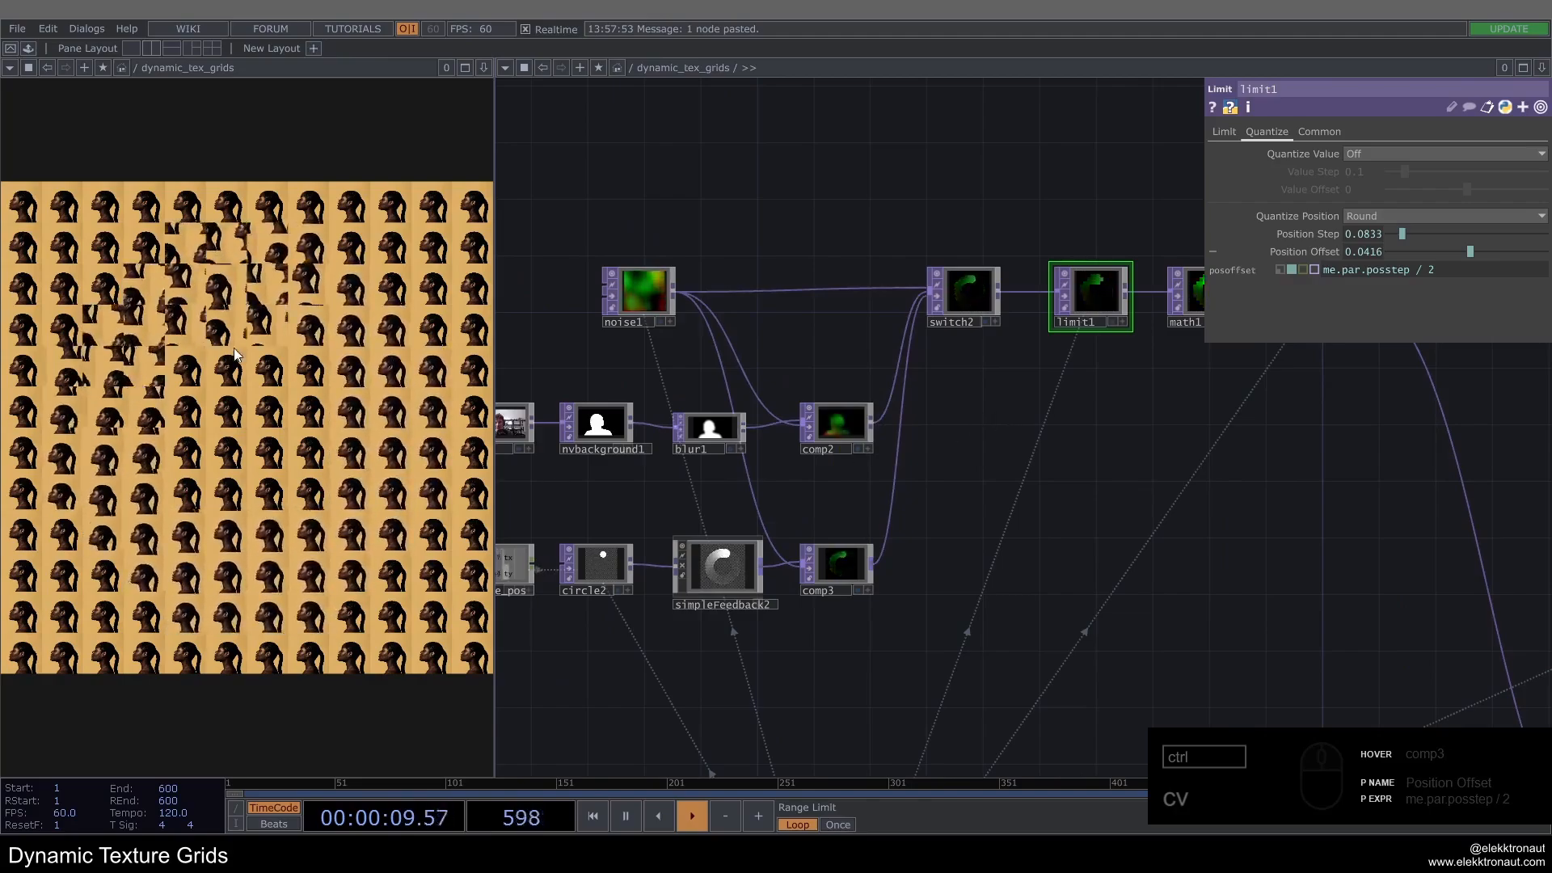
Step: Examine the comp3 output alongside comp2 and the simpleFeedback2 trail that masks the noise
{"action": "scroll", "coordinate": [842, 589], "scroll_direction": "up", "scroll_amount": 3}
{"action": "left_click", "coordinate": [833, 548]}
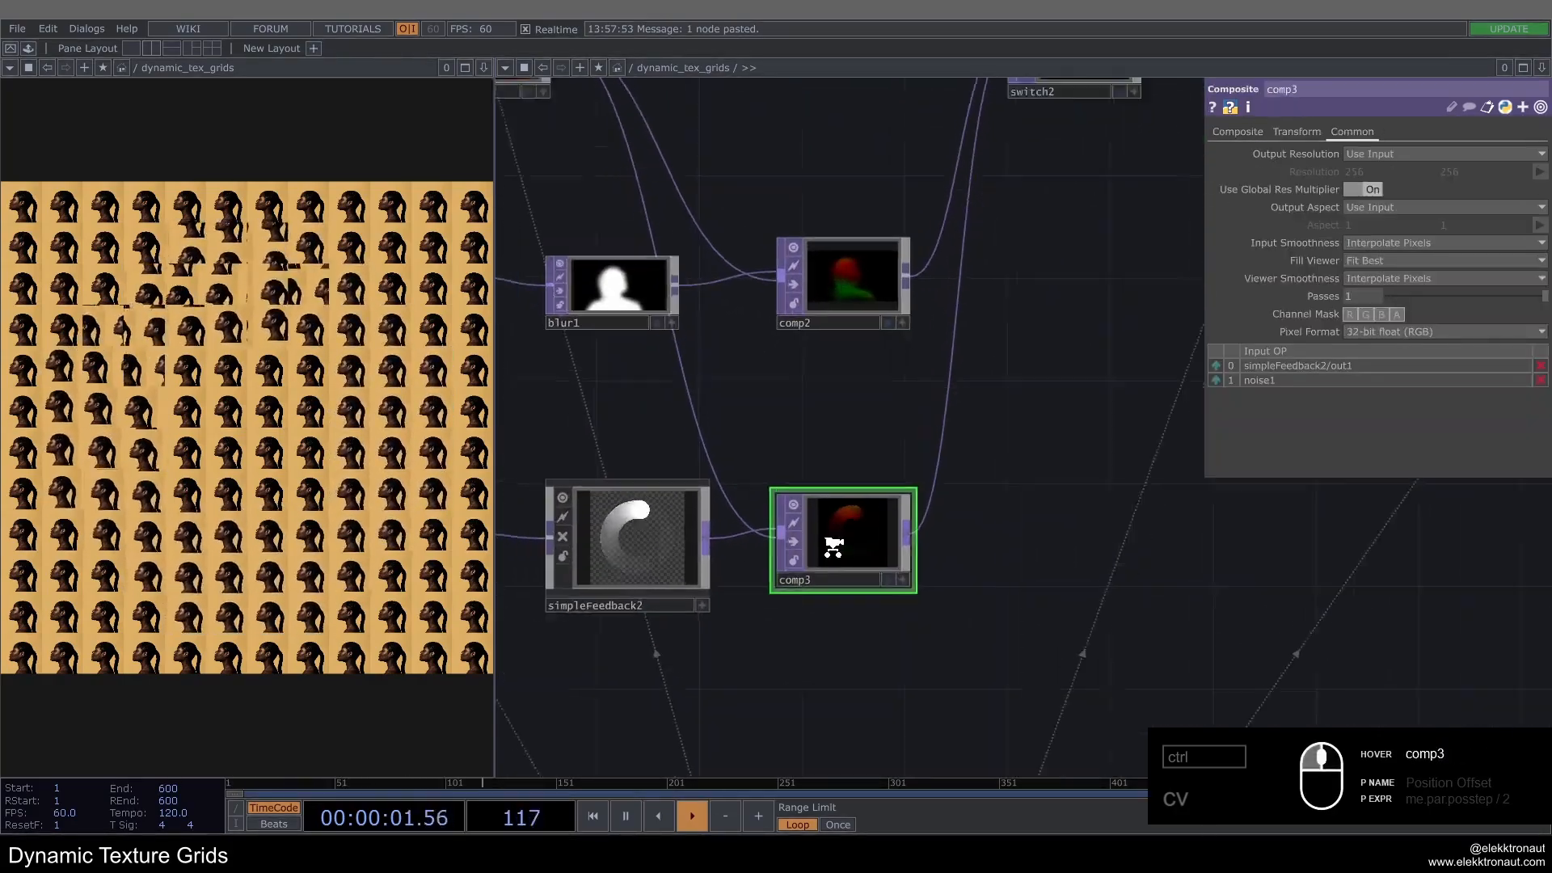
{"action": "scroll", "coordinate": [833, 548], "scroll_direction": "down", "scroll_amount": 3}
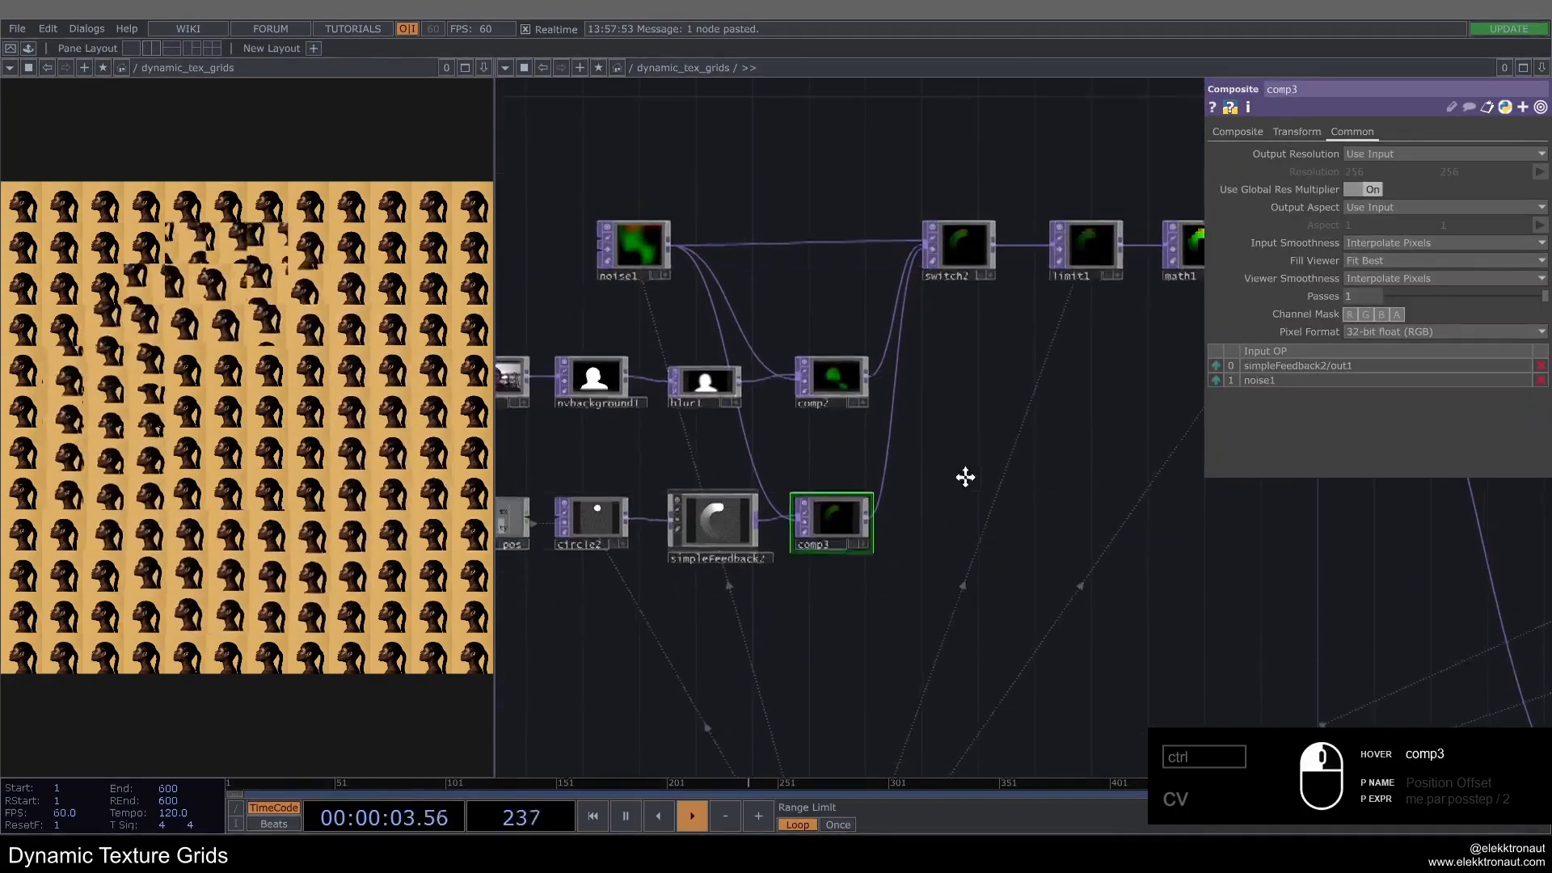
{"action": "scroll", "coordinate": [802, 484], "scroll_direction": "up", "scroll_amount": 3}
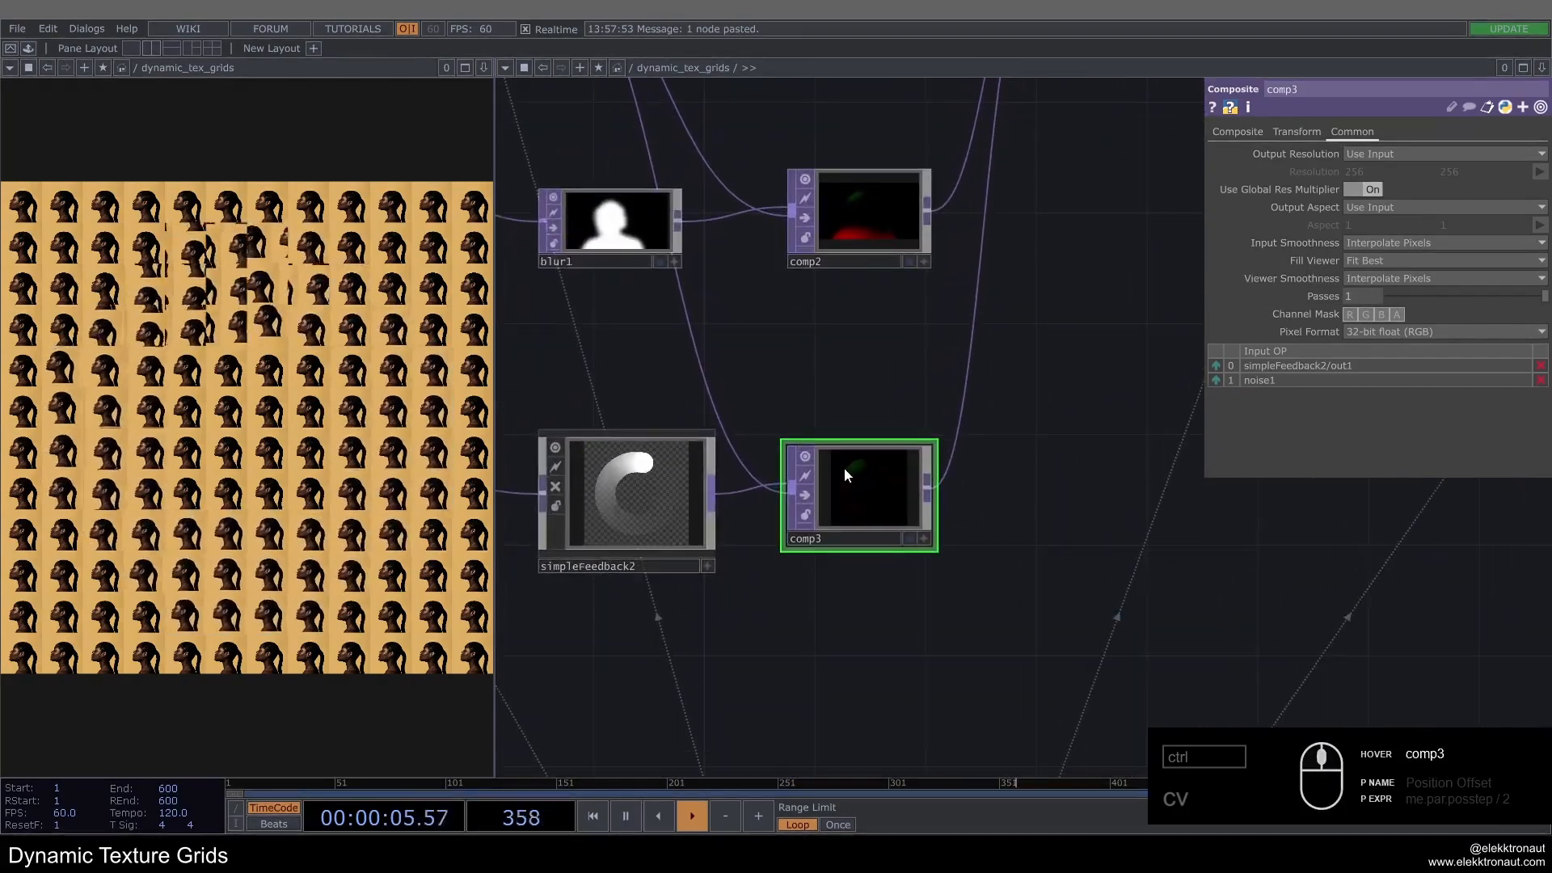
{"action": "scroll", "coordinate": [844, 469], "scroll_direction": "down", "scroll_amount": 3}
{"action": "left_click_drag", "start_coordinate": [839, 350], "coordinate": [851, 391]}
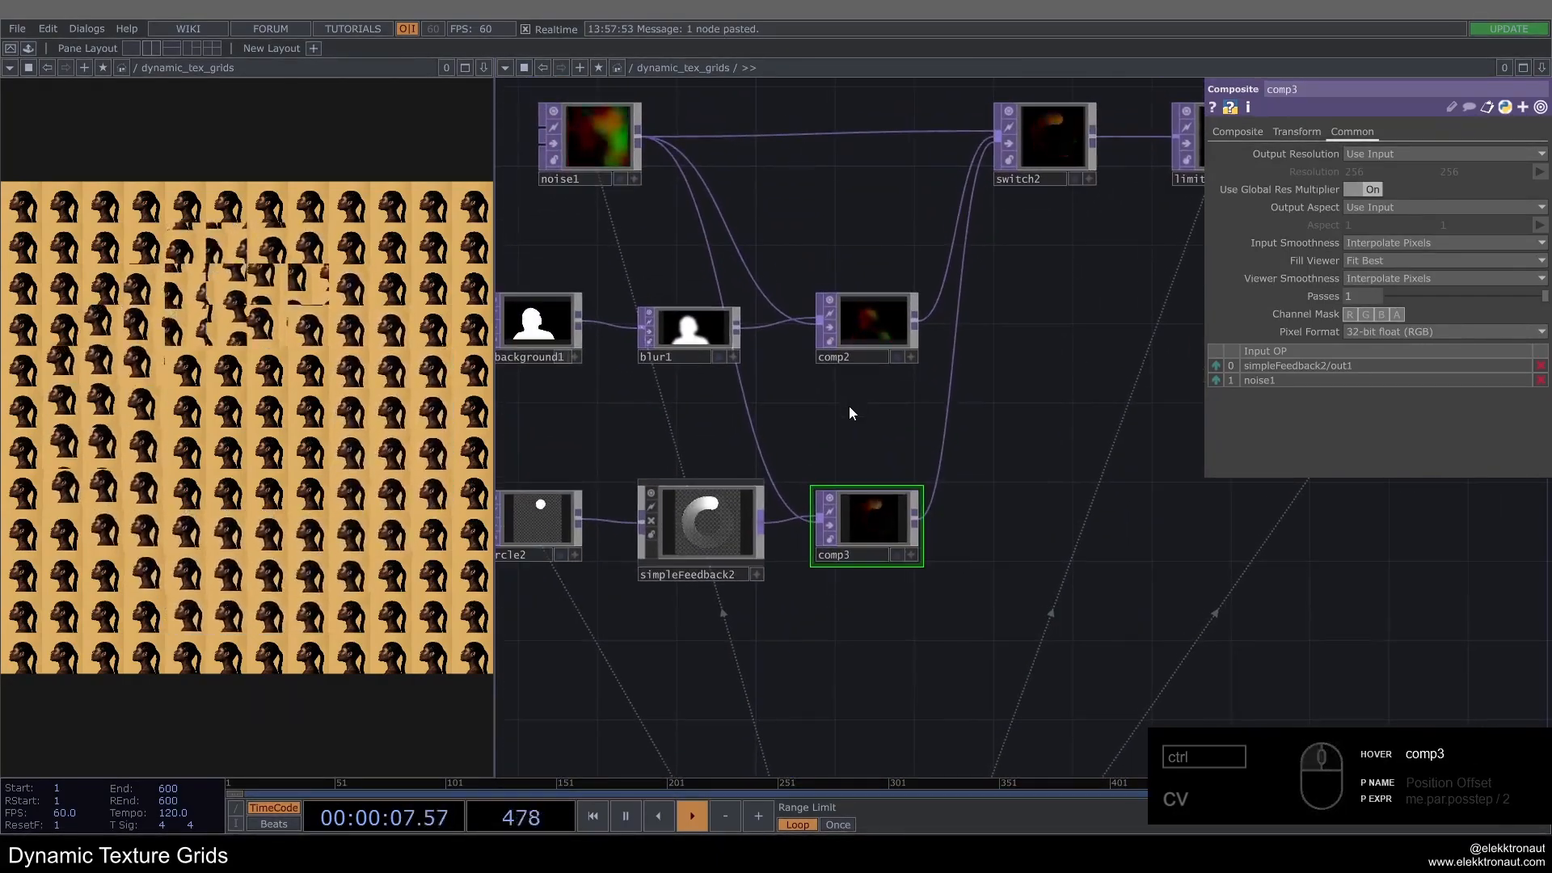
{"action": "scroll", "coordinate": [800, 513], "scroll_direction": "up", "scroll_amount": 2}
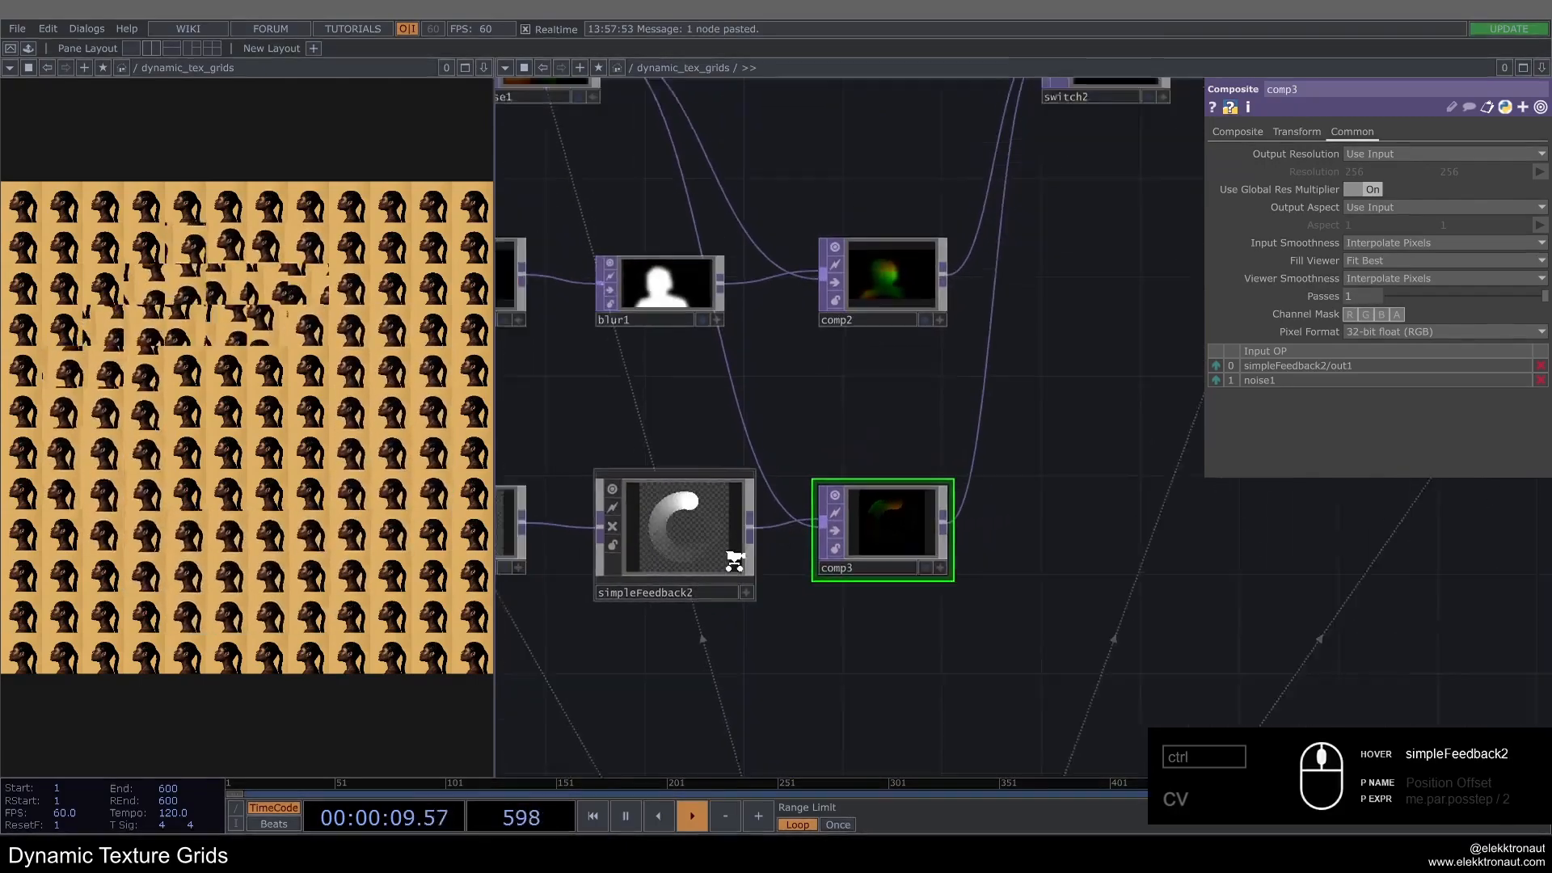
{"action": "left_click", "coordinate": [734, 560]}
{"action": "scroll", "coordinate": [856, 527], "scroll_direction": "down", "scroll_amount": 5}
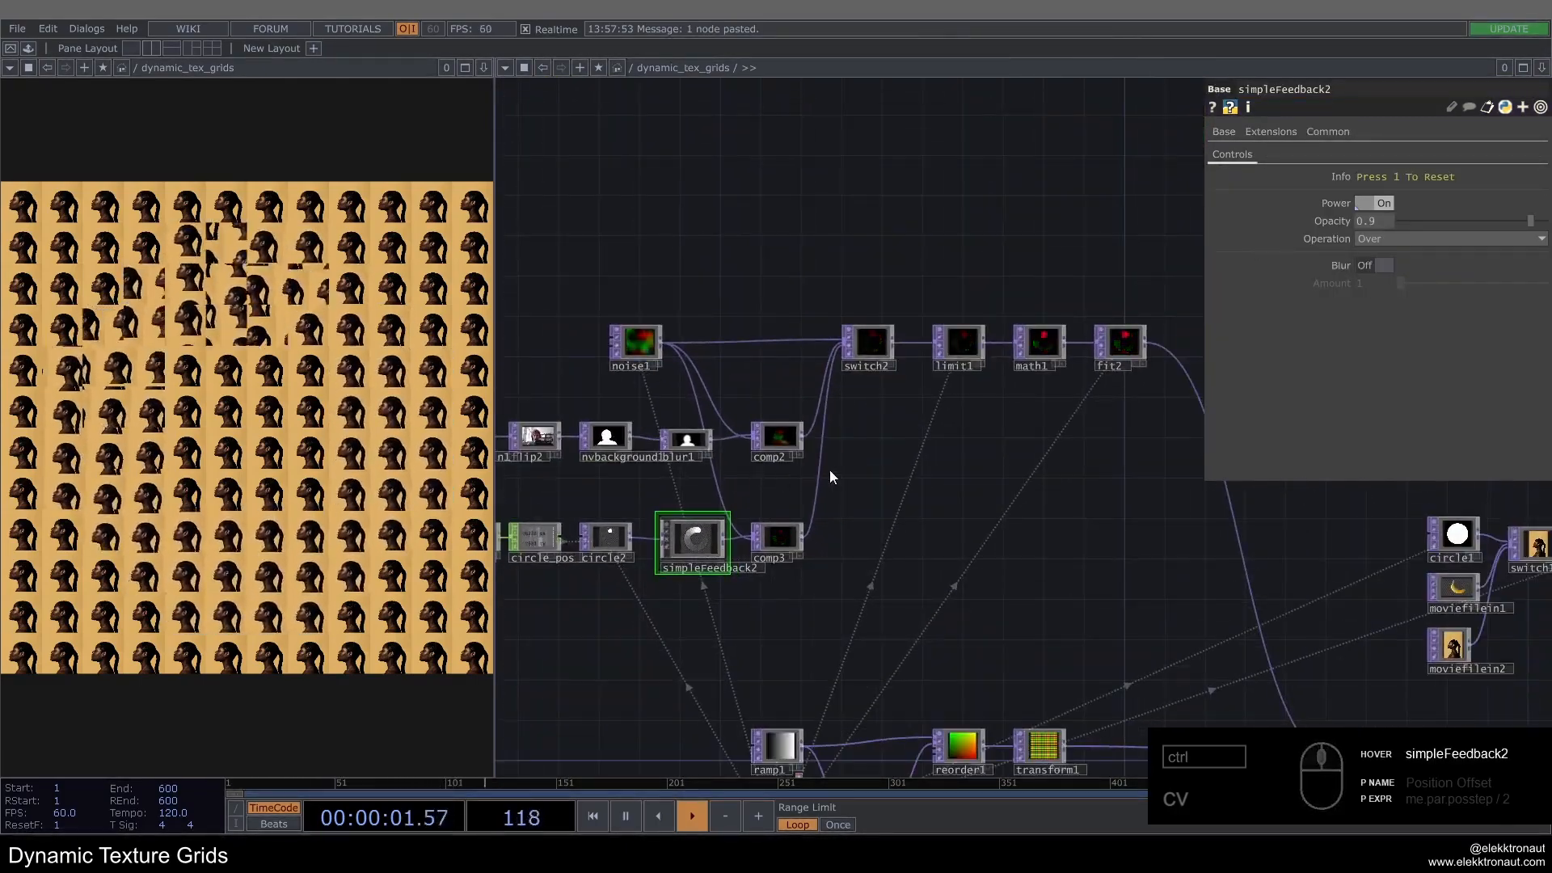
Step: Set the Multiply value of math1 to 10
{"action": "left_click_drag", "start_coordinate": [830, 469], "coordinate": [736, 452]}
{"action": "left_click", "coordinate": [915, 294]}
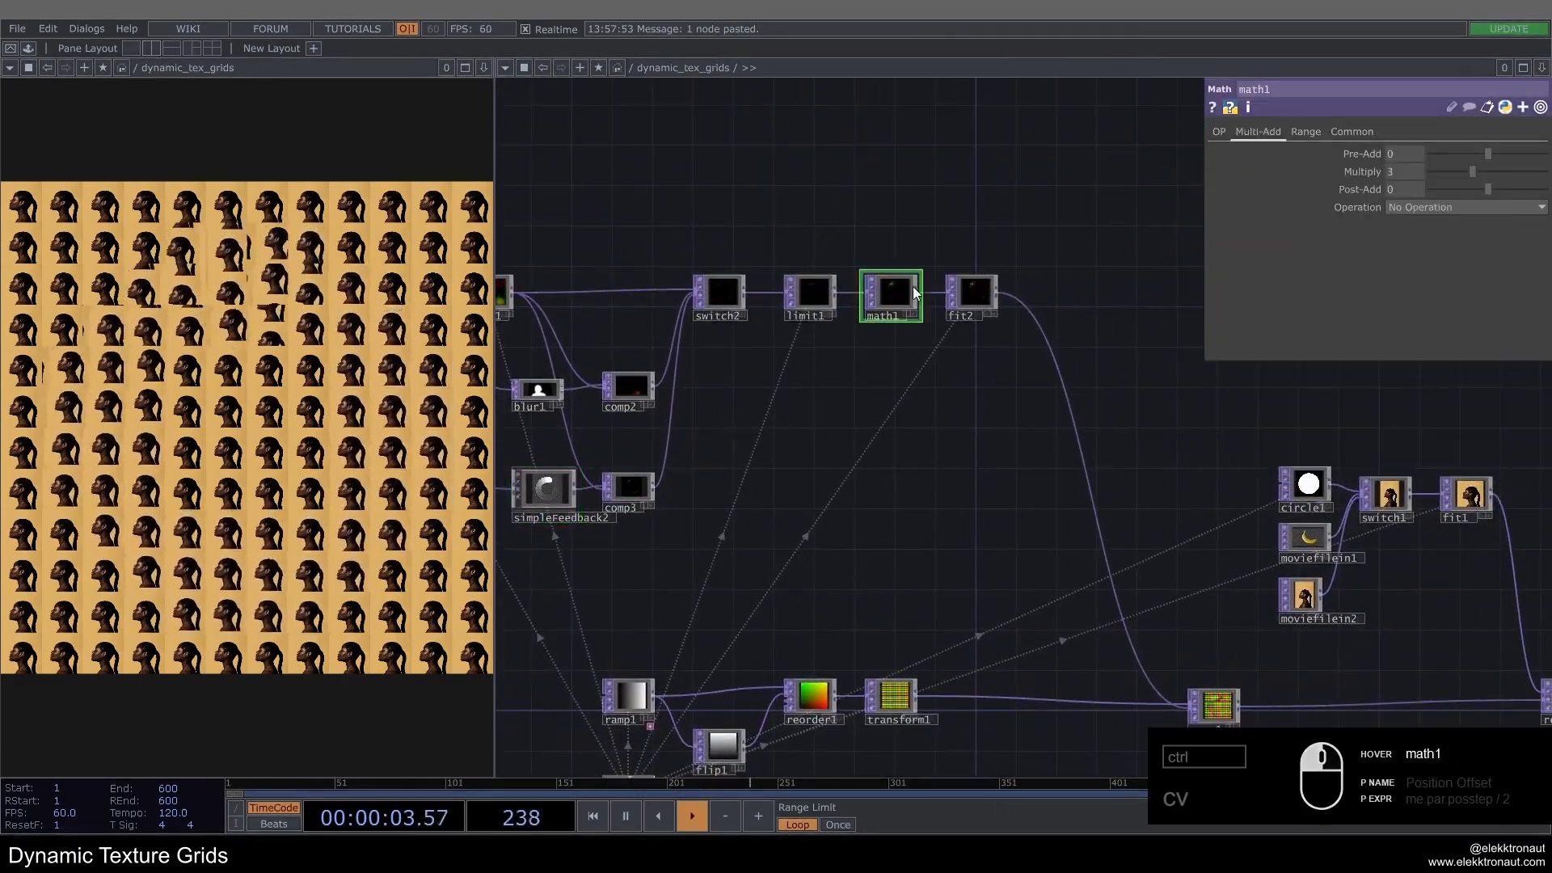
{"action": "type", "text": "10"}
{"action": "key", "text": "Return"}
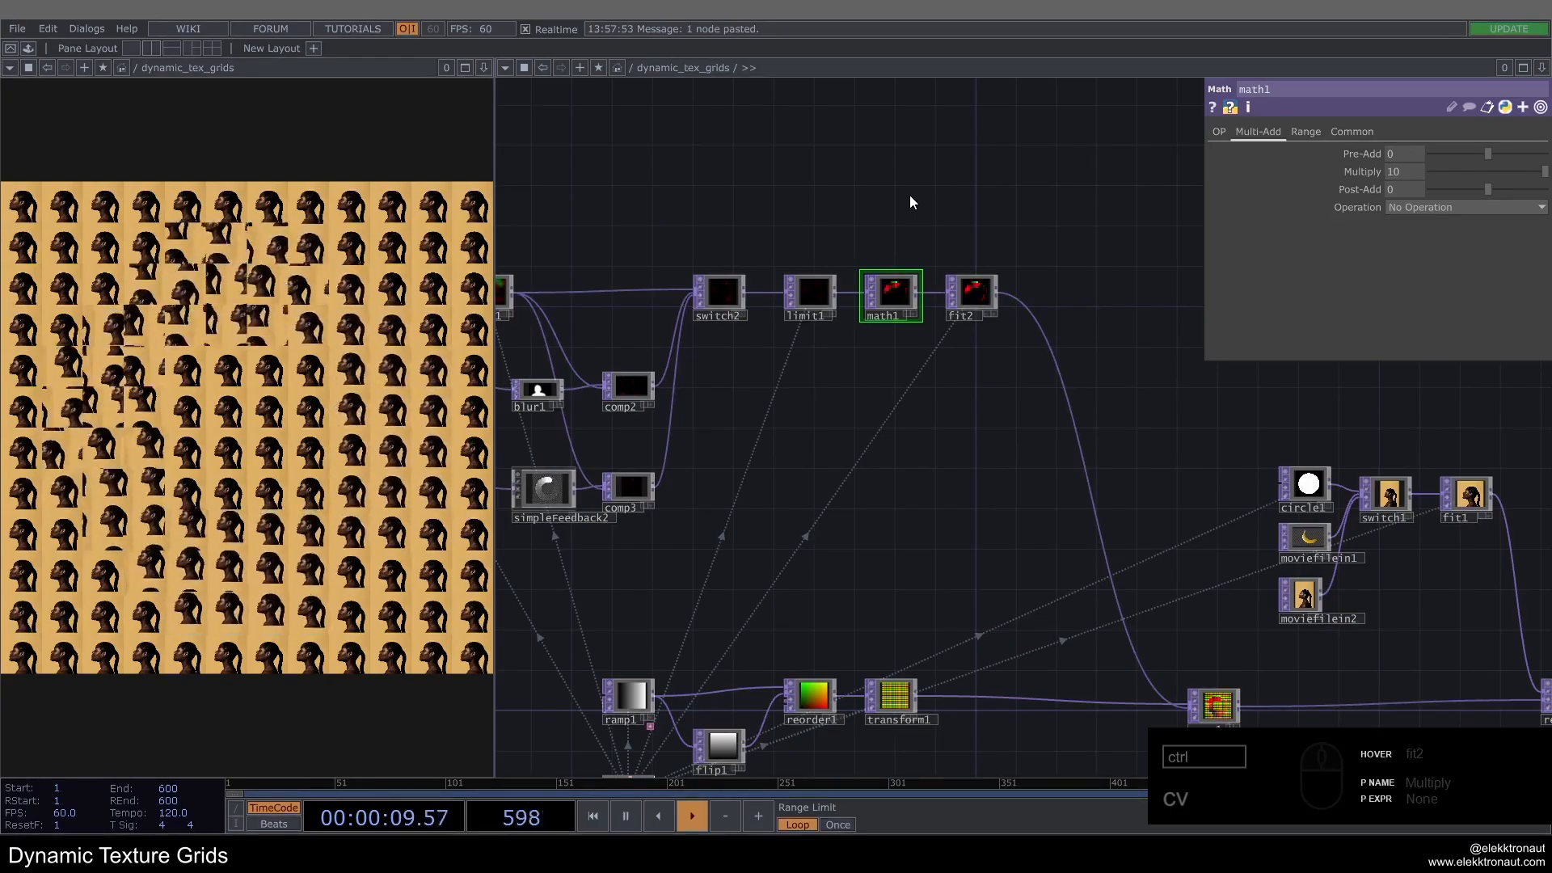
Step: Review the whole network, from the displacement source branches through to the final remap output
{"action": "left_click_drag", "start_coordinate": [820, 402], "coordinate": [912, 388]}
{"action": "scroll", "coordinate": [912, 389], "scroll_direction": "down", "scroll_amount": 1}
{"action": "scroll", "coordinate": [912, 388], "scroll_direction": "down", "scroll_amount": 3}
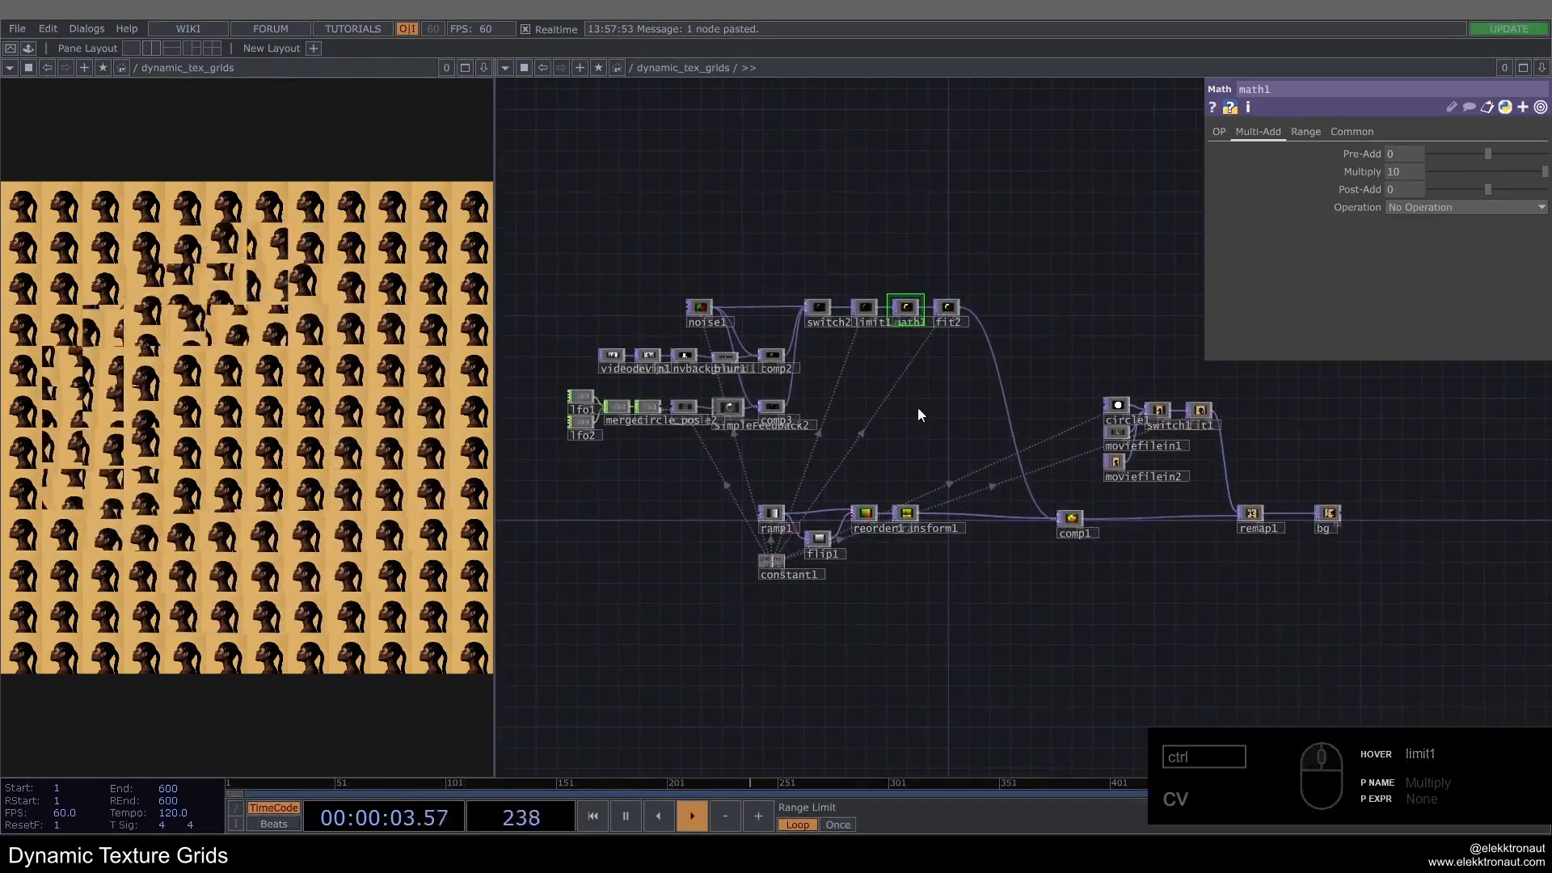
{"action": "right_click_drag", "start_coordinate": [525, 250], "coordinate": [961, 443]}
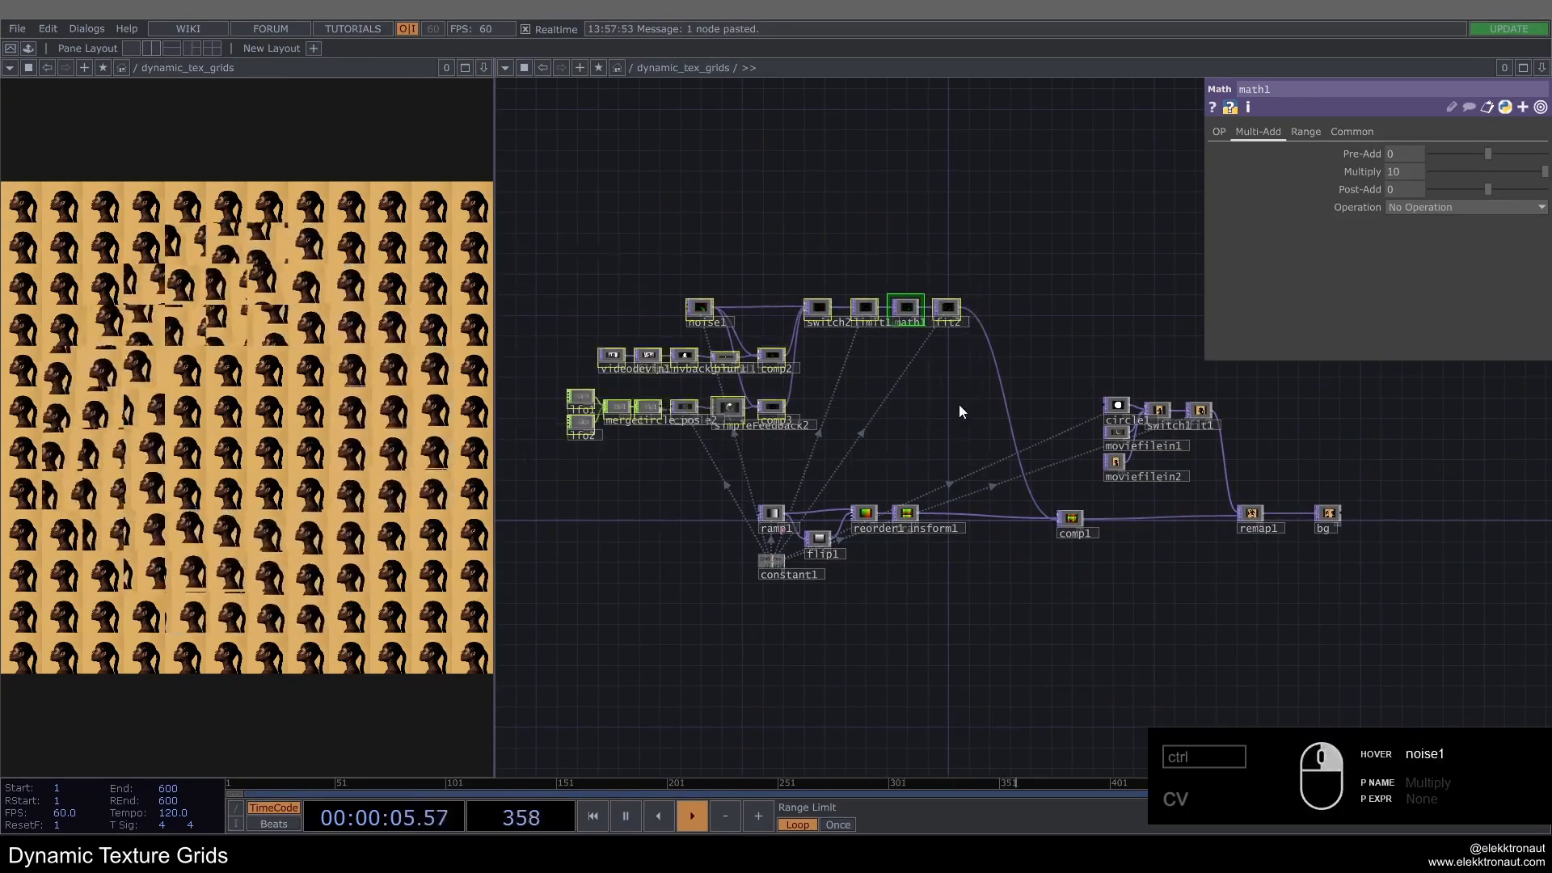
{"action": "left_click", "coordinate": [900, 360]}
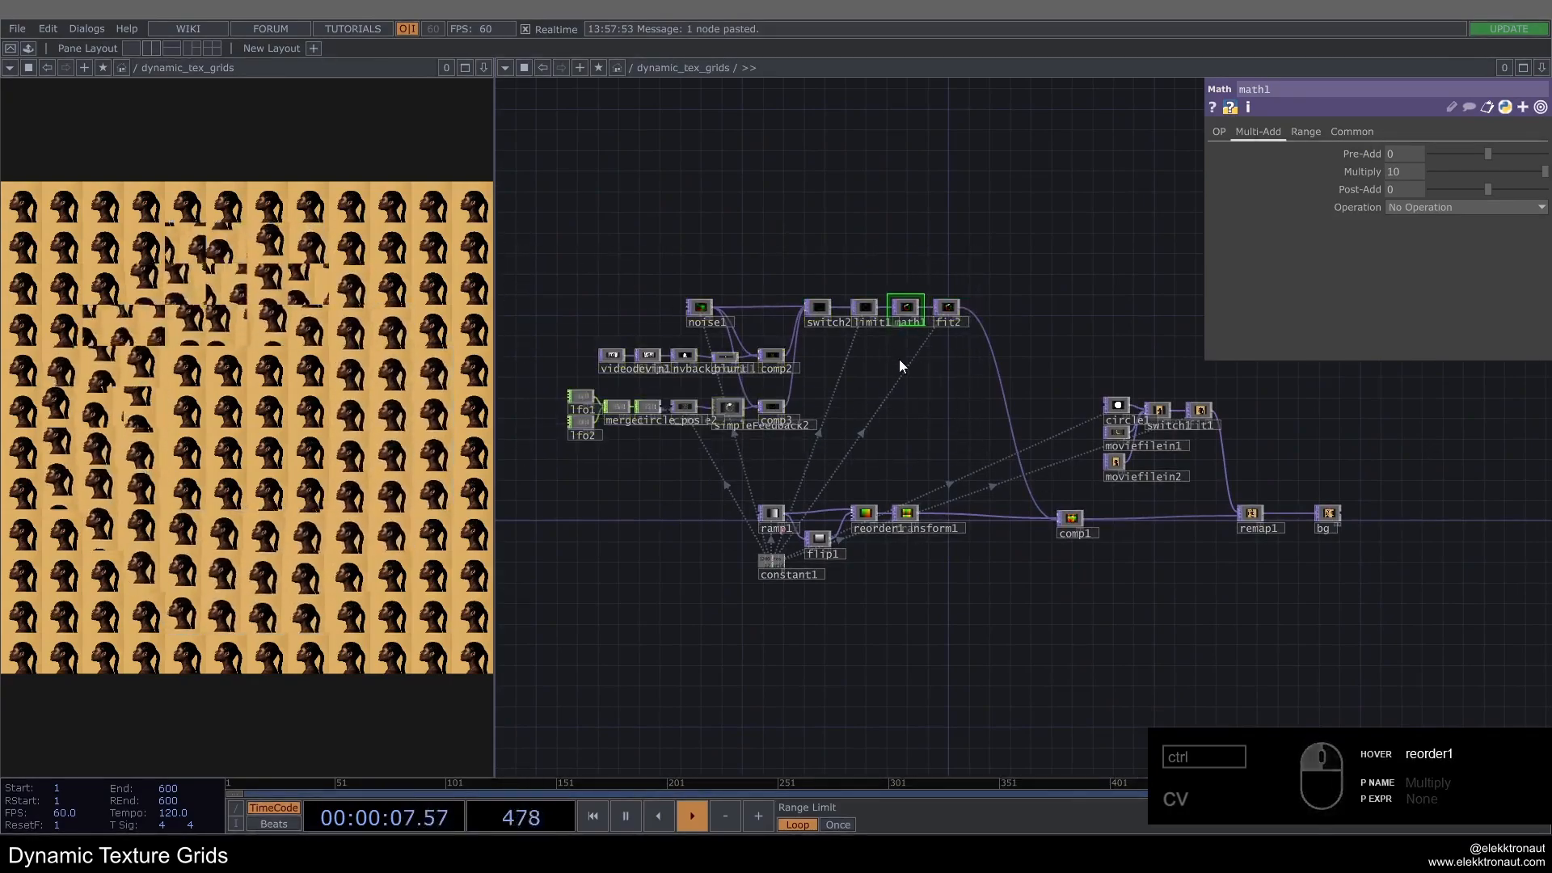
{"action": "scroll", "coordinate": [900, 360], "scroll_direction": "up", "scroll_amount": 3}
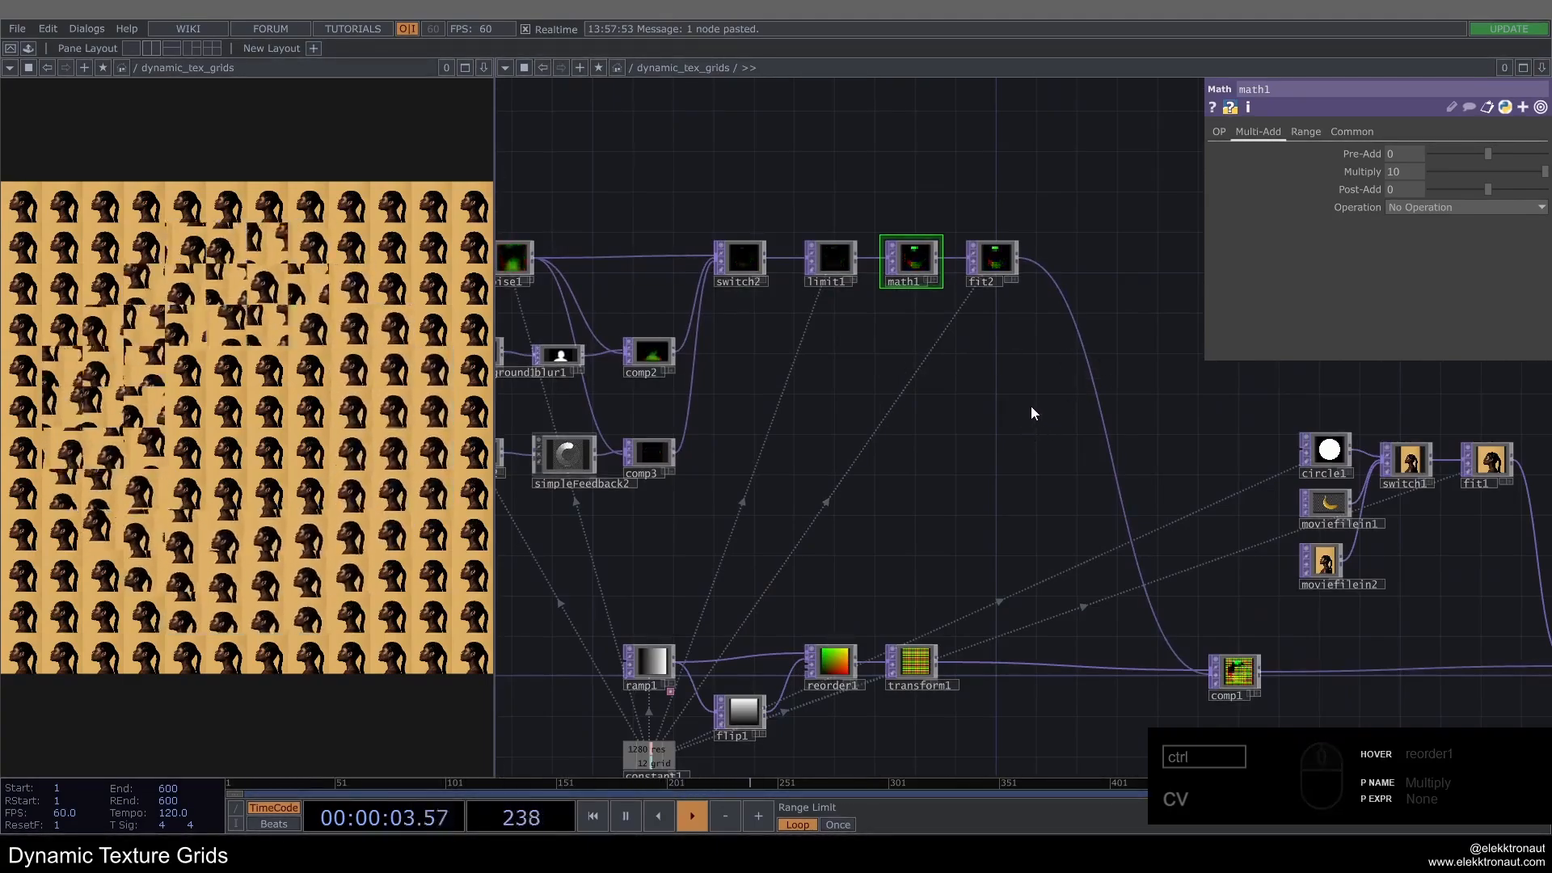
{"action": "scroll", "coordinate": [1031, 405], "scroll_direction": "down", "scroll_amount": 3}
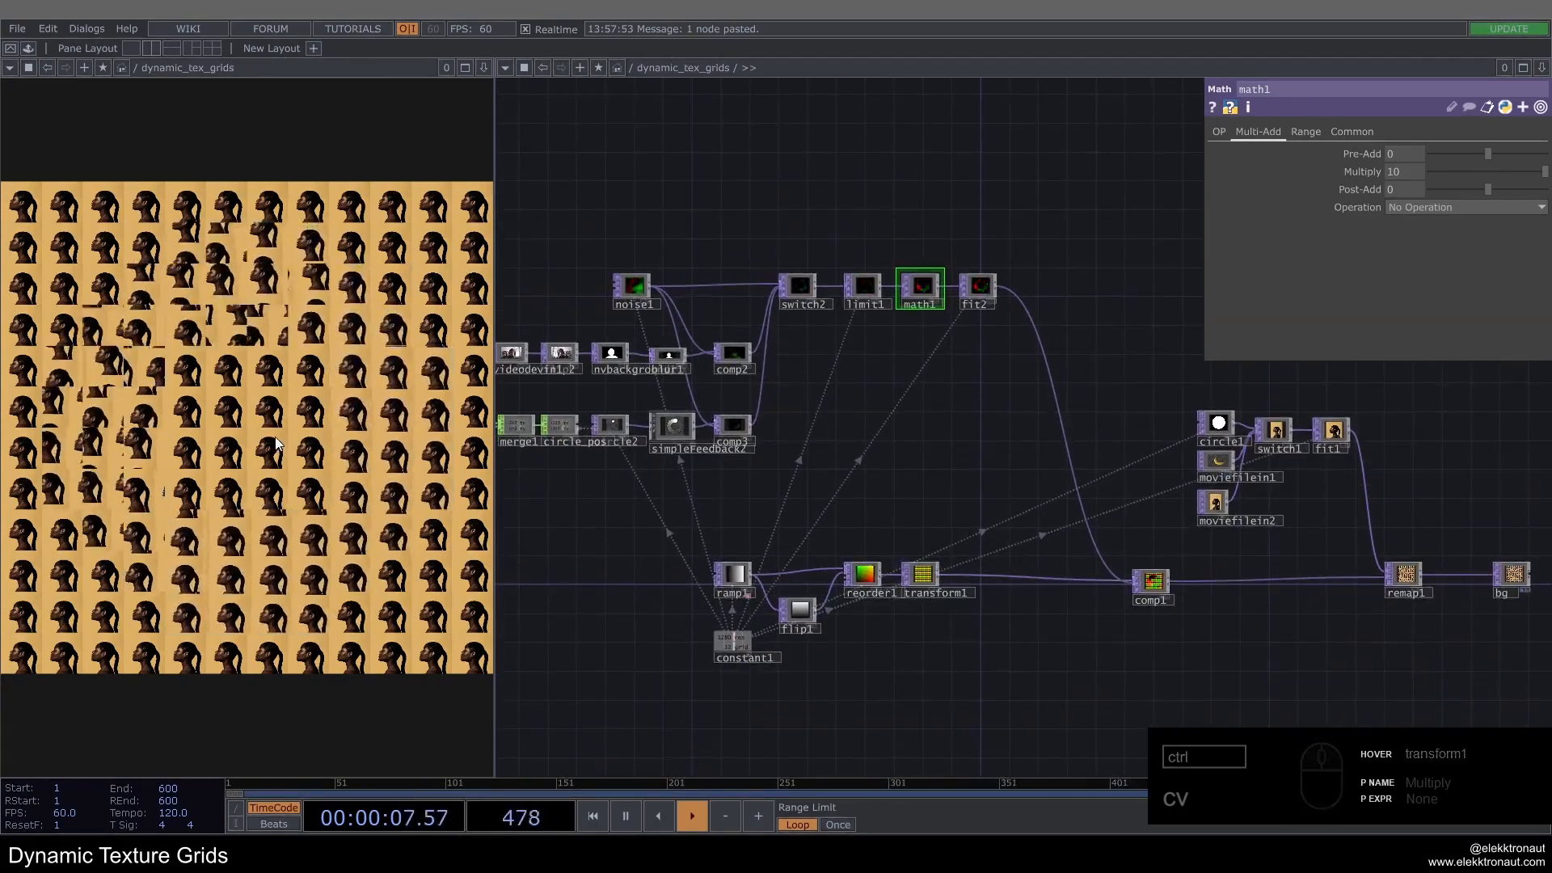
Step: Save the project
{"action": "scroll", "coordinate": [967, 424], "scroll_direction": "up", "scroll_amount": 5}
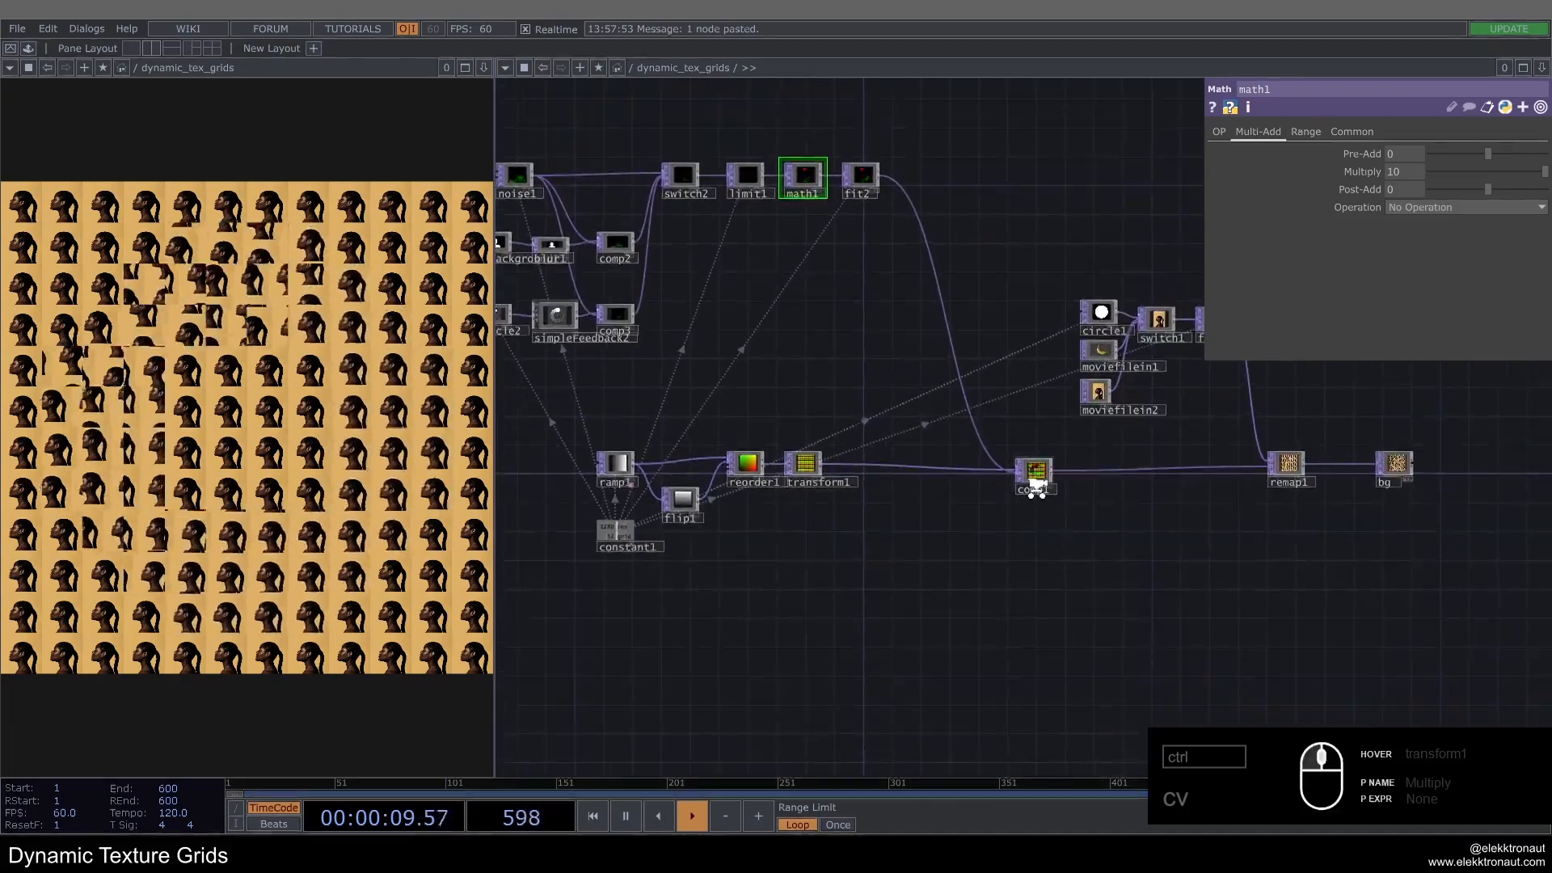
{"action": "scroll", "coordinate": [769, 444], "scroll_direction": "down", "scroll_amount": 5}
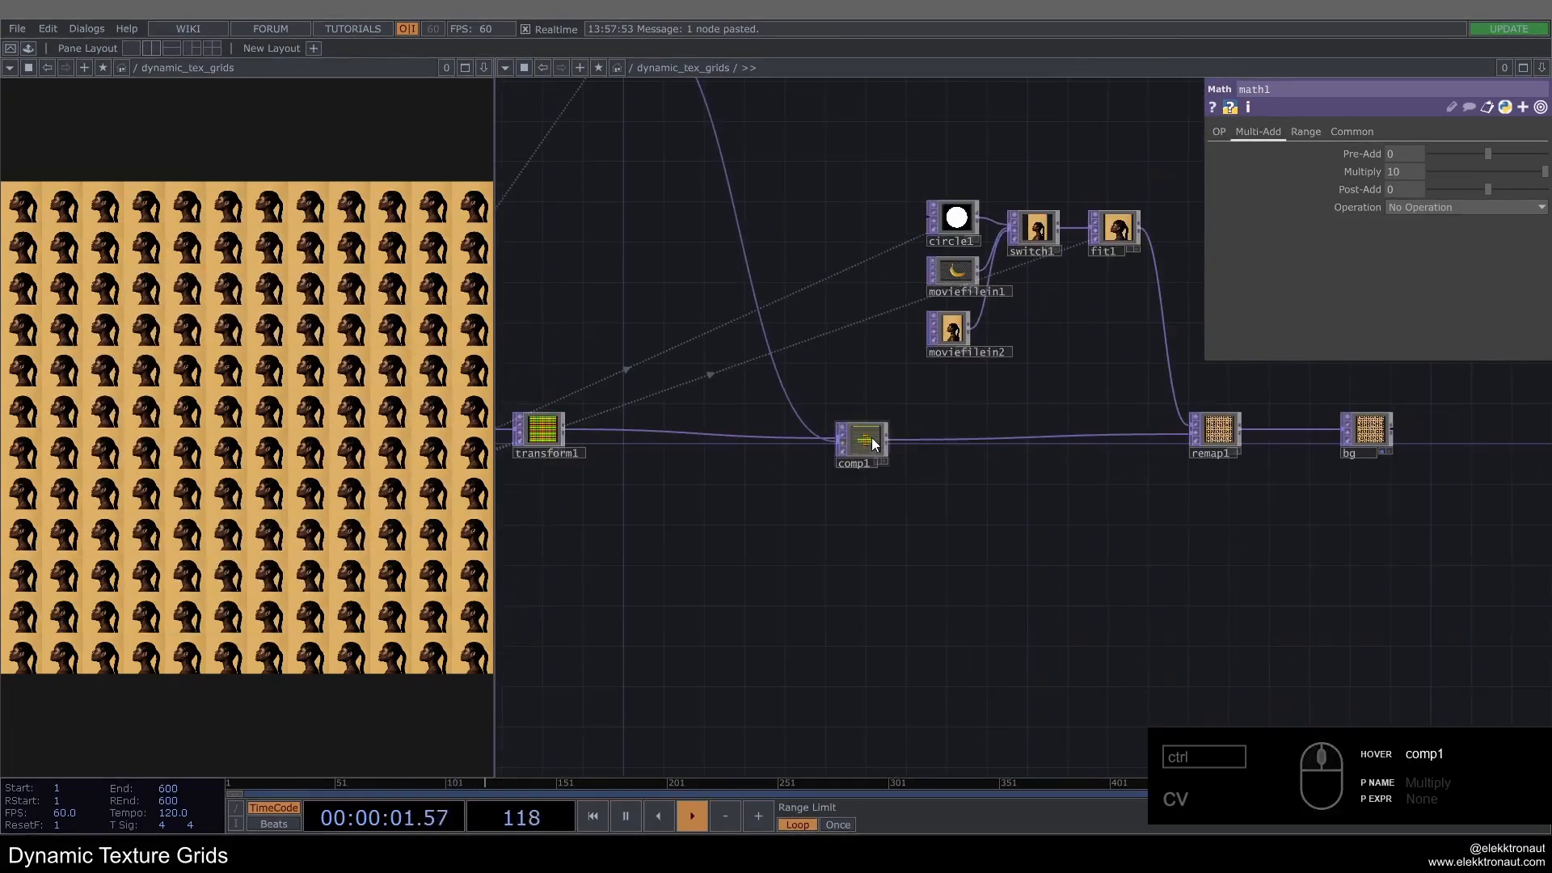
{"action": "left_click_drag", "start_coordinate": [874, 443], "coordinate": [864, 433]}
{"action": "key", "text": "ctrl+s"}
{"action": "left_click_drag", "start_coordinate": [812, 499], "coordinate": [906, 496]}
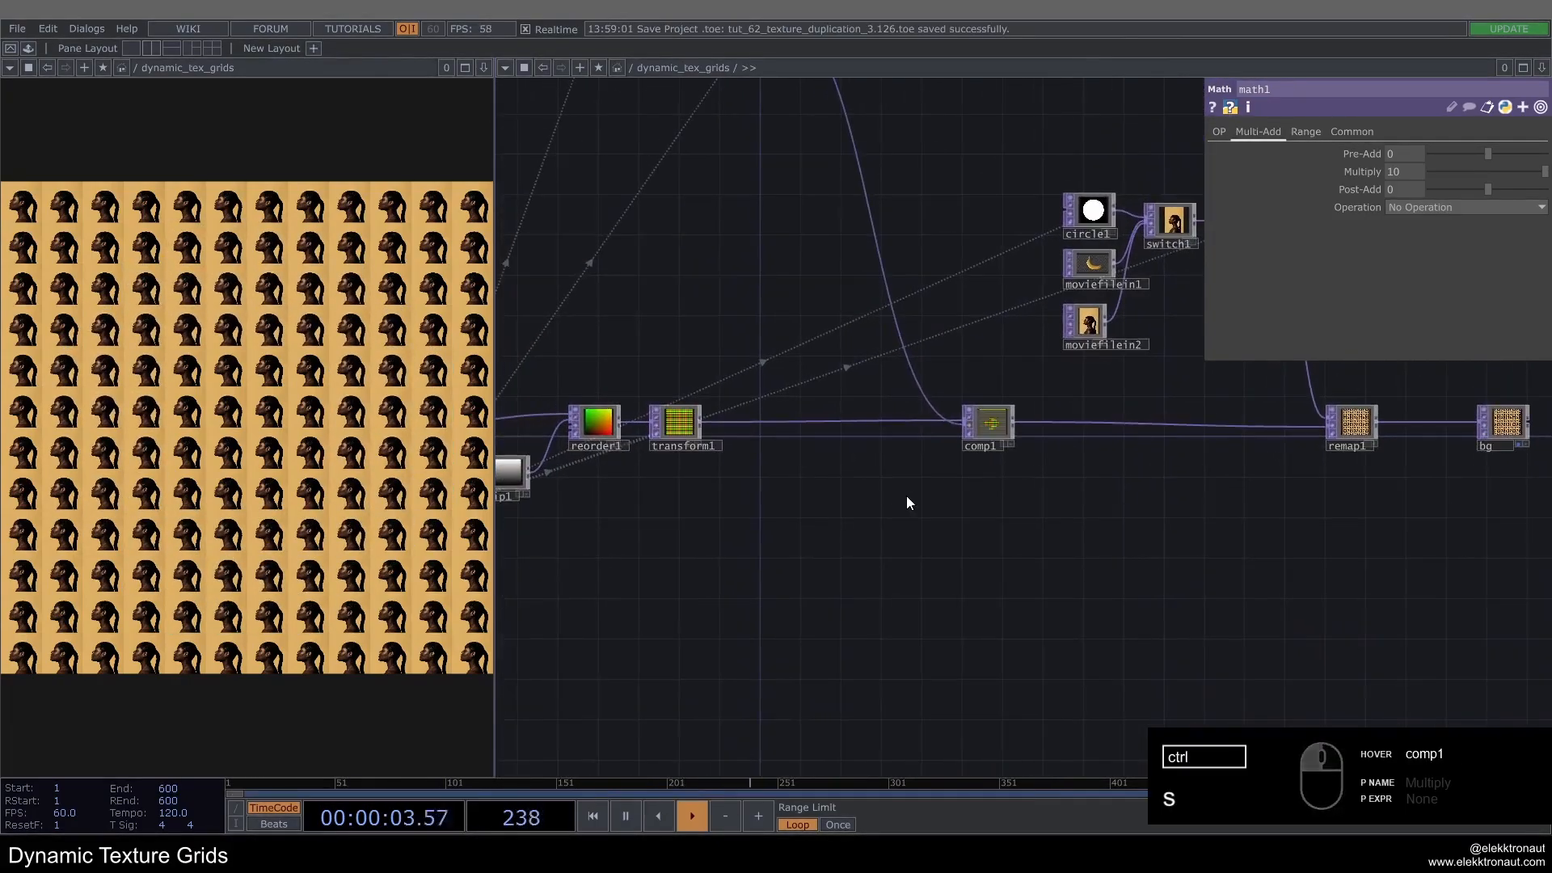
{"action": "left_click_drag", "start_coordinate": [778, 495], "coordinate": [831, 498]}
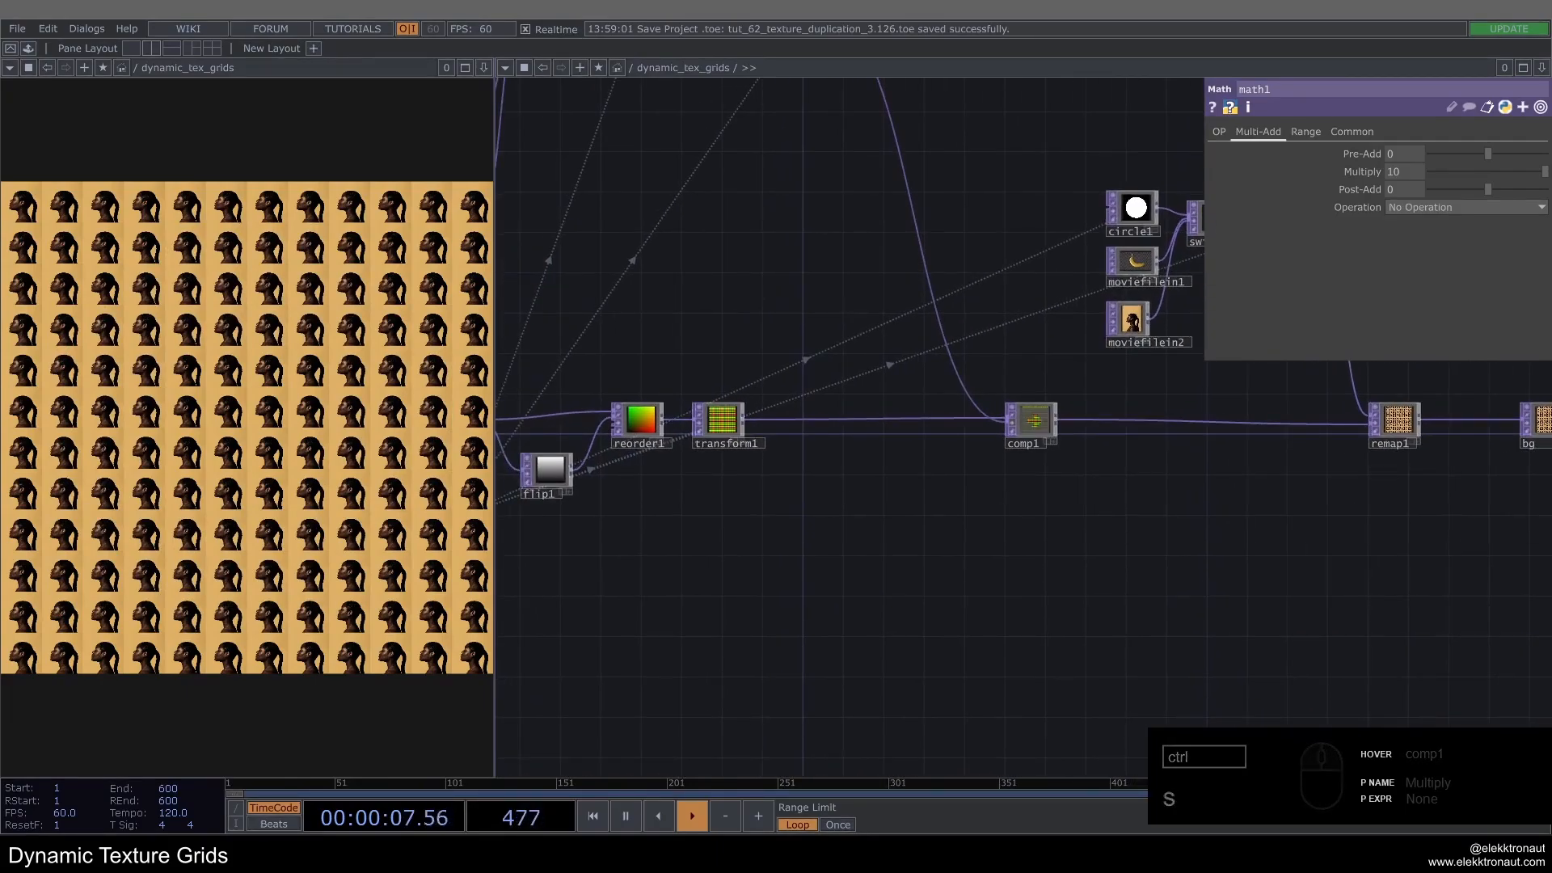
Step: Add a Noise TOP in the empty area below flip1 and transform1
{"action": "left_click_drag", "start_coordinate": [740, 481], "coordinate": [836, 443]}
{"action": "left_click_drag", "start_coordinate": [725, 562], "coordinate": [791, 531]}
{"action": "key", "text": "Tab"}
{"action": "type", "text": "n"}
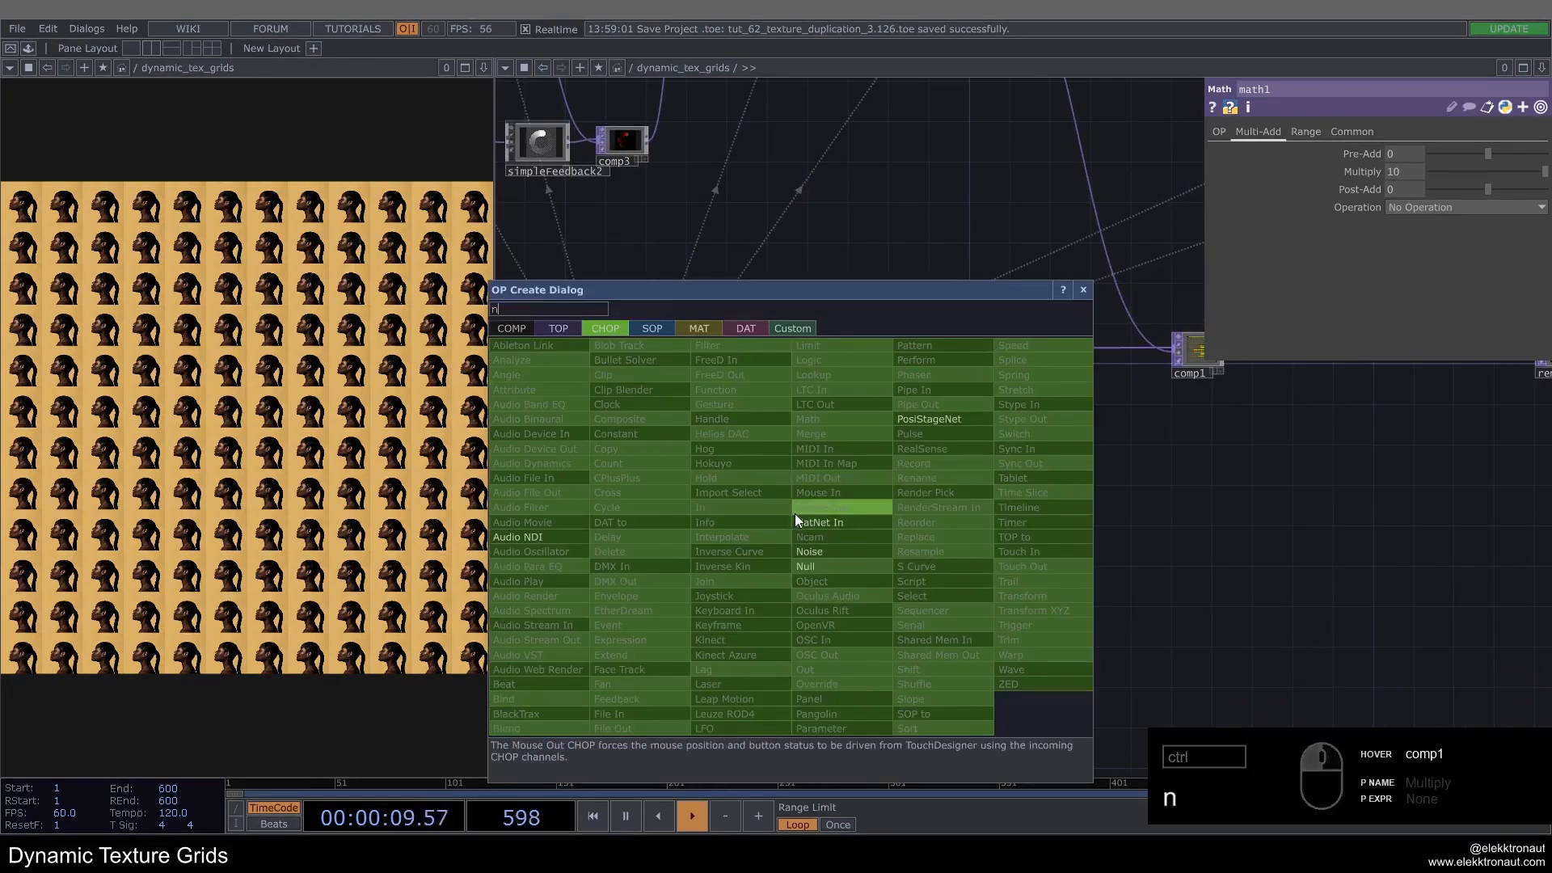
{"action": "left_click", "coordinate": [558, 328]}
{"action": "type", "text": "i"}
{"action": "key", "text": "BackSpace"}
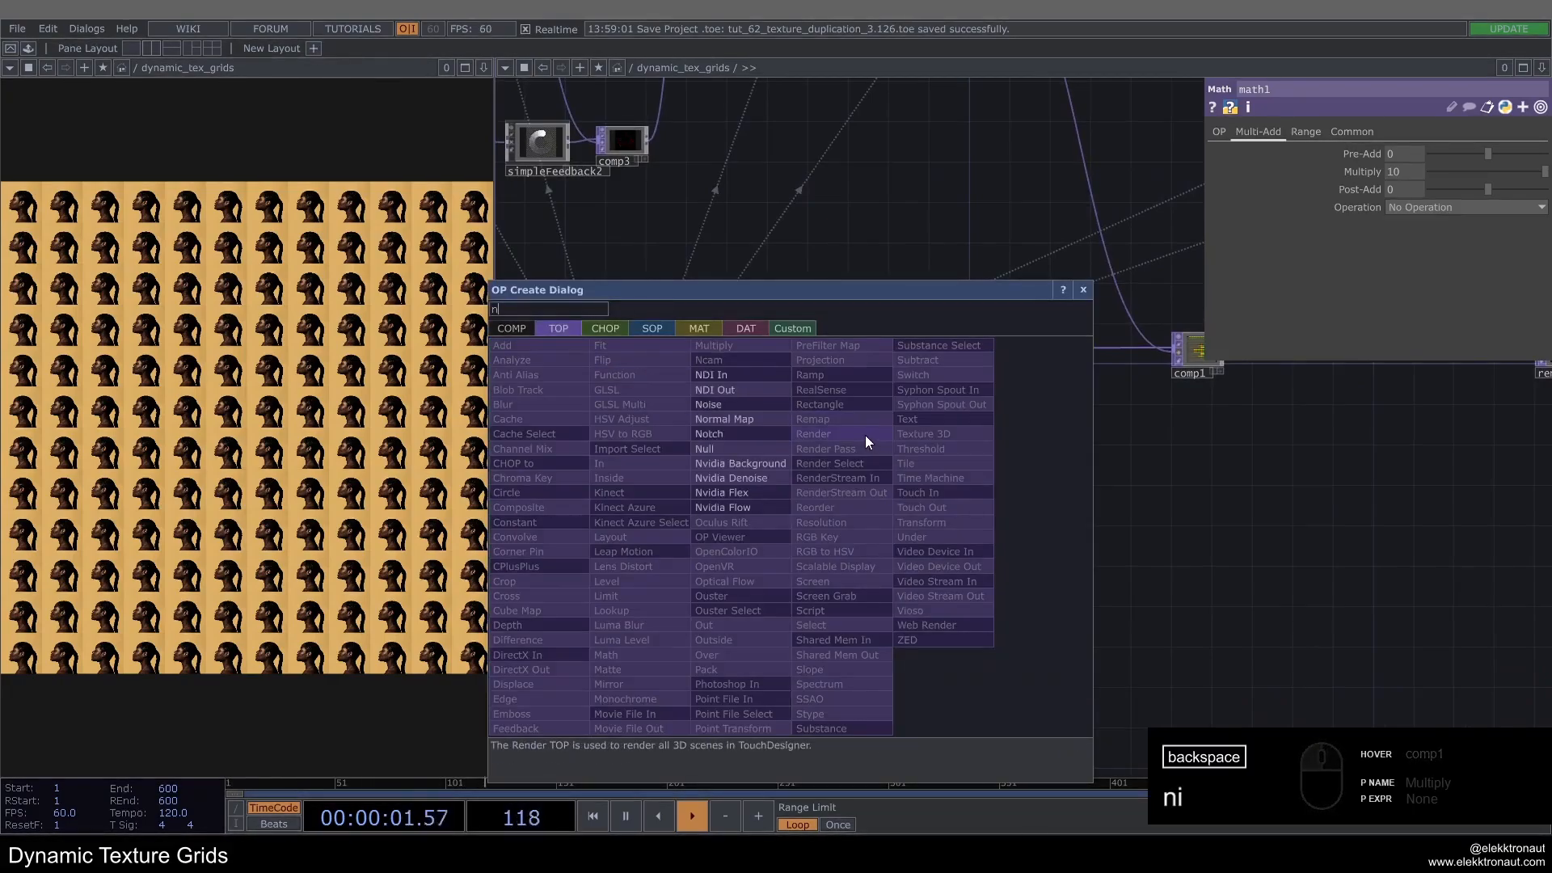
{"action": "type", "text": "oi"}
{"action": "left_click", "coordinate": [732, 406]}
{"action": "left_click", "coordinate": [831, 553]}
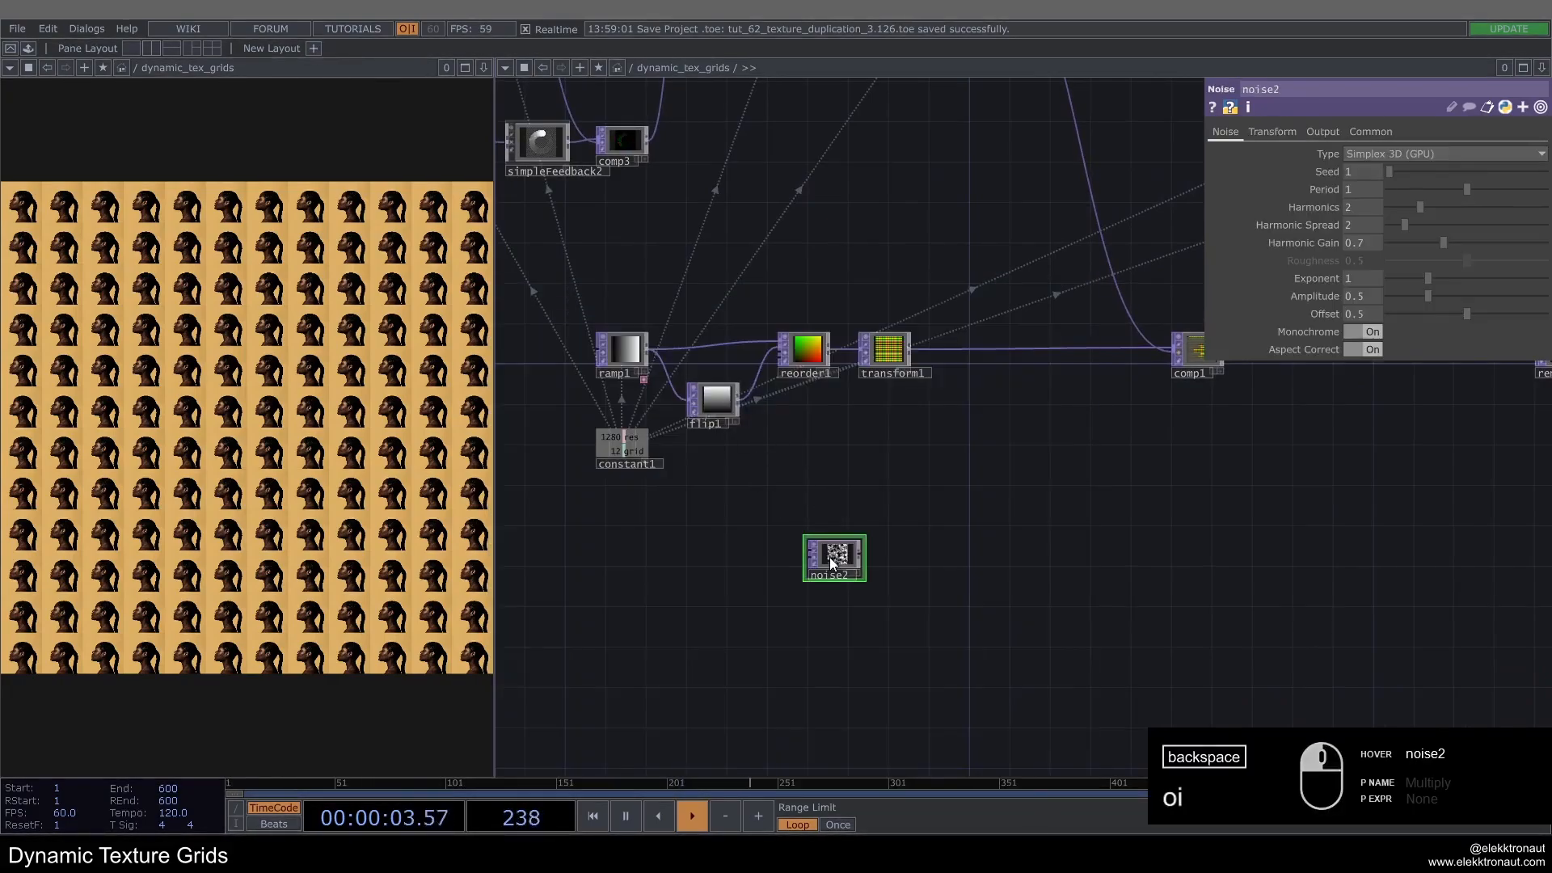
Step: Set noise2's period to 2 and drive its resolution from the res channel of constant1
{"action": "scroll", "coordinate": [885, 517], "scroll_direction": "up", "scroll_amount": 2}
{"action": "mouse_move", "coordinate": [886, 524]}
{"action": "left_mouse_down"}
{"action": "mouse_move", "coordinate": [835, 535]}
{"action": "mouse_move", "coordinate": [860, 532]}
{"action": "left_mouse_up"}
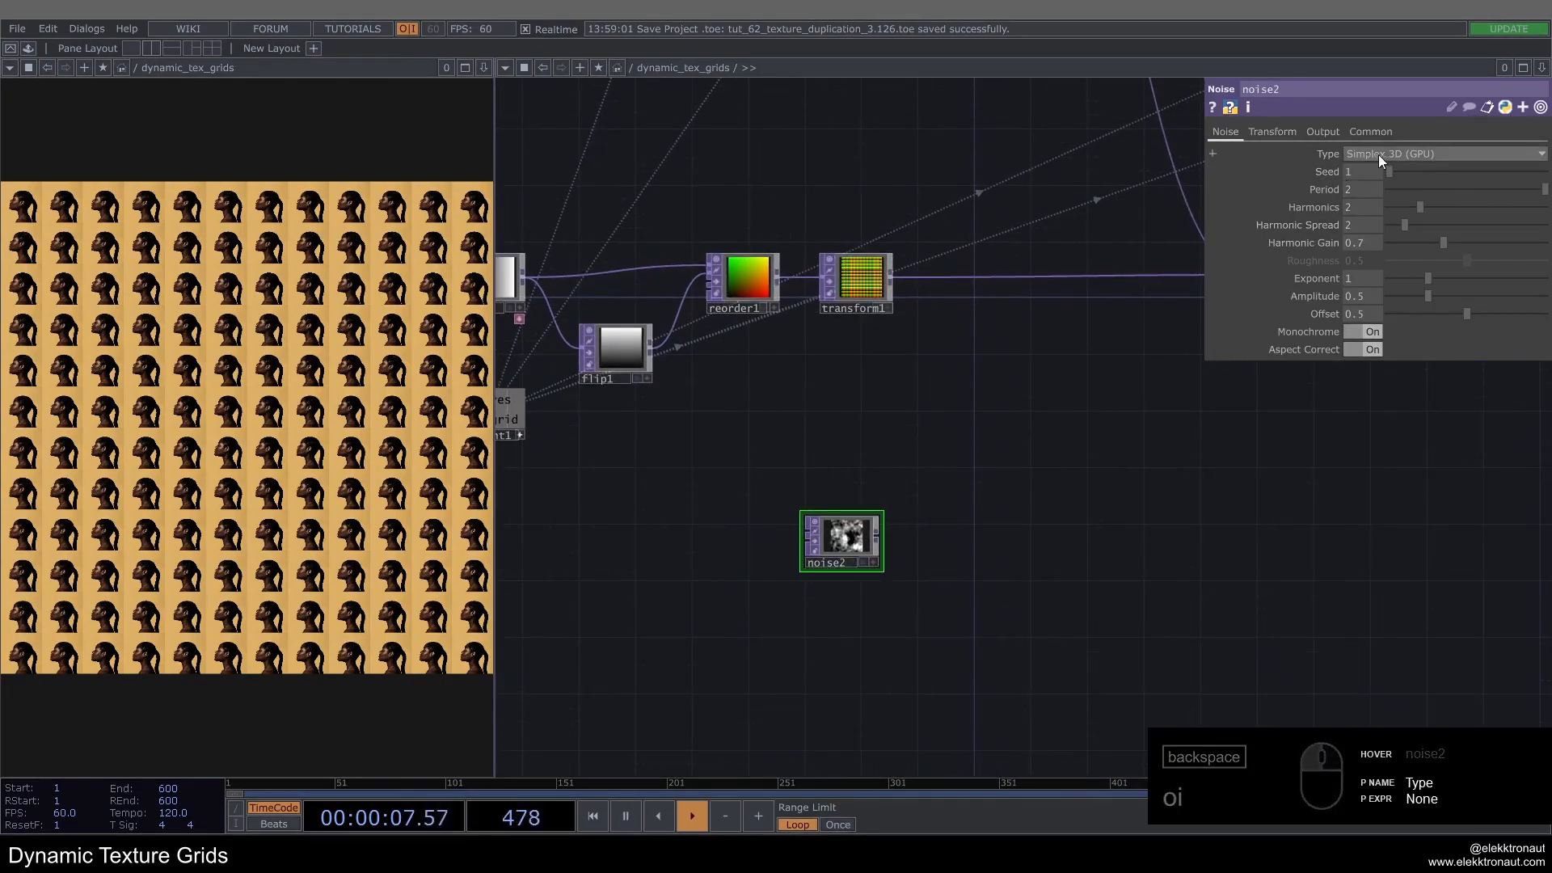
{"action": "left_click", "coordinate": [1370, 131]}
{"action": "mouse_move", "coordinate": [572, 400]}
{"action": "left_mouse_down"}
{"action": "mouse_move", "coordinate": [812, 446]}
{"action": "mouse_move", "coordinate": [726, 446]}
{"action": "mouse_move", "coordinate": [1315, 161]}
{"action": "left_mouse_up"}
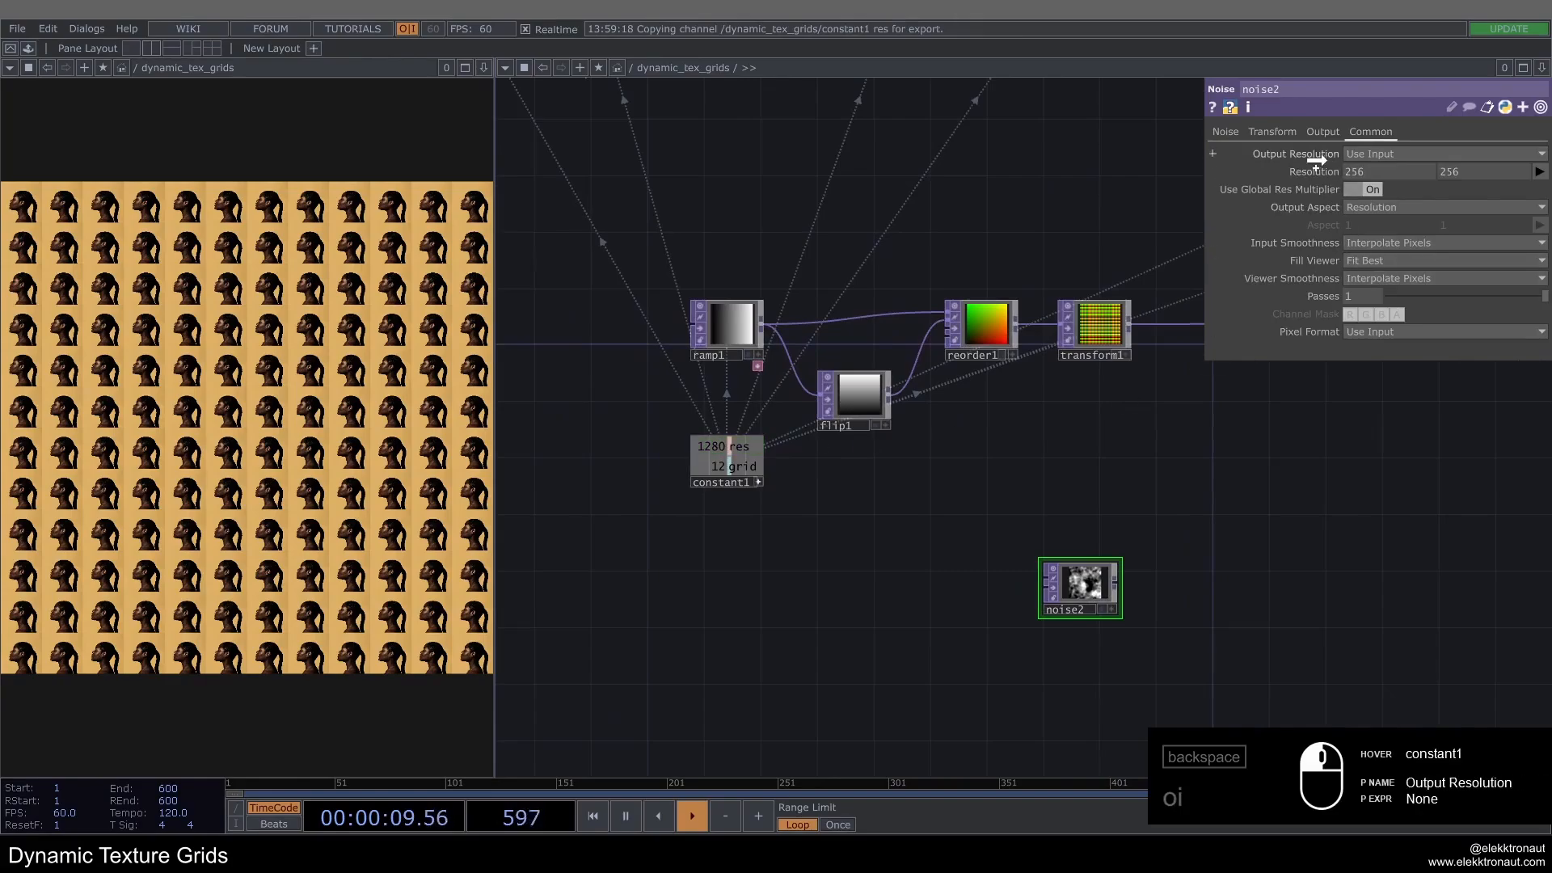
{"action": "left_click", "coordinate": [1321, 164]}
{"action": "left_click_drag", "start_coordinate": [1036, 412], "coordinate": [862, 388]}
Step: Set noise2's pixel format to 32-bit float (RG) and return to its noise parameters
{"action": "left_click", "coordinate": [1371, 331]}
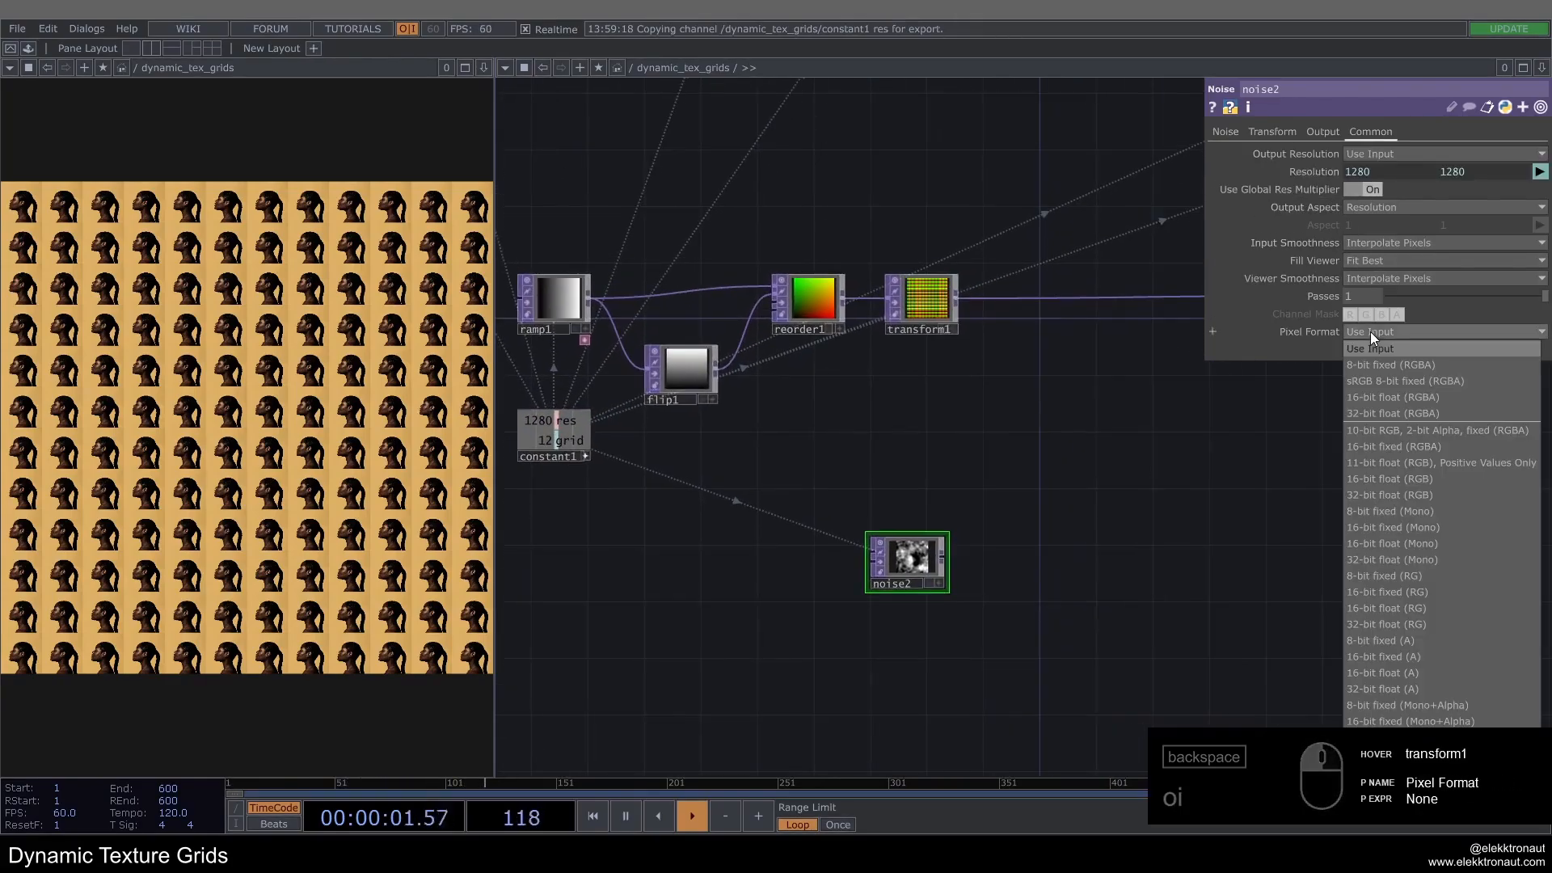
{"action": "left_click", "coordinate": [1410, 624]}
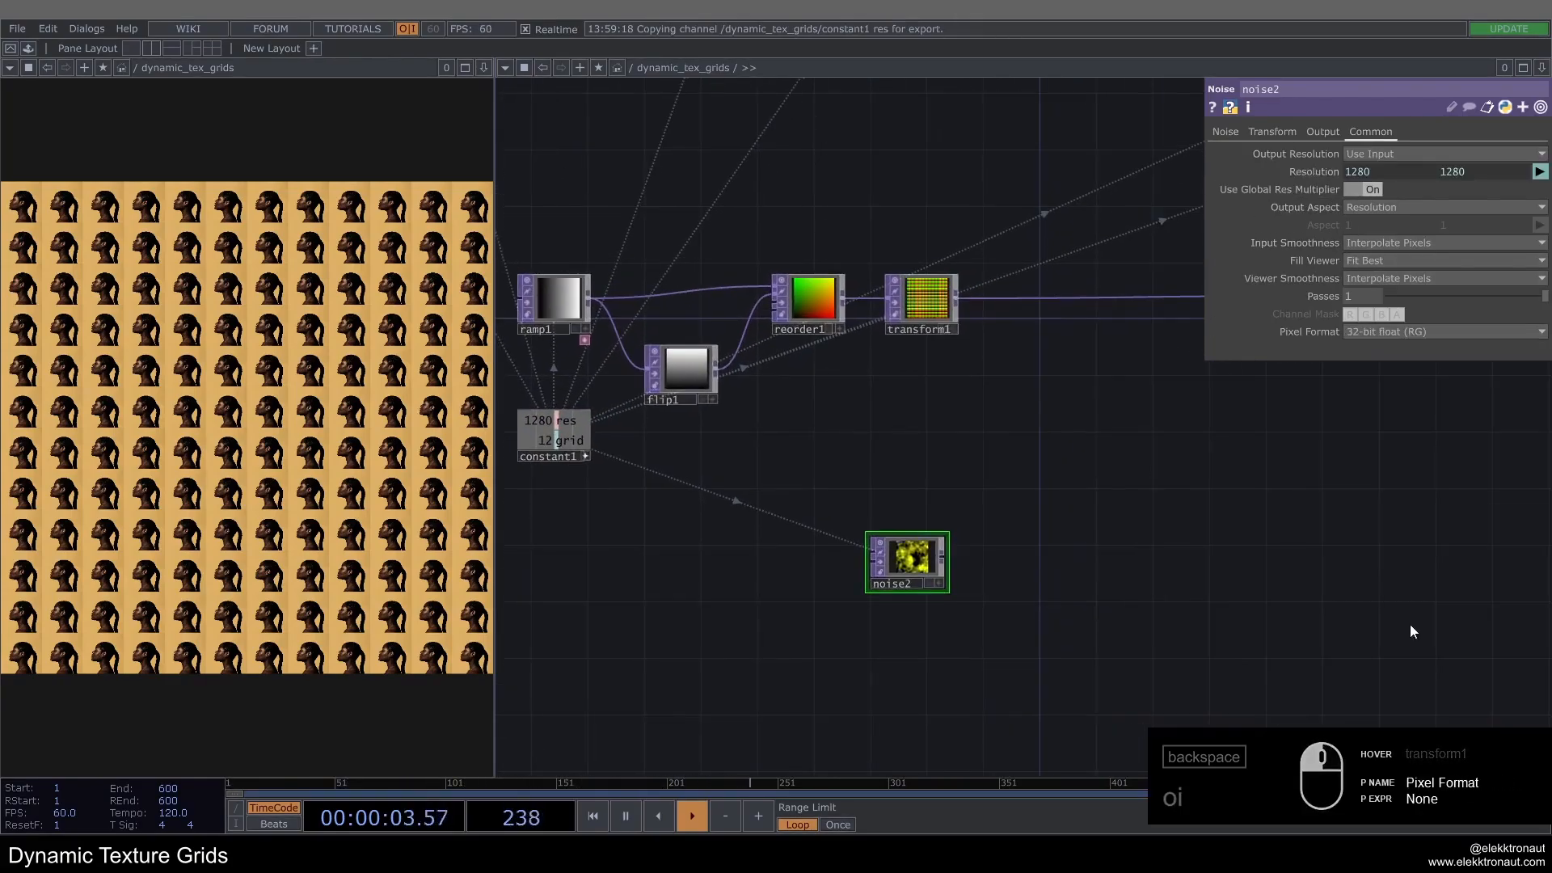
{"action": "scroll", "coordinate": [988, 559], "scroll_direction": "up", "scroll_amount": 3}
{"action": "left_click", "coordinate": [1226, 132]}
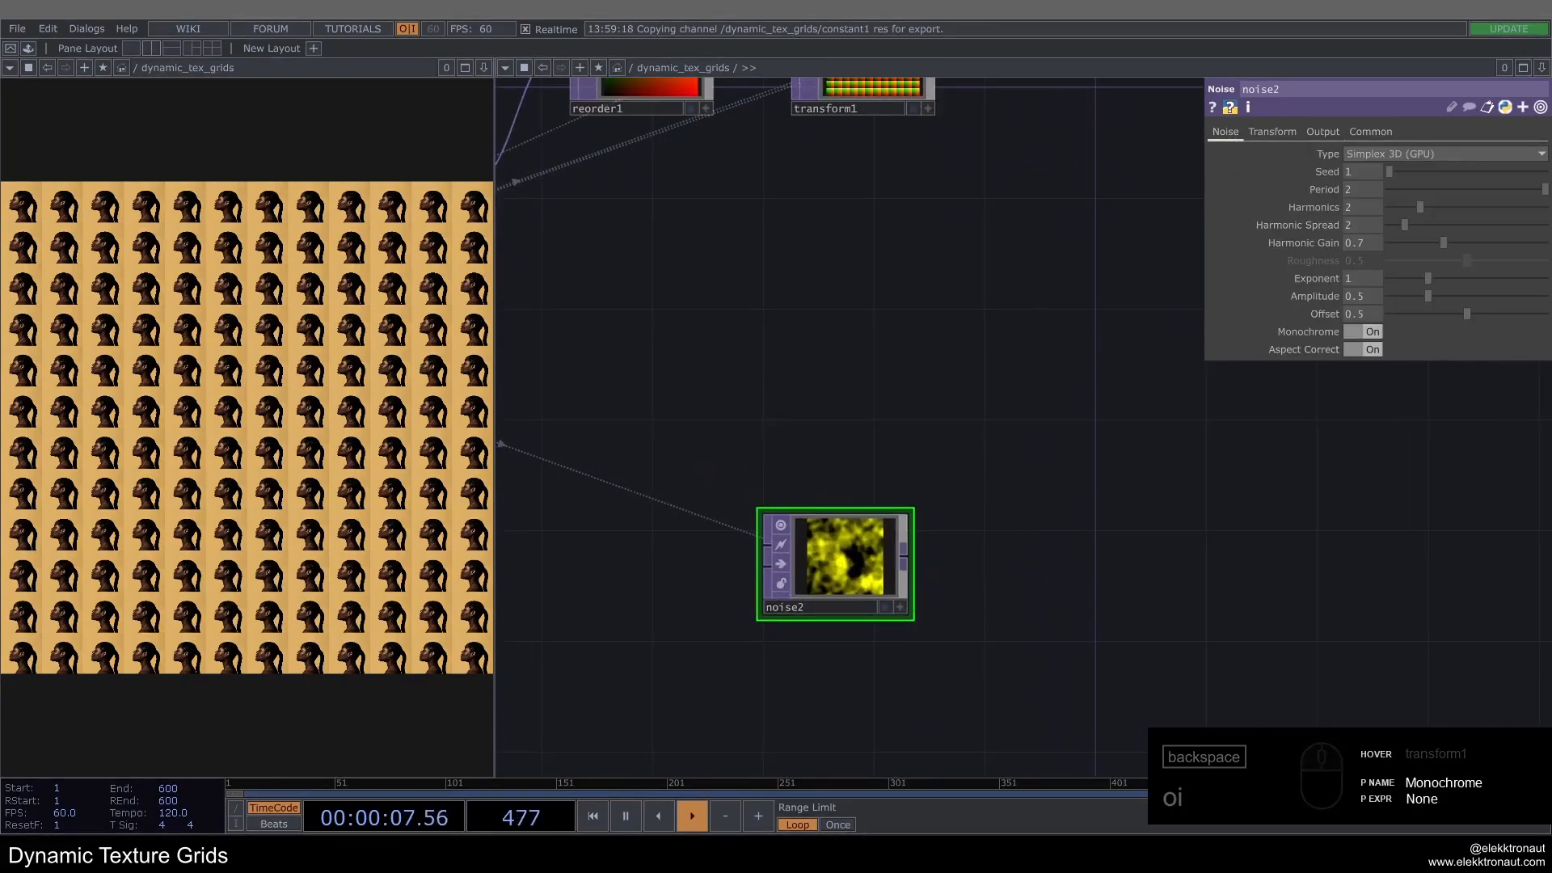
{"action": "left_click_drag", "start_coordinate": [865, 552], "coordinate": [865, 469]}
{"action": "left_click_drag", "start_coordinate": [874, 380], "coordinate": [773, 369]}
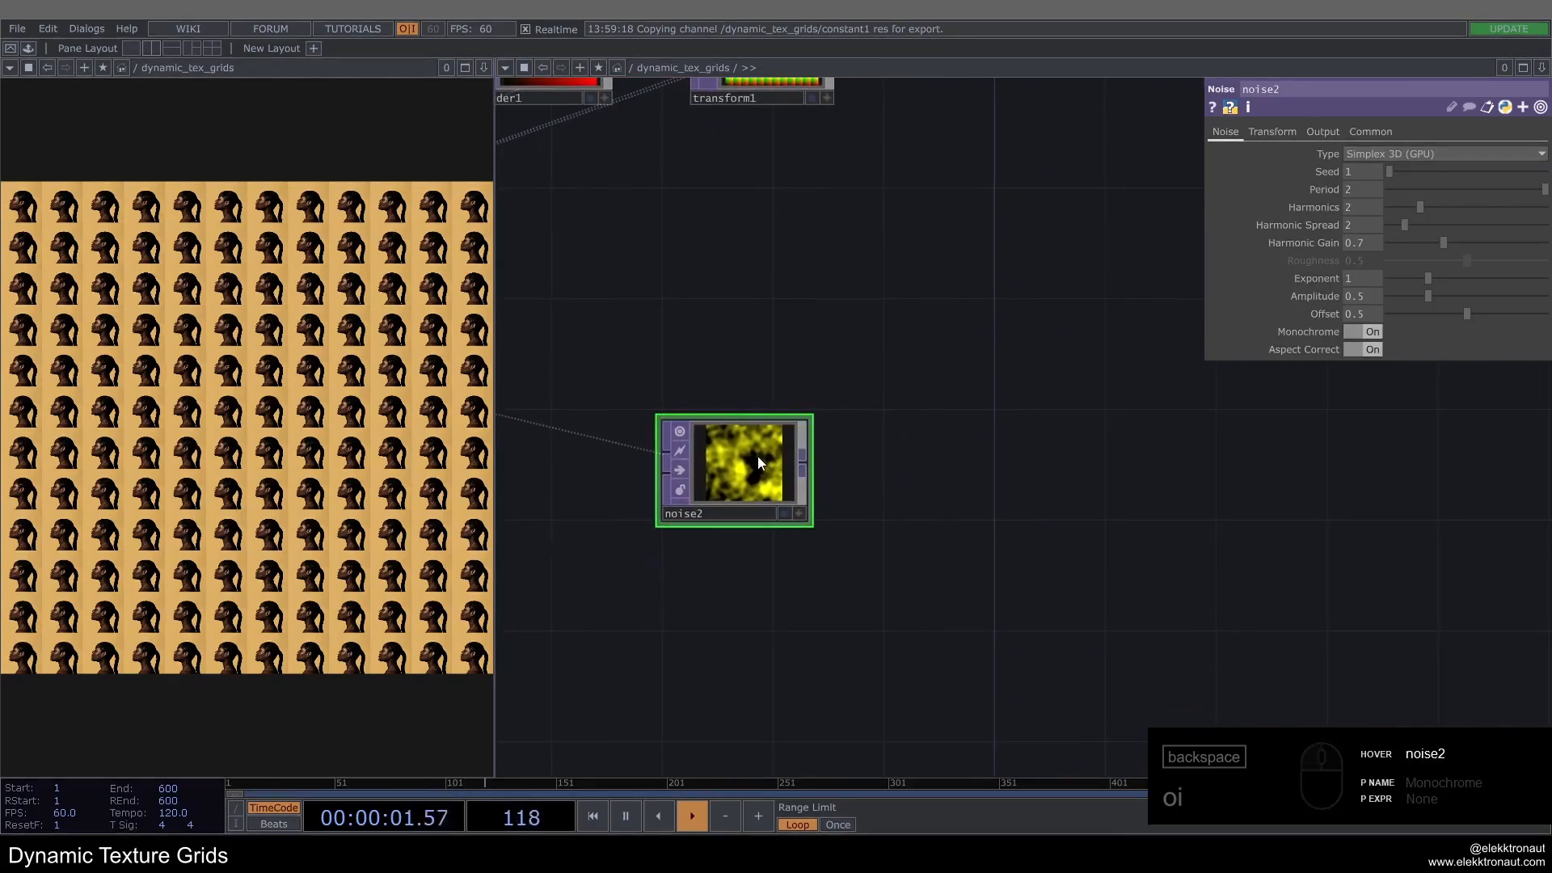
Step: Append a Null TOP to noise2, then space out and enlarge both nodes
{"action": "key", "text": "alt+n"}
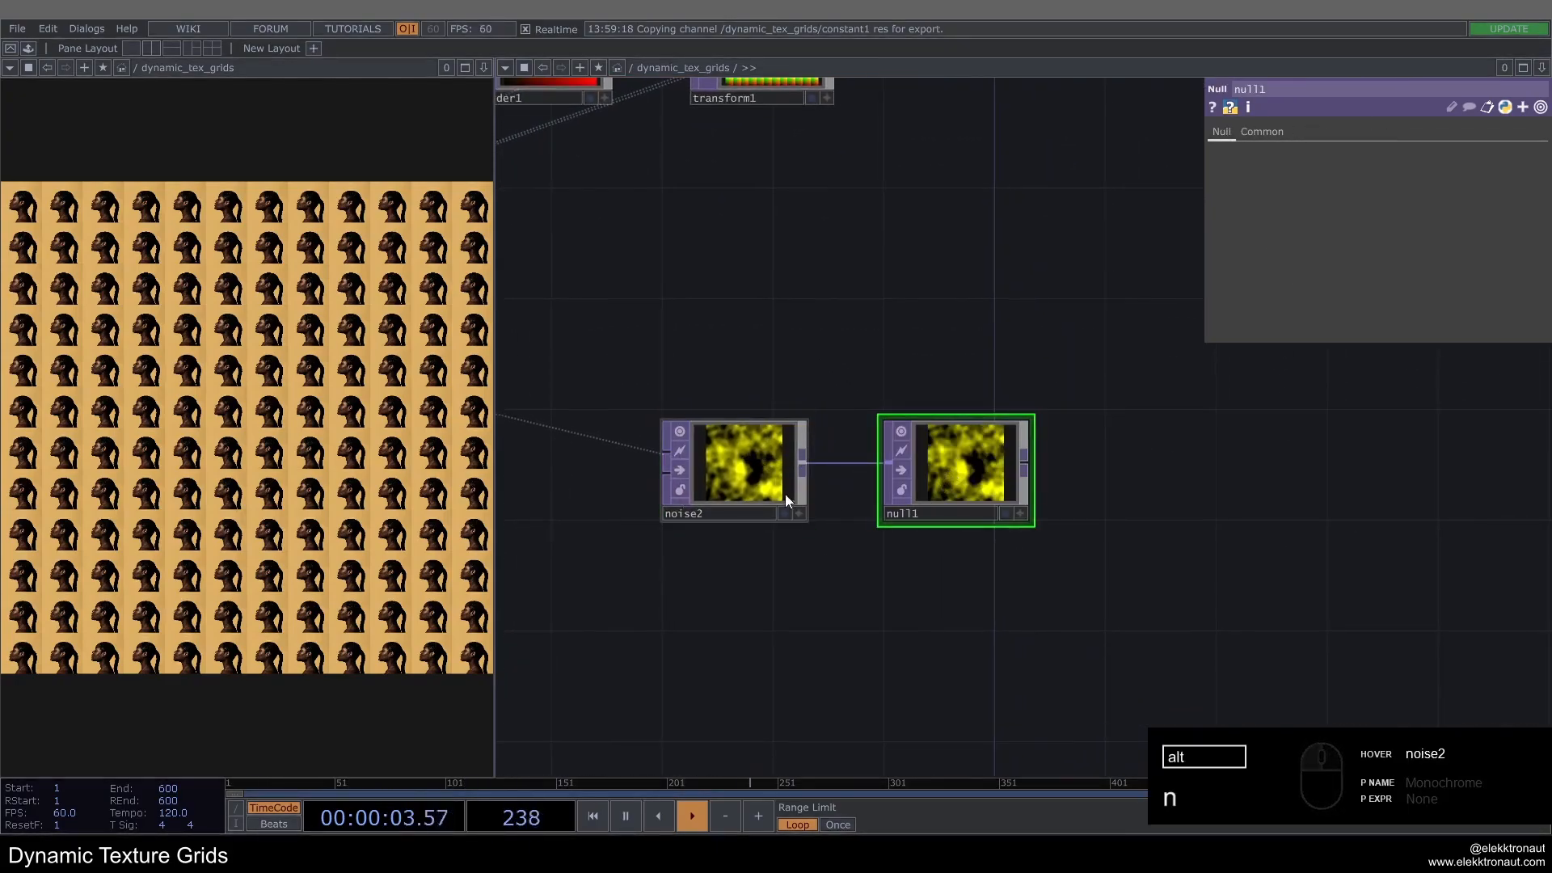
{"action": "left_click_drag", "start_coordinate": [780, 494], "coordinate": [725, 491]}
{"action": "left_click_drag", "start_coordinate": [933, 483], "coordinate": [905, 480]}
{"action": "right_click_drag", "start_coordinate": [668, 367], "coordinate": [926, 467]}
{"action": "left_click_drag", "start_coordinate": [994, 427], "coordinate": [994, 411]}
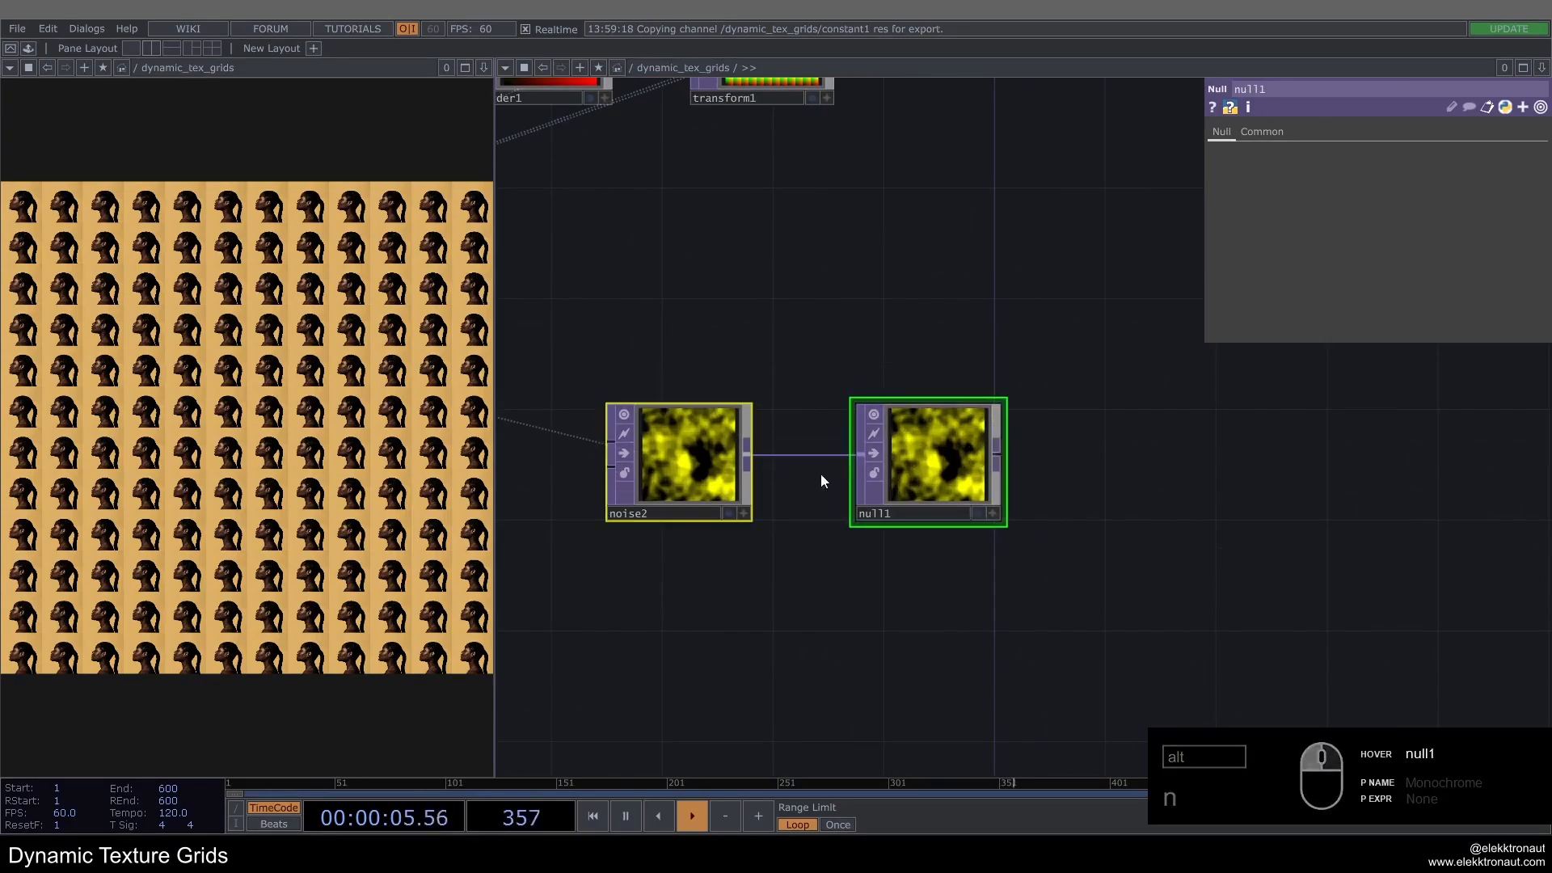
{"action": "left_click", "coordinate": [873, 473]}
{"action": "left_click", "coordinate": [873, 473]}
{"action": "left_click", "coordinate": [891, 490]}
Step: Append a Limit TOP to the output of null1
{"action": "left_click_drag", "start_coordinate": [1081, 440], "coordinate": [802, 435]}
{"action": "scroll", "coordinate": [803, 435], "scroll_direction": "down", "scroll_amount": 3}
{"action": "right_click", "coordinate": [740, 441]}
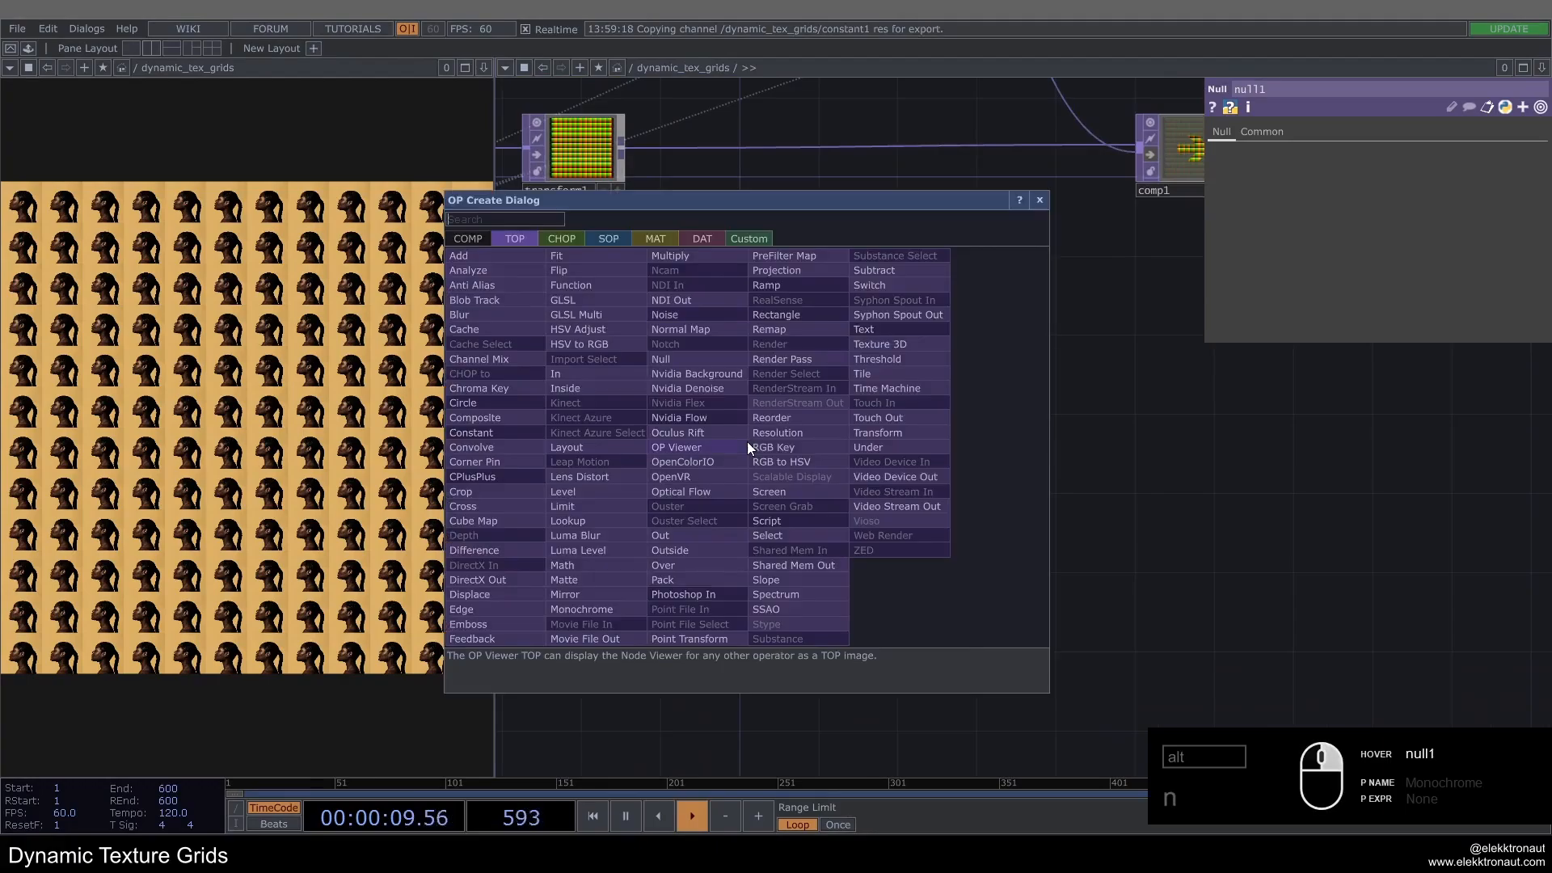
{"action": "type", "text": "li"}
{"action": "left_click", "coordinate": [715, 453]}
{"action": "left_click", "coordinate": [890, 447]}
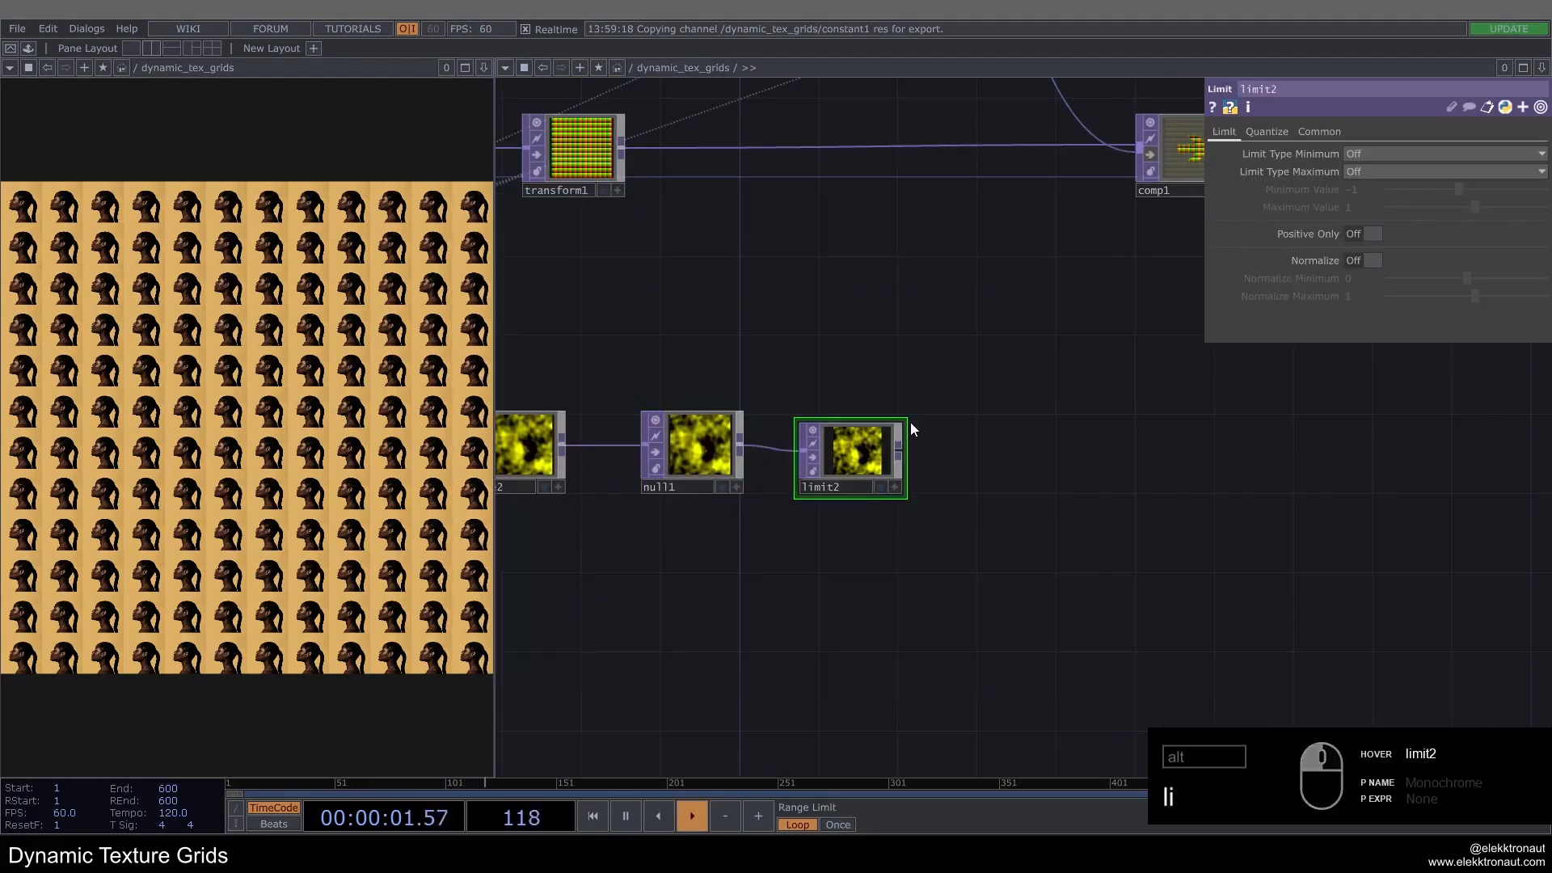
{"action": "left_click", "coordinate": [813, 457]}
Step: Insert a Composite TOP between comp1 and remap1
{"action": "left_click_drag", "start_coordinate": [1059, 356], "coordinate": [960, 382]}
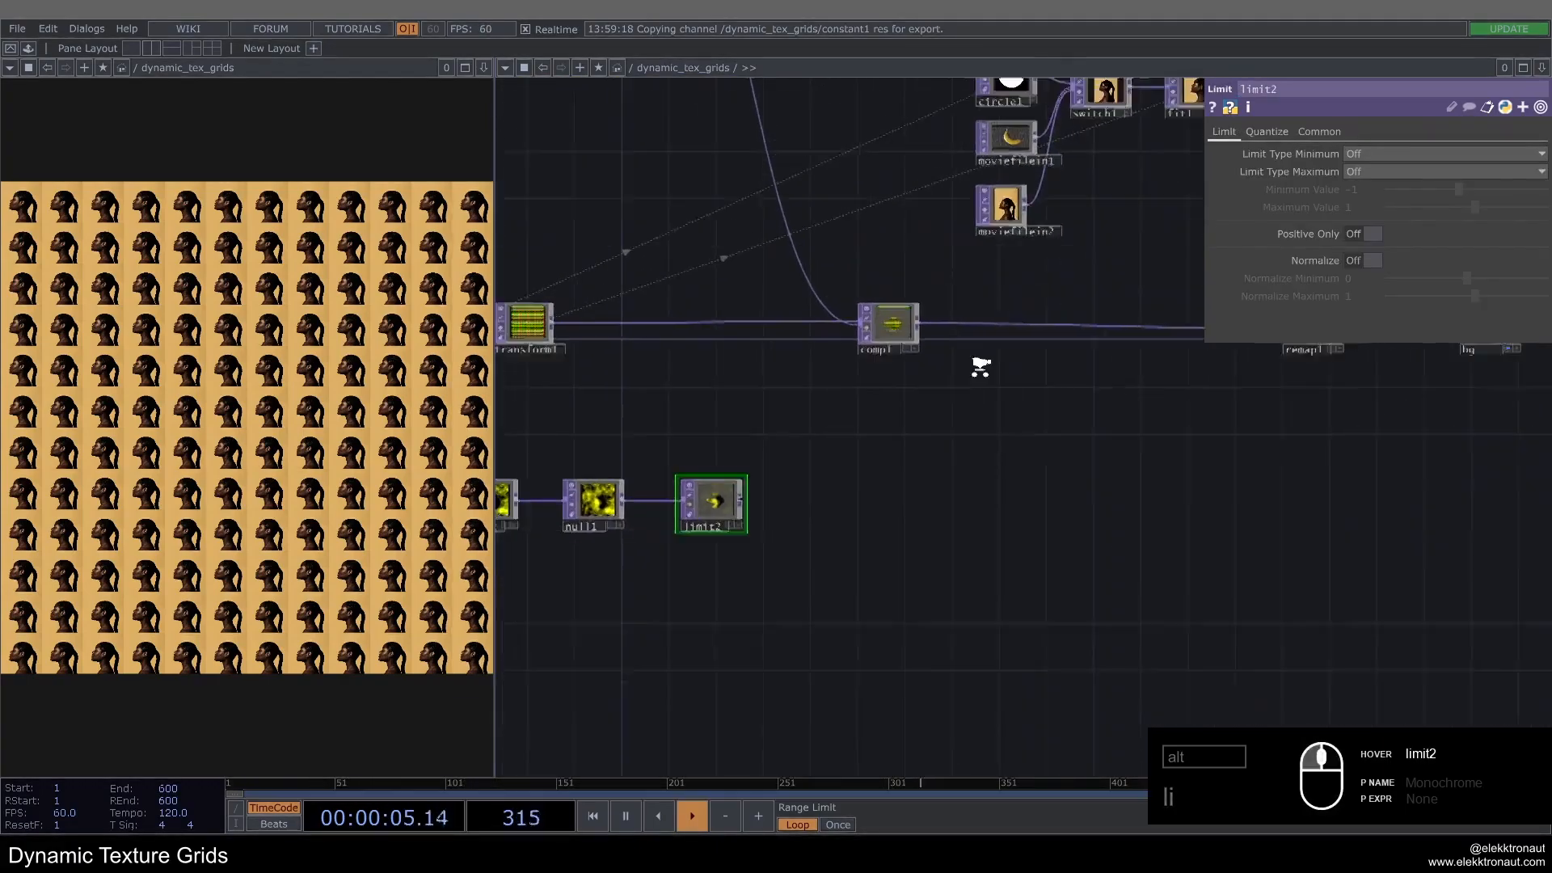
{"action": "scroll", "coordinate": [930, 364], "scroll_direction": "down", "scroll_amount": 2}
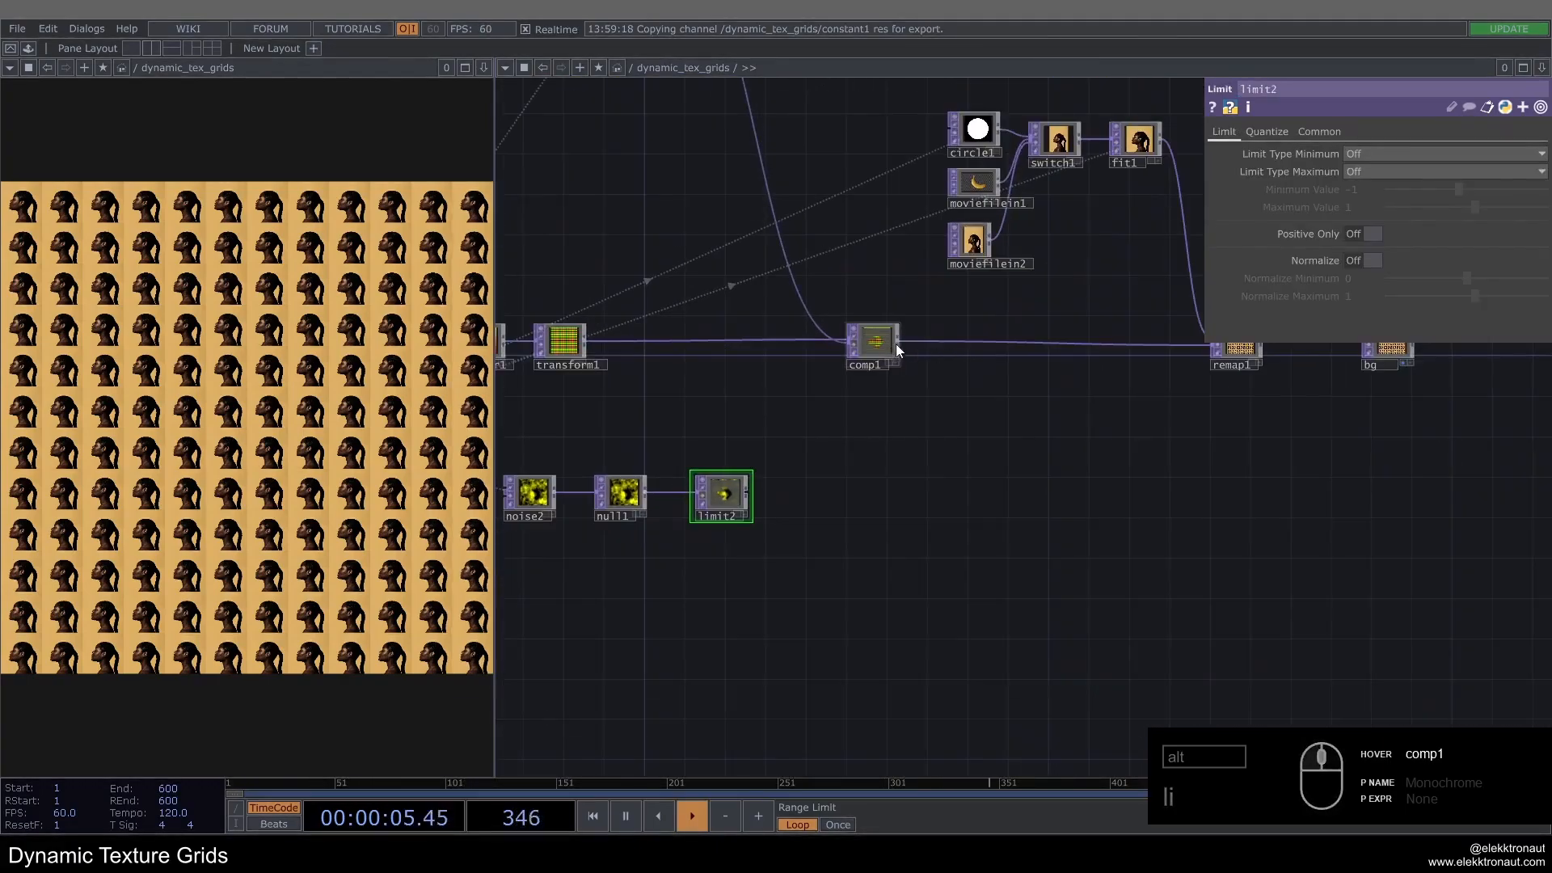
{"action": "scroll", "coordinate": [896, 346], "scroll_direction": "up", "scroll_amount": 3}
{"action": "key", "text": "Tab"}
{"action": "type", "text": "com"}
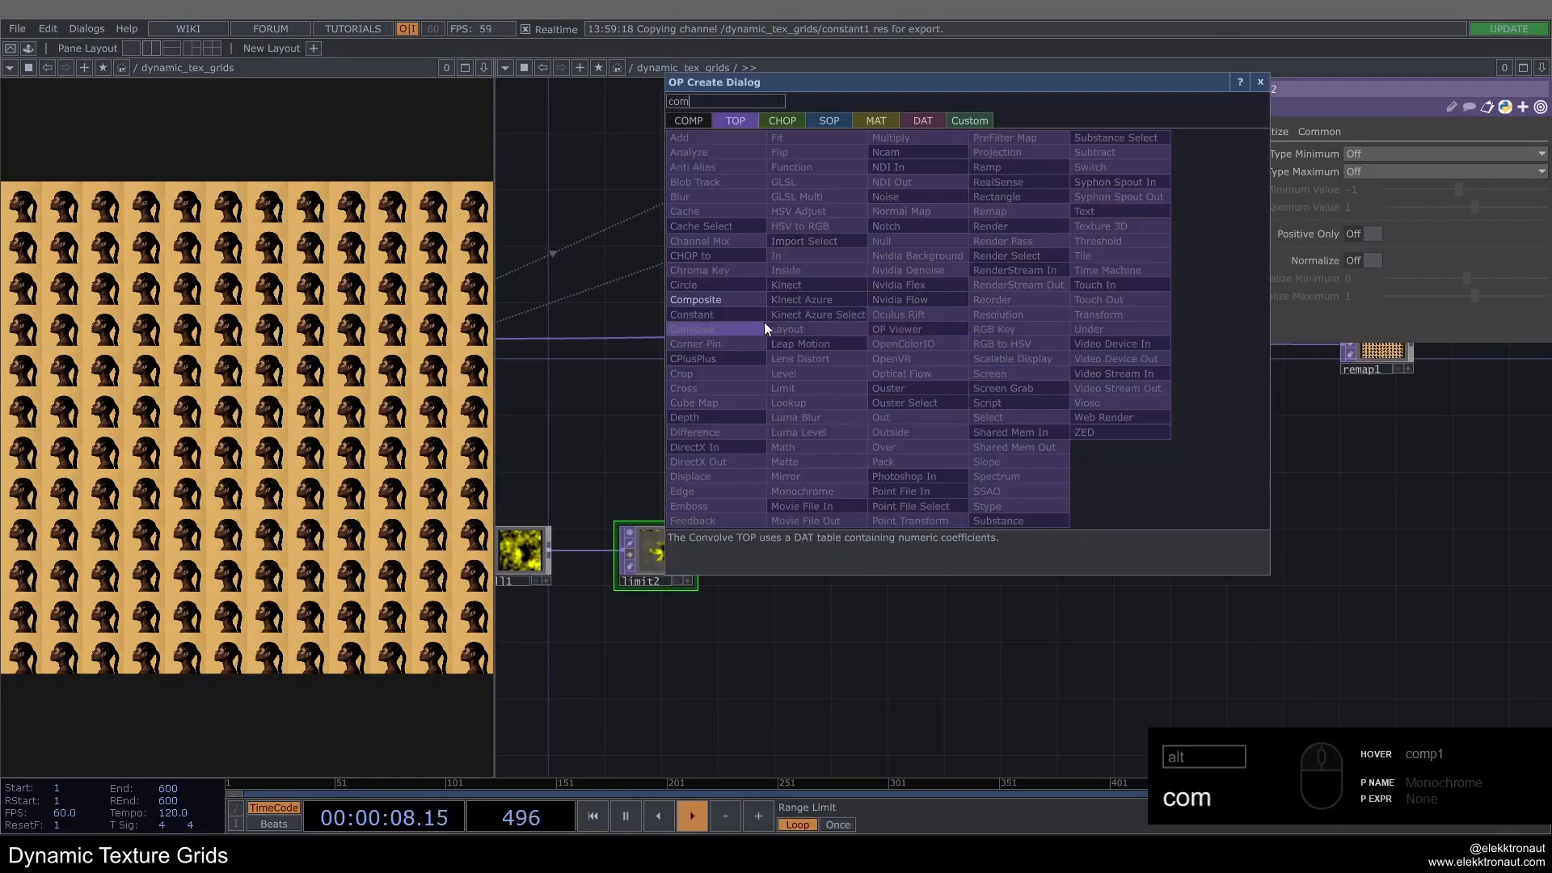
{"action": "left_click", "coordinate": [695, 300]}
{"action": "left_click", "coordinate": [994, 342]}
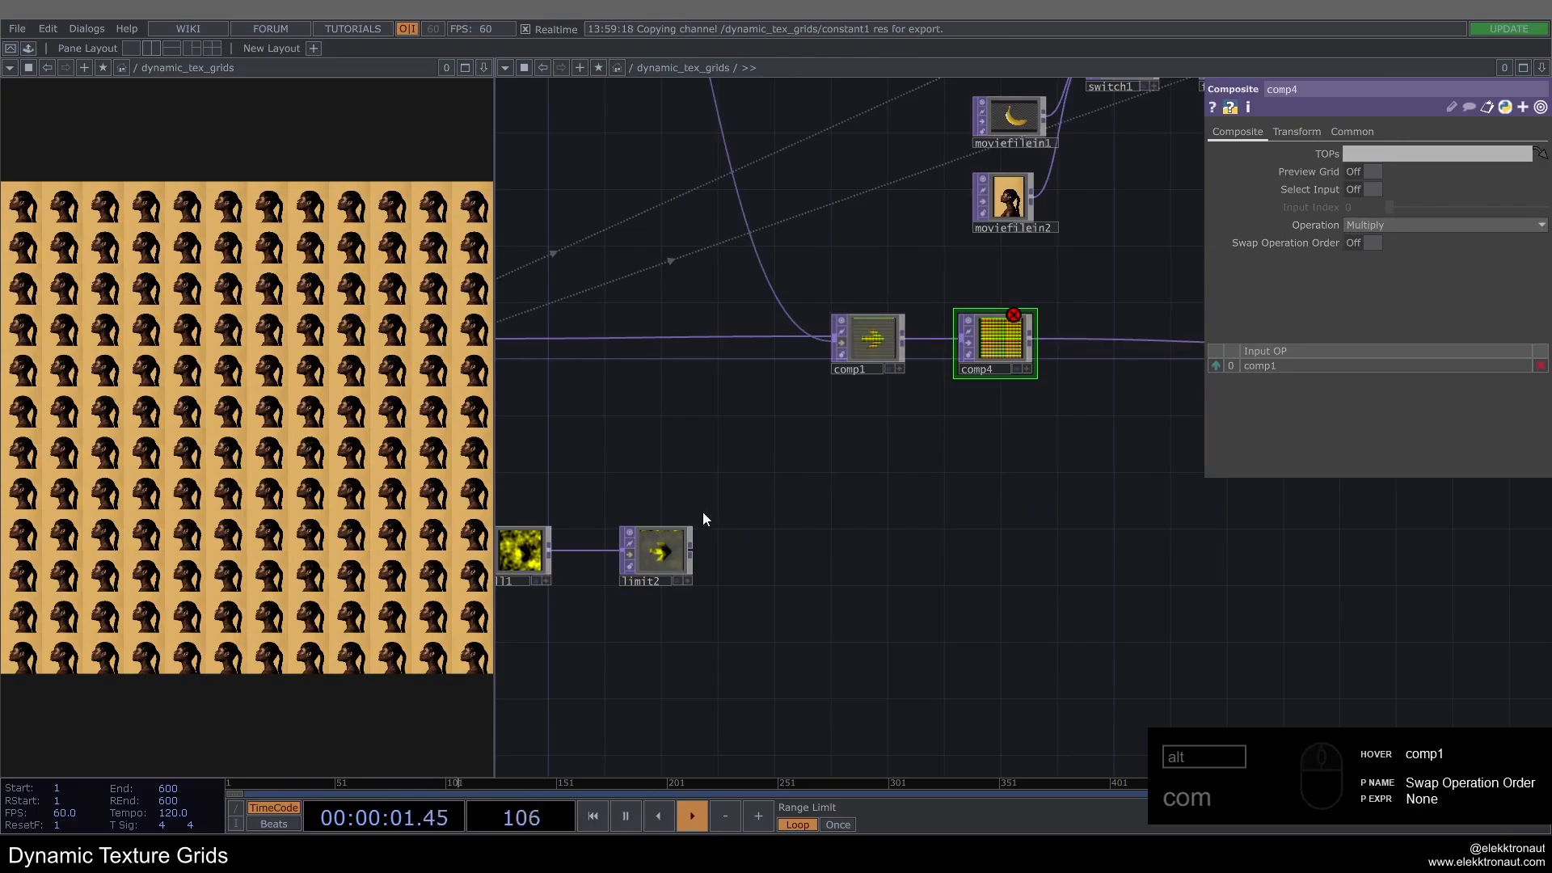
Step: Move limit2 under comp1 and connect it to comp4 as the second input
{"action": "left_click_drag", "start_coordinate": [682, 551], "coordinate": [809, 553]}
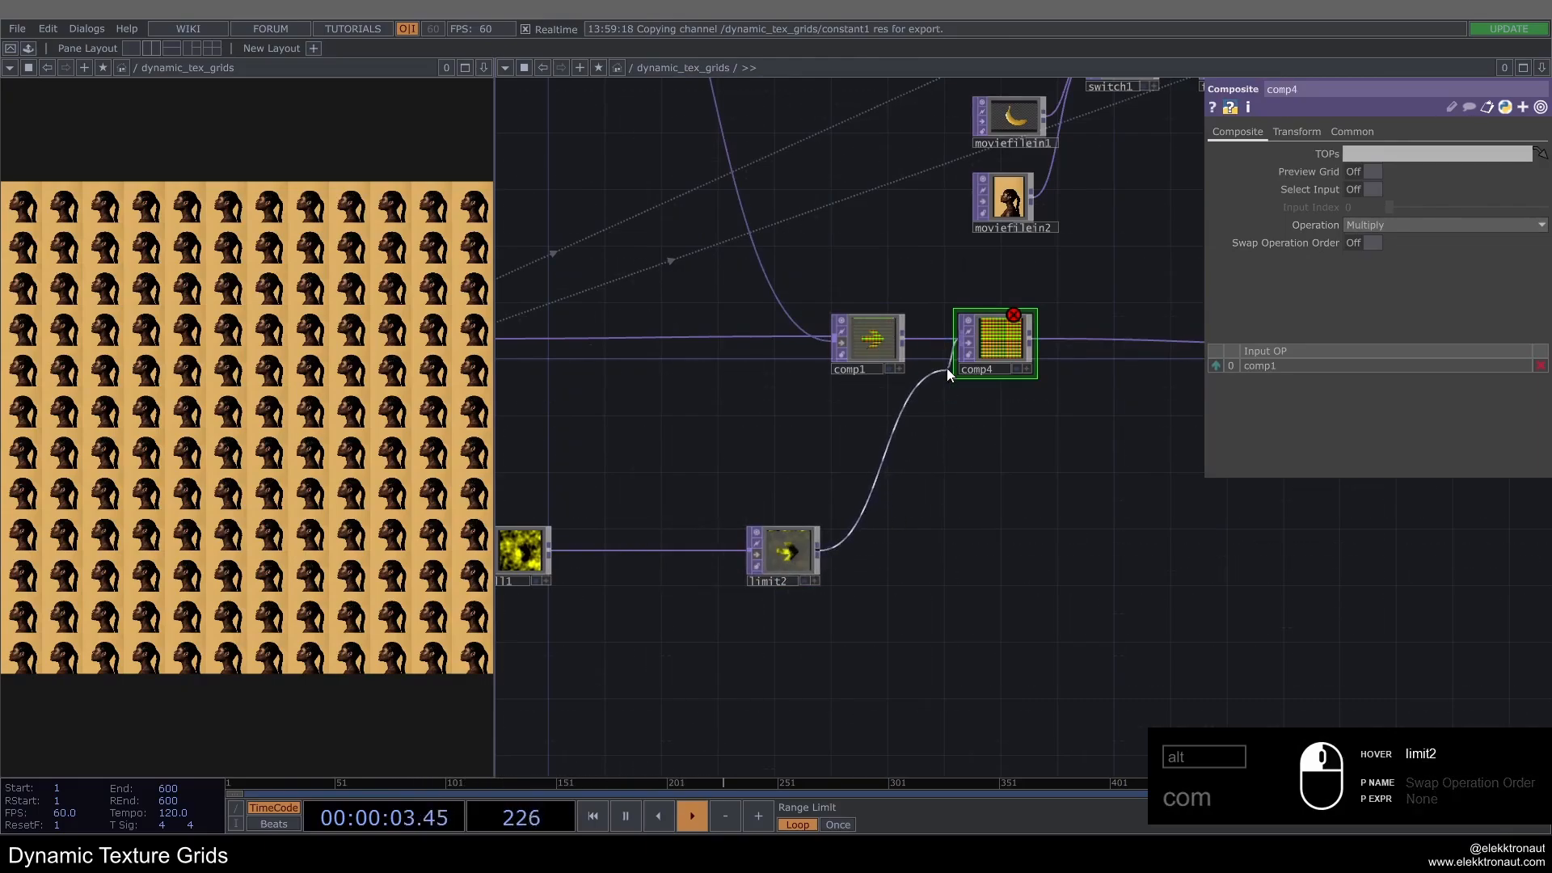
{"action": "left_click_drag", "start_coordinate": [948, 367], "coordinate": [948, 367]}
{"action": "left_click_drag", "start_coordinate": [841, 356], "coordinate": [756, 357]}
{"action": "left_click_drag", "start_coordinate": [966, 452], "coordinate": [765, 483]}
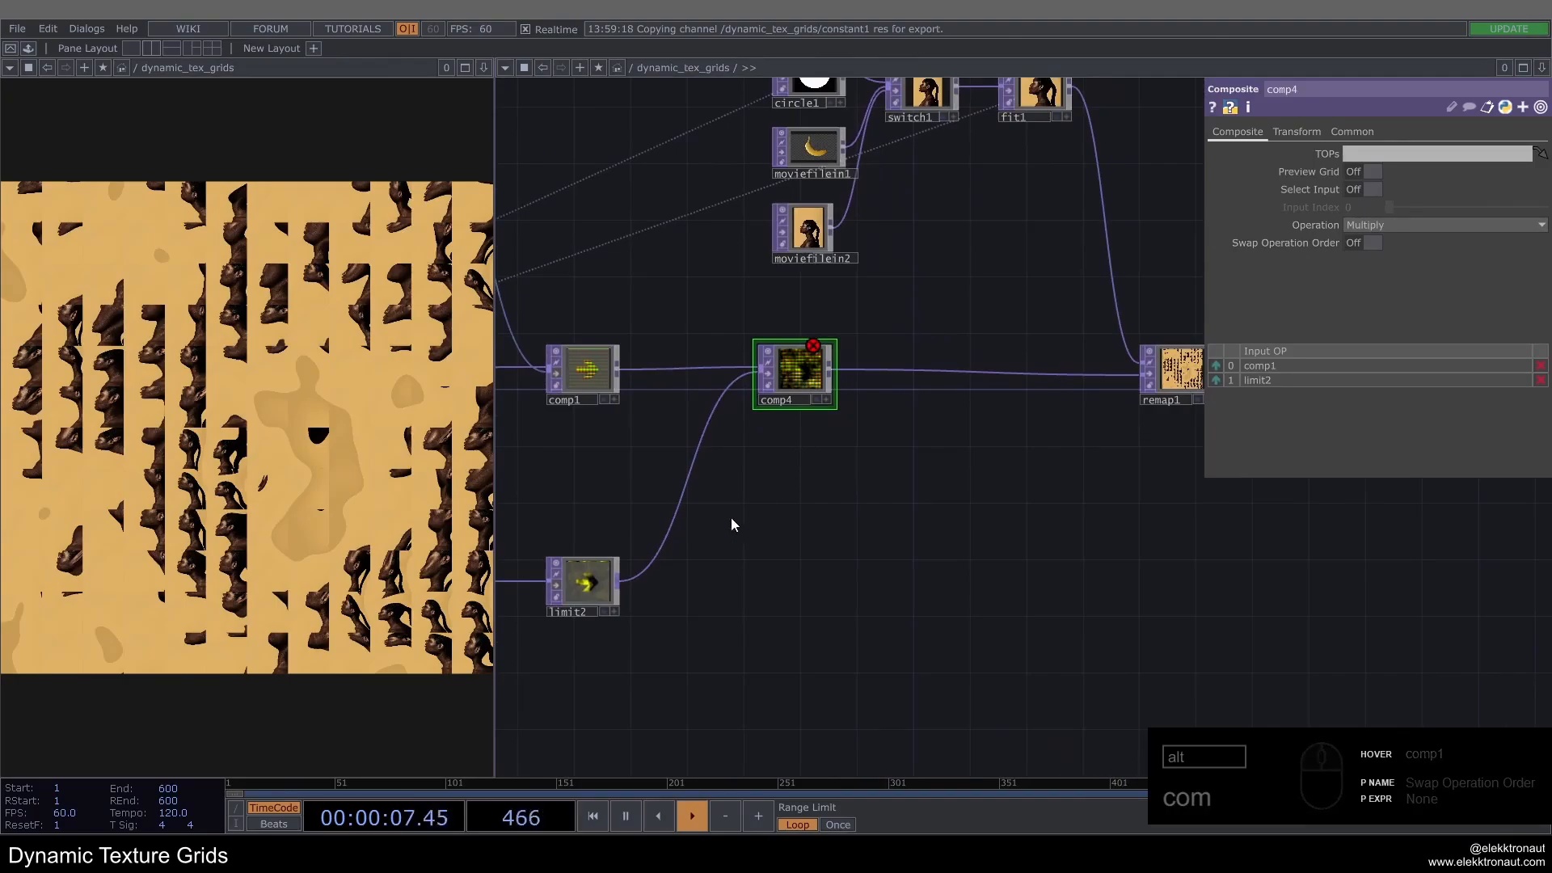
{"action": "left_click_drag", "start_coordinate": [716, 633], "coordinate": [962, 564]}
{"action": "left_click_drag", "start_coordinate": [820, 443], "coordinate": [937, 442]}
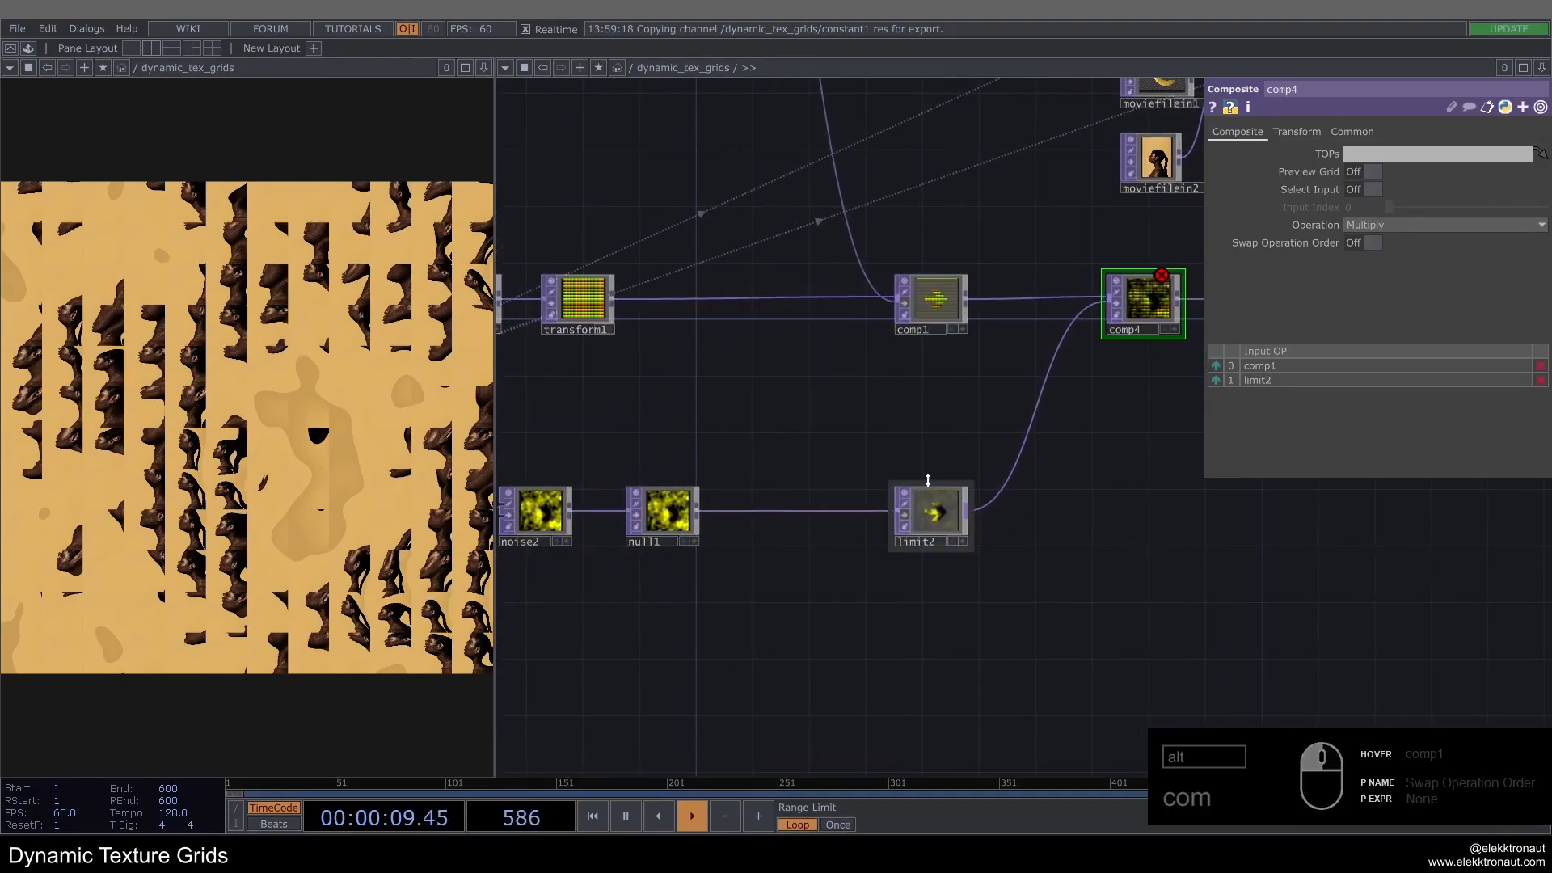
Step: Replace limit2 with a copy of limit1, placed after null1 and fed by it
{"action": "left_click", "coordinate": [932, 520]}
{"action": "scroll", "coordinate": [932, 520], "scroll_direction": "down", "scroll_amount": 5}
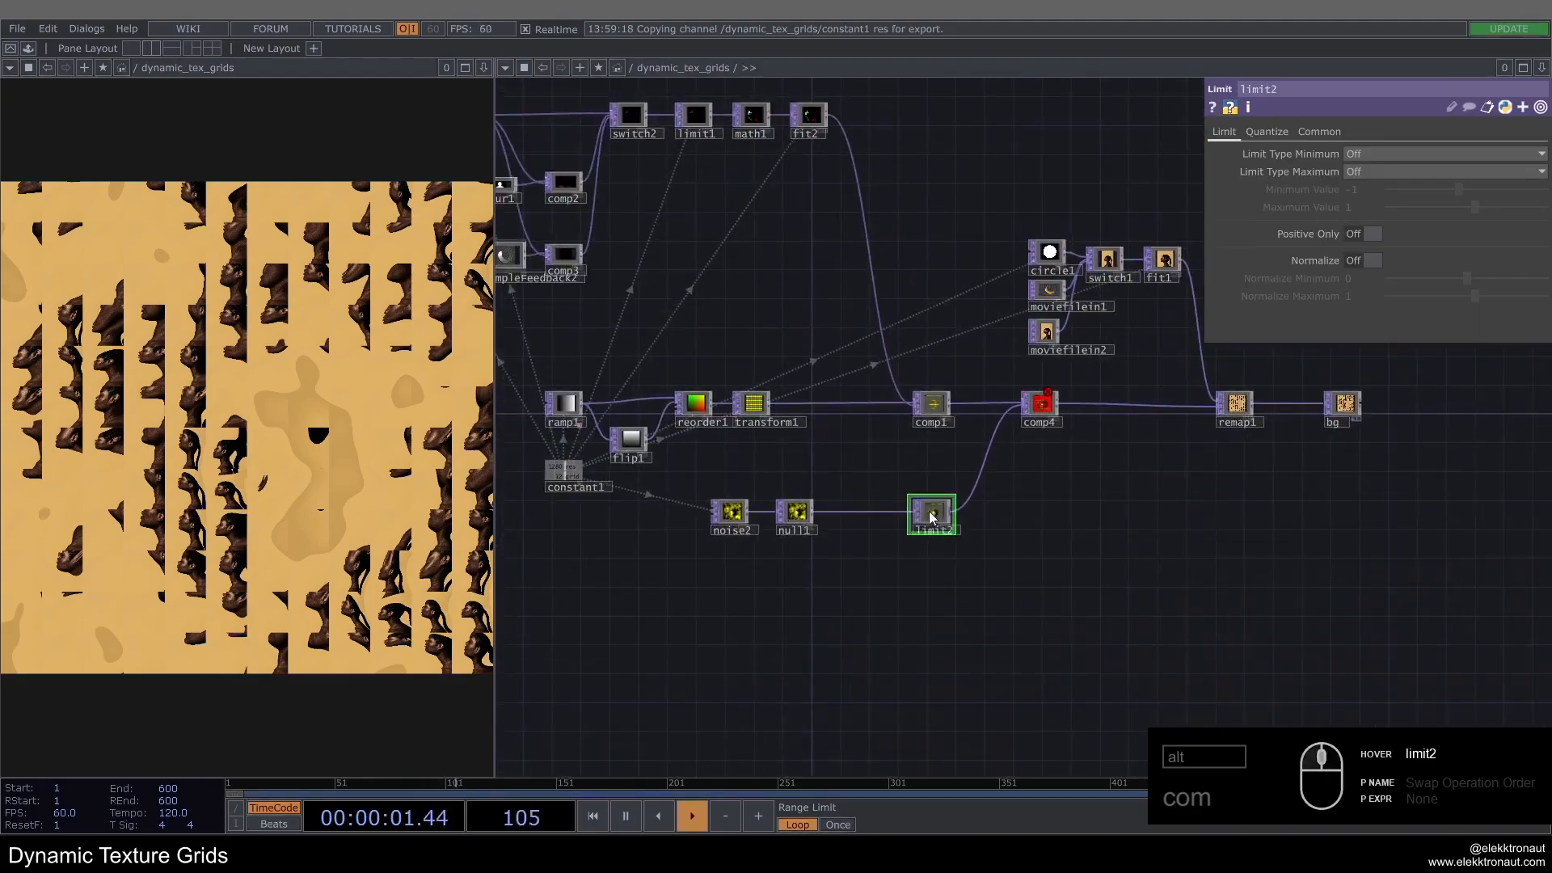
{"action": "key", "text": "Delete"}
{"action": "left_click", "coordinate": [692, 148]}
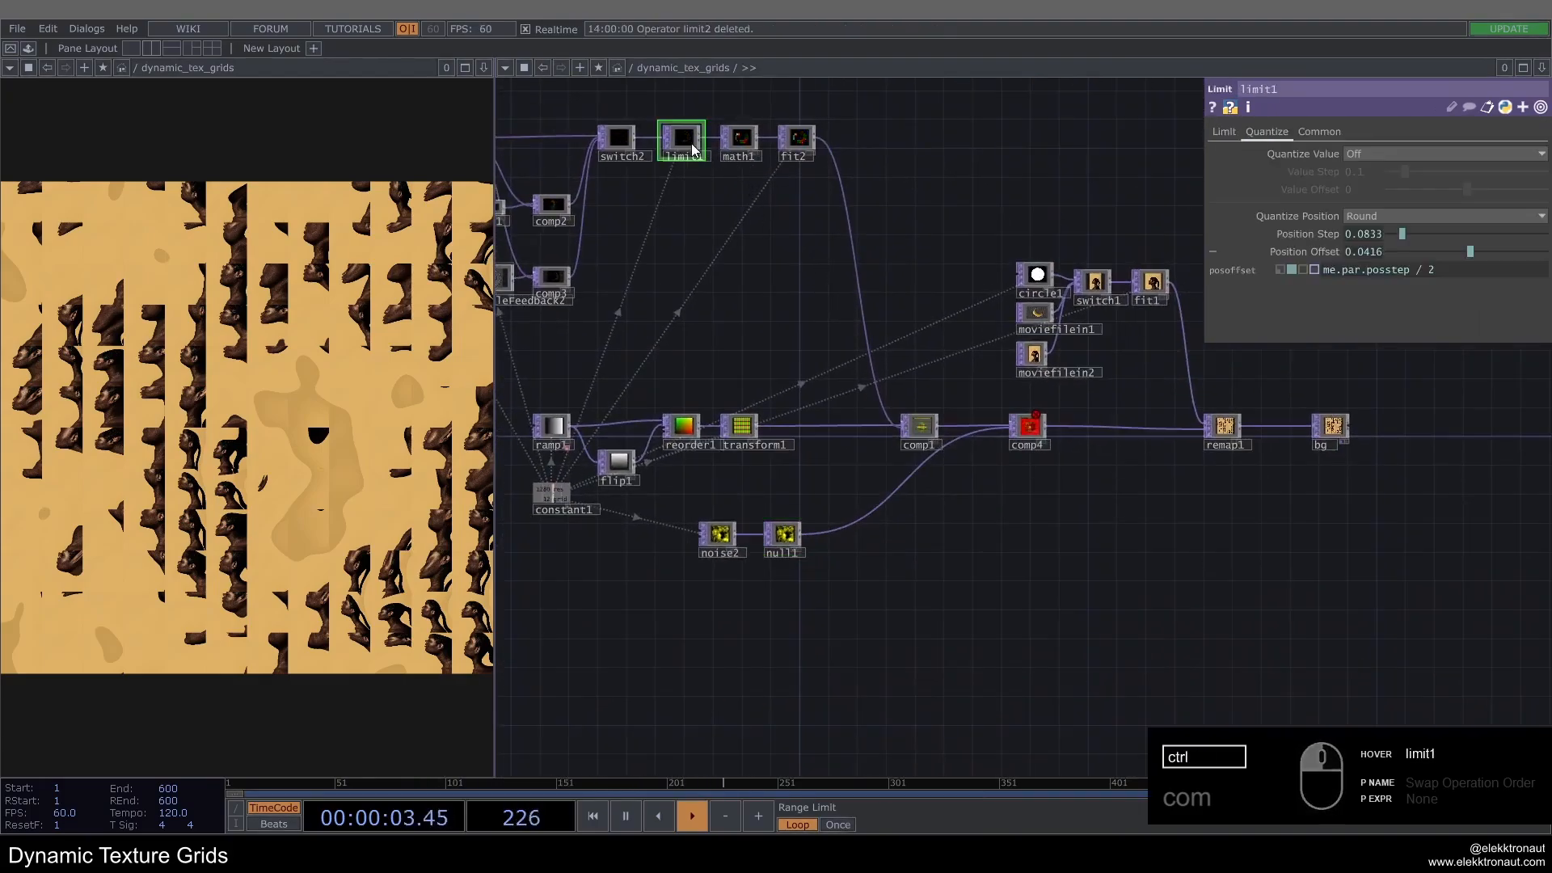
{"action": "key", "text": "ctrl+v"}
{"action": "scroll", "coordinate": [677, 196], "scroll_direction": "up", "scroll_amount": 4}
{"action": "left_click_drag", "start_coordinate": [673, 174], "coordinate": [881, 671]}
{"action": "scroll", "coordinate": [923, 678], "scroll_direction": "up", "scroll_amount": 7}
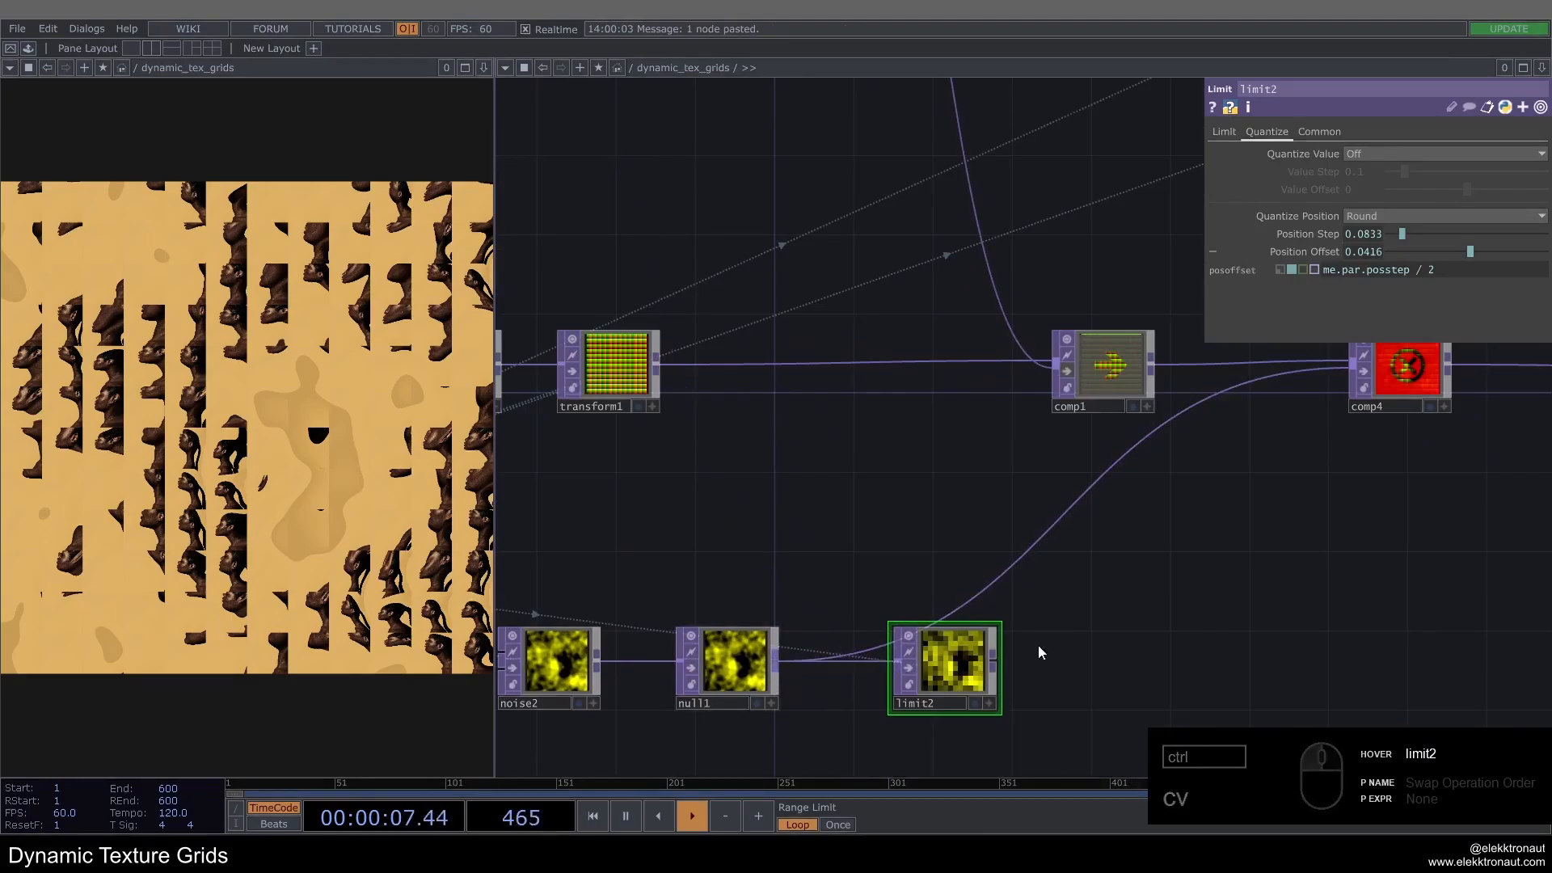
Step: Reveal the copied limit's Position Step expression and route its output into comp4 in place of null1
{"action": "left_click_drag", "start_coordinate": [1038, 644], "coordinate": [936, 561]}
{"action": "left_click", "coordinate": [1304, 235]}
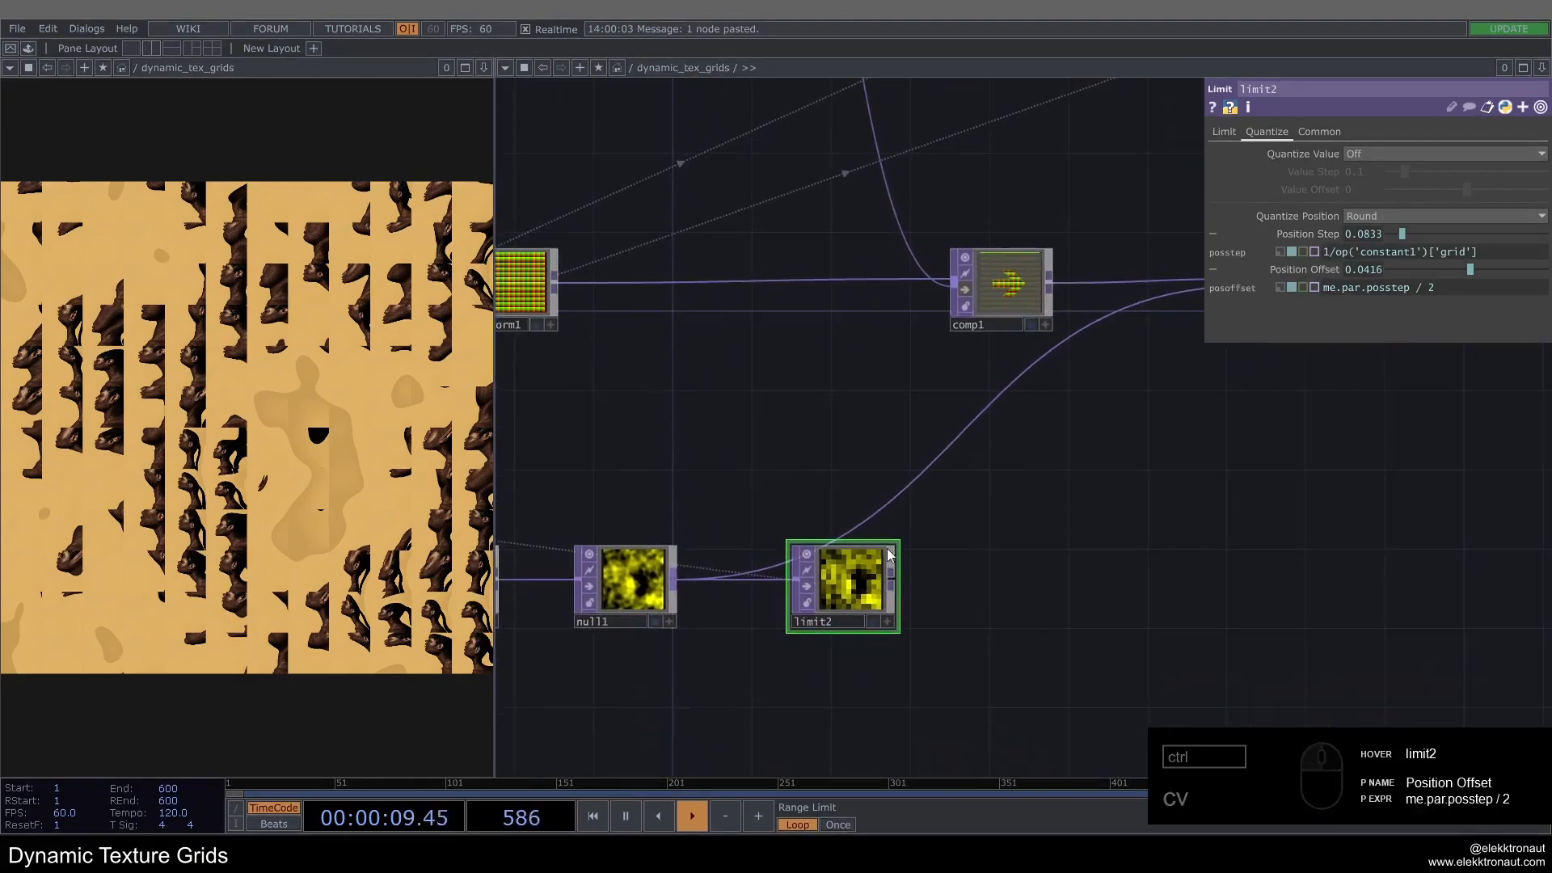
{"action": "scroll", "coordinate": [1181, 388], "scroll_direction": "down", "scroll_amount": 5}
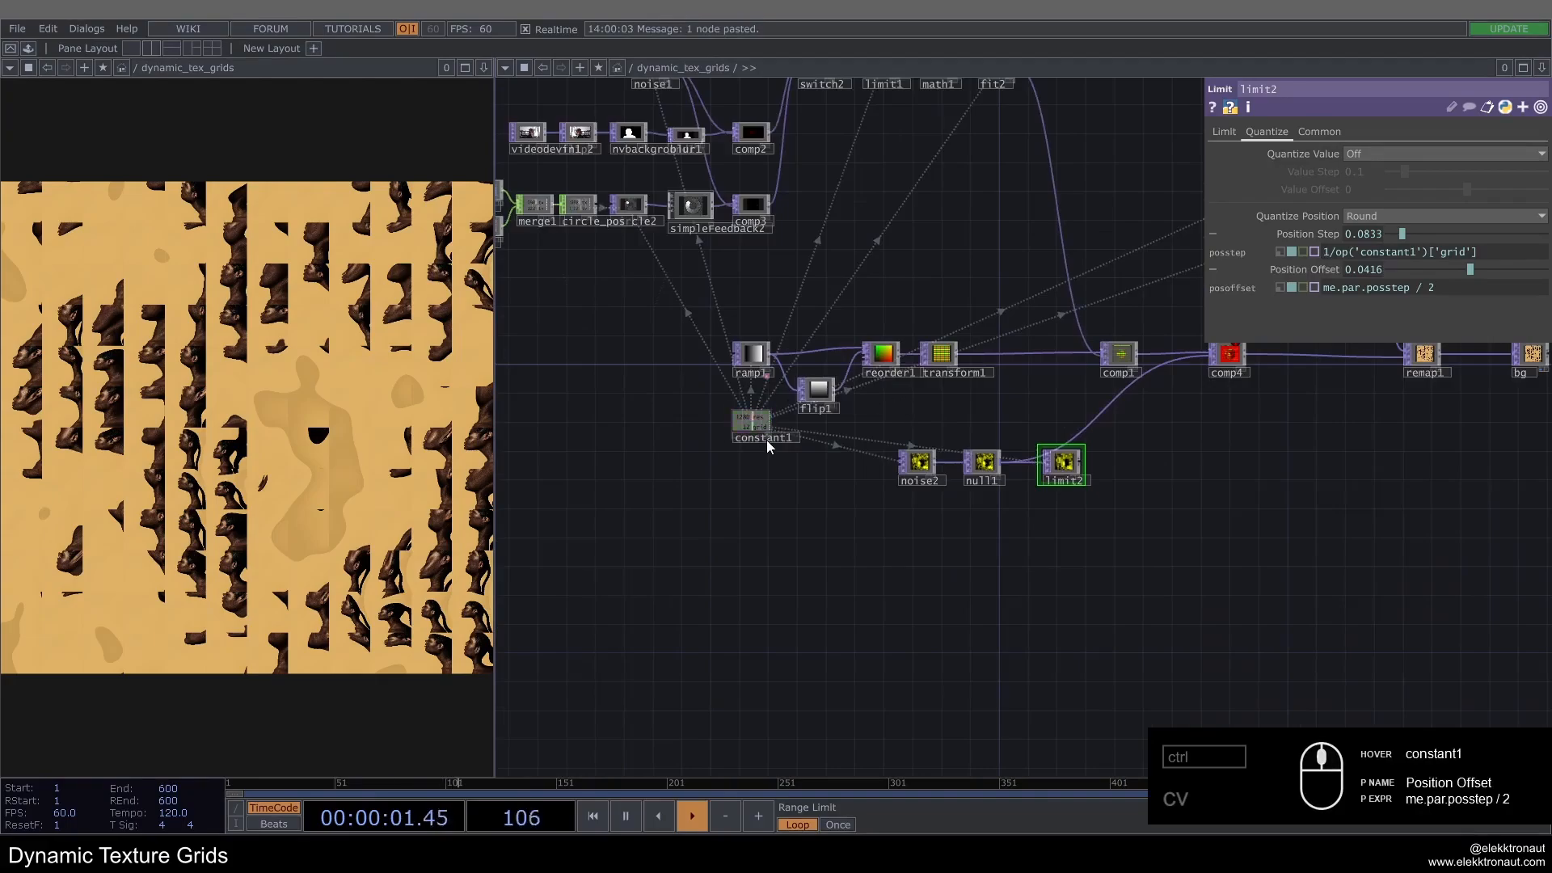
{"action": "scroll", "coordinate": [1131, 488], "scroll_direction": "up", "scroll_amount": 5}
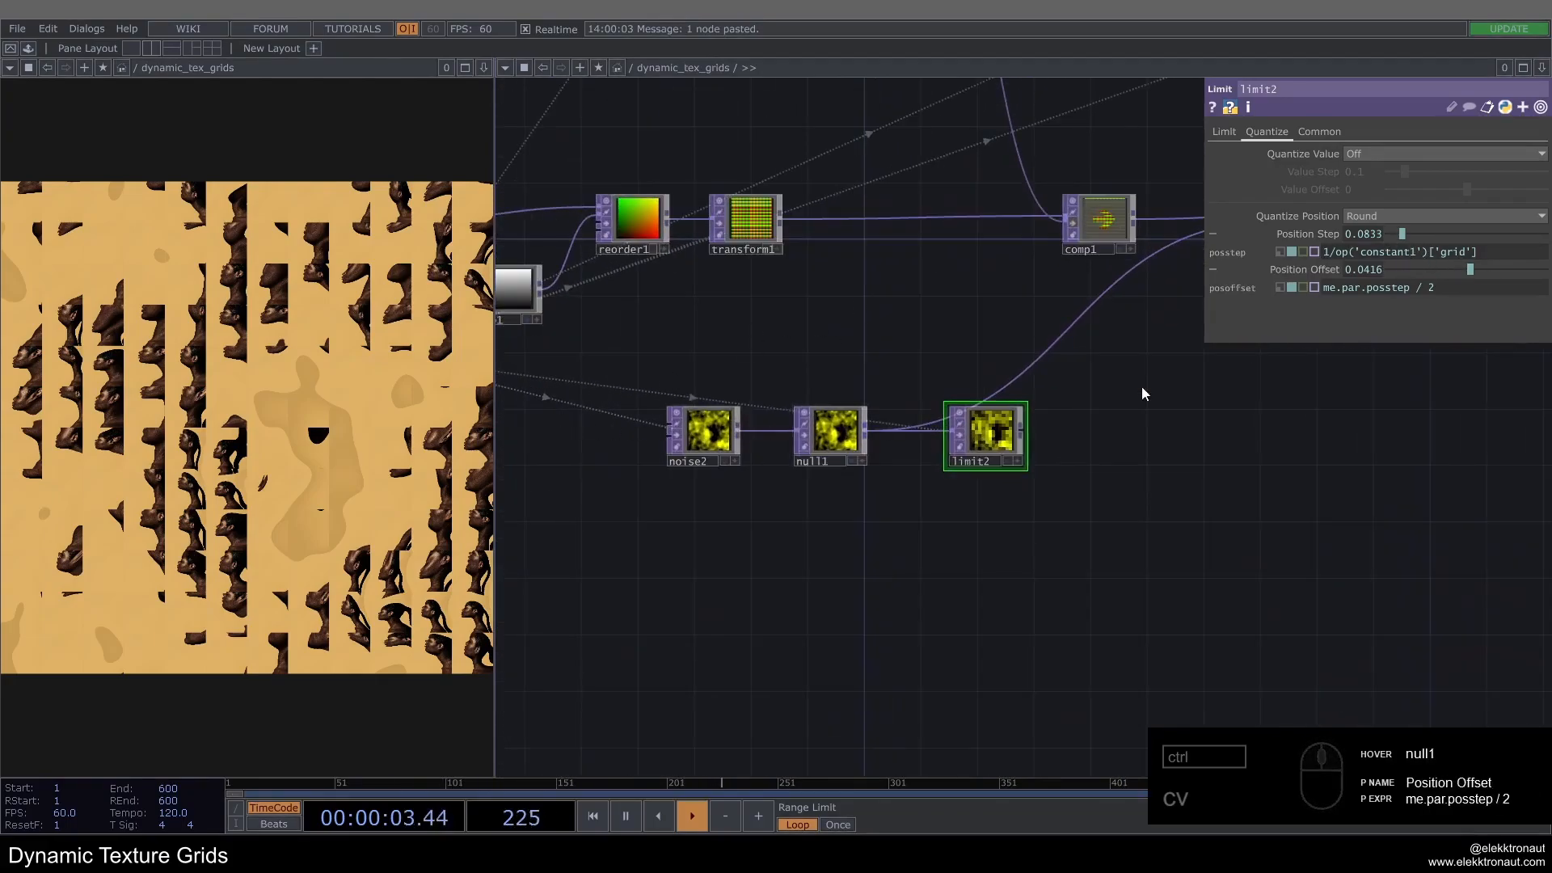
{"action": "left_click_drag", "start_coordinate": [927, 508], "coordinate": [958, 422]}
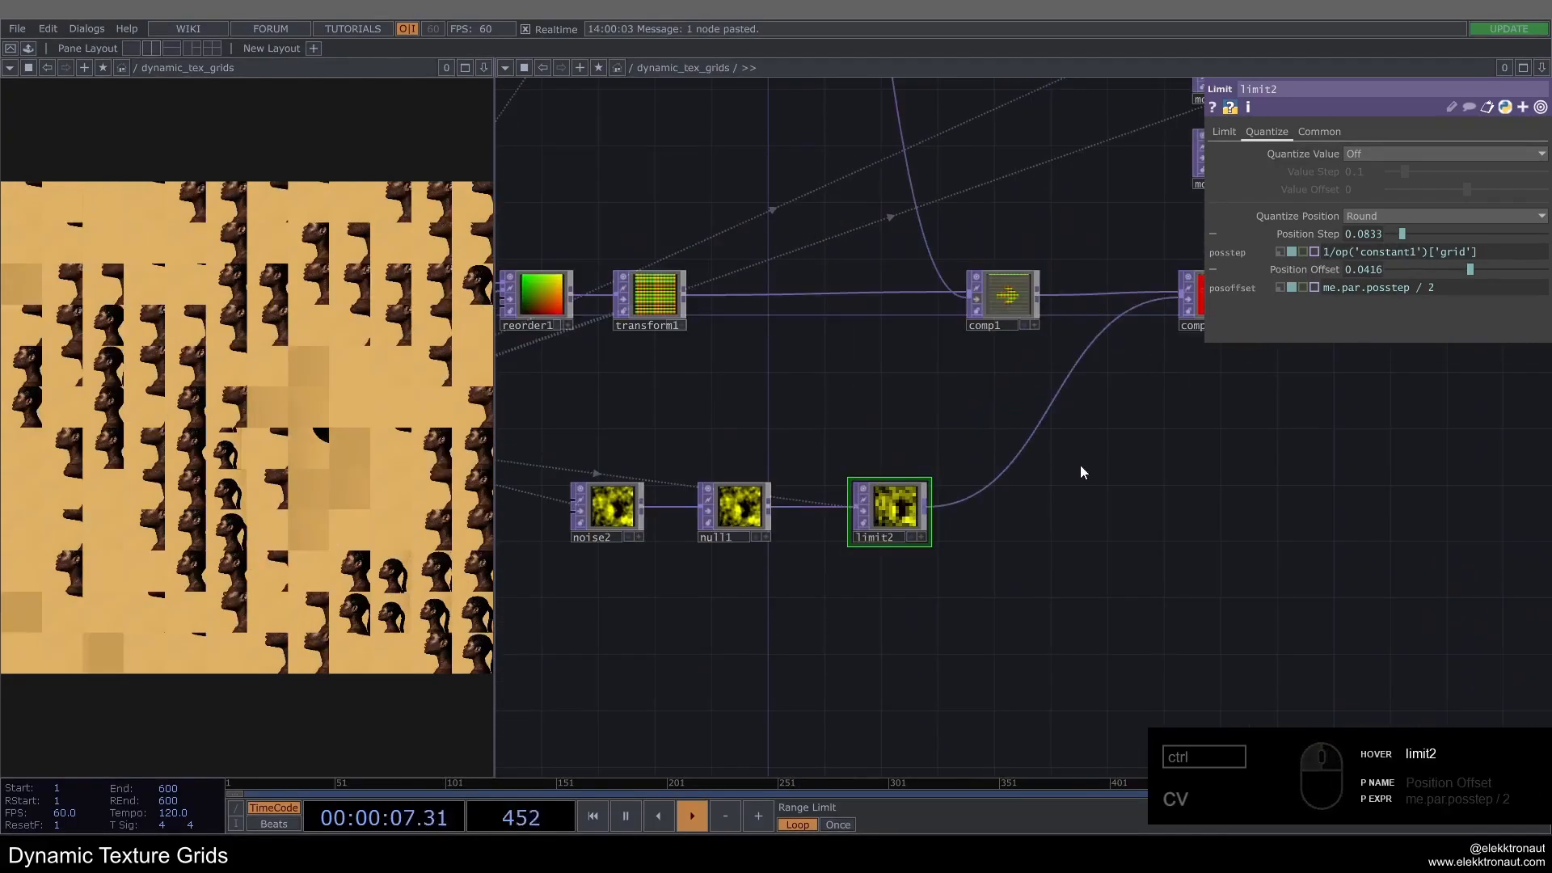
{"action": "left_click_drag", "start_coordinate": [949, 479], "coordinate": [823, 505]}
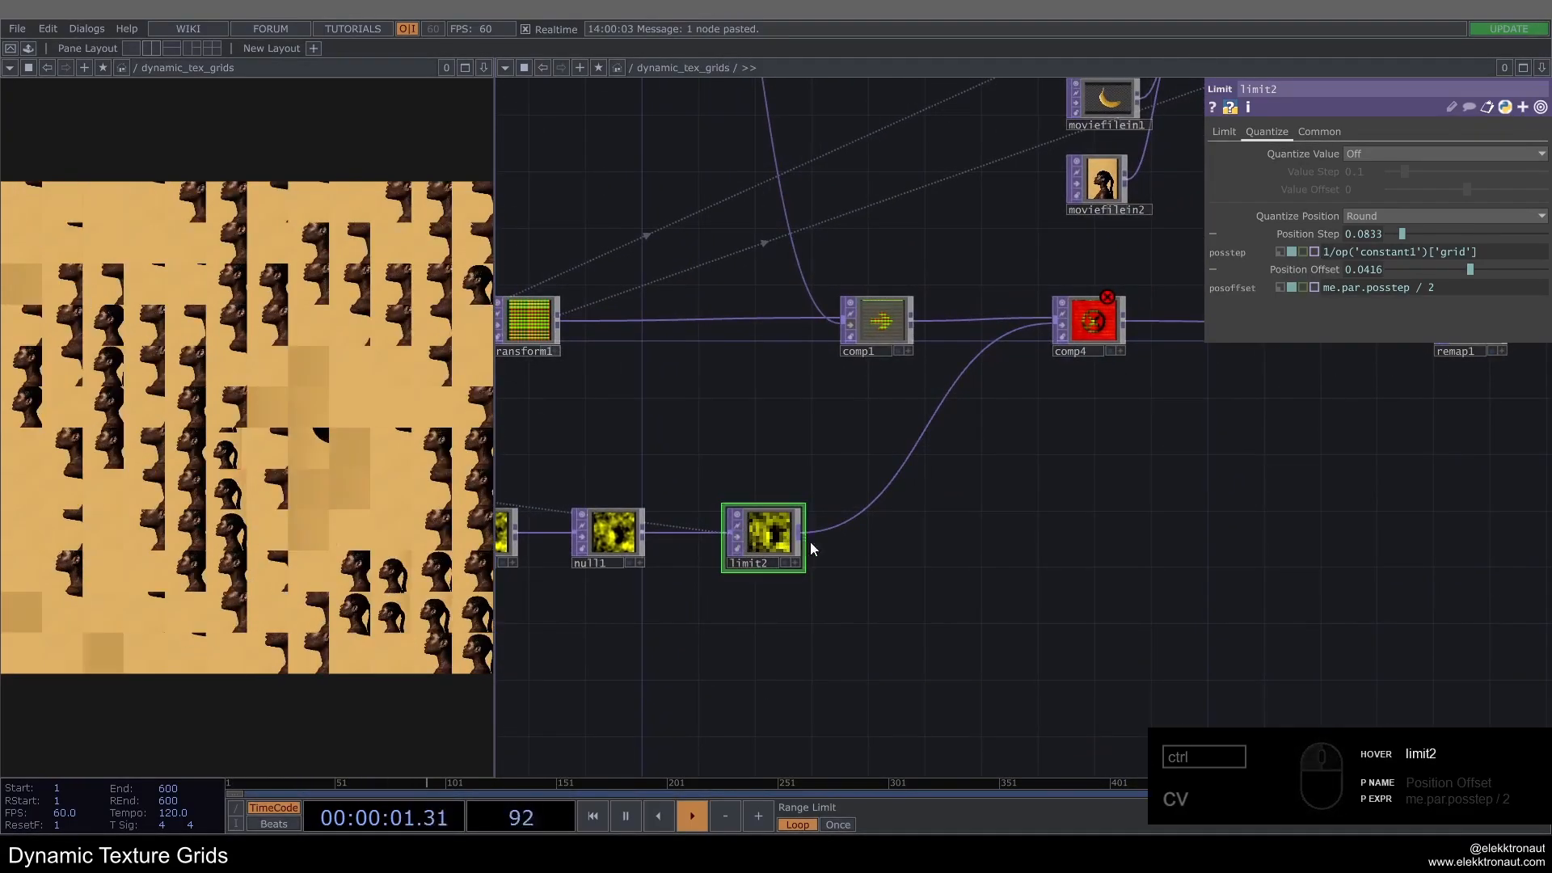
{"action": "left_click_drag", "start_coordinate": [1092, 535], "coordinate": [950, 563]}
Step: Cut comp4 and undo the cut to clear its error flag
{"action": "left_click", "coordinate": [941, 352]}
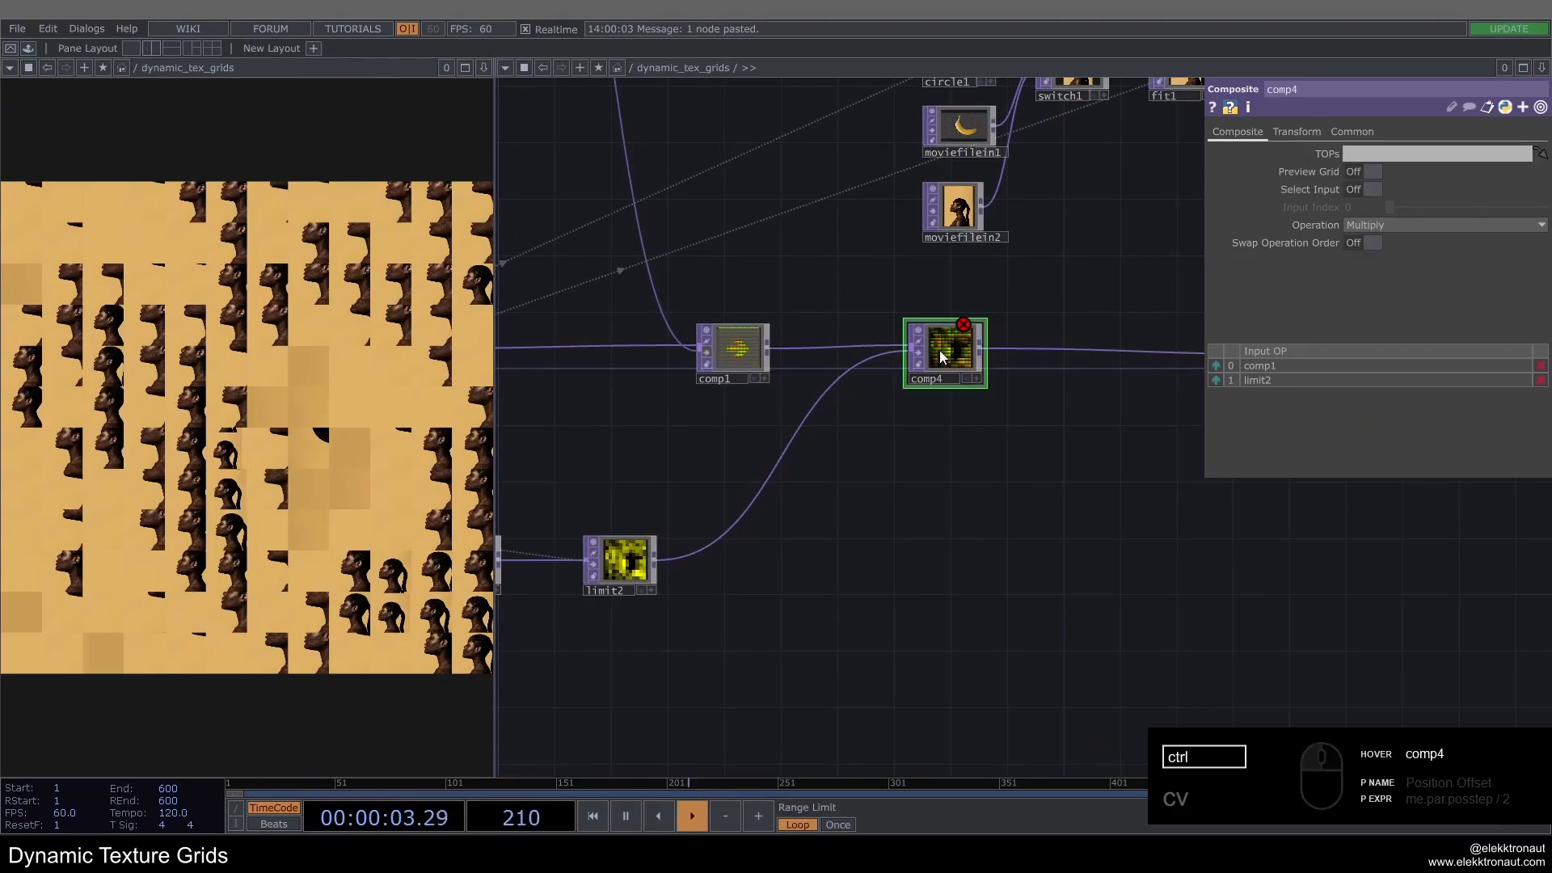
{"action": "key", "text": "ctrl+x"}
{"action": "key", "text": "ctrl+z"}
{"action": "left_click_drag", "start_coordinate": [814, 527], "coordinate": [939, 478]}
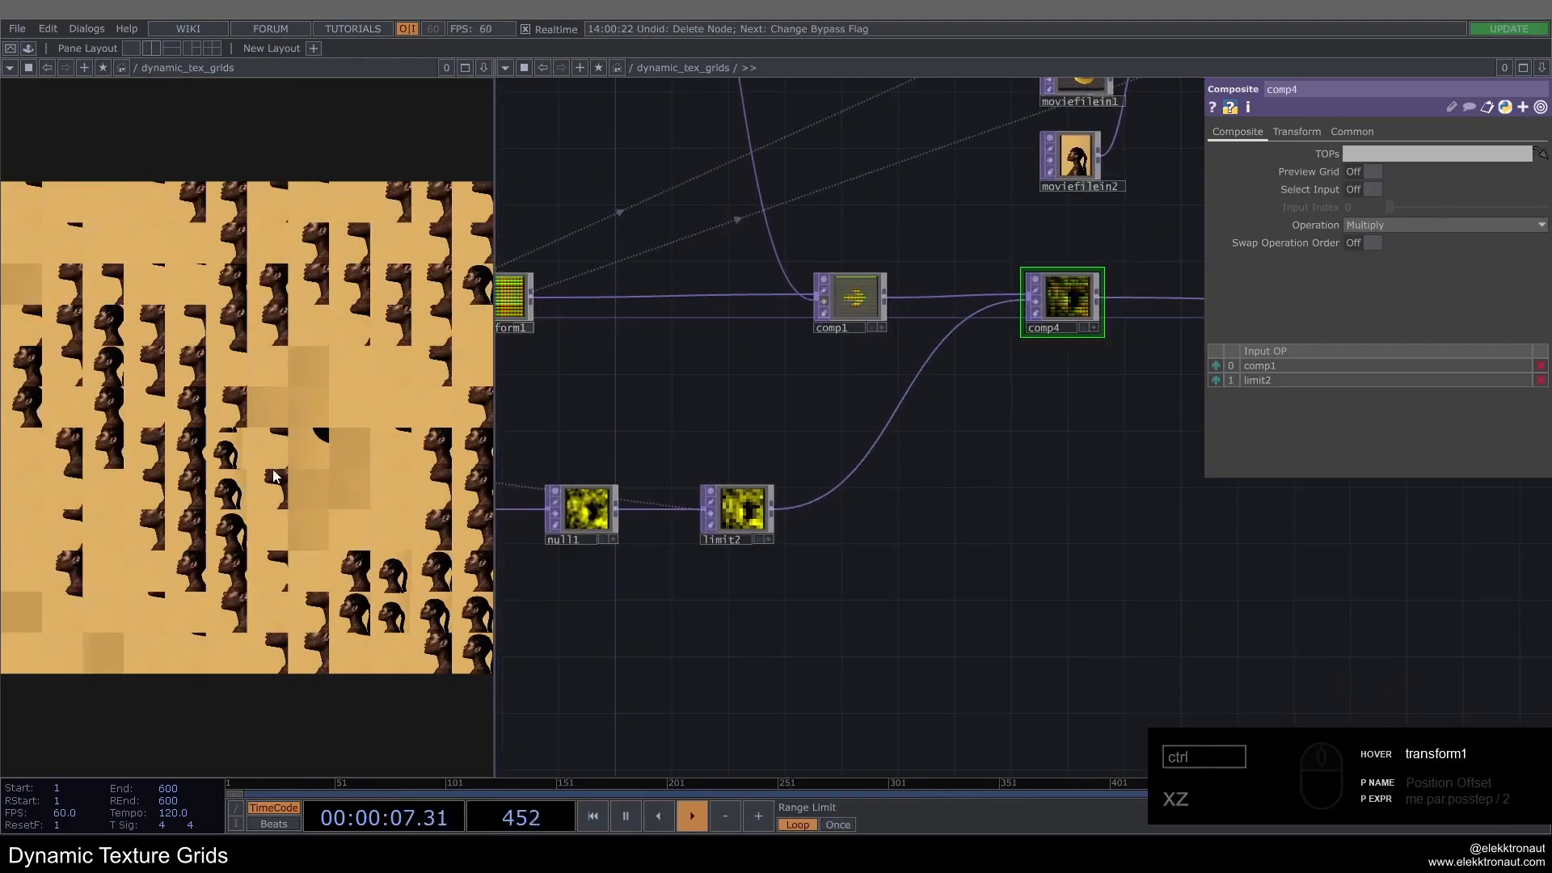
{"action": "left_click_drag", "start_coordinate": [985, 454], "coordinate": [679, 537]}
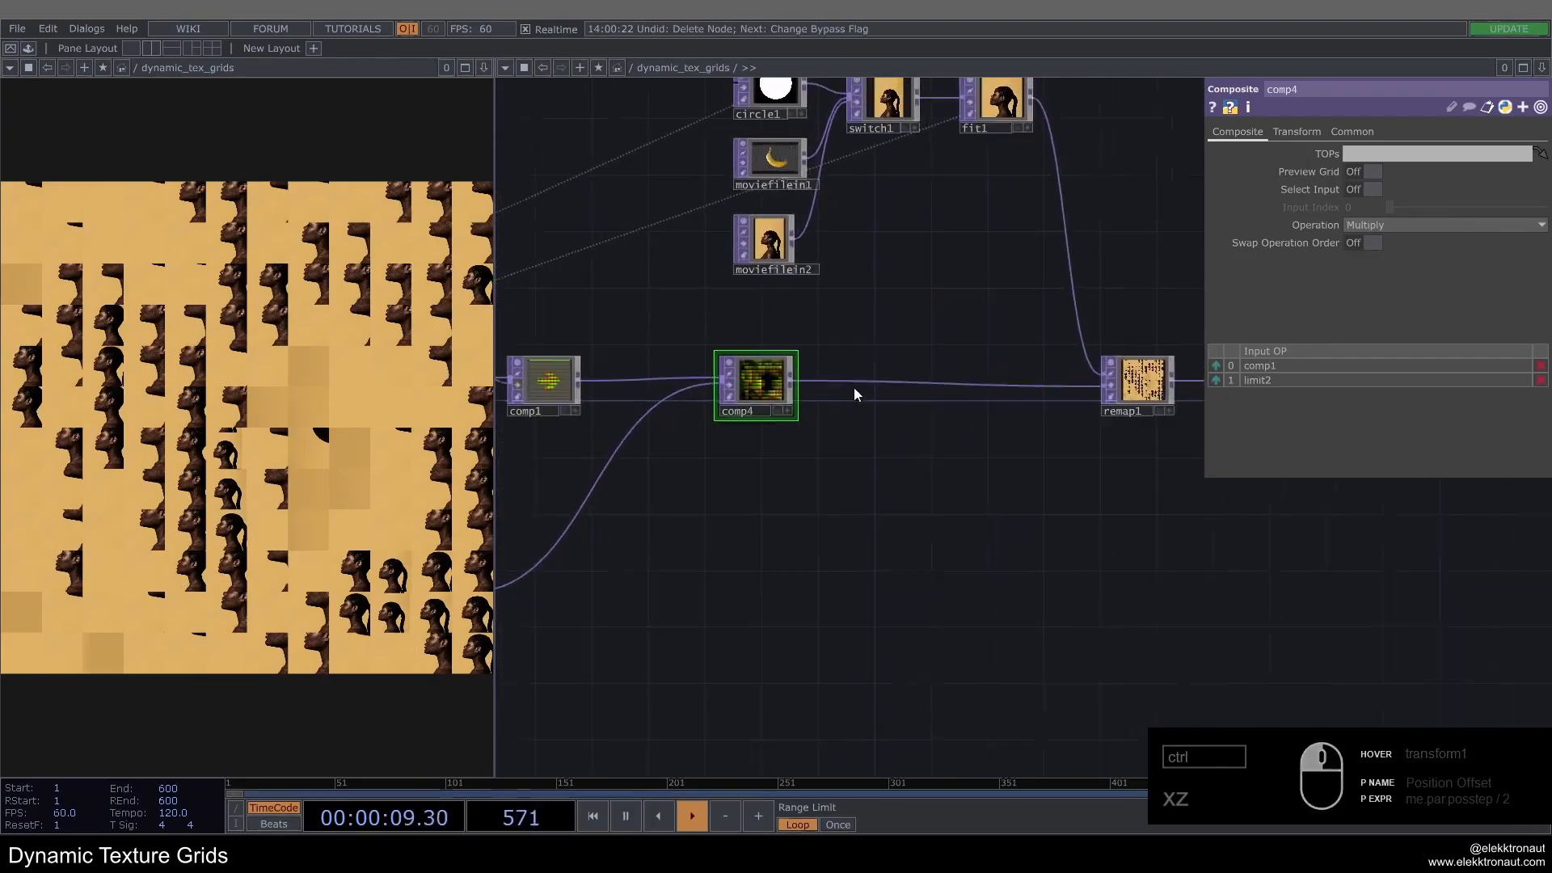
Step: Insert a Math TOP between comp4 and remap1 and set its Multiply value to 8
{"action": "right_click", "coordinate": [854, 383]}
{"action": "left_click", "coordinate": [872, 362]}
{"action": "type", "text": "ma"}
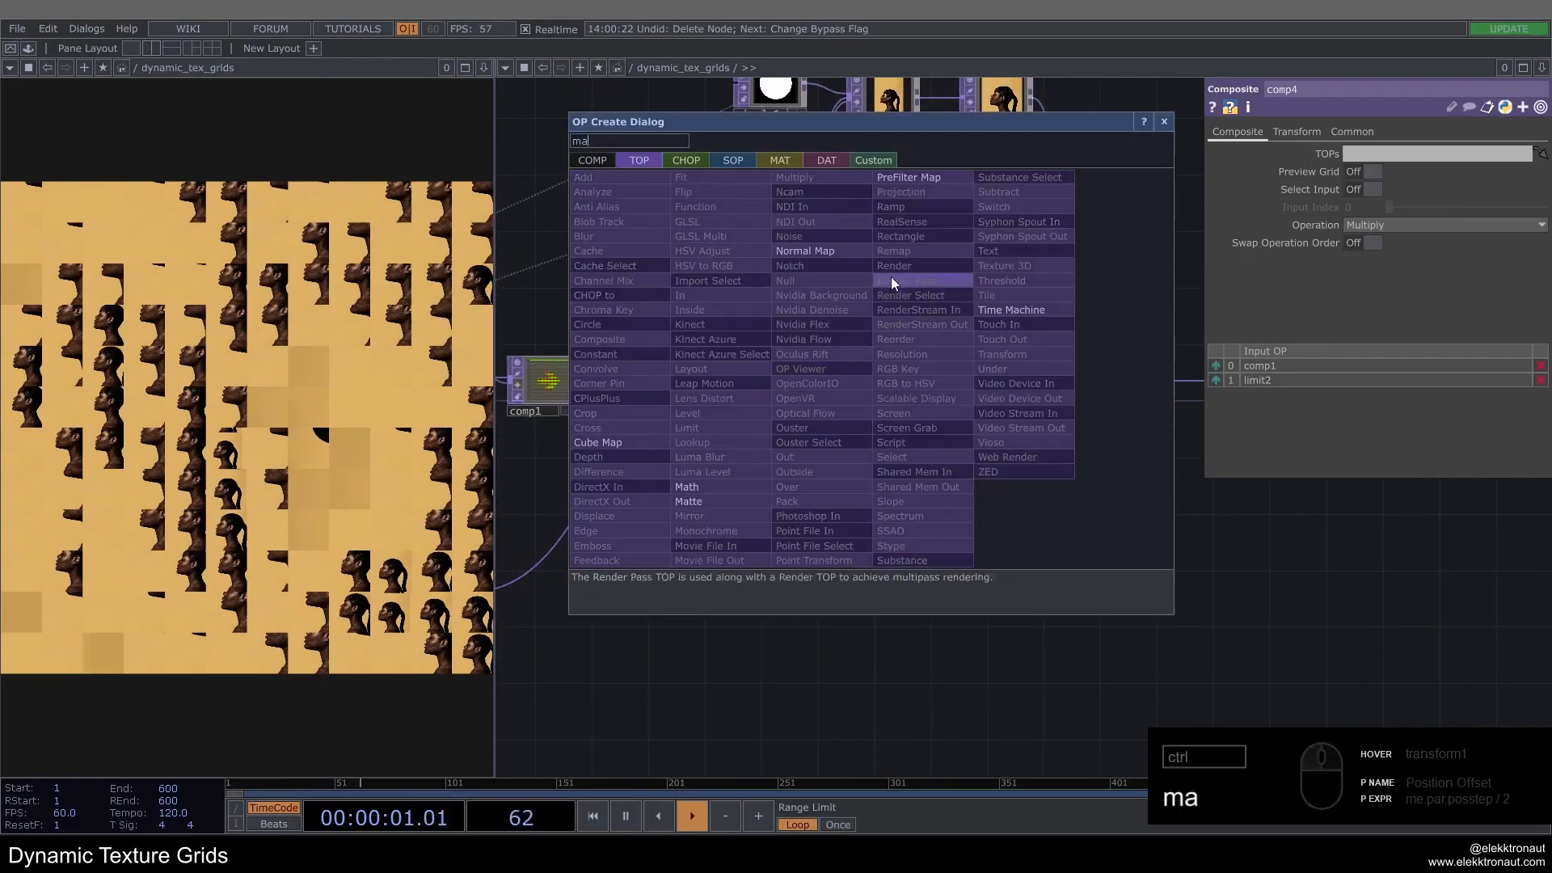
{"action": "left_click", "coordinate": [703, 489]}
{"action": "left_click", "coordinate": [858, 392]}
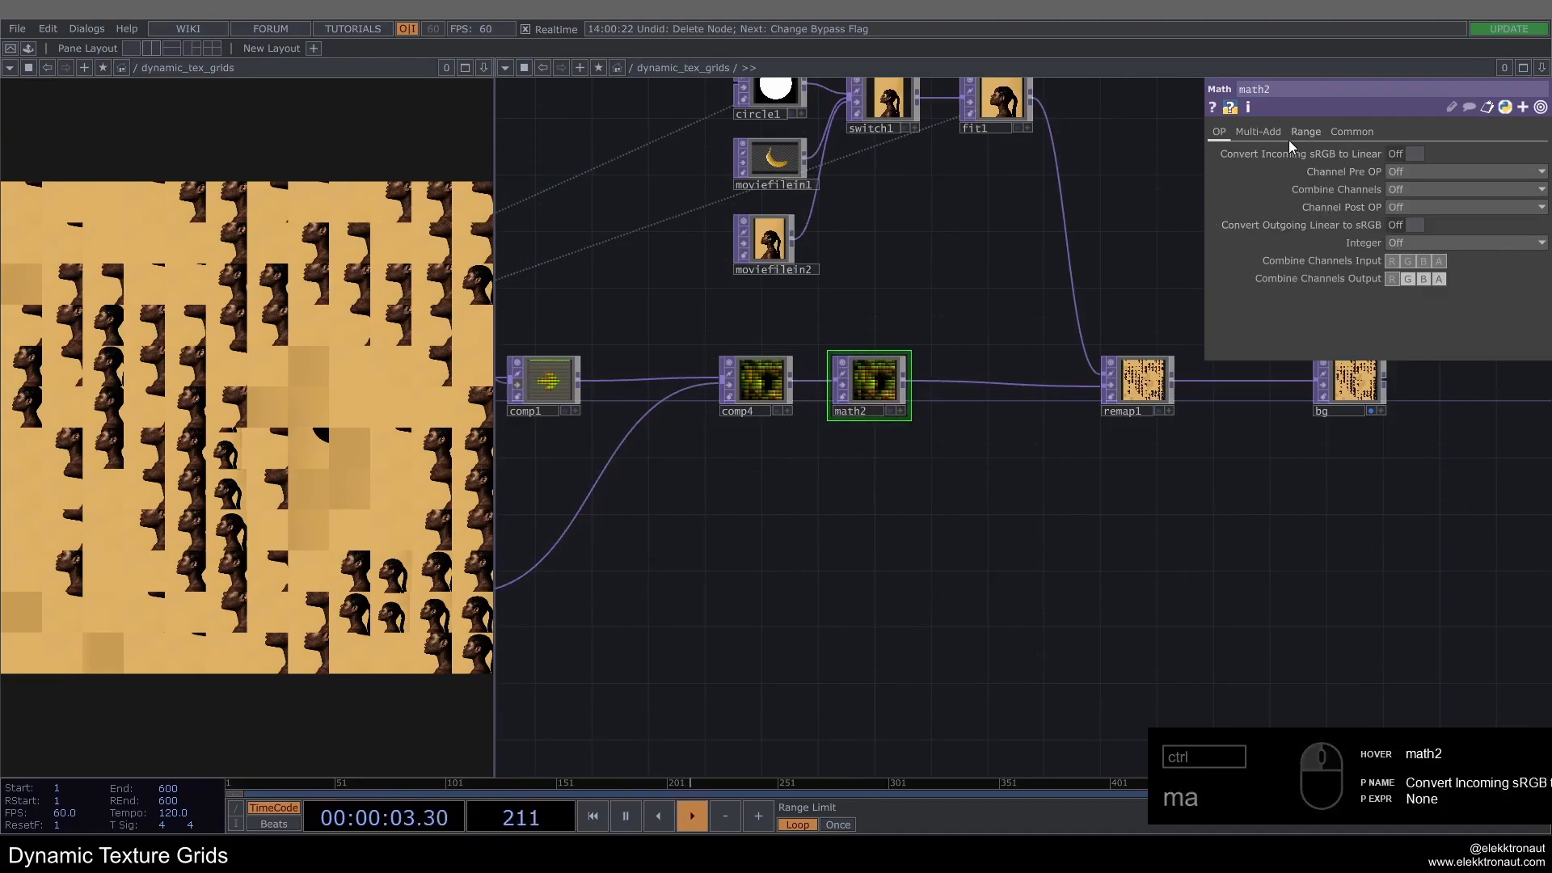
{"action": "left_click", "coordinate": [1261, 131]}
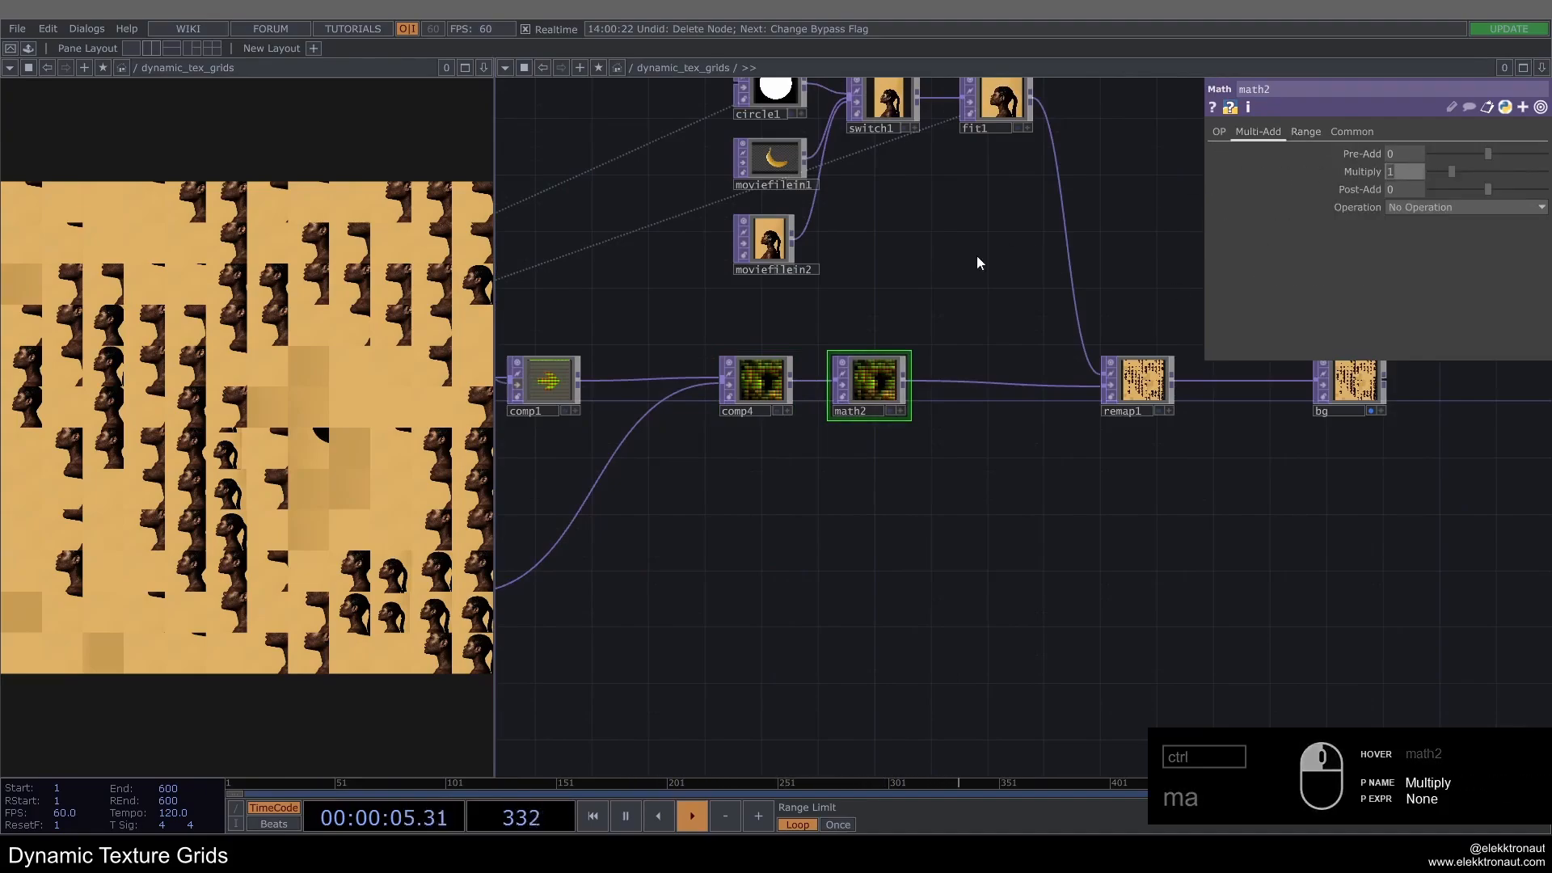
{"action": "type", "text": "8"}
{"action": "key", "text": "Return"}
Step: Move limit2 closer to null1 and turn on its Positive Only option
{"action": "left_click_drag", "start_coordinate": [811, 556], "coordinate": [1030, 506]}
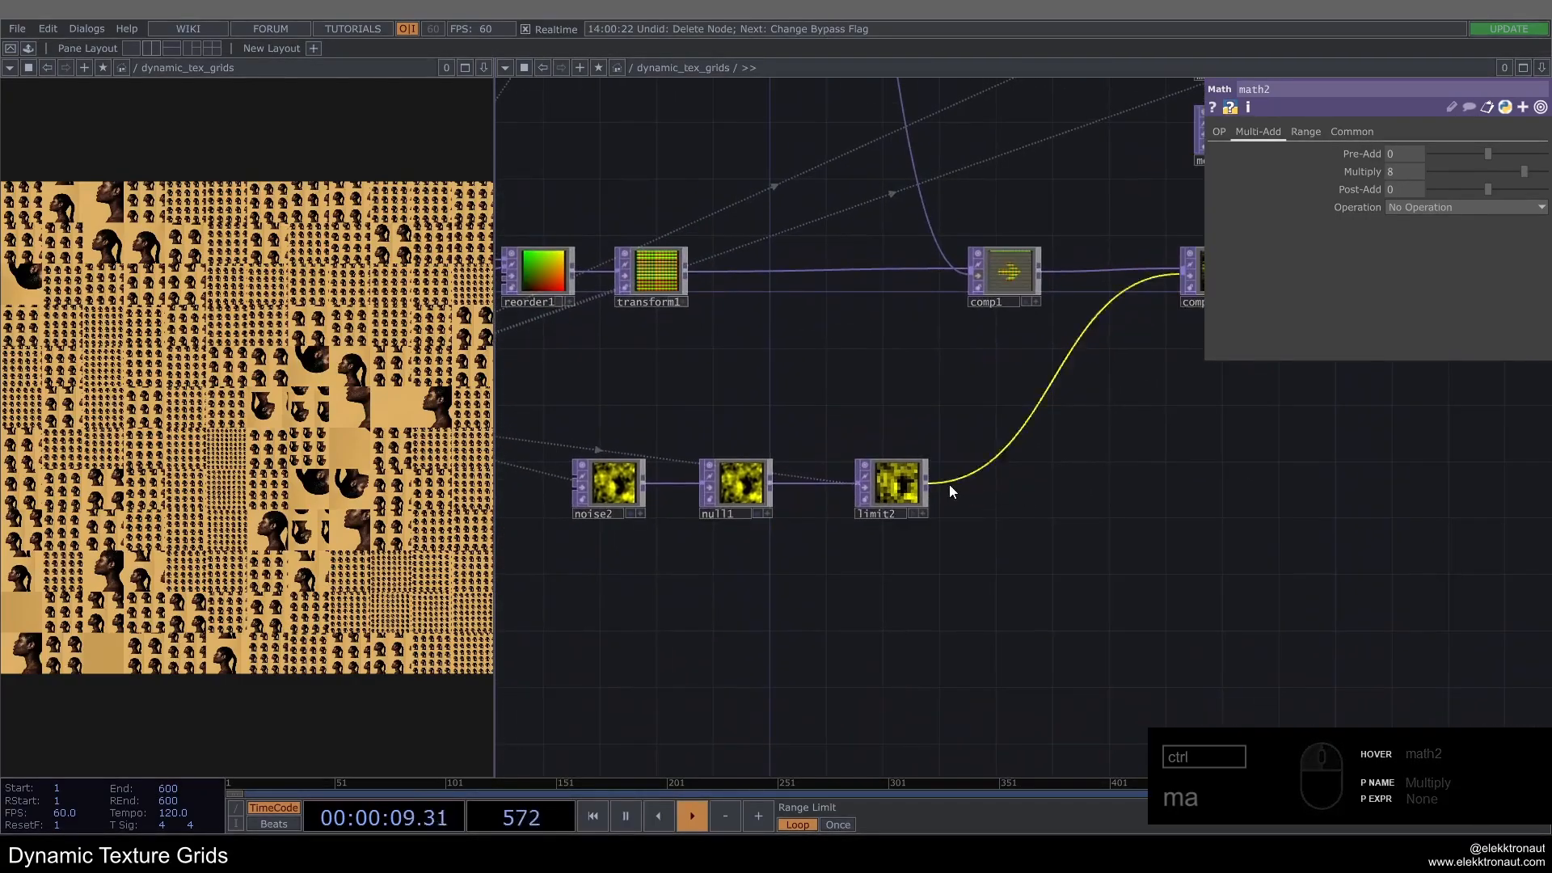
{"action": "left_click_drag", "start_coordinate": [889, 489], "coordinate": [858, 490]}
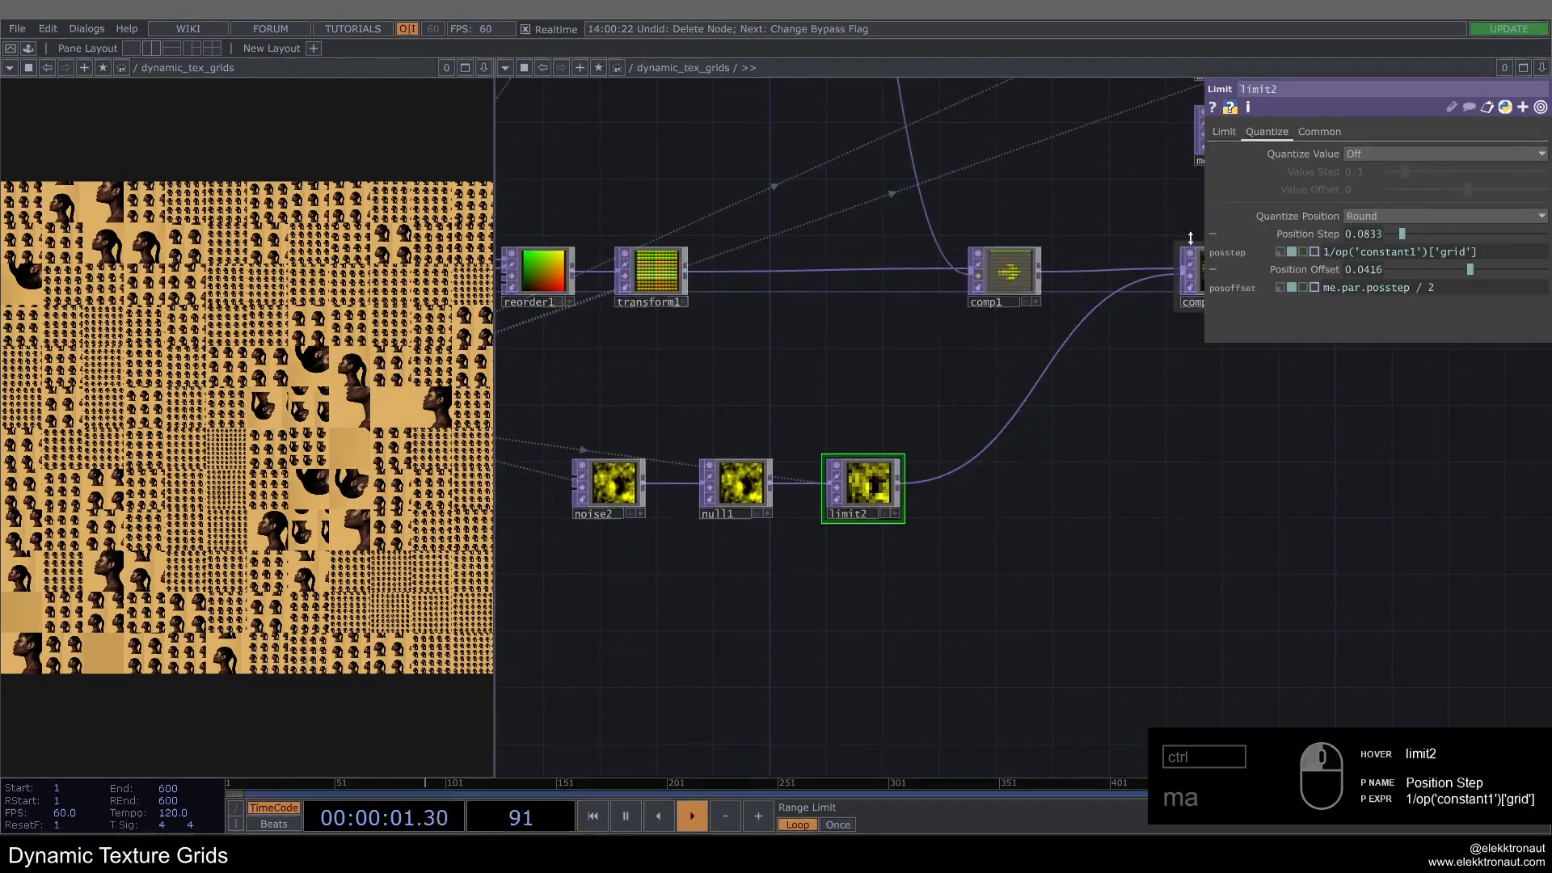
{"action": "left_click", "coordinate": [1312, 234]}
{"action": "left_click", "coordinate": [1305, 252]}
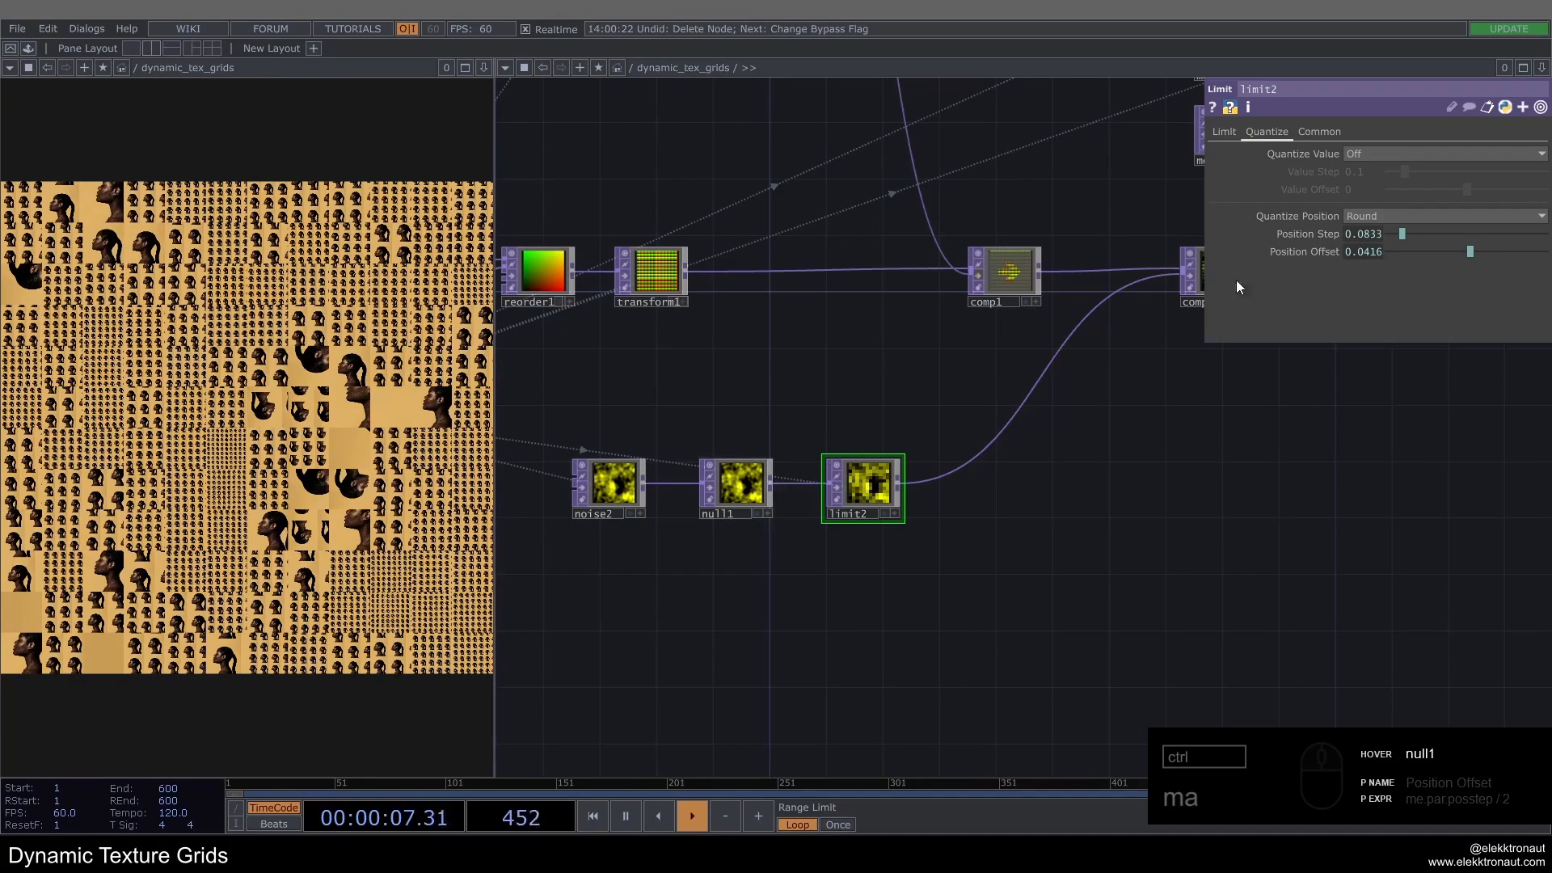
{"action": "left_click", "coordinate": [1226, 134]}
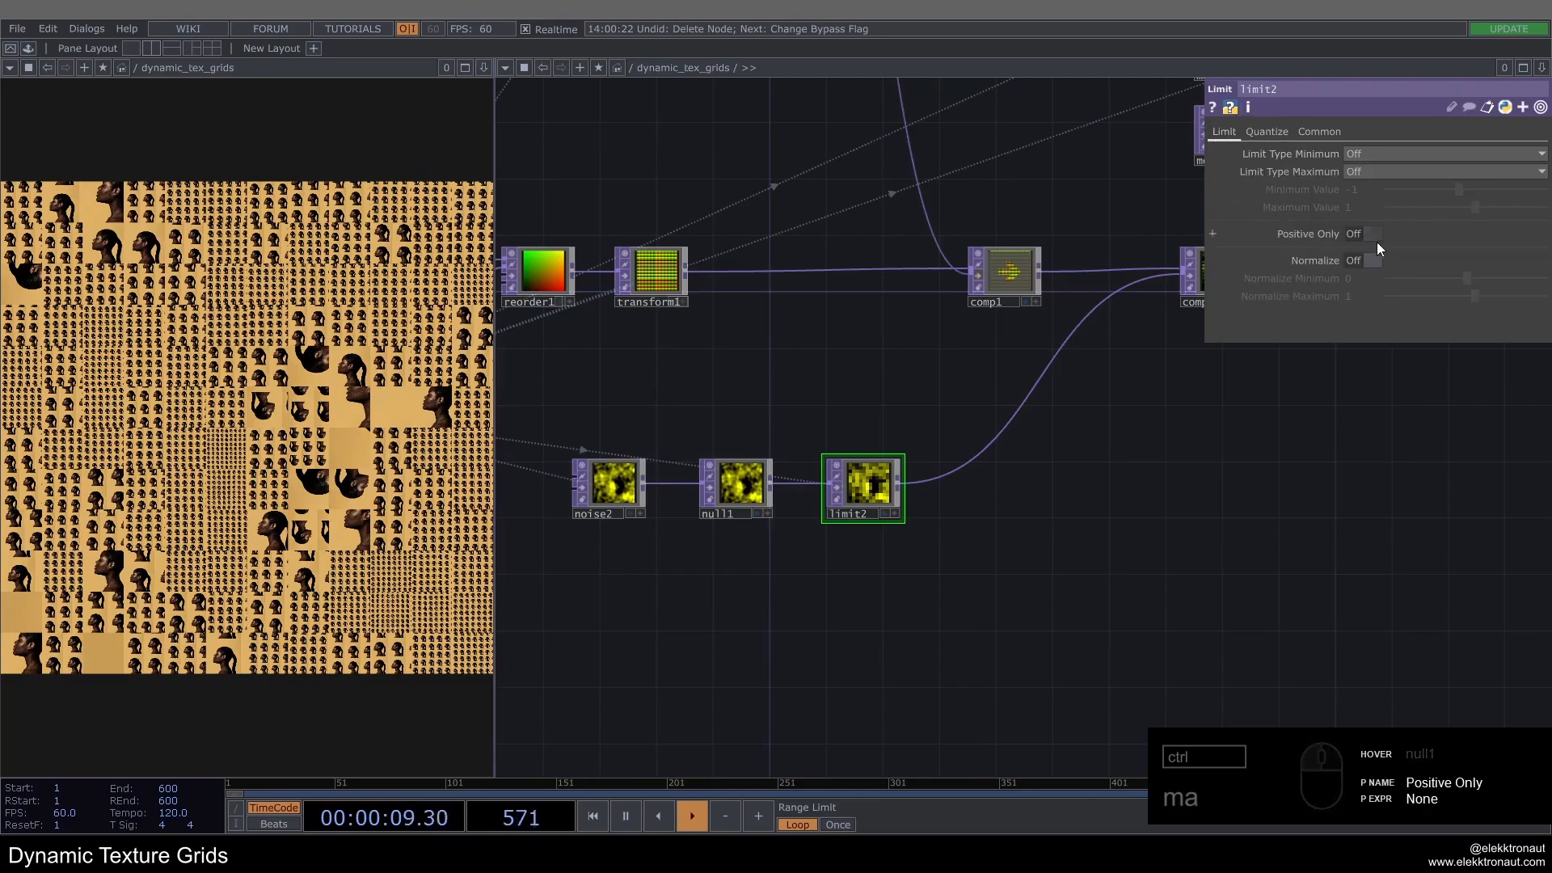
{"action": "left_click", "coordinate": [1373, 235]}
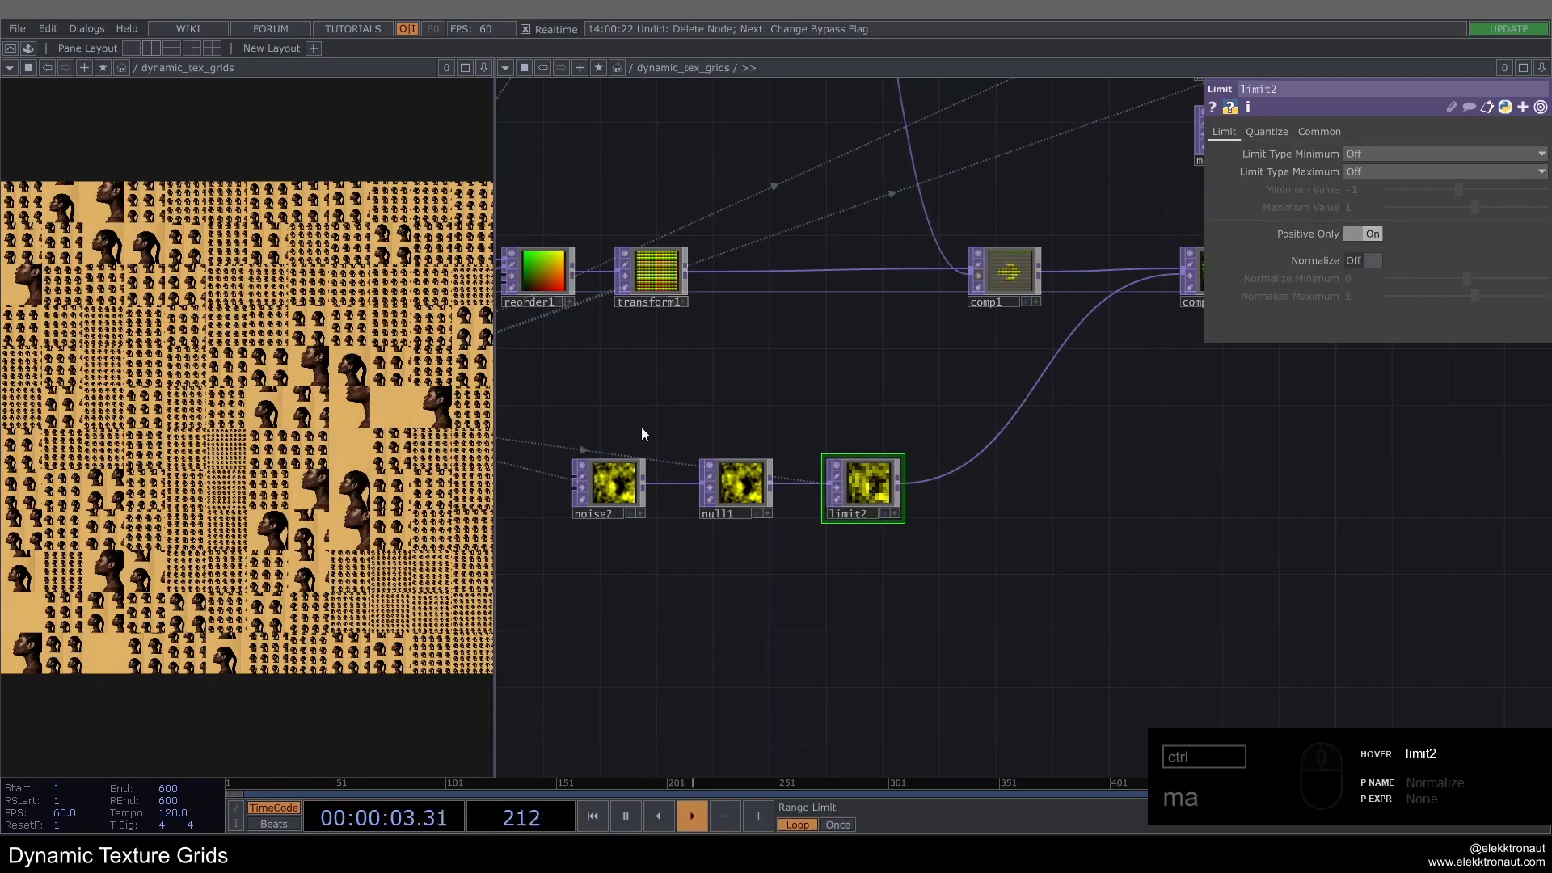
Step: Set switch1's Index to 0 so that circle1 feeds the grid
{"action": "scroll", "coordinate": [740, 448], "scroll_direction": "down", "scroll_amount": 5}
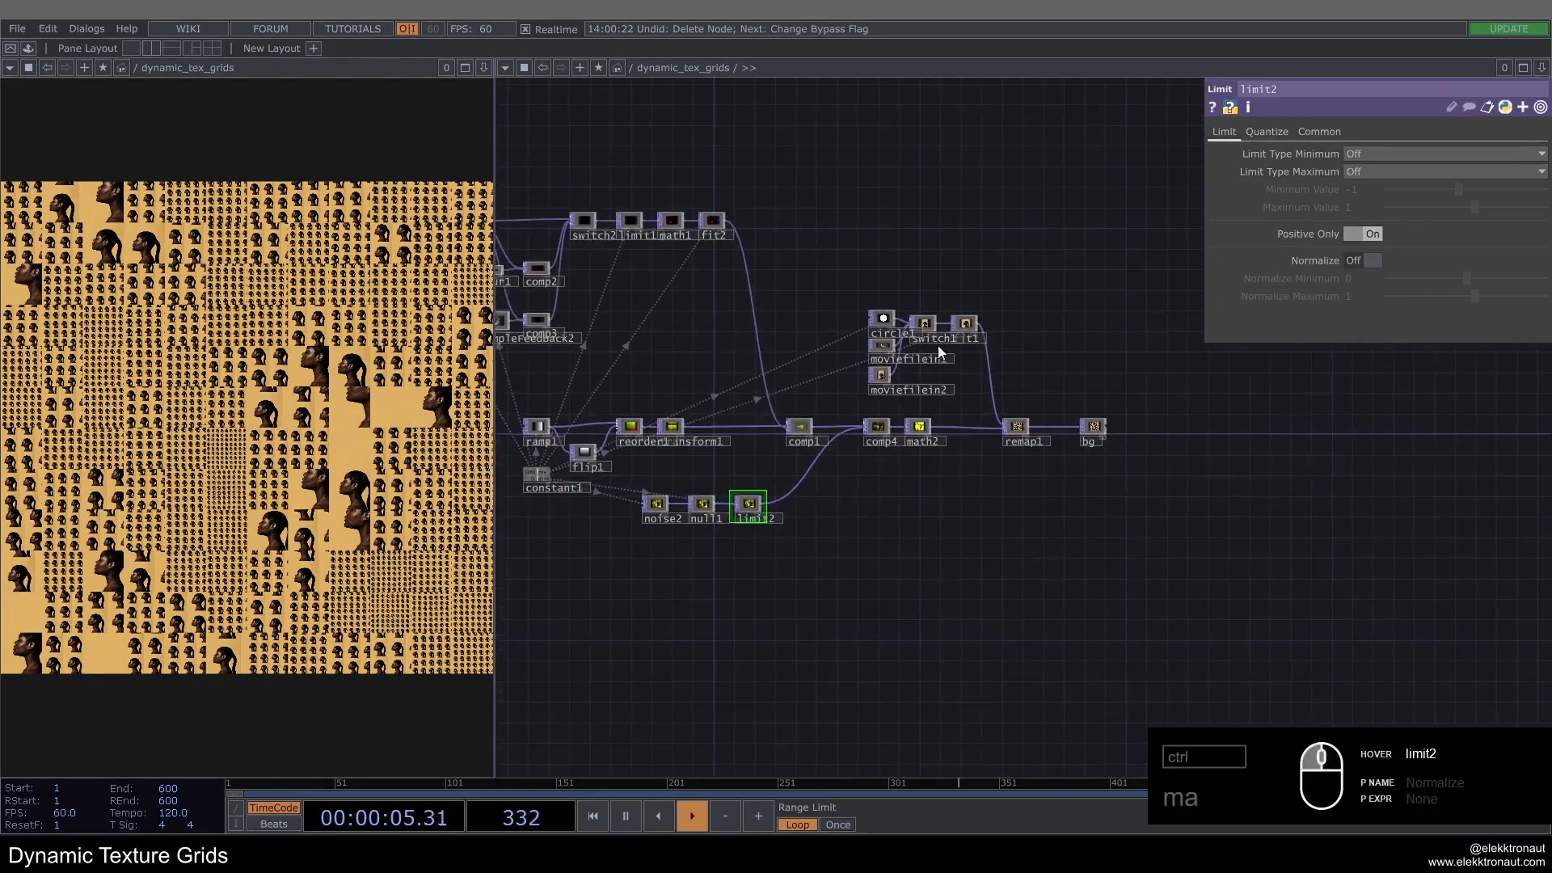
{"action": "scroll", "coordinate": [938, 346], "scroll_direction": "up", "scroll_amount": 3}
{"action": "left_click", "coordinate": [920, 318]}
{"action": "left_click", "coordinate": [1393, 152]}
Step: Insert another Limit TOP on the wire between limit2 and comp4 and place it beside limit2
{"action": "left_click_drag", "start_coordinate": [855, 563], "coordinate": [1008, 529]}
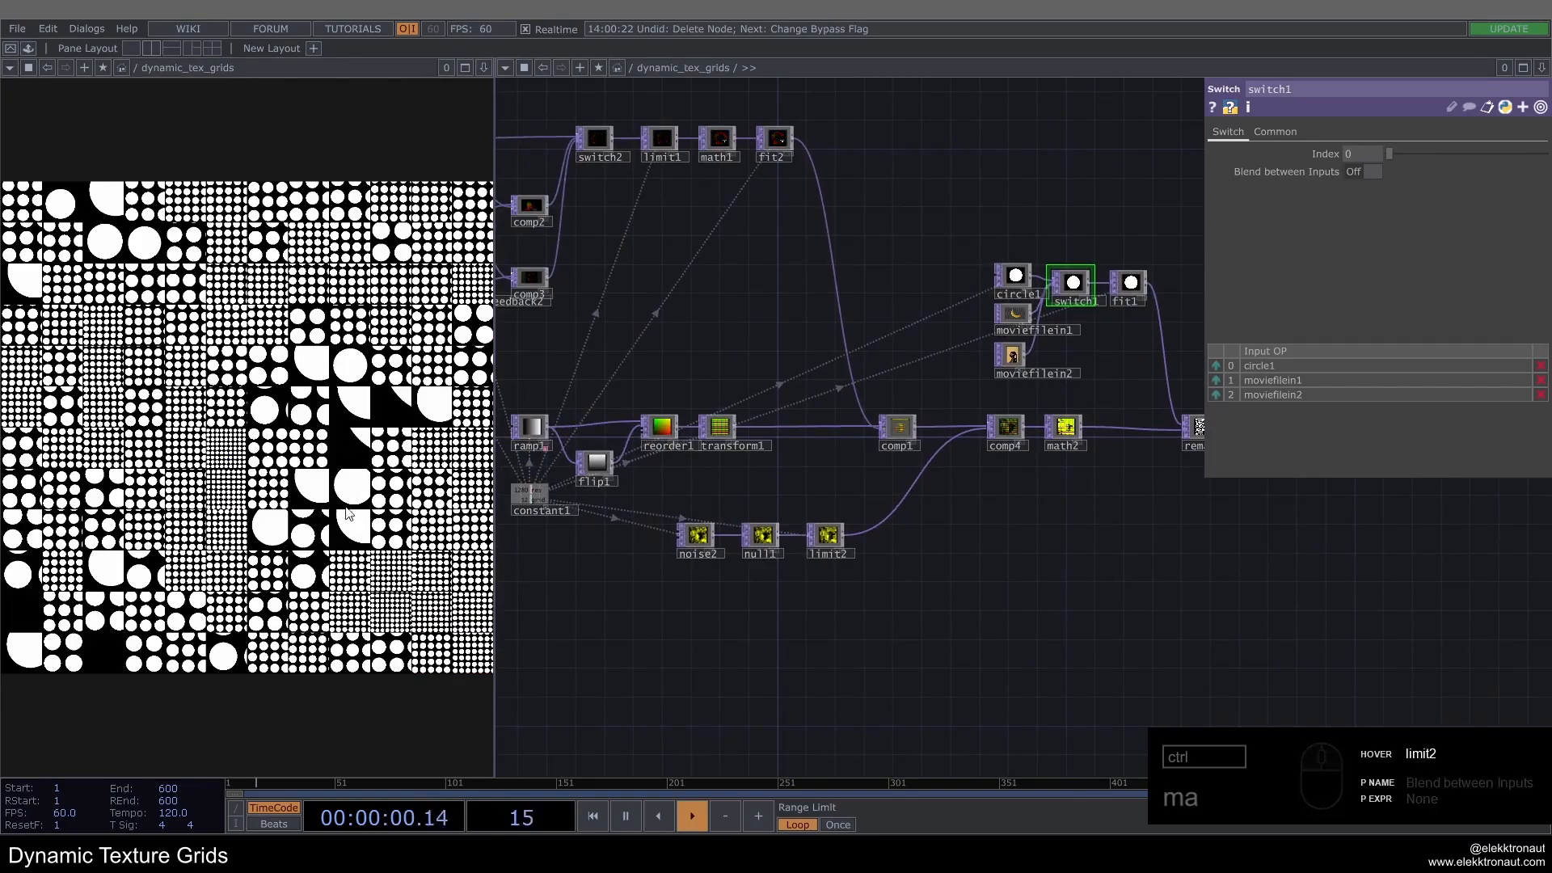
{"action": "scroll", "coordinate": [828, 529], "scroll_direction": "up", "scroll_amount": 3}
{"action": "left_click", "coordinate": [824, 517]}
{"action": "scroll", "coordinate": [996, 548], "scroll_direction": "down", "scroll_amount": 2}
{"action": "right_click", "coordinate": [914, 471]}
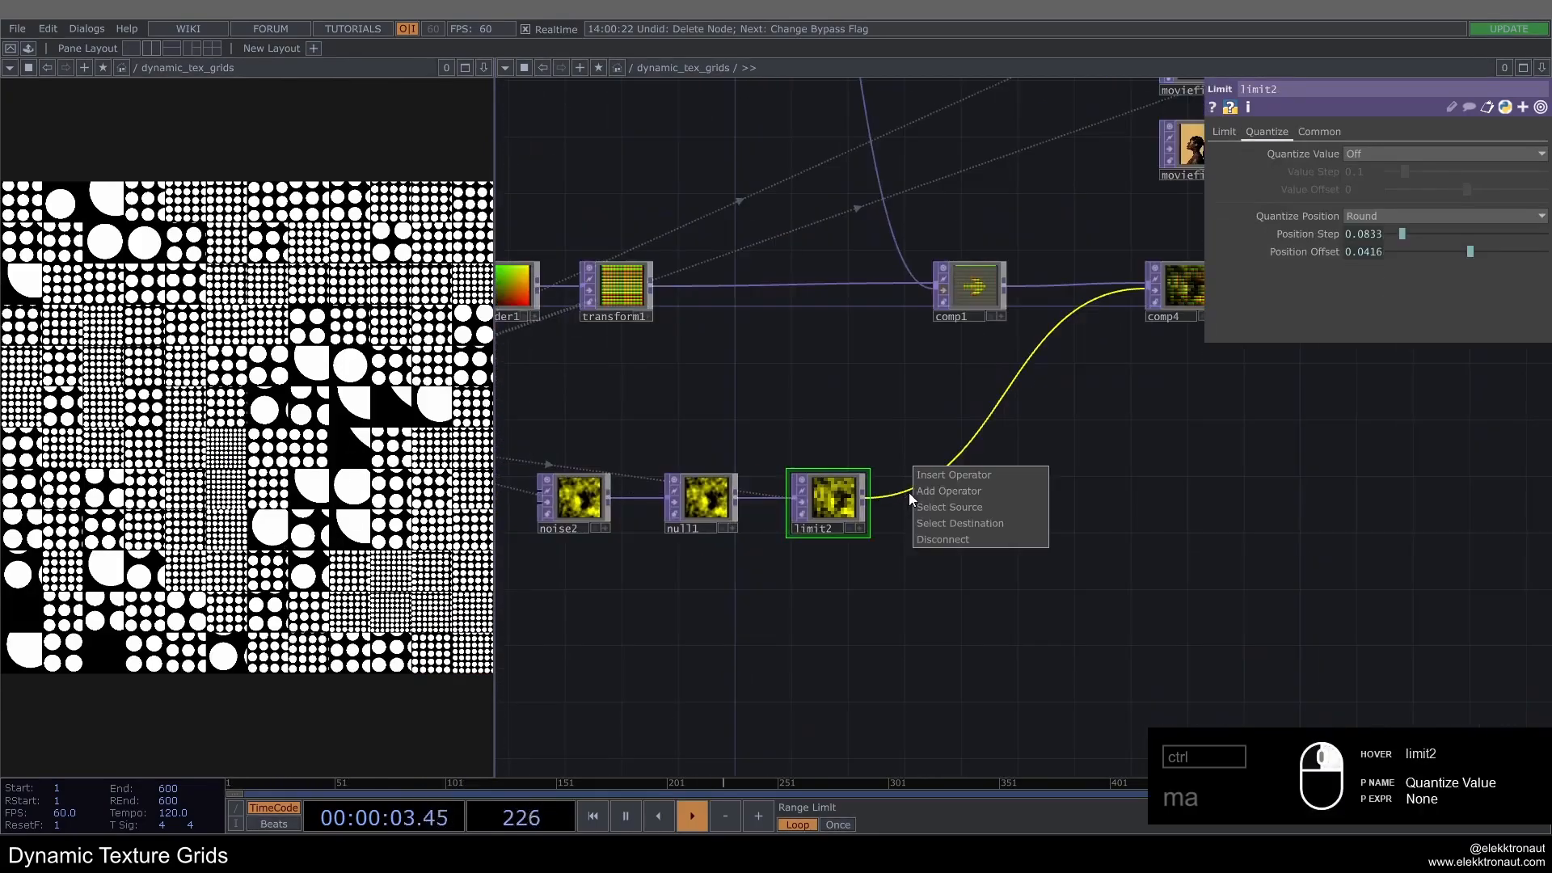
{"action": "left_click", "coordinate": [932, 475]}
{"action": "type", "text": "li"}
{"action": "left_click", "coordinate": [776, 526]}
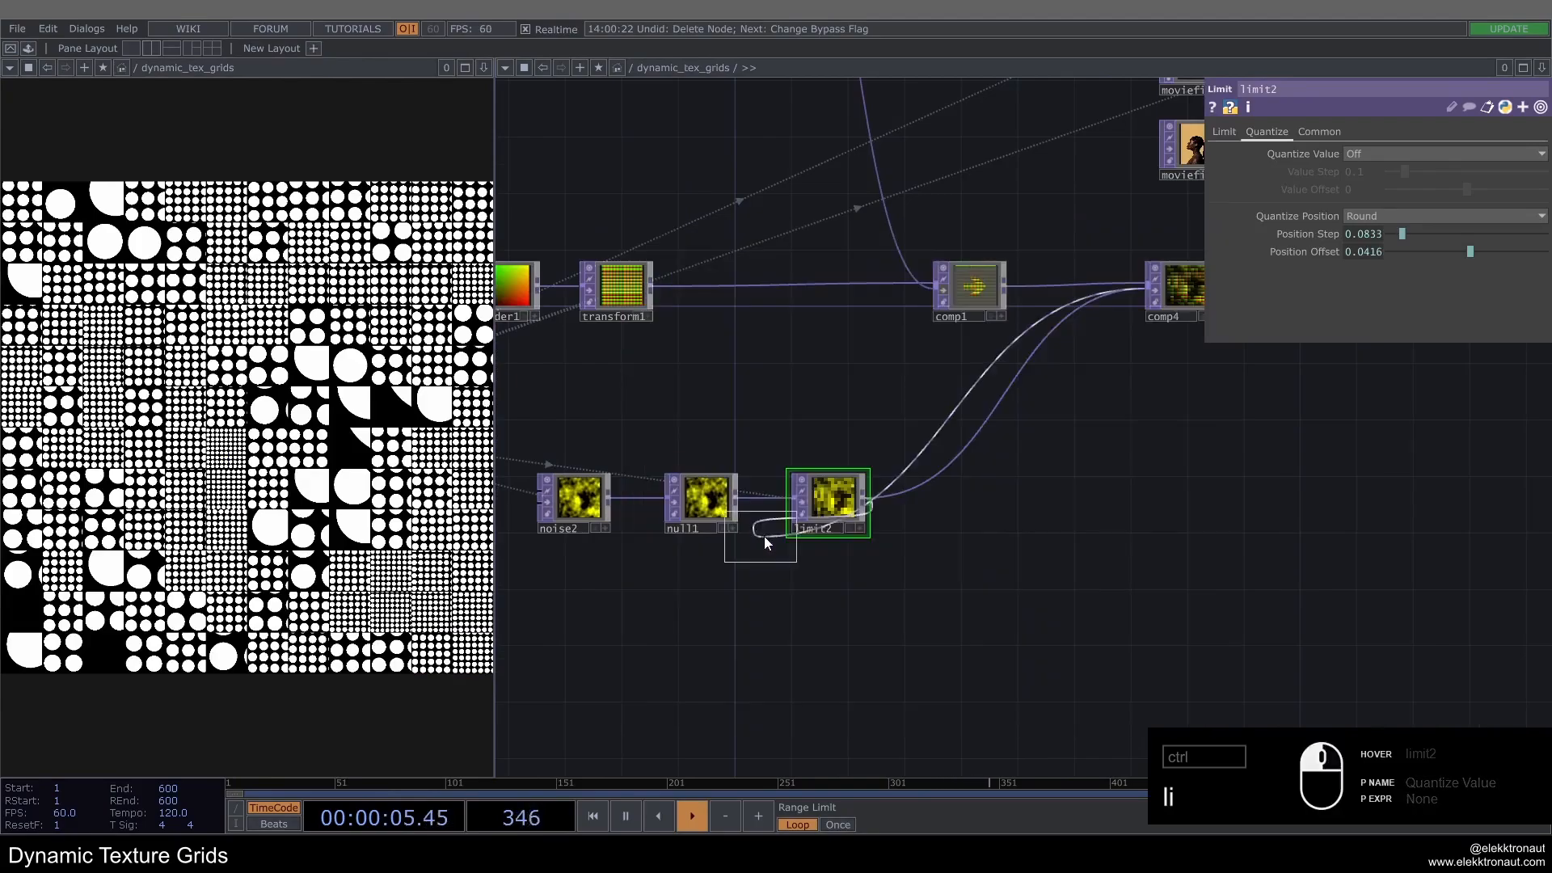
{"action": "left_click", "coordinate": [987, 498]}
{"action": "left_click_drag", "start_coordinate": [1023, 473], "coordinate": [1024, 466]}
{"action": "left_click_drag", "start_coordinate": [993, 481], "coordinate": [982, 492]}
Step: Quantize the new limit's values with Round and enter 1/8 as the Value Step expression
{"action": "left_click", "coordinate": [1264, 133]}
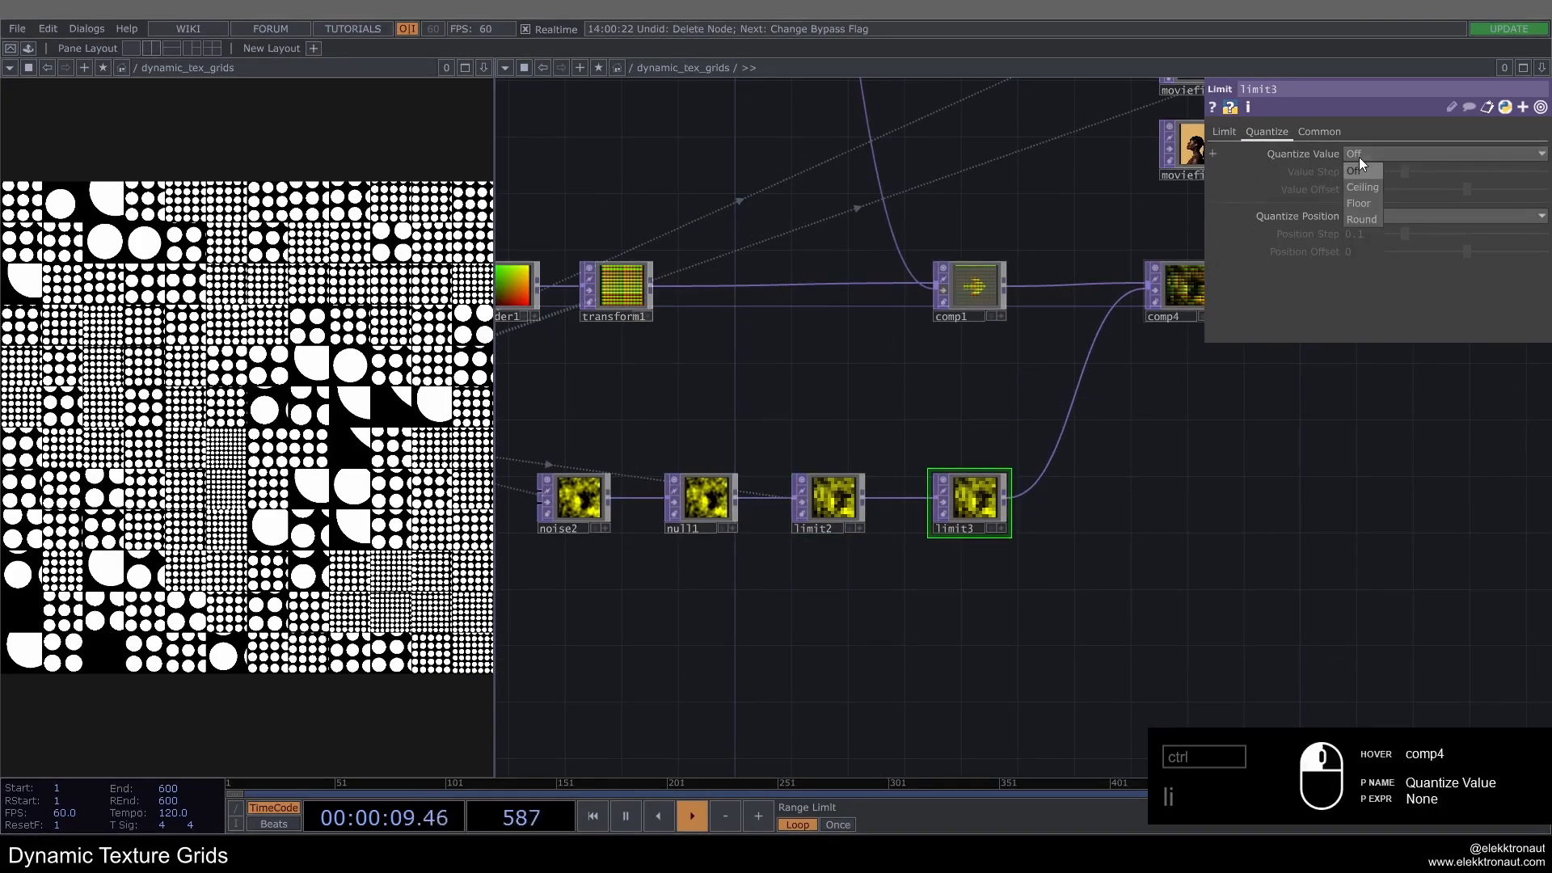
{"action": "left_click", "coordinate": [1380, 154]}
{"action": "left_click", "coordinate": [1365, 216]}
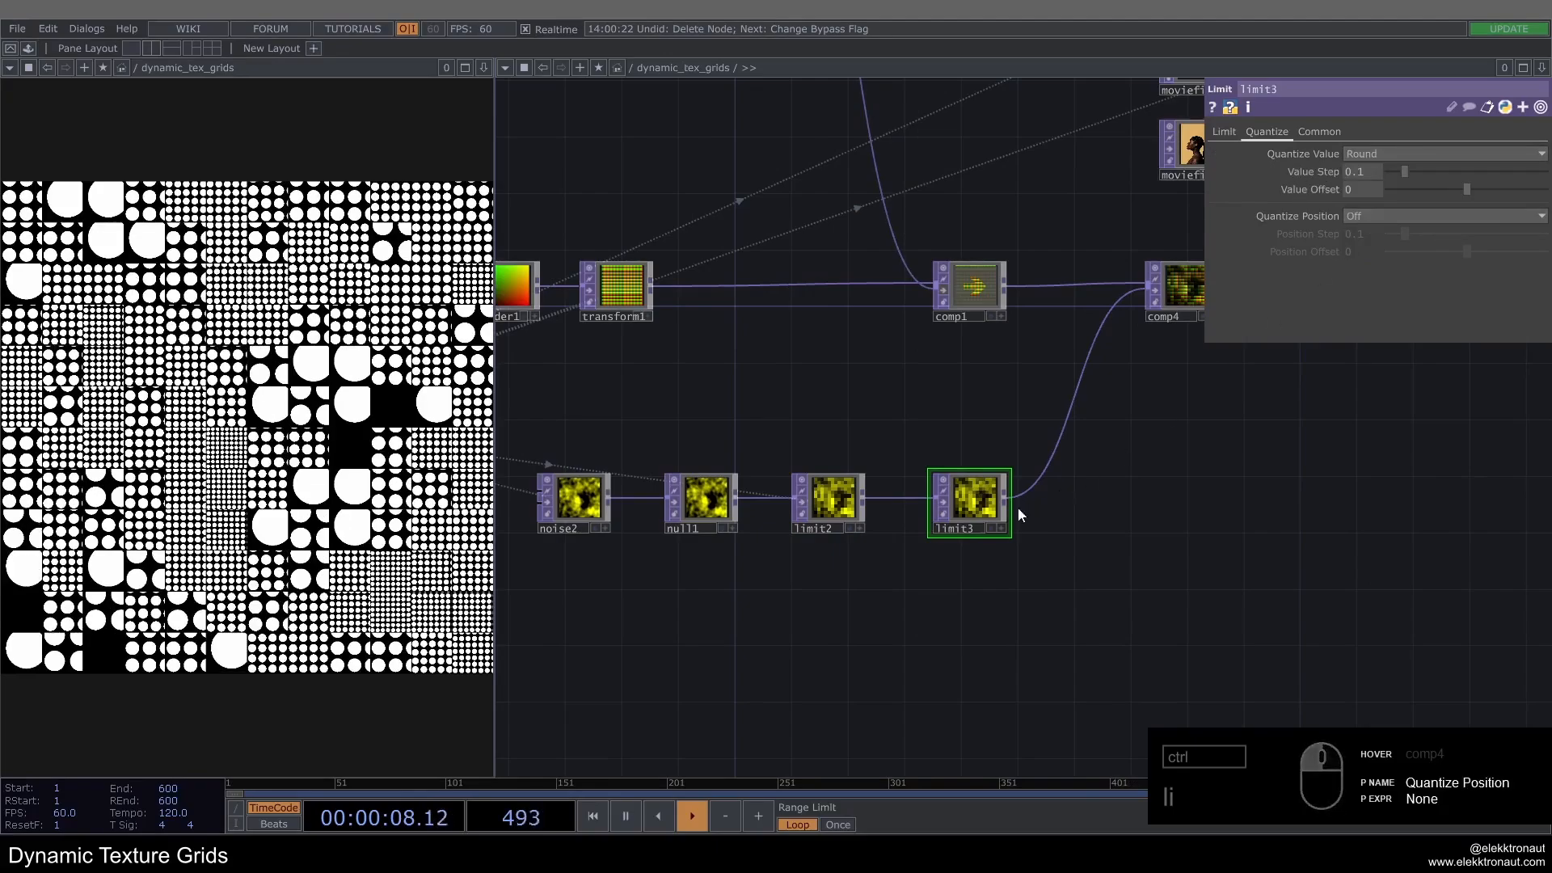
{"action": "scroll", "coordinate": [987, 511], "scroll_direction": "up", "scroll_amount": 5}
{"action": "scroll", "coordinate": [987, 511], "scroll_direction": "down", "scroll_amount": 3}
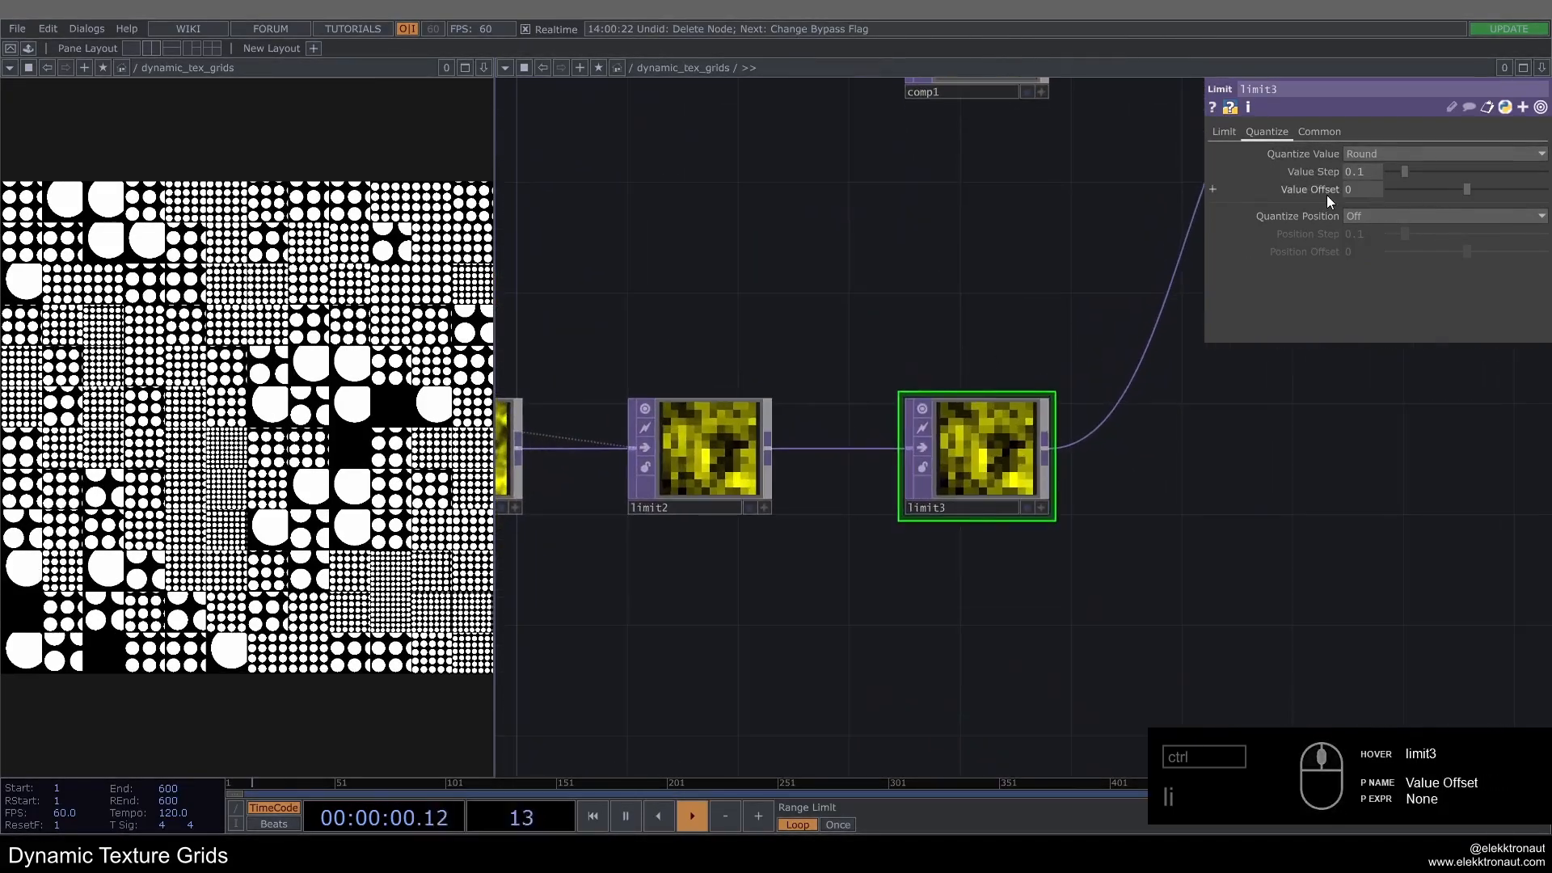
{"action": "left_click", "coordinate": [1328, 172]}
{"action": "scroll", "coordinate": [1102, 336], "scroll_direction": "down", "scroll_amount": 3}
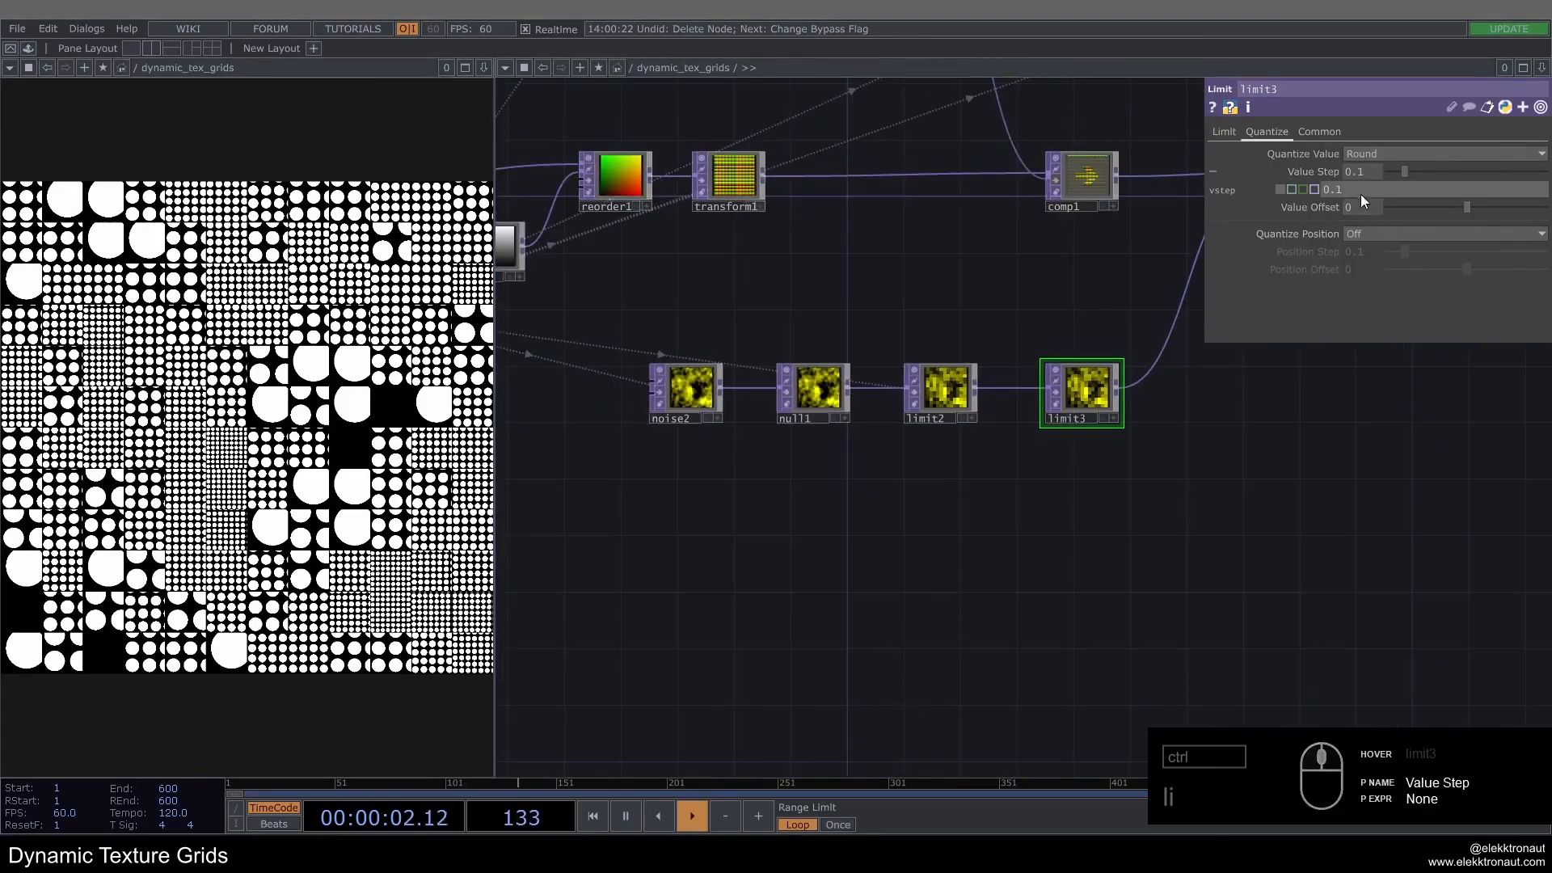
{"action": "type", "text": "1/8"}
{"action": "key", "text": "Return"}
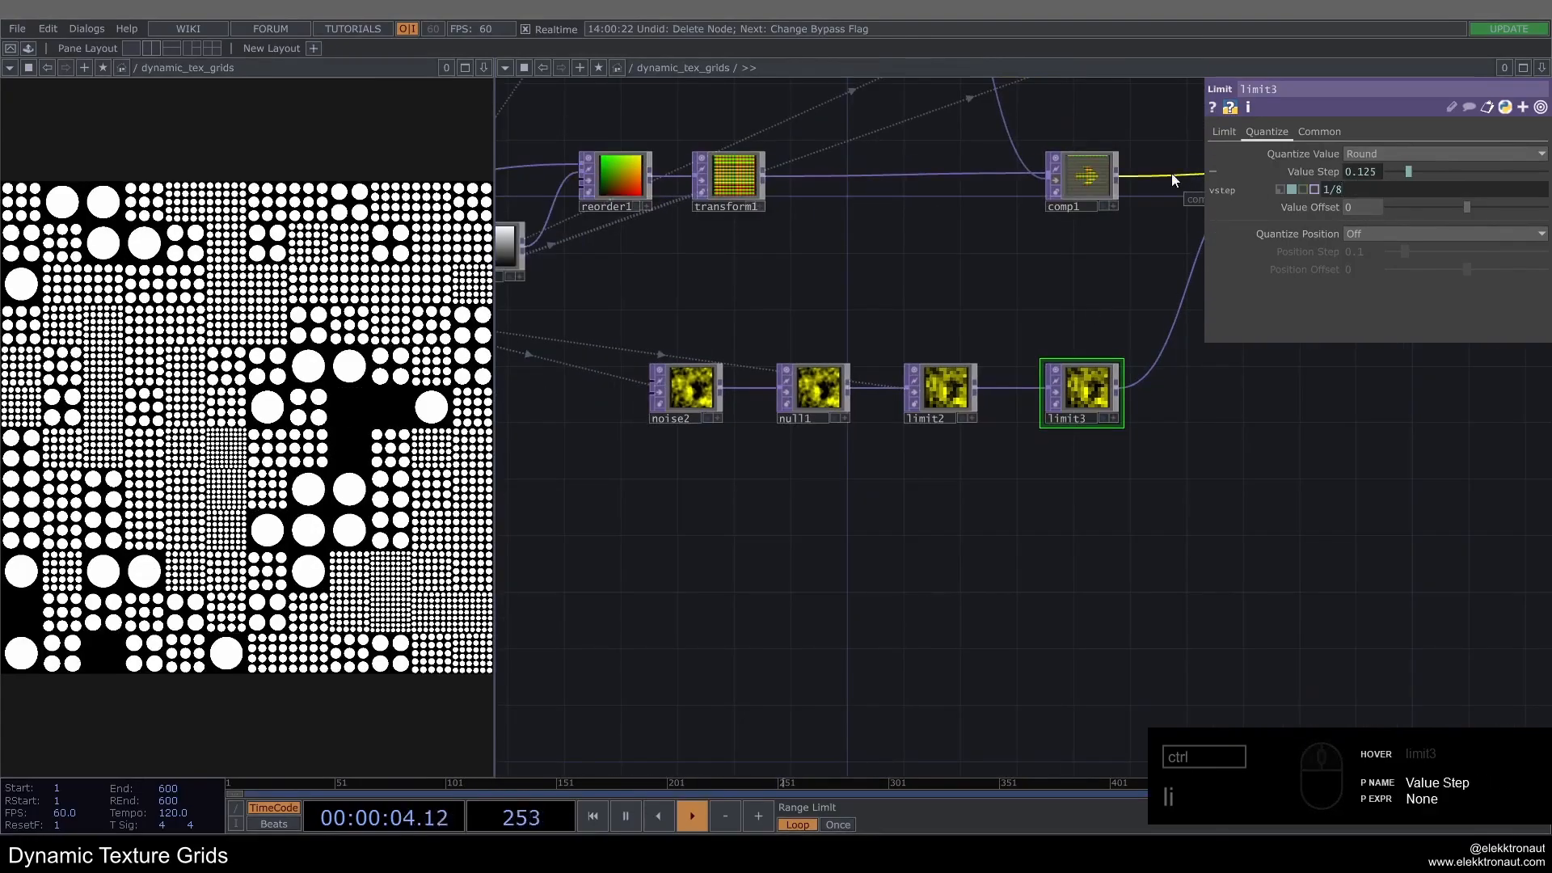
Step: Toggle the bypass of limit3 and math2 to compare the grid with and without them
{"action": "left_click_drag", "start_coordinate": [1172, 173], "coordinate": [921, 316]}
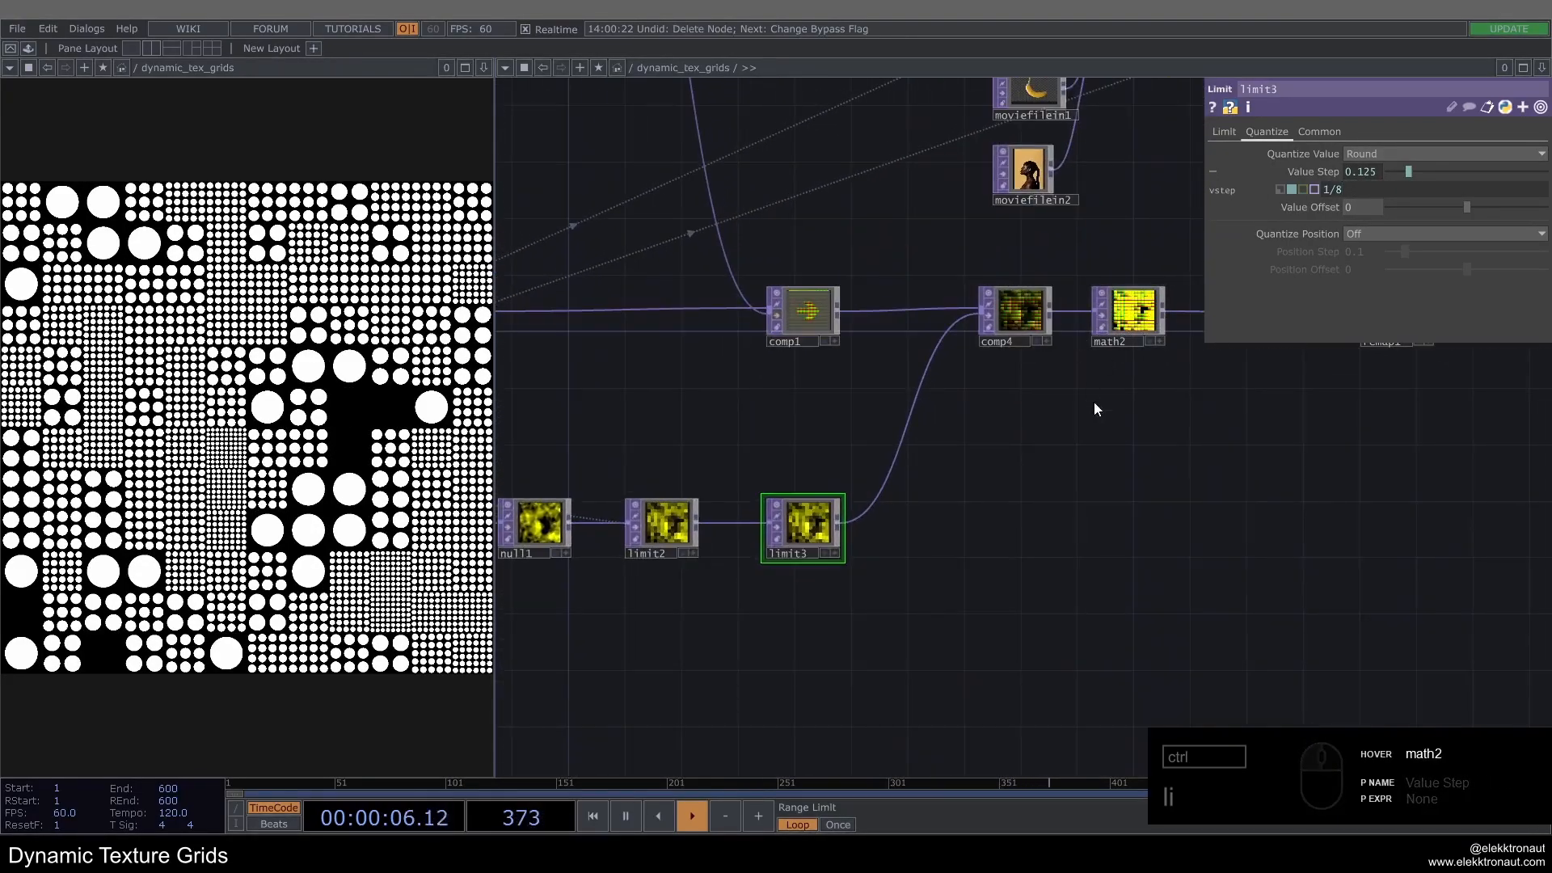
{"action": "left_click", "coordinate": [778, 526]}
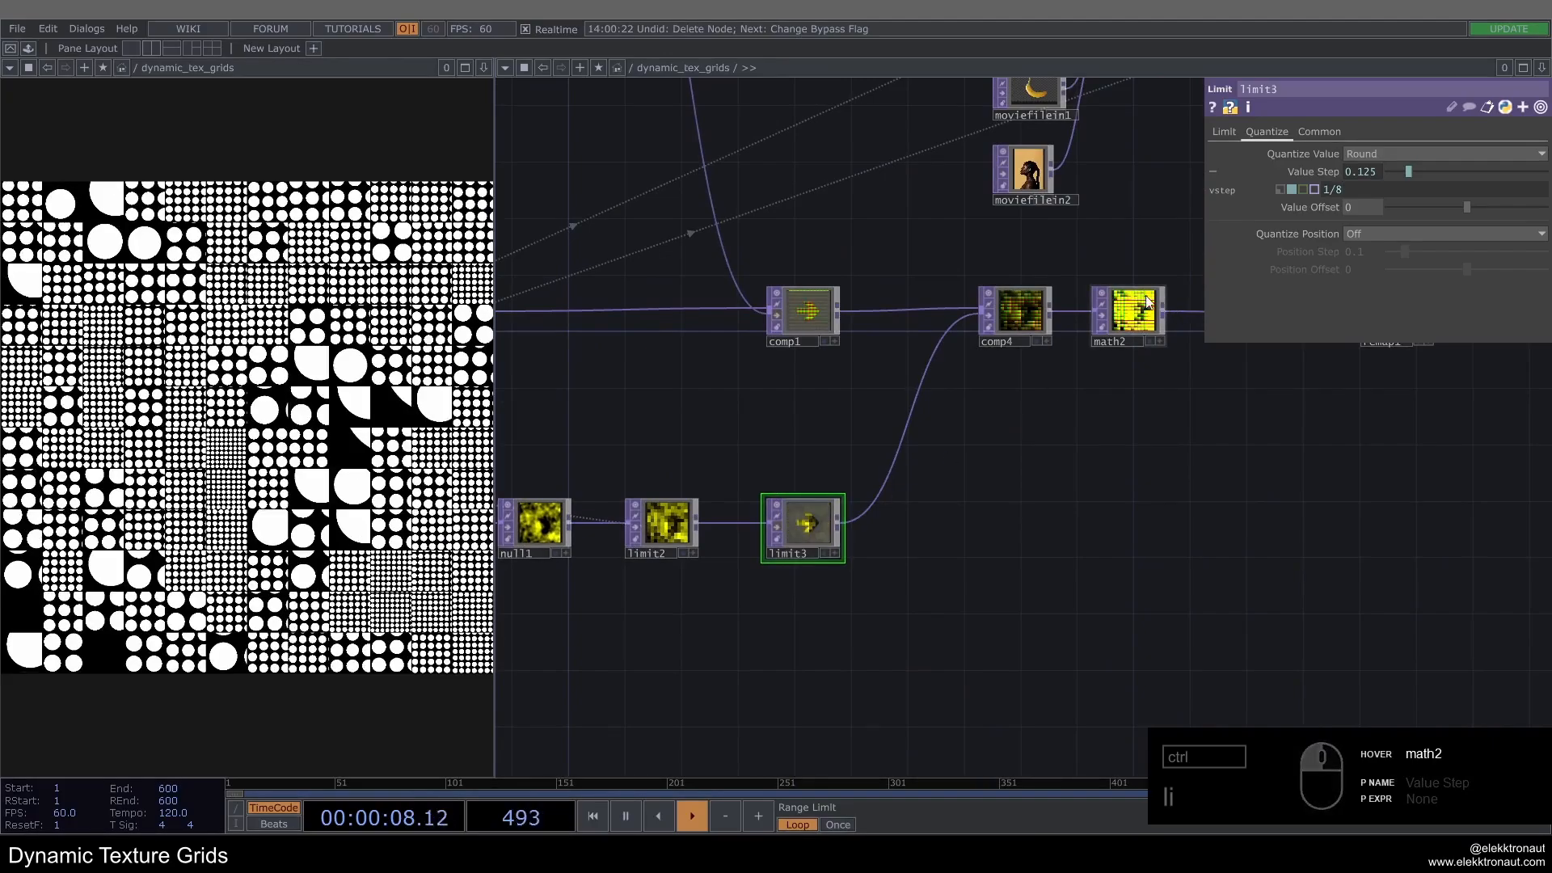
{"action": "left_click", "coordinate": [1102, 319]}
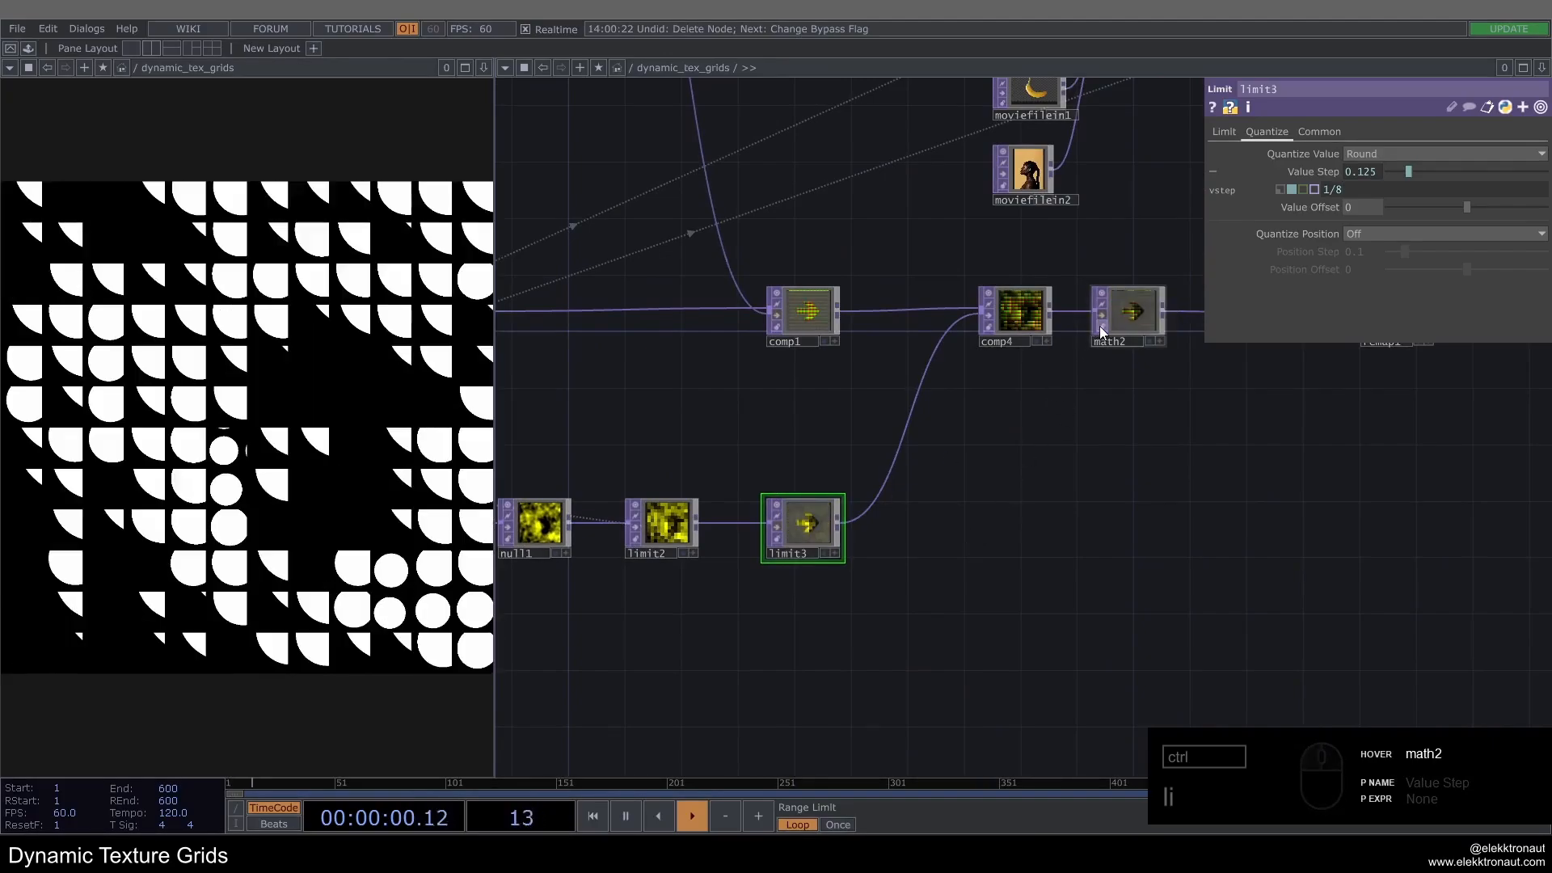
{"action": "left_click", "coordinate": [1101, 319]}
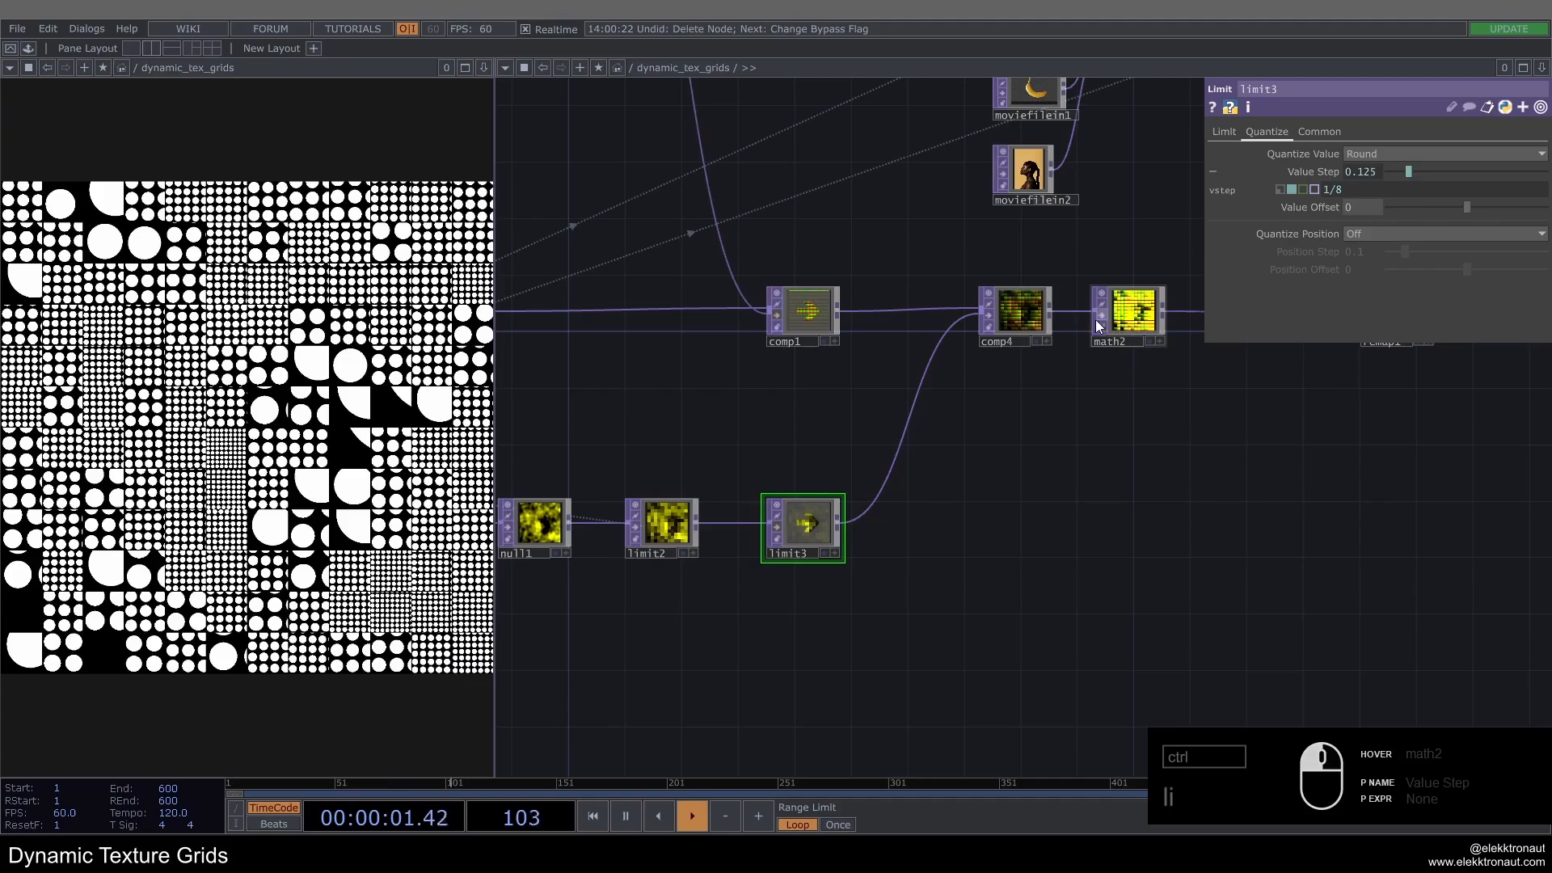
{"action": "left_click", "coordinate": [779, 524]}
Step: Widen the gap between limit2 and limit3 by moving limit3 and the noise2, null1 and limit2 group apart
{"action": "left_click_drag", "start_coordinate": [773, 426], "coordinate": [1041, 390]}
{"action": "left_click_drag", "start_coordinate": [1065, 462], "coordinate": [1109, 461]}
{"action": "right_click_drag", "start_coordinate": [634, 422], "coordinate": [969, 507]}
{"action": "left_click_drag", "start_coordinate": [928, 478], "coordinate": [843, 481]}
{"action": "left_click_drag", "start_coordinate": [913, 409], "coordinate": [1007, 365]}
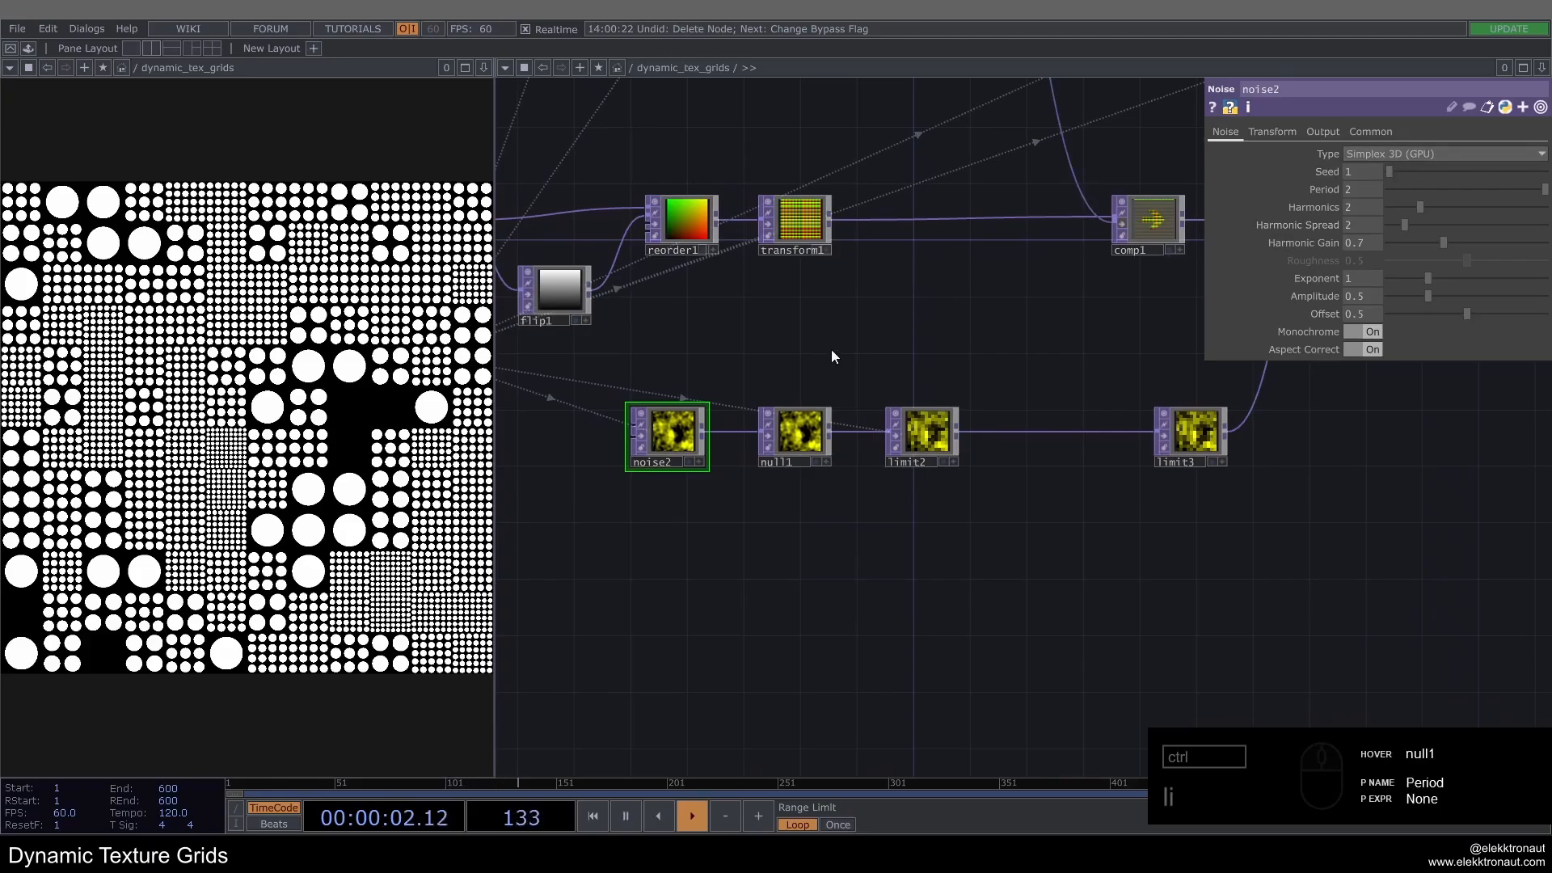
Step: Deactivate constant1's viewer and move the node away from ramp1 to free some space
{"action": "left_click_drag", "start_coordinate": [834, 357], "coordinate": [1081, 365]}
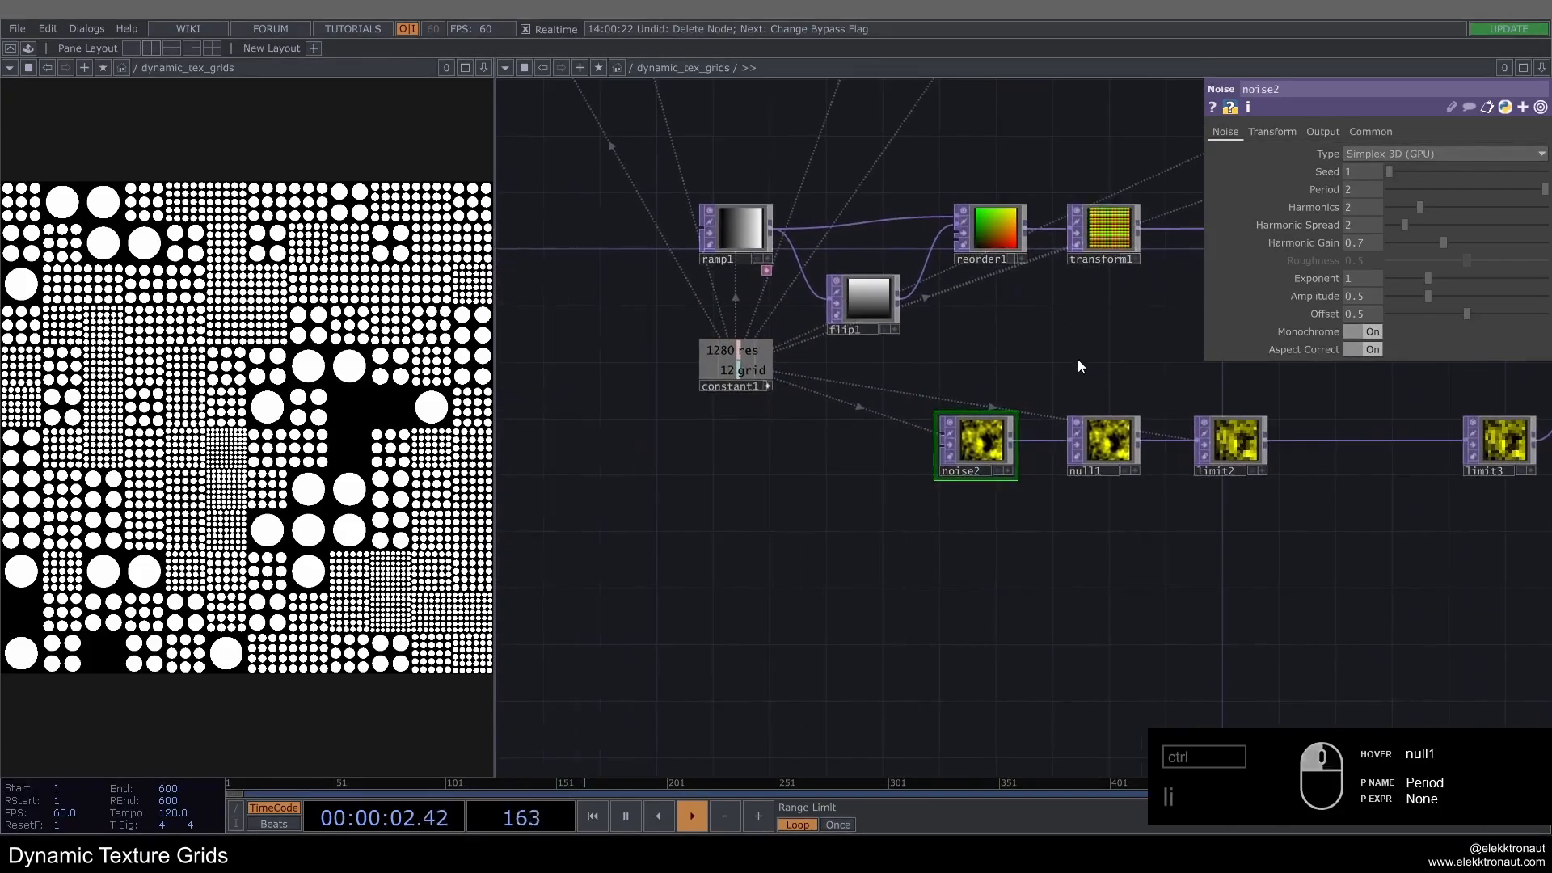
{"action": "scroll", "coordinate": [770, 390], "scroll_direction": "up", "scroll_amount": 3}
{"action": "left_click", "coordinate": [762, 384]}
{"action": "scroll", "coordinate": [768, 385], "scroll_direction": "down", "scroll_amount": 3}
{"action": "left_click_drag", "start_coordinate": [756, 364], "coordinate": [697, 342]}
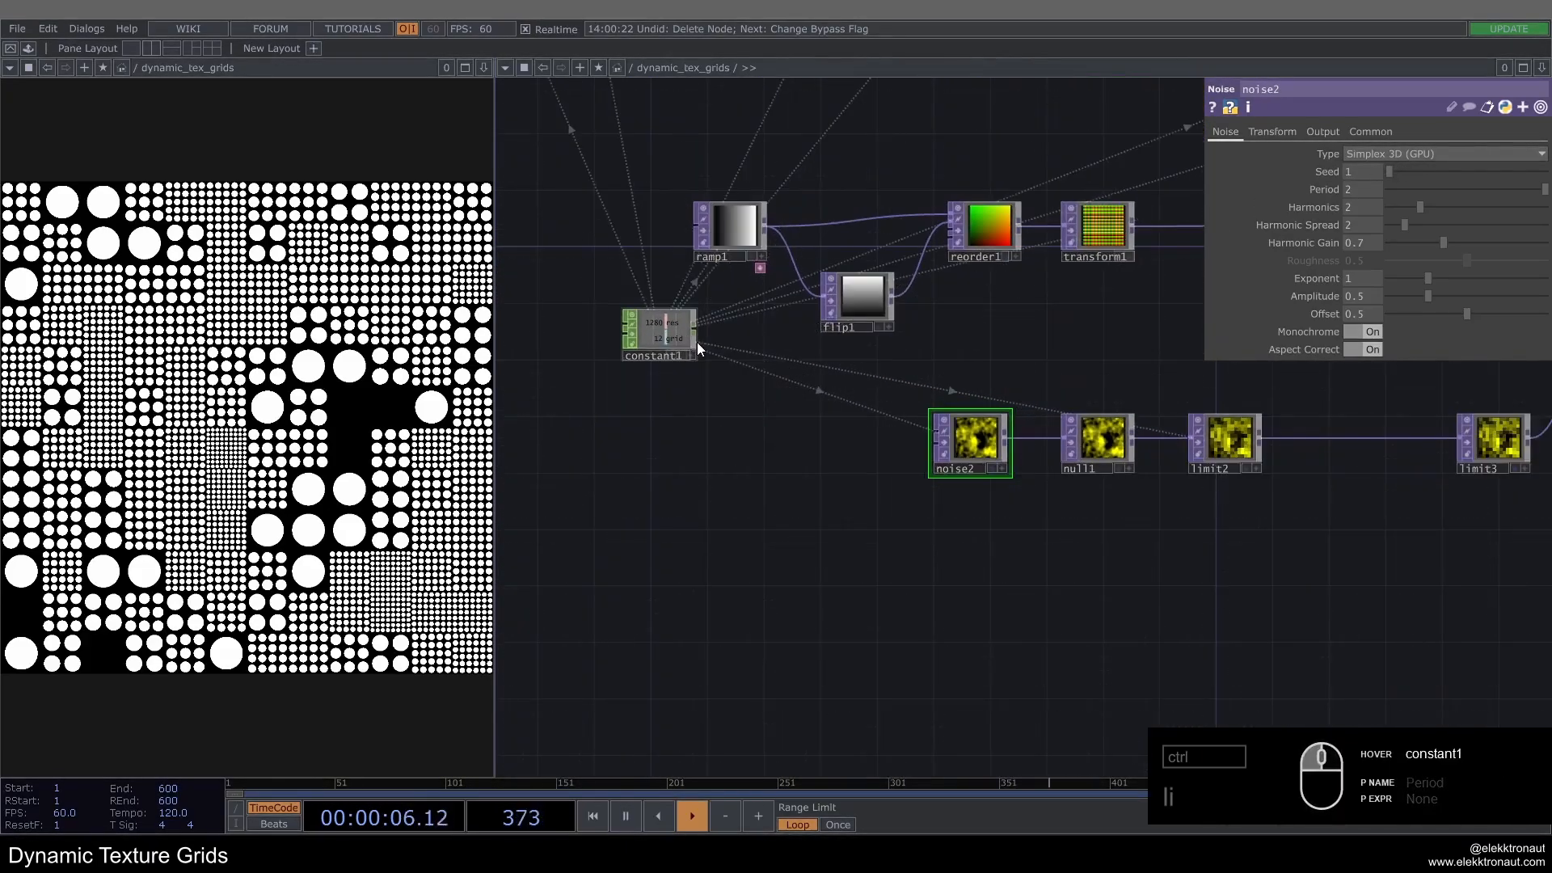
Step: Add an LFO CHOP in the empty area below constant1
{"action": "scroll", "coordinate": [890, 455], "scroll_direction": "down", "scroll_amount": 5}
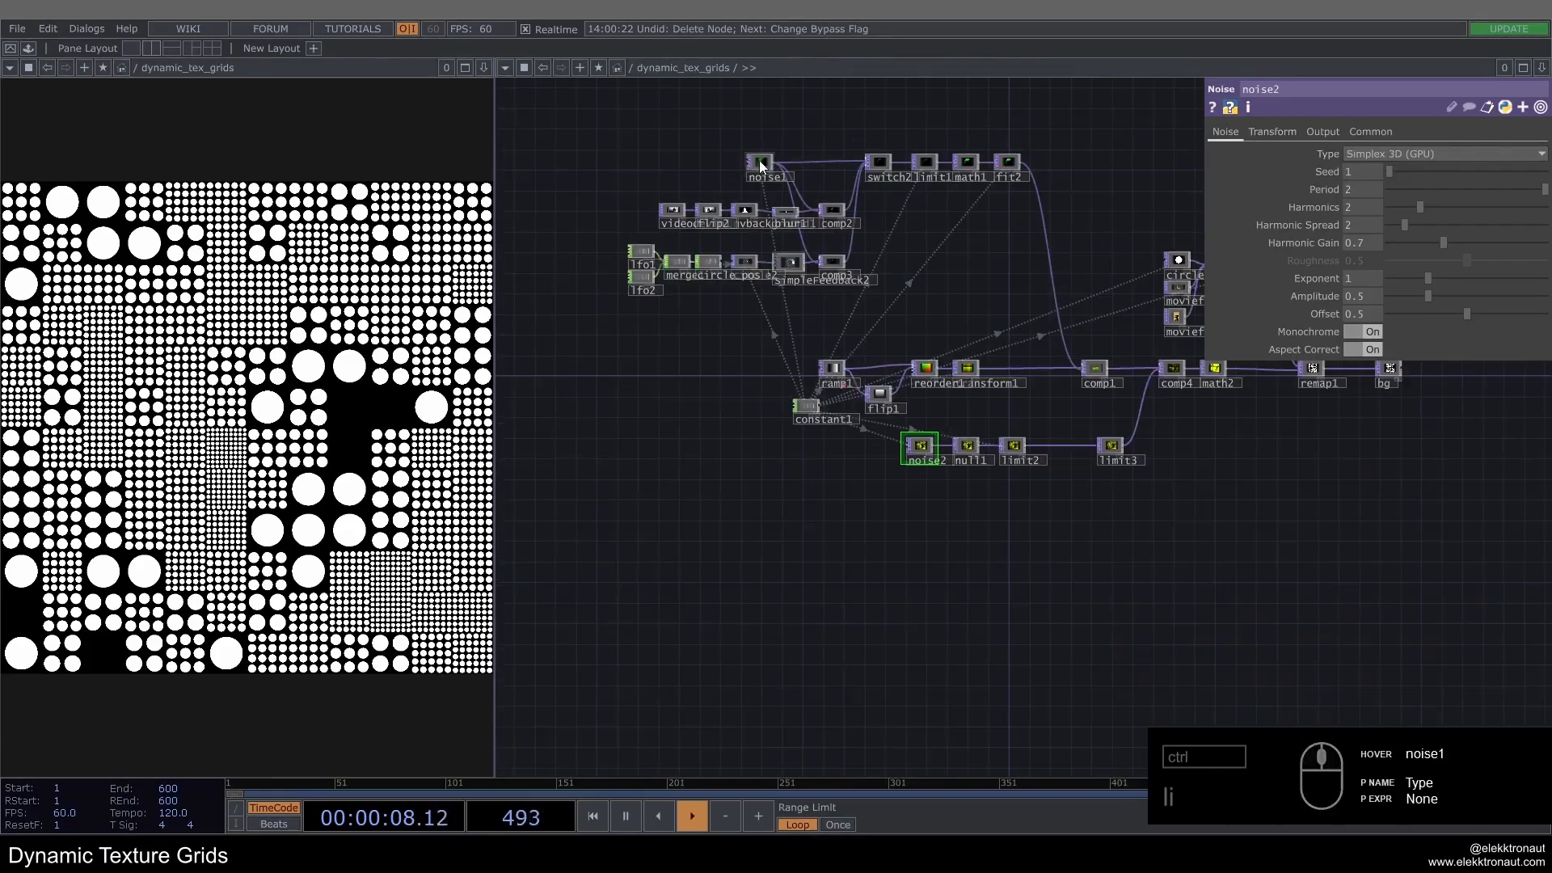
{"action": "scroll", "coordinate": [880, 517], "scroll_direction": "up", "scroll_amount": 3}
{"action": "scroll", "coordinate": [849, 461], "scroll_direction": "up", "scroll_amount": 2}
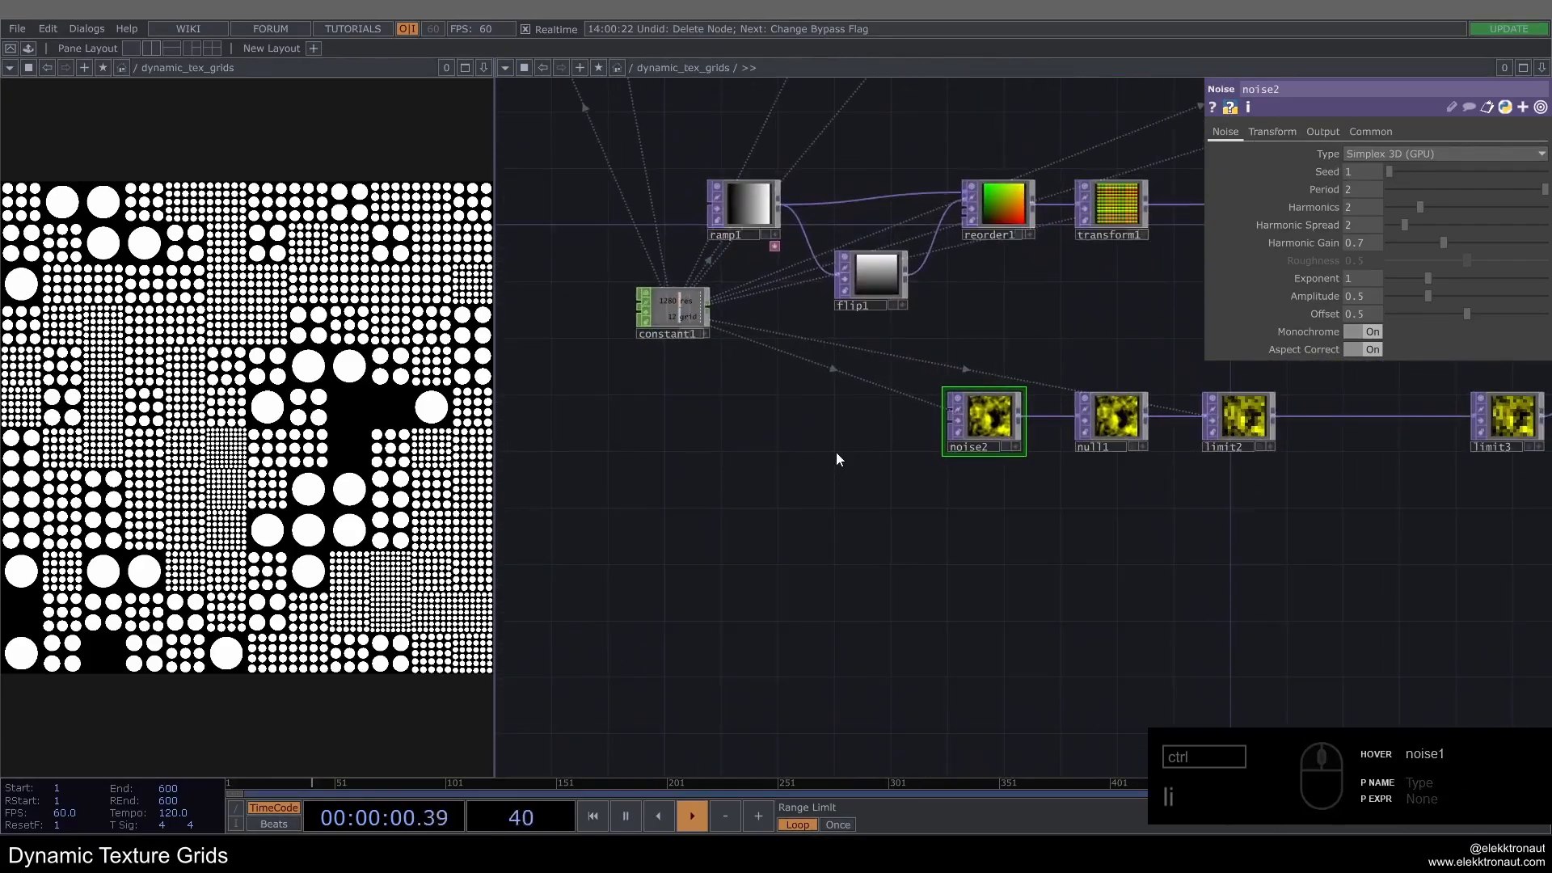
{"action": "left_click_drag", "start_coordinate": [696, 469], "coordinate": [743, 502]}
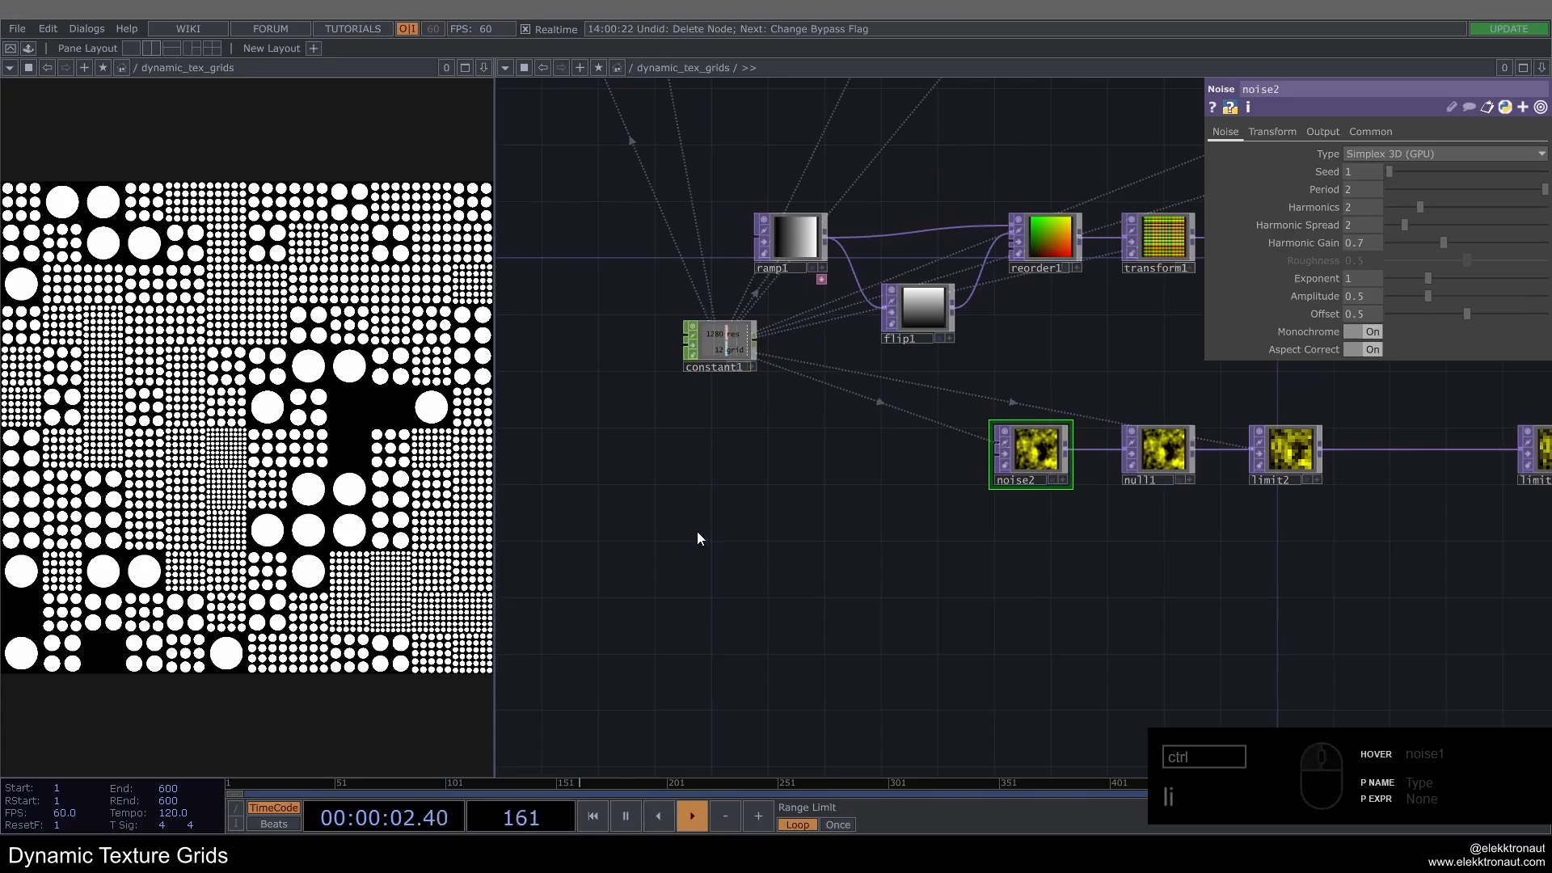
{"action": "double_click", "coordinate": [713, 509]}
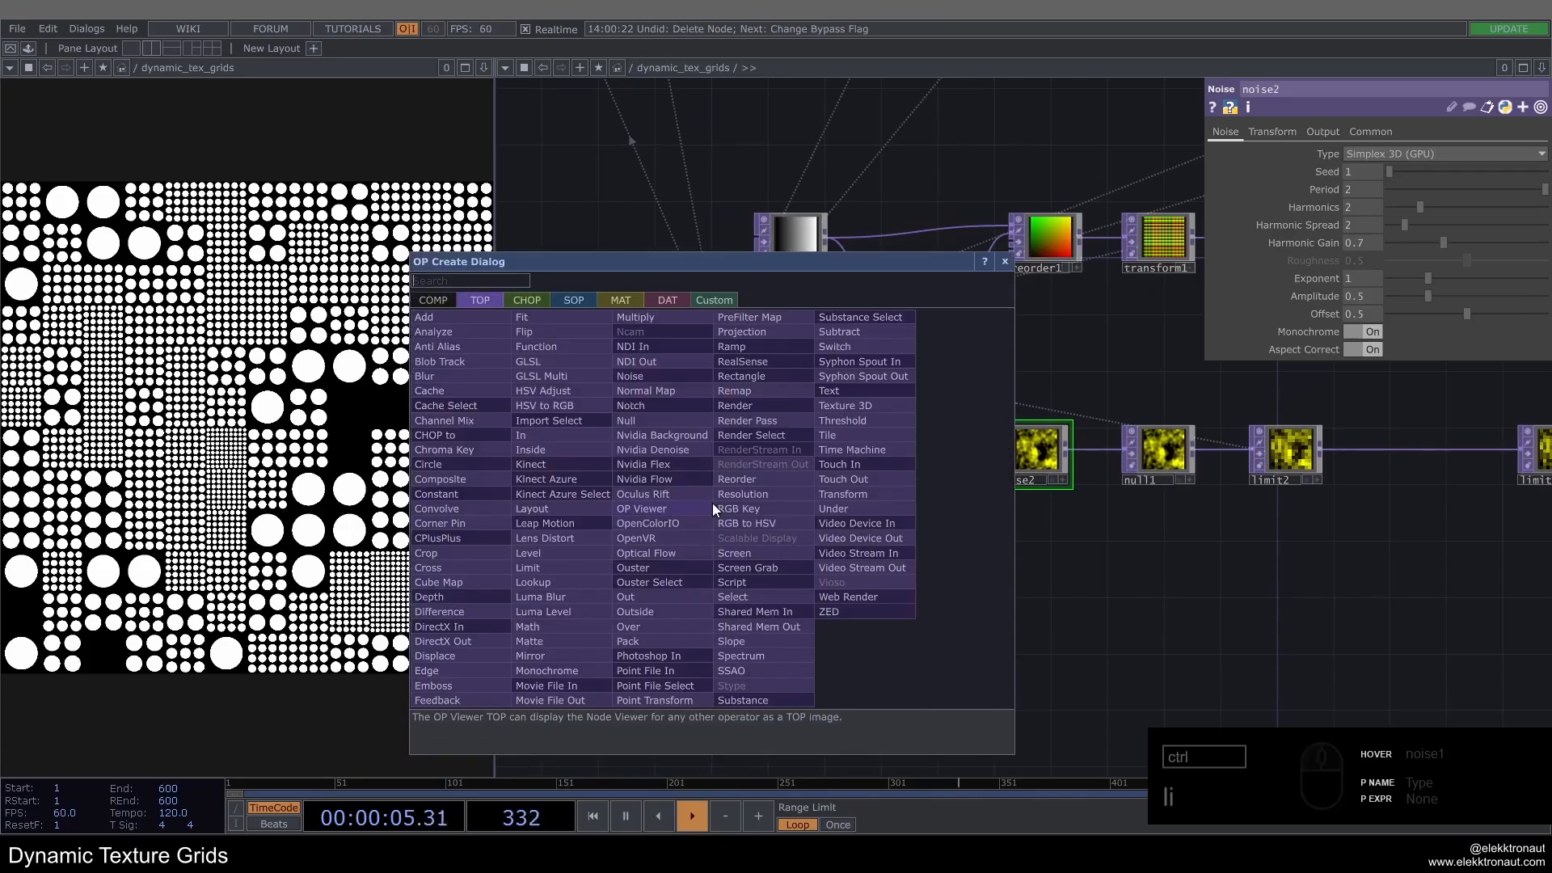
{"action": "type", "text": "lfo"}
{"action": "left_click", "coordinate": [527, 300]}
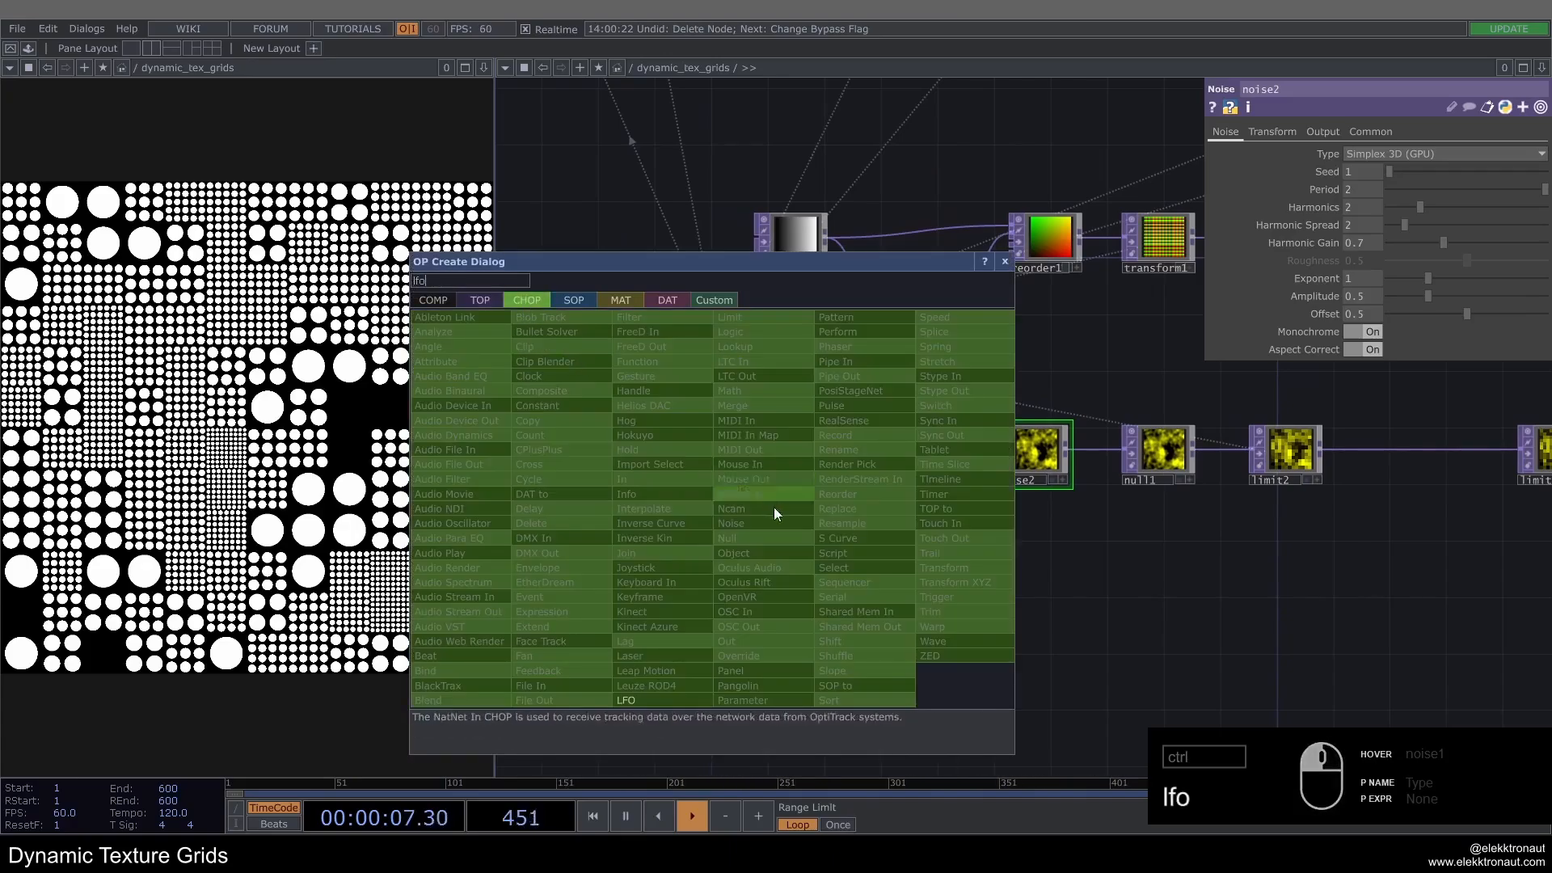
{"action": "left_click", "coordinate": [674, 693]}
{"action": "left_click", "coordinate": [735, 556]}
Step: Set the new LFO's type to Pulse and its frequency to 0.5
{"action": "left_click", "coordinate": [1360, 154]}
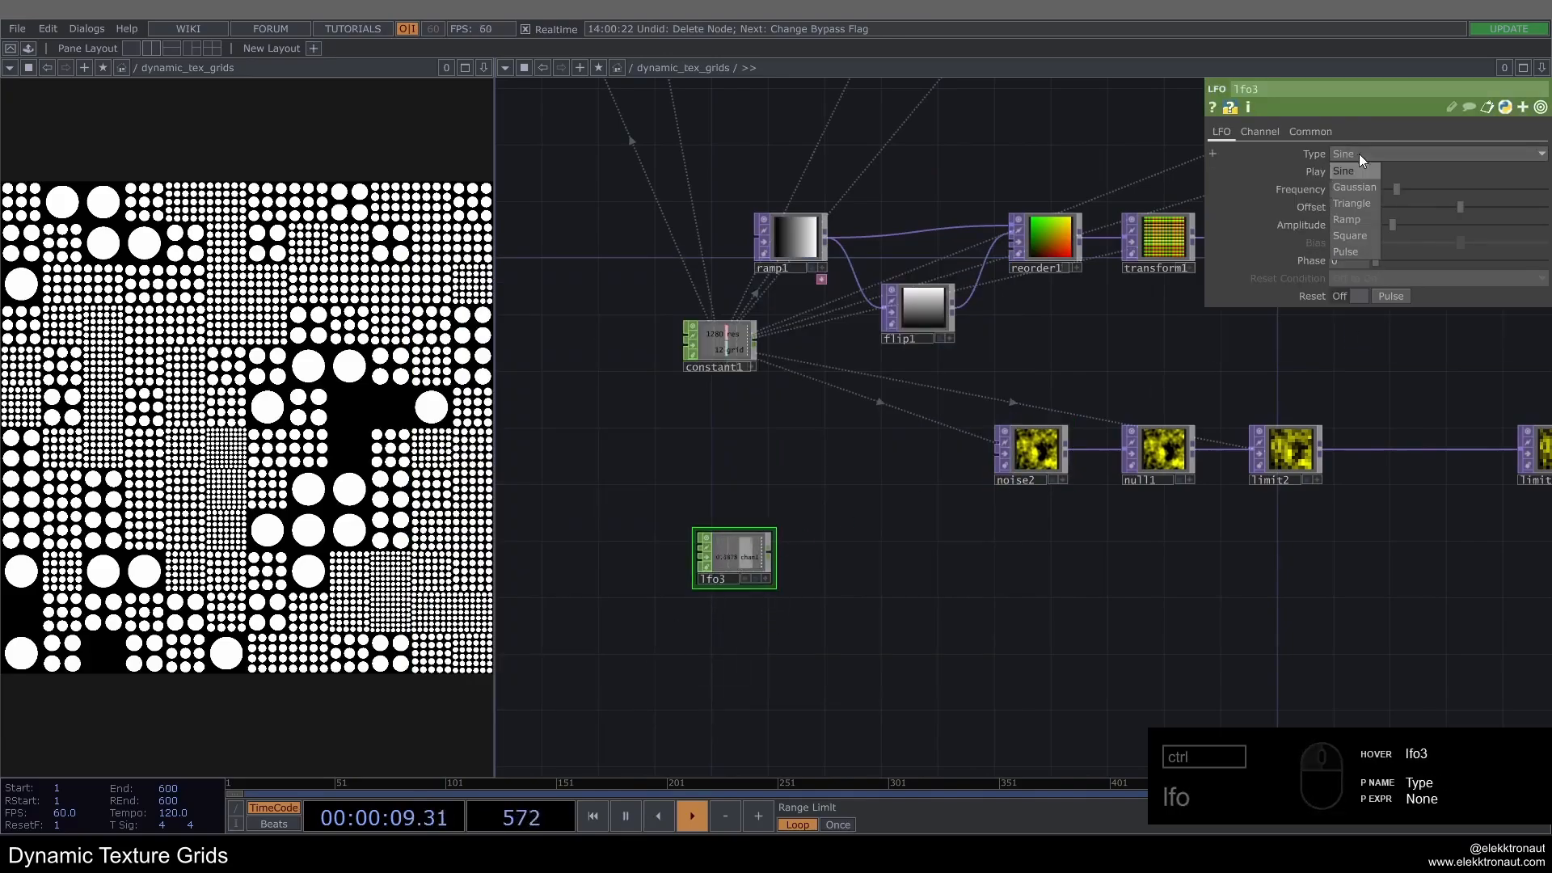
{"action": "left_click", "coordinate": [1347, 251]}
{"action": "scroll", "coordinate": [718, 560], "scroll_direction": "up", "scroll_amount": 2}
{"action": "mouse_move", "coordinate": [718, 560]}
{"action": "left_mouse_down"}
{"action": "mouse_move", "coordinate": [745, 518]}
{"action": "mouse_move", "coordinate": [725, 539]}
{"action": "left_mouse_up"}
{"action": "type", "text": ".5"}
{"action": "key", "text": "Return"}
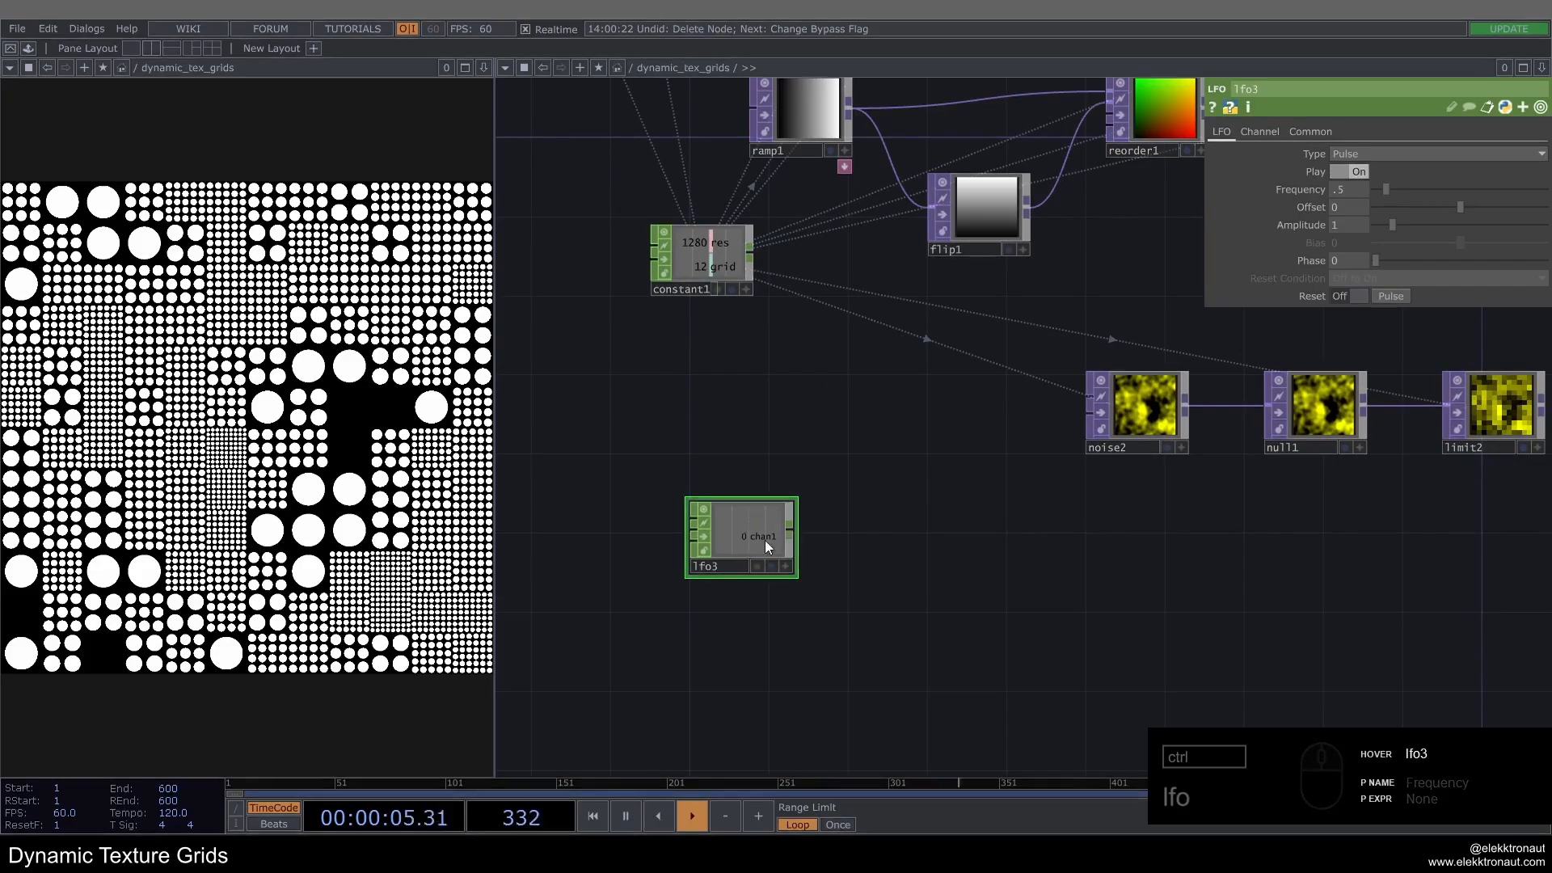
Step: Append a Count CHOP to lfo3, followed by a Null CHOP
{"action": "right_click", "coordinate": [793, 531]}
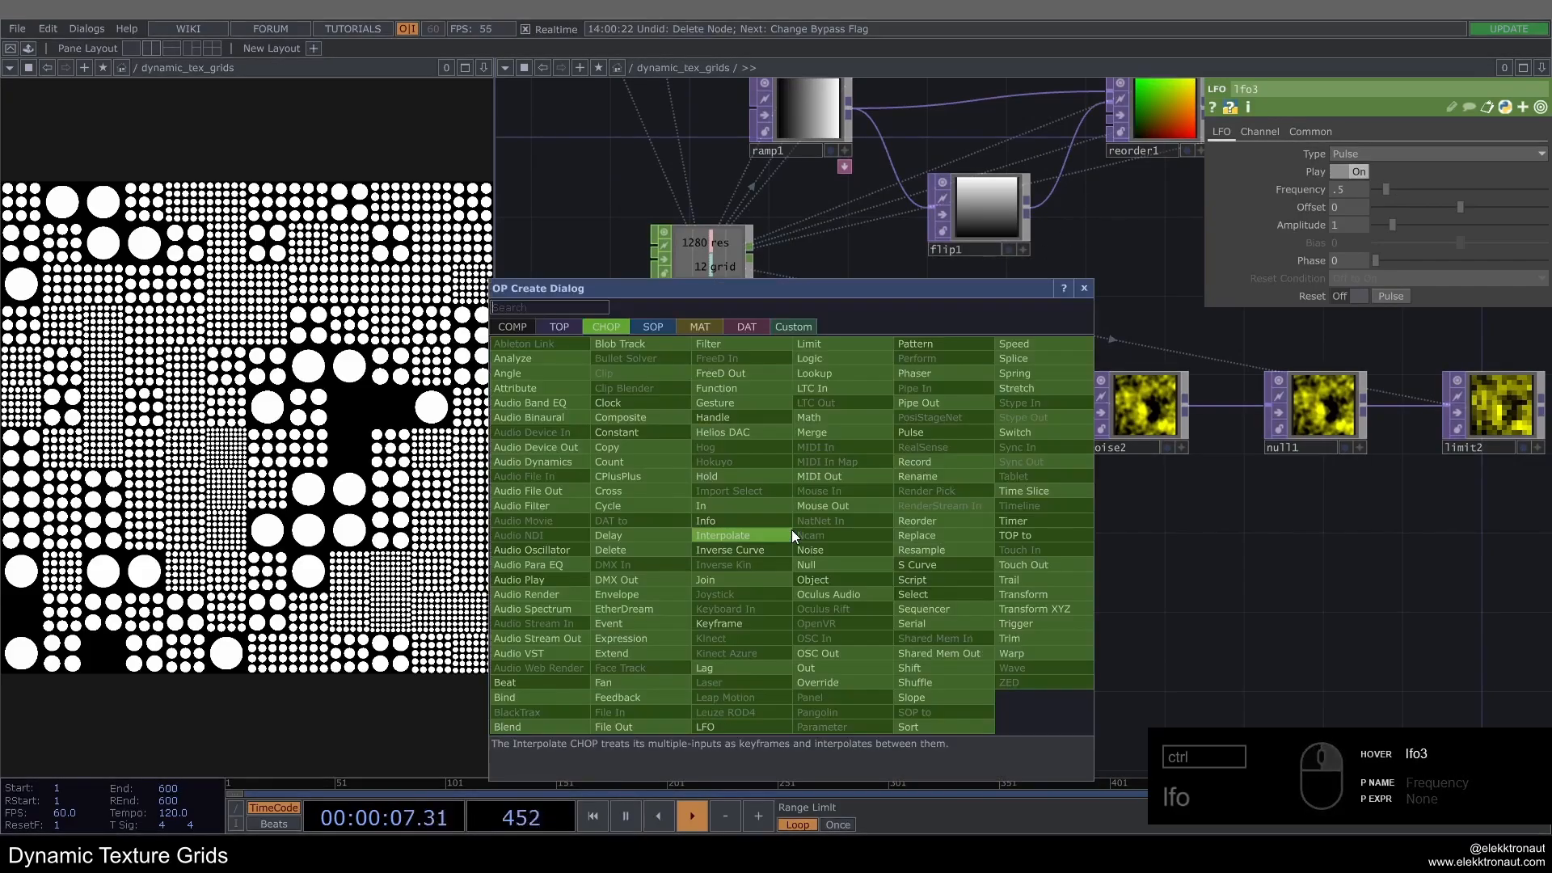
{"action": "type", "text": "co"}
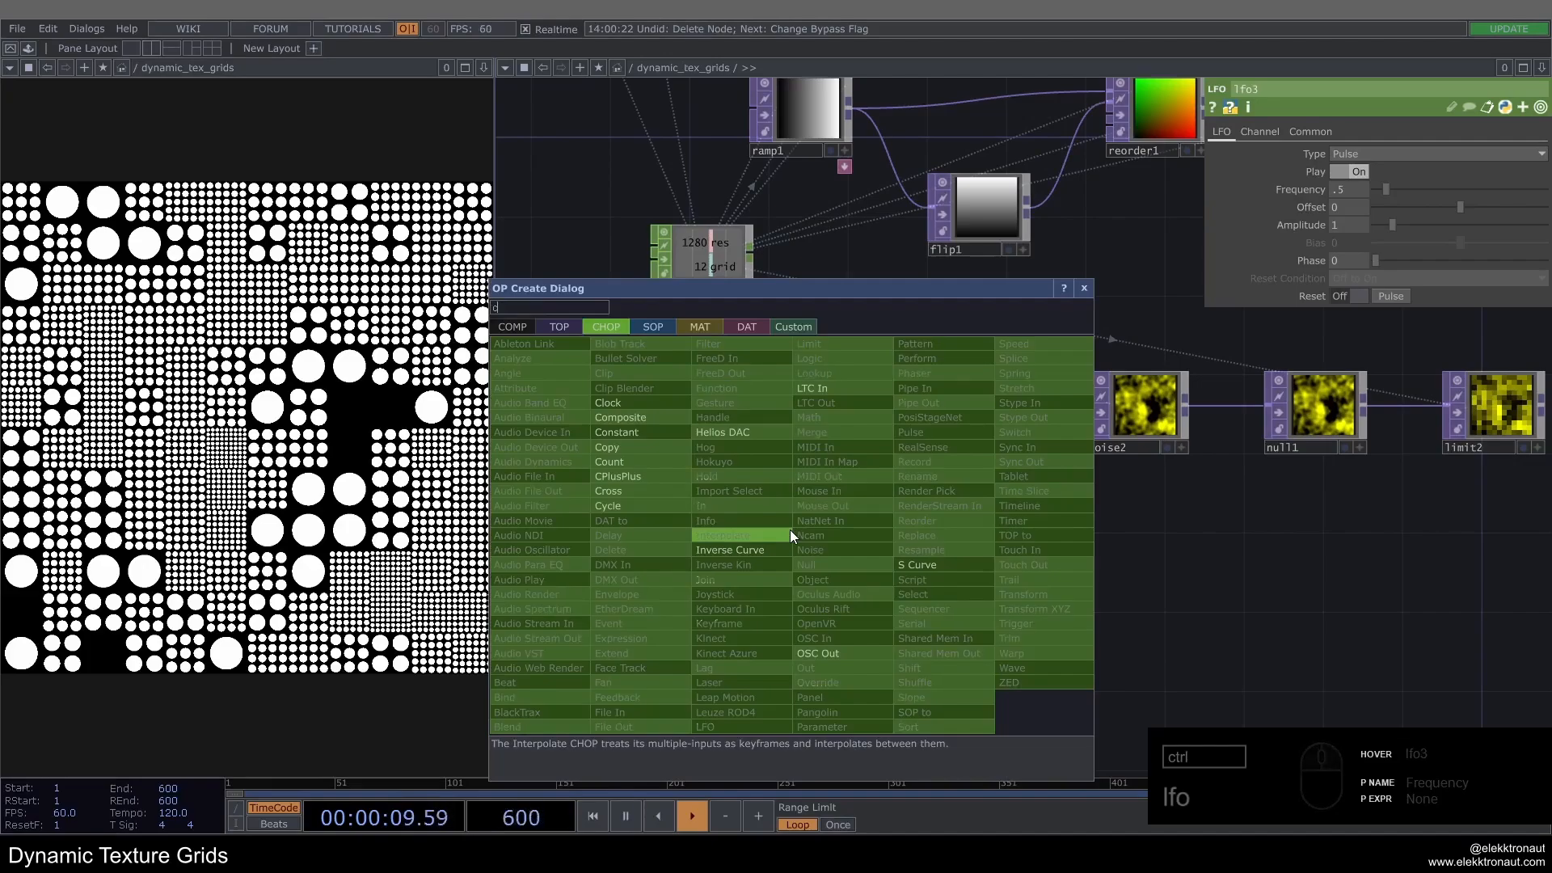
{"action": "left_click", "coordinate": [649, 459]}
{"action": "left_click", "coordinate": [872, 541]}
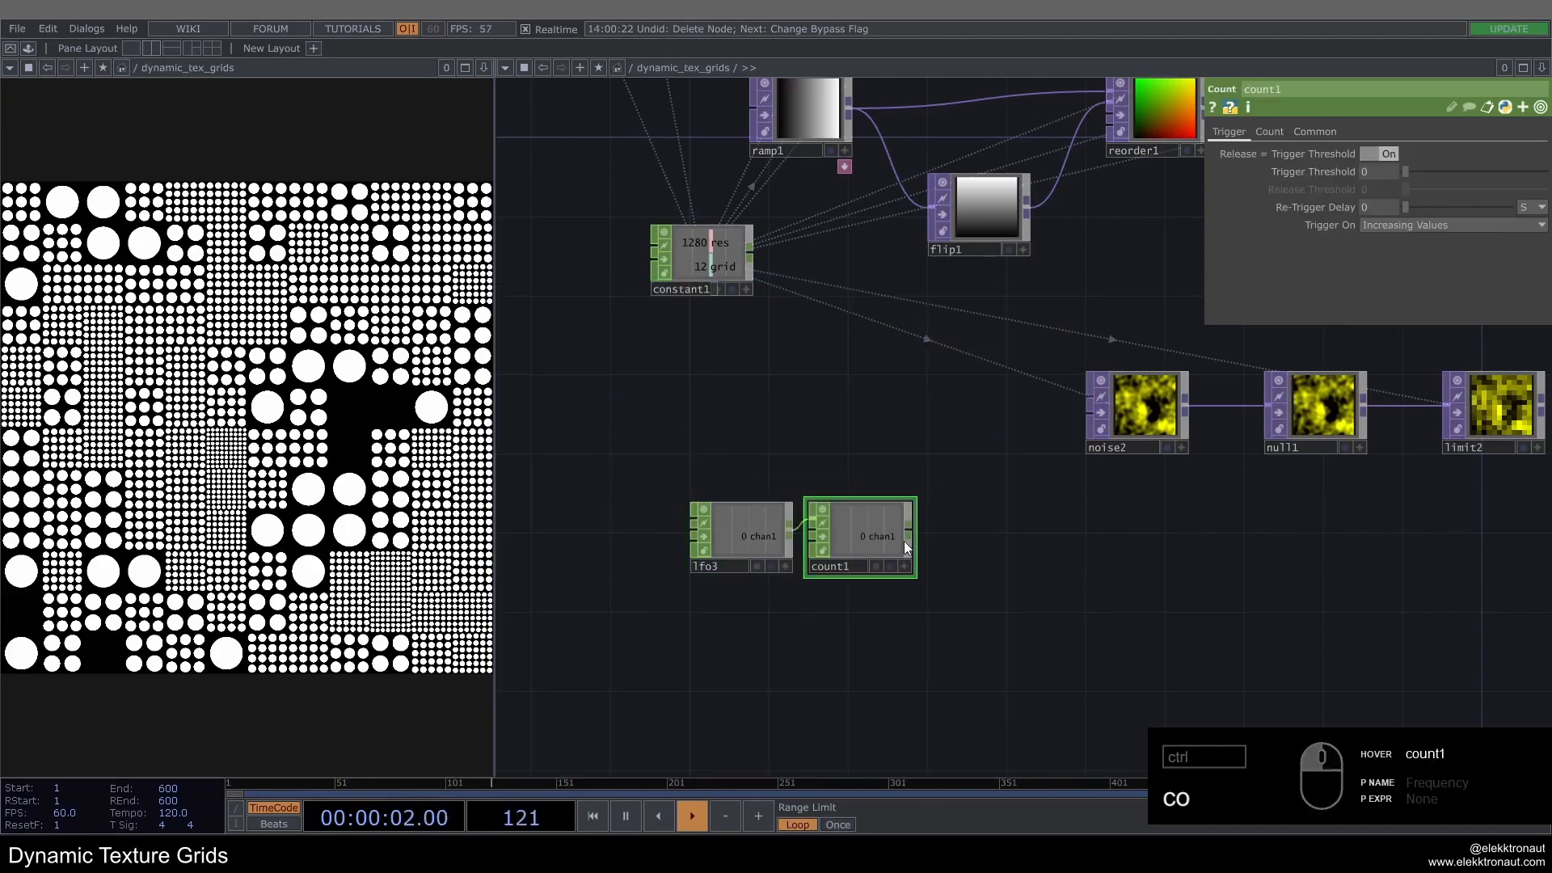
{"action": "key", "text": "alt+n"}
{"action": "left_click", "coordinate": [1009, 541]}
{"action": "left_click_drag", "start_coordinate": [979, 591], "coordinate": [822, 569]}
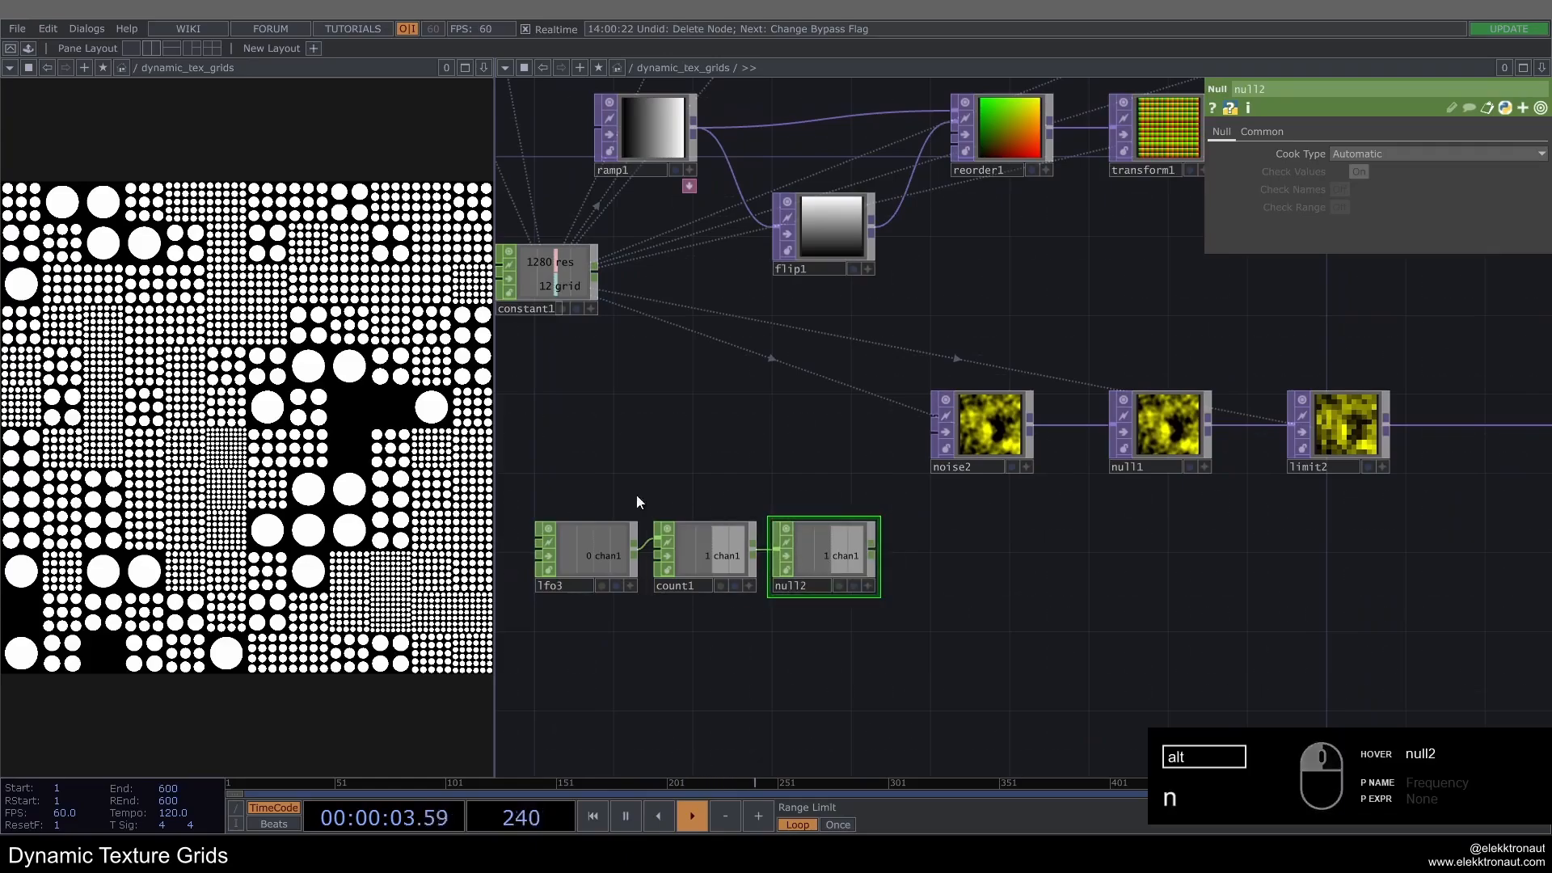
Step: Shift the lfo3, count1 and null2 chain away from noise2 and rename null2 to seed
{"action": "right_click_drag", "start_coordinate": [558, 473], "coordinate": [823, 568]}
{"action": "left_click_drag", "start_coordinate": [832, 570], "coordinate": [752, 570]}
{"action": "left_click", "coordinate": [992, 430]}
{"action": "left_click", "coordinate": [723, 586]}
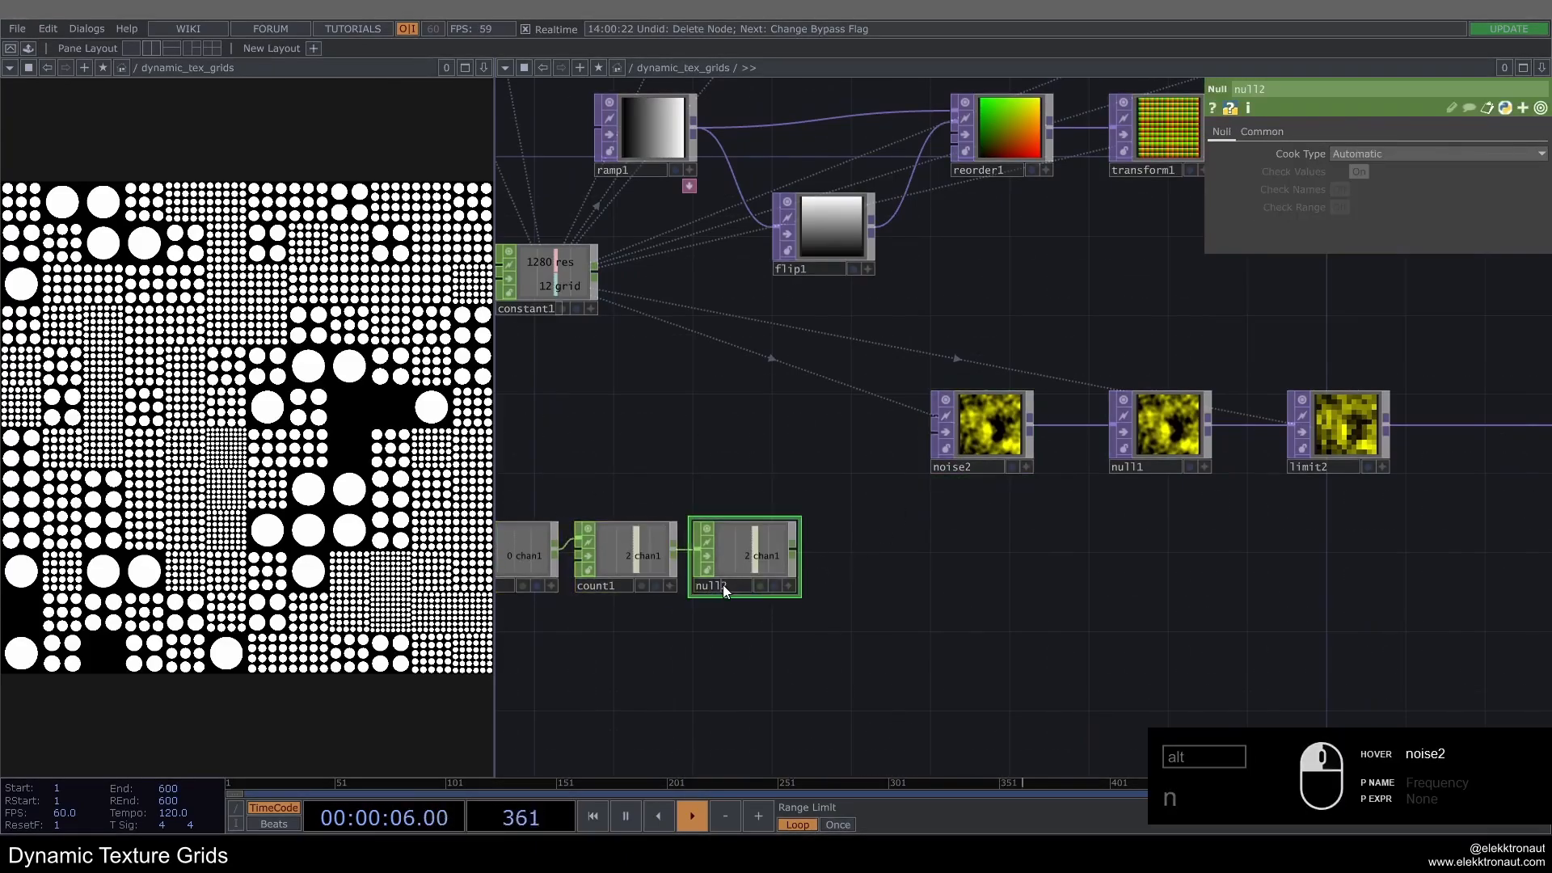
{"action": "type", "text": "seed"}
{"action": "key", "text": "Return"}
Step: Drive noise2's Seed with the seed node's first channel, using the expression op('seed')[0]
{"action": "left_click", "coordinate": [980, 431]}
{"action": "left_click", "coordinate": [788, 583]}
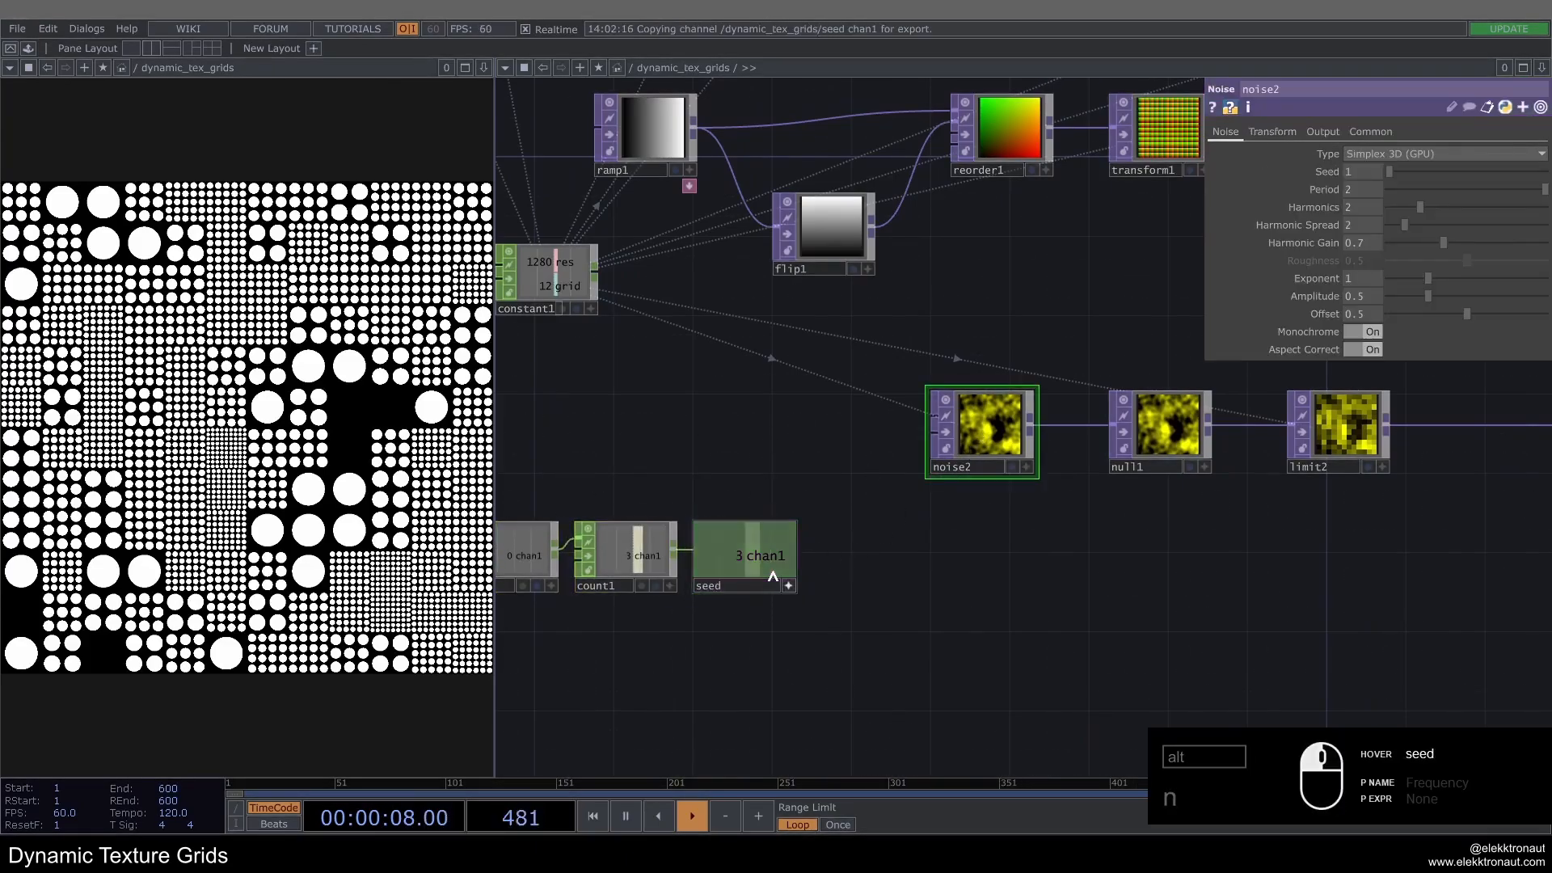
{"action": "left_click_drag", "start_coordinate": [752, 556], "coordinate": [1323, 177]}
{"action": "left_click", "coordinate": [1365, 167]}
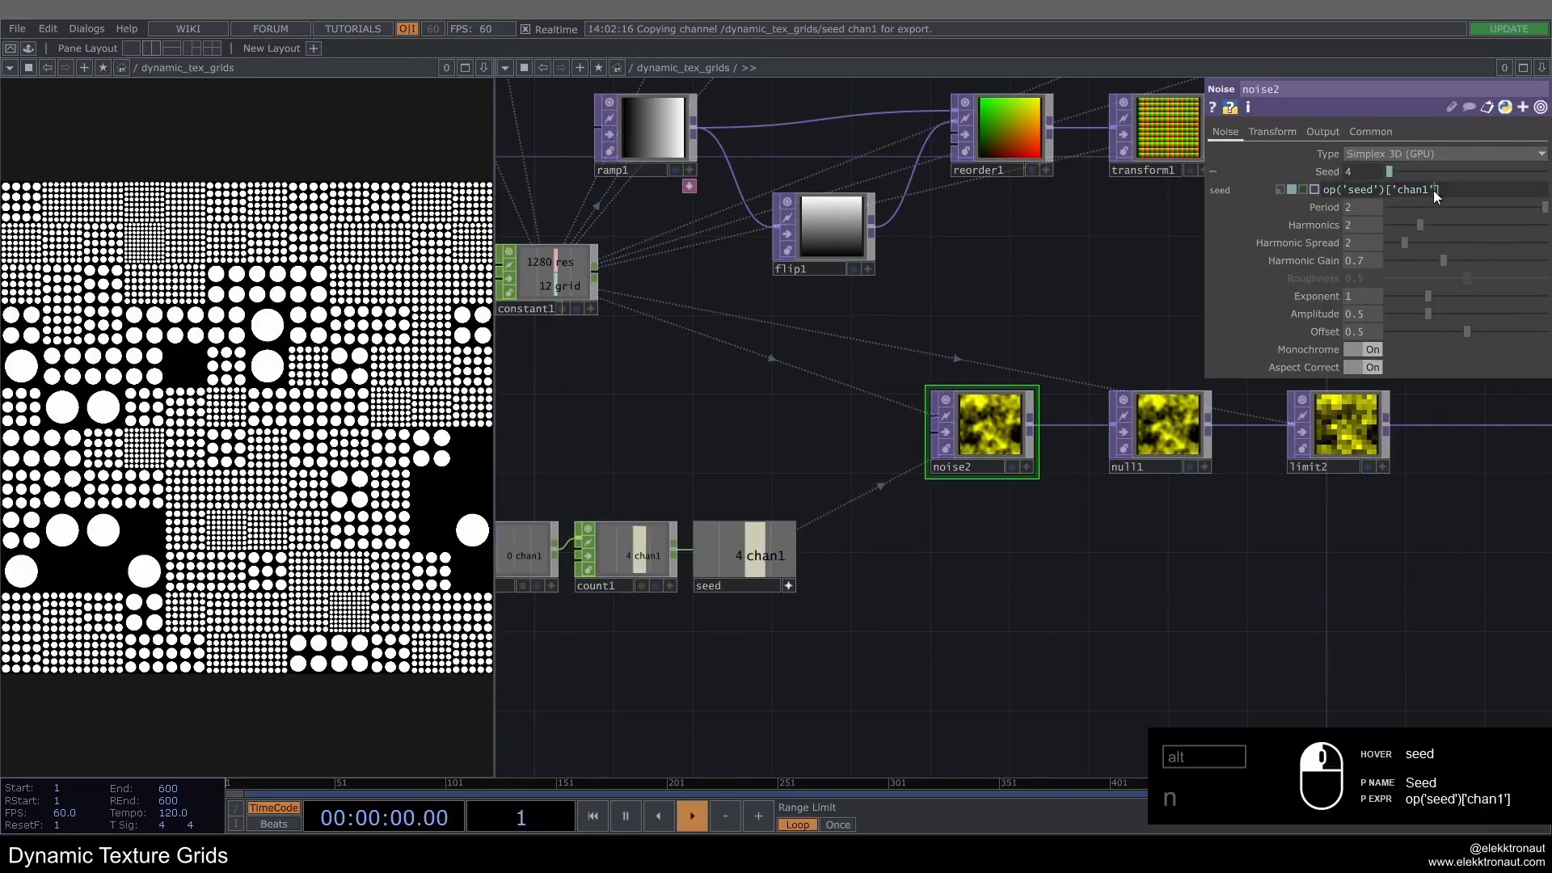
{"action": "left_click_drag", "start_coordinate": [1434, 191], "coordinate": [1392, 191]}
{"action": "type", "text": "0"}
{"action": "key", "text": "Return"}
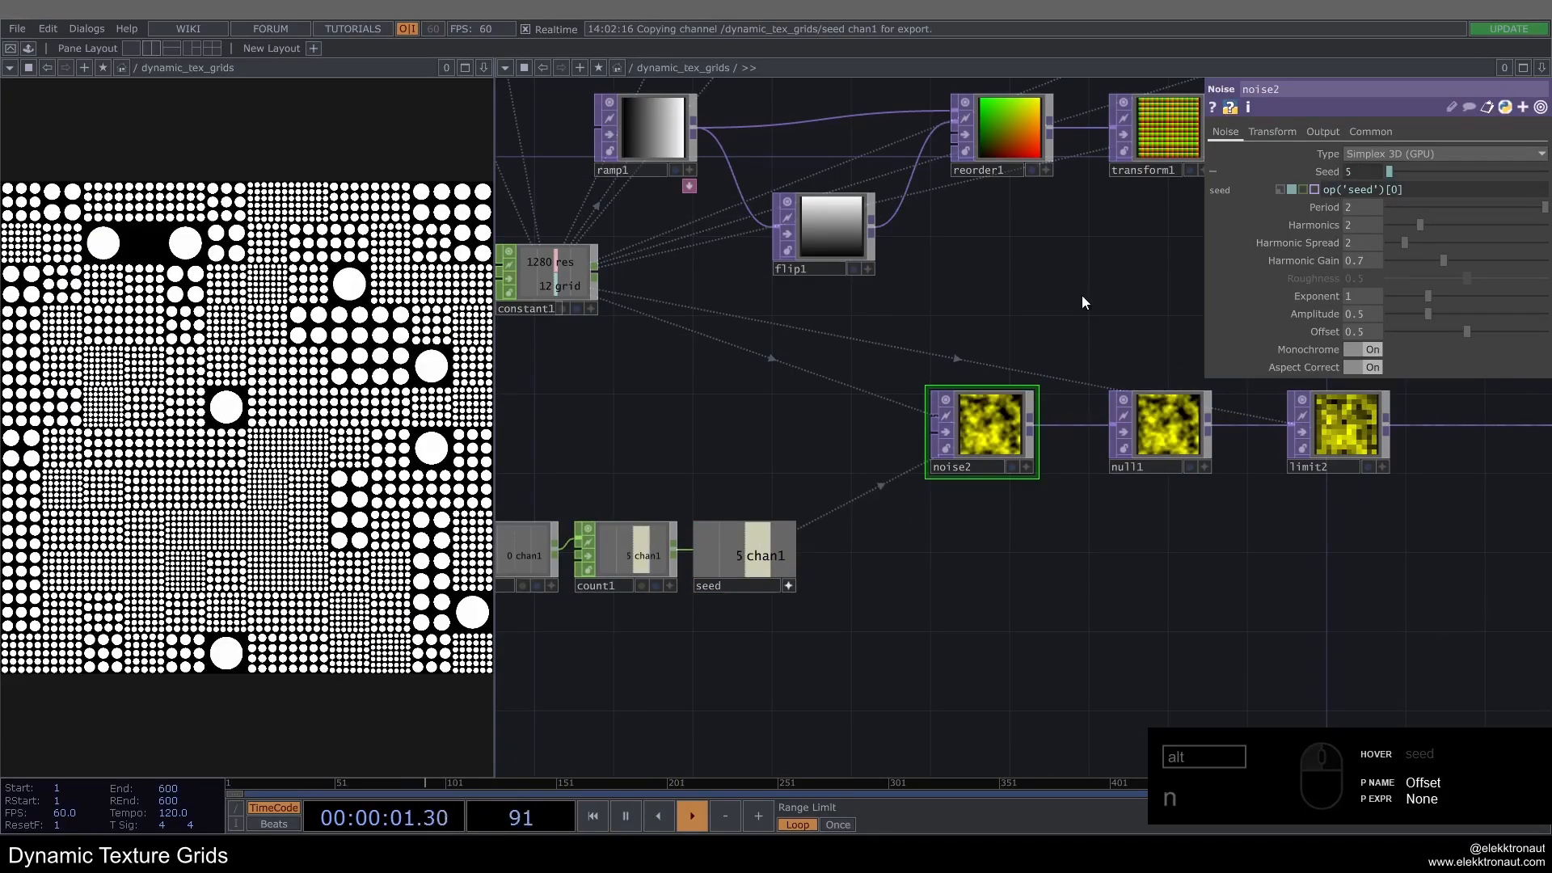
{"action": "left_click", "coordinate": [1318, 169]}
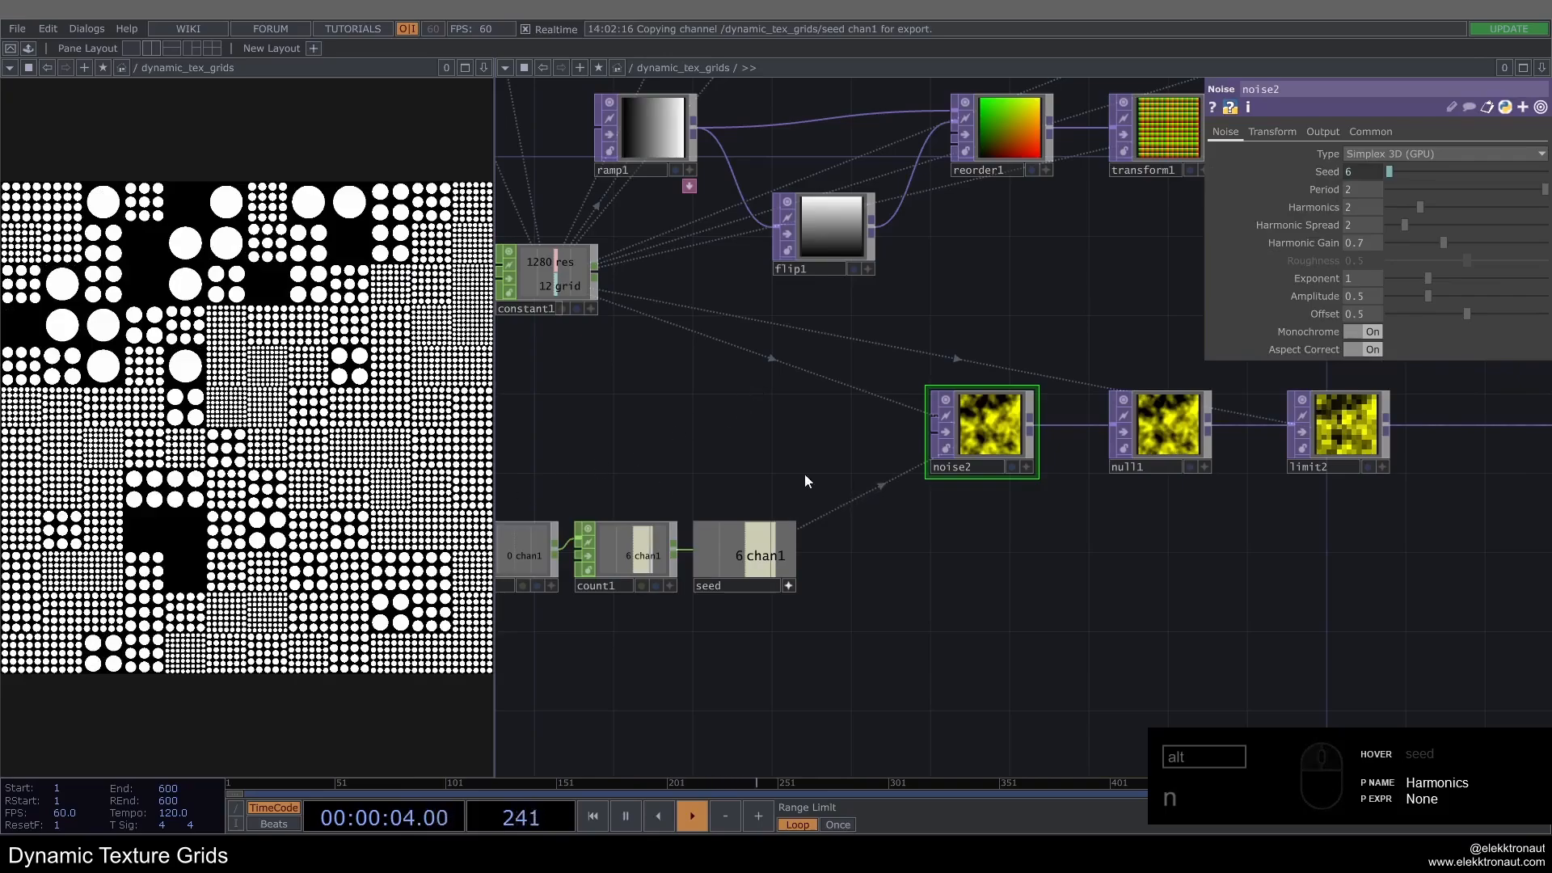
Step: Move lfo3, count1 and seed together into the row directly before noise2
{"action": "scroll", "coordinate": [805, 480], "scroll_direction": "down", "scroll_amount": 3}
{"action": "left_click_drag", "start_coordinate": [989, 550], "coordinate": [1153, 561]}
{"action": "right_click_drag", "start_coordinate": [706, 618], "coordinate": [562, 569]}
{"action": "left_click_drag", "start_coordinate": [699, 582], "coordinate": [768, 496]}
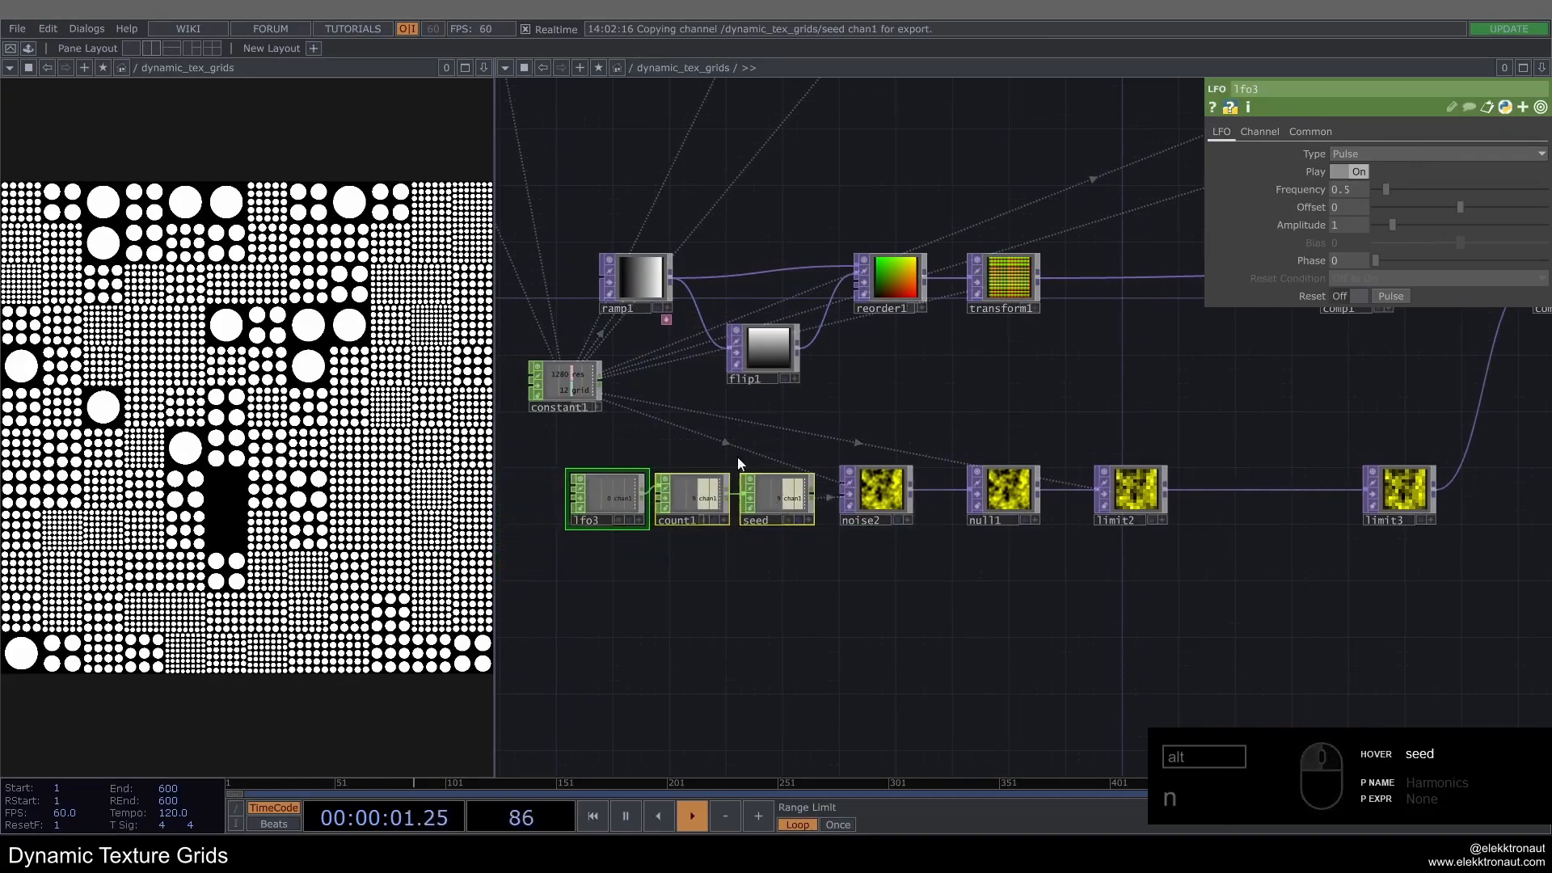
Step: Rearrange limit2 and limit3 to leave room for another node between them
{"action": "left_click_drag", "start_coordinate": [1215, 560], "coordinate": [923, 572]}
{"action": "left_click_drag", "start_coordinate": [1107, 509], "coordinate": [1178, 510]}
{"action": "left_click_drag", "start_coordinate": [967, 564], "coordinate": [858, 529]}
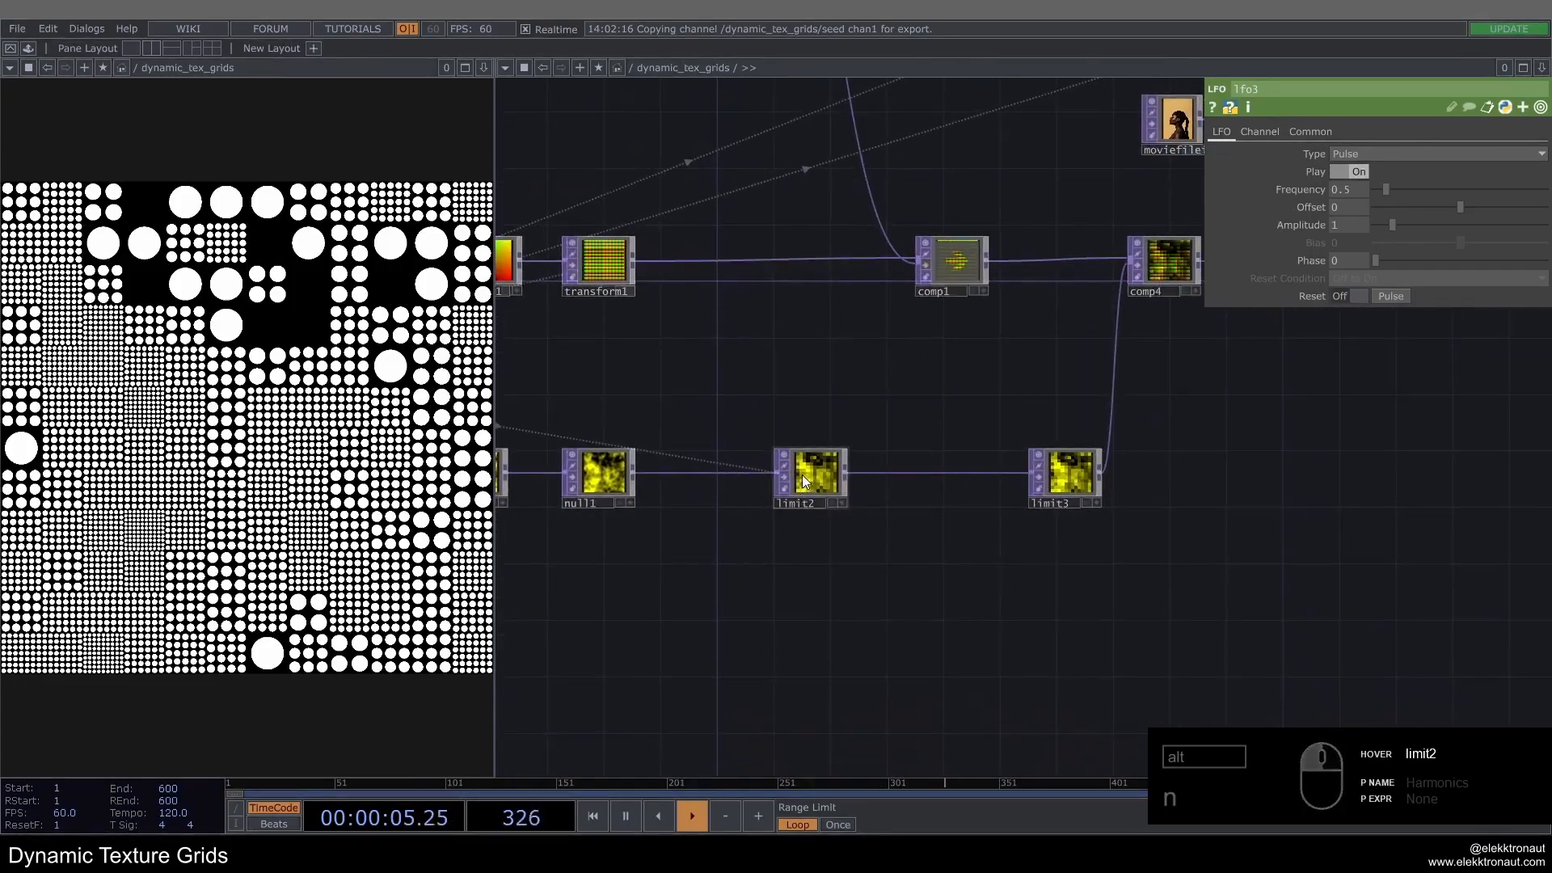
{"action": "left_click_drag", "start_coordinate": [806, 468], "coordinate": [745, 482]}
Step: Insert a Composite TOP between limit2 and limit3 and set its Operation to Add
{"action": "left_click", "coordinate": [891, 454]}
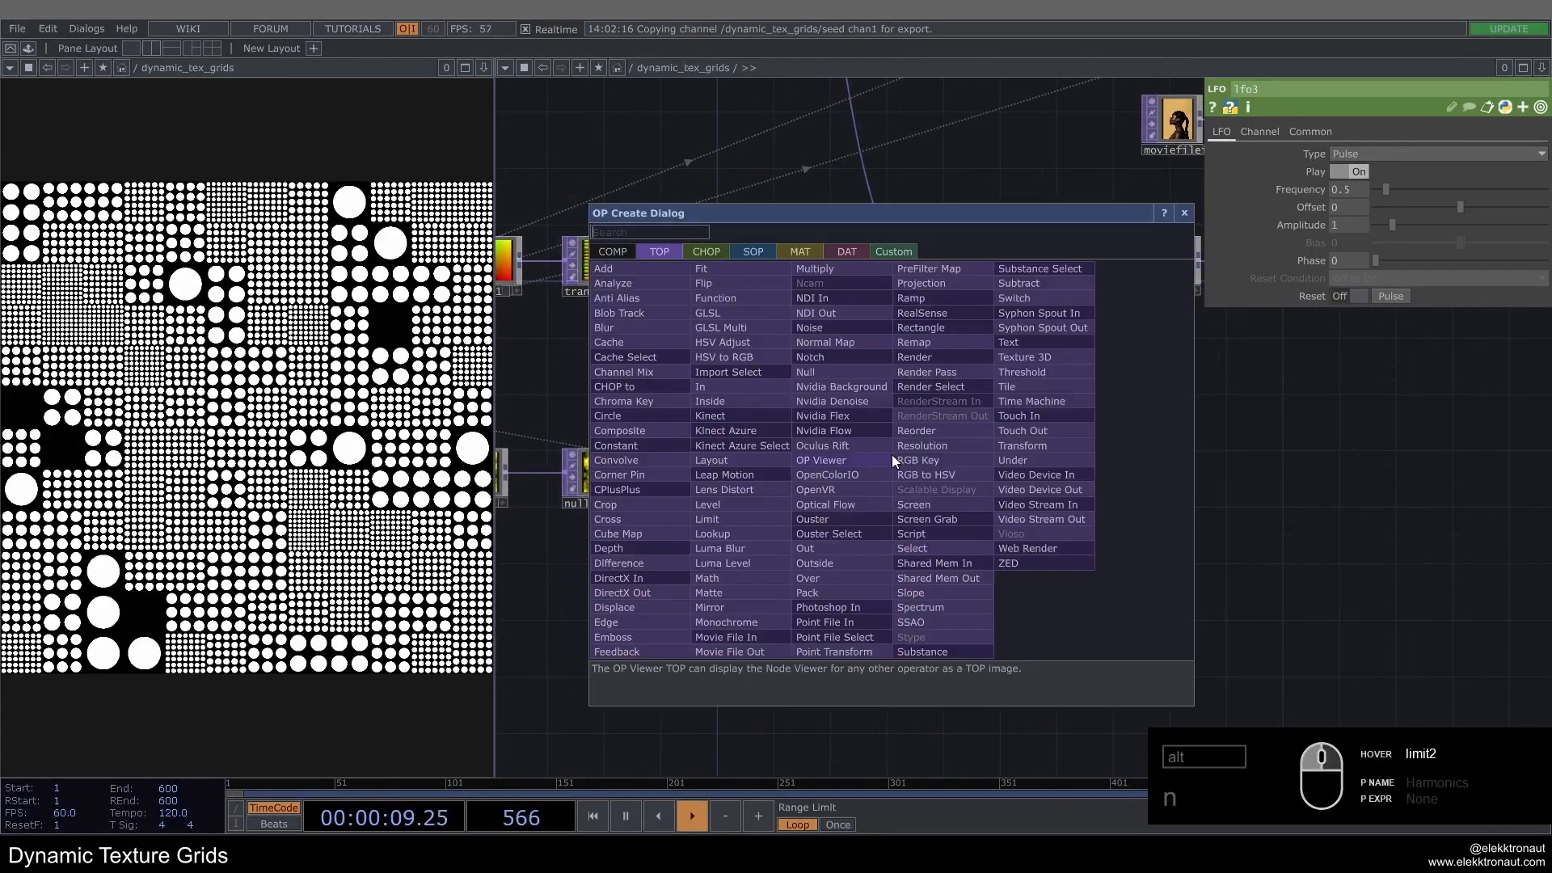
{"action": "type", "text": "com"}
{"action": "left_click", "coordinate": [681, 434]}
{"action": "left_click", "coordinate": [902, 478]}
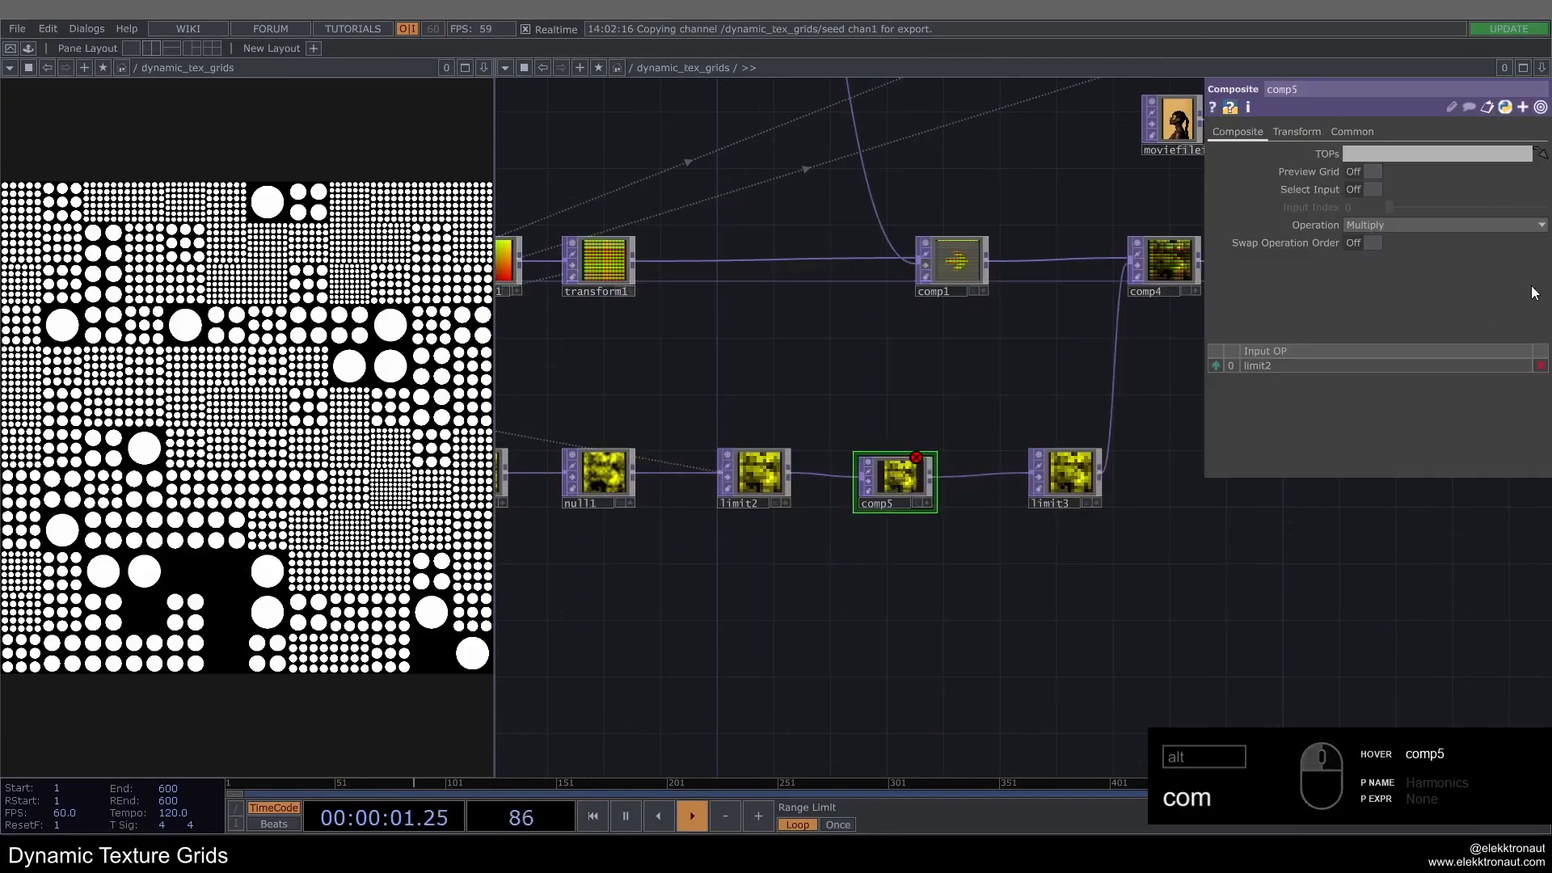
{"action": "left_click", "coordinate": [1455, 225]}
{"action": "left_click", "coordinate": [1375, 241]}
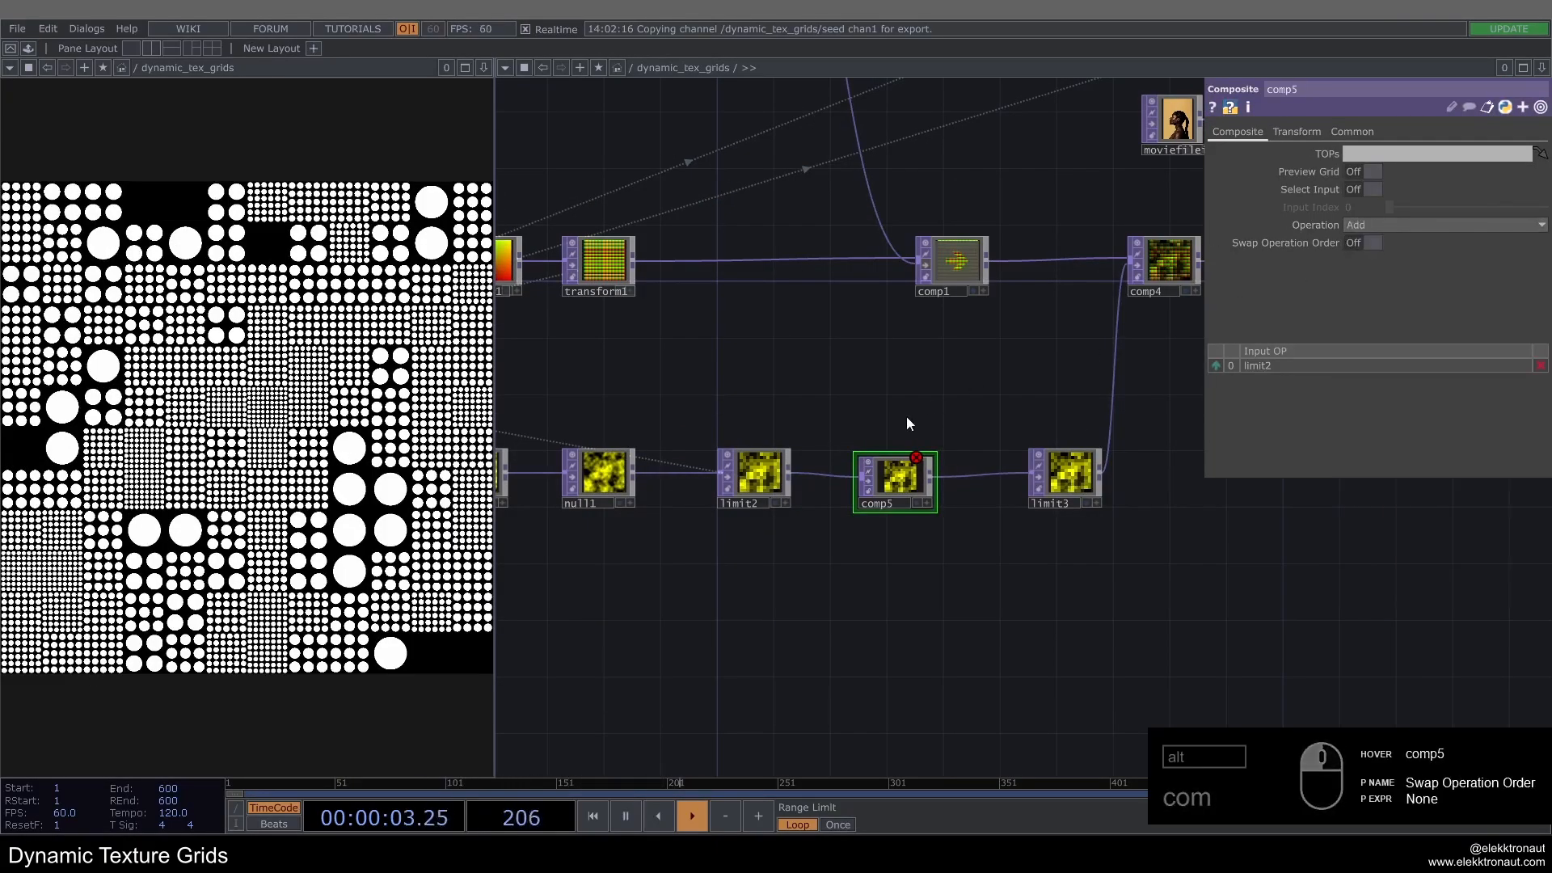
Step: Duplicate limit2 twice, keeping null1 as the input, and stack the copies below it
{"action": "left_click", "coordinate": [805, 443]}
{"action": "key", "text": "ctrl+c"}
{"action": "key", "text": "ctrl+v"}
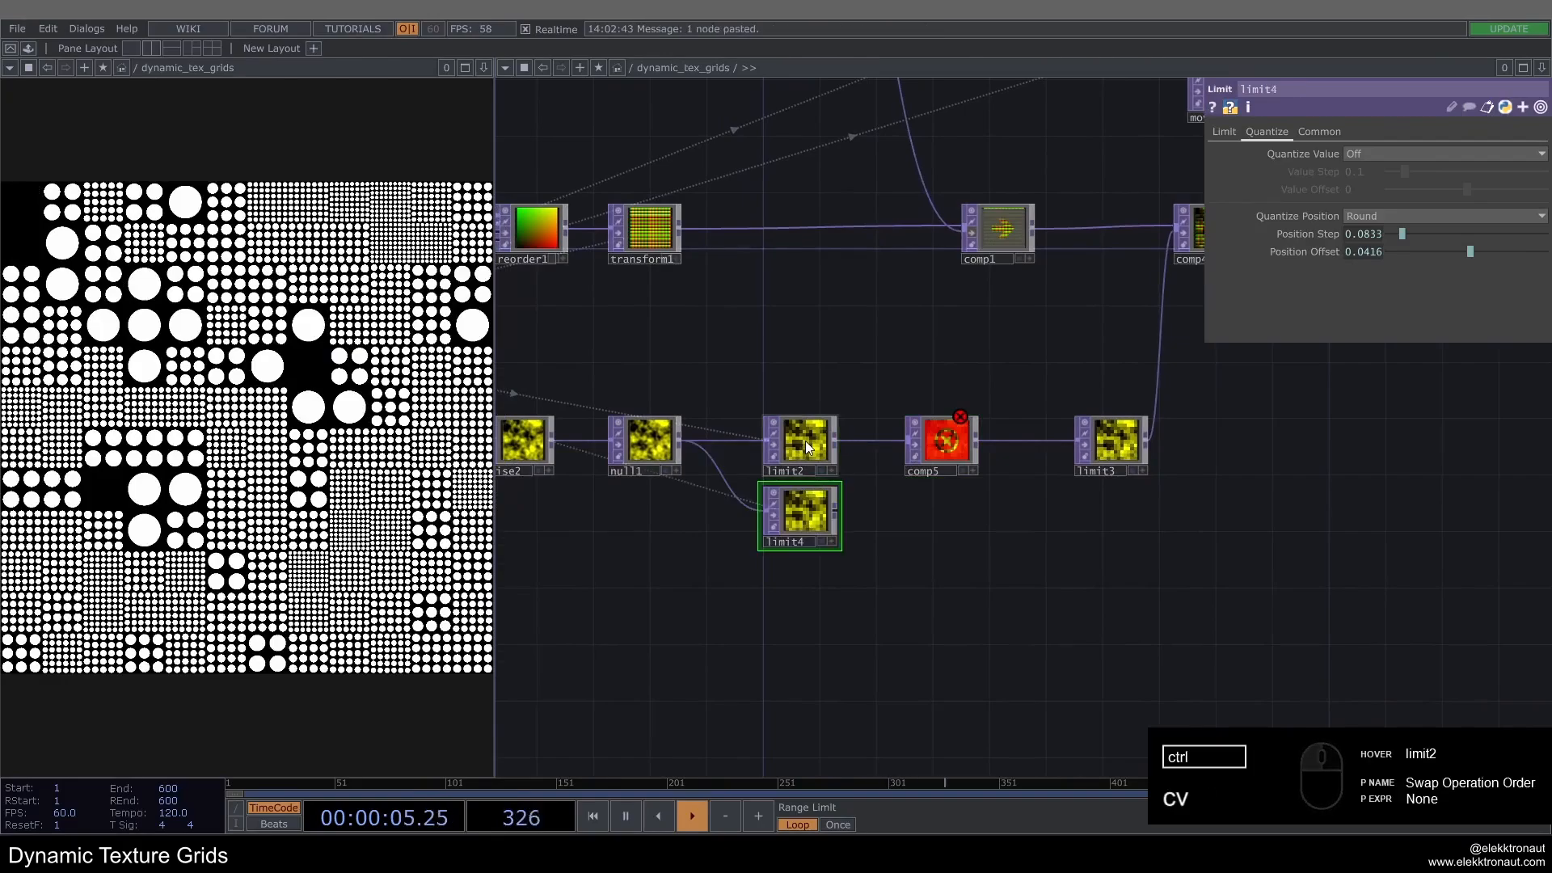
{"action": "key", "text": "ctrl+v"}
{"action": "scroll", "coordinate": [806, 453], "scroll_direction": "up", "scroll_amount": 2}
{"action": "left_click_drag", "start_coordinate": [890, 511], "coordinate": [924, 457]}
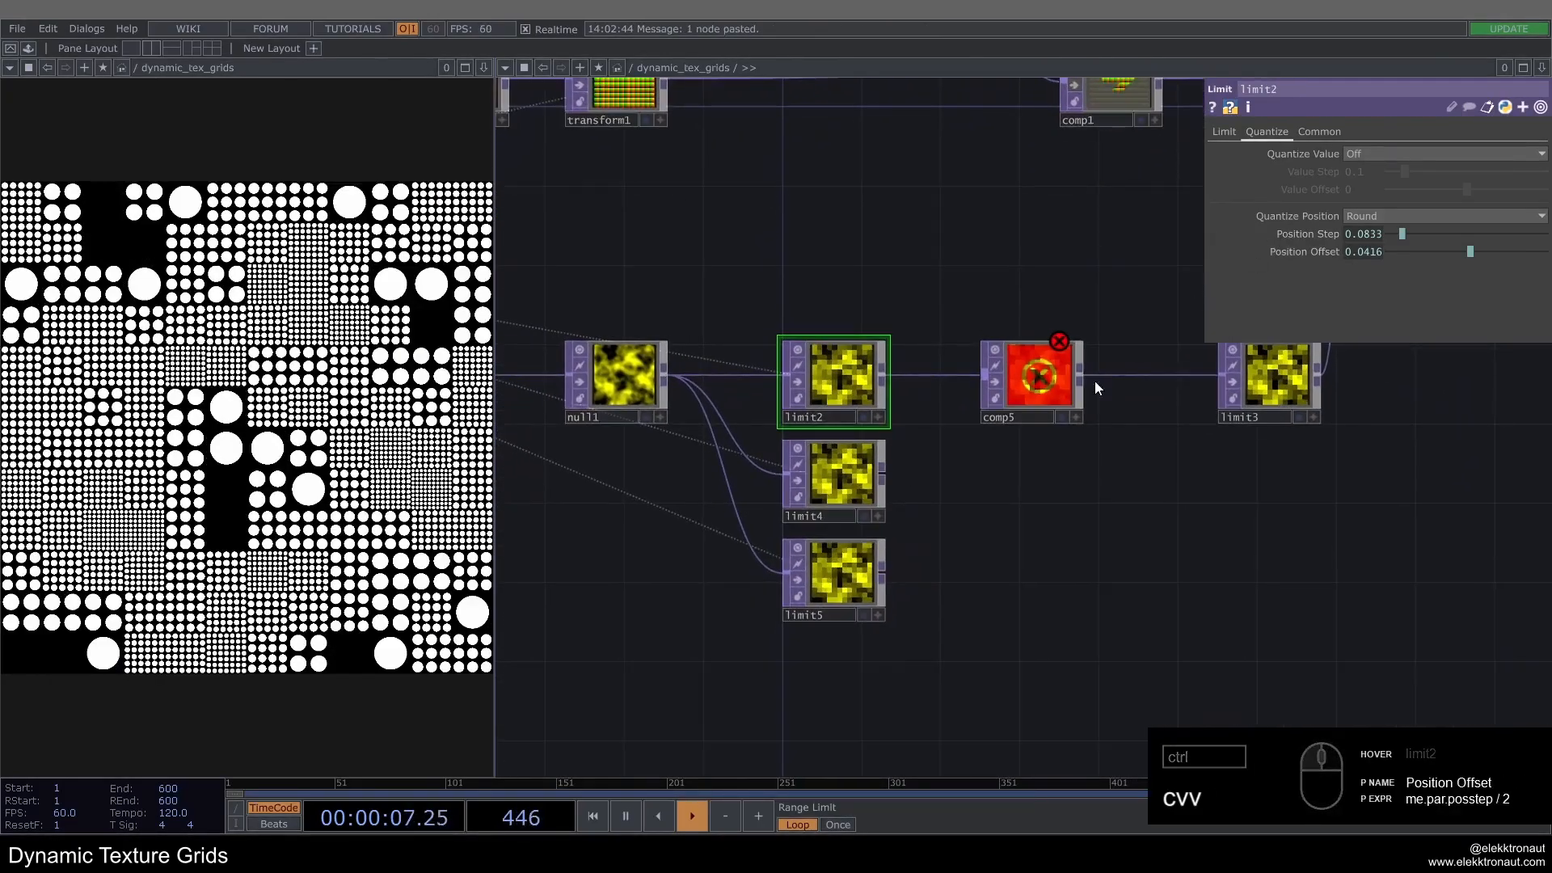
Step: Connect the outputs of limit4 and limit5 to comp5 as additional inputs
{"action": "left_click", "coordinate": [1213, 233]}
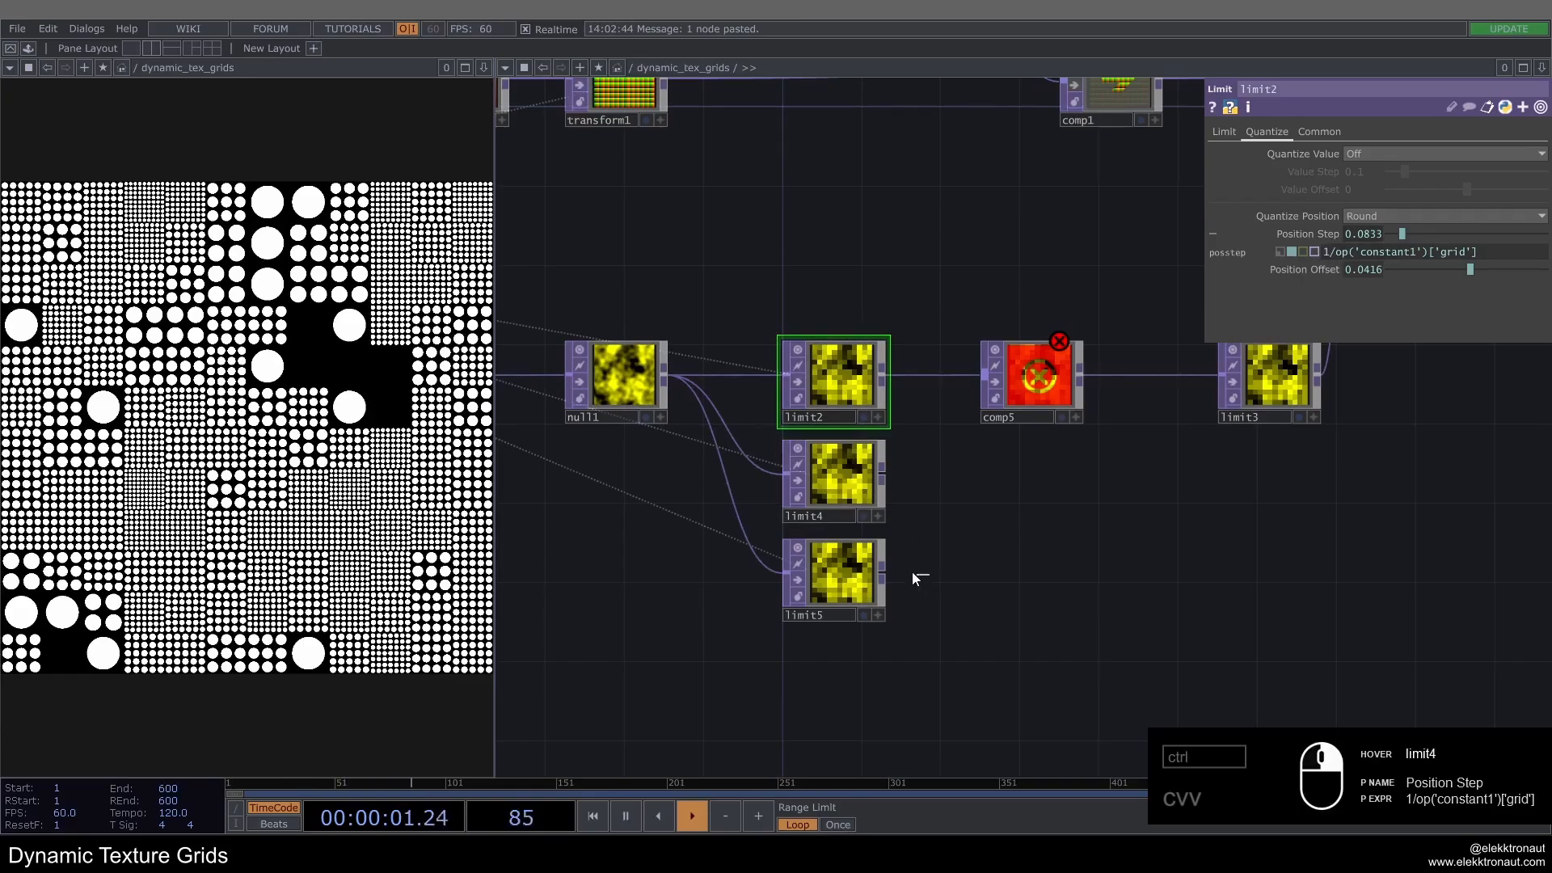
{"action": "right_click_drag", "start_coordinate": [912, 575], "coordinate": [851, 483]}
{"action": "left_click_drag", "start_coordinate": [884, 474], "coordinate": [983, 377]}
Step: Set the Position Step expressions to 2/op('constant1')['grid'] on limit4 and 3/op('constant1')['grid'] on limit5
{"action": "left_click", "coordinate": [851, 472]}
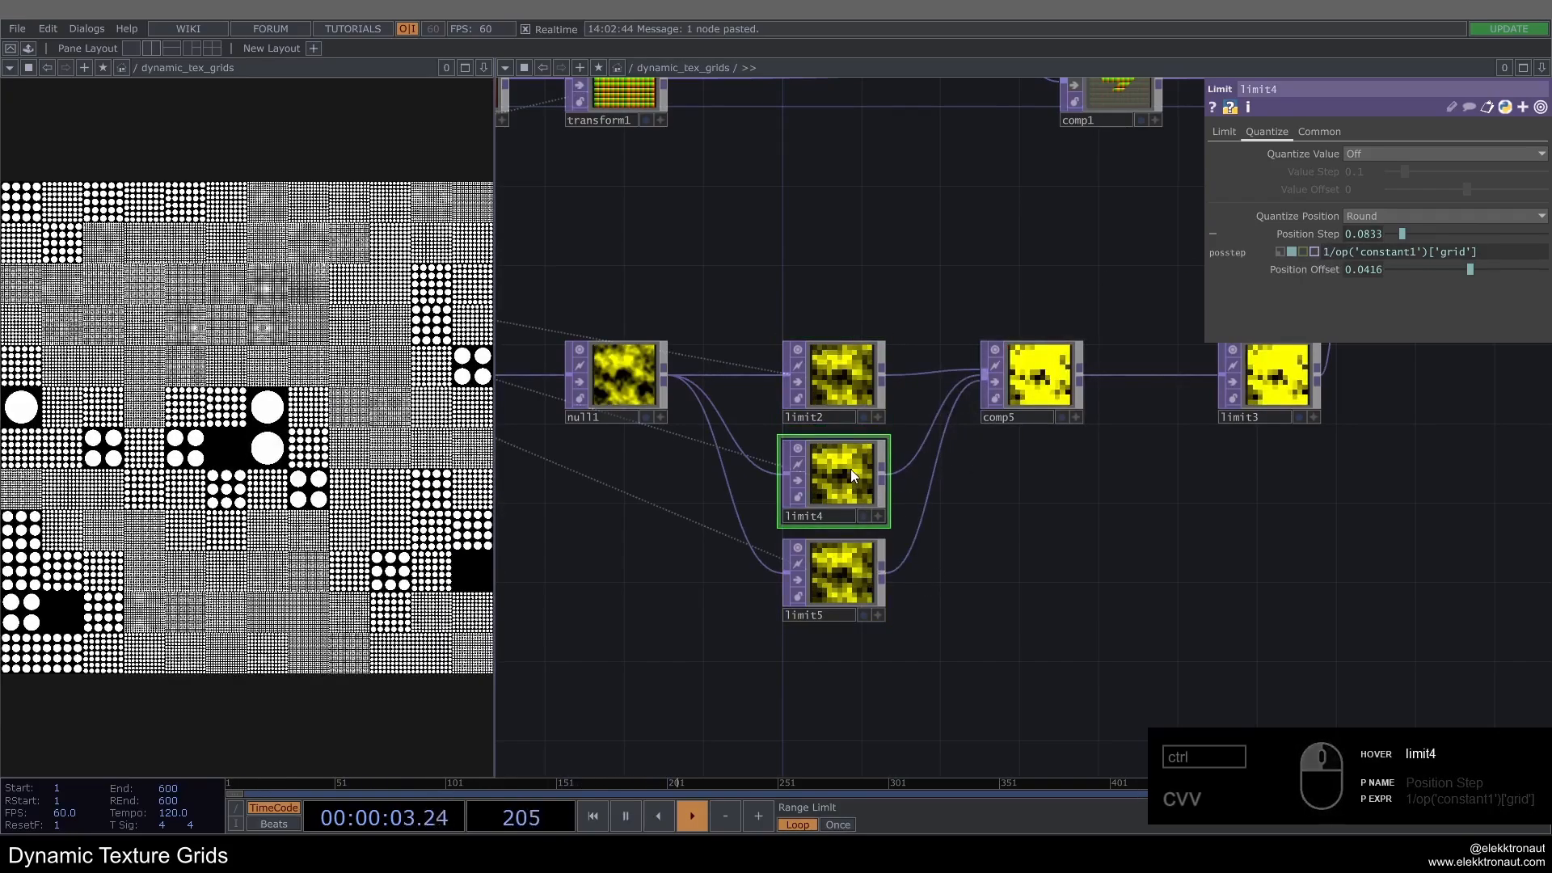
{"action": "left_click_drag", "start_coordinate": [1330, 253], "coordinate": [1024, 233]}
{"action": "type", "text": "2"}
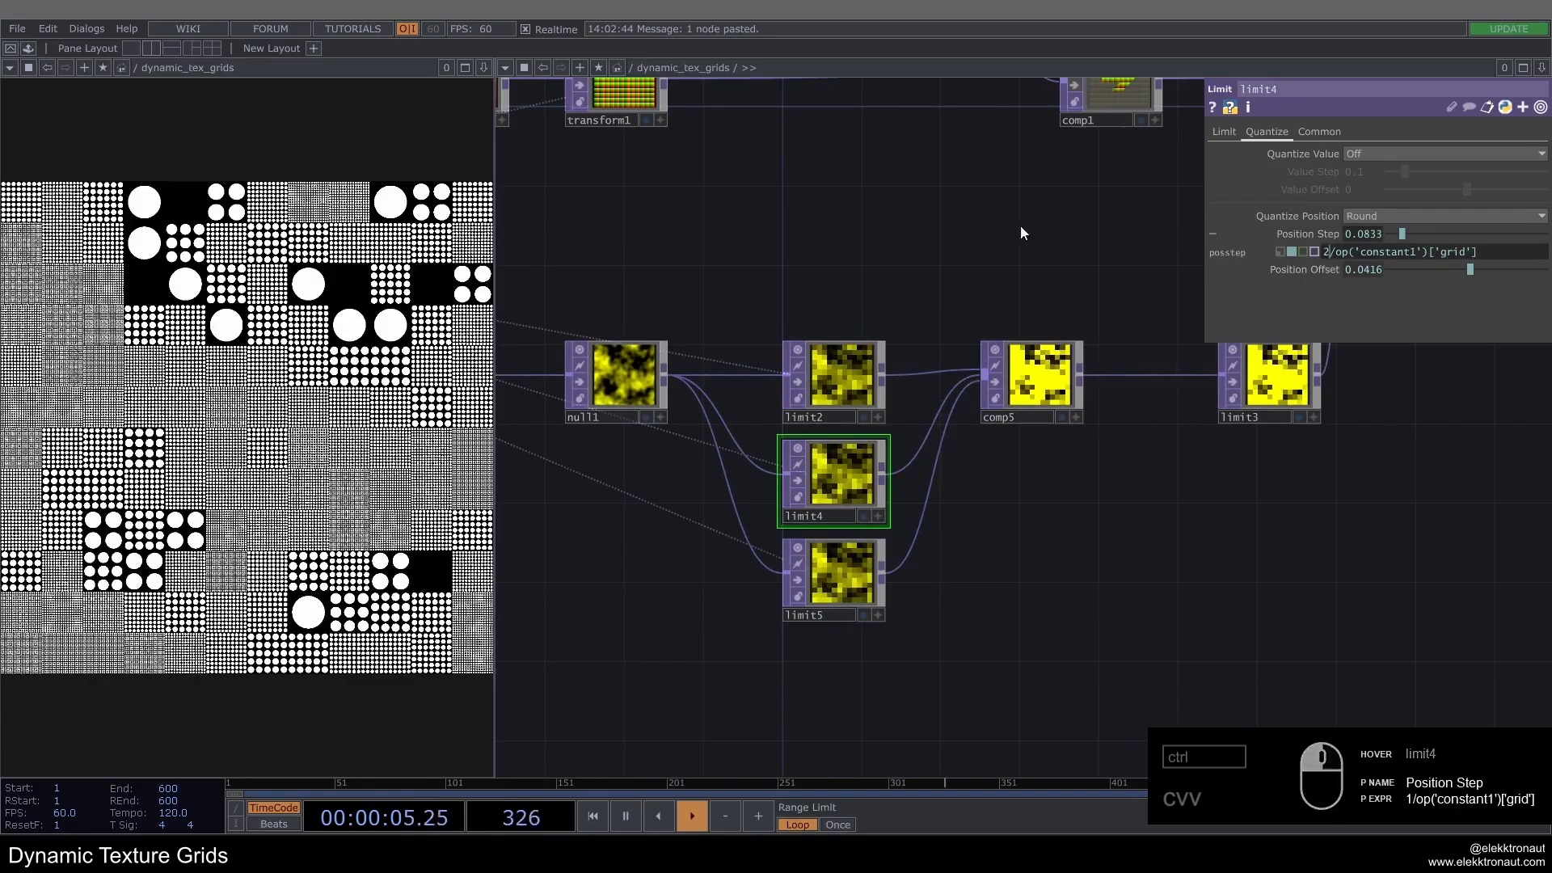
{"action": "left_click", "coordinate": [837, 570]}
{"action": "left_click_drag", "start_coordinate": [1330, 252], "coordinate": [1166, 278]}
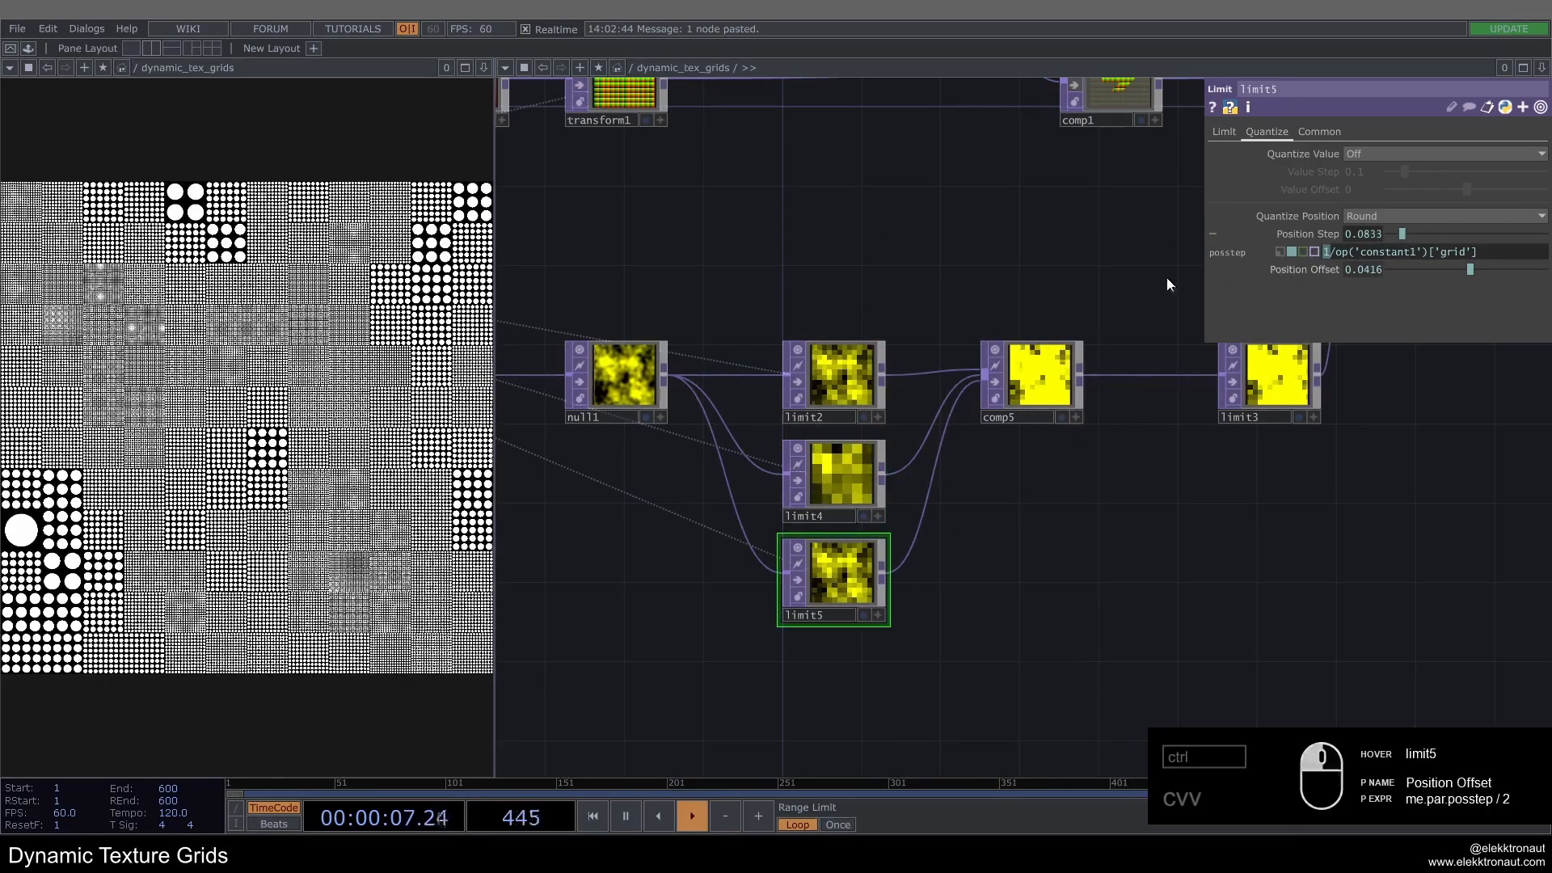
{"action": "type", "text": "3"}
{"action": "key", "text": "Return"}
Step: Set noise2's Offset to 0.2, try 0 as well, and undo that last change
{"action": "scroll", "coordinate": [761, 379], "scroll_direction": "down", "scroll_amount": 5}
{"action": "left_click_drag", "start_coordinate": [638, 471], "coordinate": [782, 504]}
{"action": "left_click", "coordinate": [758, 413]}
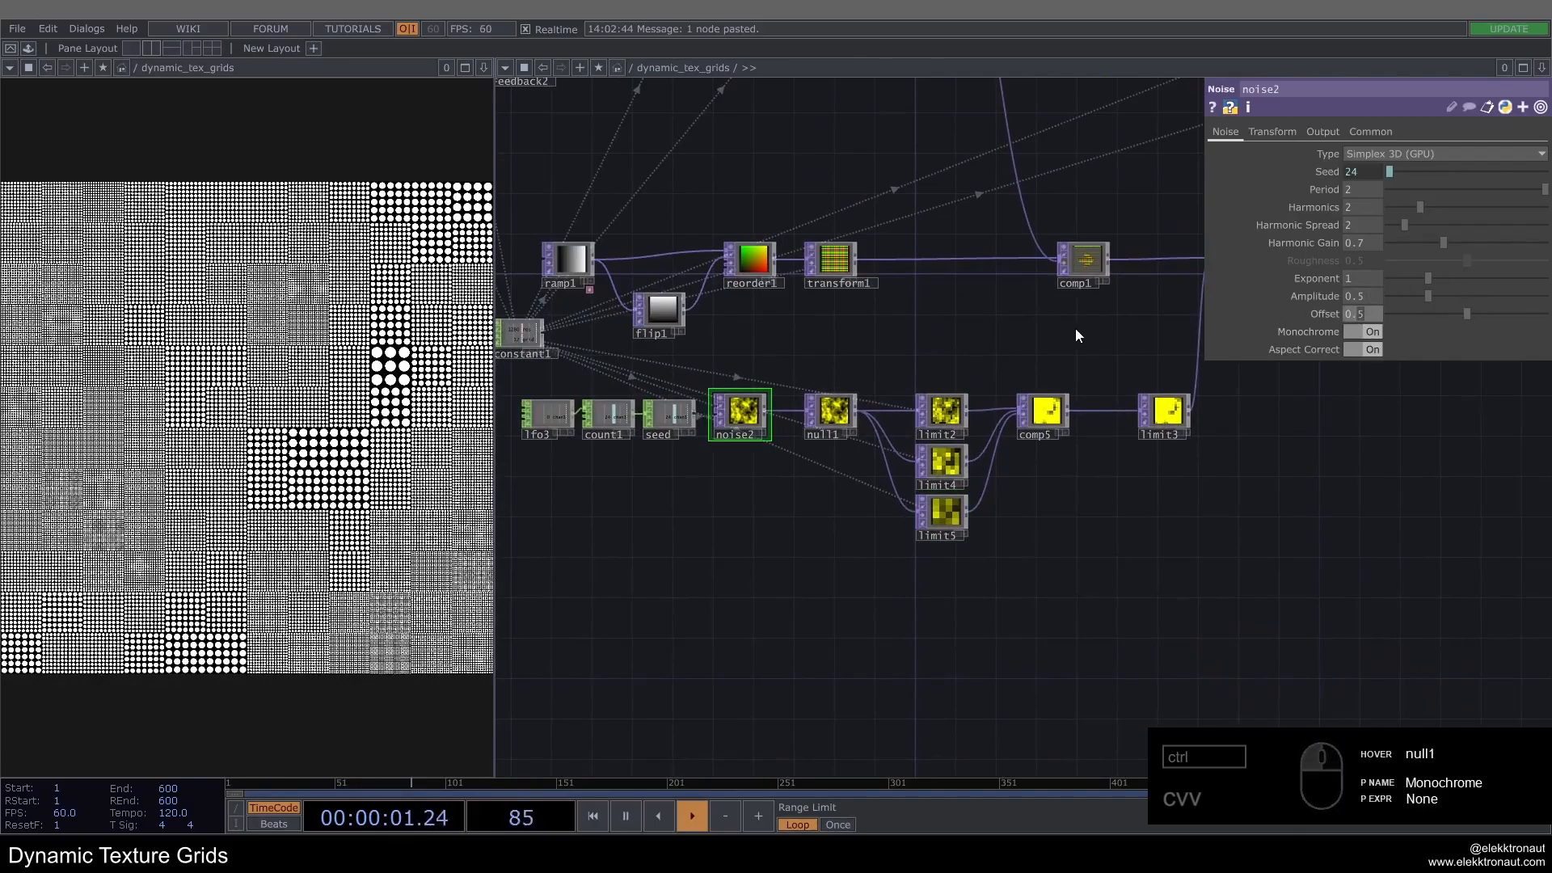
{"action": "left_click_drag", "start_coordinate": [972, 328], "coordinate": [846, 356]}
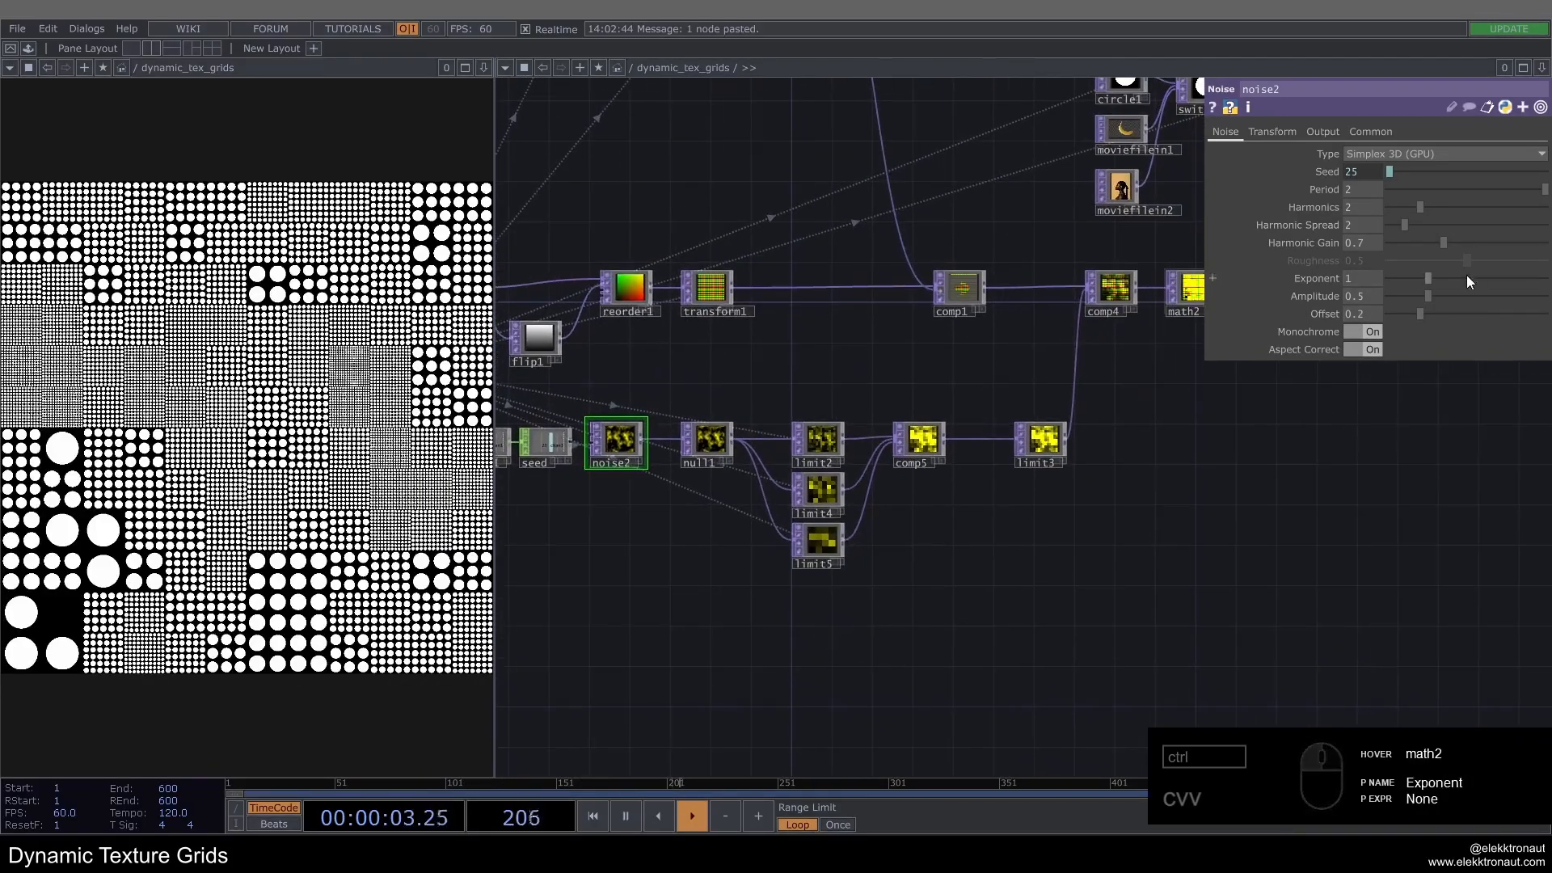
{"action": "left_click_drag", "start_coordinate": [1421, 313], "coordinate": [1375, 321]}
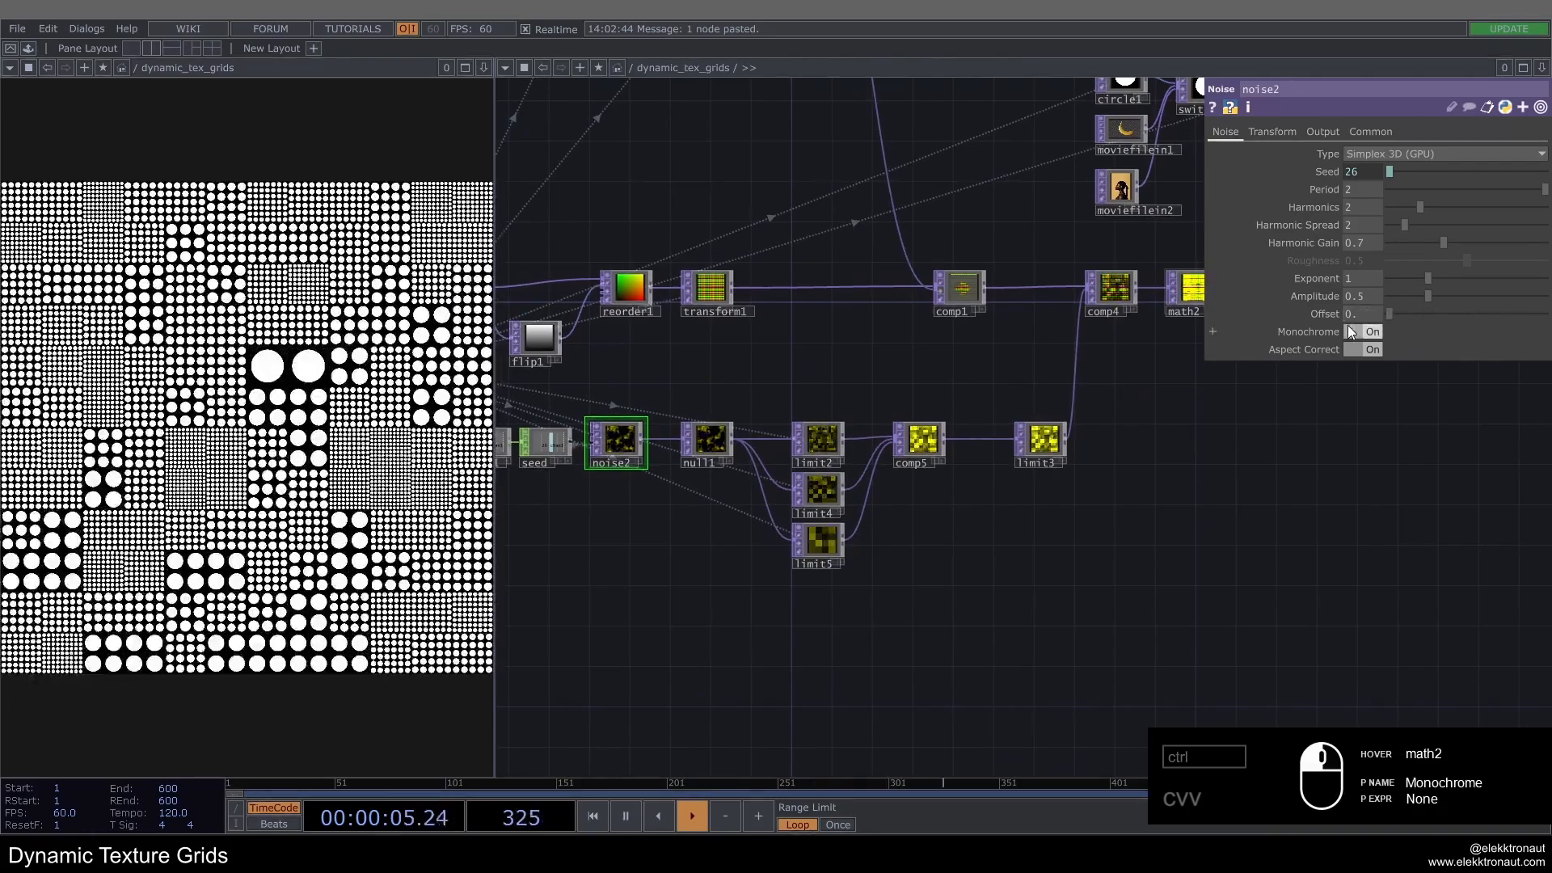
{"action": "key", "text": "ctrl+z"}
Step: Save the project
{"action": "left_click_drag", "start_coordinate": [793, 368], "coordinate": [888, 374]}
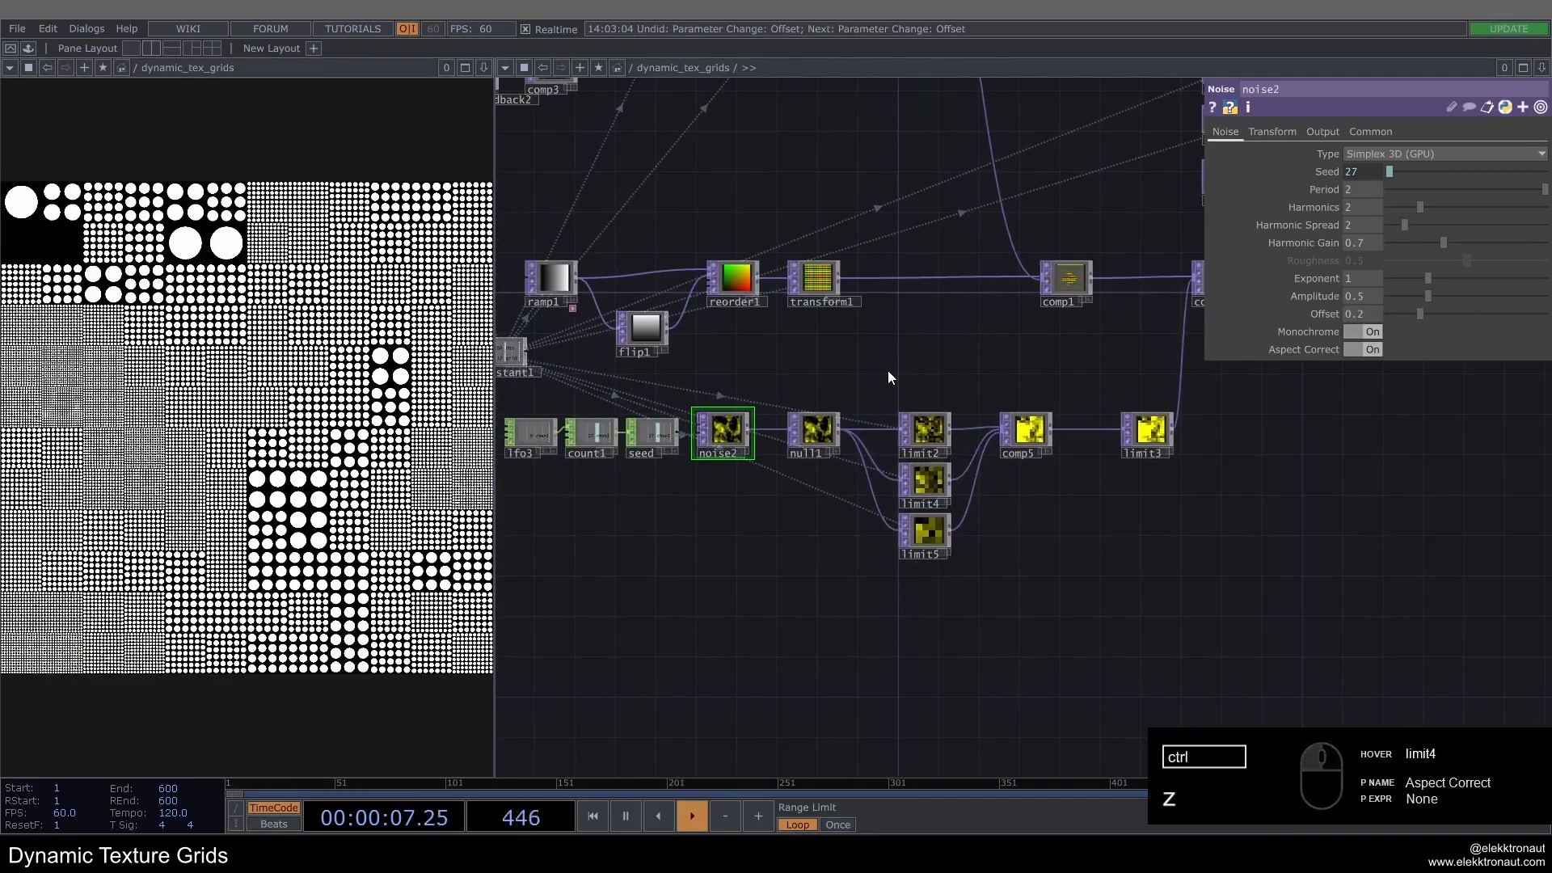
{"action": "scroll", "coordinate": [730, 514], "scroll_direction": "down", "scroll_amount": 3}
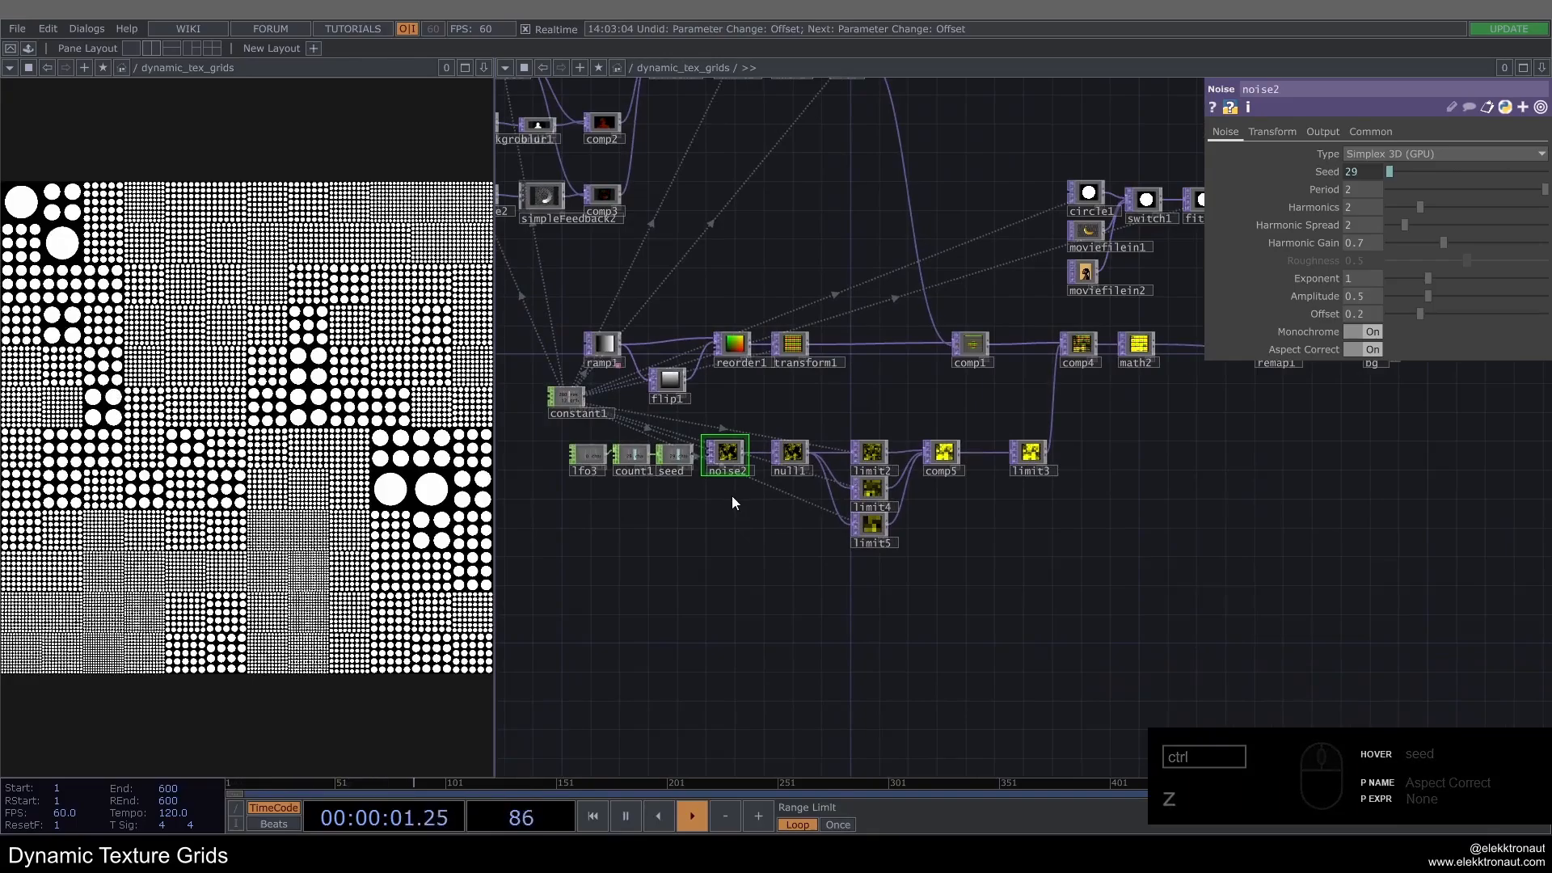
{"action": "left_click_drag", "start_coordinate": [731, 497], "coordinate": [752, 514]}
{"action": "key", "text": "ctrl+s"}
Step: Set switch1's Index to about 2.38 so the grid uses the moviefilein2 image
{"action": "left_click_drag", "start_coordinate": [1250, 265], "coordinate": [1083, 312]}
{"action": "scroll", "coordinate": [1003, 259], "scroll_direction": "up", "scroll_amount": 2}
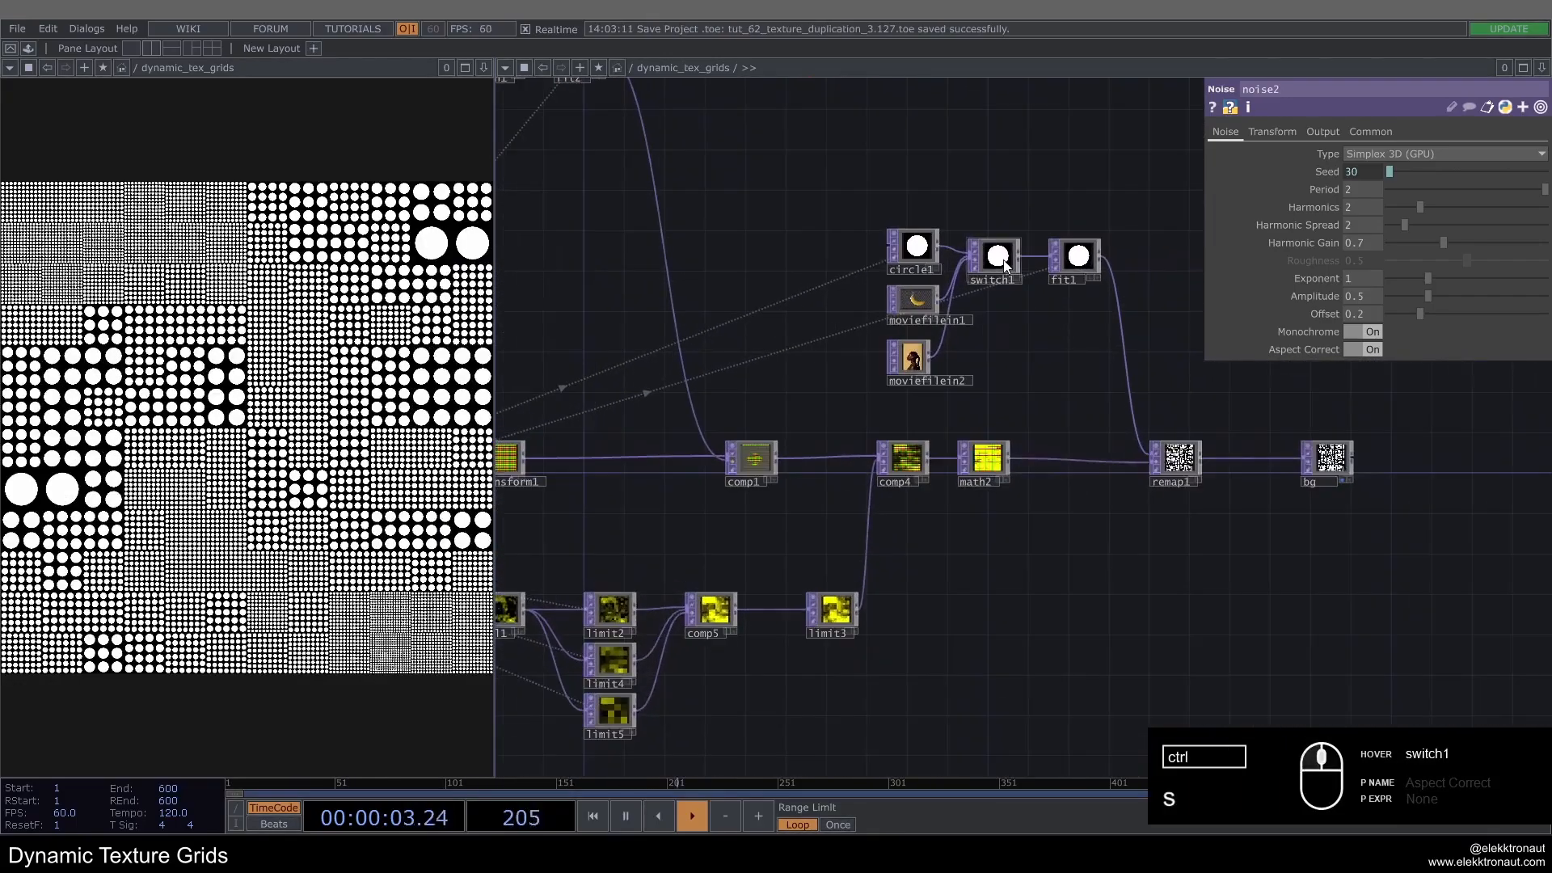
{"action": "left_click", "coordinate": [1002, 260]}
{"action": "left_click_drag", "start_coordinate": [1396, 154], "coordinate": [1430, 158]}
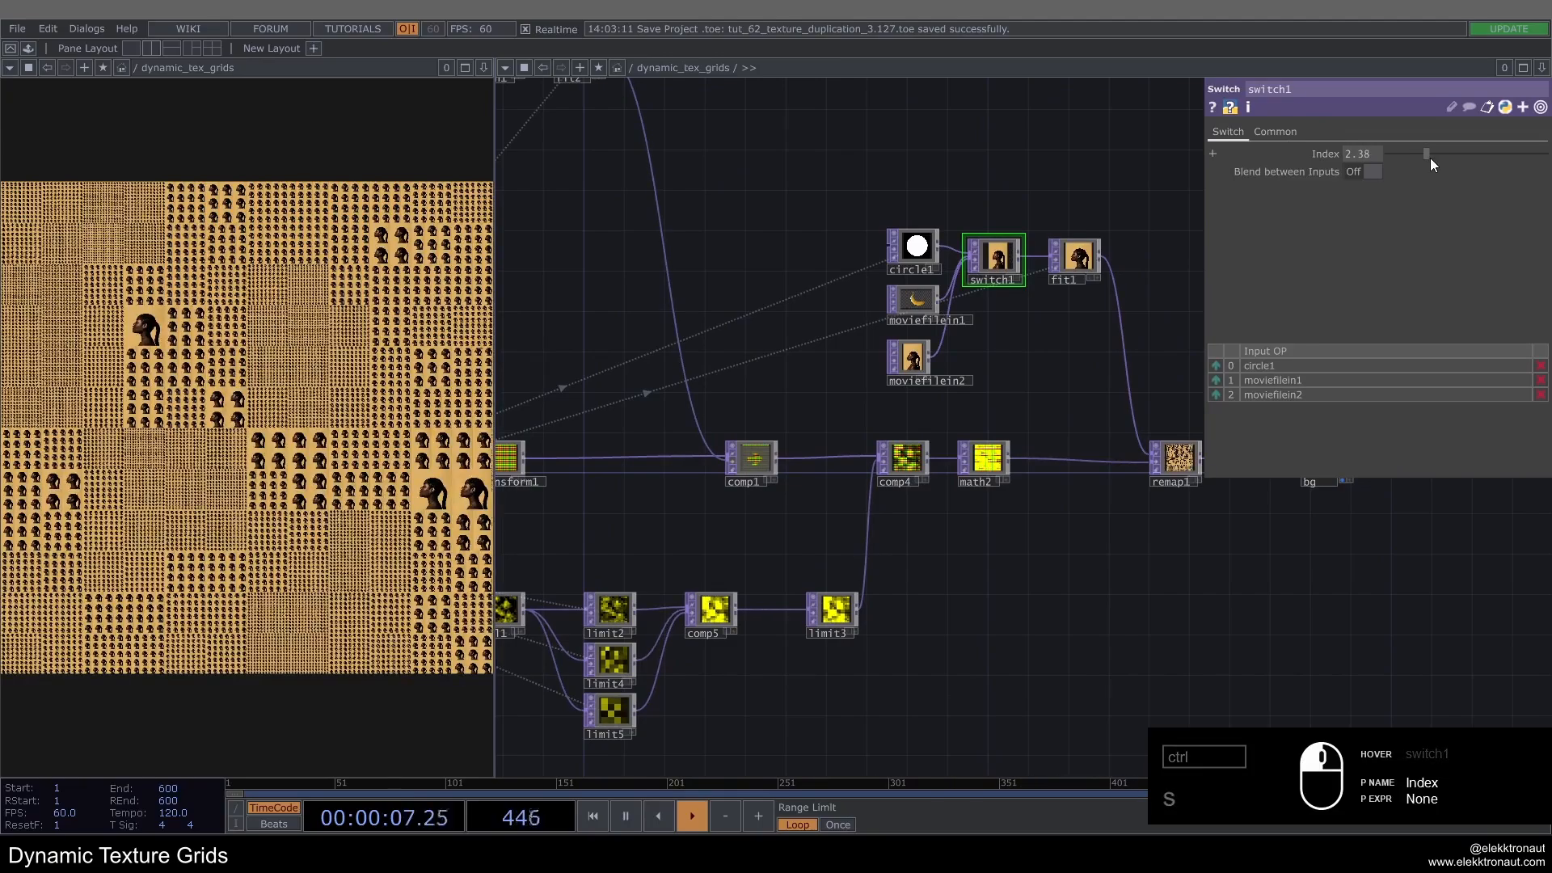
{"action": "scroll", "coordinate": [783, 357], "scroll_direction": "down", "scroll_amount": 3}
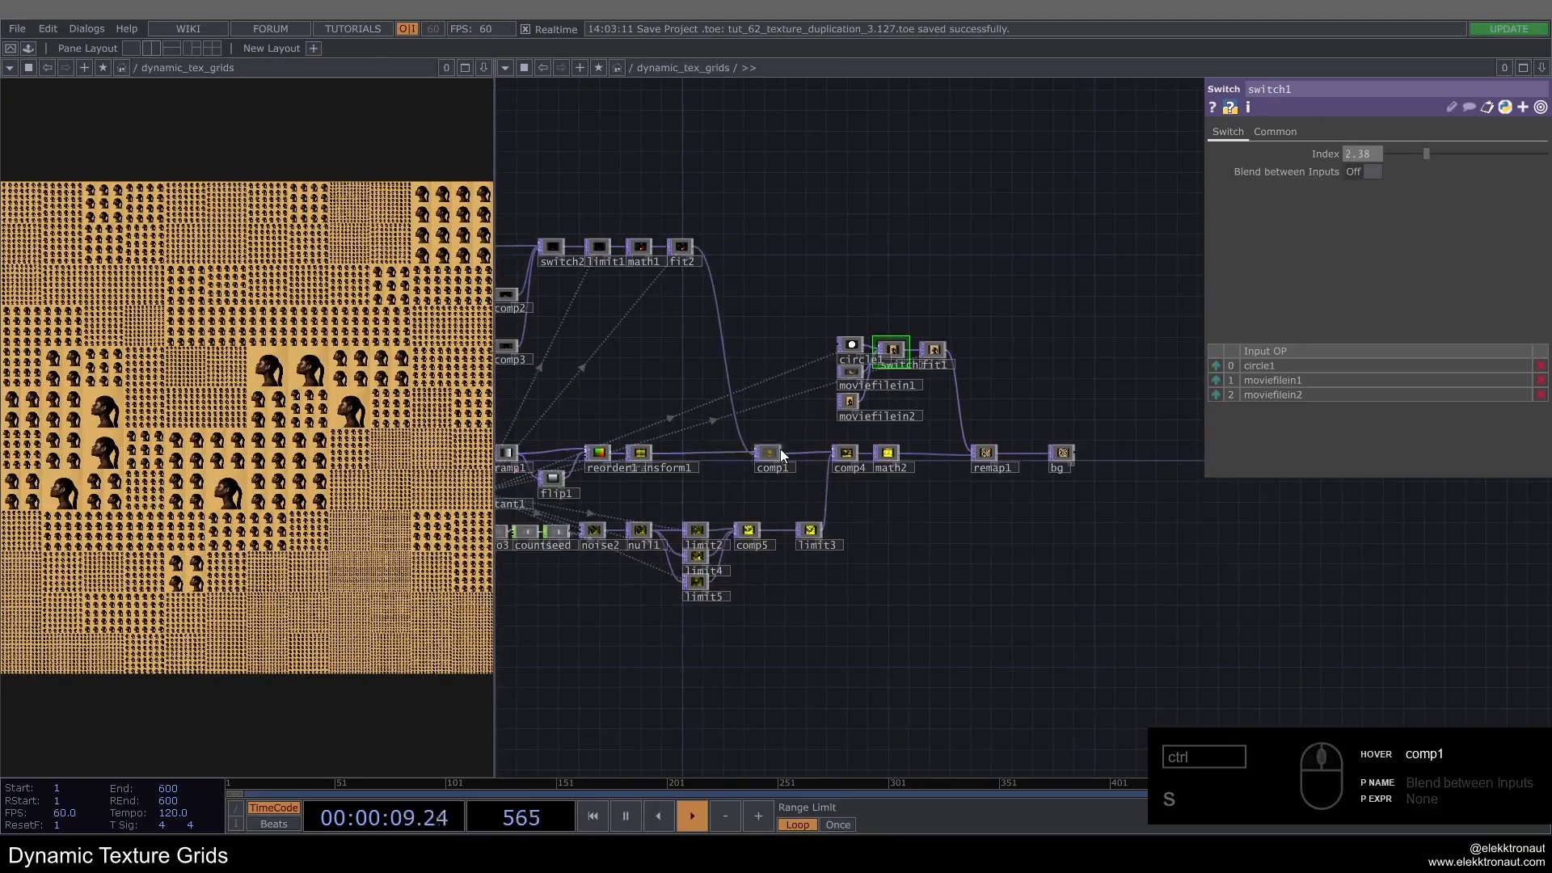
{"action": "scroll", "coordinate": [781, 448], "scroll_direction": "up", "scroll_amount": 3}
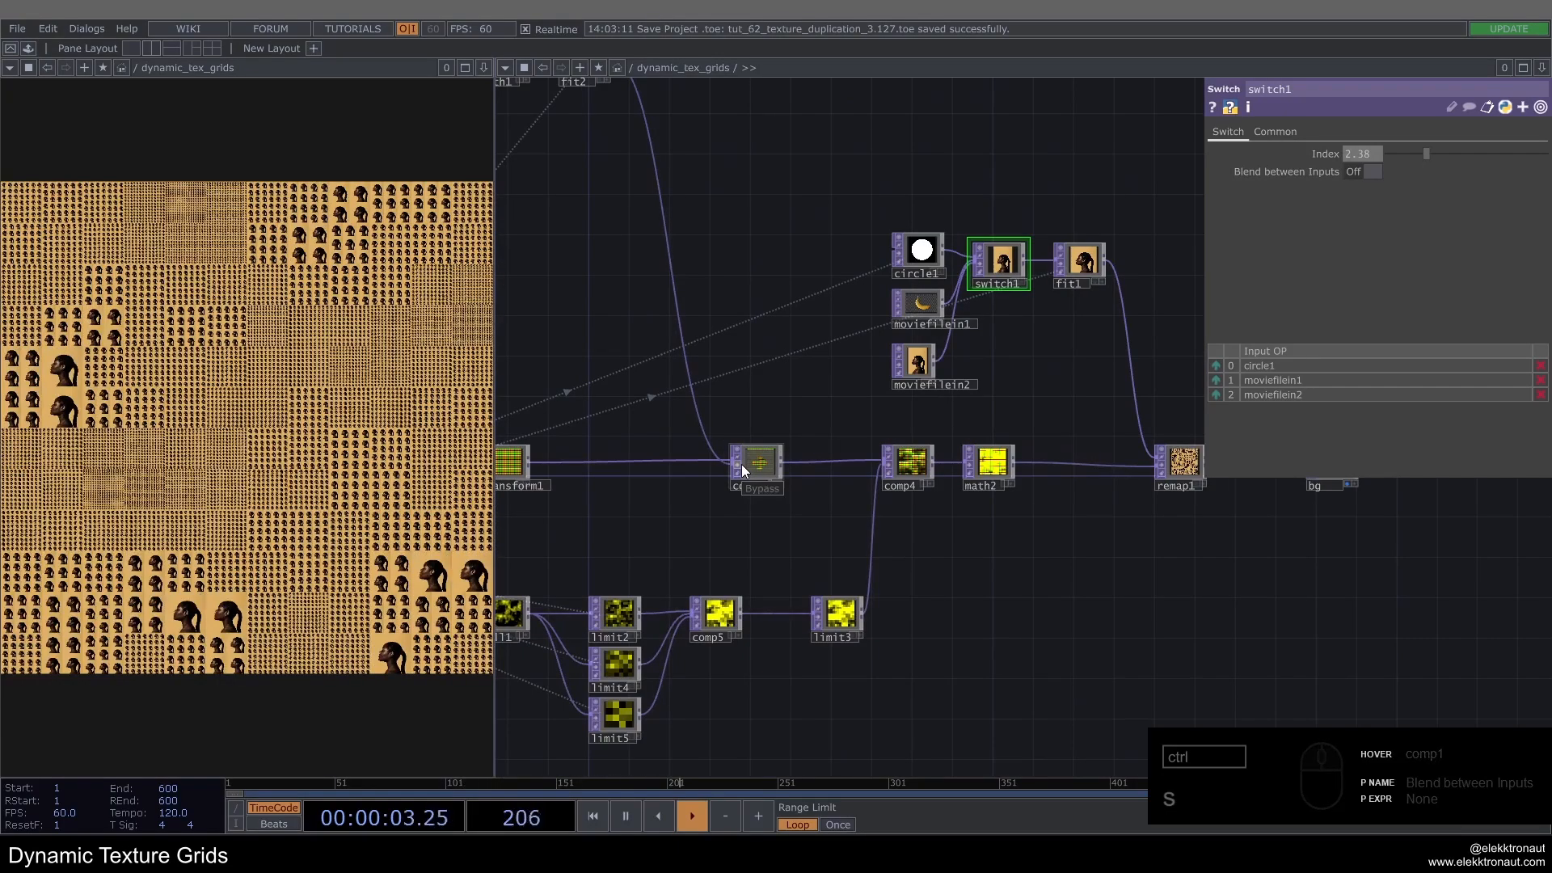
{"action": "scroll", "coordinate": [798, 440], "scroll_direction": "down", "scroll_amount": 3}
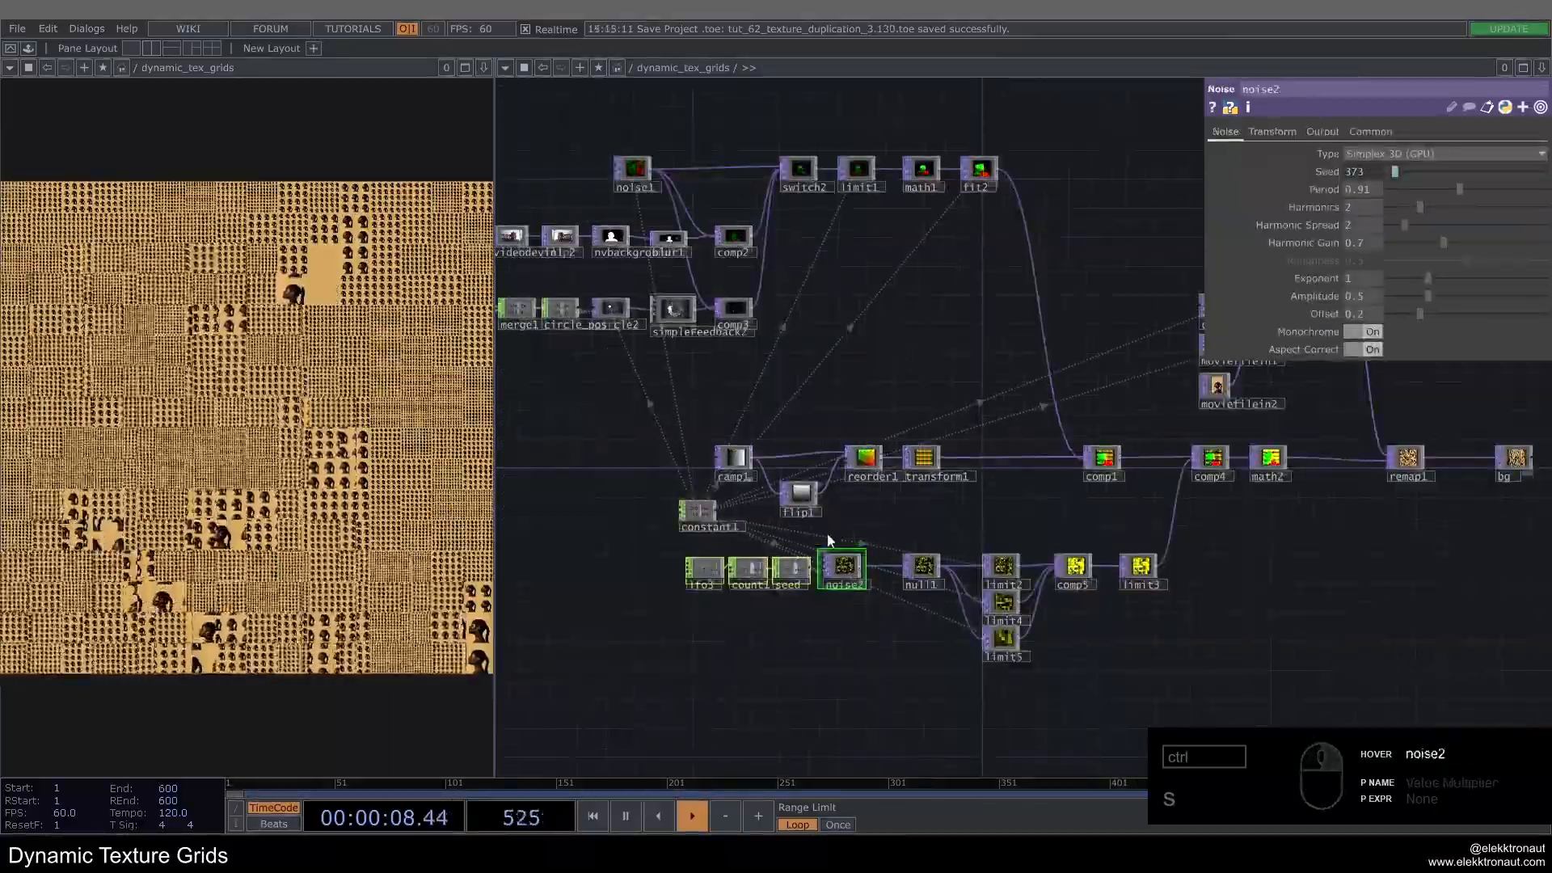
Step: Move noise2 and its seed chain away from null1 and insert a Switch TOP on the wire between noise2 and null1
{"action": "scroll", "coordinate": [819, 590], "scroll_direction": "up", "scroll_amount": 3}
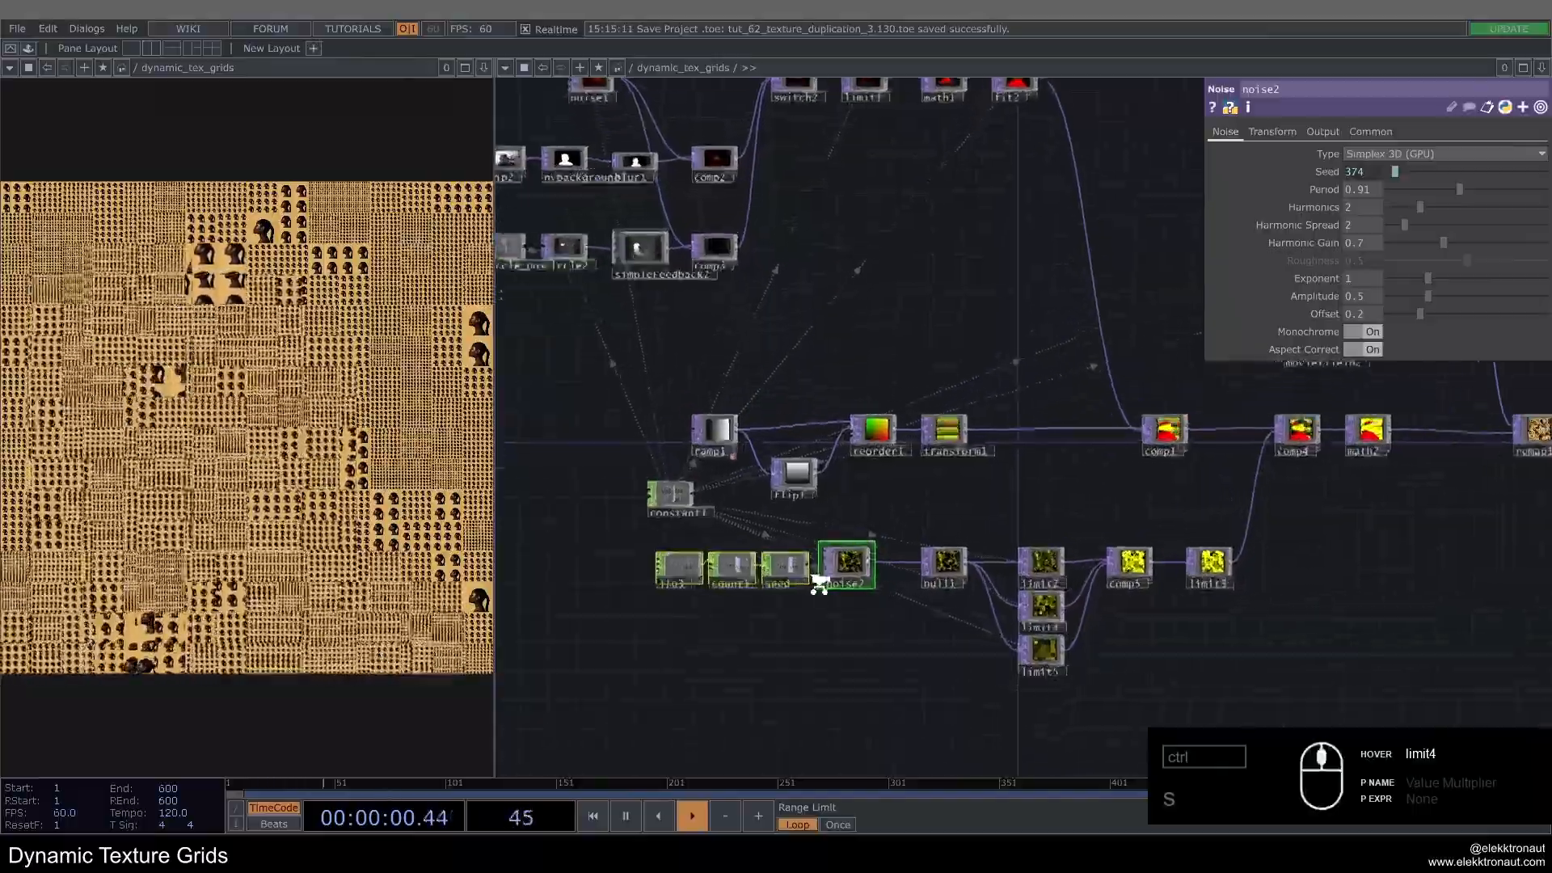
{"action": "left_click_drag", "start_coordinate": [867, 579], "coordinate": [785, 568]}
{"action": "right_click", "coordinate": [808, 529]}
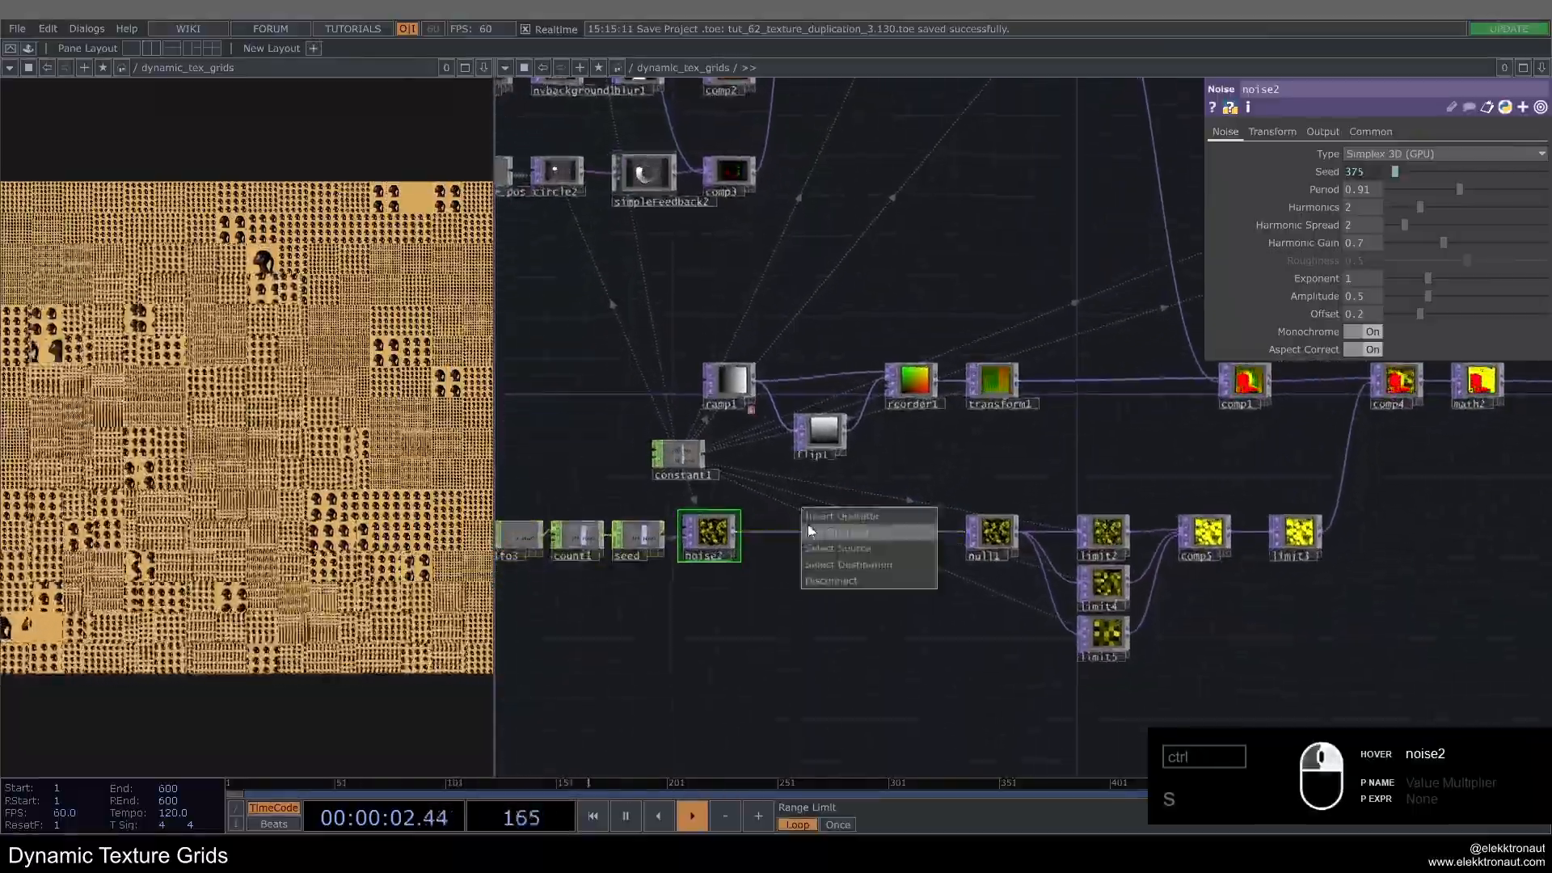
{"action": "left_click", "coordinate": [815, 533]}
{"action": "type", "text": "sw"}
{"action": "left_click", "coordinate": [930, 384]}
{"action": "left_click", "coordinate": [901, 527]}
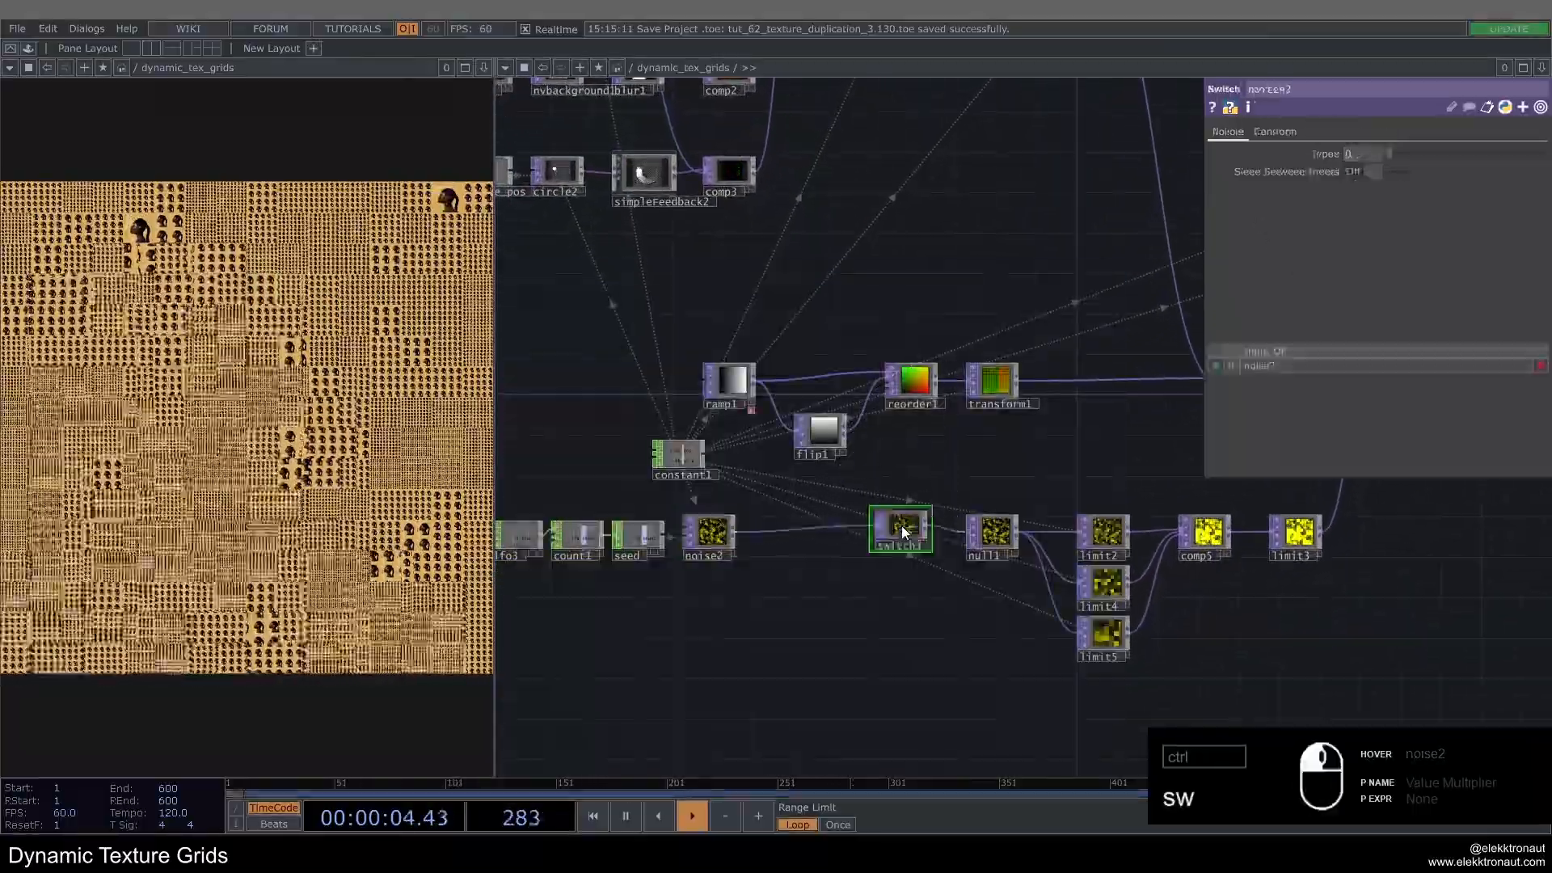
Step: Add a Select TOP in the empty area below the noise2 row
{"action": "key", "text": "Tab"}
{"action": "type", "text": "se"}
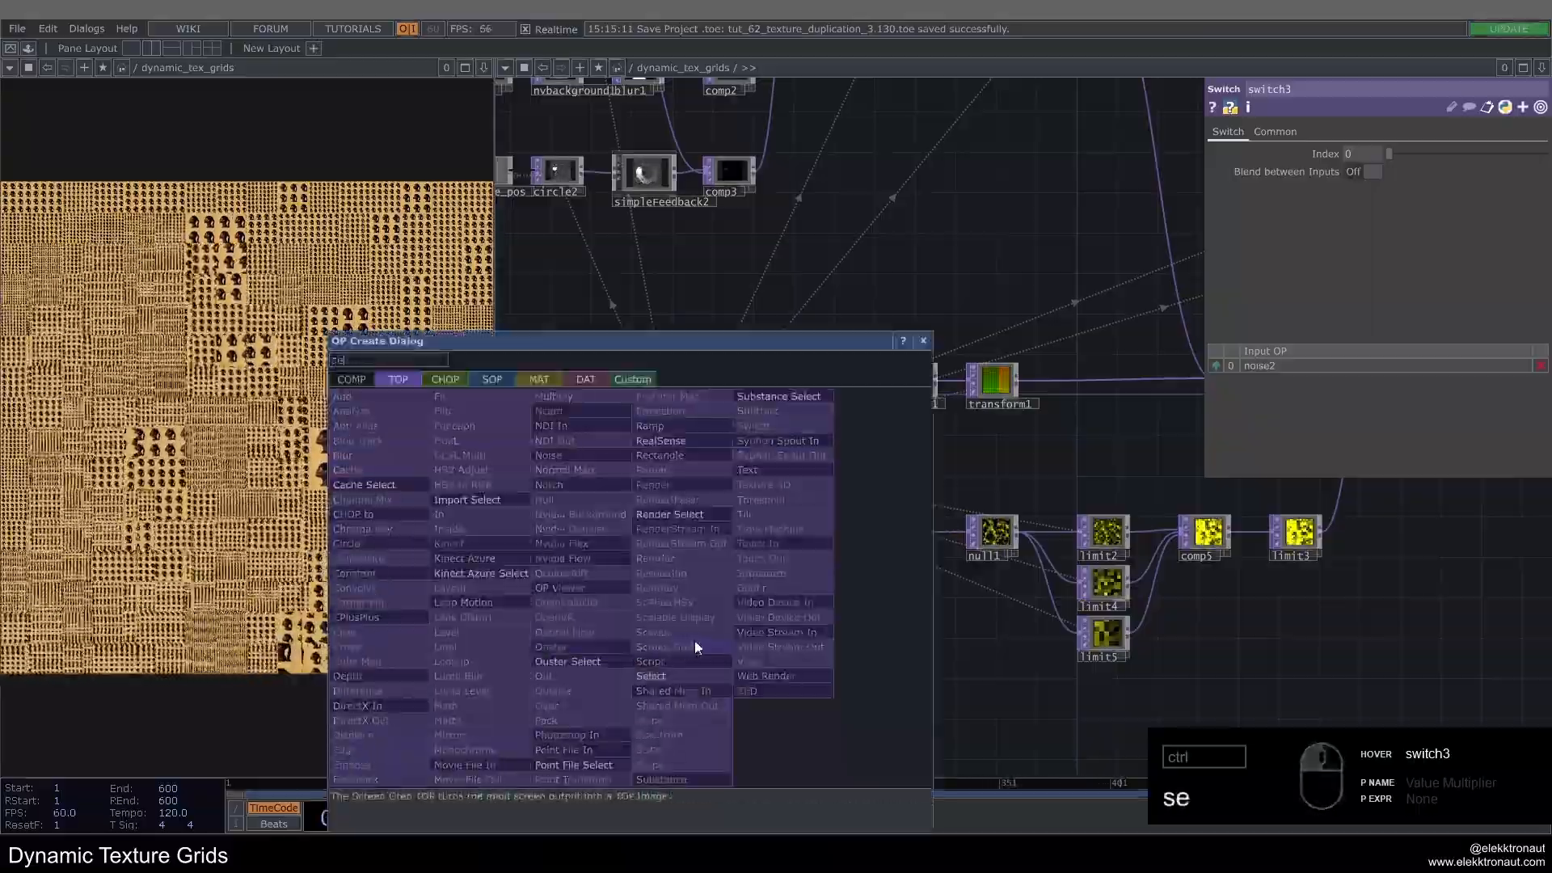
{"action": "left_click", "coordinate": [653, 682]}
{"action": "left_click", "coordinate": [653, 684]}
Step: Set blur1 as the source TOP of select1
{"action": "scroll", "coordinate": [683, 671], "scroll_direction": "down", "scroll_amount": 1}
{"action": "scroll", "coordinate": [688, 665], "scroll_direction": "down", "scroll_amount": 4}
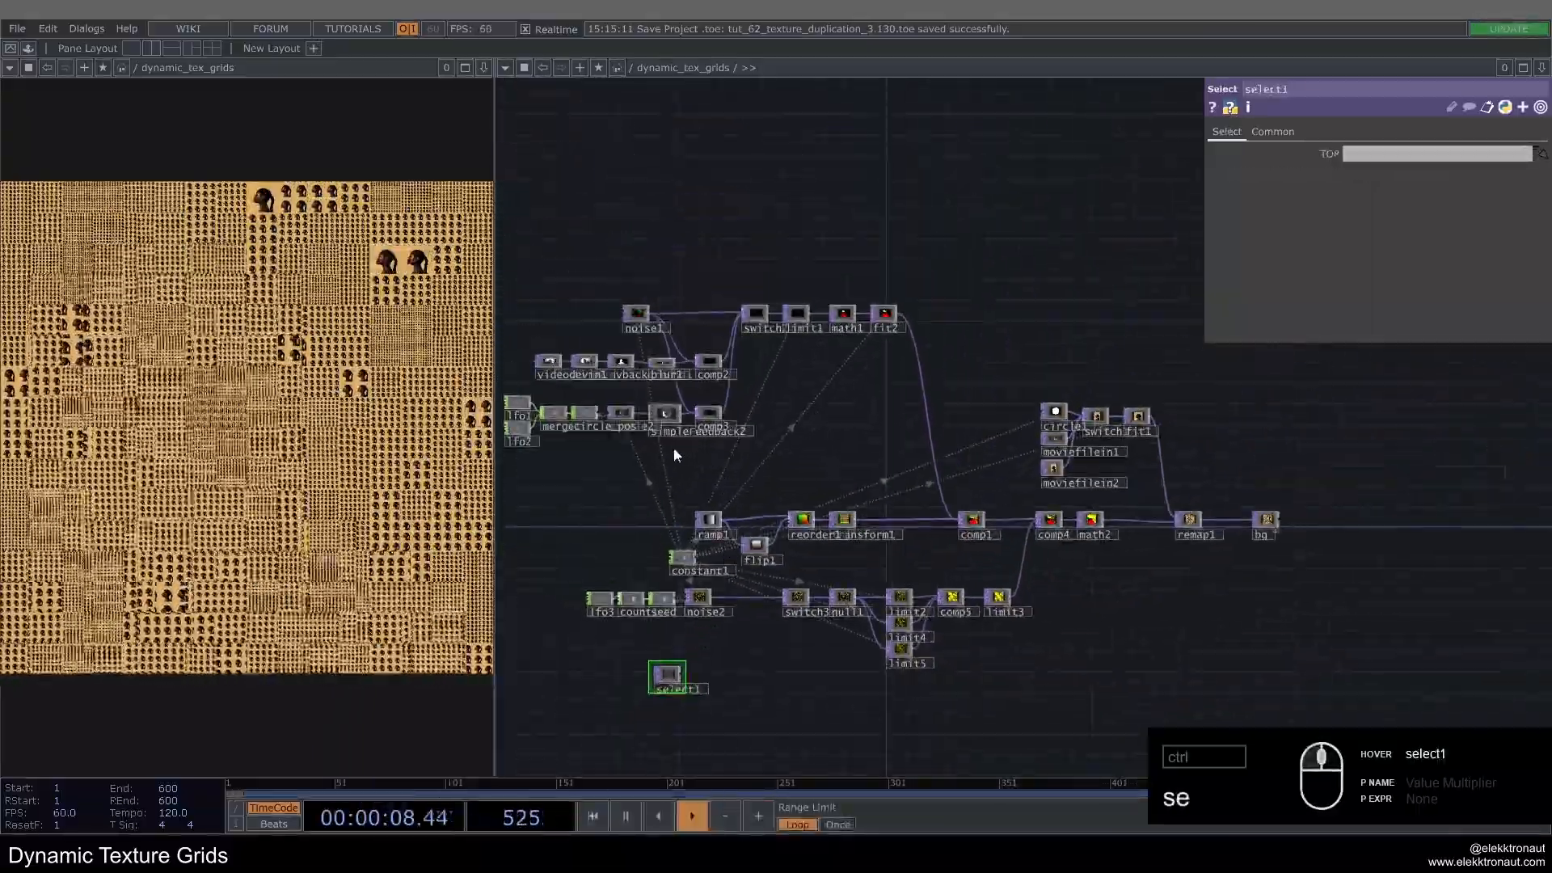
{"action": "scroll", "coordinate": [676, 443], "scroll_direction": "up", "scroll_amount": 1}
{"action": "scroll", "coordinate": [697, 421], "scroll_direction": "up", "scroll_amount": 3}
{"action": "left_click_drag", "start_coordinate": [705, 437], "coordinate": [707, 386]}
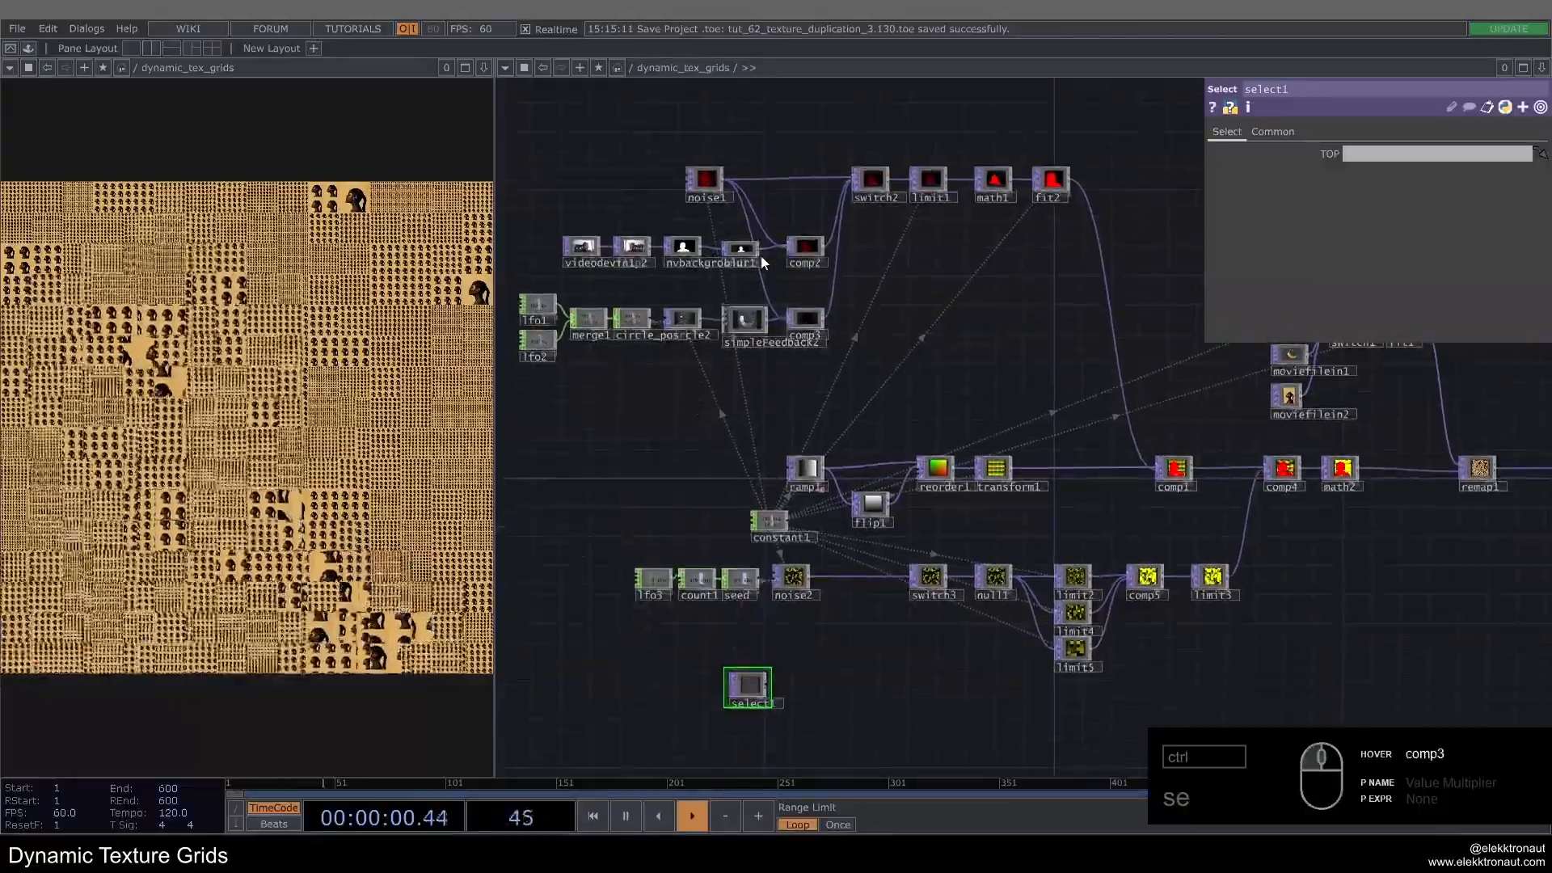
{"action": "left_click_drag", "start_coordinate": [742, 249], "coordinate": [747, 683]}
{"action": "scroll", "coordinate": [765, 686], "scroll_direction": "up", "scroll_amount": 4}
Step: Copy fit2, place the copy after select1, and wire its output into switch3 as the second input
{"action": "scroll", "coordinate": [780, 693], "scroll_direction": "down", "scroll_amount": 5}
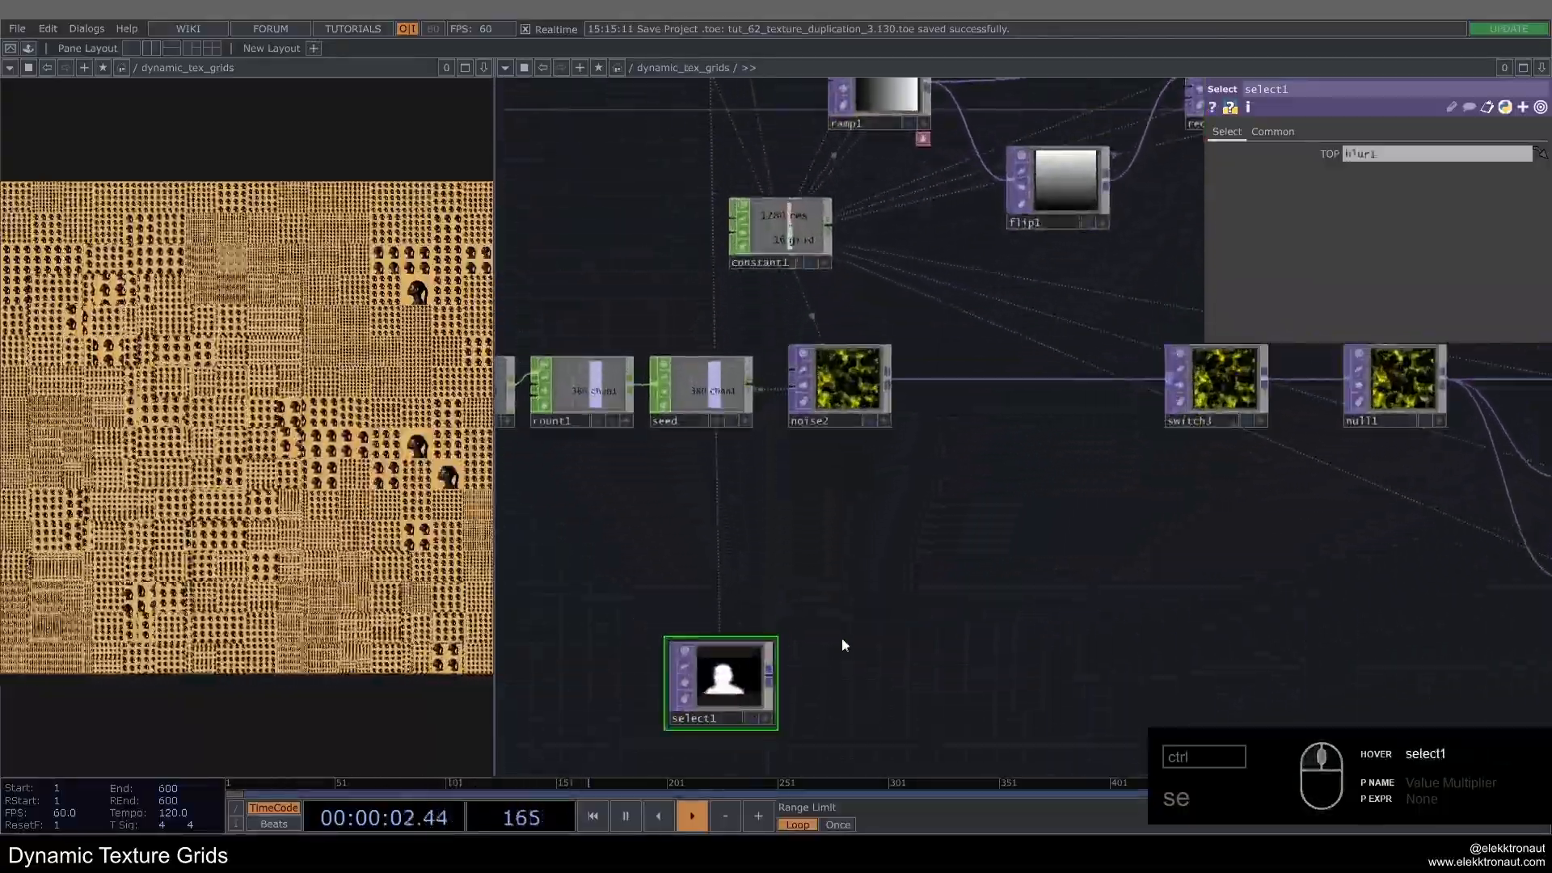
{"action": "left_click", "coordinate": [985, 95]}
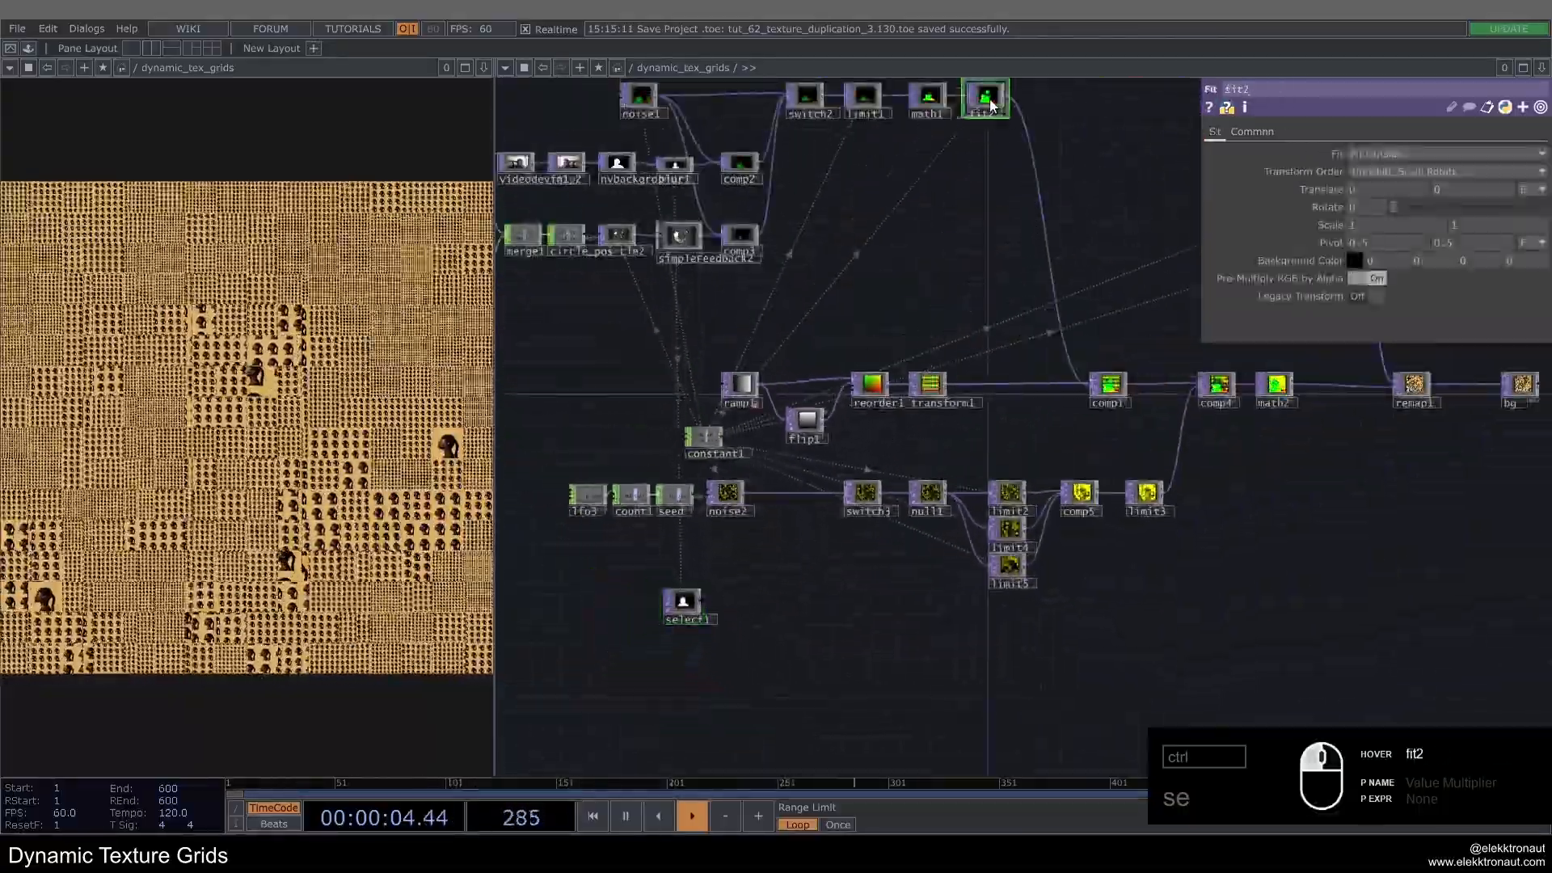
{"action": "key", "text": "ctrl+c"}
{"action": "key", "text": "ctrl+v"}
{"action": "scroll", "coordinate": [726, 599], "scroll_direction": "up", "scroll_amount": 4}
{"action": "left_click_drag", "start_coordinate": [743, 598], "coordinate": [1050, 318]}
{"action": "scroll", "coordinate": [971, 436], "scroll_direction": "down", "scroll_amount": 2}
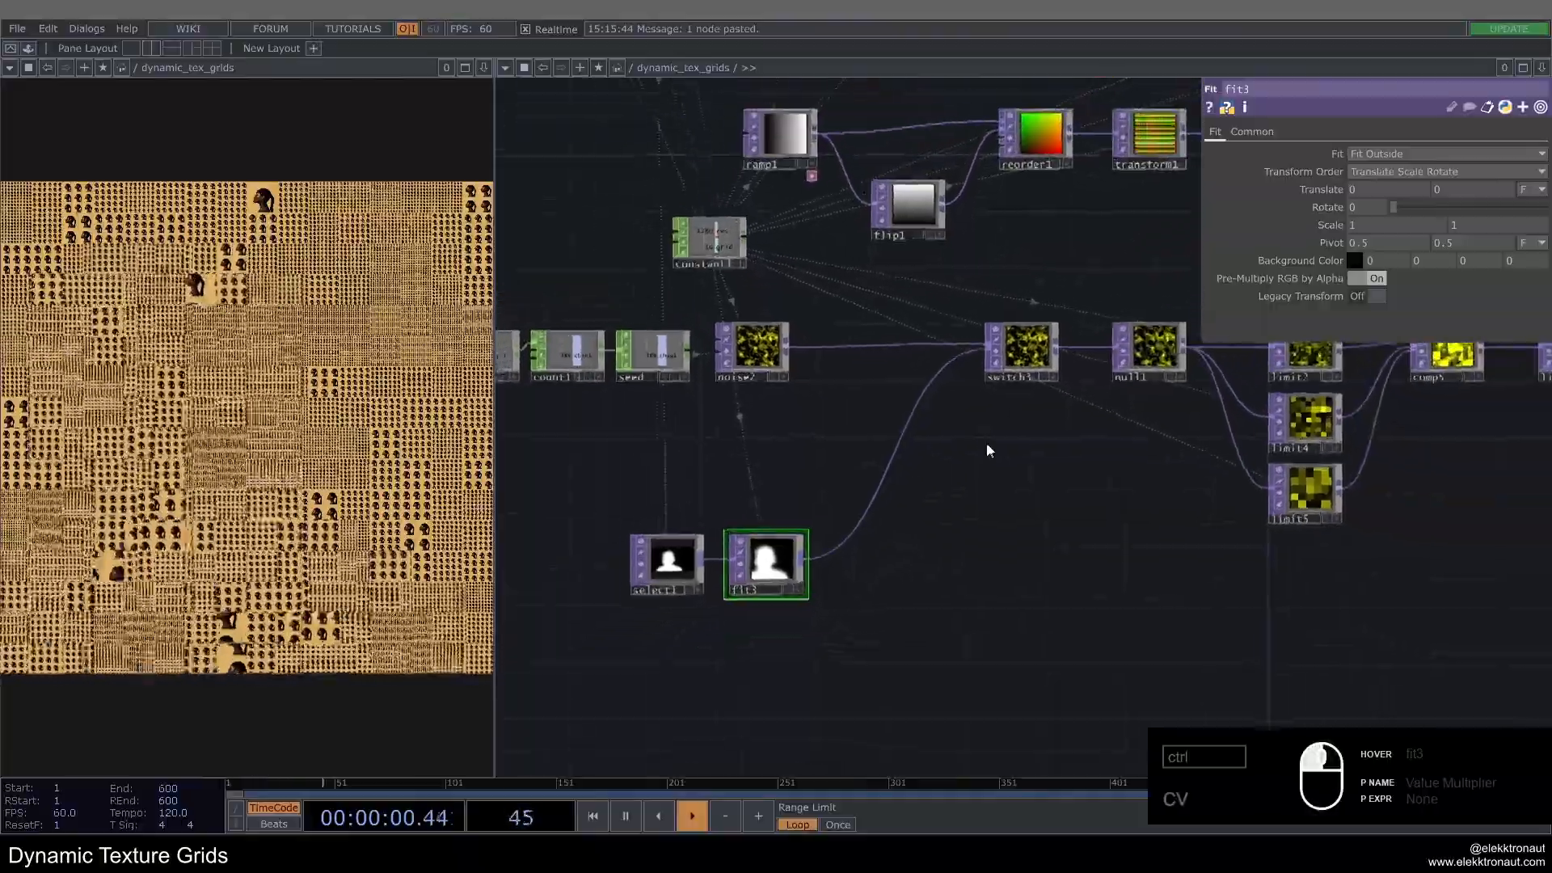
Step: Set the Index of switch3 to 1 so the fit3 silhouette input drives the grid scaling
{"action": "left_click_drag", "start_coordinate": [988, 451], "coordinate": [959, 458]}
{"action": "left_click", "coordinate": [1000, 352]}
{"action": "left_click_drag", "start_coordinate": [1366, 155], "coordinate": [1248, 154]}
{"action": "type", "text": "1"}
{"action": "key", "text": "Return"}
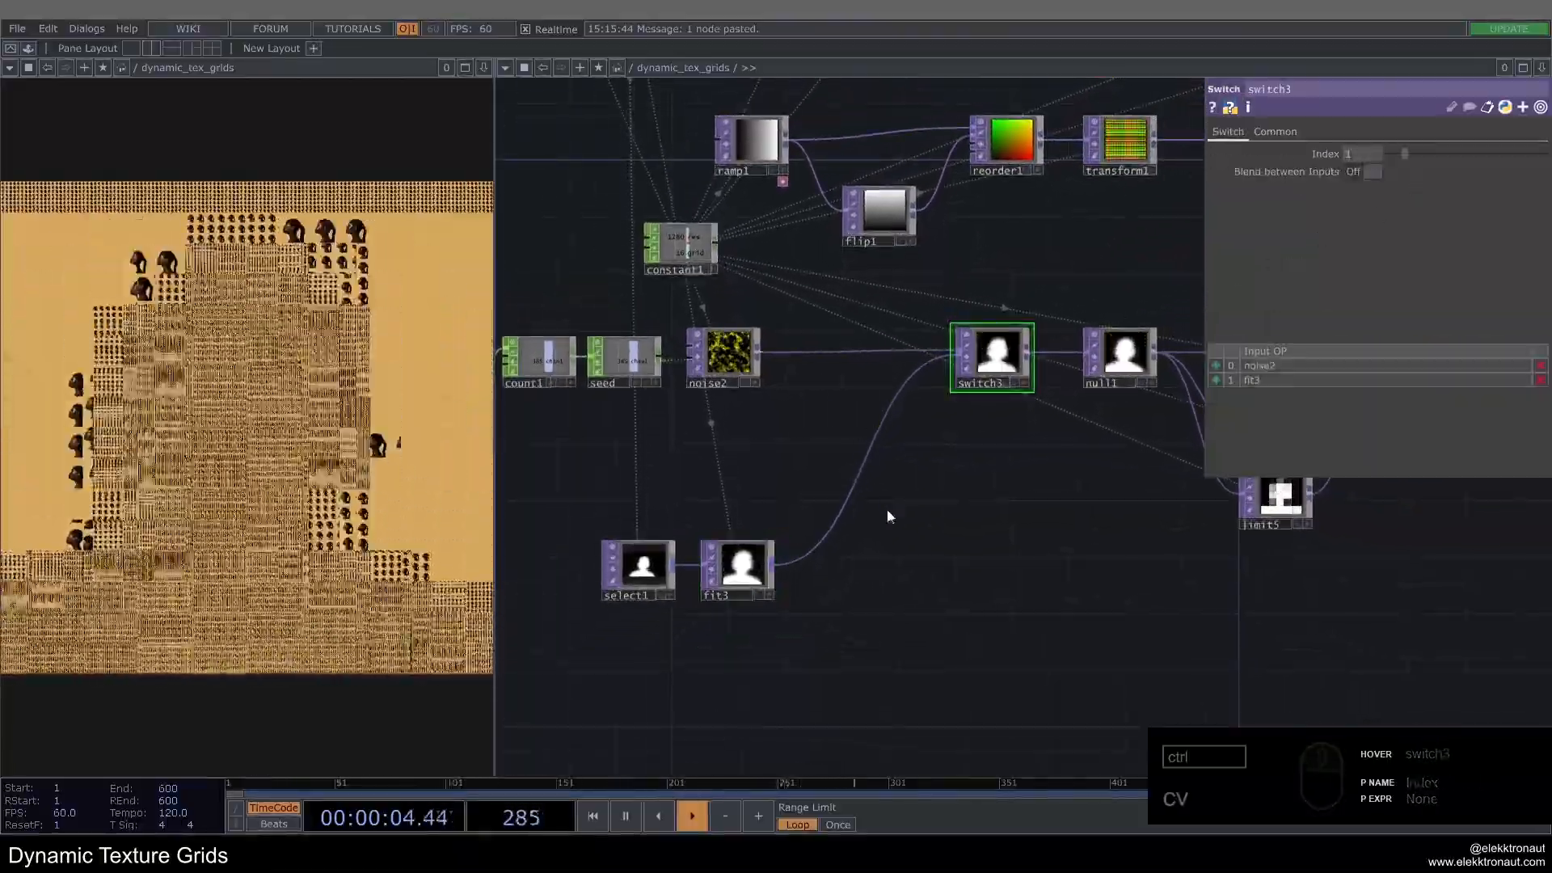
{"action": "scroll", "coordinate": [761, 496], "scroll_direction": "down", "scroll_amount": 2}
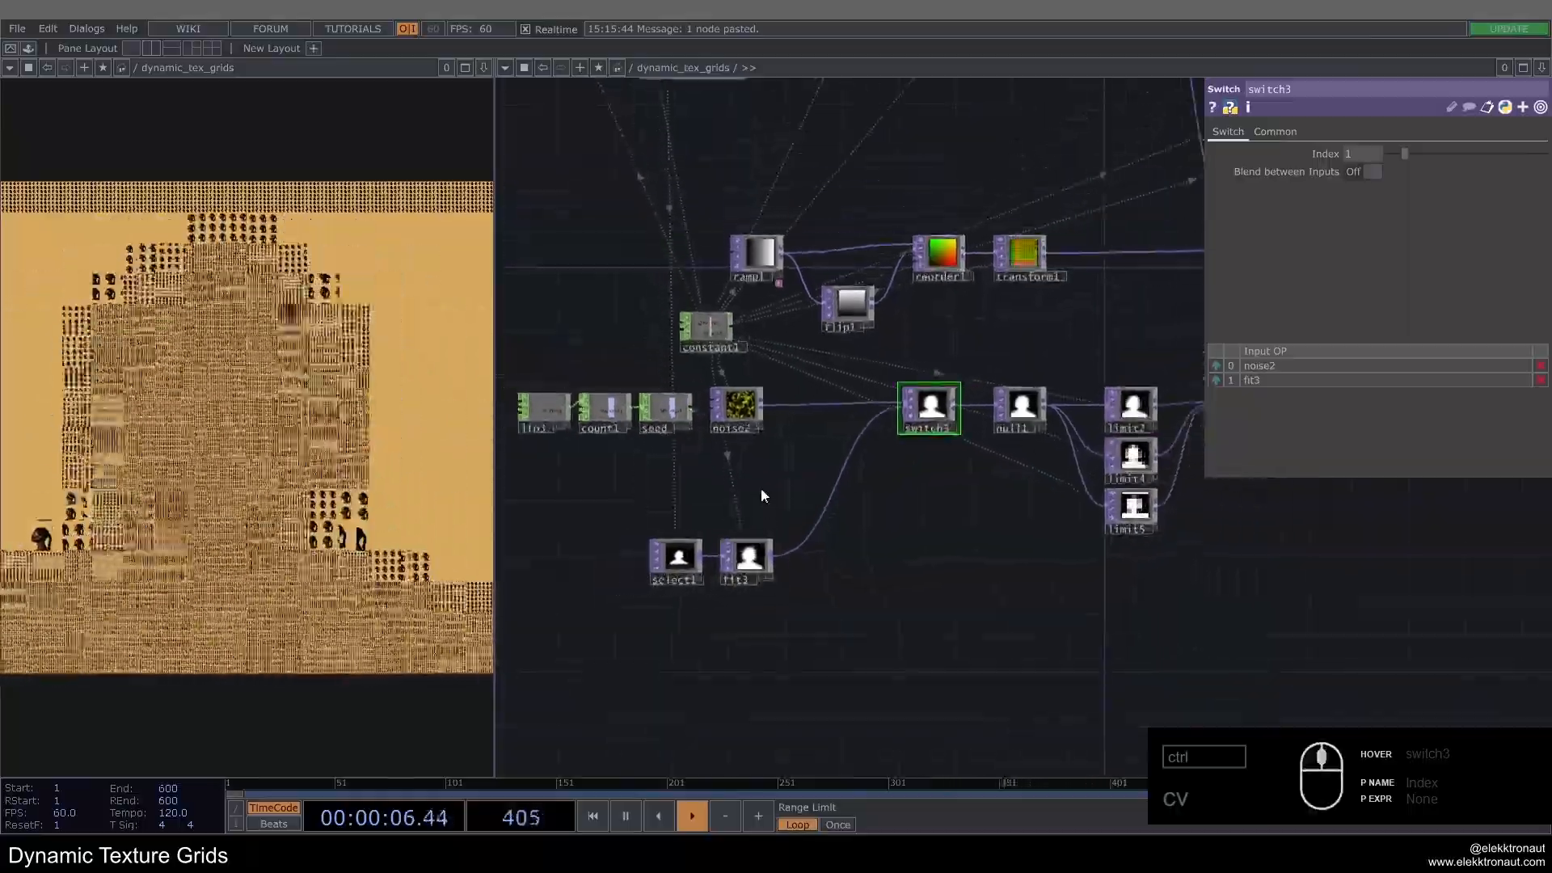
{"action": "scroll", "coordinate": [762, 496], "scroll_direction": "down", "scroll_amount": 3}
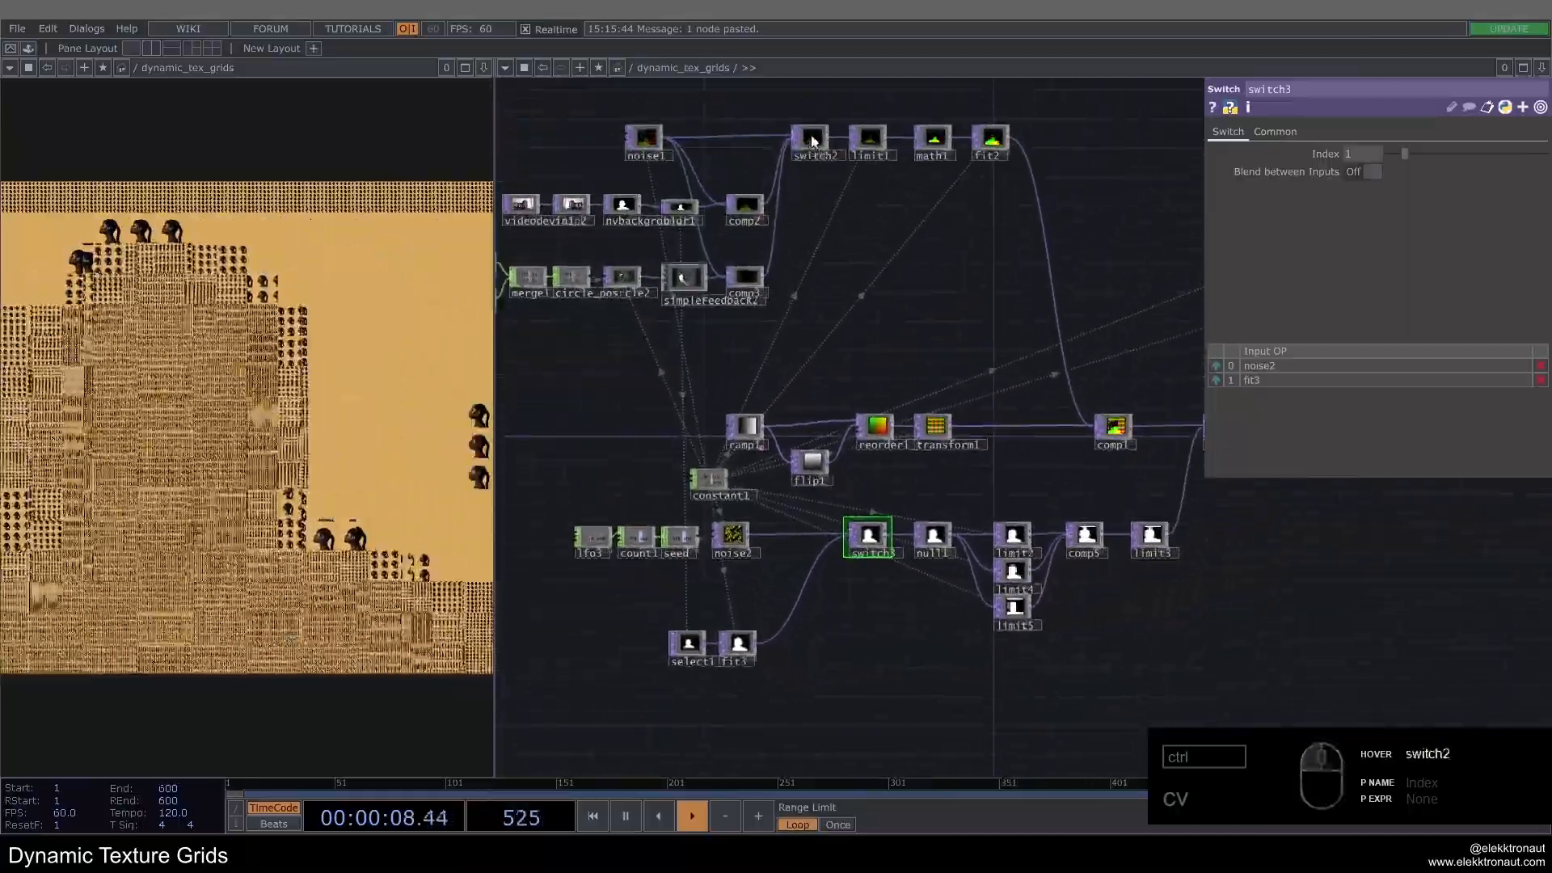
Step: Move select1 farther away from fit3 to open a gap on the wire between them
{"action": "scroll", "coordinate": [802, 641], "scroll_direction": "up", "scroll_amount": 3}
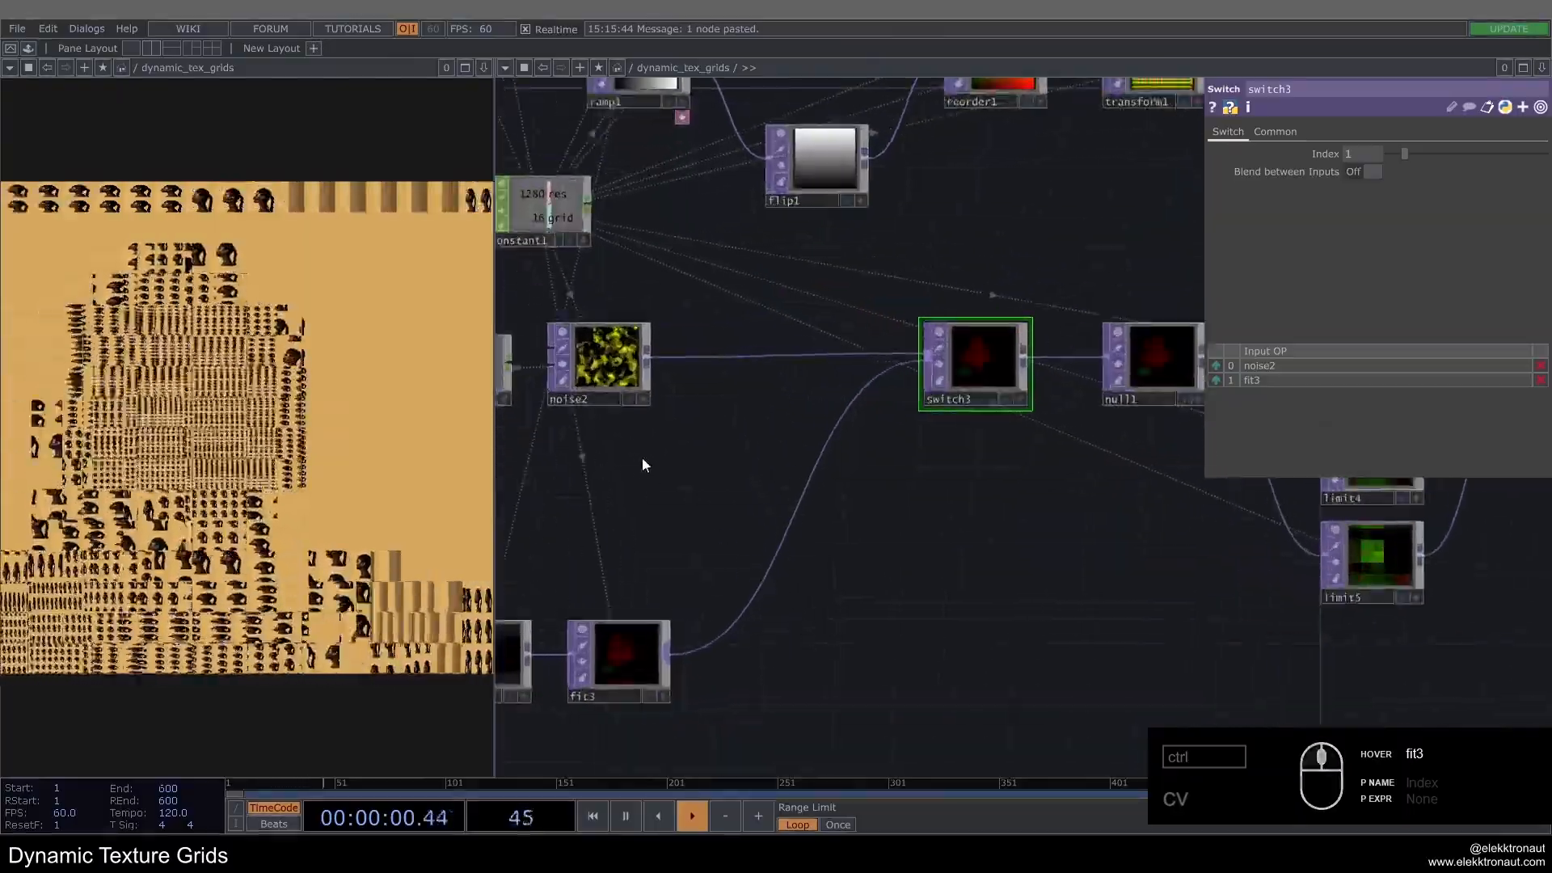
{"action": "left_click_drag", "start_coordinate": [642, 458], "coordinate": [773, 458]}
{"action": "scroll", "coordinate": [773, 458], "scroll_direction": "down", "scroll_amount": 3}
{"action": "scroll", "coordinate": [653, 620], "scroll_direction": "up", "scroll_amount": 3}
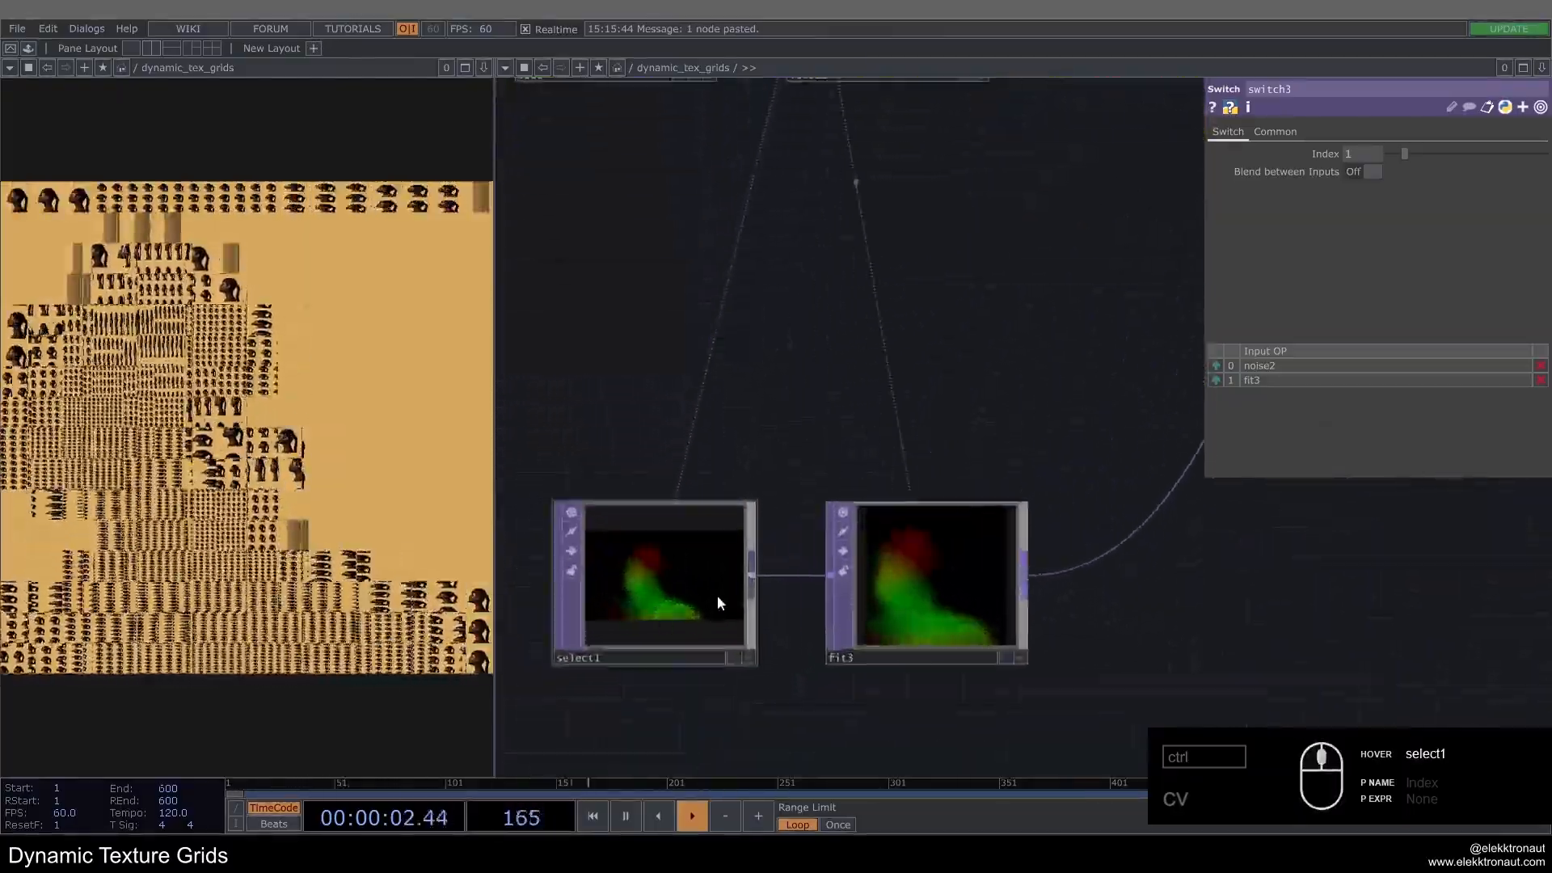
{"action": "scroll", "coordinate": [653, 566], "scroll_direction": "down", "scroll_amount": 3}
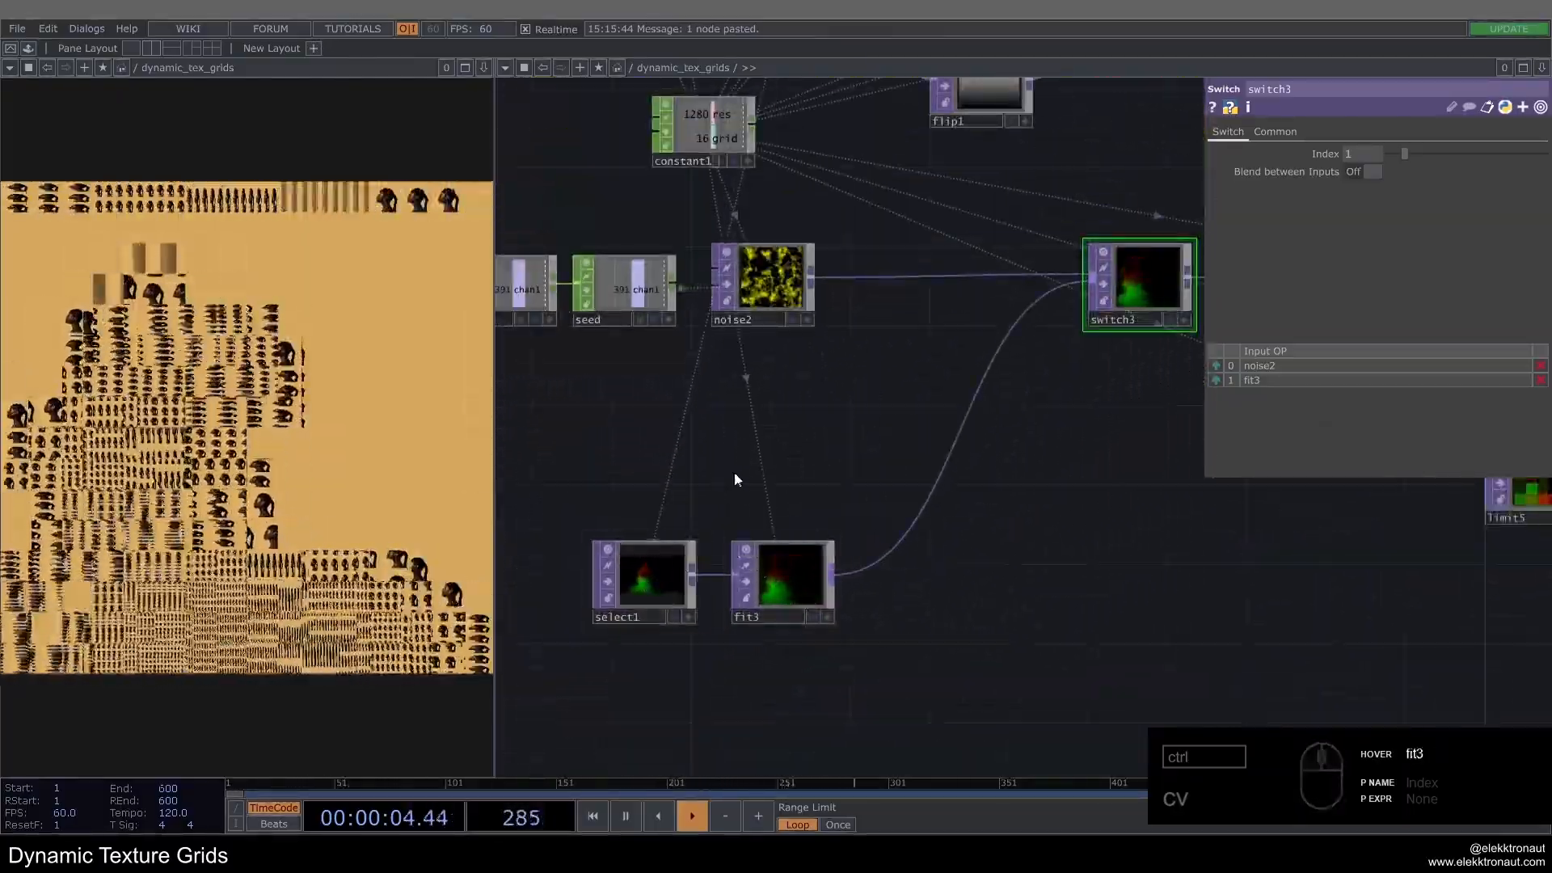
{"action": "left_click_drag", "start_coordinate": [734, 472], "coordinate": [836, 474]}
{"action": "left_click_drag", "start_coordinate": [775, 589], "coordinate": [696, 589]}
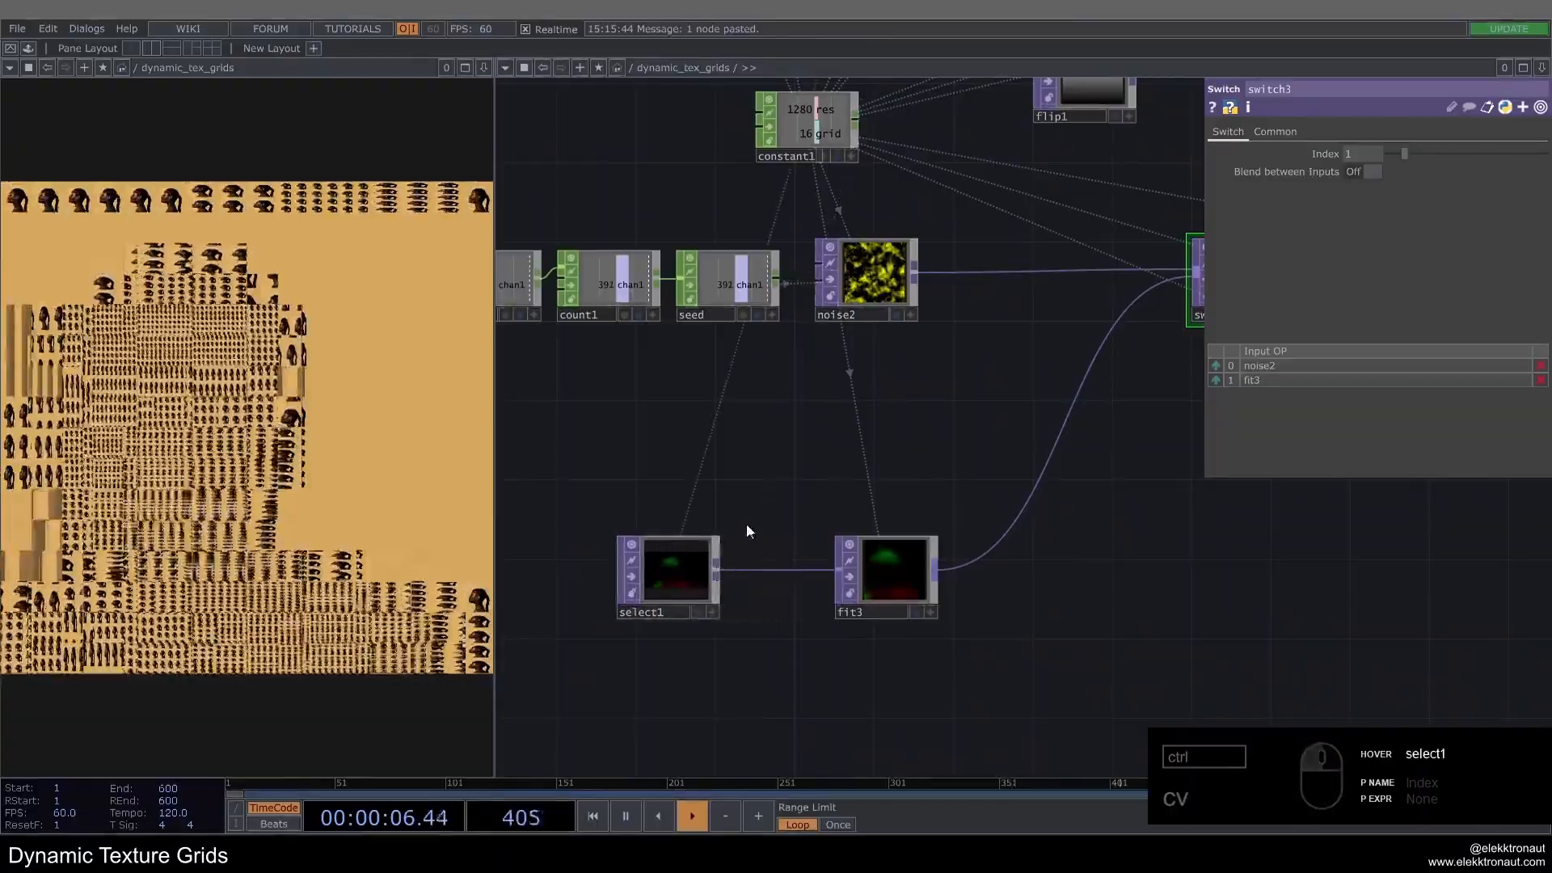
{"action": "scroll", "coordinate": [774, 568], "scroll_direction": "down", "scroll_amount": 2}
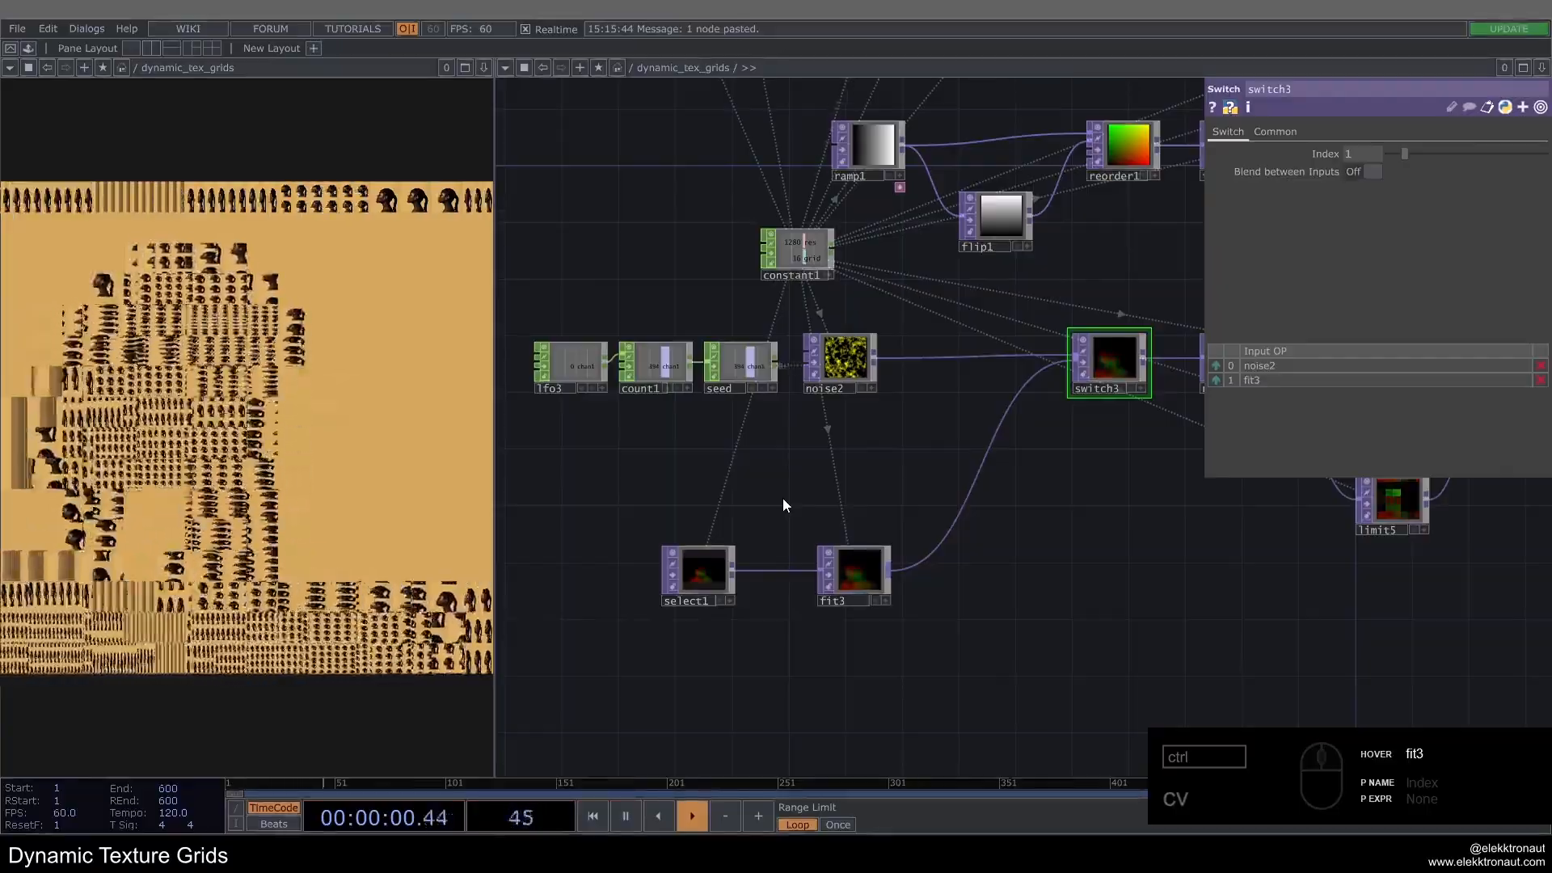
Step: Try an HSV Adjust TOP between fit3 and switch3 with the Saturation Multiplier at 0, and delete it again
{"action": "left_click_drag", "start_coordinate": [766, 506], "coordinate": [636, 514]}
{"action": "left_click_drag", "start_coordinate": [735, 576], "coordinate": [682, 569]}
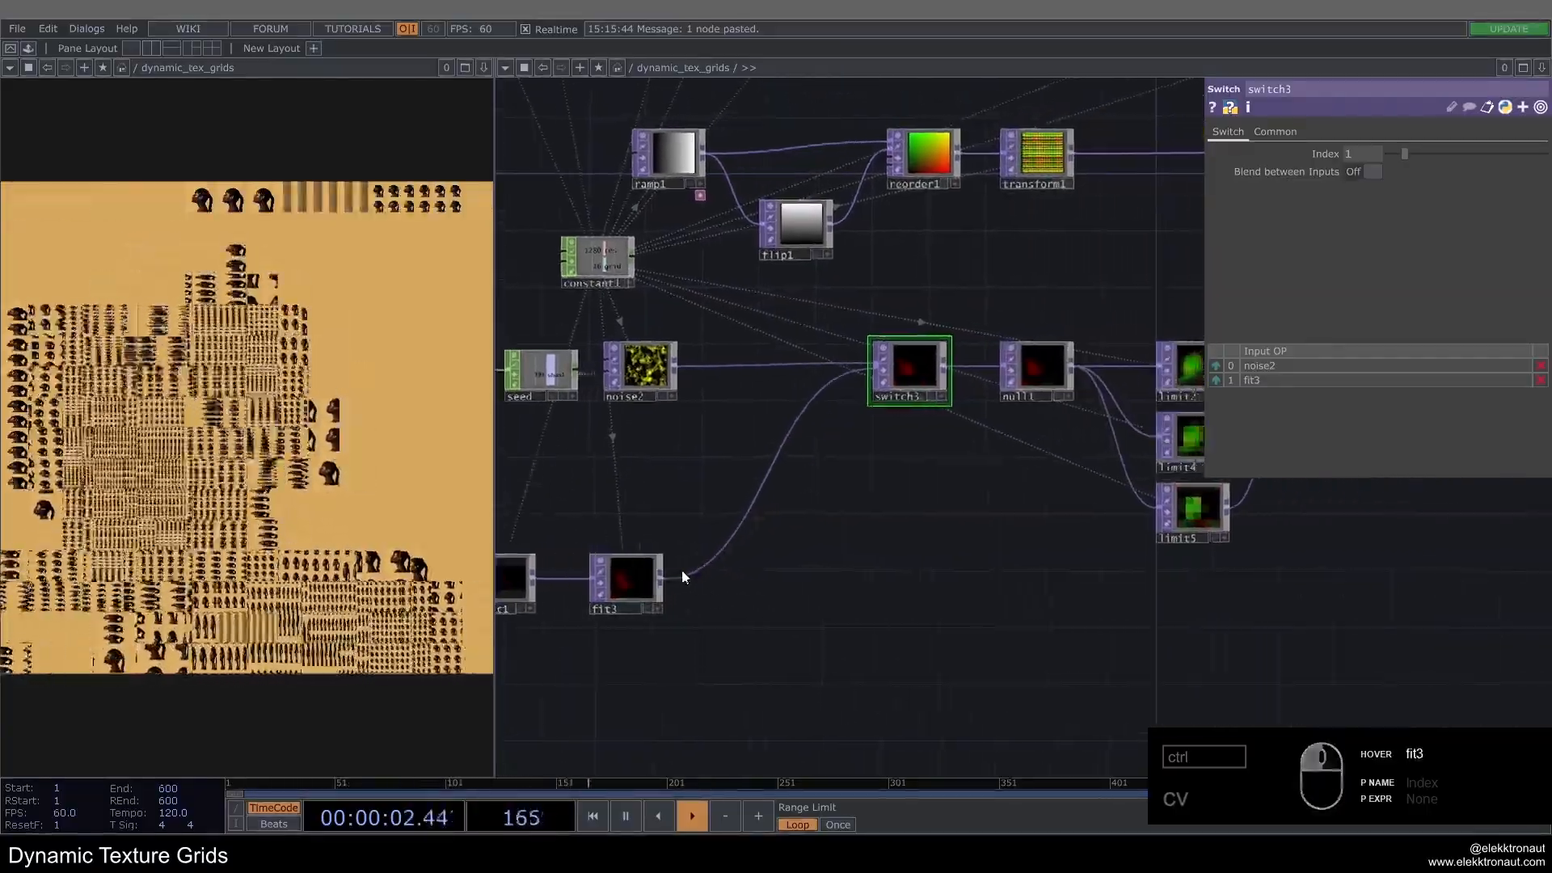
{"action": "right_click", "coordinate": [697, 544]}
{"action": "left_click", "coordinate": [710, 560]}
{"action": "type", "text": "hs"}
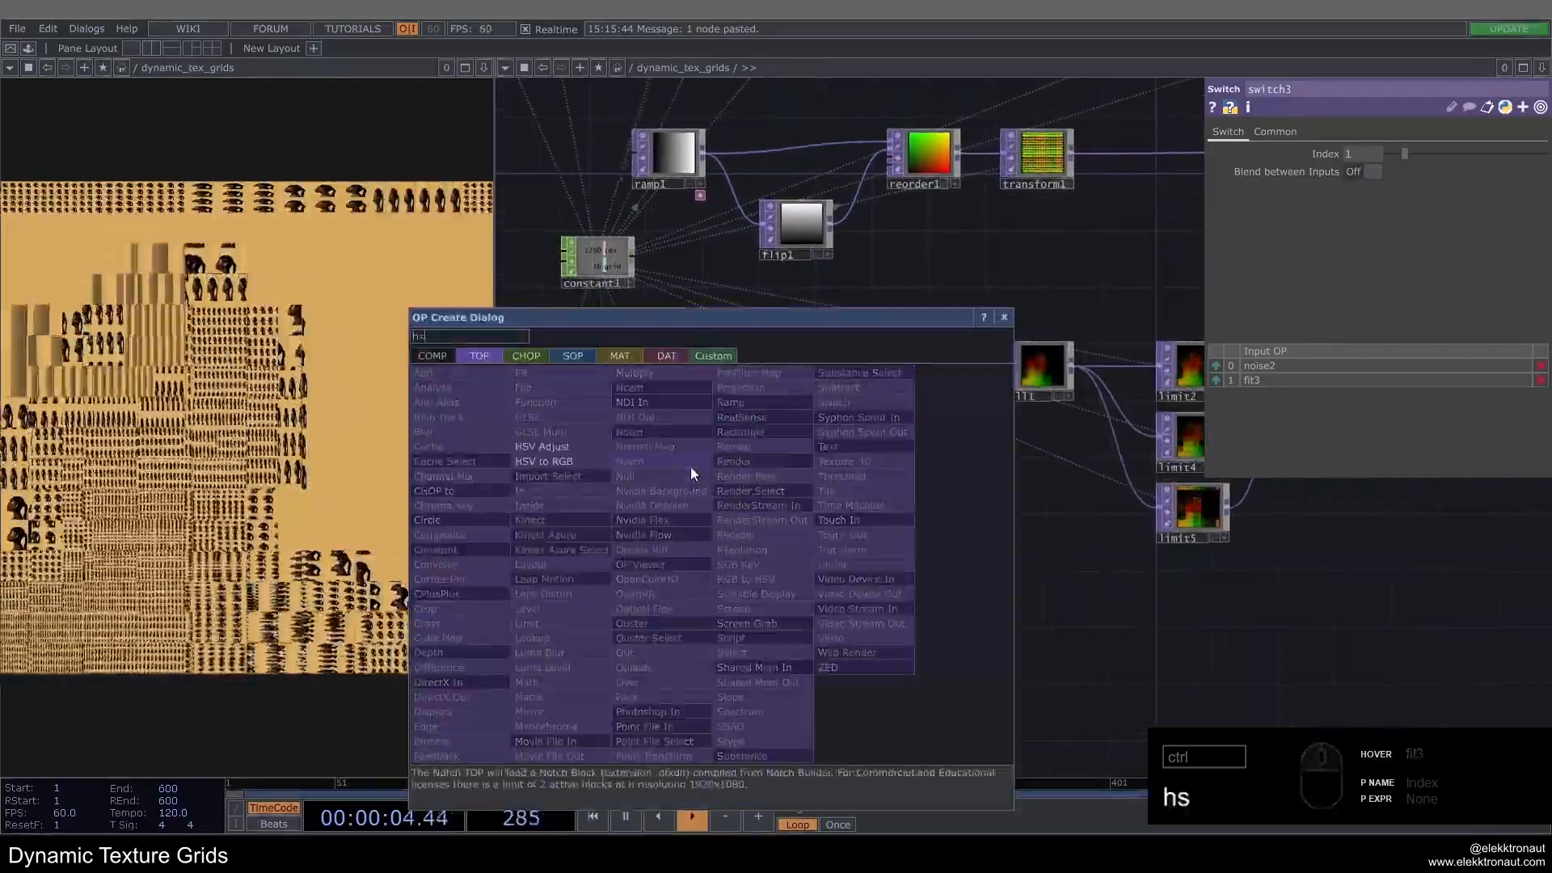
{"action": "left_click", "coordinate": [566, 446]}
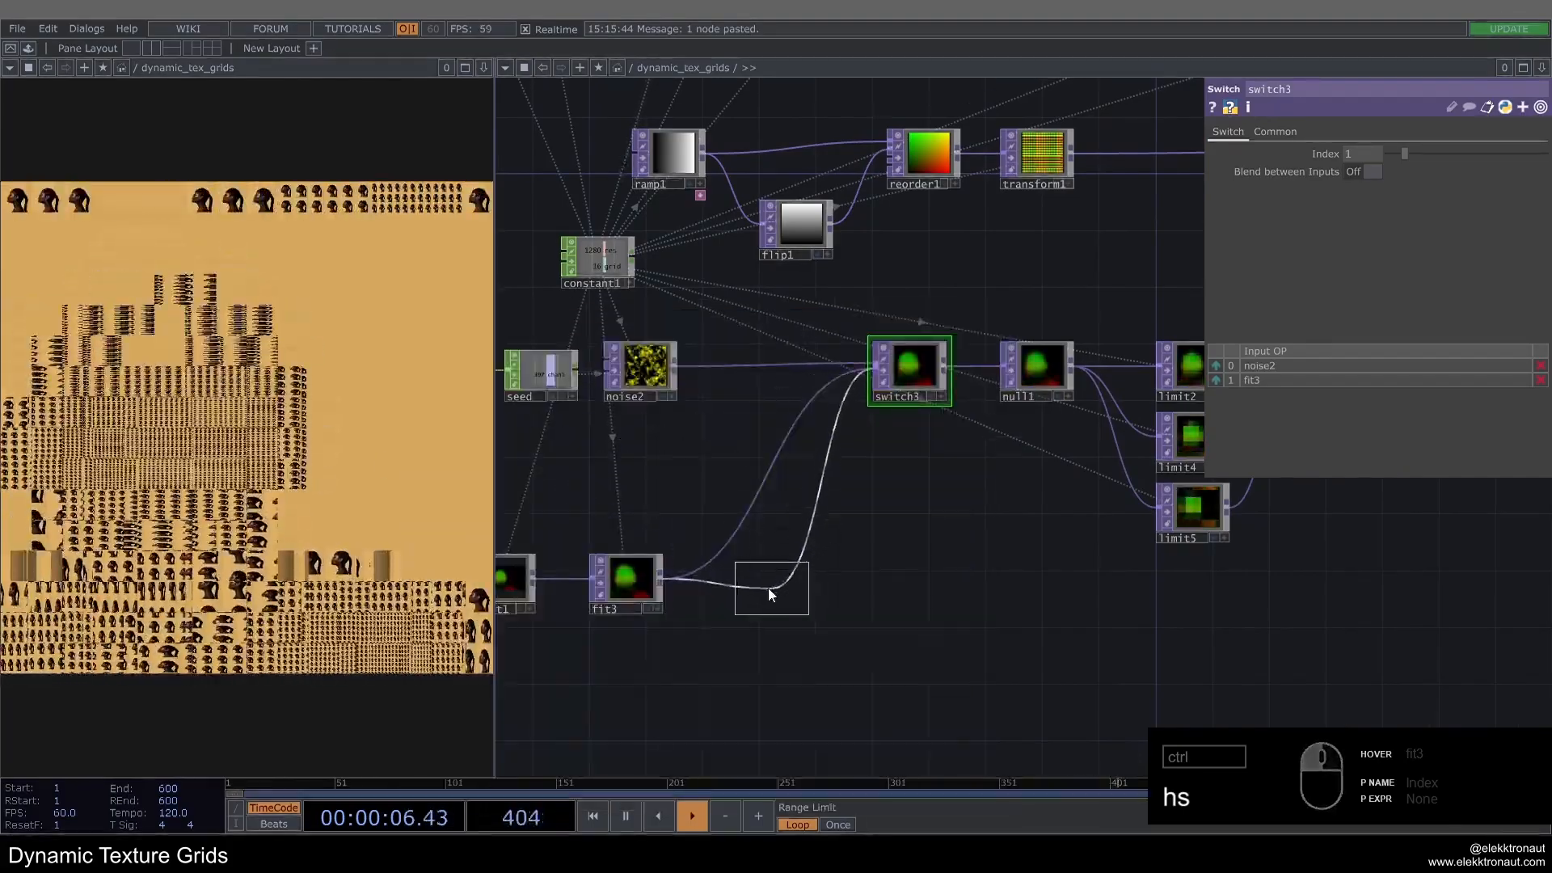
{"action": "left_click", "coordinate": [768, 588]}
{"action": "left_click_drag", "start_coordinate": [1424, 293], "coordinate": [1300, 293]}
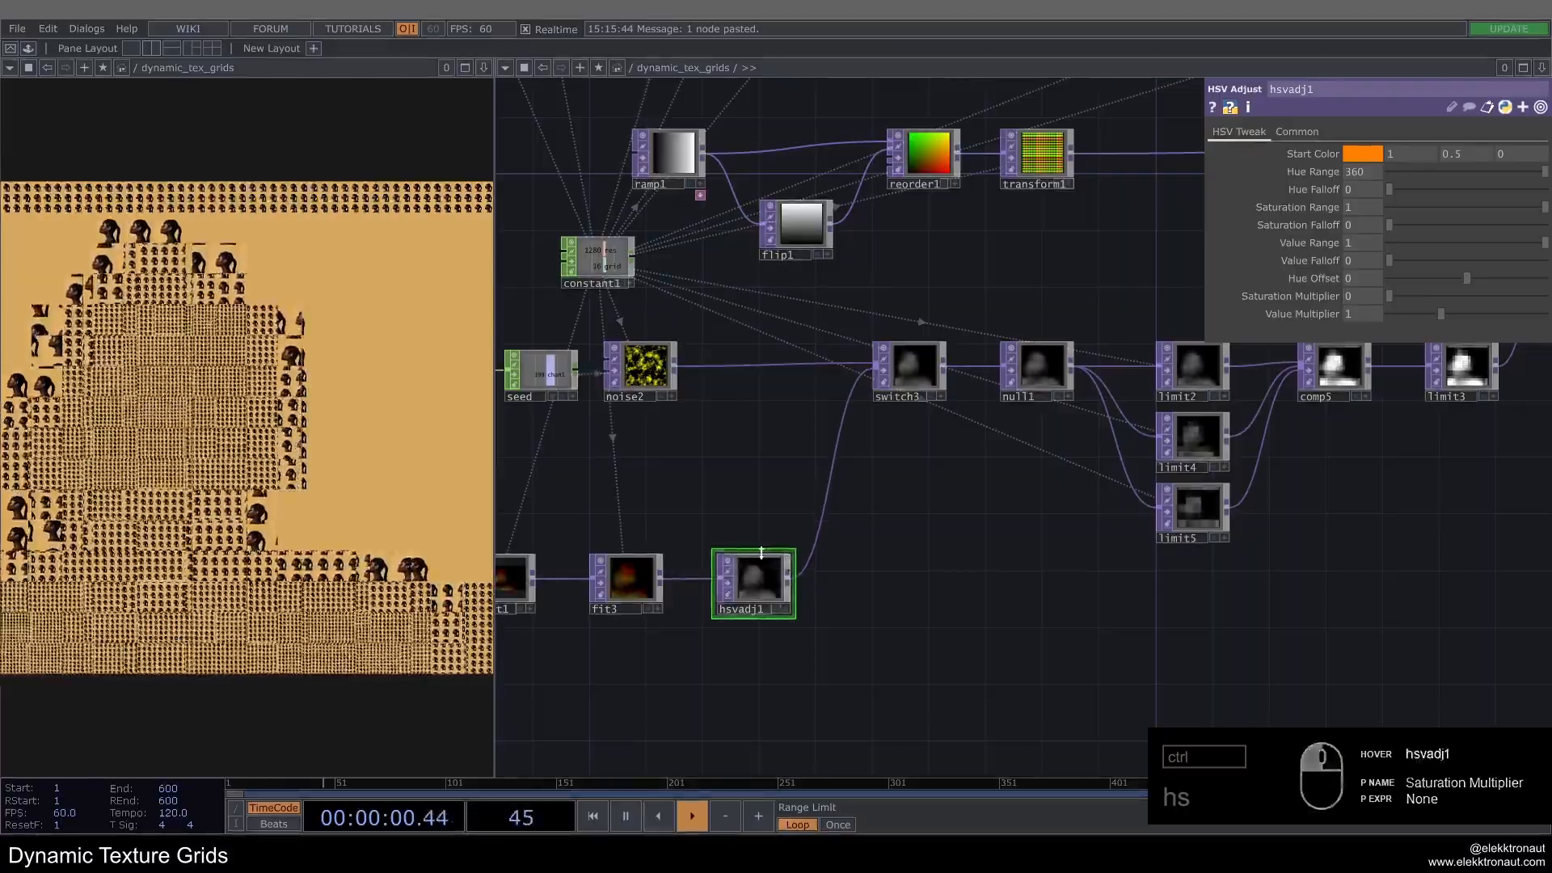
{"action": "key", "text": "Delete"}
Step: Insert a Monochrome TOP on the wire between fit3 and switch3
{"action": "right_click", "coordinate": [726, 575]}
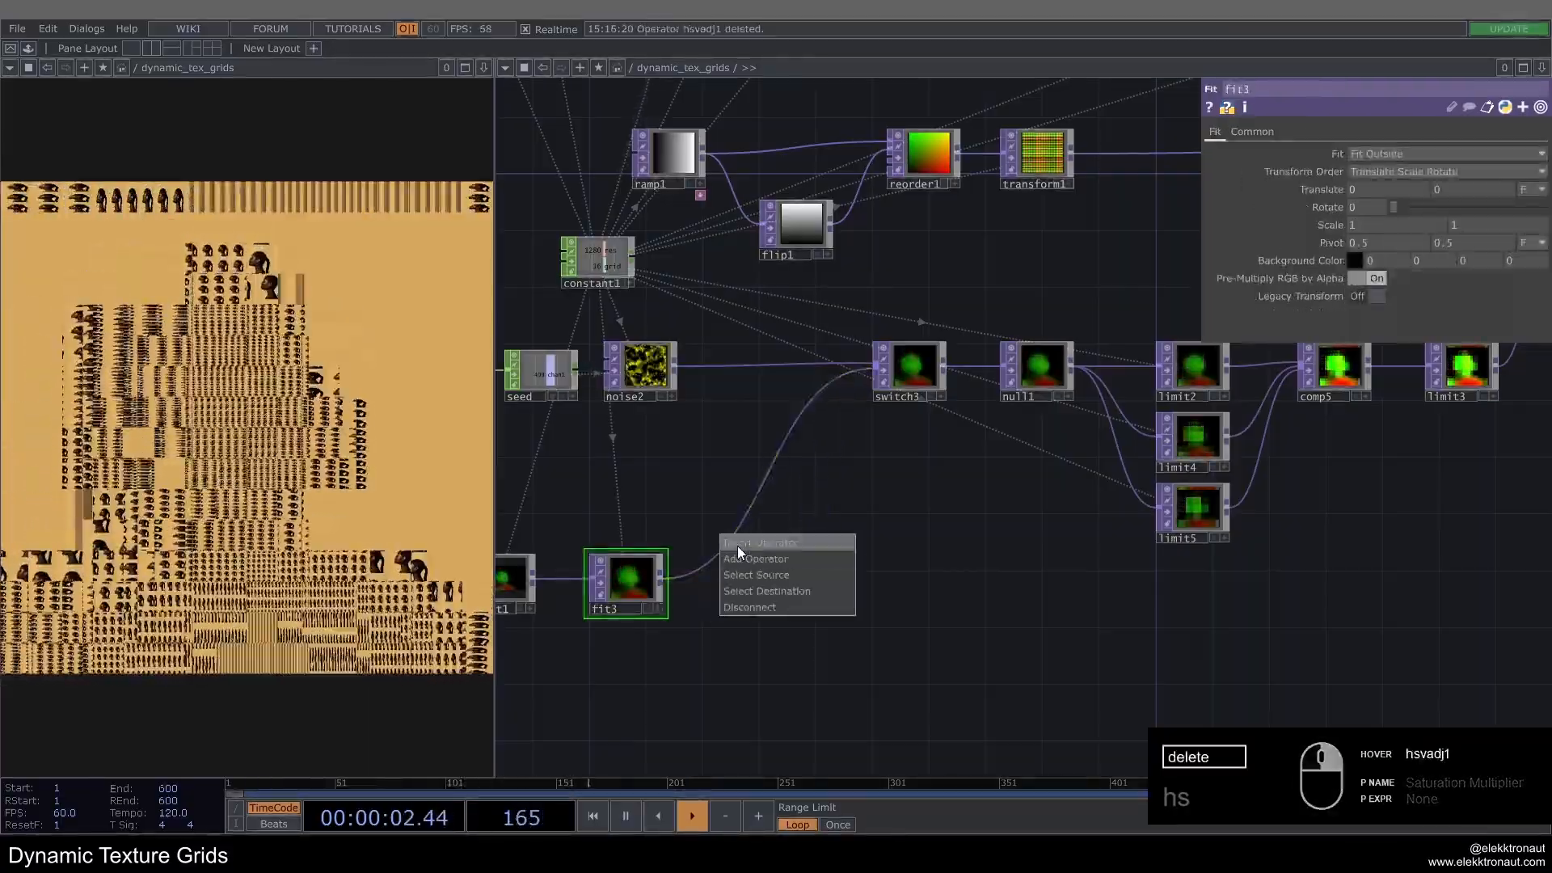
{"action": "left_click", "coordinate": [735, 546]}
{"action": "type", "text": "mon"}
{"action": "left_click", "coordinate": [627, 547]}
{"action": "left_click", "coordinate": [768, 576]}
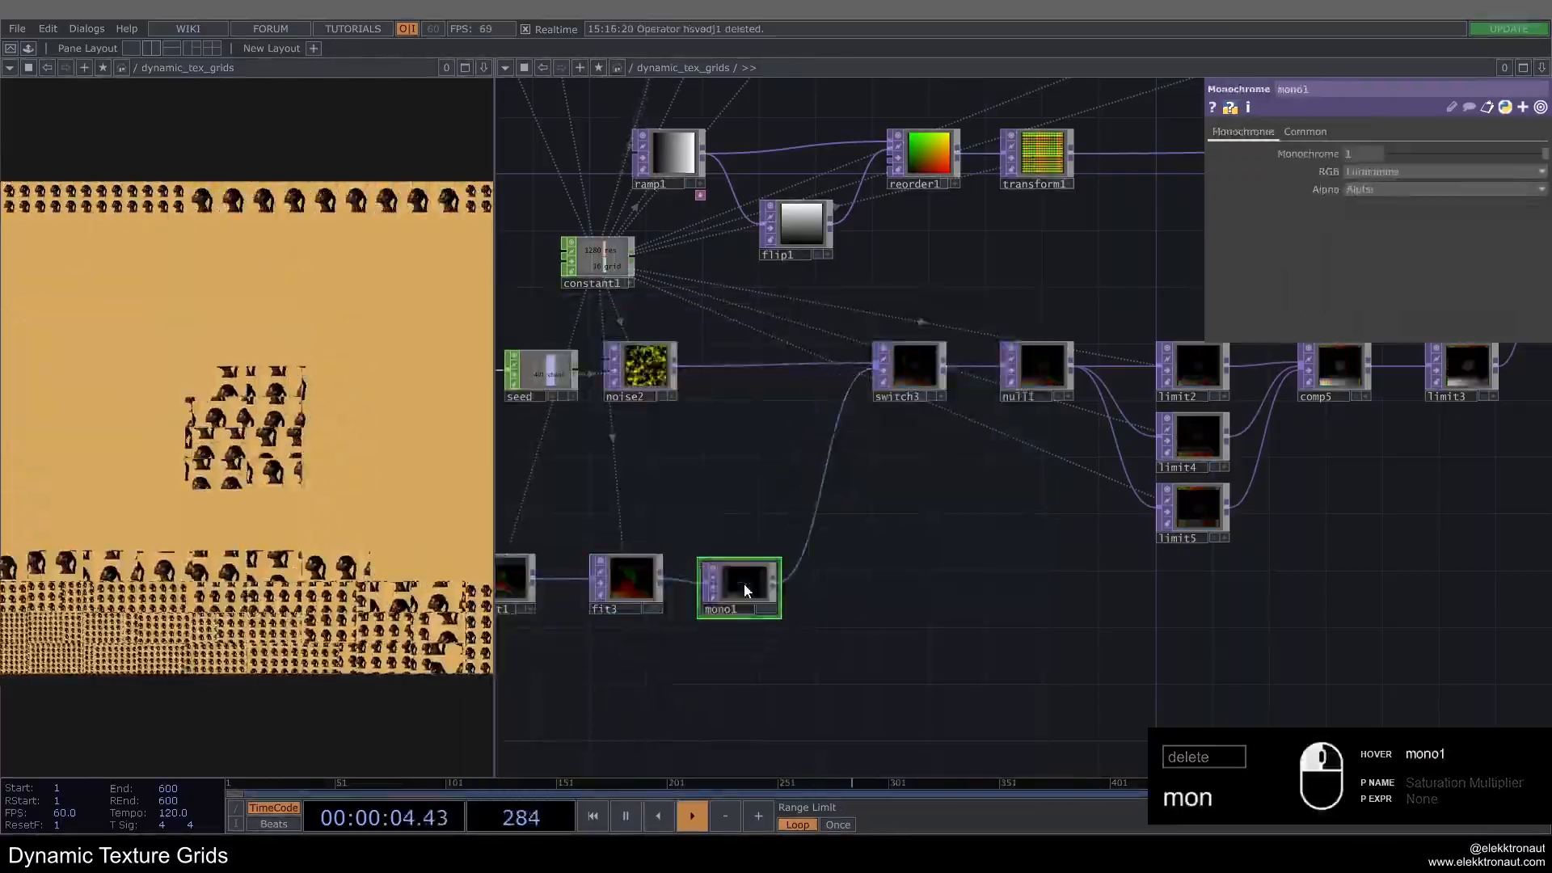
Step: Cut mono1 from behind fit3, move fit3 farther along the row, and paste mono1 between select1 and fit3
{"action": "key", "text": "ctrl+x"}
{"action": "left_click_drag", "start_coordinate": [656, 579], "coordinate": [786, 581]}
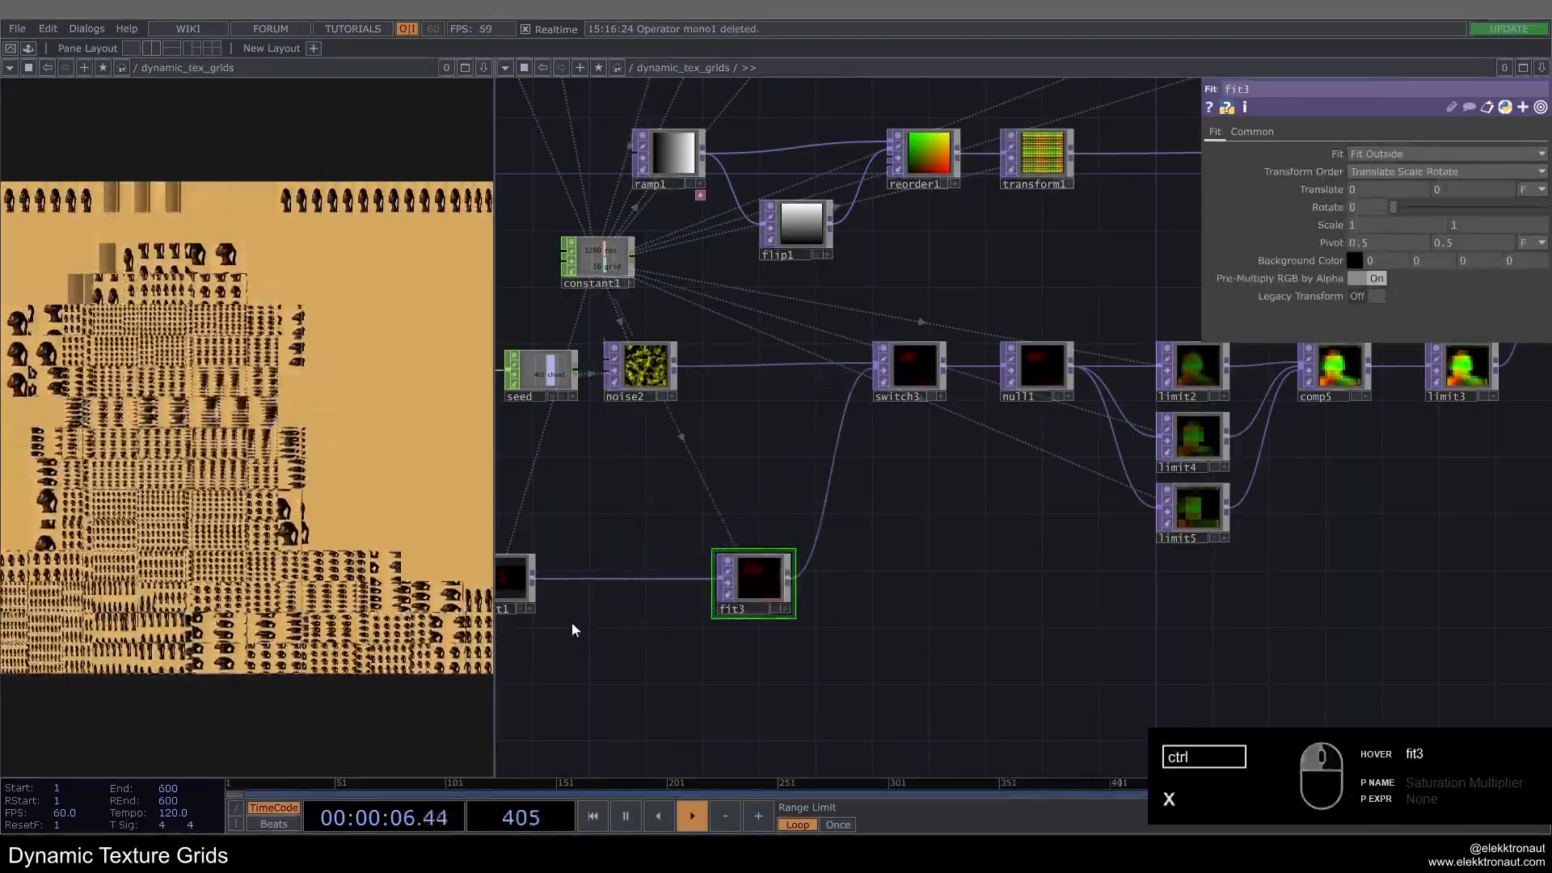
{"action": "key", "text": "ctrl+v"}
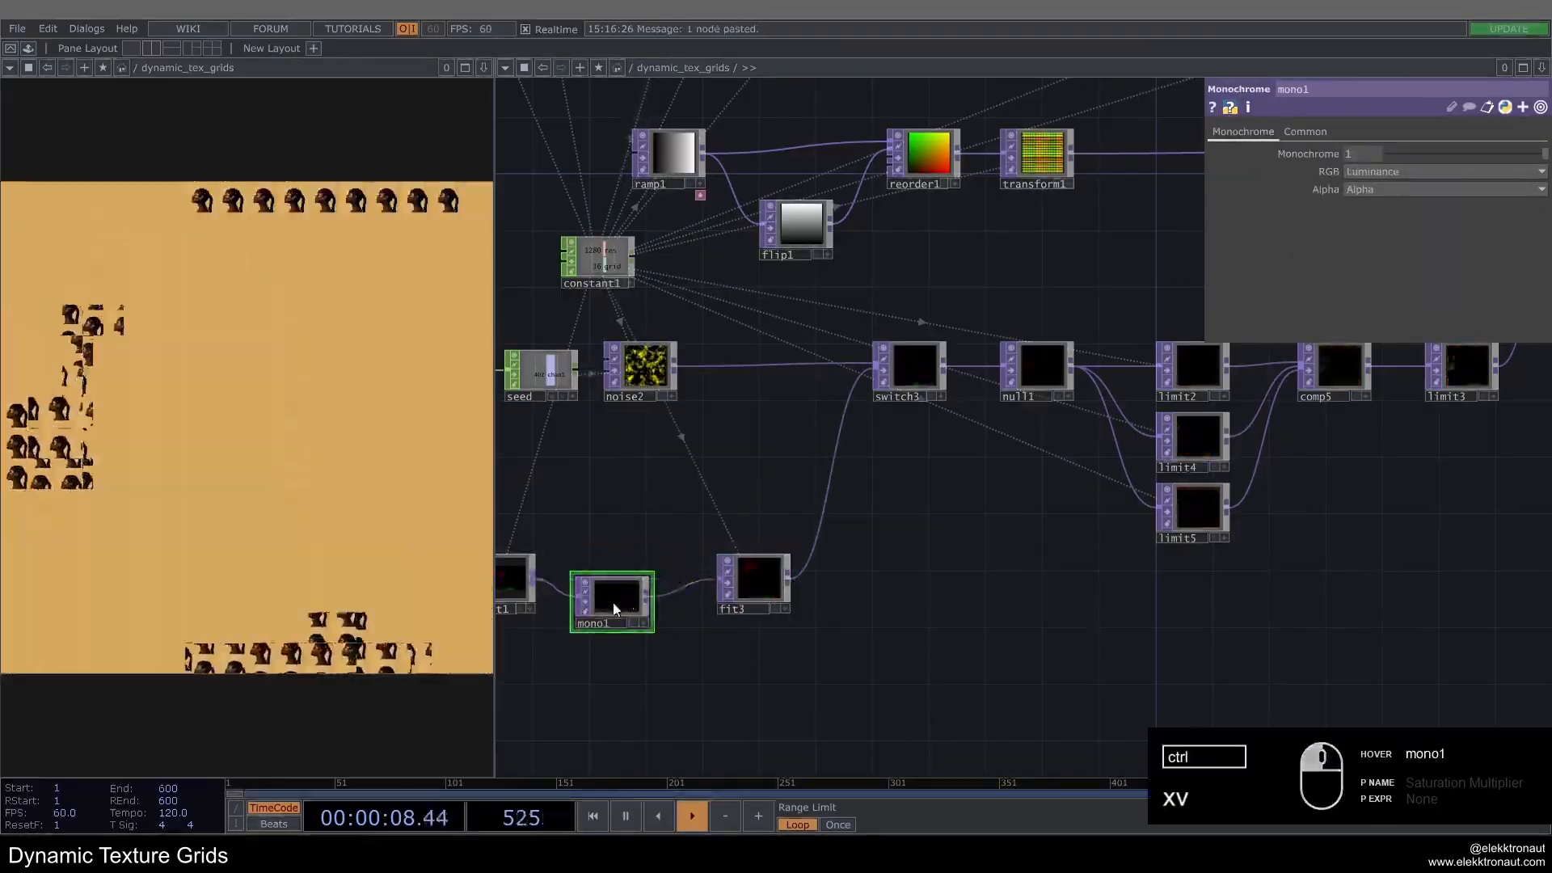
{"action": "left_click_drag", "start_coordinate": [619, 511], "coordinate": [701, 521]}
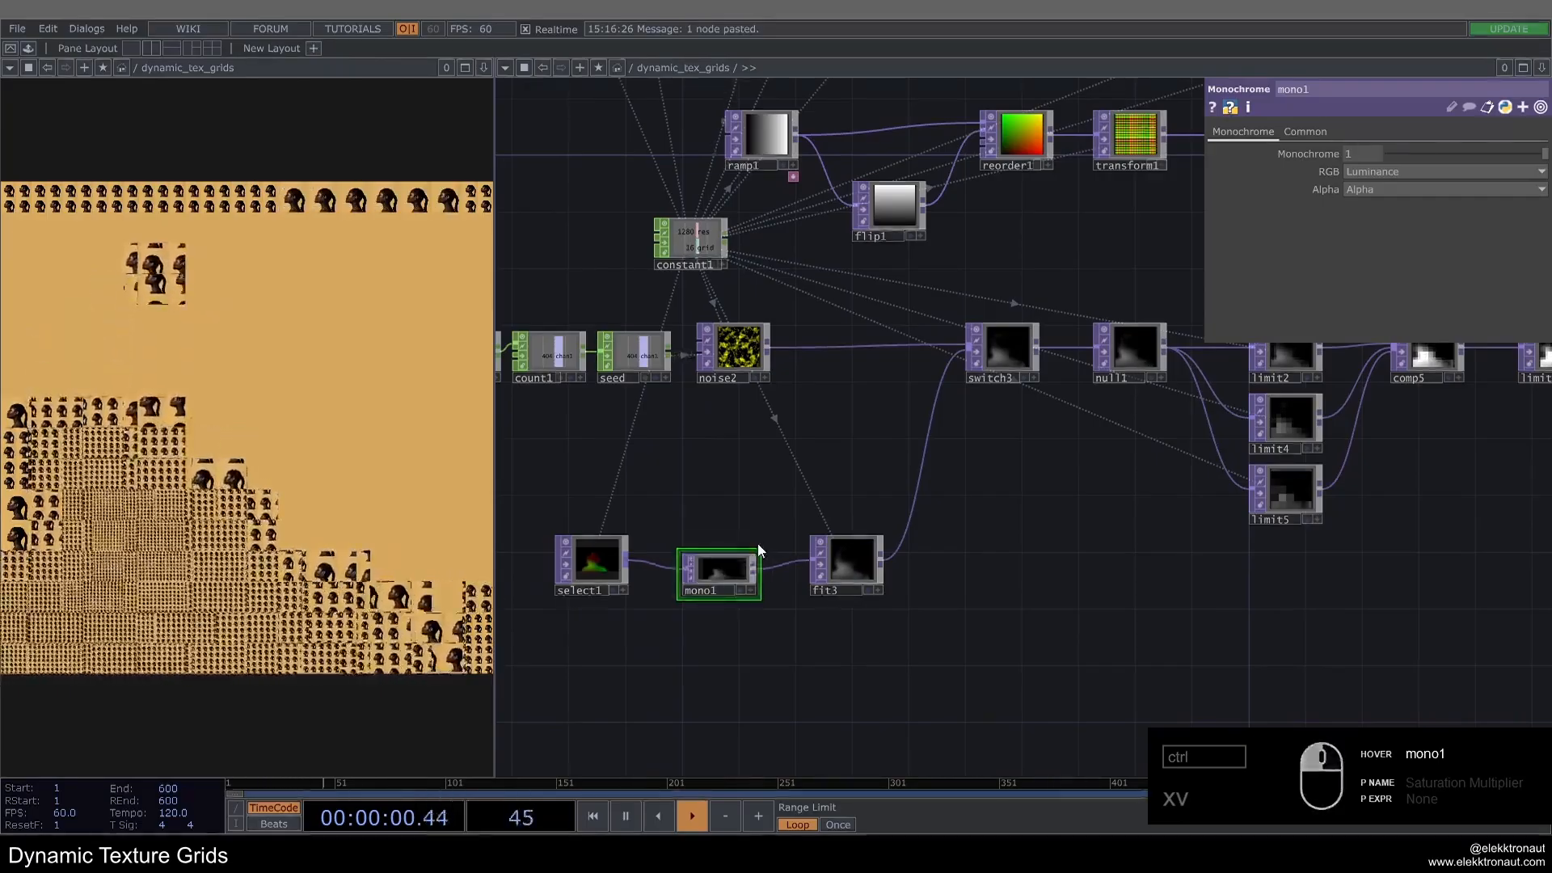
{"action": "scroll", "coordinate": [704, 530], "scroll_direction": "down", "scroll_amount": 3}
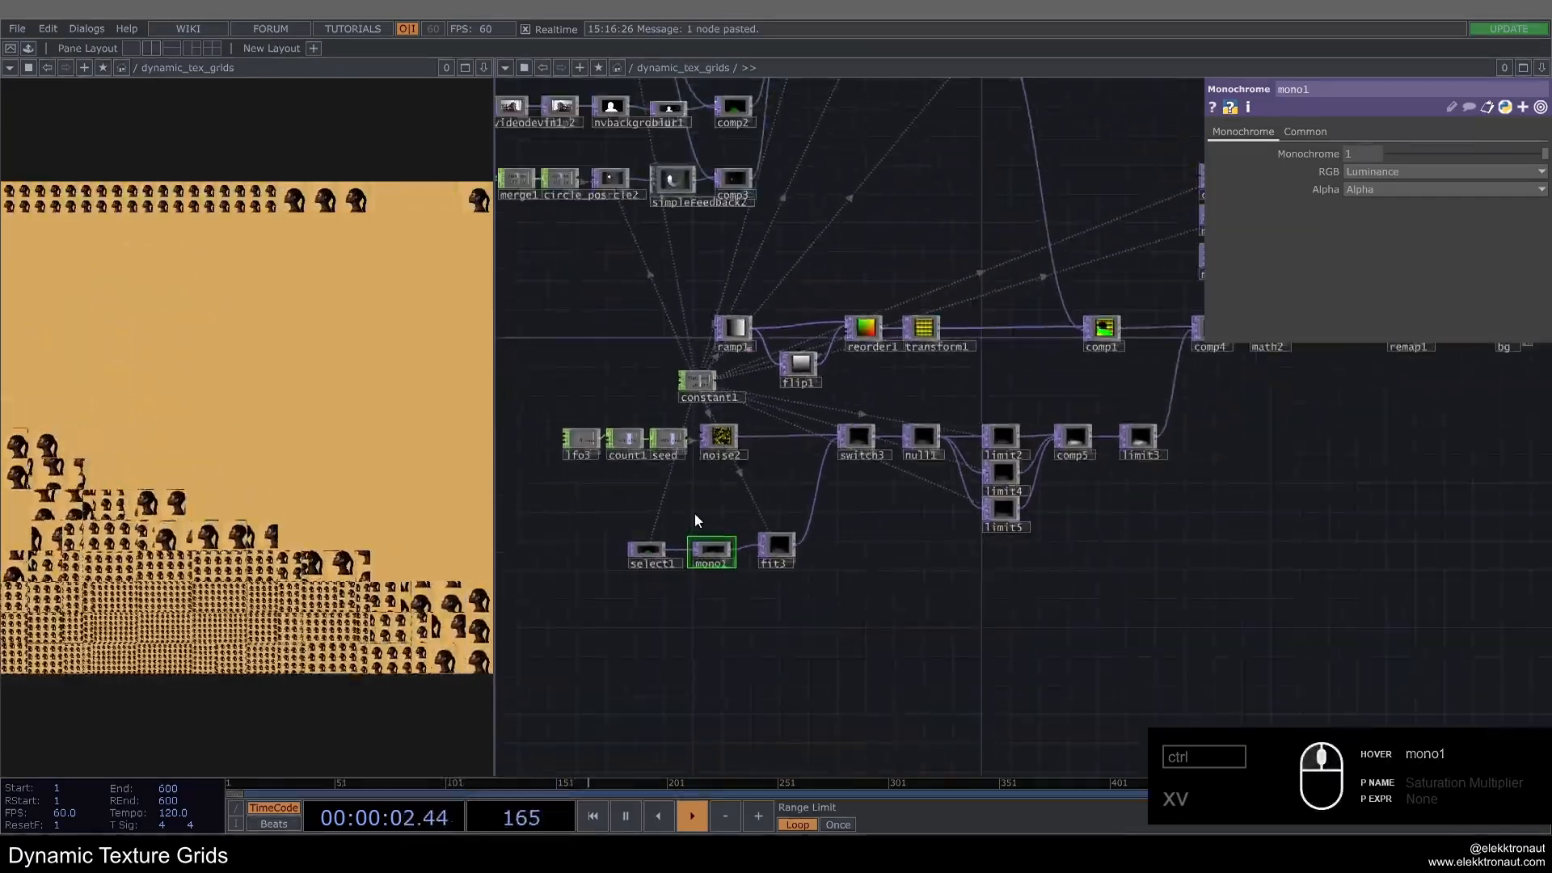
{"action": "scroll", "coordinate": [736, 508], "scroll_direction": "up", "scroll_amount": 3}
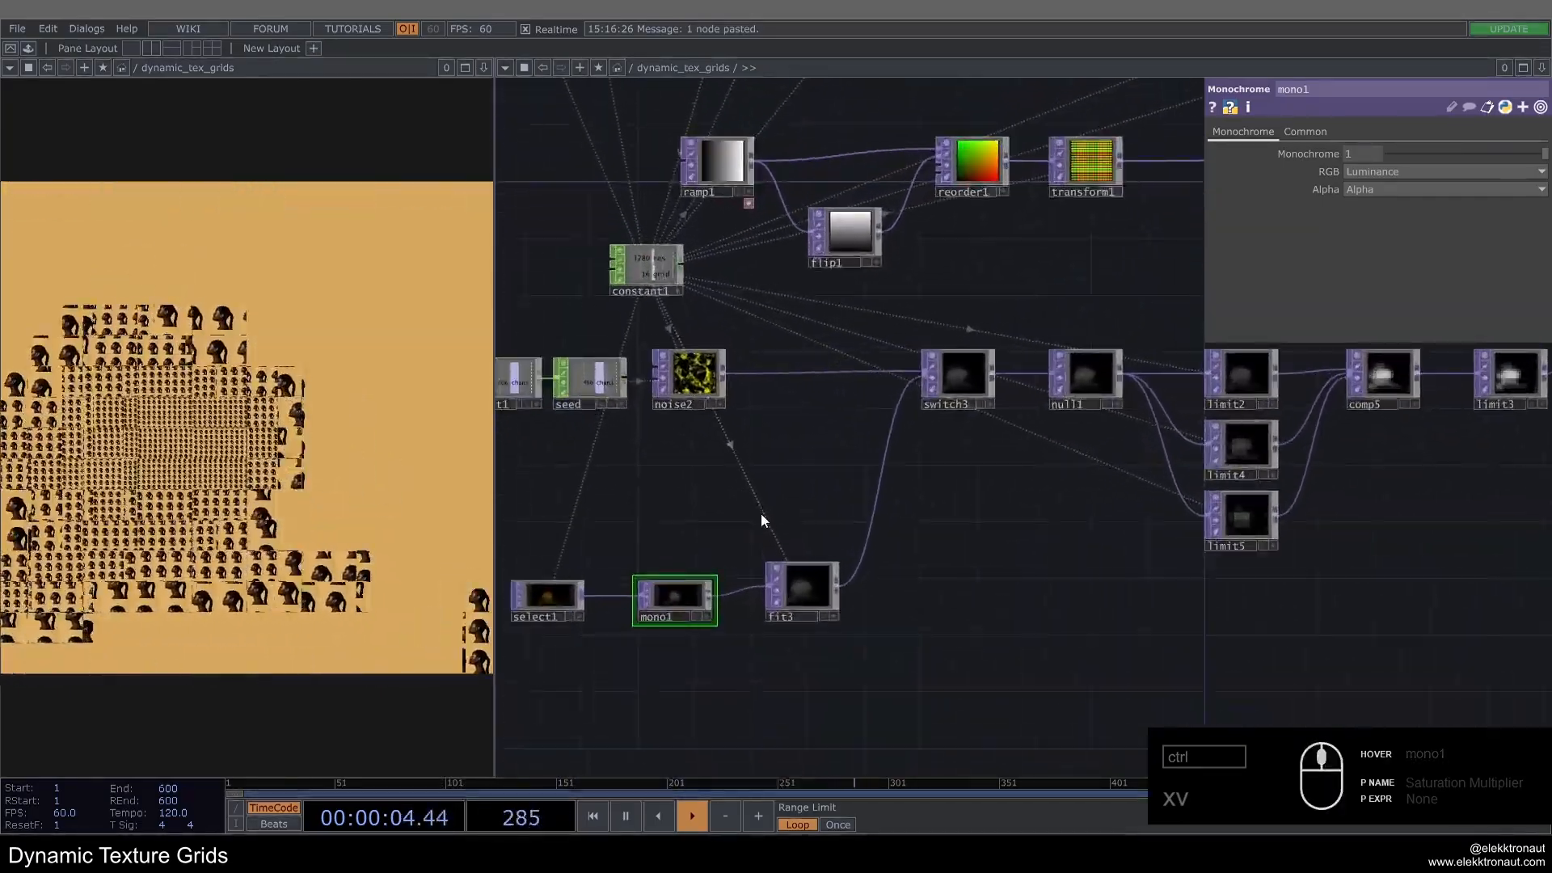
Step: Insert a Level TOP on the wire between fit3 and switch3
{"action": "scroll", "coordinate": [779, 509], "scroll_direction": "up", "scroll_amount": 3}
{"action": "left_click", "coordinate": [794, 537]}
{"action": "scroll", "coordinate": [756, 566], "scroll_direction": "up", "scroll_amount": 2}
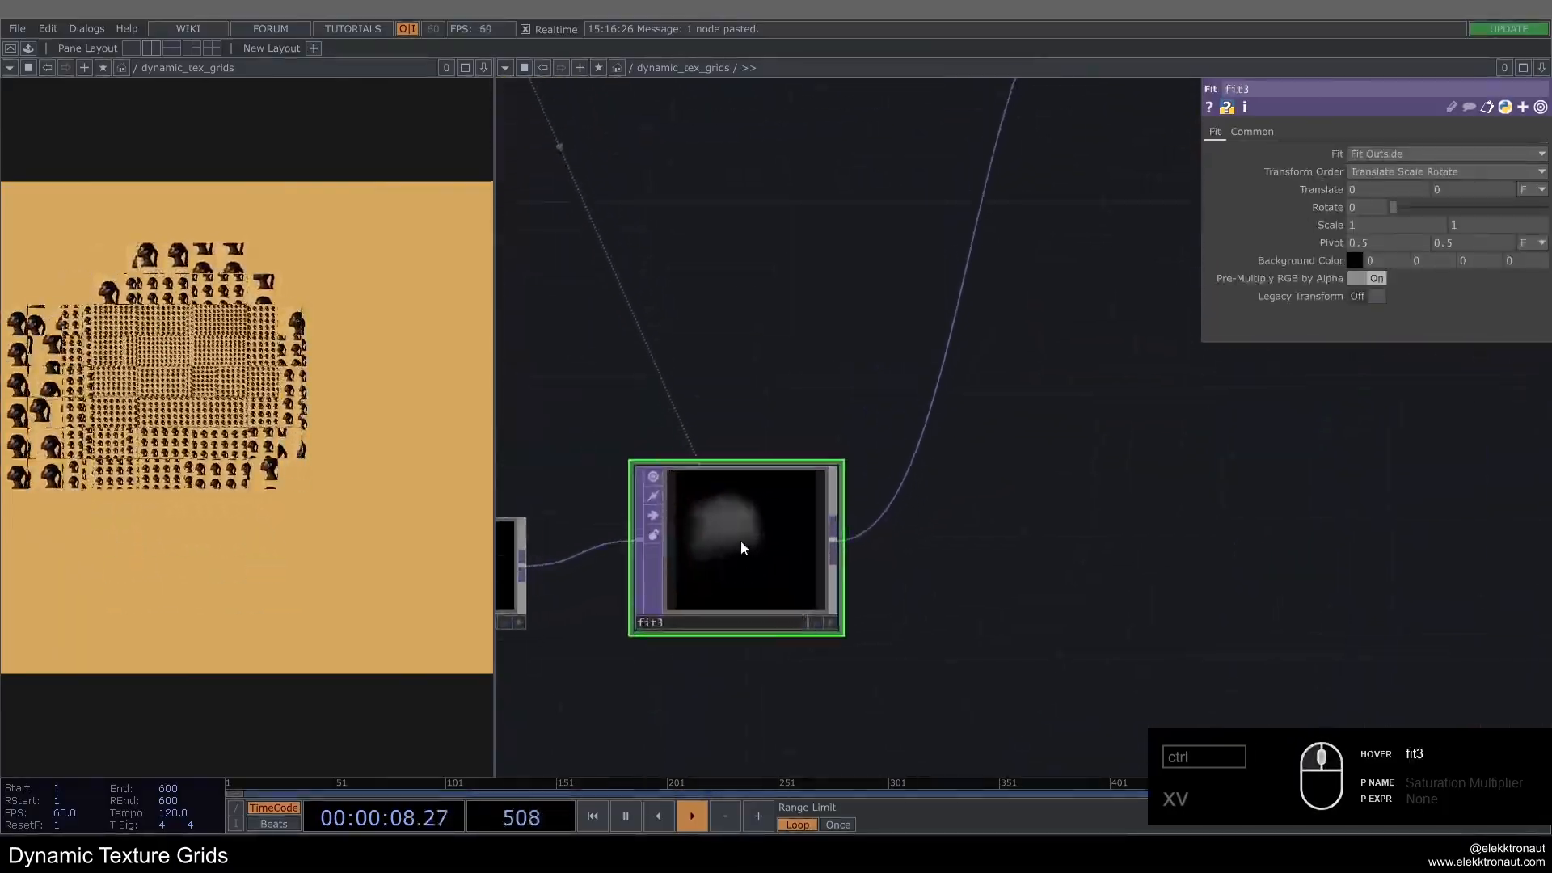
{"action": "scroll", "coordinate": [738, 527], "scroll_direction": "down", "scroll_amount": 3}
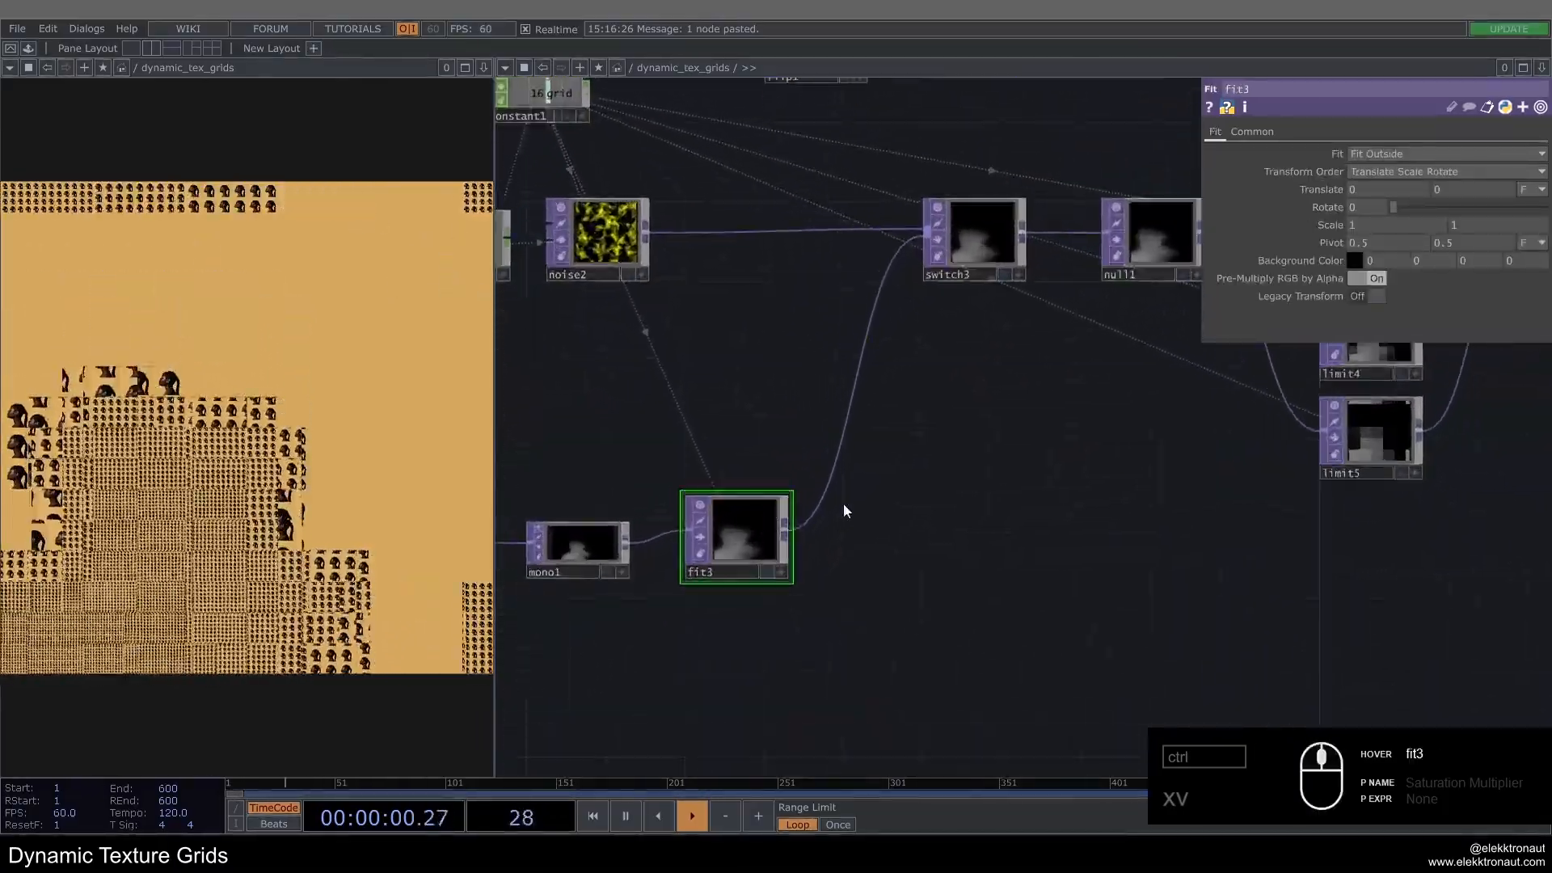
{"action": "right_click", "coordinate": [828, 483]}
{"action": "left_click", "coordinate": [849, 462]}
{"action": "type", "text": "le"}
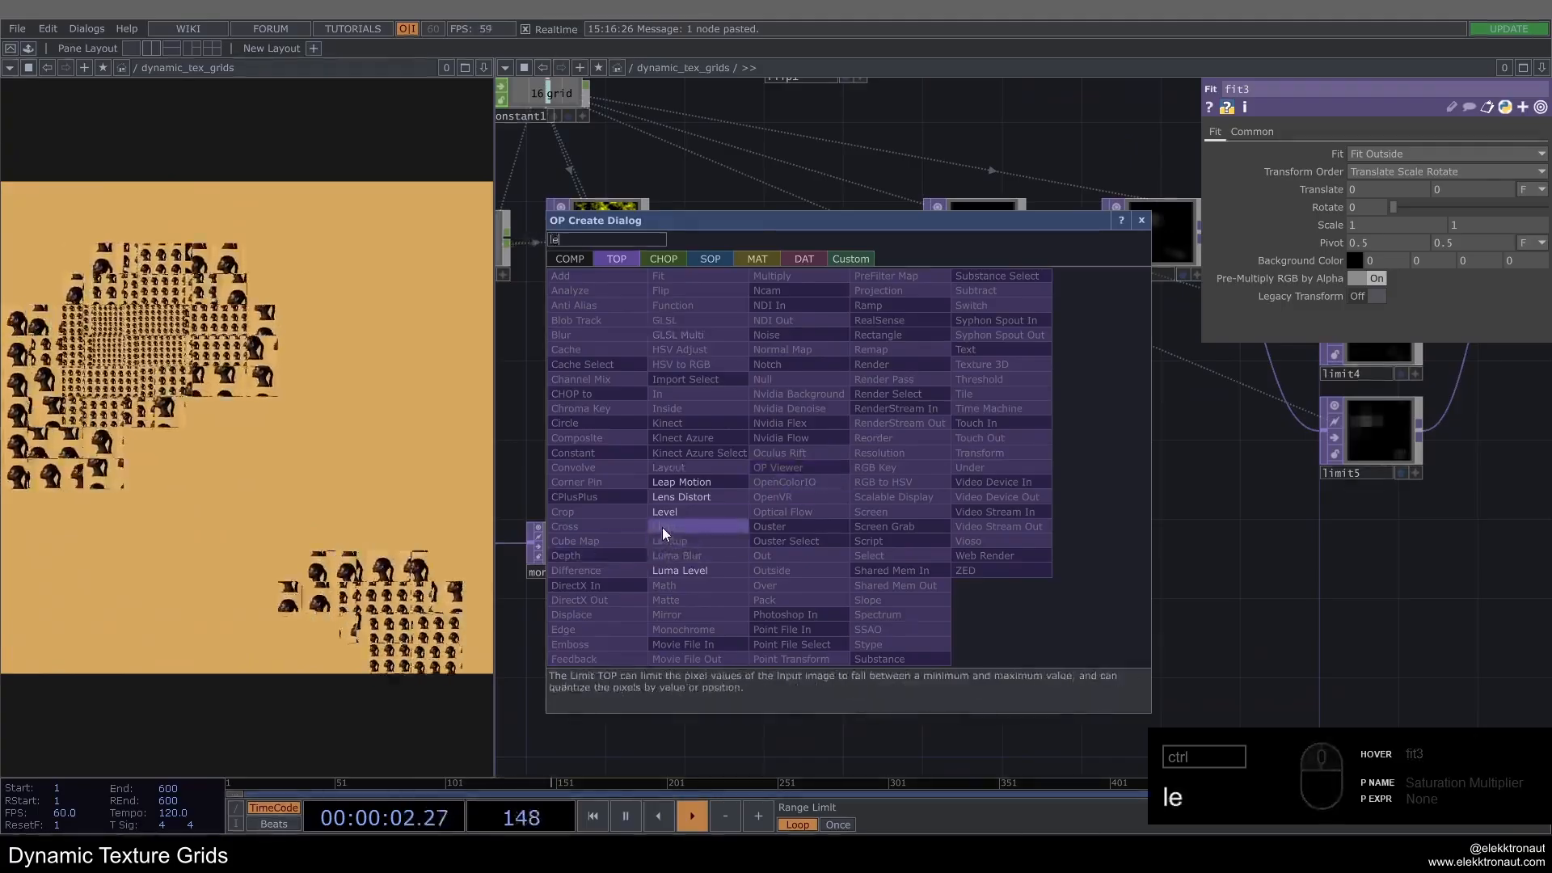
{"action": "left_click", "coordinate": [662, 527]}
{"action": "left_click", "coordinate": [828, 550]}
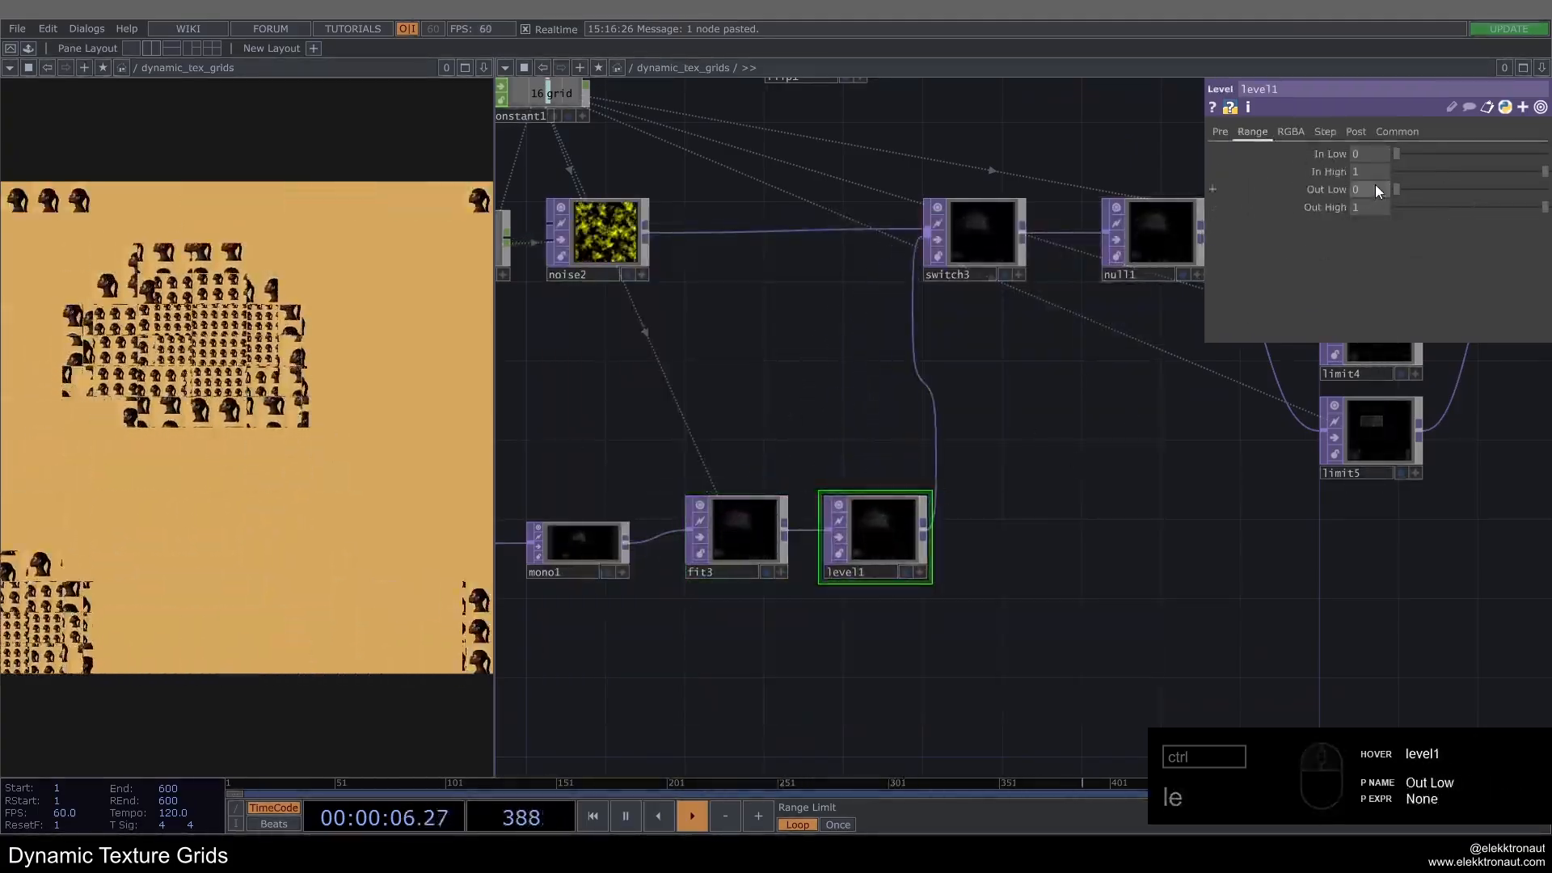
Step: Try 0.2 as the Out Low value of level1
{"action": "left_click_drag", "start_coordinate": [1375, 190], "coordinate": [1276, 188]}
{"action": "type", "text": ".2"}
{"action": "key", "text": "Return"}
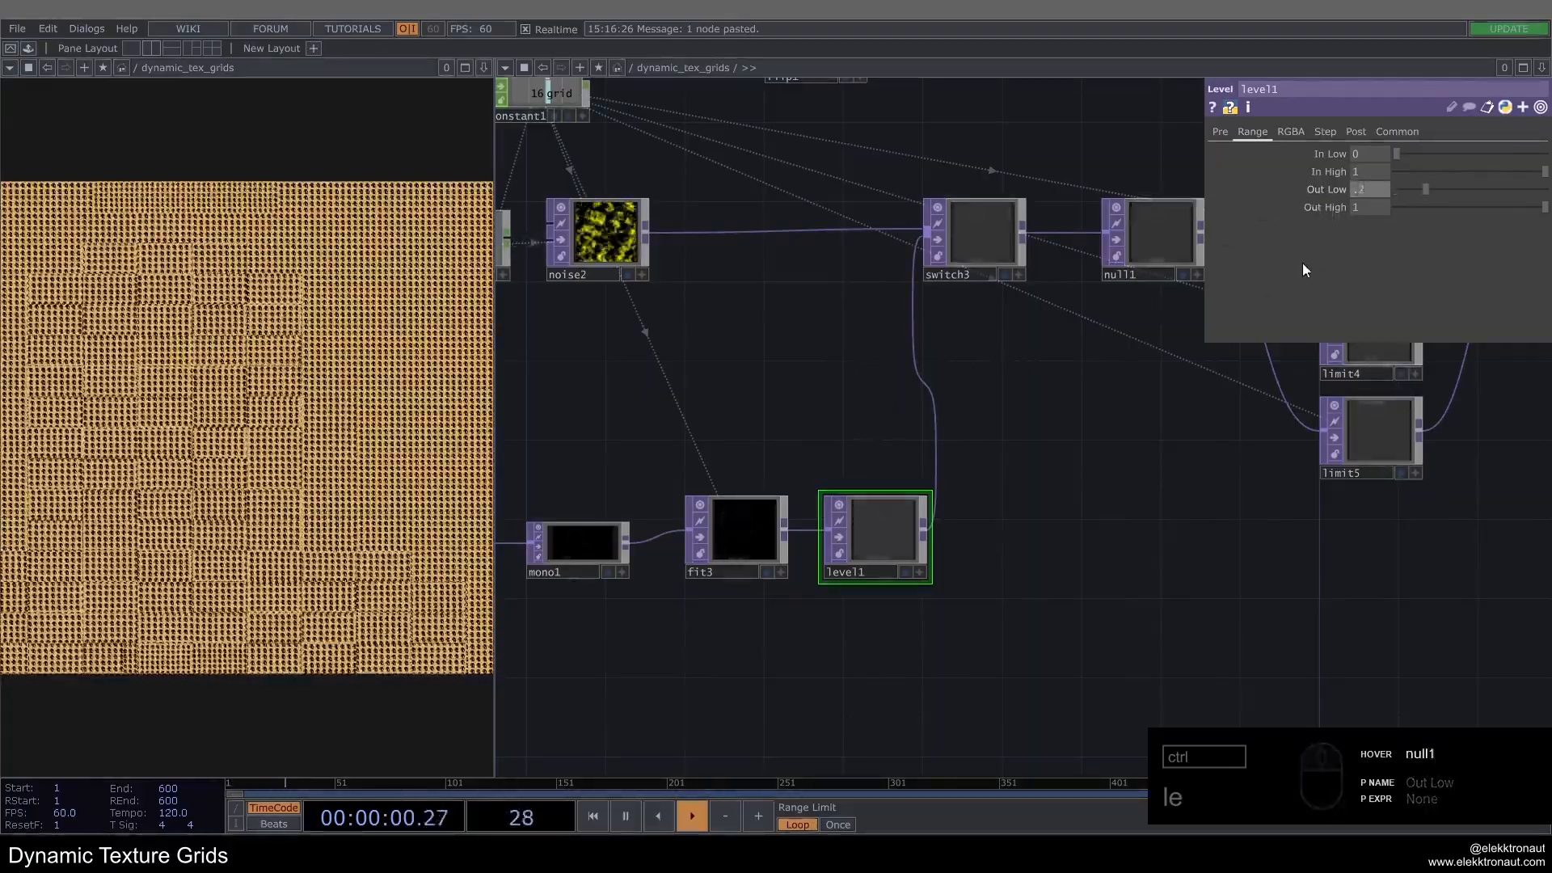
Step: Set the Out Low of level1 to 0.1
{"action": "left_click_drag", "start_coordinate": [1367, 192], "coordinate": [1244, 219]}
{"action": "type", "text": ".1"}
{"action": "key", "text": "Return"}
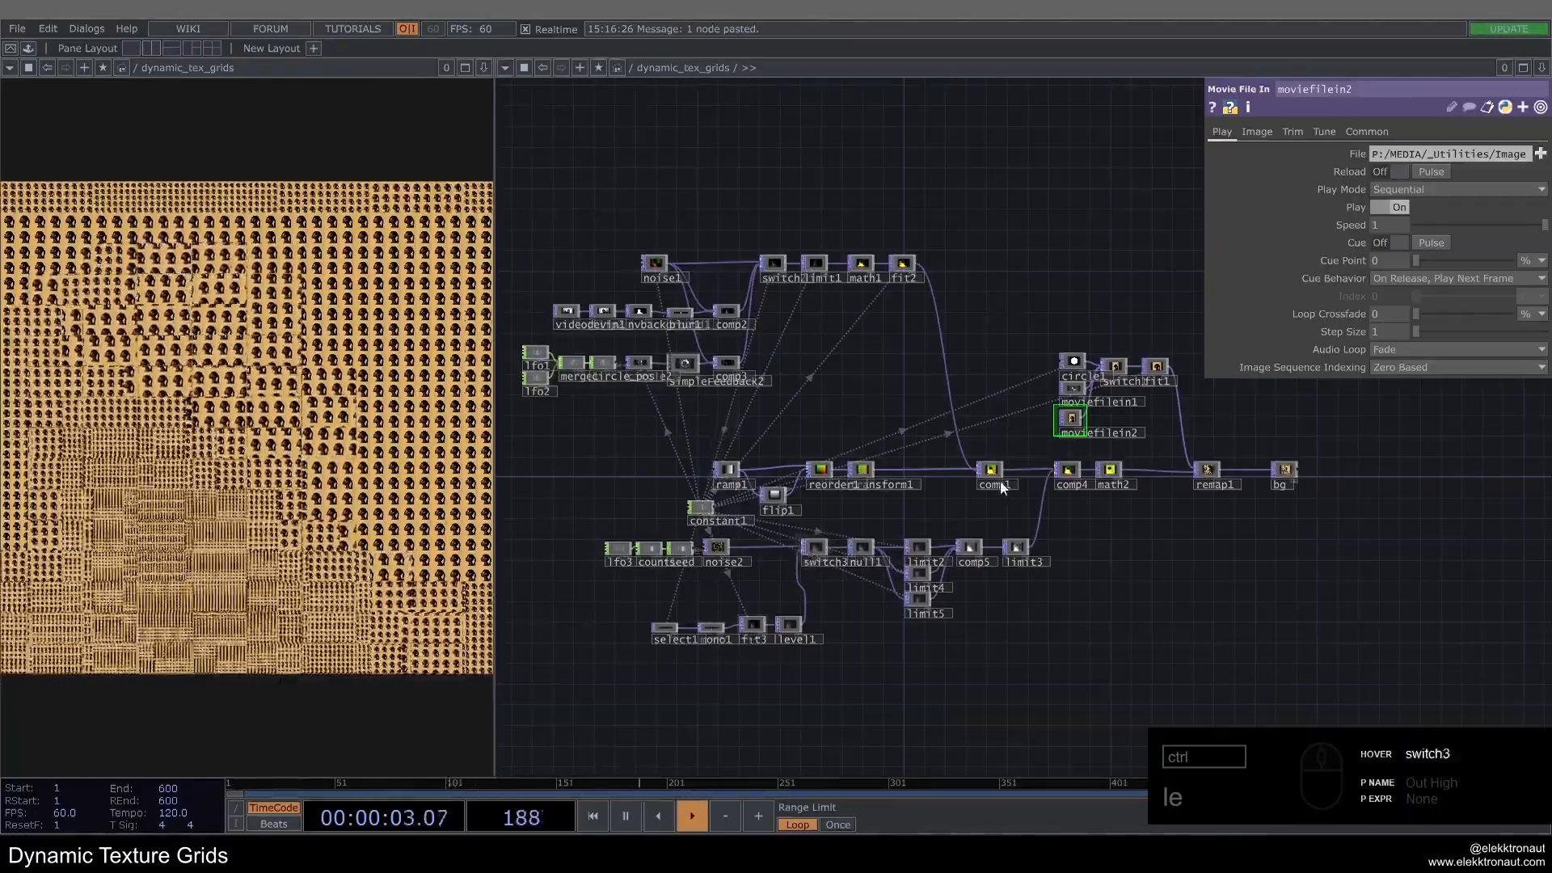
Step: Bypass limit5 so the unquantized noise from null1 feeds into comp5 alongside limit2 and limit4
{"action": "scroll", "coordinate": [999, 426], "scroll_direction": "up", "scroll_amount": 3}
{"action": "scroll", "coordinate": [1153, 402], "scroll_direction": "up", "scroll_amount": 3}
{"action": "scroll", "coordinate": [1086, 419], "scroll_direction": "down", "scroll_amount": 6}
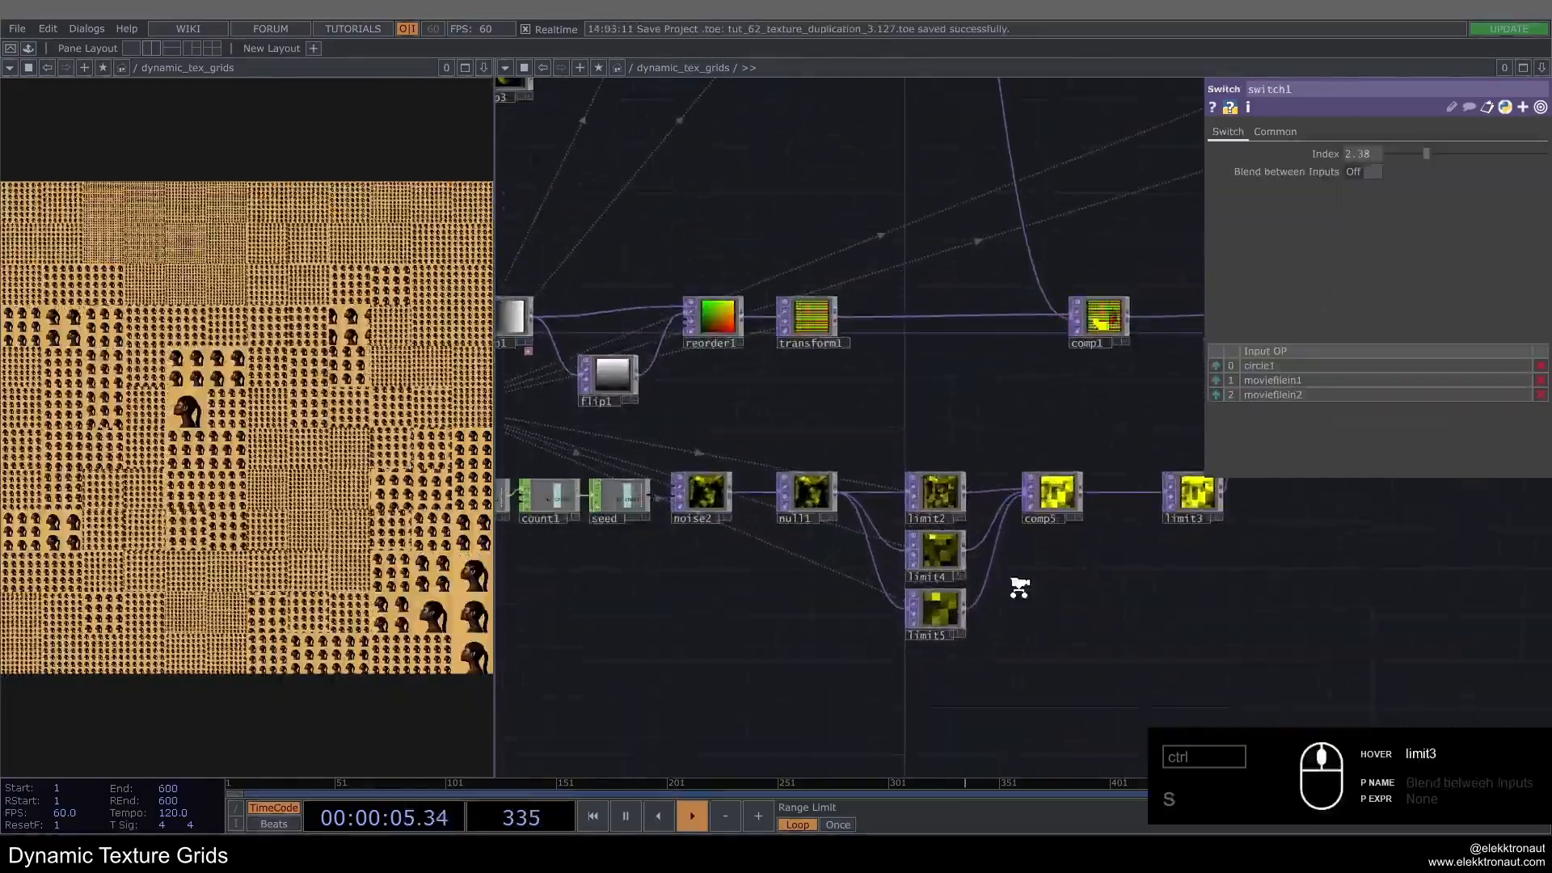
{"action": "scroll", "coordinate": [1023, 590], "scroll_direction": "up", "scroll_amount": 2}
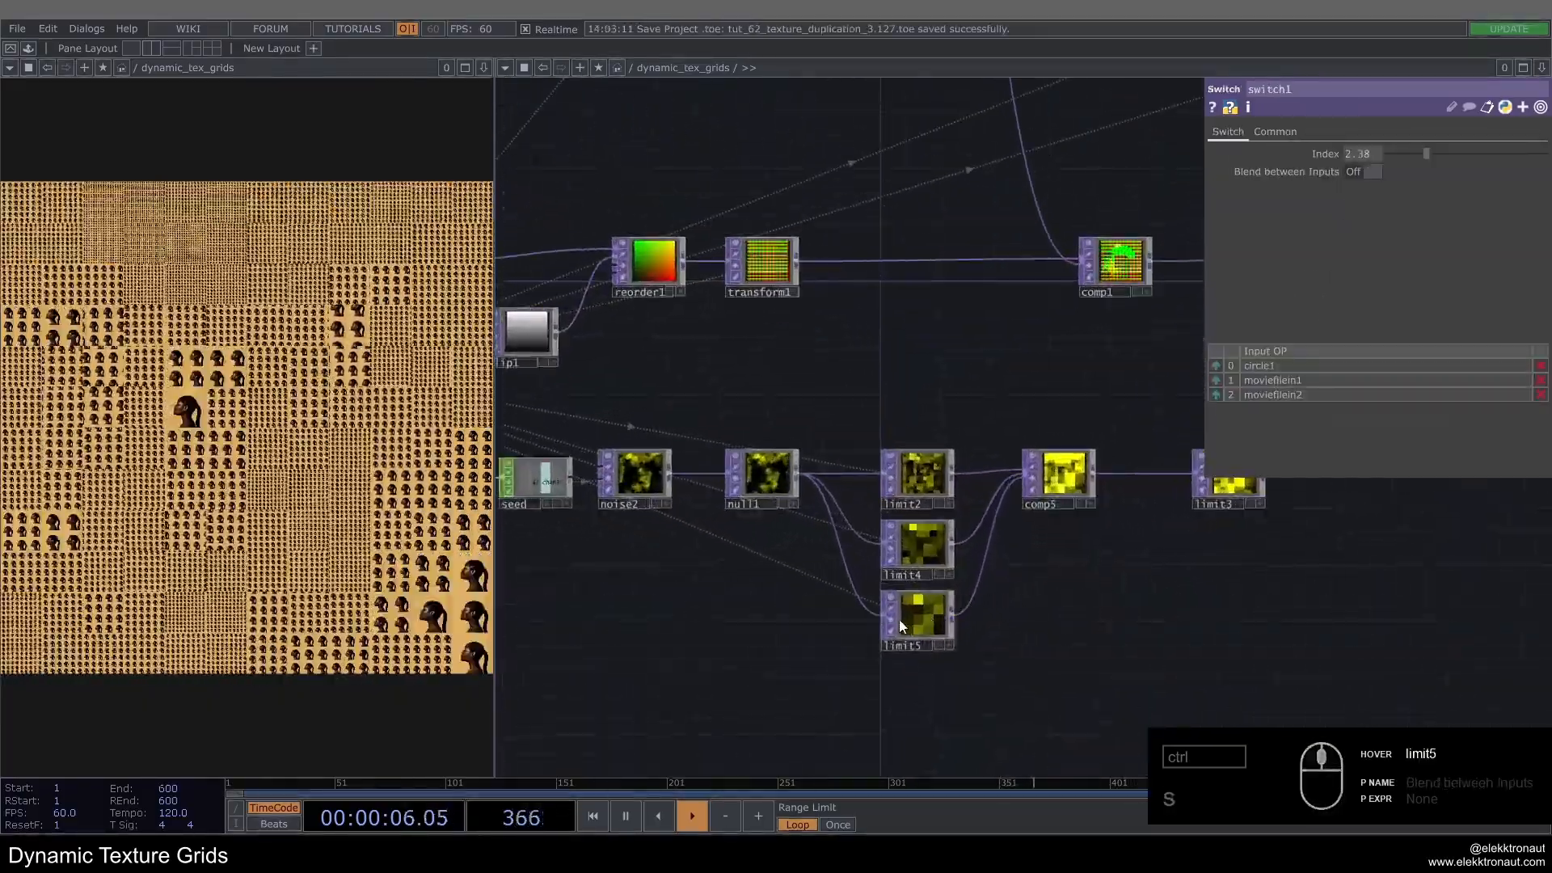
{"action": "left_click", "coordinate": [894, 622]}
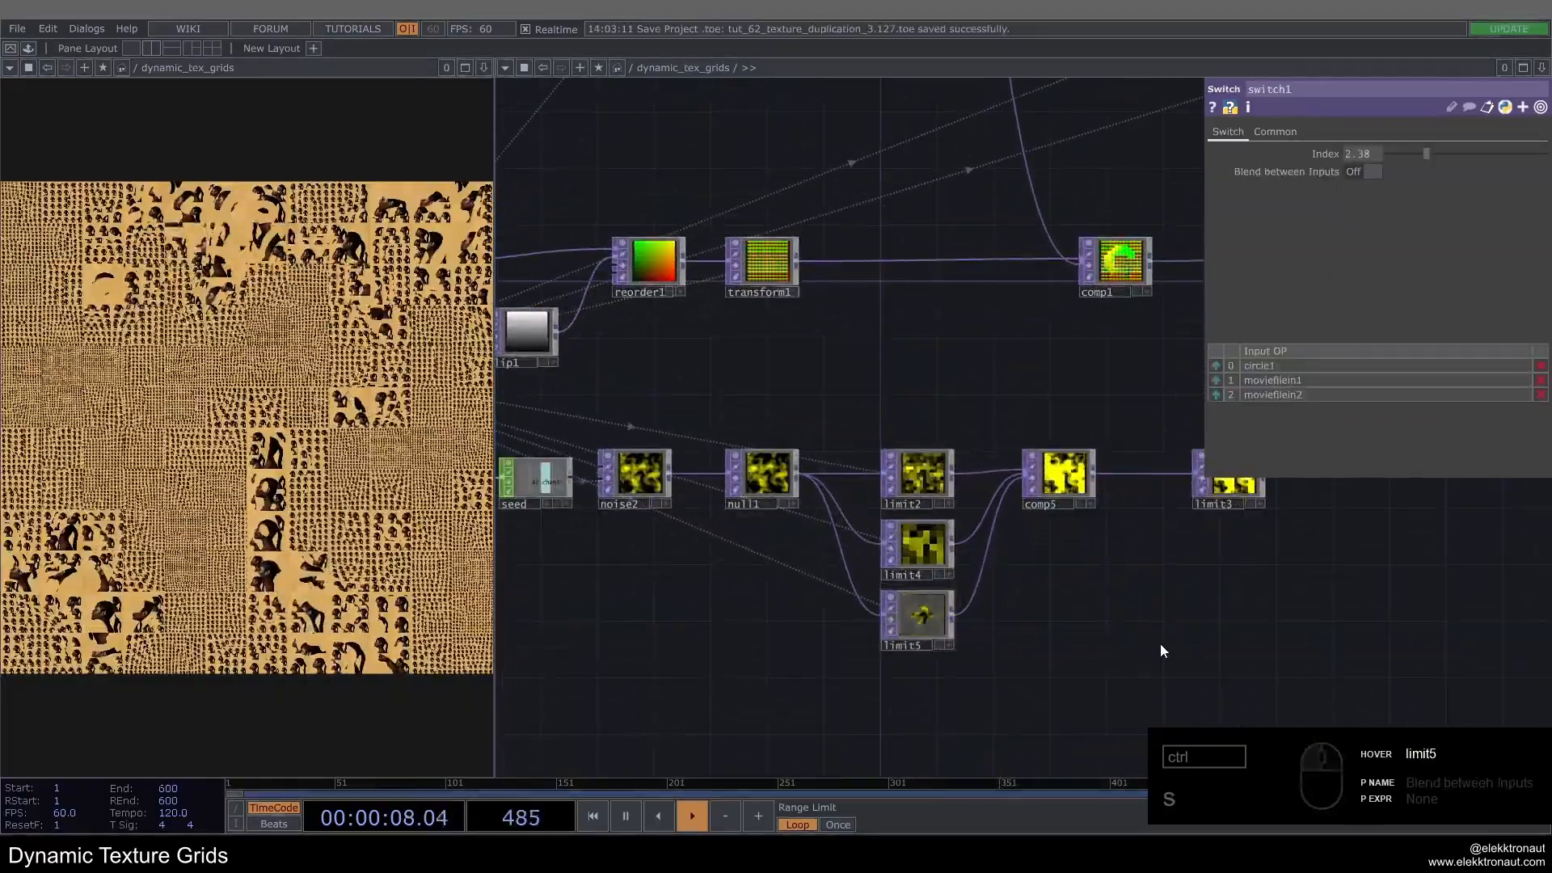
{"action": "left_click_drag", "start_coordinate": [1061, 598], "coordinate": [1017, 581]}
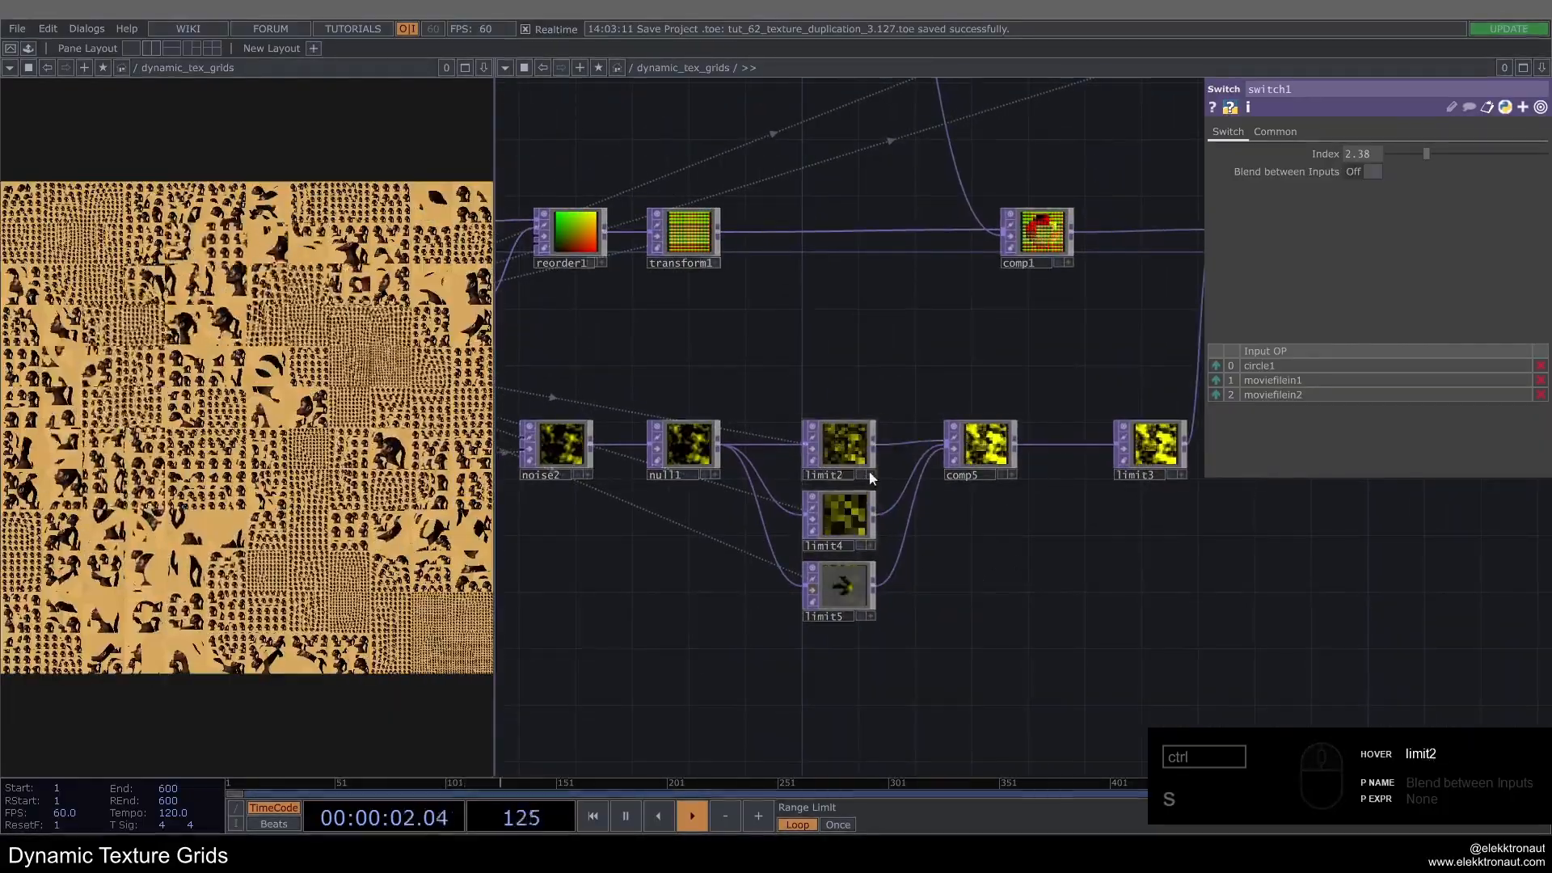
{"action": "scroll", "coordinate": [897, 656], "scroll_direction": "up", "scroll_amount": 5}
{"action": "left_click_drag", "start_coordinate": [1008, 637], "coordinate": [1213, 663]}
{"action": "scroll", "coordinate": [1212, 662], "scroll_direction": "down", "scroll_amount": 4}
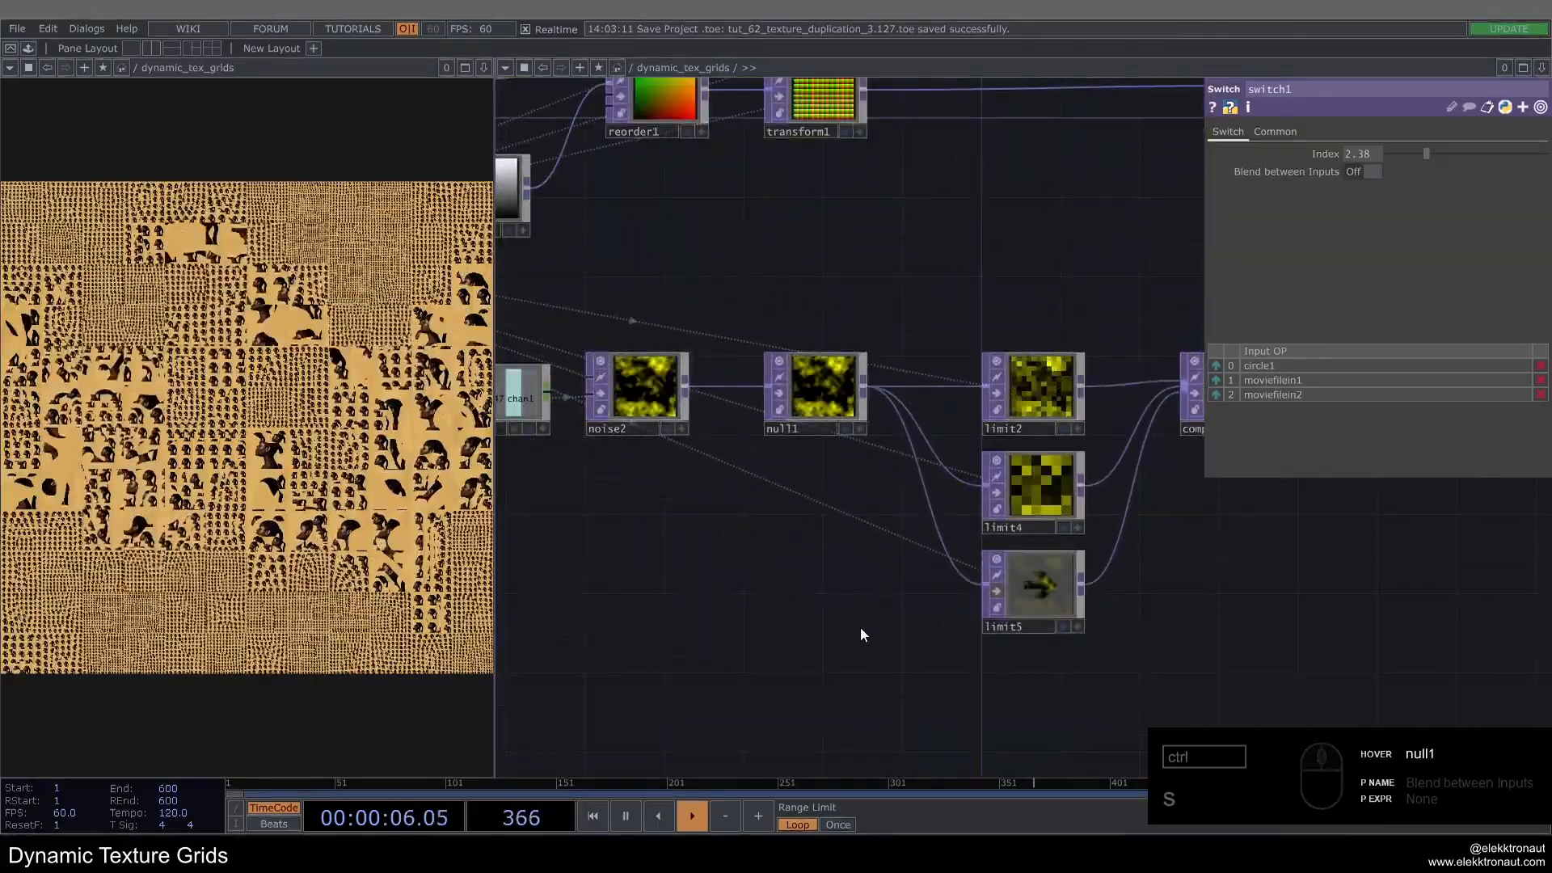
Step: Set the Index of switch1 to 0 so circle1 becomes the texture repeated in the grid
{"action": "left_click_drag", "start_coordinate": [816, 611], "coordinate": [605, 571]}
{"action": "scroll", "coordinate": [633, 566], "scroll_direction": "down", "scroll_amount": 4}
{"action": "left_click_drag", "start_coordinate": [1031, 554], "coordinate": [820, 596]}
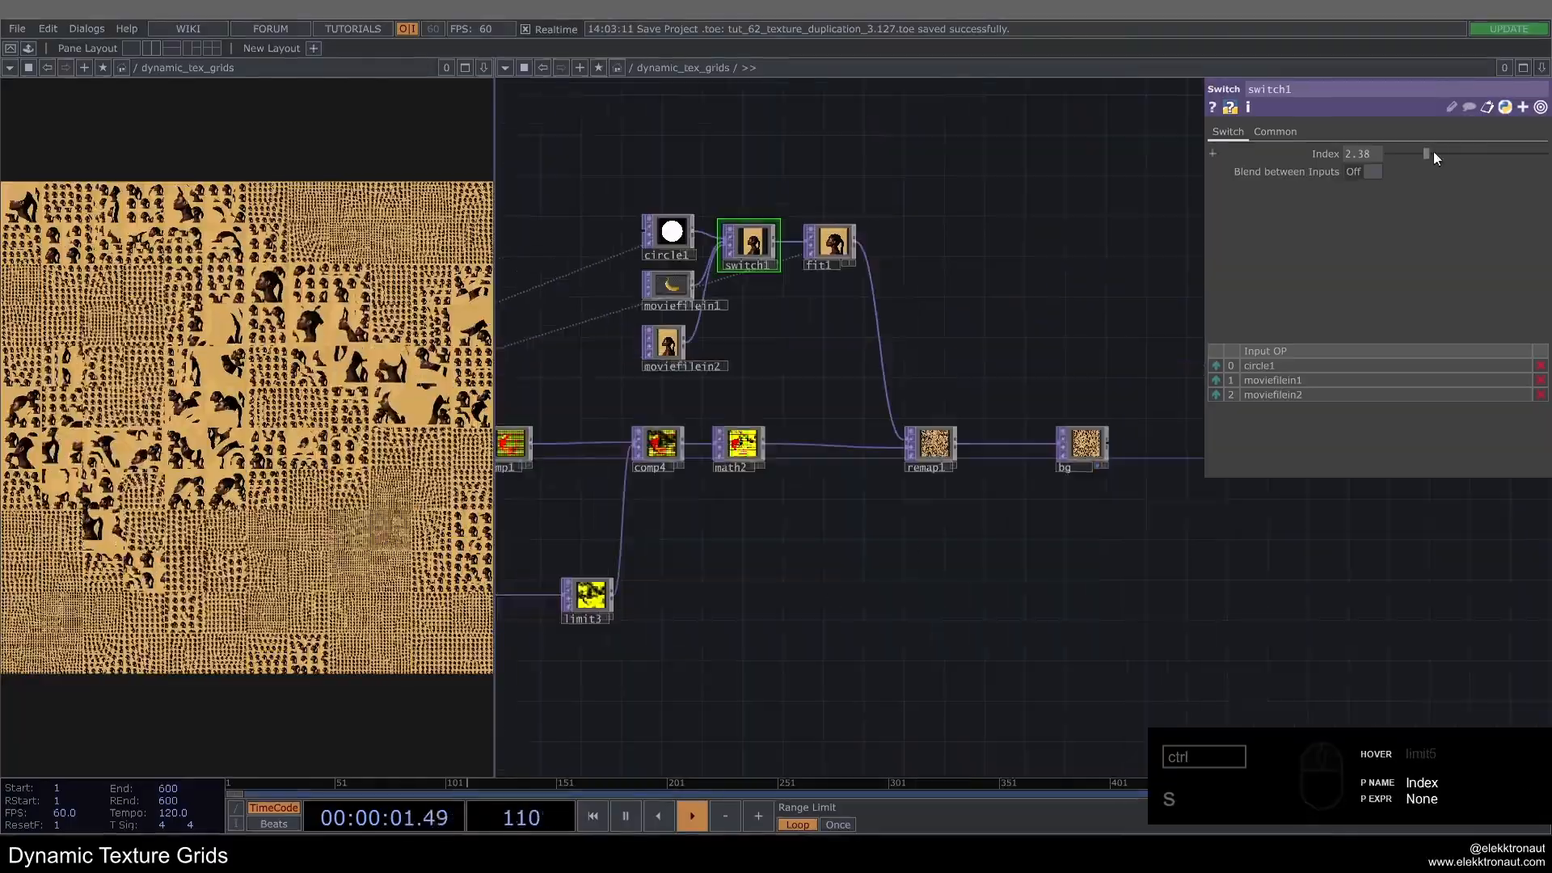
{"action": "left_click_drag", "start_coordinate": [1433, 152], "coordinate": [1381, 166]}
{"action": "scroll", "coordinate": [1017, 315], "scroll_direction": "down", "scroll_amount": 4}
{"action": "left_click_drag", "start_coordinate": [916, 552], "coordinate": [1047, 606]}
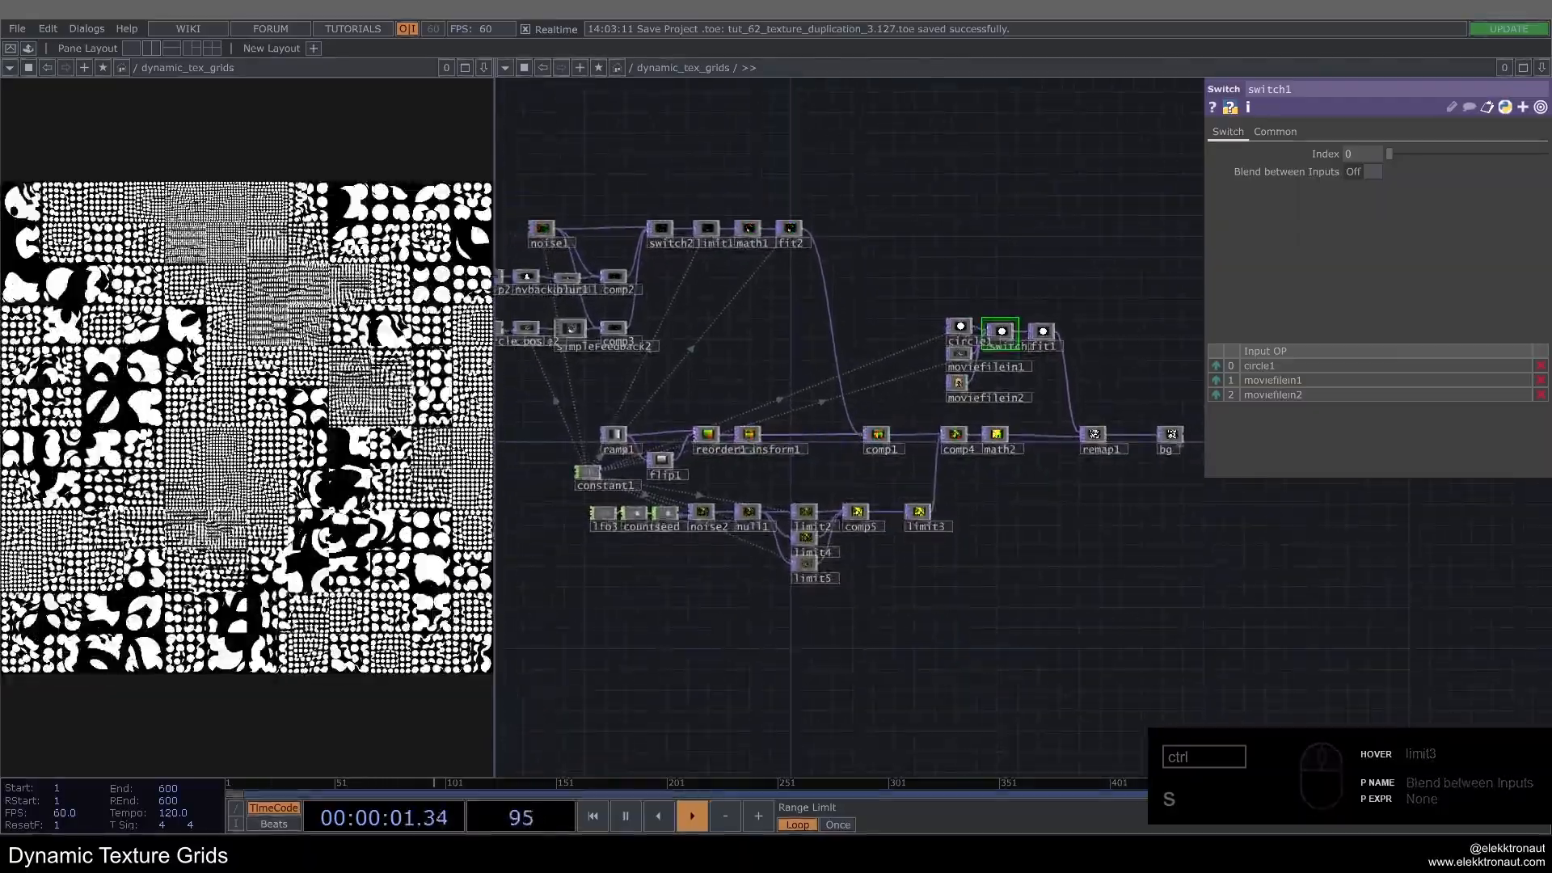
Step: Set the Rotate value of transform1 to 45 to turn the whole texture grid diagonally
{"action": "scroll", "coordinate": [758, 419], "scroll_direction": "up", "scroll_amount": 5}
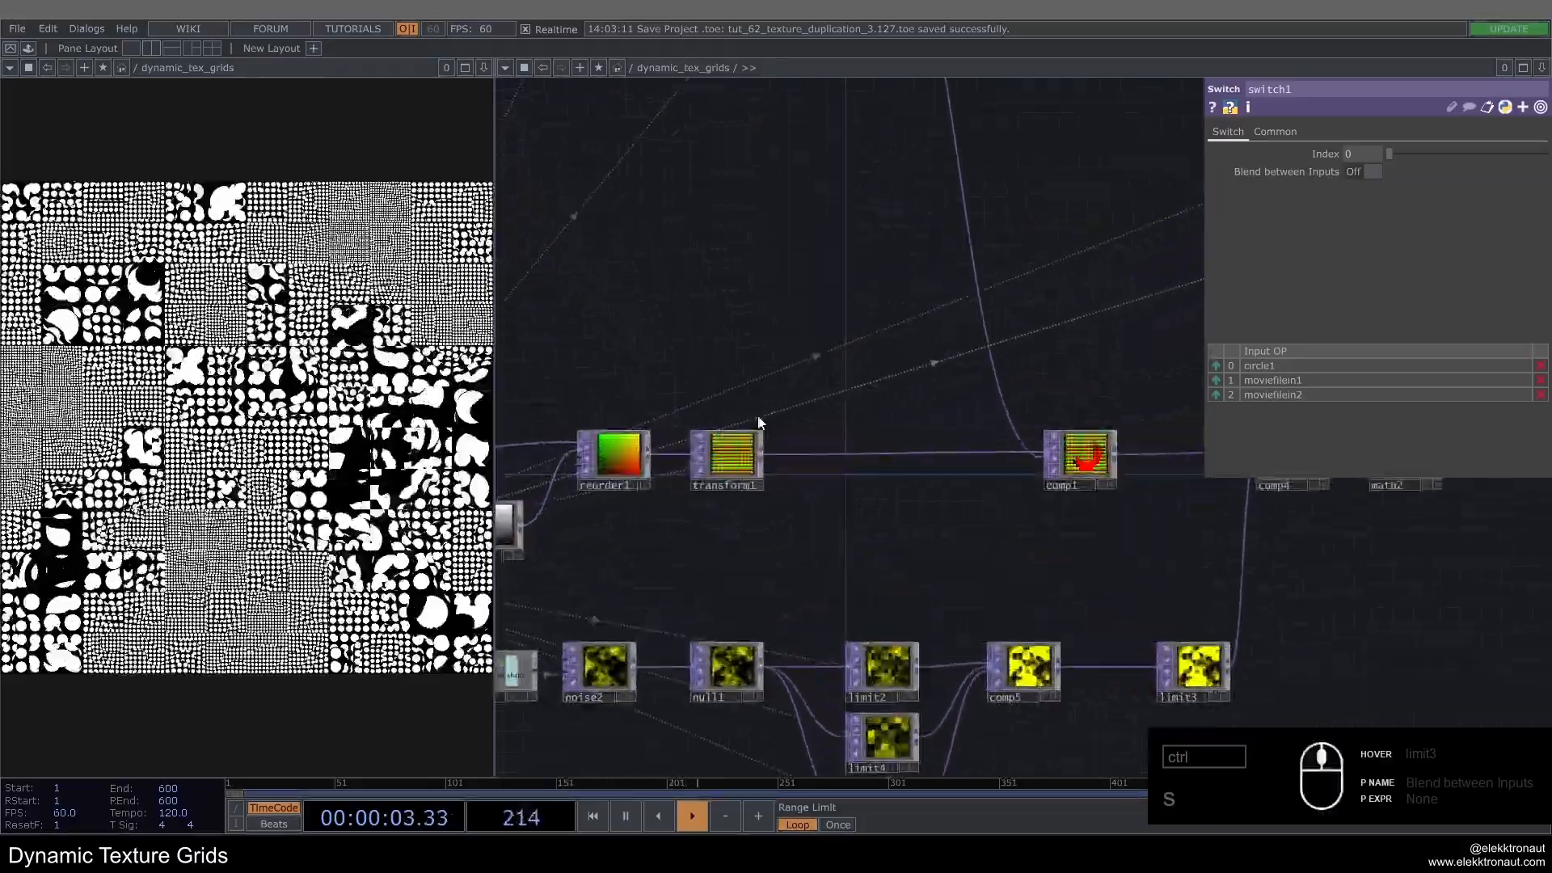
{"action": "left_click", "coordinate": [736, 438]}
{"action": "scroll", "coordinate": [736, 438], "scroll_direction": "down", "scroll_amount": 3}
{"action": "left_click", "coordinate": [1362, 190]}
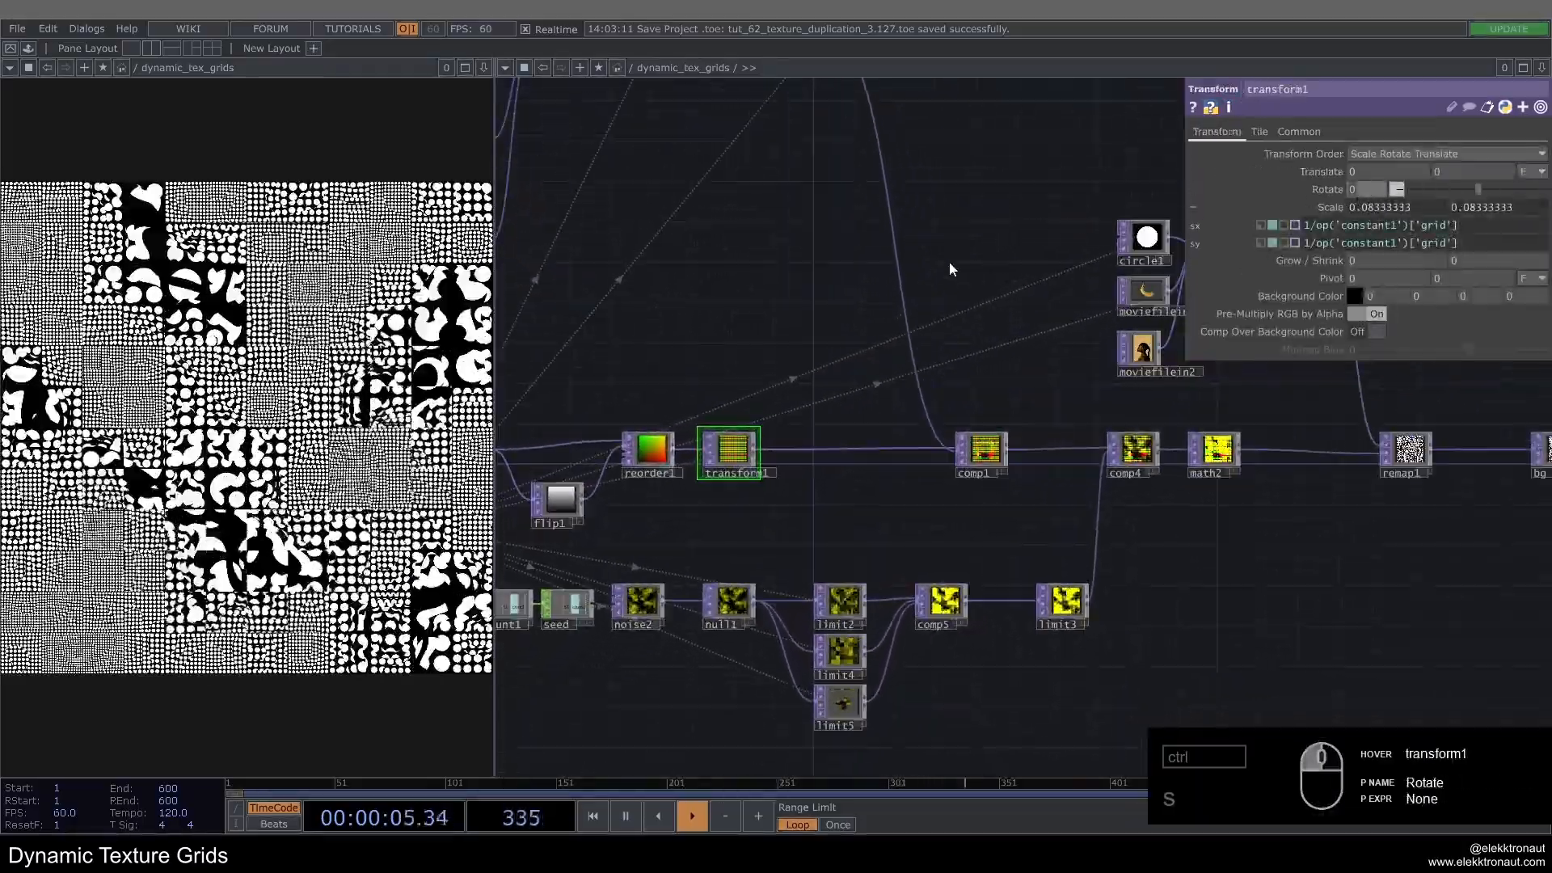
{"action": "type", "text": "45"}
{"action": "key", "text": "Return"}
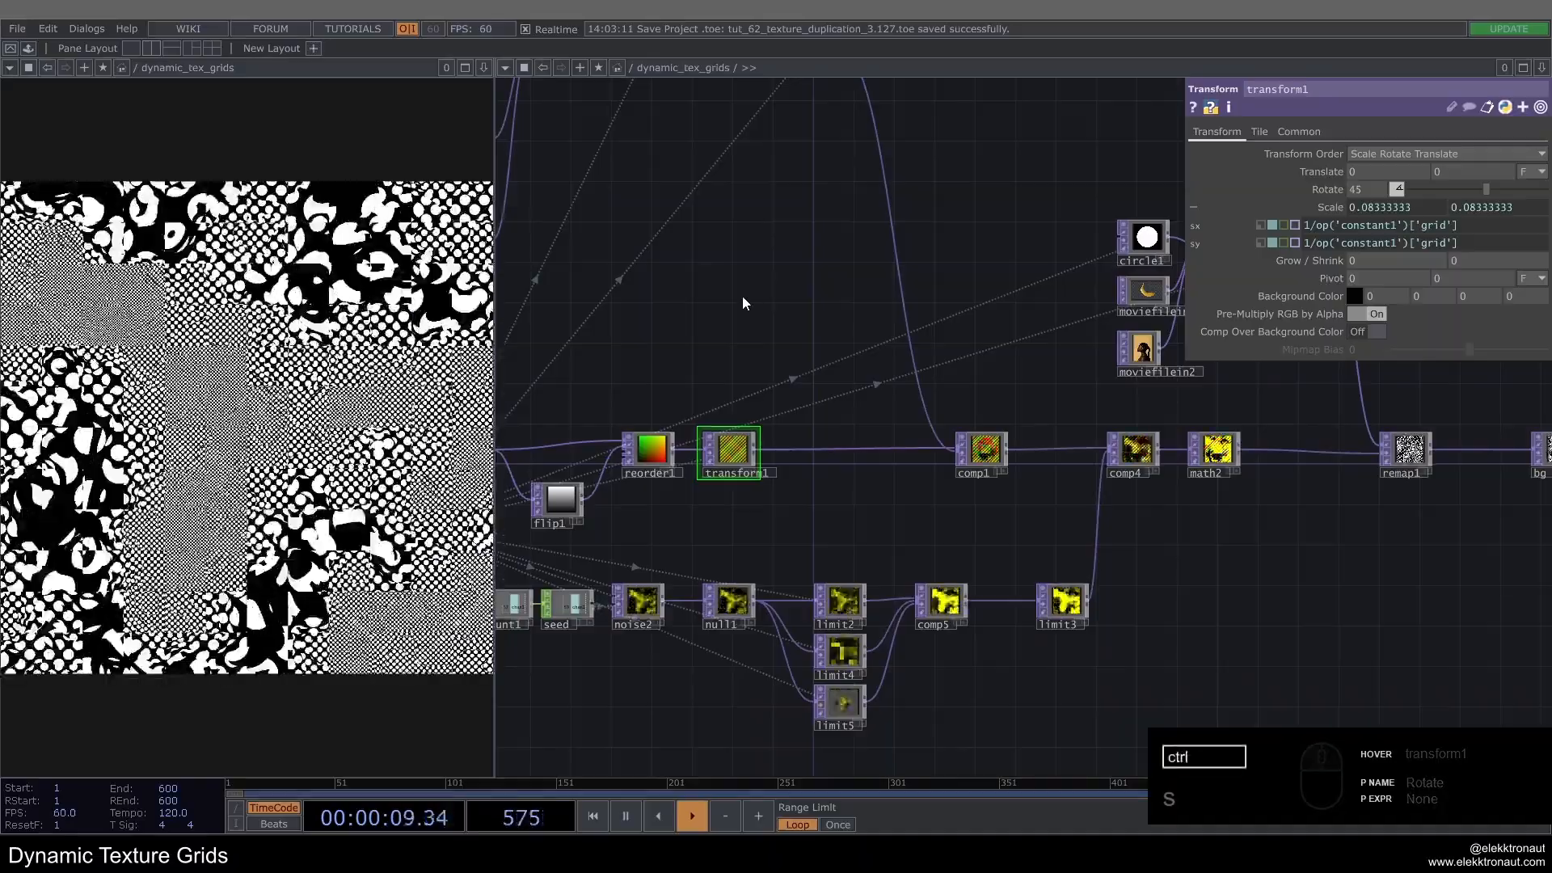
Step: Undo the last Rotate change on transform1 so the texture grid is straight again
{"action": "left_click_drag", "start_coordinate": [743, 297], "coordinate": [817, 486]}
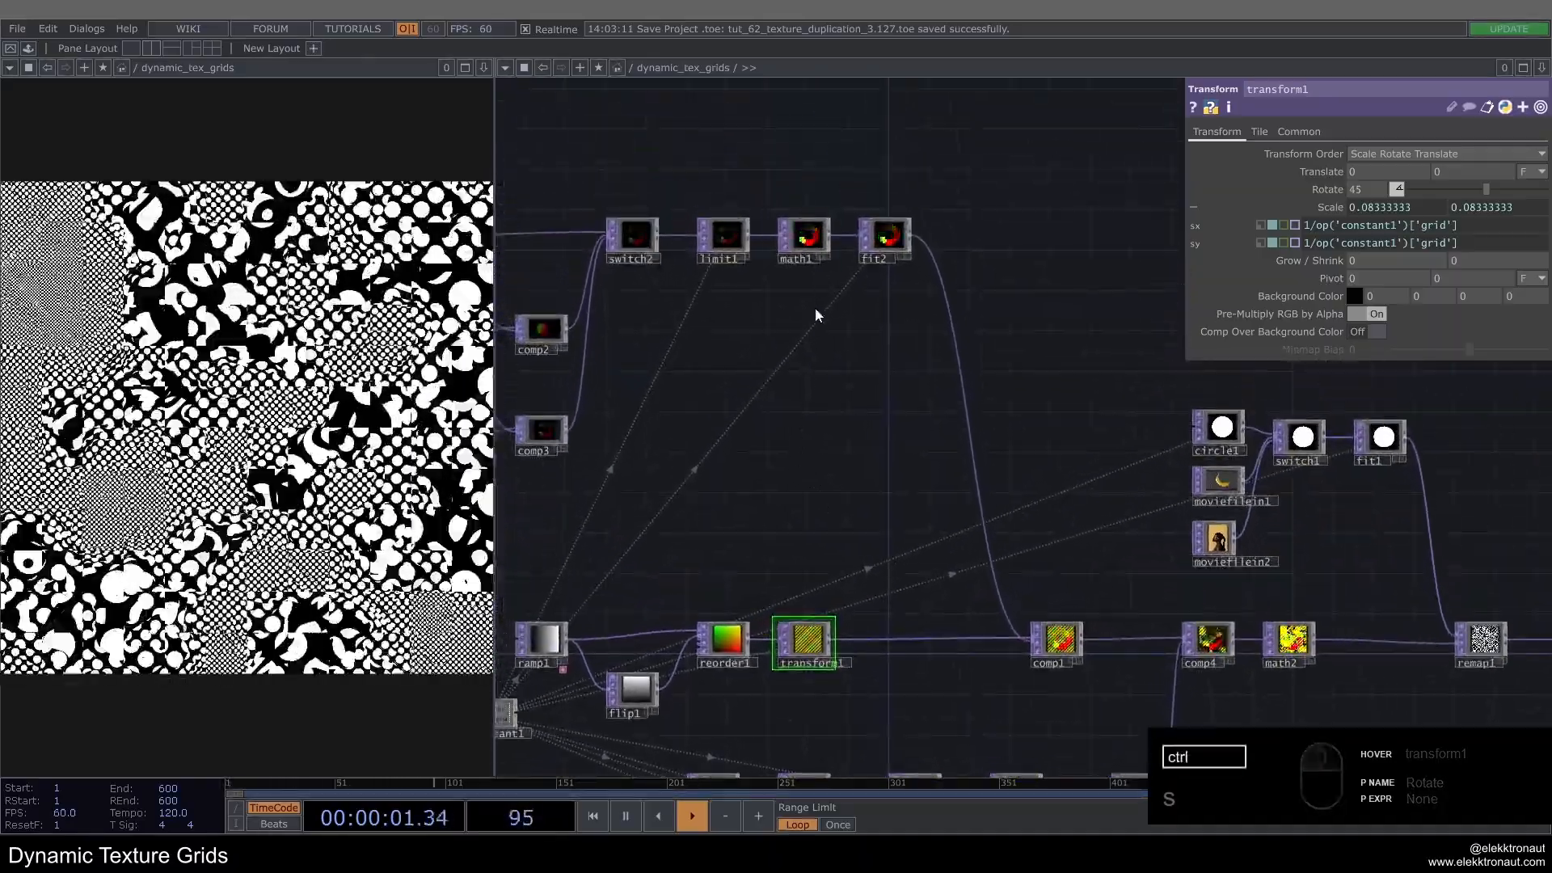
{"action": "key", "text": "ctrl+z"}
{"action": "scroll", "coordinate": [698, 439], "scroll_direction": "down", "scroll_amount": 5}
{"action": "left_click_drag", "start_coordinate": [699, 438], "coordinate": [709, 404]}
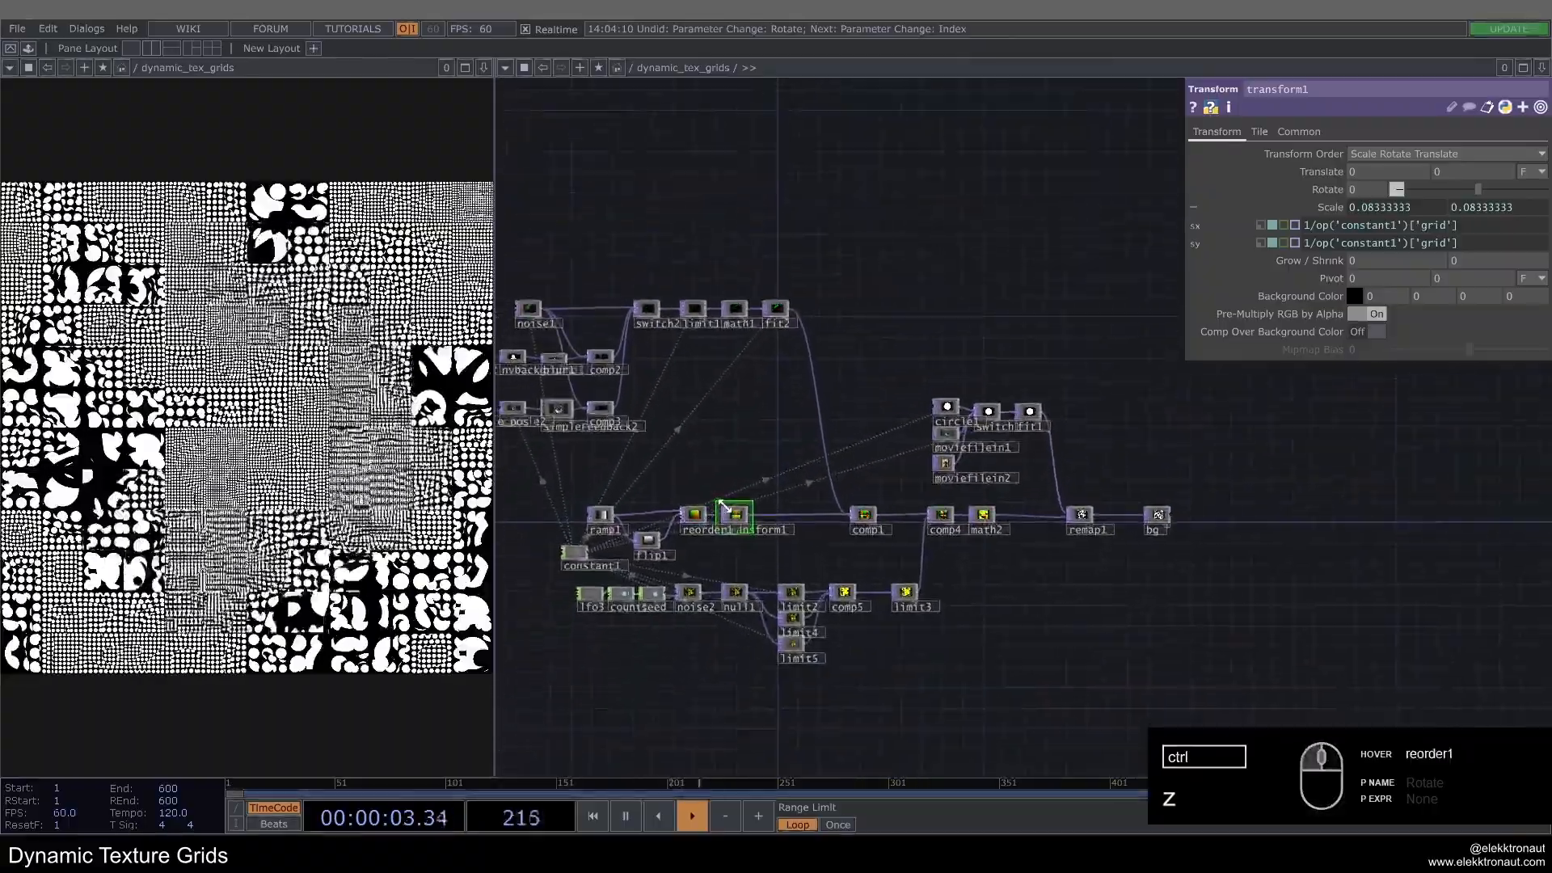
{"action": "scroll", "coordinate": [759, 508], "scroll_direction": "up", "scroll_amount": 3}
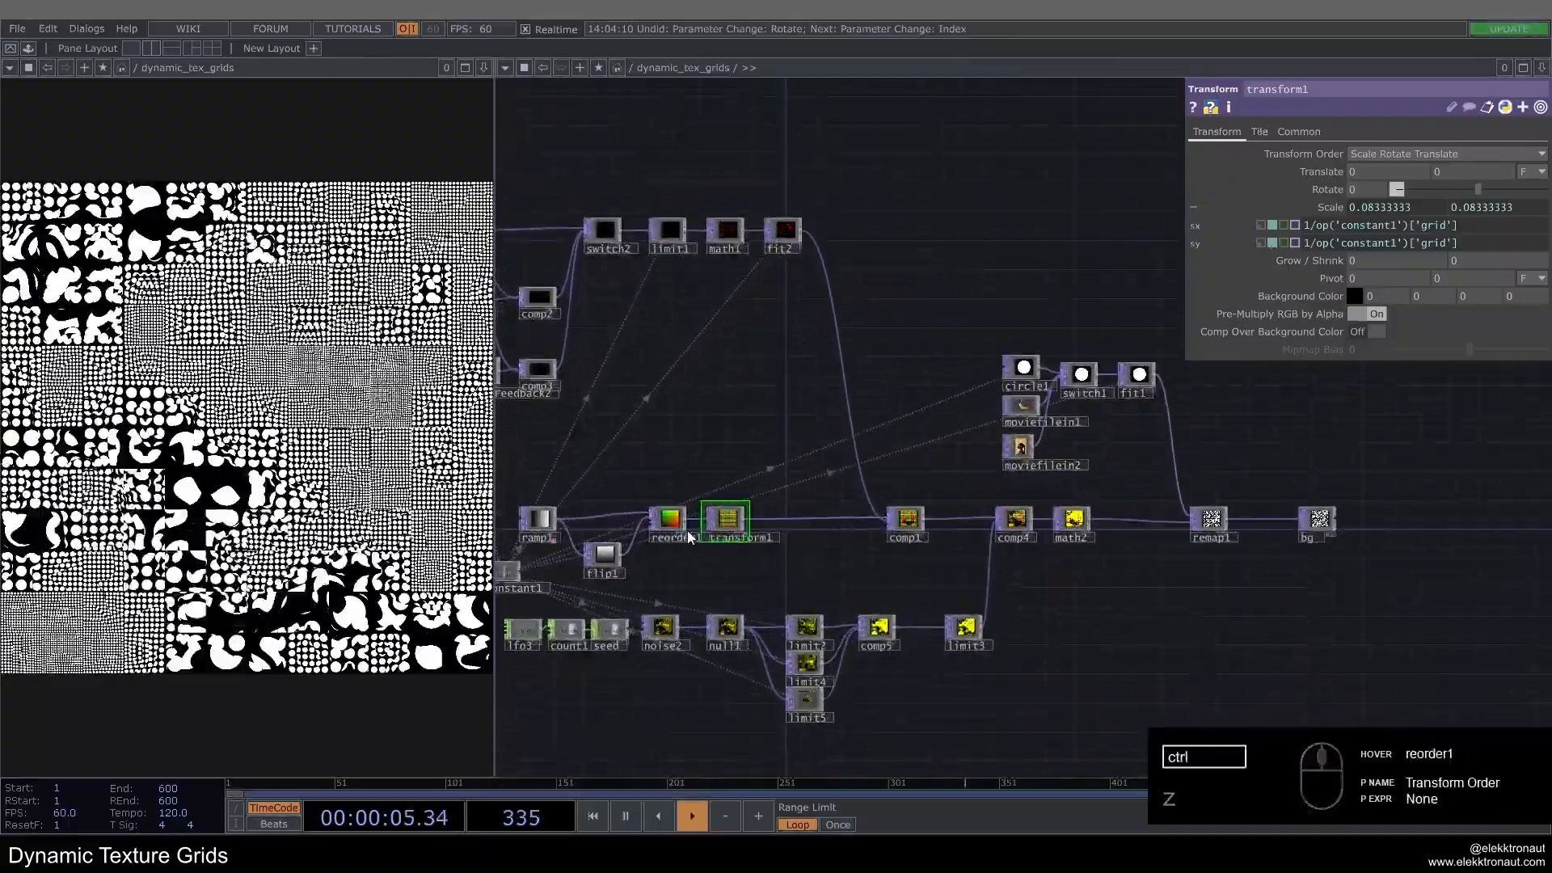
{"action": "scroll", "coordinate": [697, 531], "scroll_direction": "up", "scroll_amount": 3}
{"action": "left_click", "coordinate": [1260, 131]}
{"action": "left_click", "coordinate": [1217, 131]}
Step: Try the Zero option for Extend on remap1 so the circle texture does not repeat
{"action": "scroll", "coordinate": [745, 409], "scroll_direction": "down", "scroll_amount": 5}
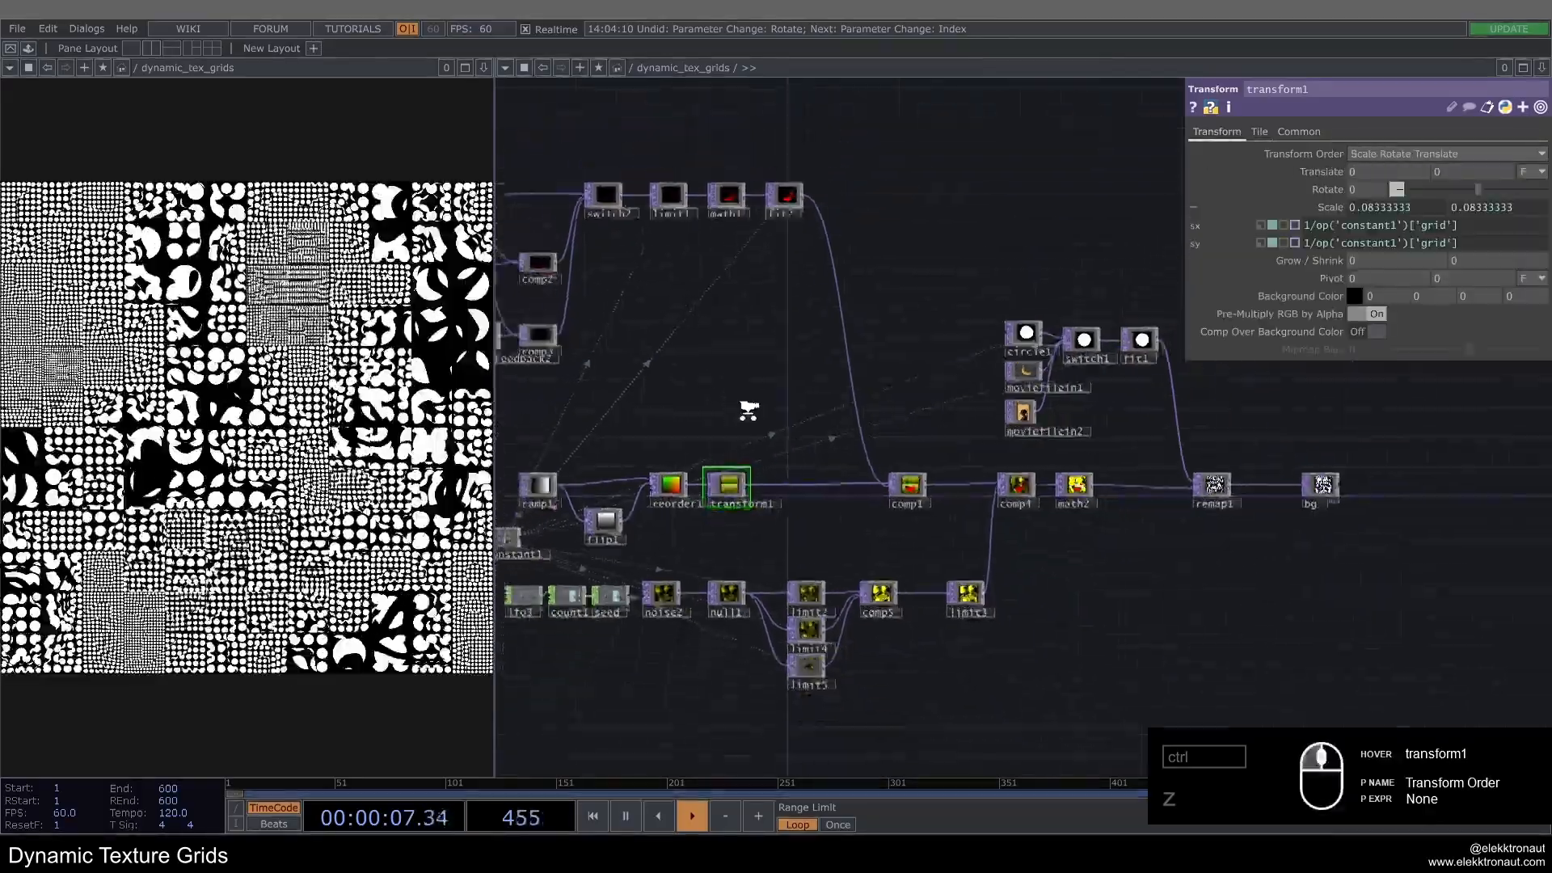
{"action": "scroll", "coordinate": [924, 535], "scroll_direction": "up", "scroll_amount": 5}
{"action": "left_click", "coordinate": [806, 455]}
{"action": "left_click", "coordinate": [998, 456]}
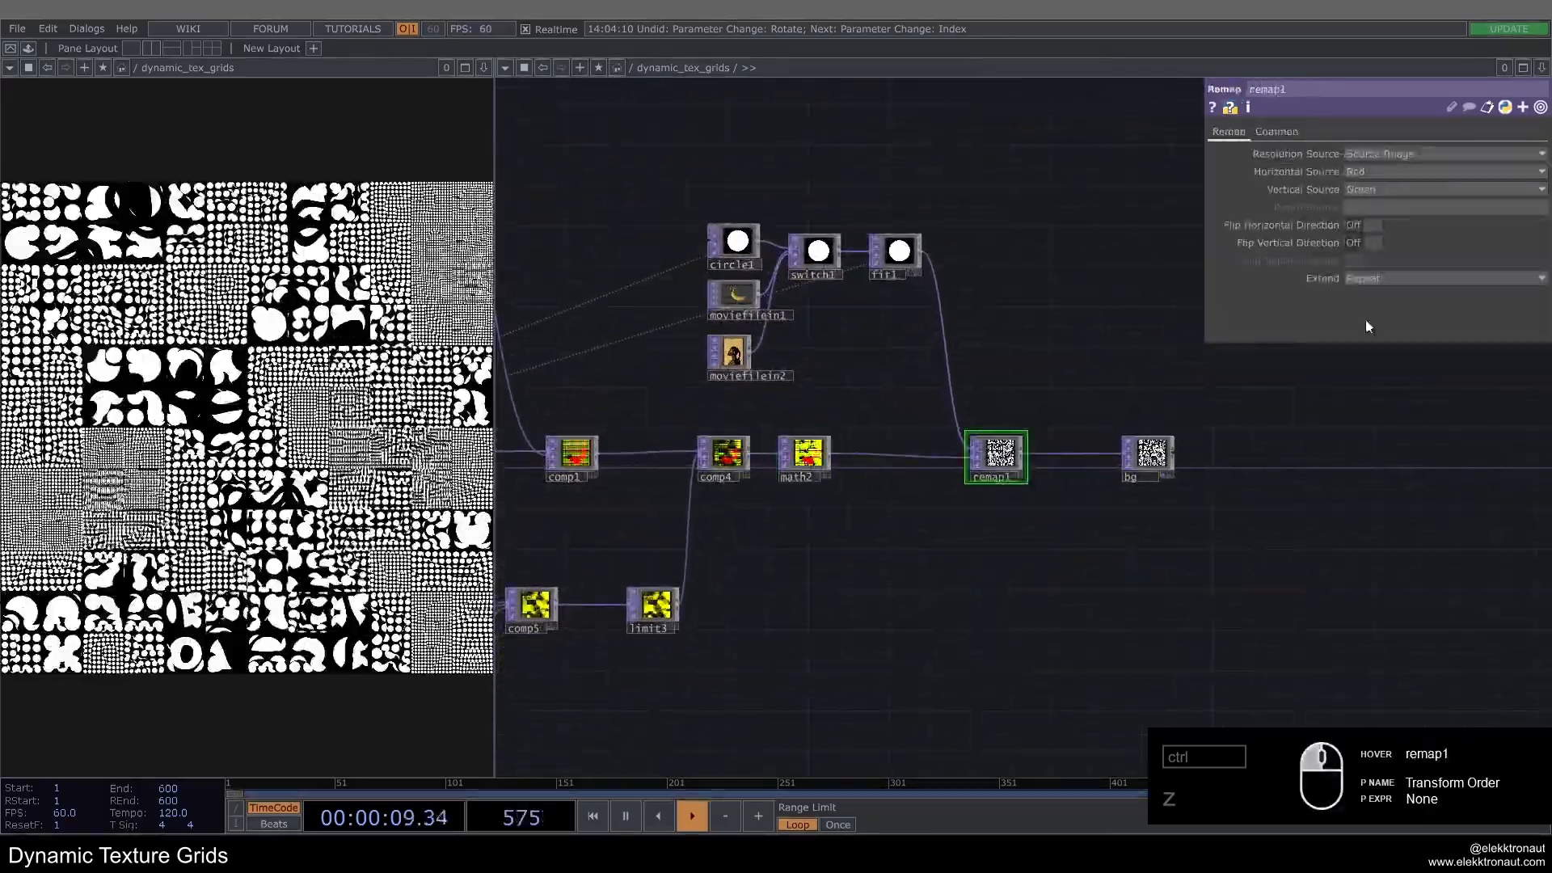
{"action": "left_click", "coordinate": [1372, 280]}
{"action": "left_click", "coordinate": [1365, 308]}
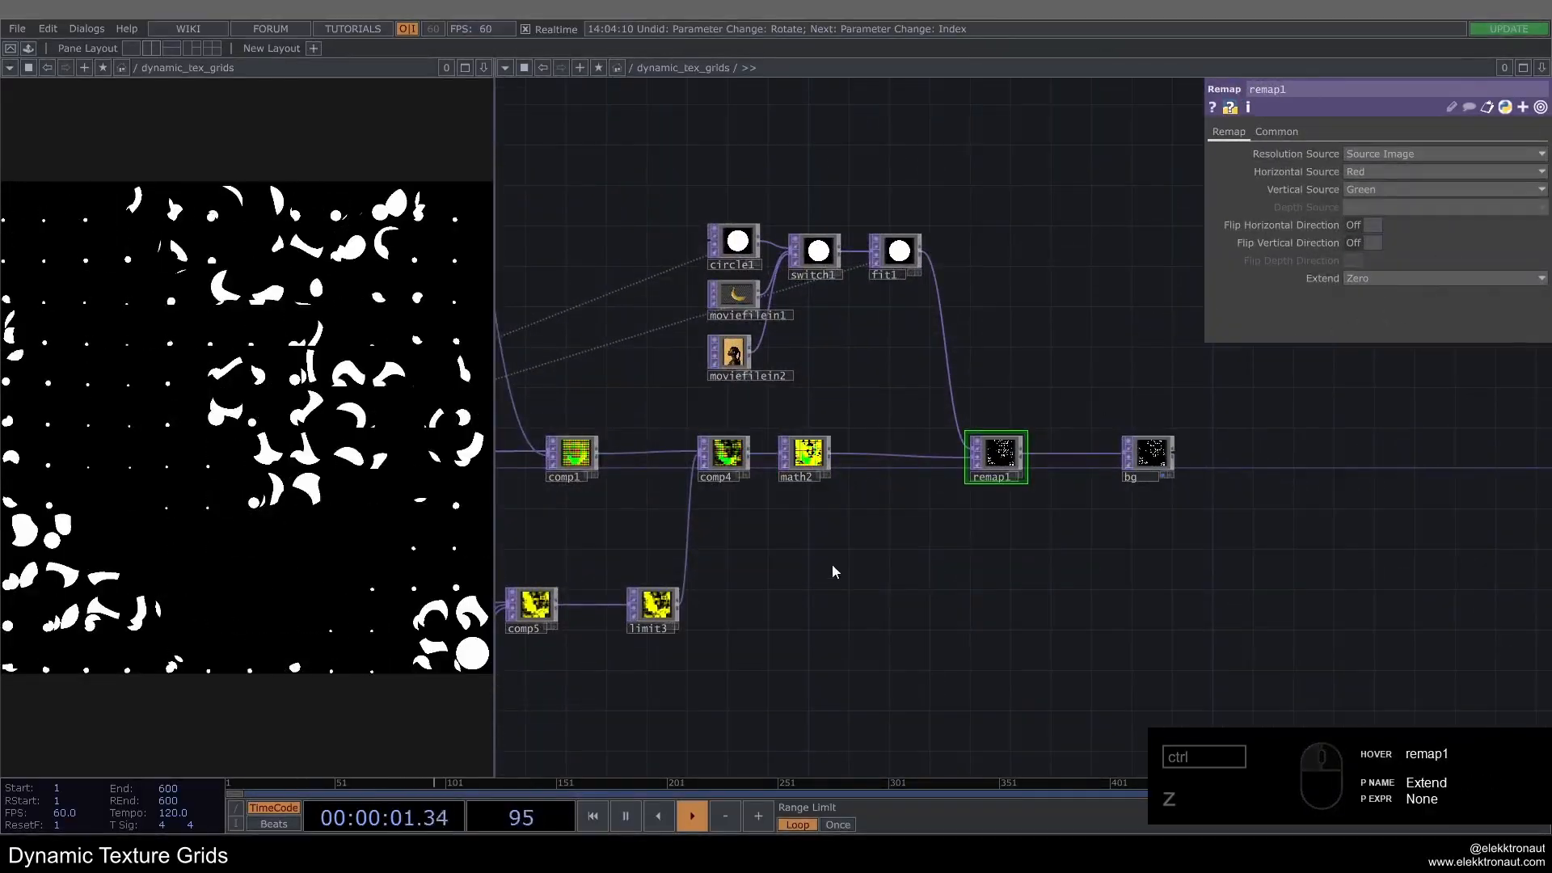
{"action": "left_click_drag", "start_coordinate": [979, 518], "coordinate": [1290, 408]}
{"action": "scroll", "coordinate": [697, 574], "scroll_direction": "up", "scroll_amount": 4}
{"action": "left_click", "coordinate": [736, 608]}
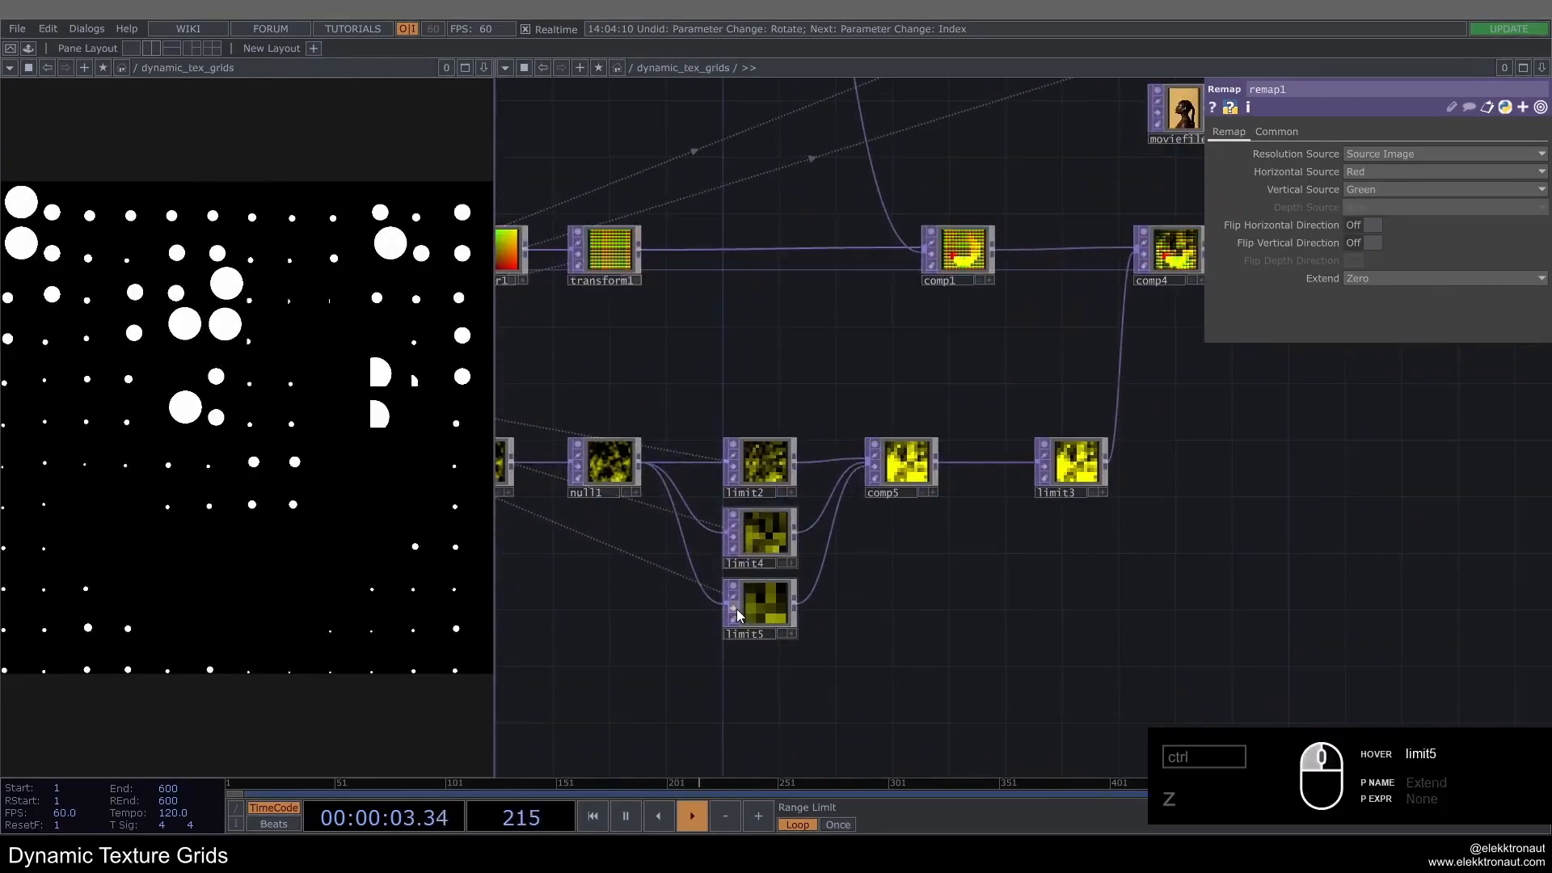
Step: Try a grid value of 20 in constant1
{"action": "scroll", "coordinate": [760, 553], "scroll_direction": "down", "scroll_amount": 4}
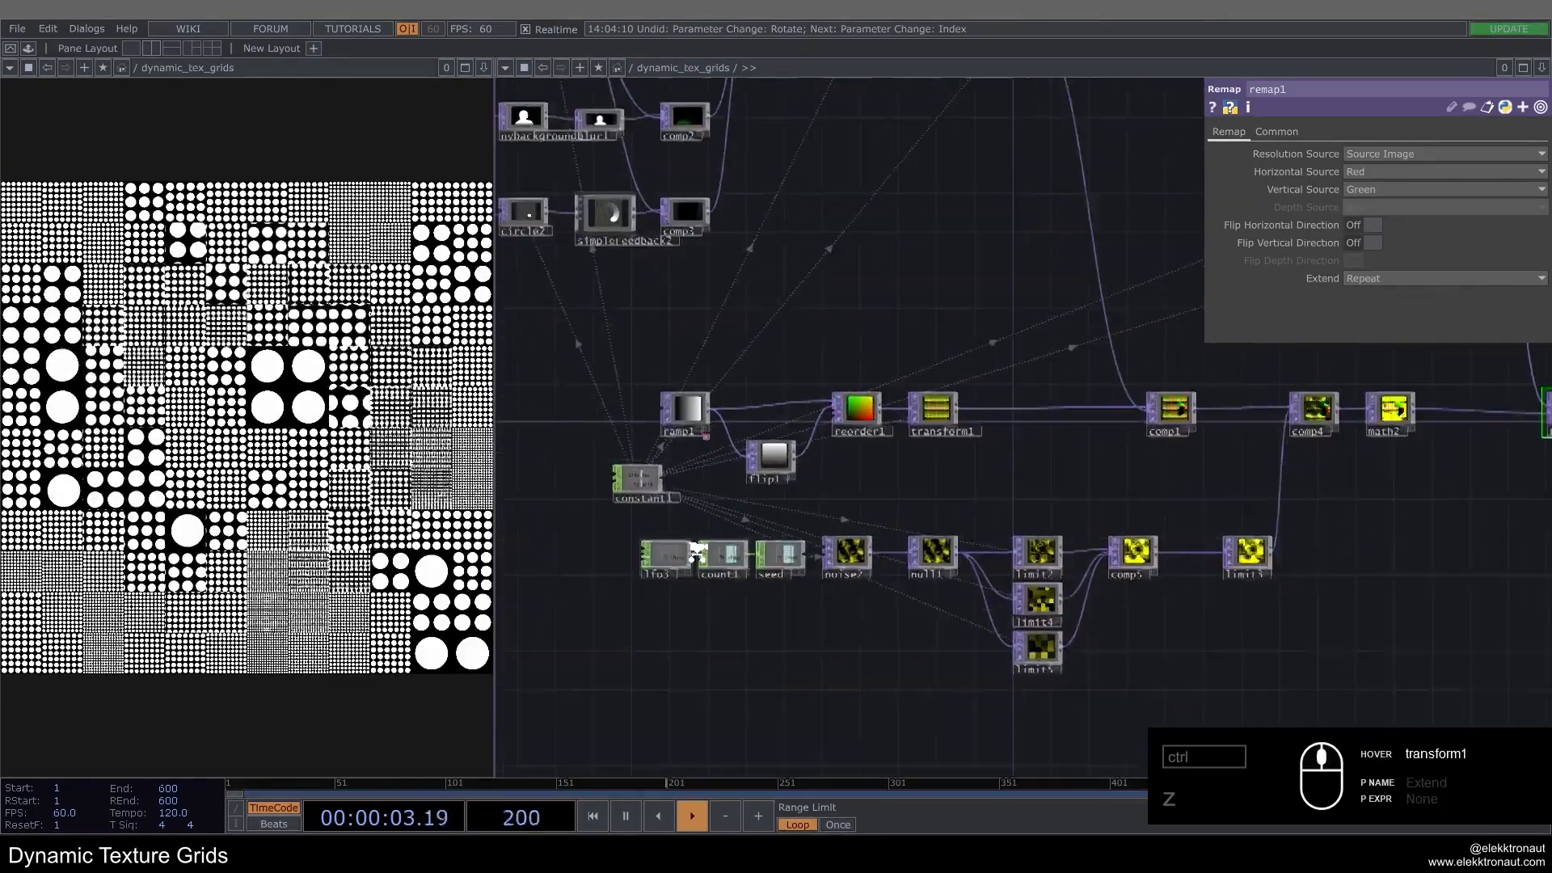
{"action": "scroll", "coordinate": [634, 449], "scroll_direction": "up", "scroll_amount": 4}
{"action": "left_click", "coordinate": [634, 449]}
{"action": "left_click_drag", "start_coordinate": [1361, 173], "coordinate": [1216, 173]}
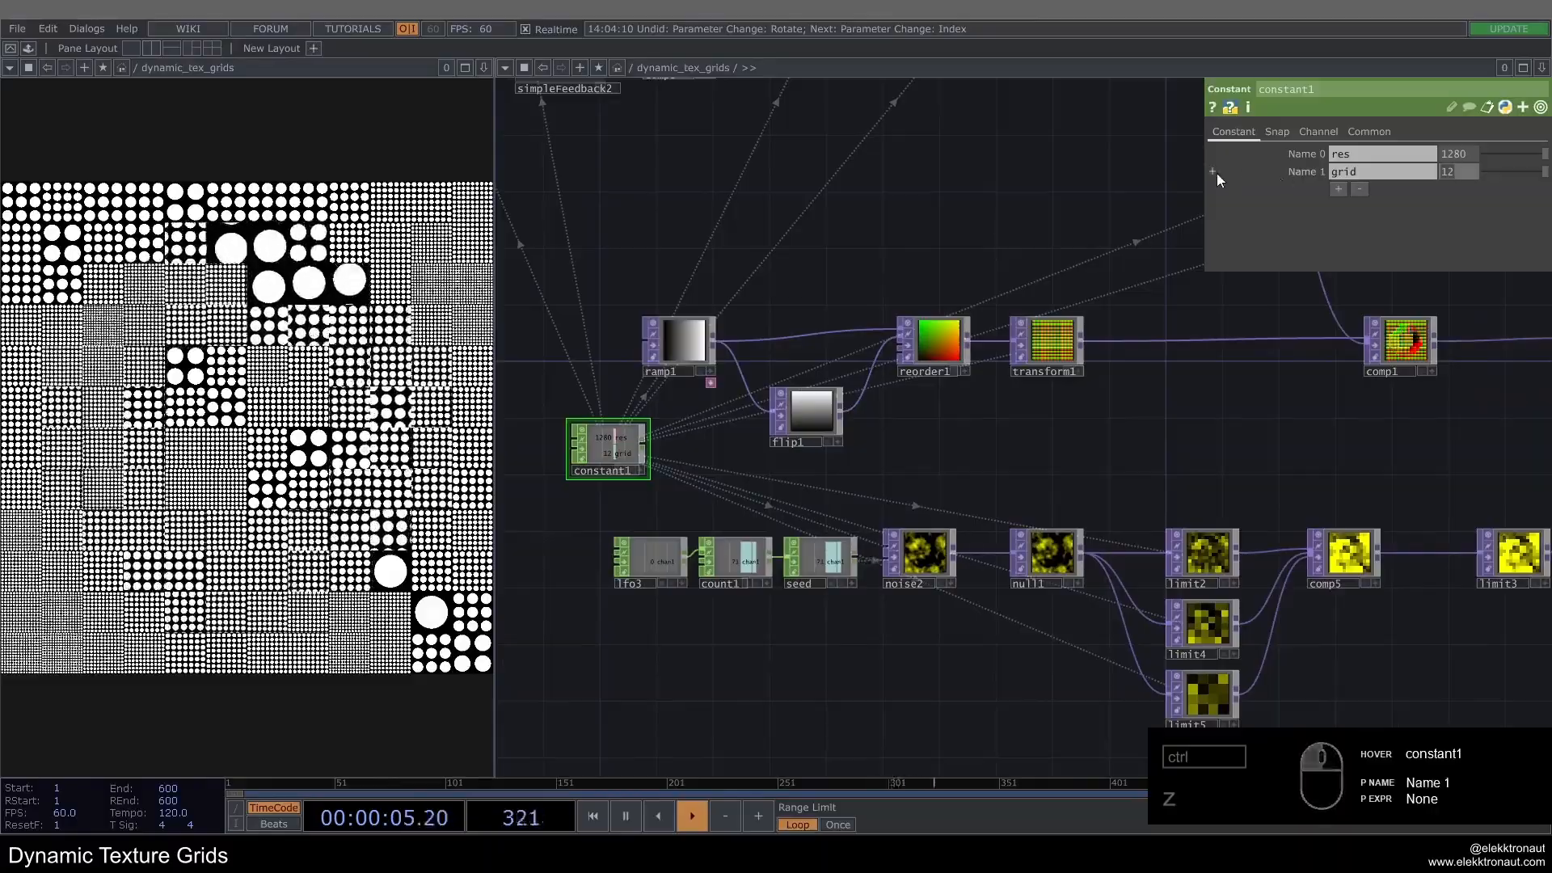
{"action": "type", "text": "20"}
{"action": "key", "text": "Return"}
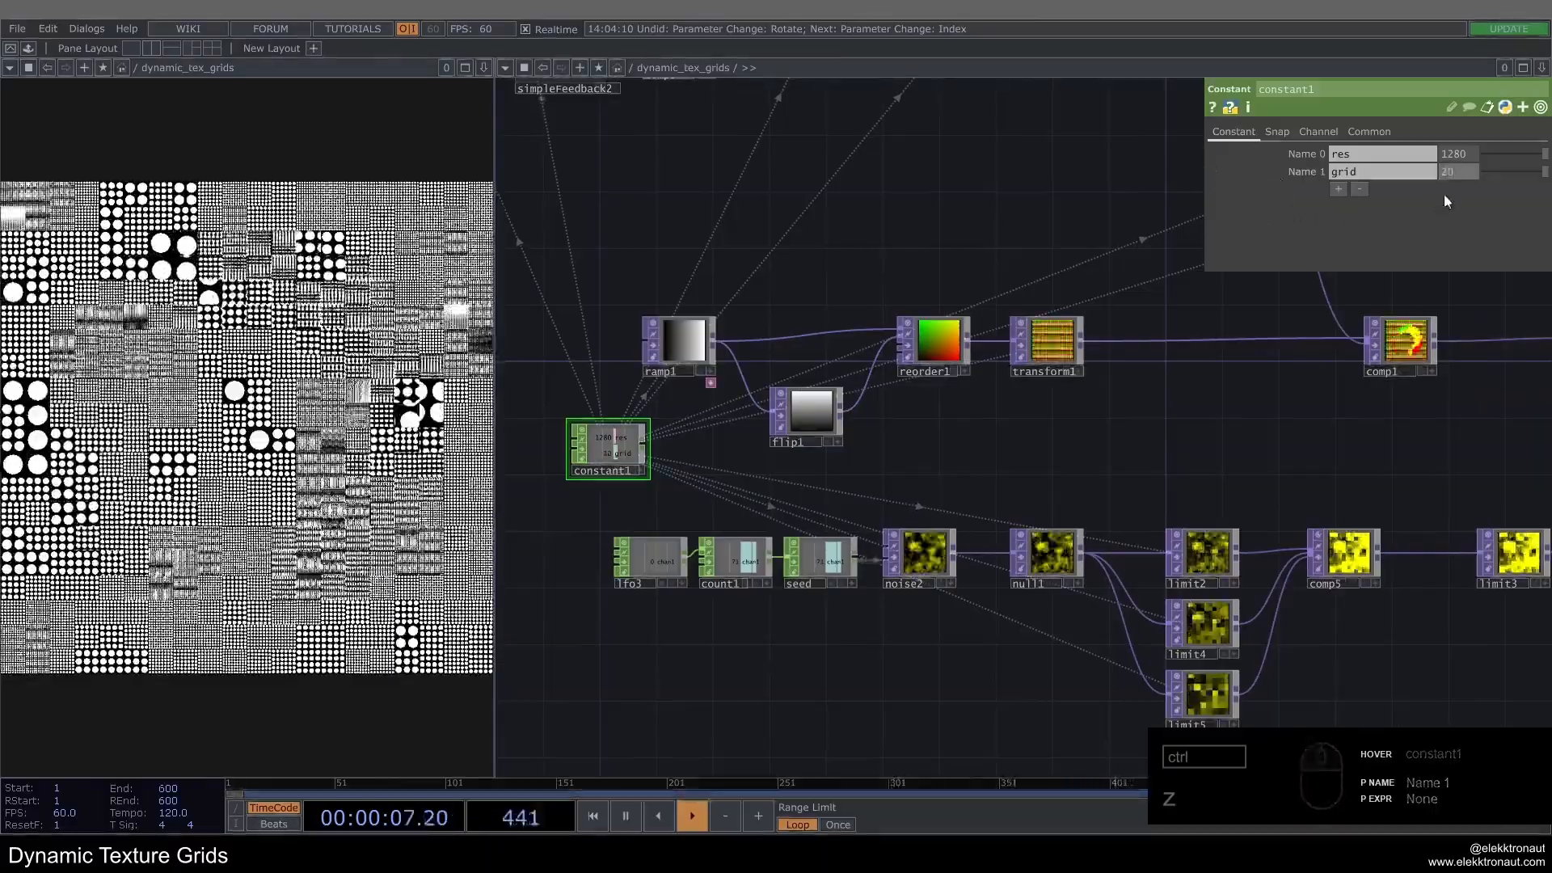
Step: Try coarser grid values of 2 and 4 in constant1
{"action": "left_click_drag", "start_coordinate": [1465, 173], "coordinate": [843, 187]}
{"action": "type", "text": "2"}
{"action": "key", "text": "Return"}
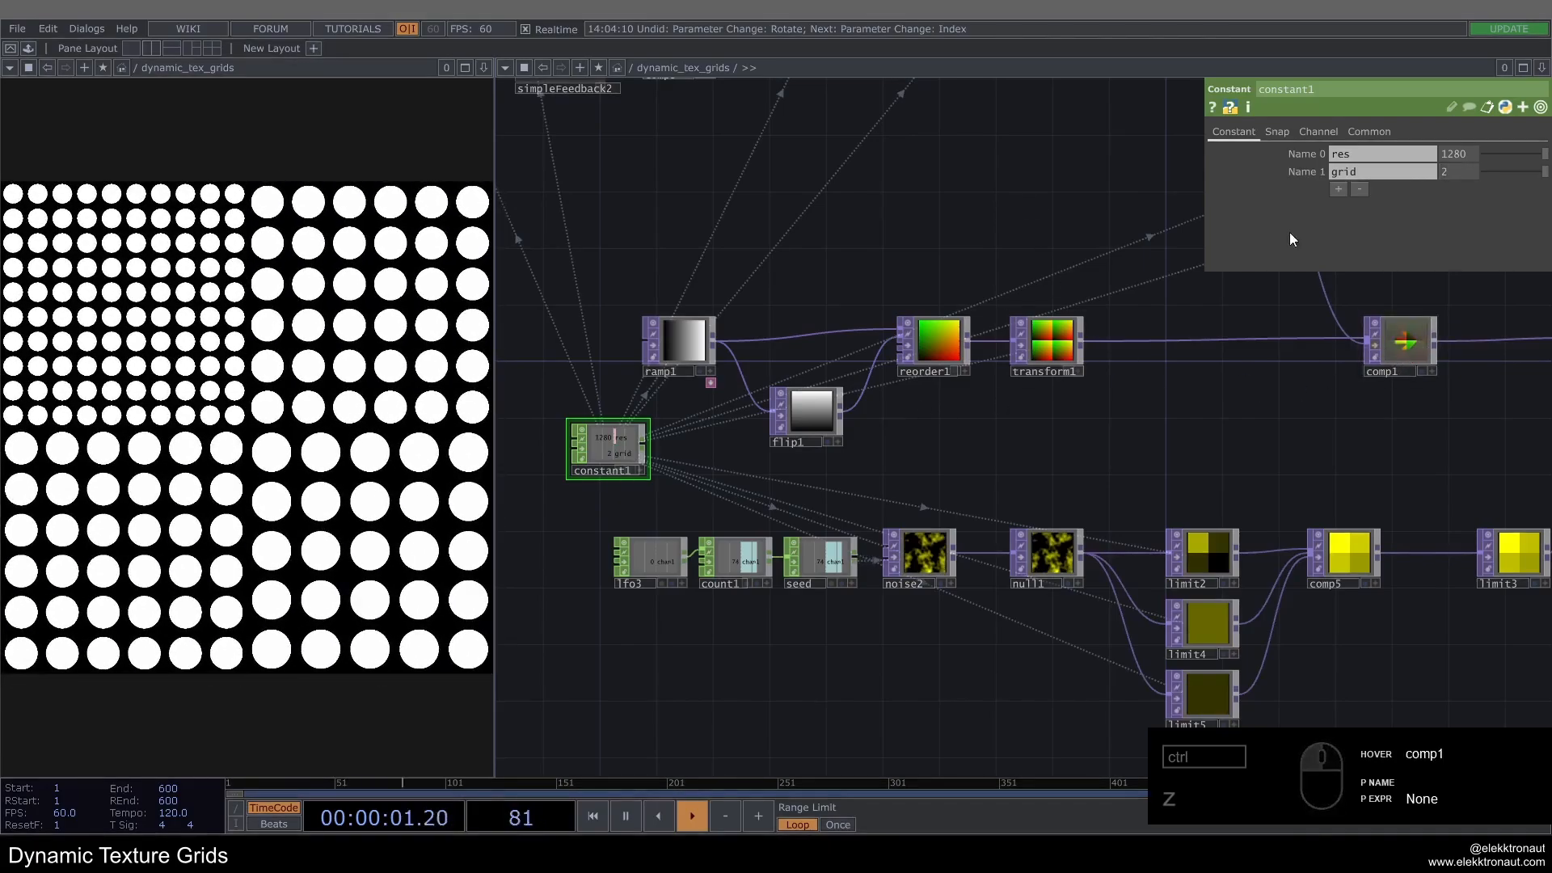
{"action": "left_click_drag", "start_coordinate": [1229, 196], "coordinate": [1052, 199]}
{"action": "type", "text": "4"}
{"action": "key", "text": "Return"}
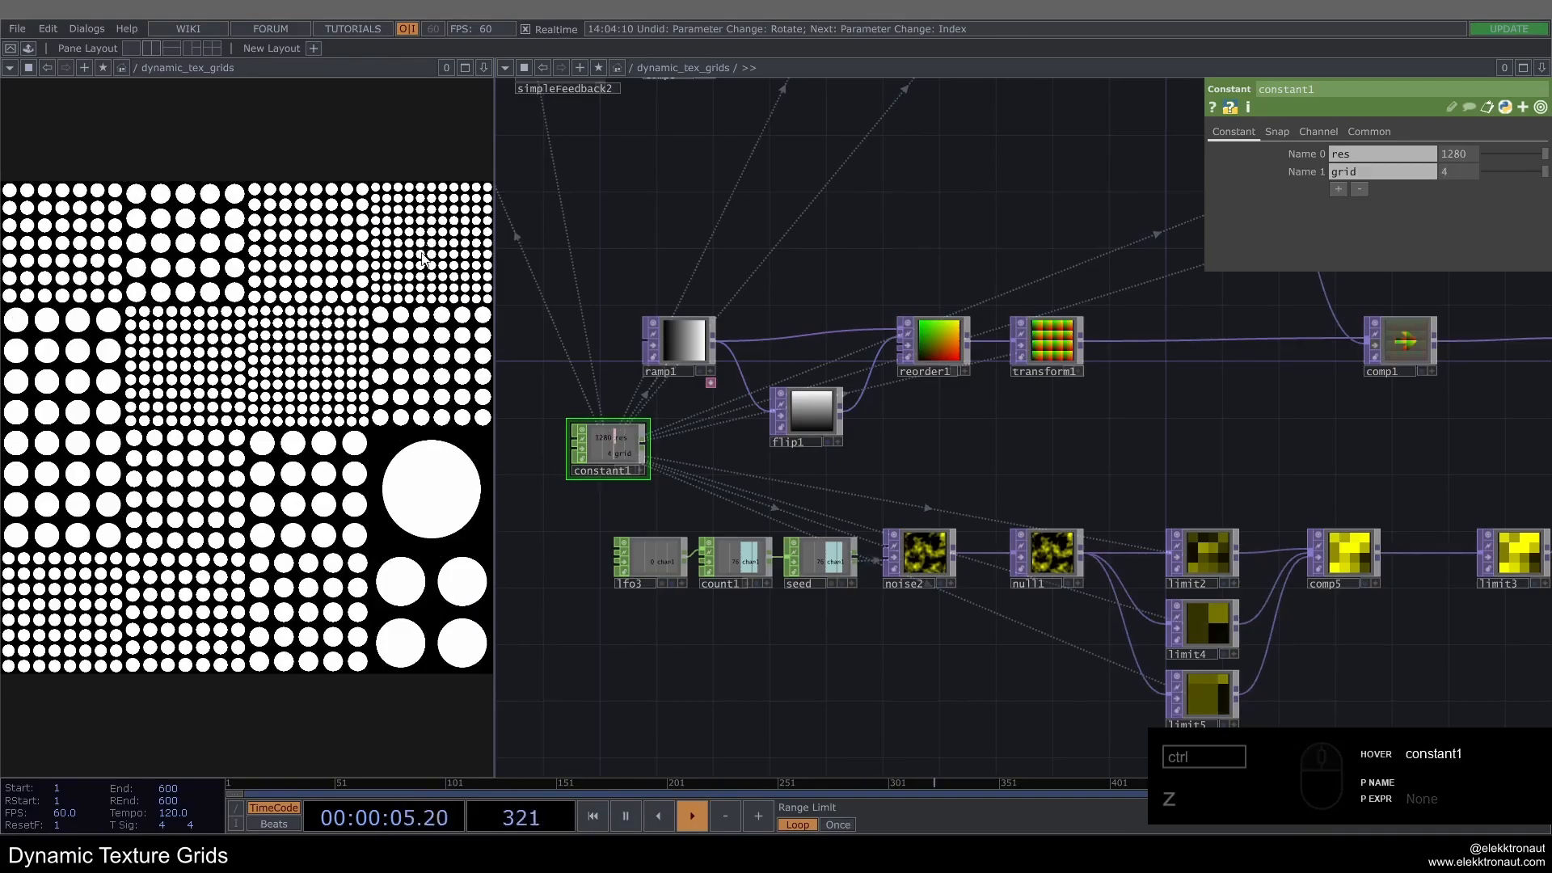
Step: Set the Period of noise2 to 0.91, and undo a trial increase of its Harmonics
{"action": "scroll", "coordinate": [786, 438], "scroll_direction": "down", "scroll_amount": 5}
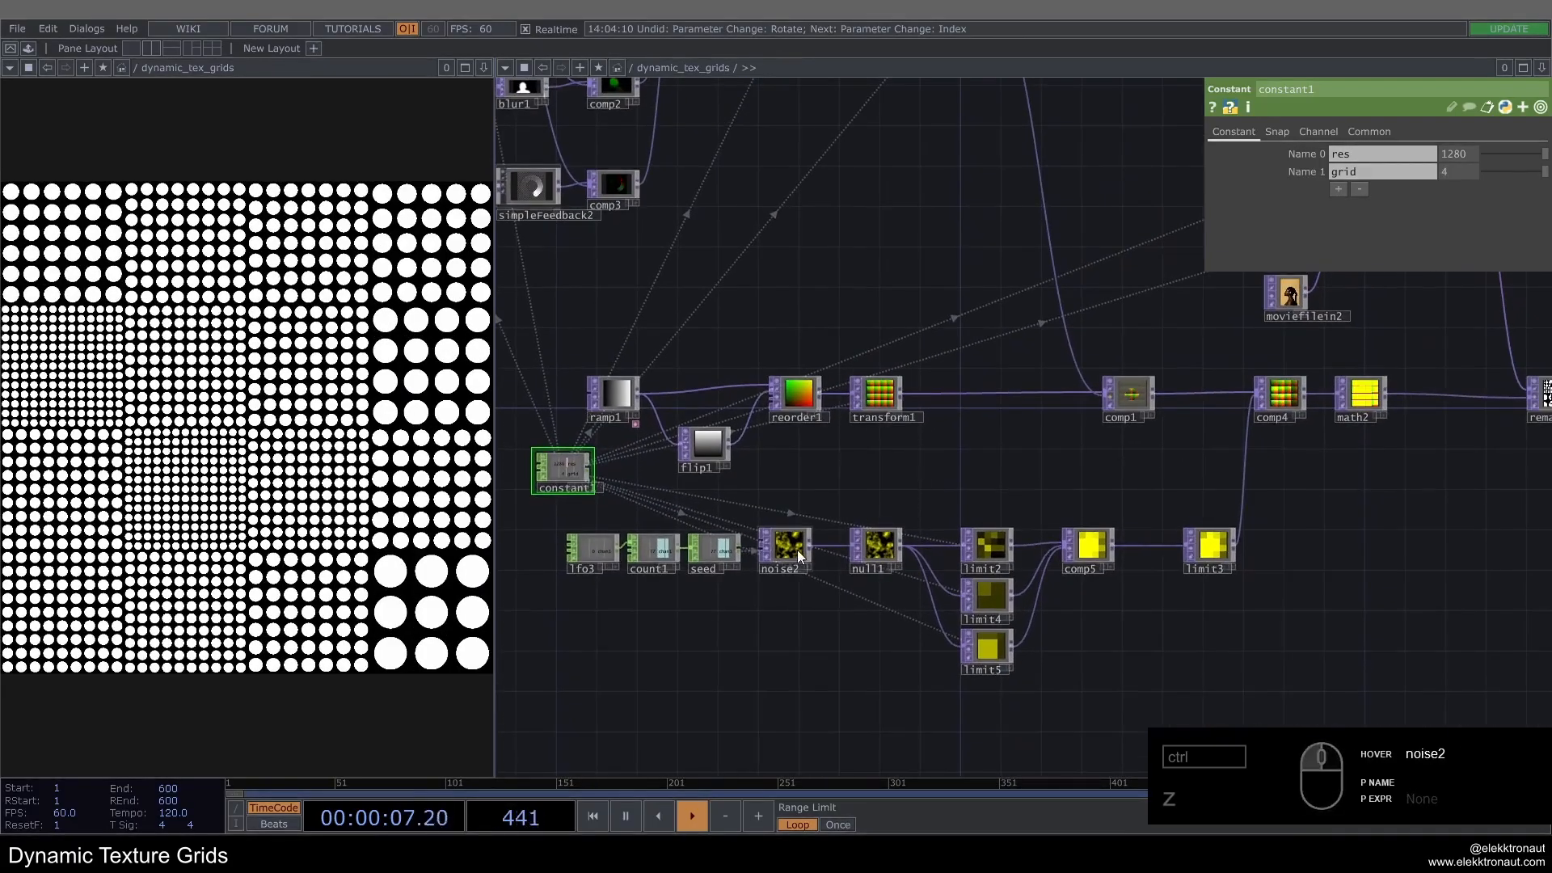
{"action": "left_click", "coordinate": [797, 550]}
{"action": "mouse_move", "coordinate": [1482, 191]}
{"action": "left_mouse_down"}
{"action": "mouse_move", "coordinate": [1406, 193]}
{"action": "mouse_move", "coordinate": [1461, 193]}
{"action": "left_mouse_up"}
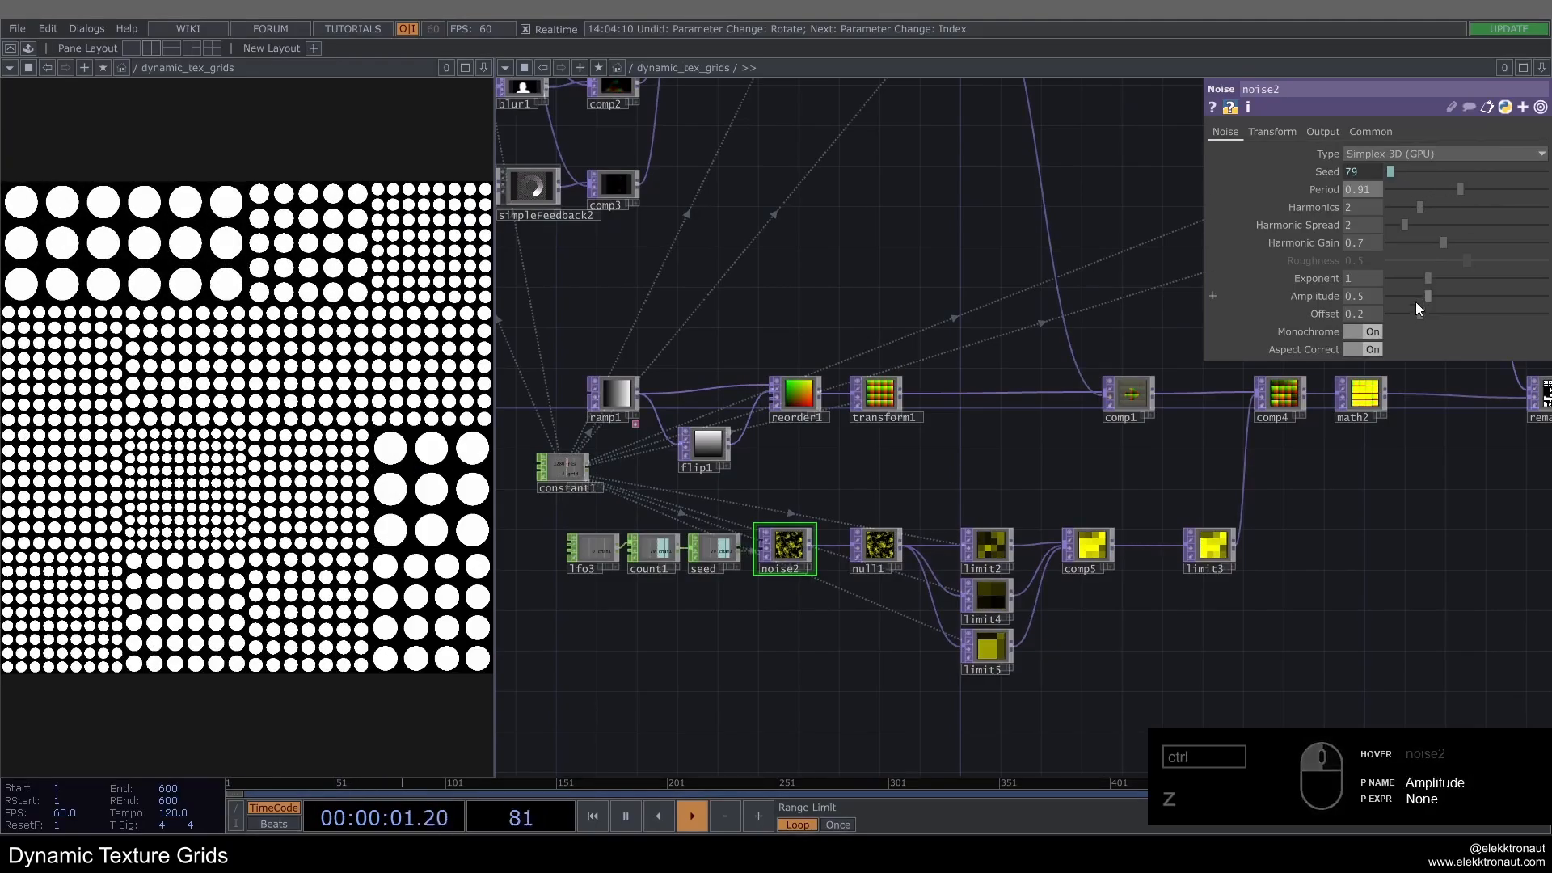
{"action": "mouse_move", "coordinate": [1421, 313]}
{"action": "left_mouse_down"}
{"action": "mouse_move", "coordinate": [1385, 310]}
{"action": "mouse_move", "coordinate": [1491, 312]}
{"action": "mouse_move", "coordinate": [1421, 314]}
{"action": "left_mouse_up"}
{"action": "left_click_drag", "start_coordinate": [1423, 207], "coordinate": [1500, 210]}
{"action": "key", "text": "ctrl+z"}
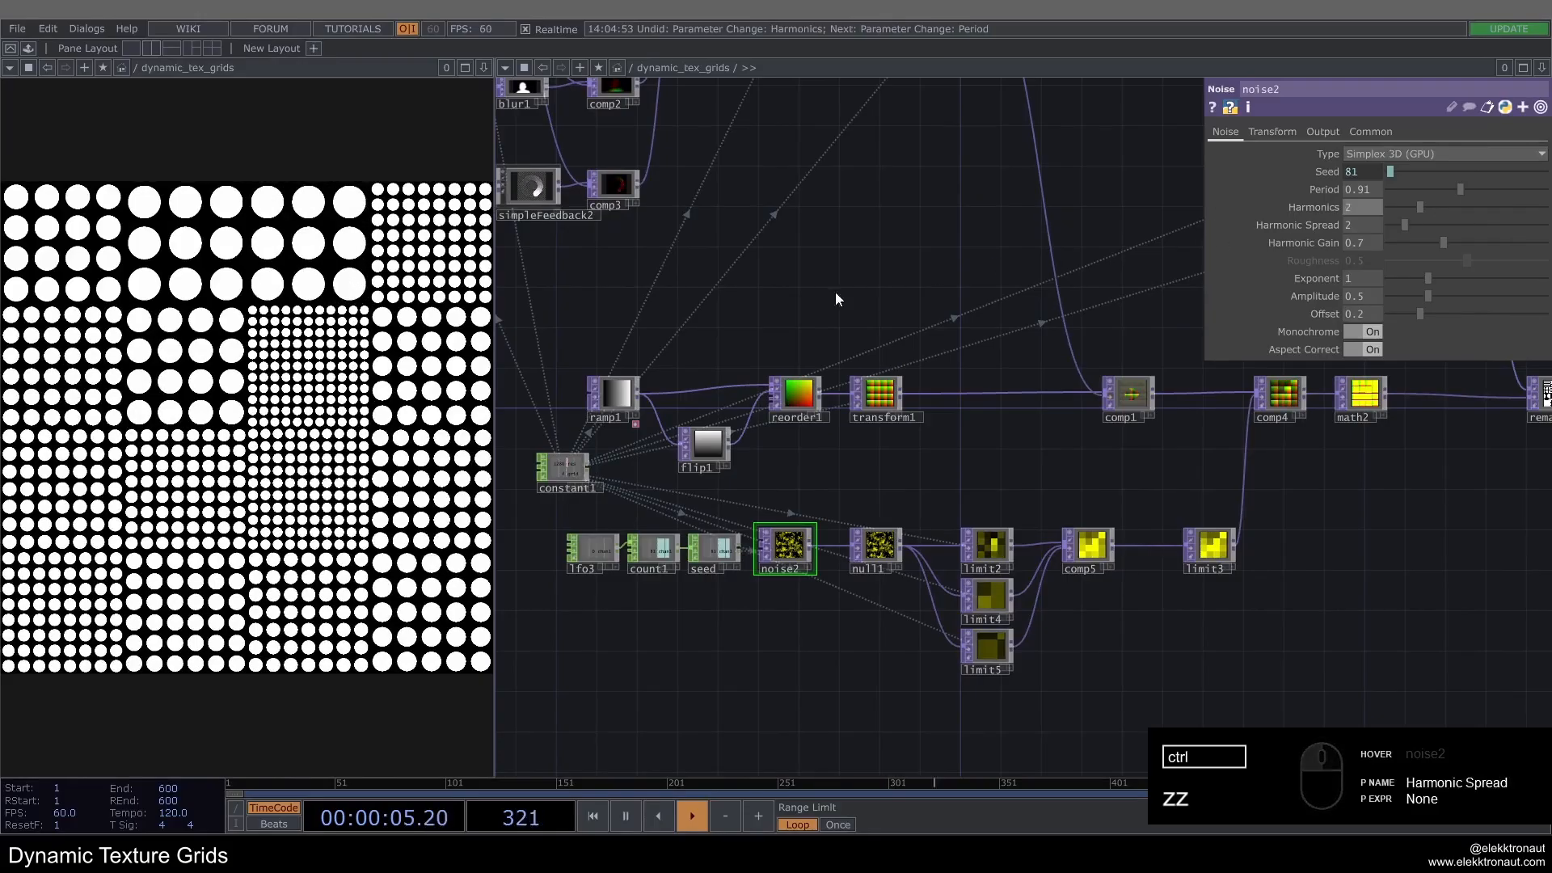
Step: Set the Index of switch2 to 0 so noise1 drives the texture displacement
{"action": "left_click", "coordinate": [566, 466]}
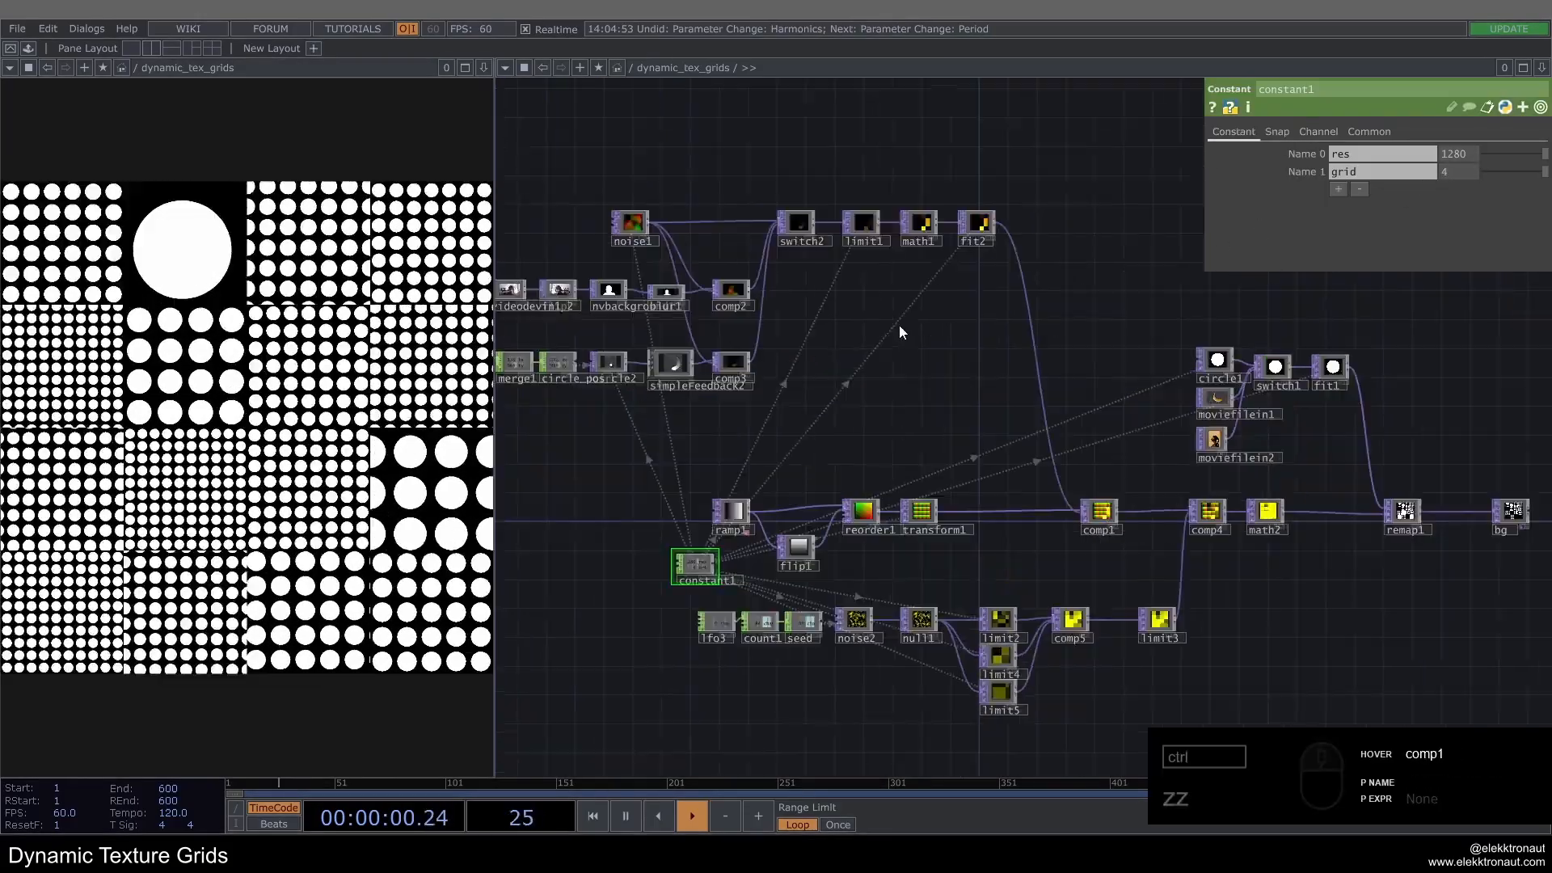
{"action": "left_click", "coordinate": [796, 224]}
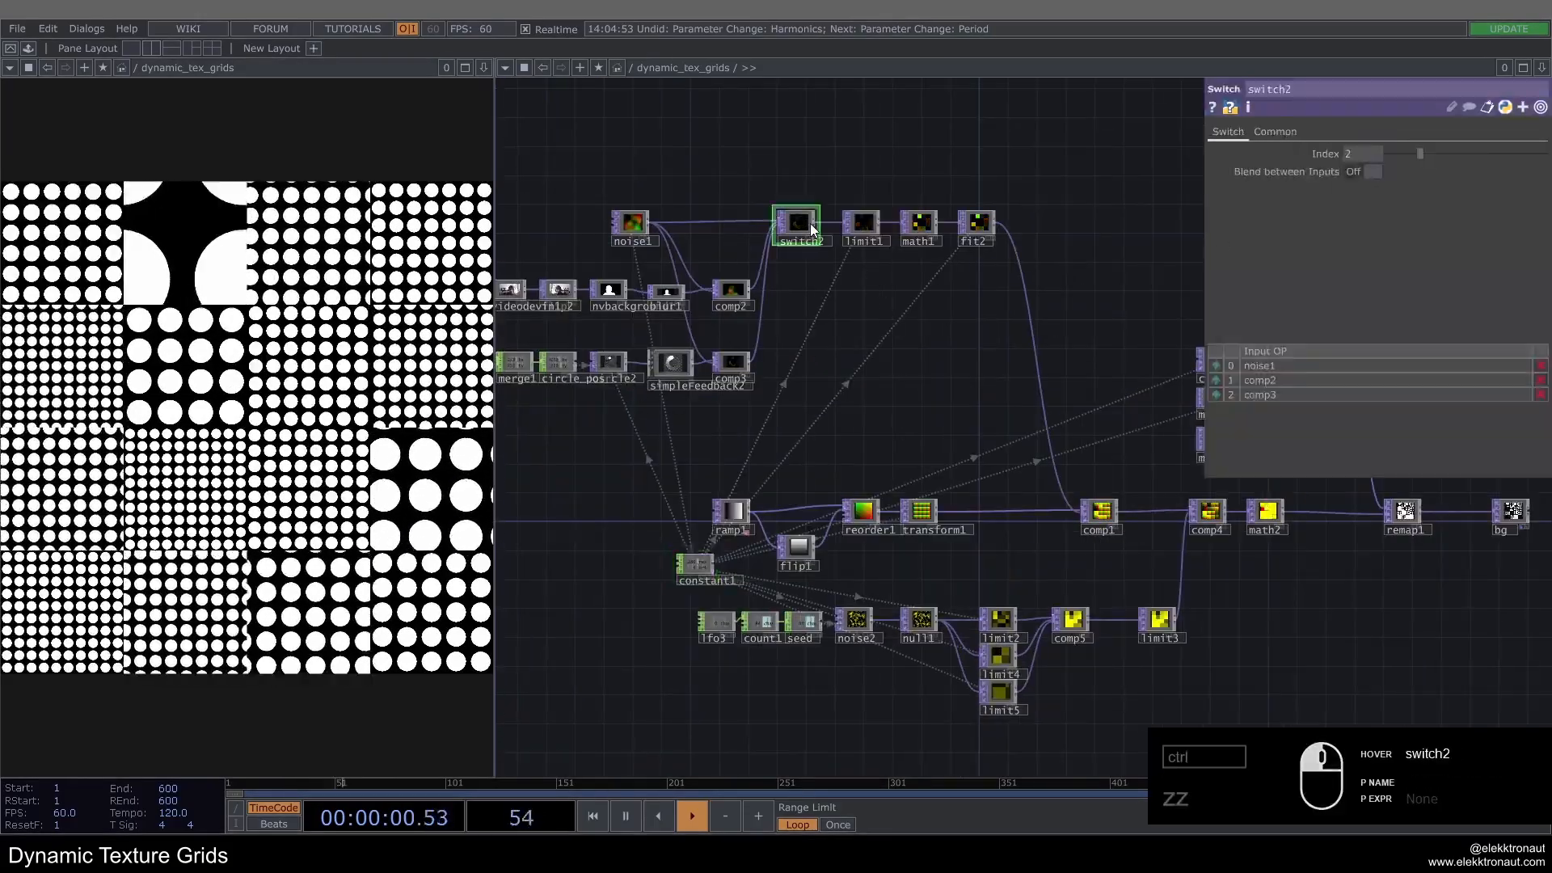
{"action": "left_click_drag", "start_coordinate": [859, 416], "coordinate": [863, 336]}
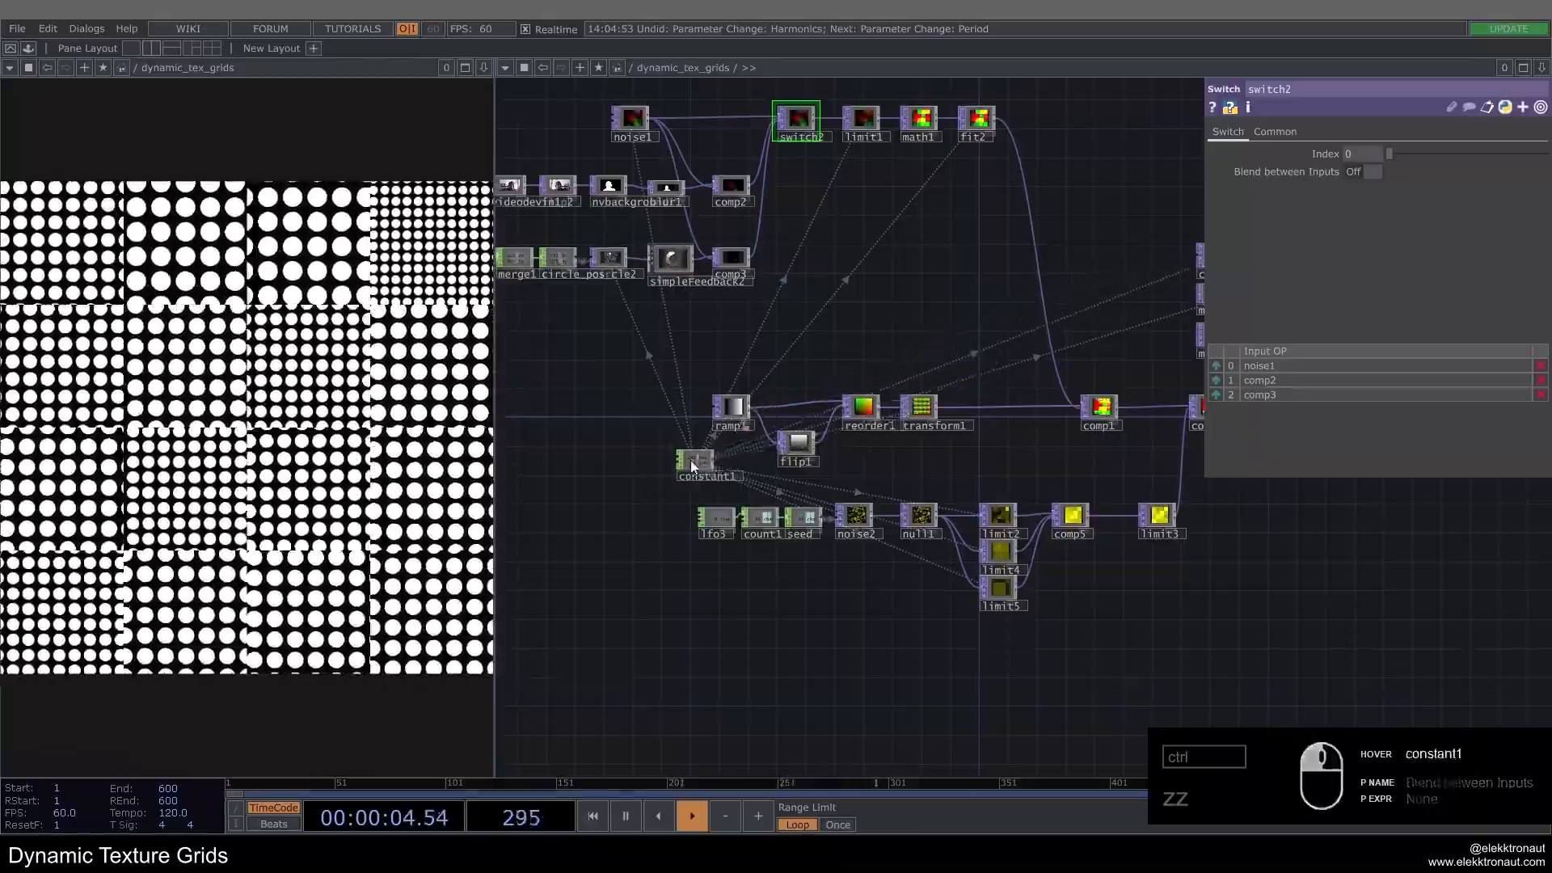
Step: Set the grid value of constant1 to 16
{"action": "left_click", "coordinate": [692, 460]}
{"action": "type", "text": "16"}
{"action": "key", "text": "Return"}
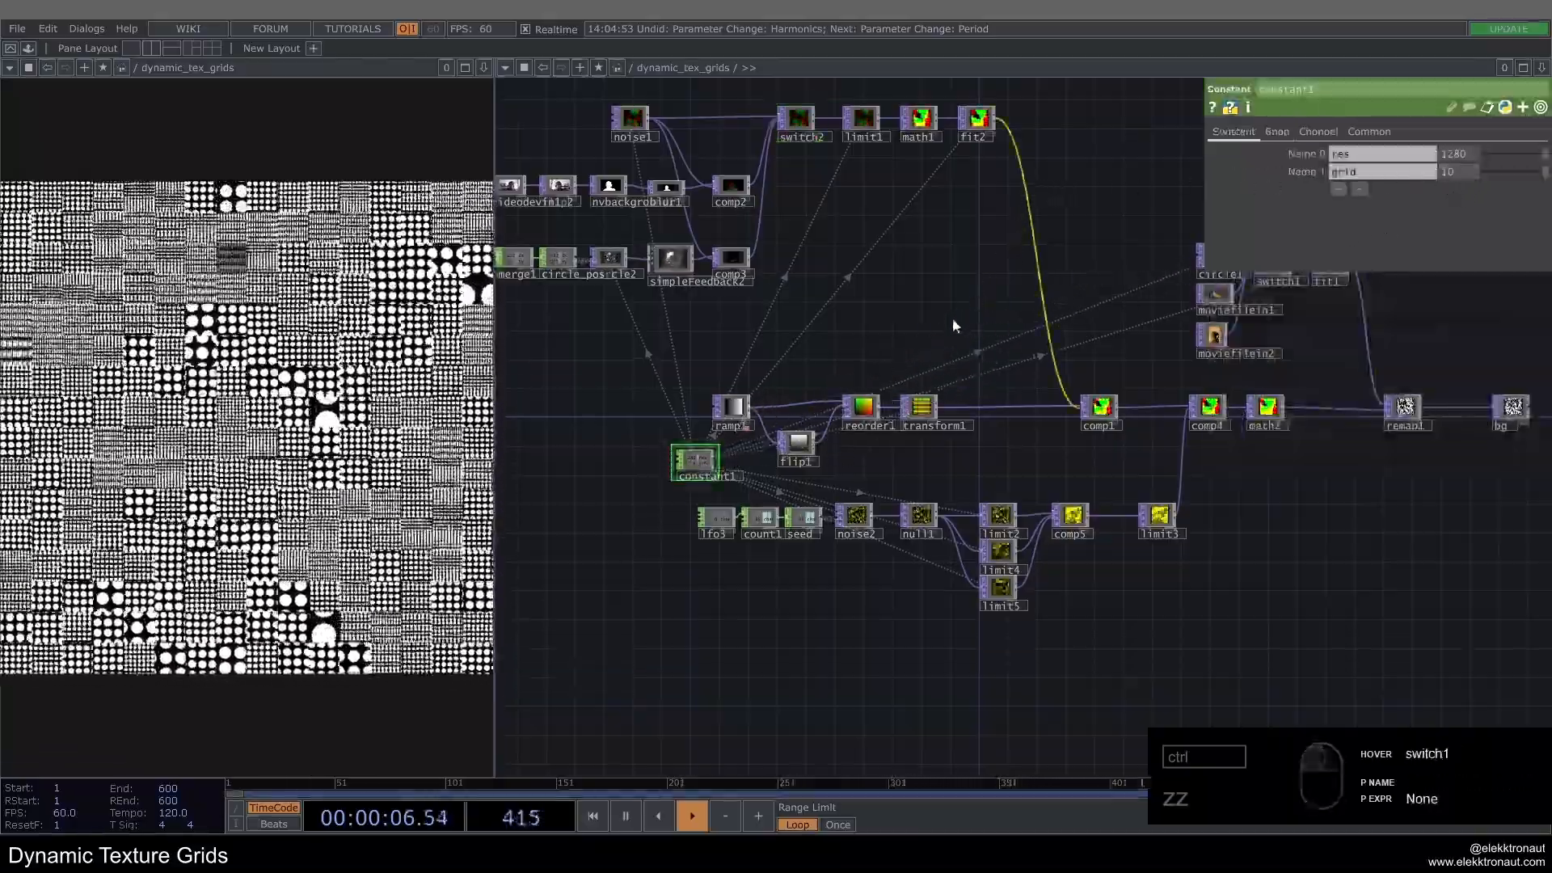
Step: Move the limit3 node closer to comp5 in the network
{"action": "left_click_drag", "start_coordinate": [1302, 489], "coordinate": [1143, 478]}
{"action": "scroll", "coordinate": [1133, 462], "scroll_direction": "up", "scroll_amount": 3}
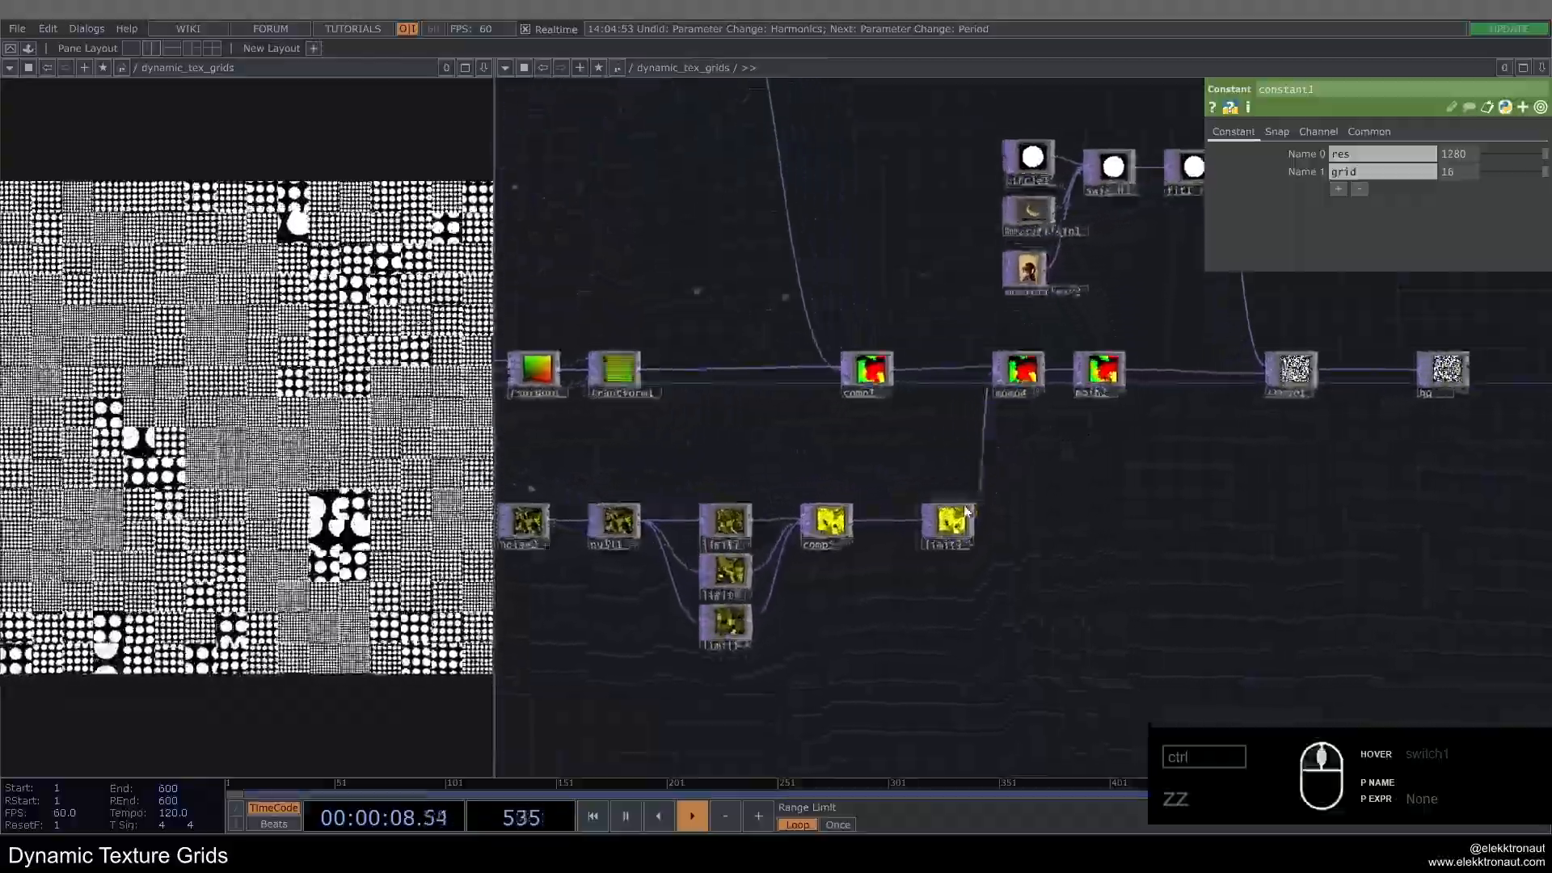
{"action": "left_click_drag", "start_coordinate": [948, 520], "coordinate": [917, 520]}
Step: Raise the Index of switch1 to 2.23 so the moviefilein2 image becomes the repeated texture
{"action": "left_click_drag", "start_coordinate": [1129, 353], "coordinate": [1014, 456]}
{"action": "left_click", "coordinate": [993, 274]}
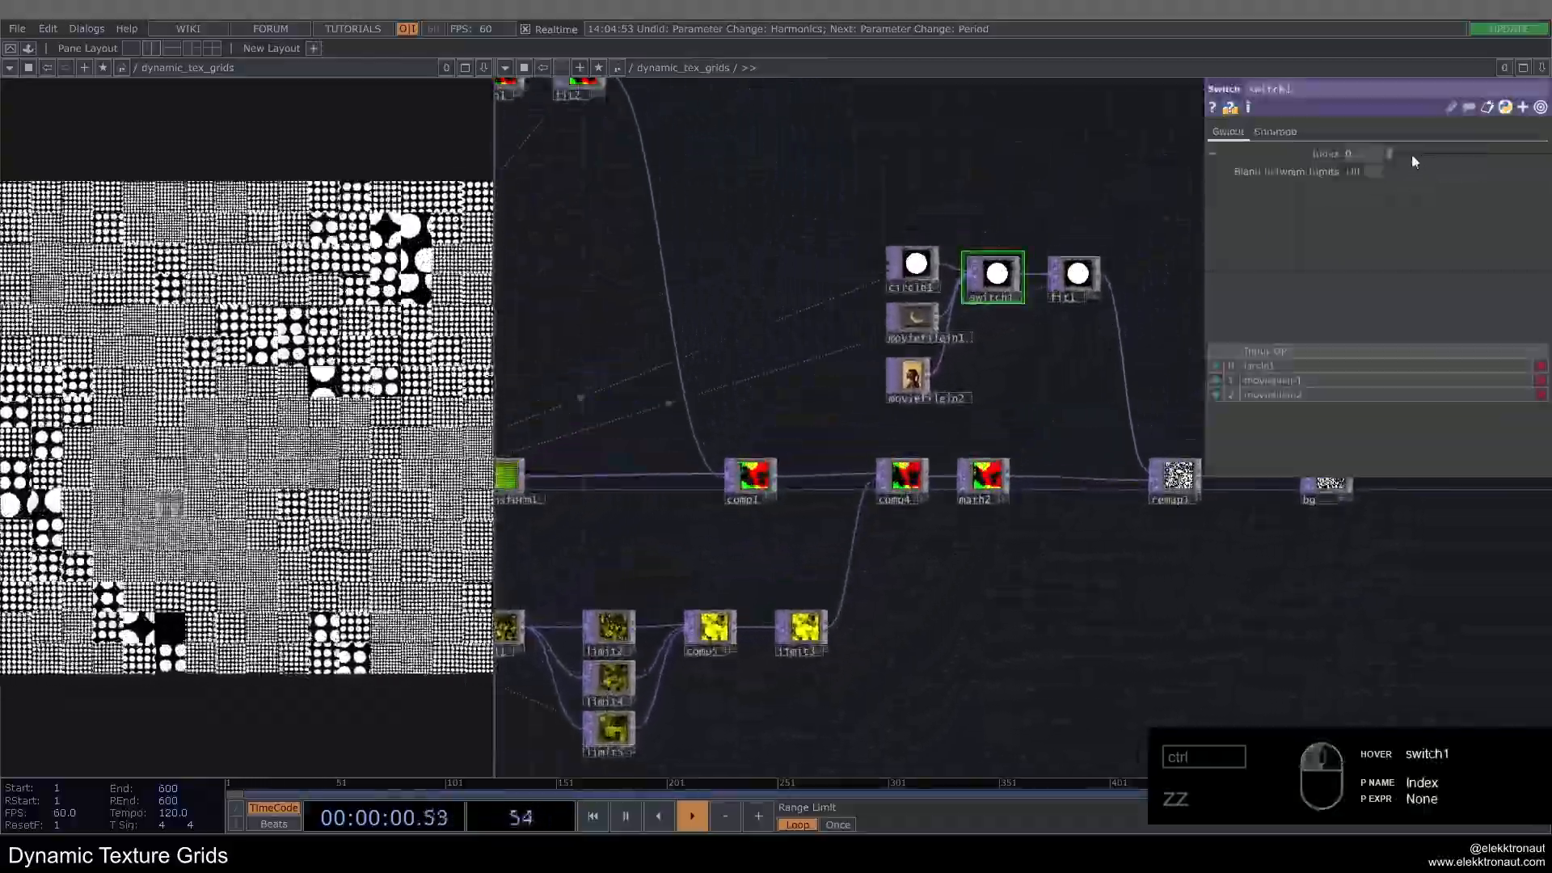
{"action": "left_click_drag", "start_coordinate": [1411, 154], "coordinate": [1420, 155]}
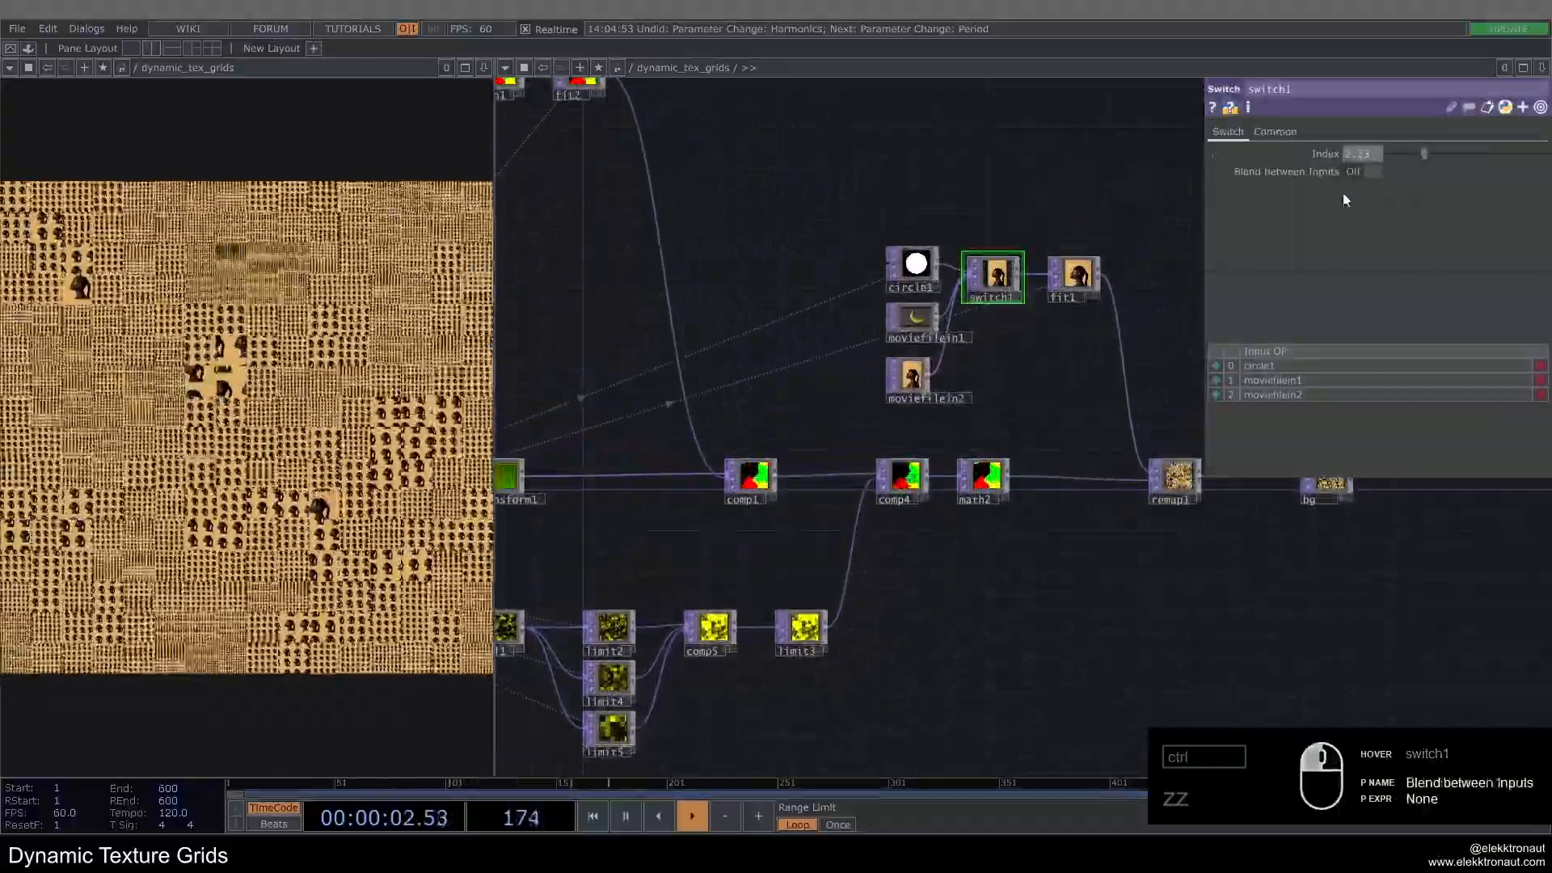
{"action": "scroll", "coordinate": [959, 328], "scroll_direction": "down", "scroll_amount": 5}
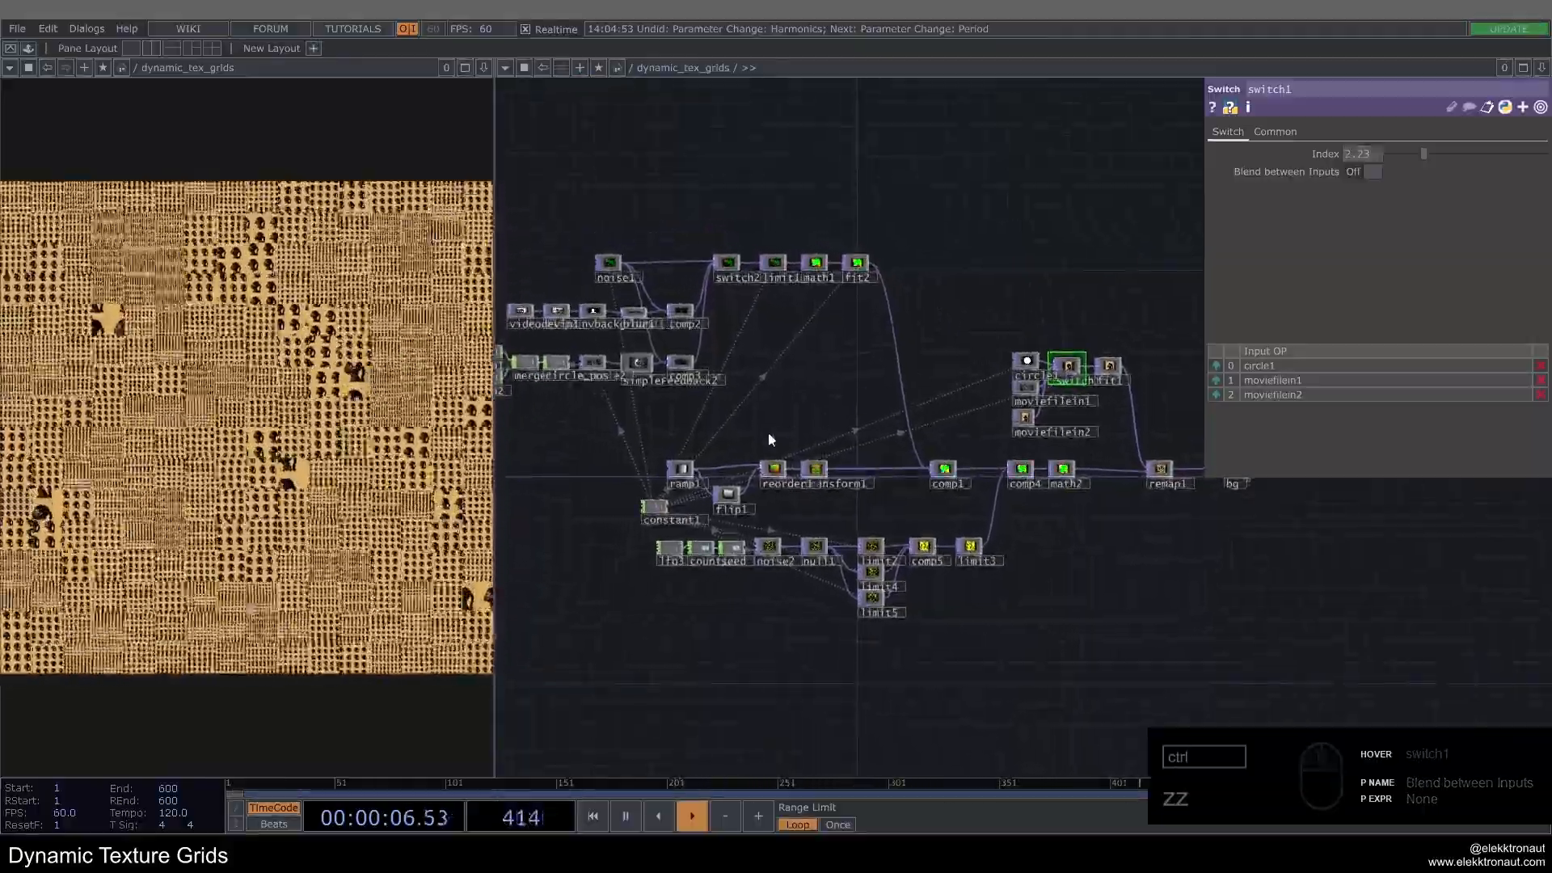
{"action": "left_click_drag", "start_coordinate": [772, 412], "coordinate": [827, 449]}
{"action": "scroll", "coordinate": [832, 446], "scroll_direction": "down", "scroll_amount": 2}
{"action": "scroll", "coordinate": [841, 458], "scroll_direction": "up", "scroll_amount": 2}
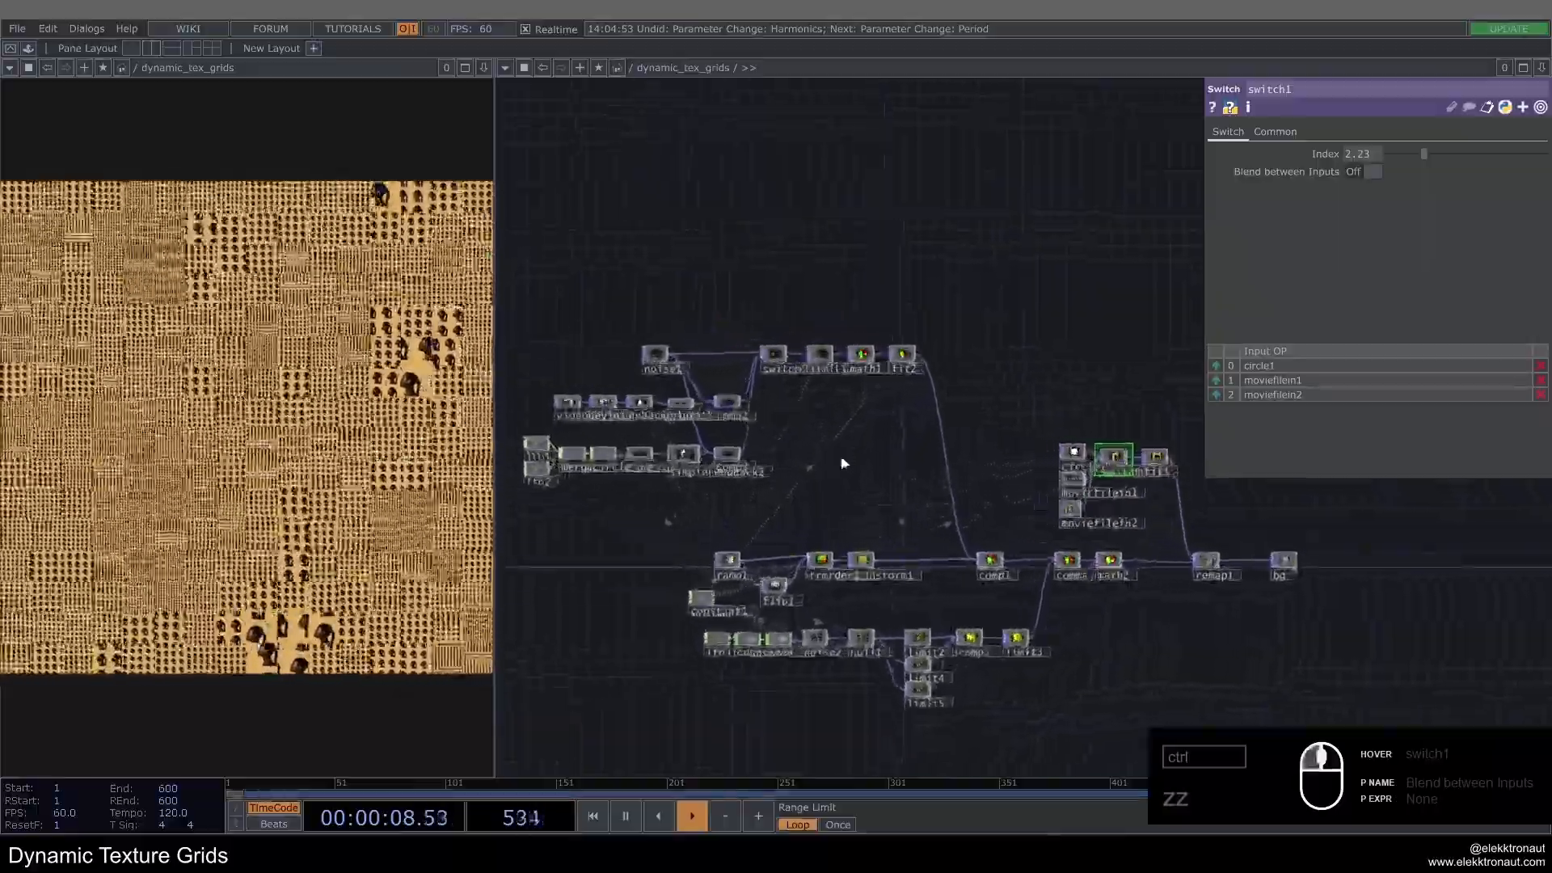